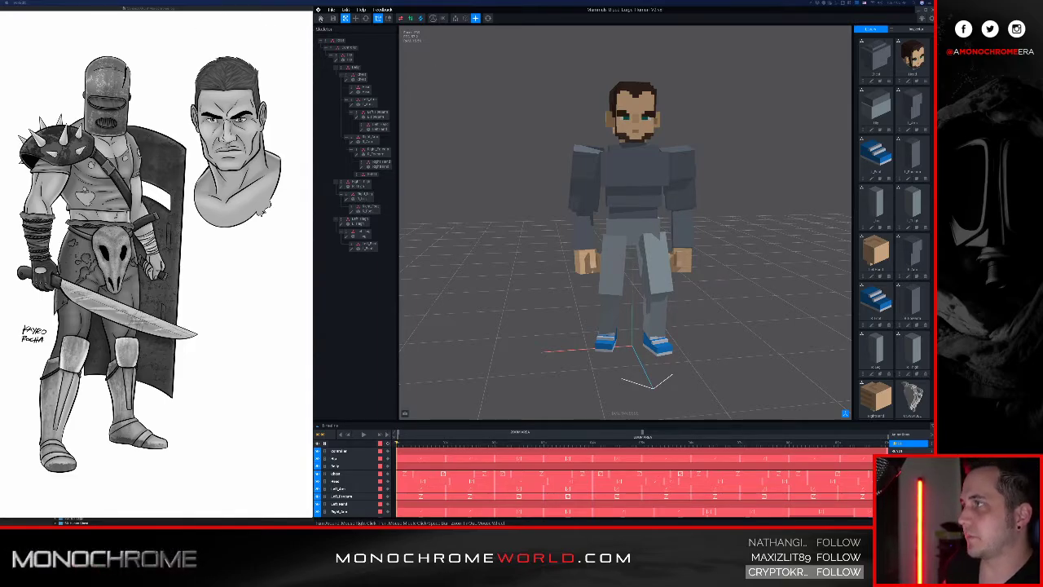
- Save the large human biped, close it, and open the masked swordsman's Avatar_V2 file from the project folders
left_click(321, 18)
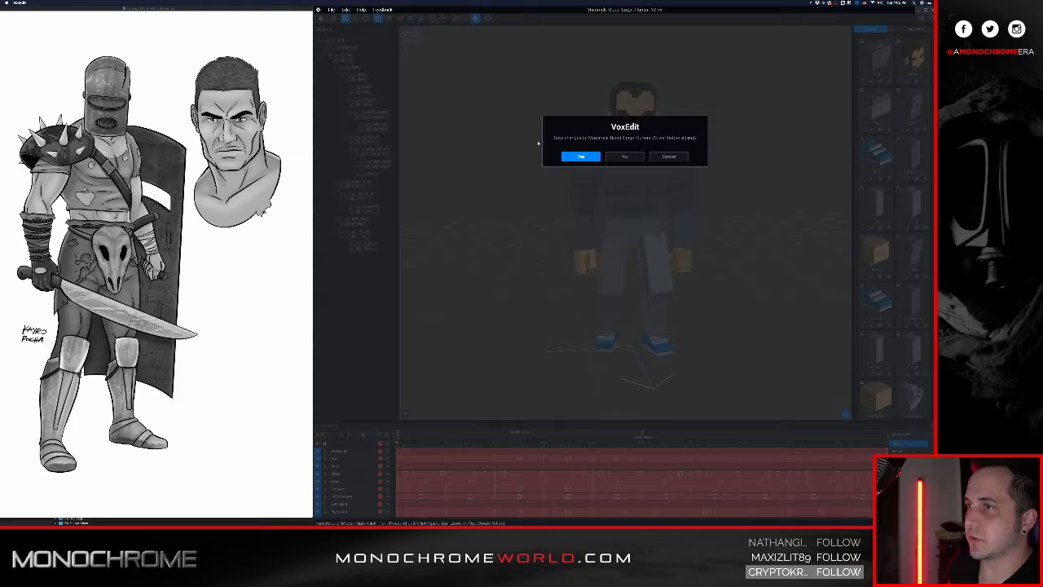
left_click(590, 158)
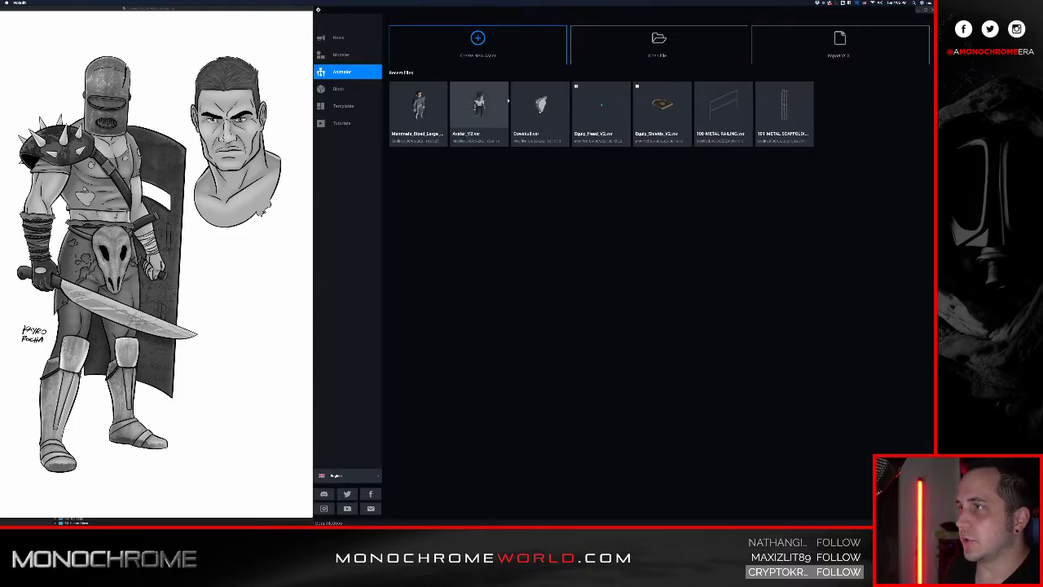
left_click(600, 54)
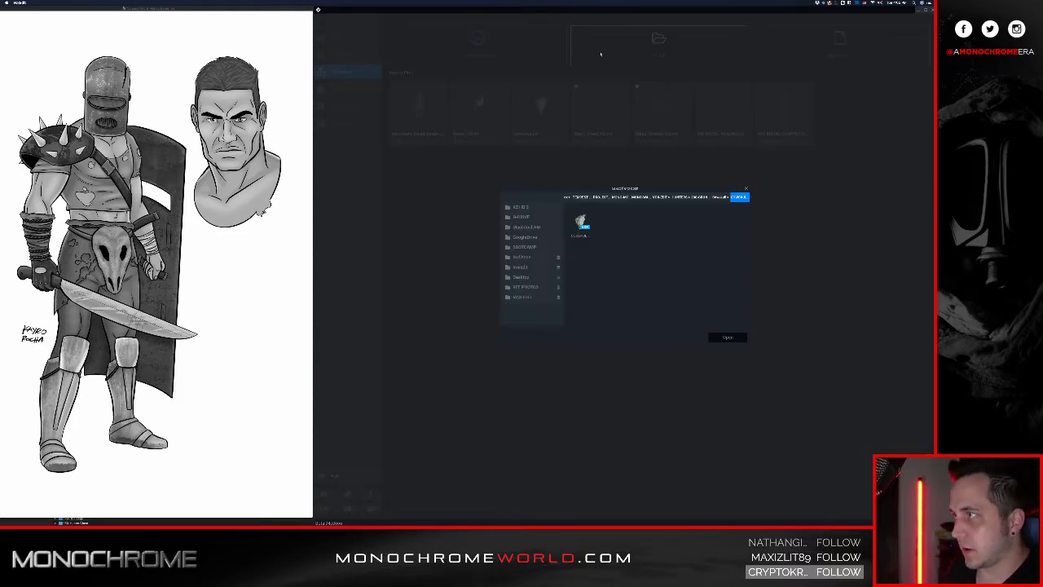
left_click(537, 298)
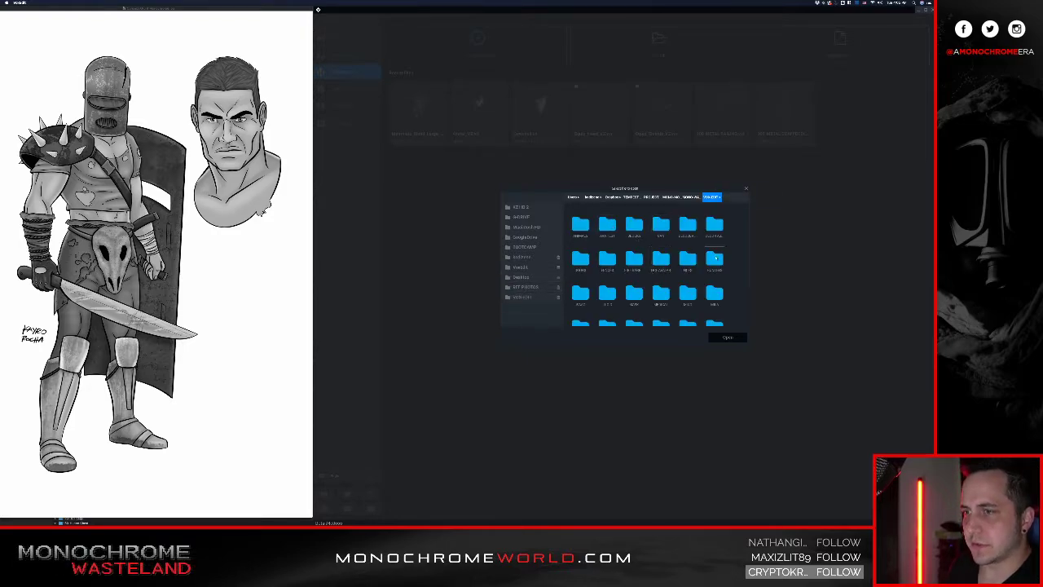
double_click(656, 267)
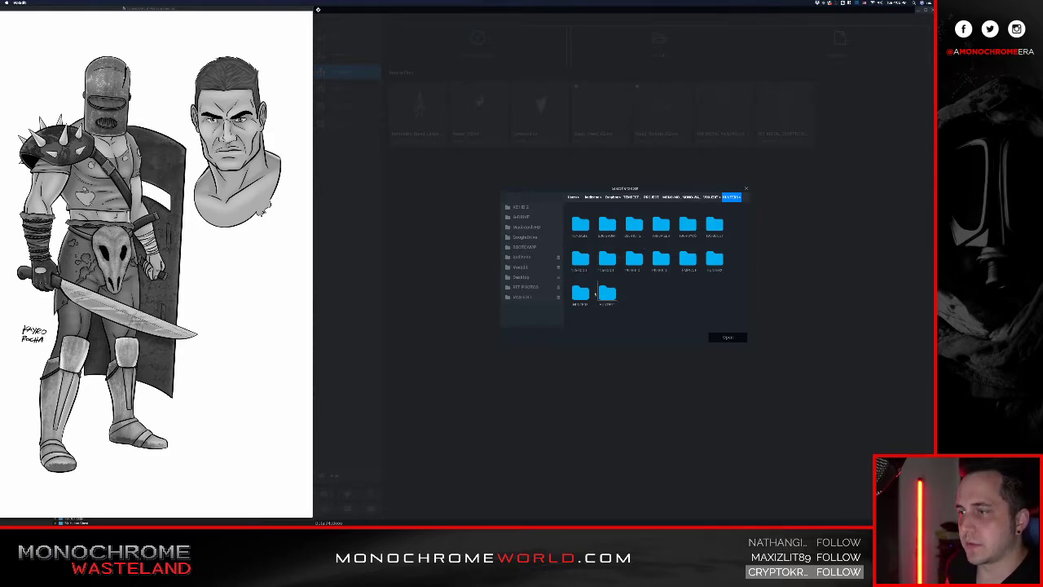
double_click(634, 260)
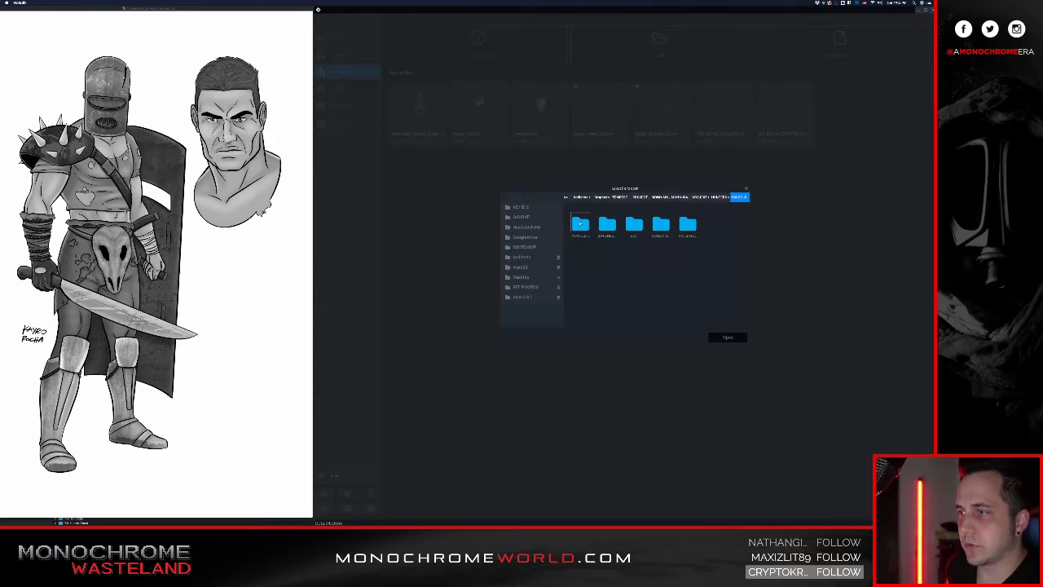
double_click(579, 223)
left_click(580, 221)
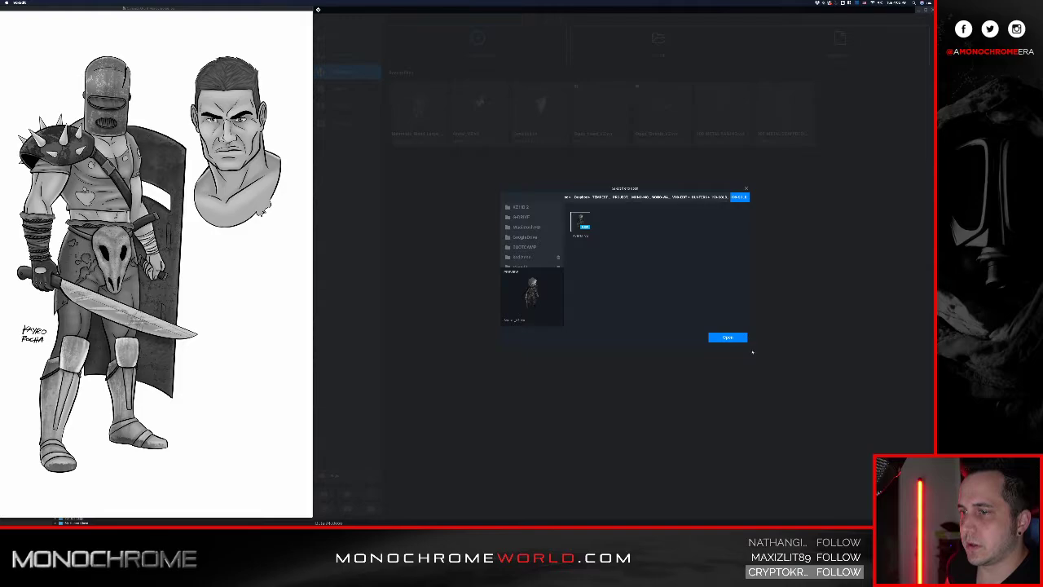
left_click(728, 337)
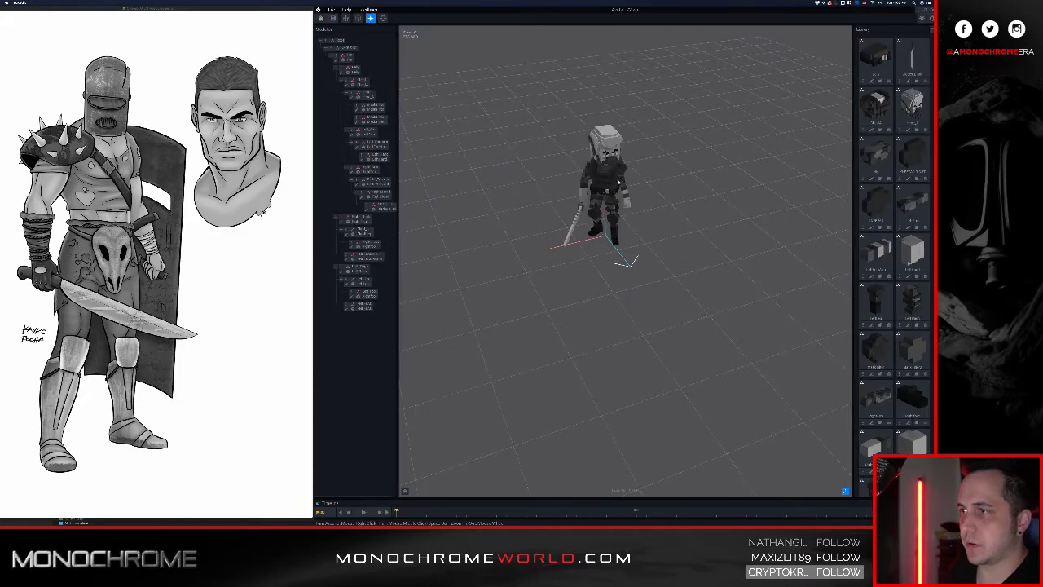
- Examine the masked swordsman's proportions, head, scarf and shoulder pad from several angles
scroll(593, 205, "up", 5)
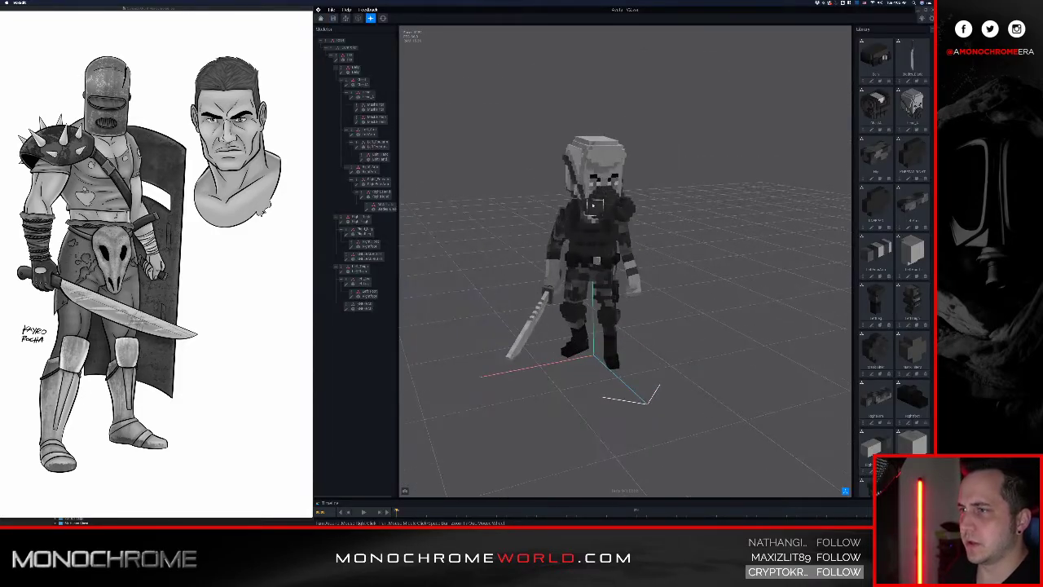
scroll(593, 206, "up", 2)
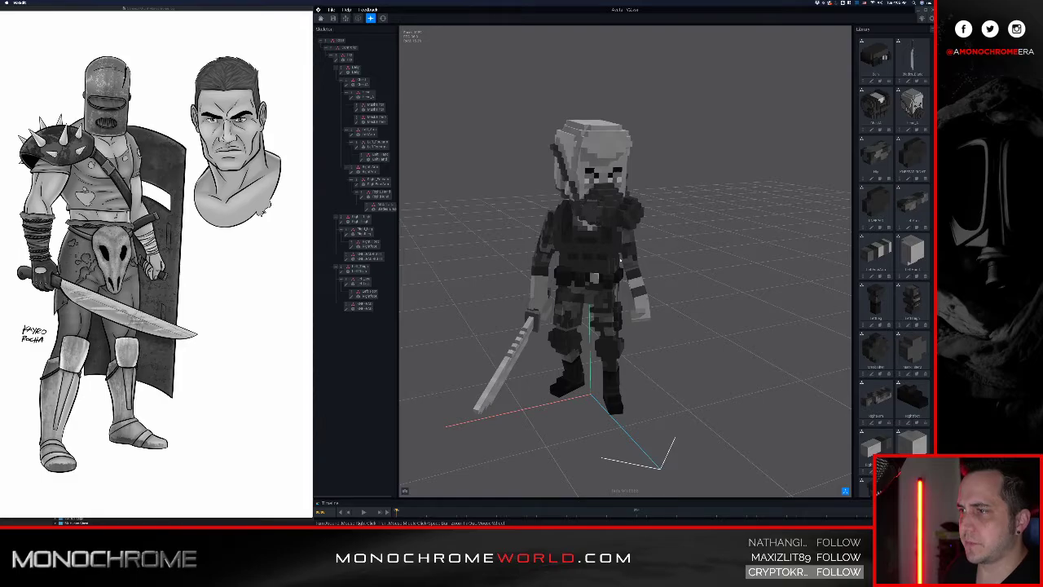
right_click_drag(593, 206, 704, 249)
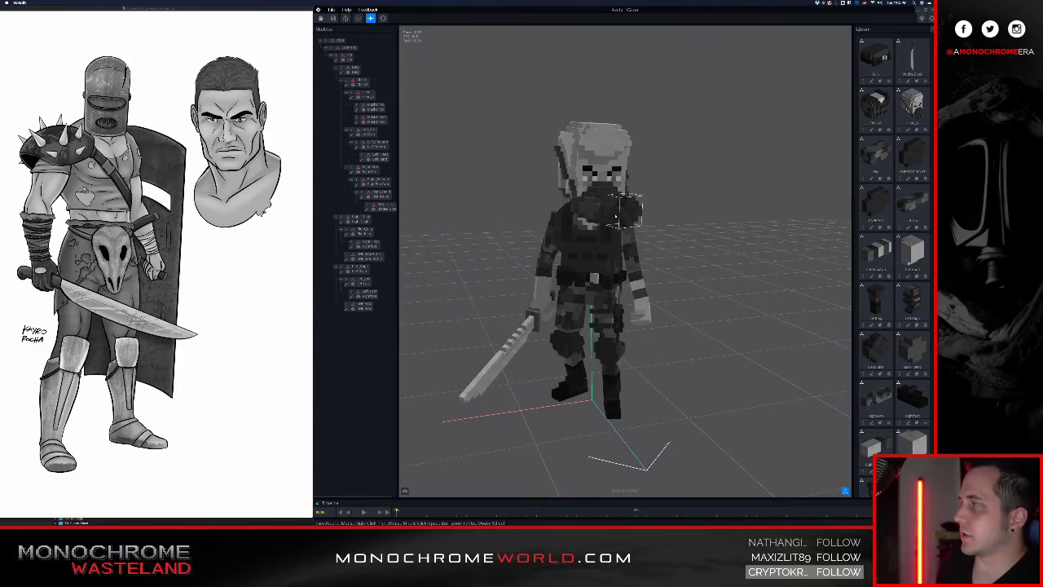
right_click_drag(597, 227, 560, 243)
scroll(552, 242, "down", 3)
scroll(553, 244, "down", 3)
scroll(554, 247, "up", 3)
scroll(560, 244, "up", 3)
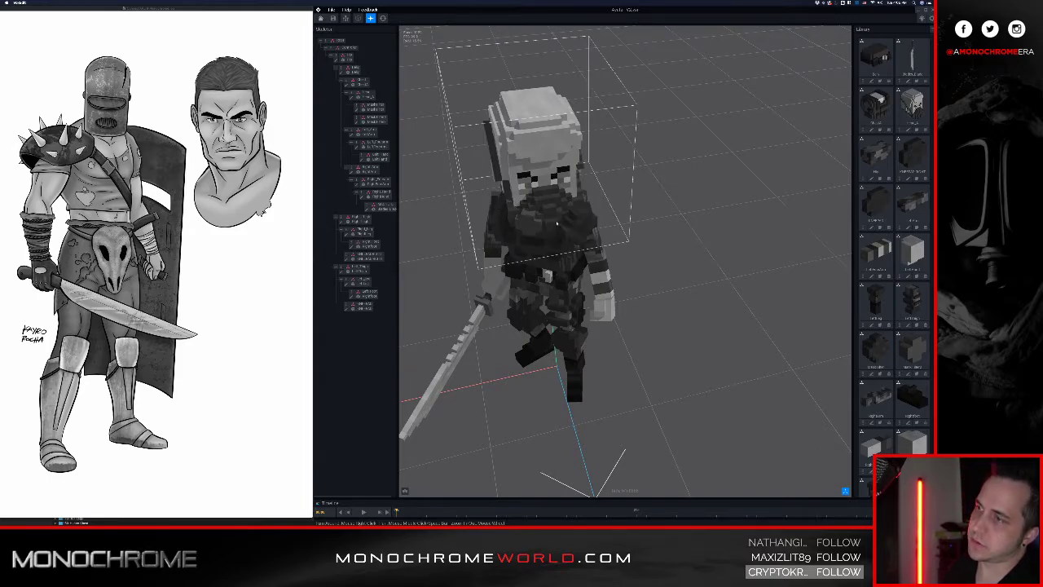
right_click_drag(563, 202, 561, 194)
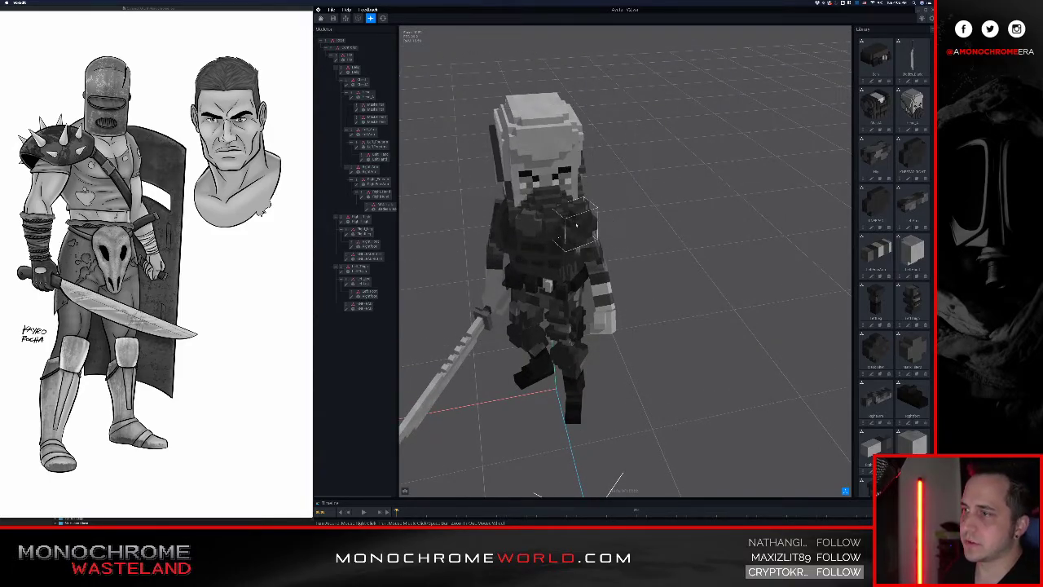
scroll(580, 225, "up", 4)
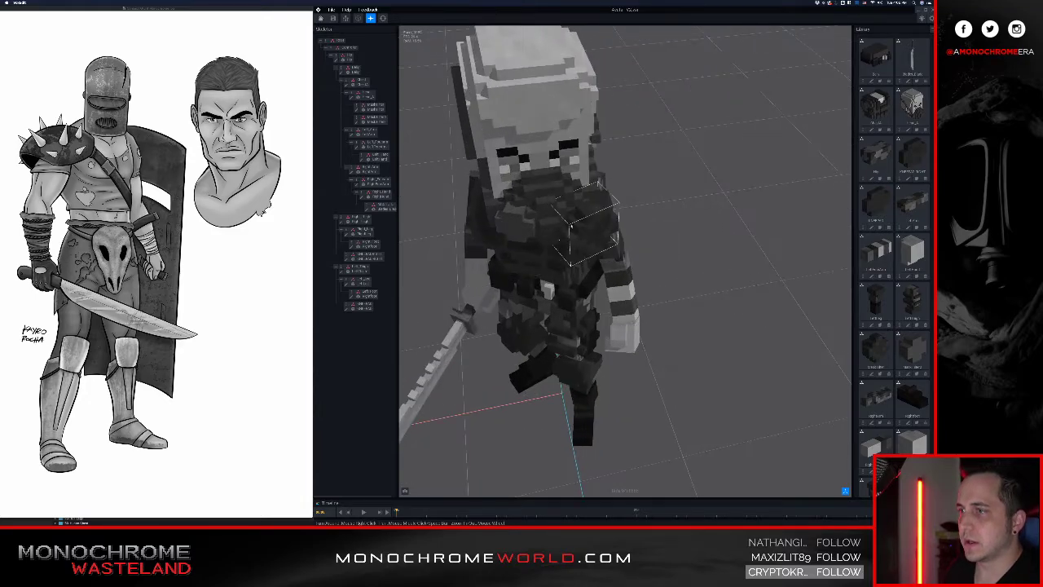
right_click_drag(579, 225, 556, 230)
scroll(584, 201, "down", 3)
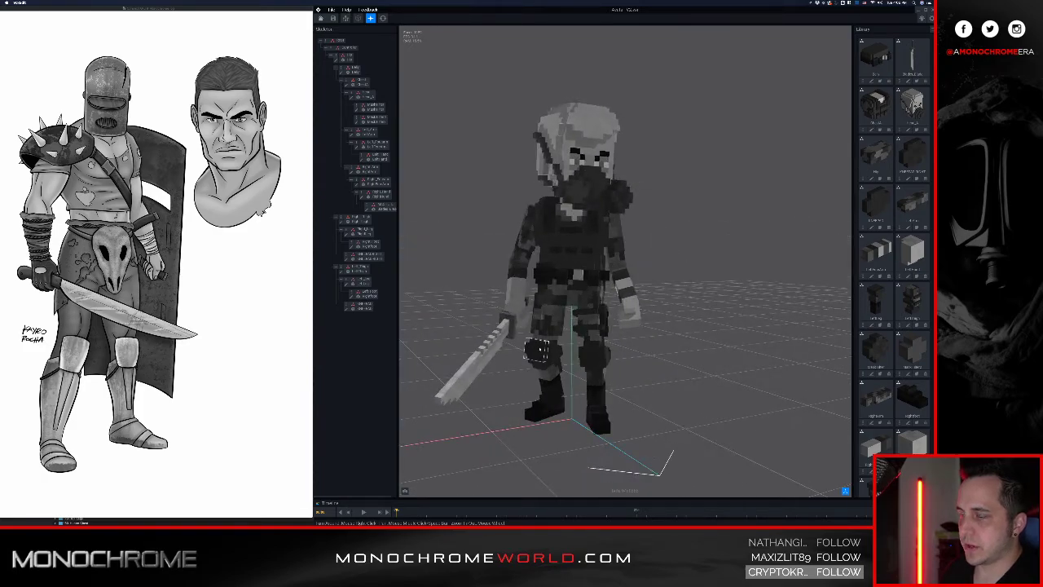
- Examine the swordsman's legs and knee pads up close and the whole figure from a distance
scroll(538, 351, "up", 5)
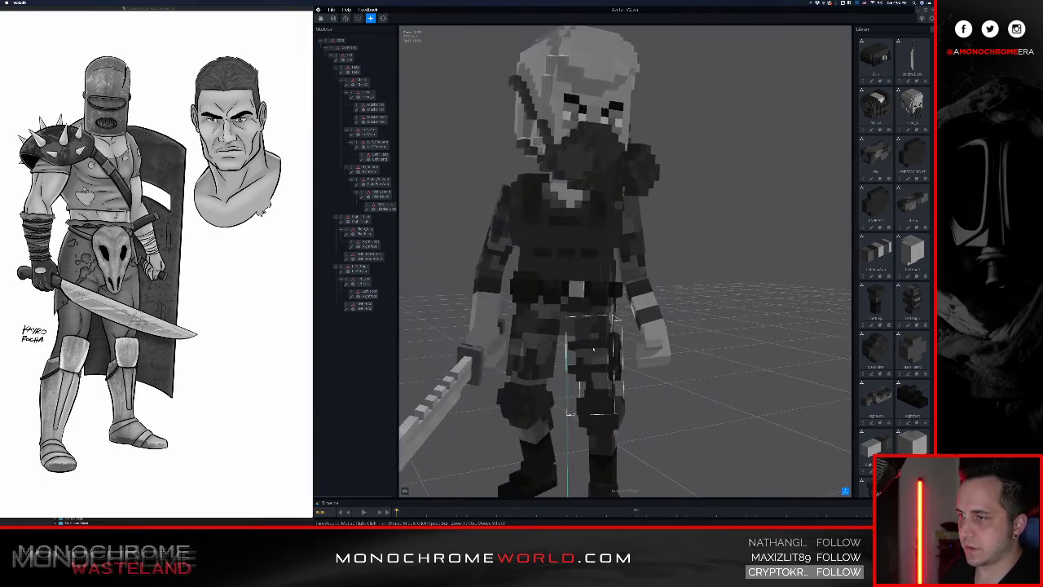
scroll(603, 324, "up", 2)
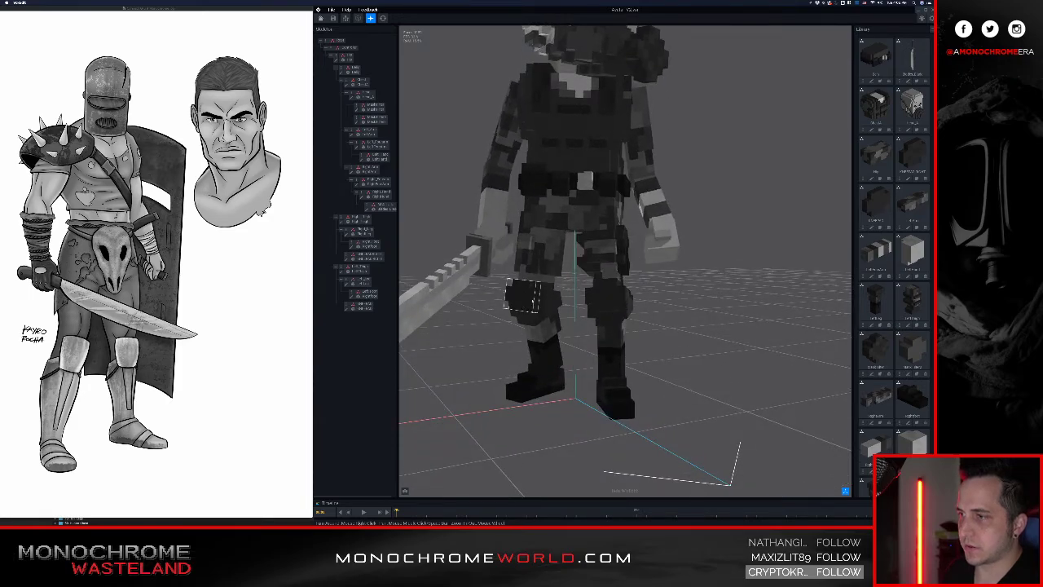
right_click_drag(533, 300, 575, 298)
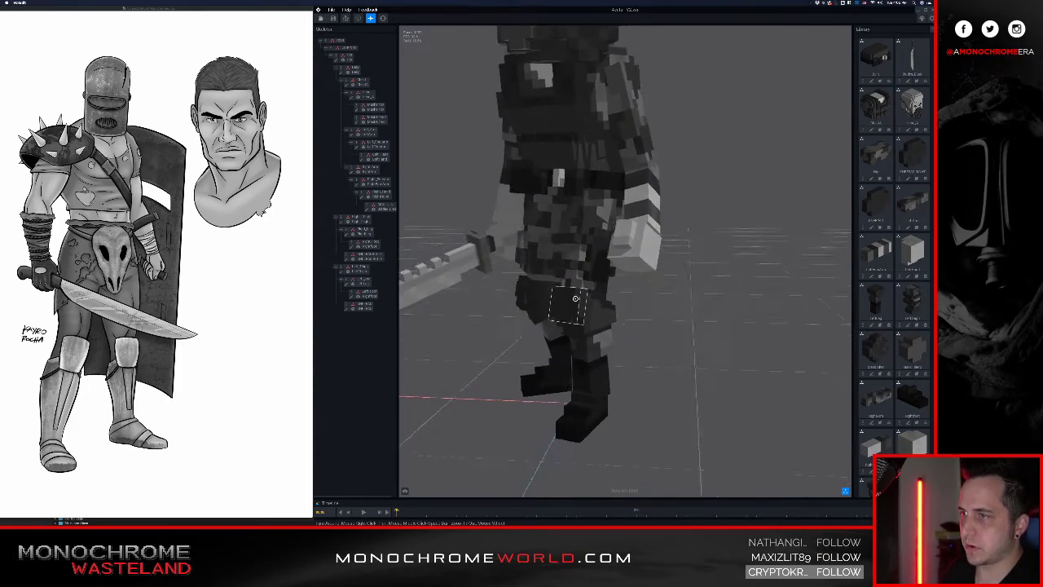
scroll(575, 298, "down", 8)
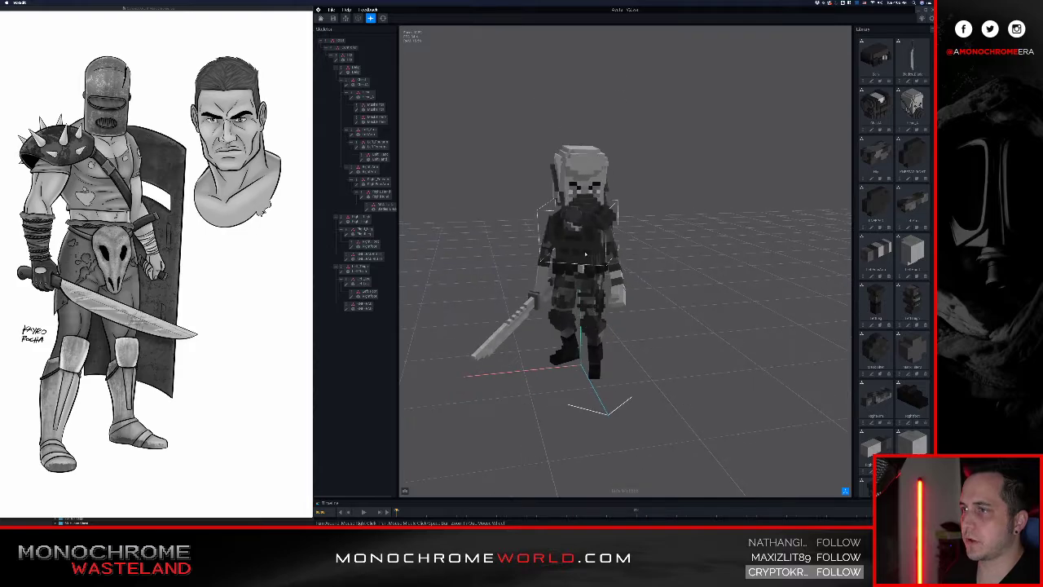
right_click_drag(585, 255, 590, 255)
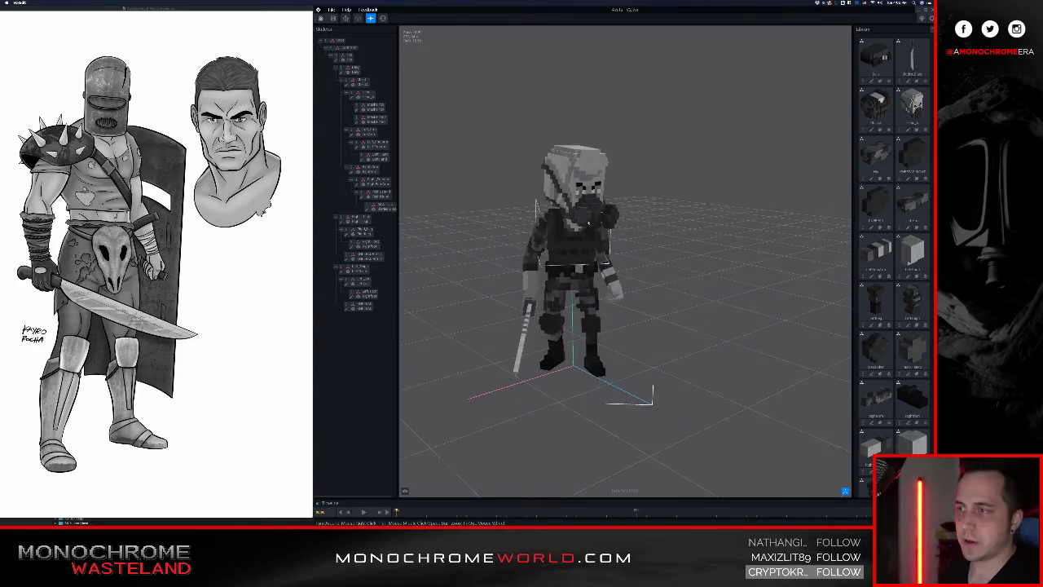
right_click_drag(590, 255, 548, 258)
scroll(549, 258, "down", 3)
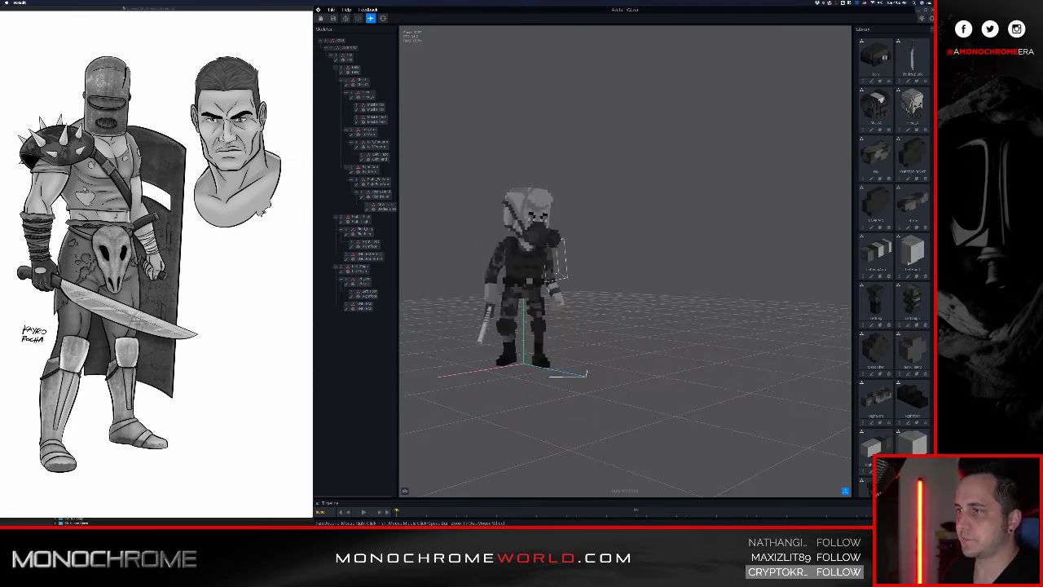
- Save and close the swordsman avatar, and reopen the recent Mammals_Biped_Large human file
left_click(321, 17)
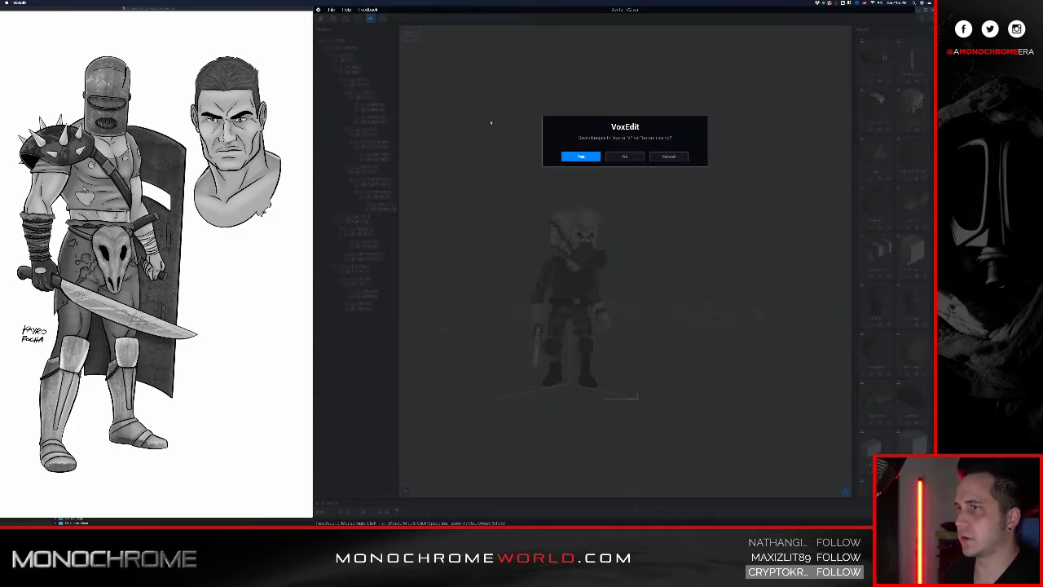
left_click(573, 154)
left_click(505, 110)
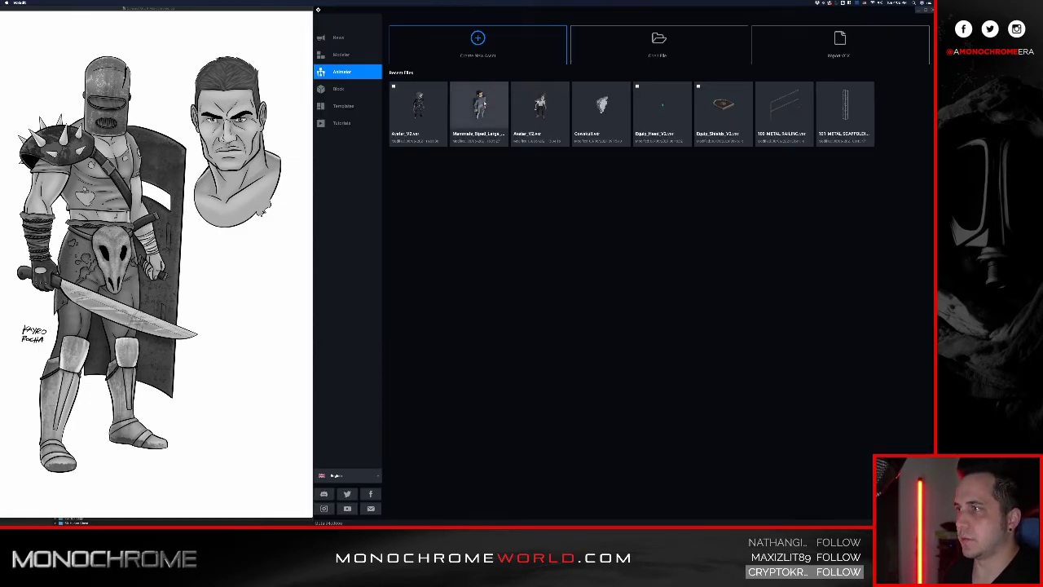
- Examine the human biped's head, torso, arms and legs from the front against the warrior reference drawing
scroll(611, 204, "up", 4)
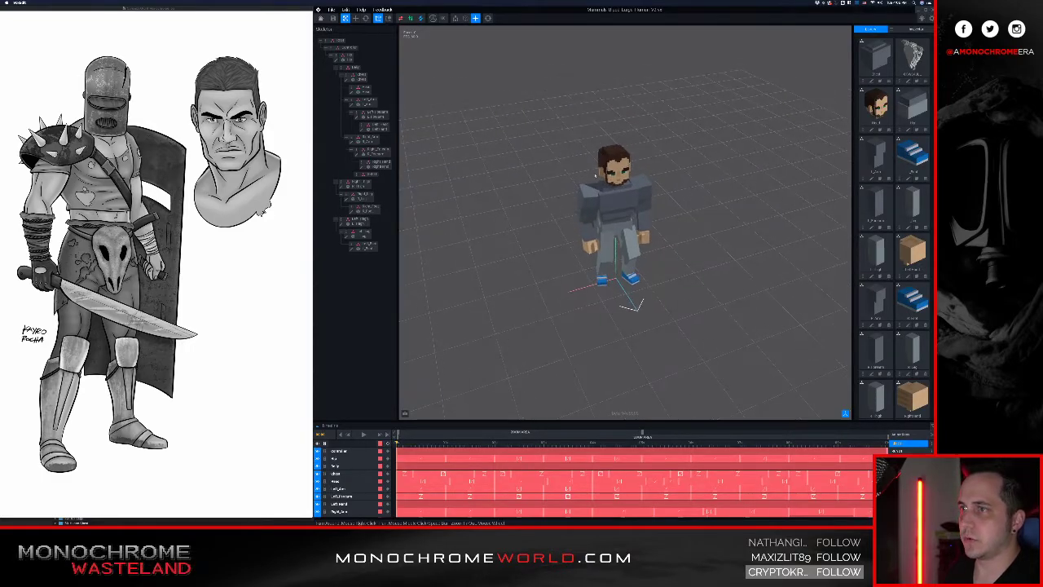
right_click_drag(600, 174, 596, 170)
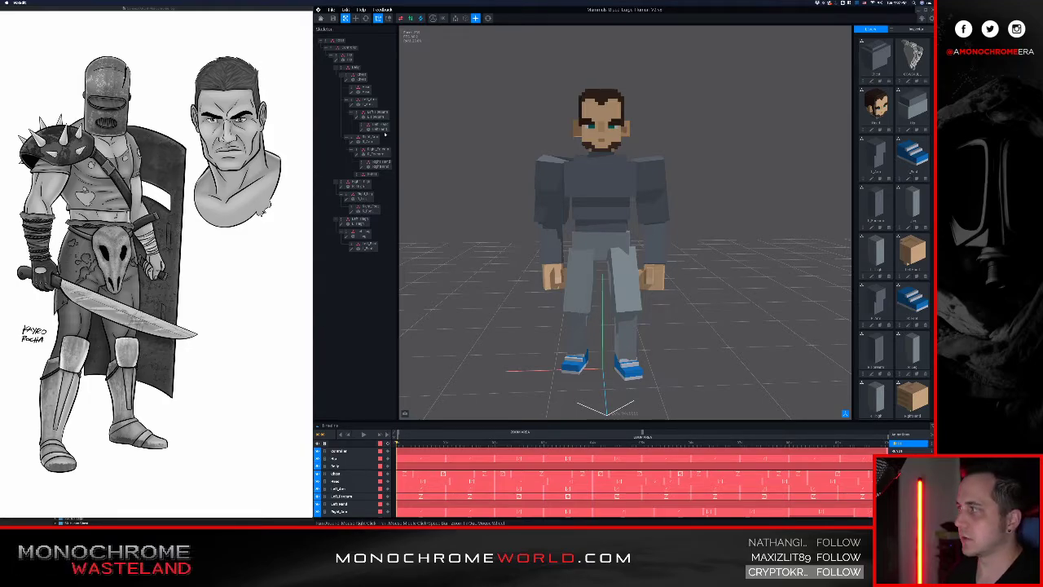
left_click(594, 175)
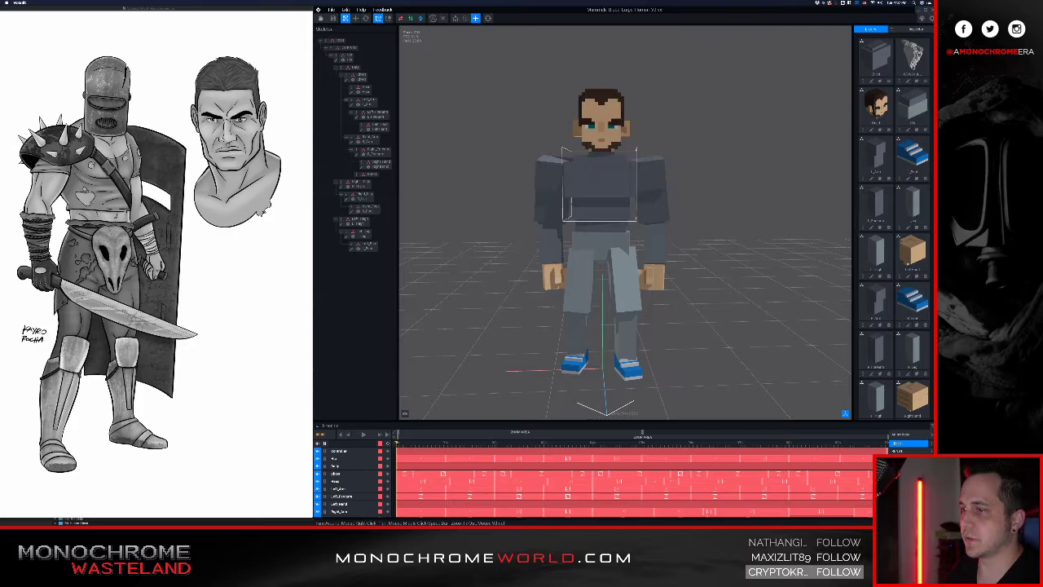
mouse_move(594, 175)
right_mouse_down()
mouse_move(623, 177)
mouse_move(583, 177)
mouse_move(602, 182)
right_mouse_up()
scroll(601, 182, "up", 5)
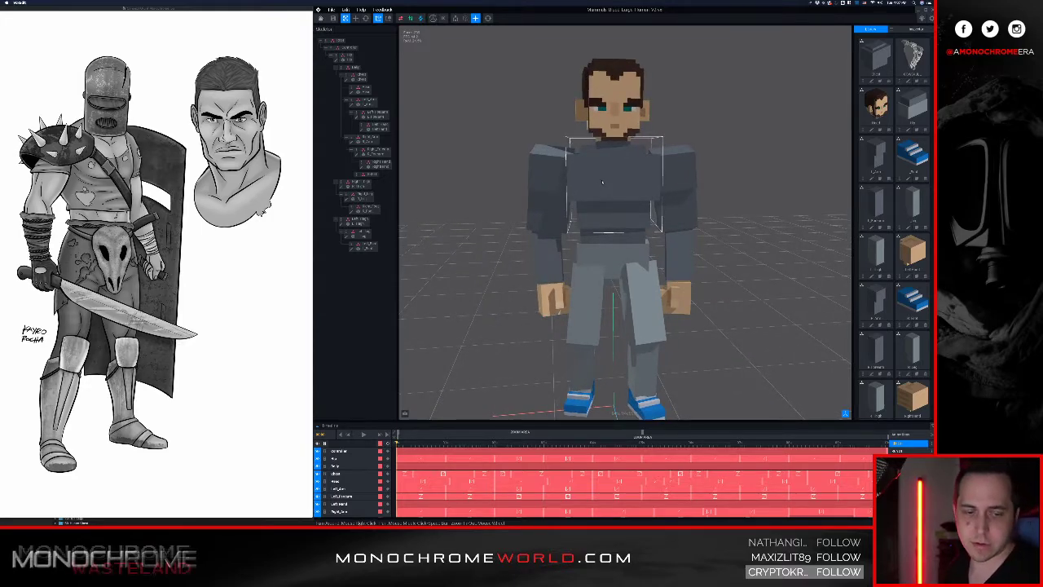
scroll(602, 181, "down", 3)
right_click_drag(602, 181, 602, 181)
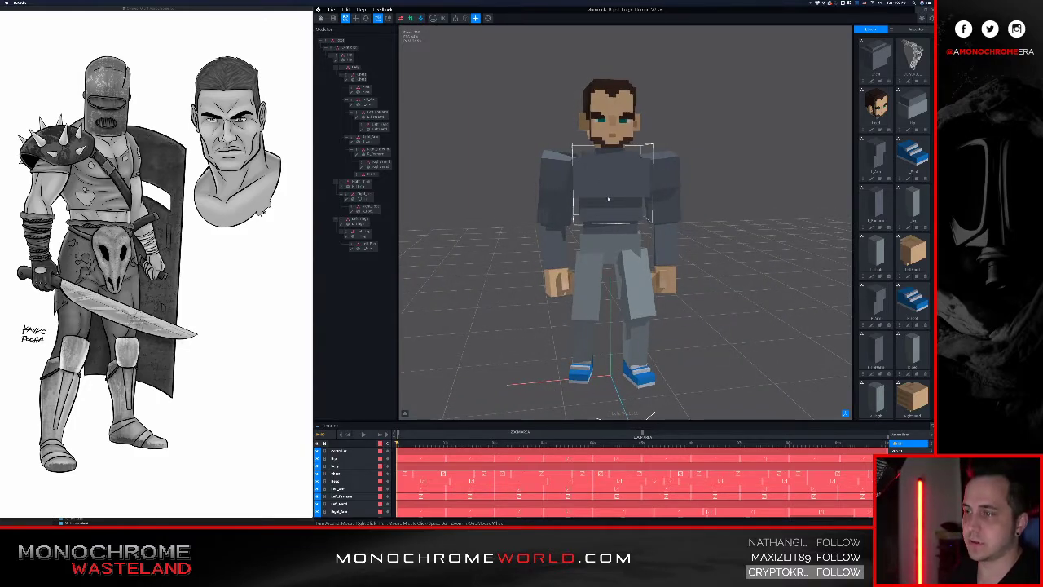
right_click_drag(610, 194, 604, 200)
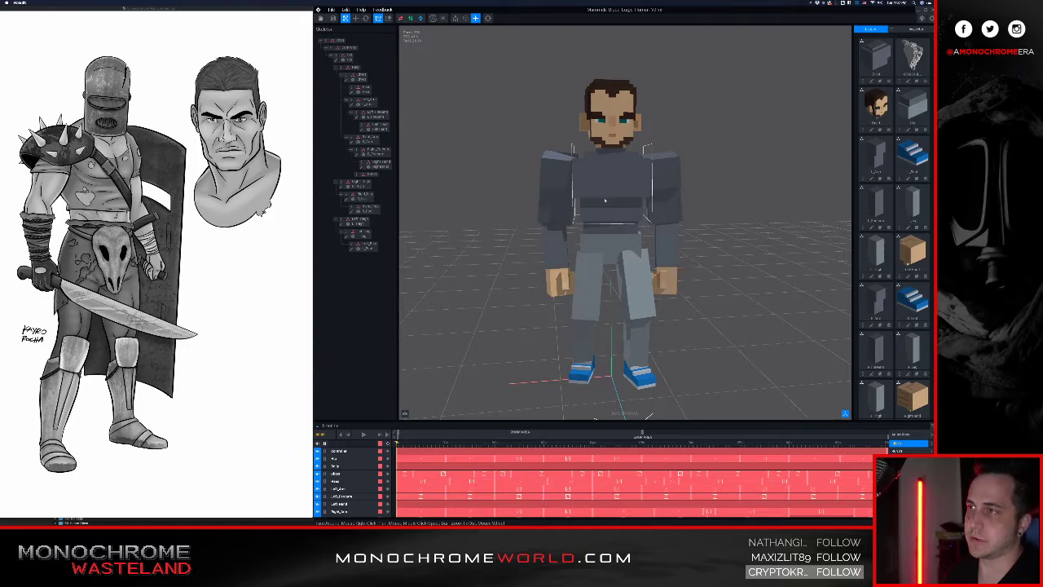
right_click_drag(605, 201, 603, 200)
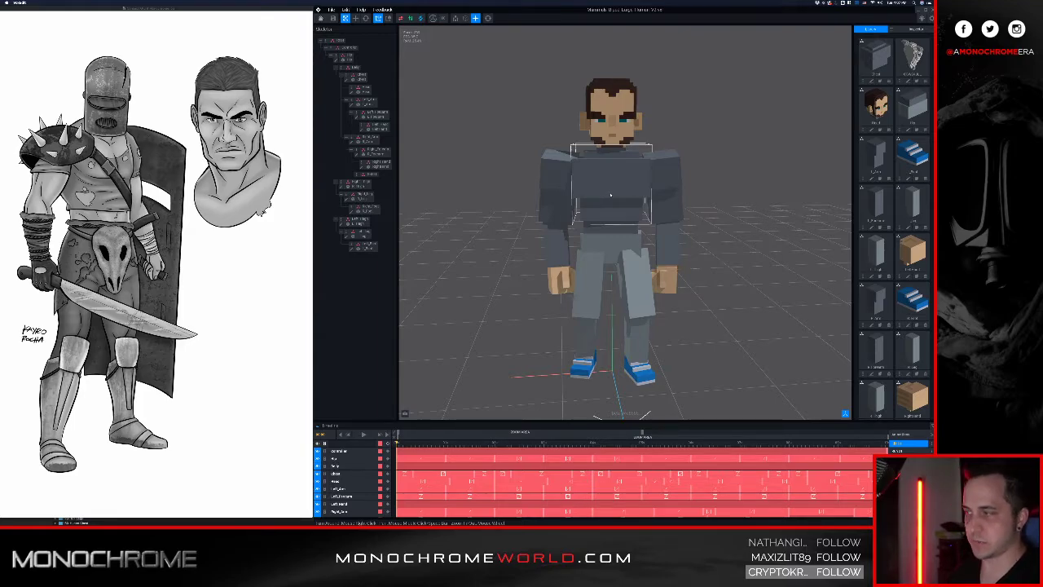
left_click(614, 232)
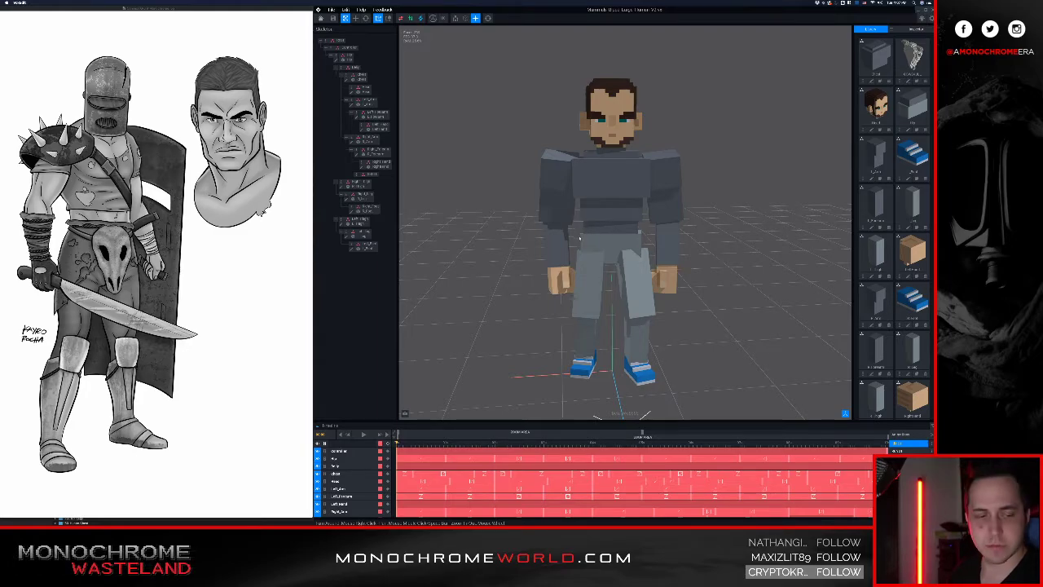
middle_click_drag(601, 223, 592, 221)
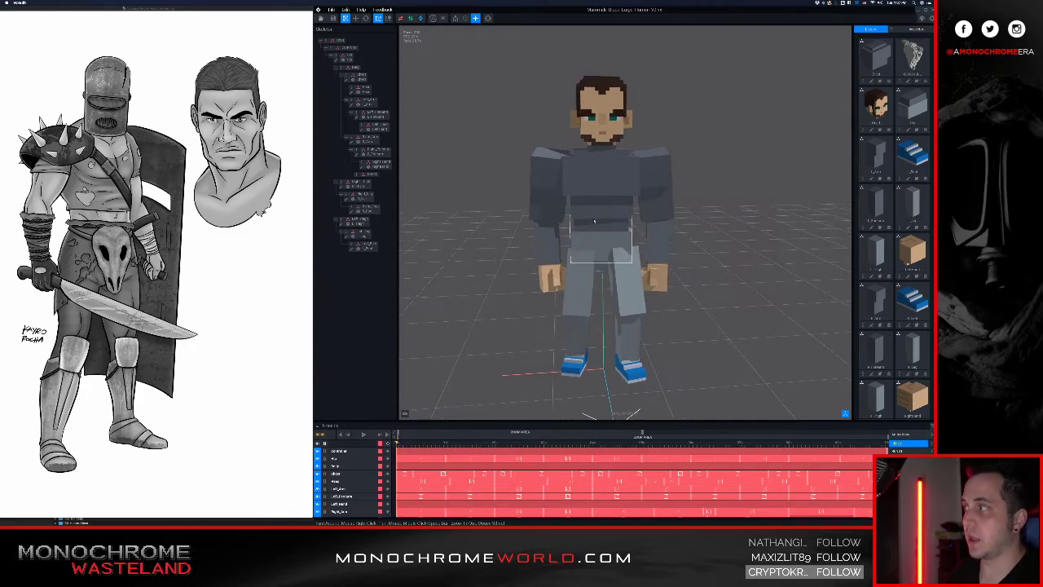
scroll(601, 150, "up", 2)
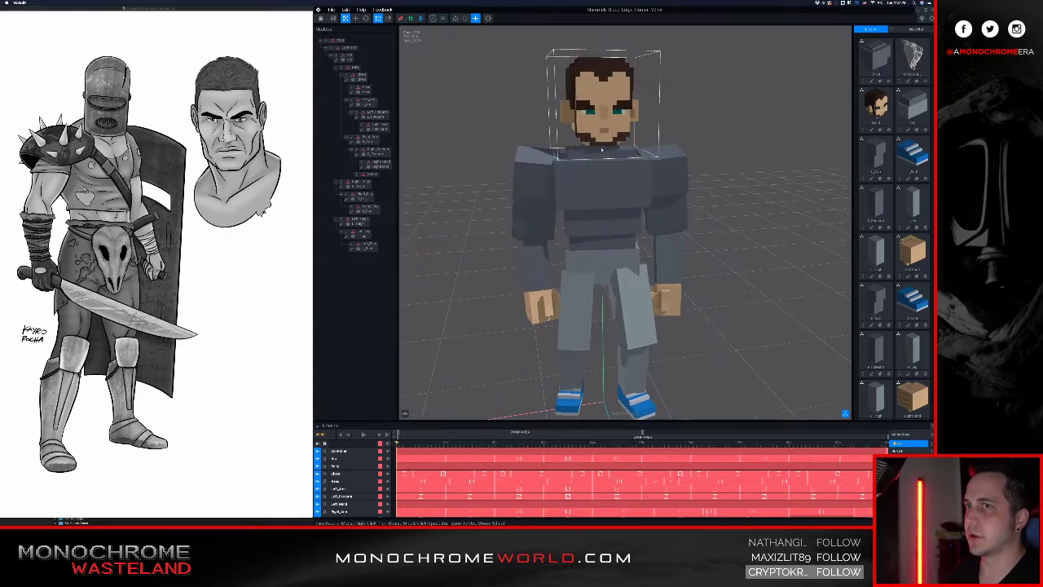
scroll(591, 172, "down", 1)
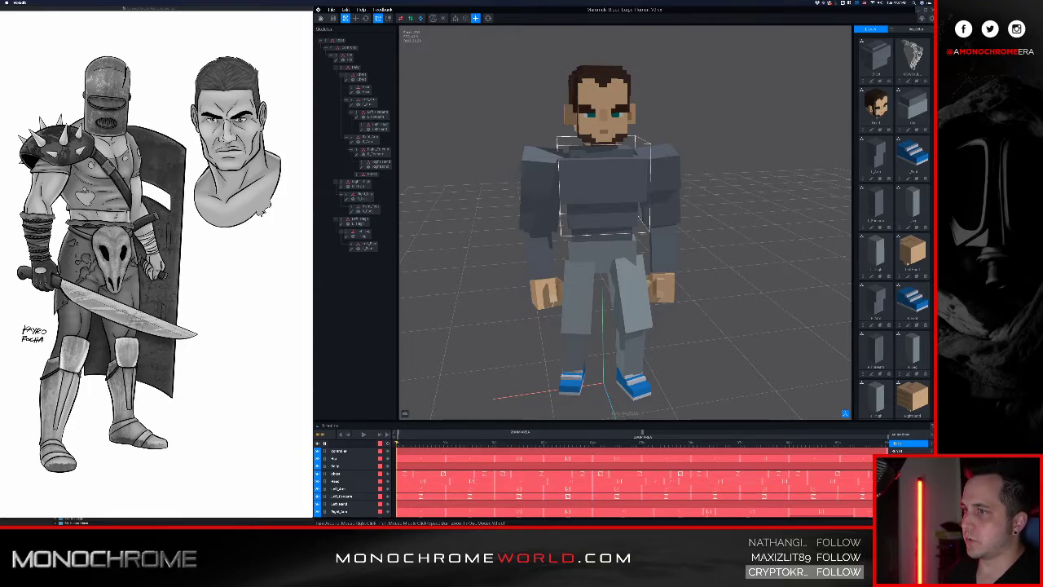
- Open the human biped's chest model for voxel editing
right_click_drag(592, 175, 597, 174)
left_click(596, 174)
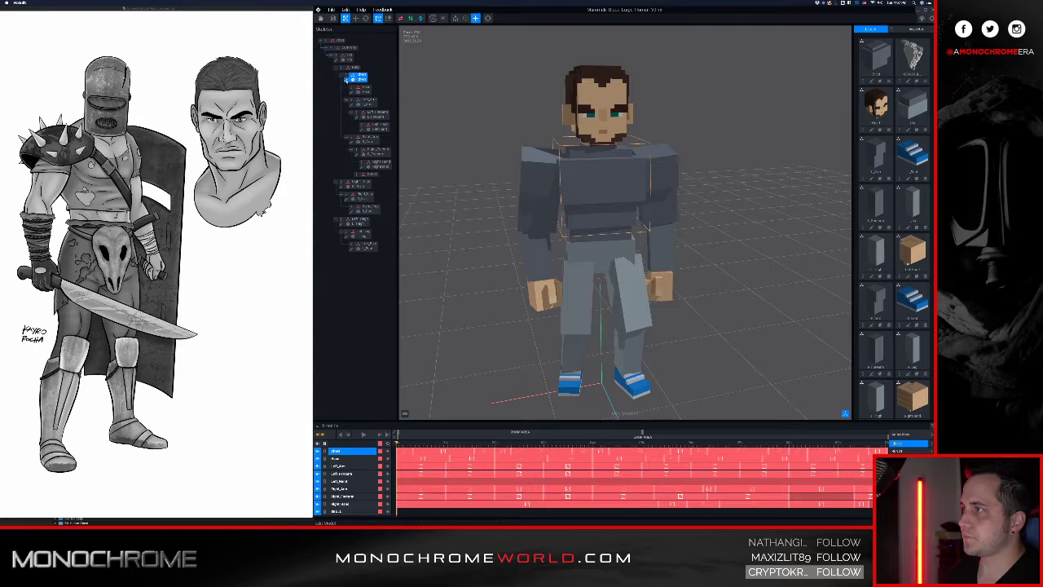
left_click(348, 80)
right_click_drag(614, 194, 610, 193)
scroll(610, 194, "down", 3)
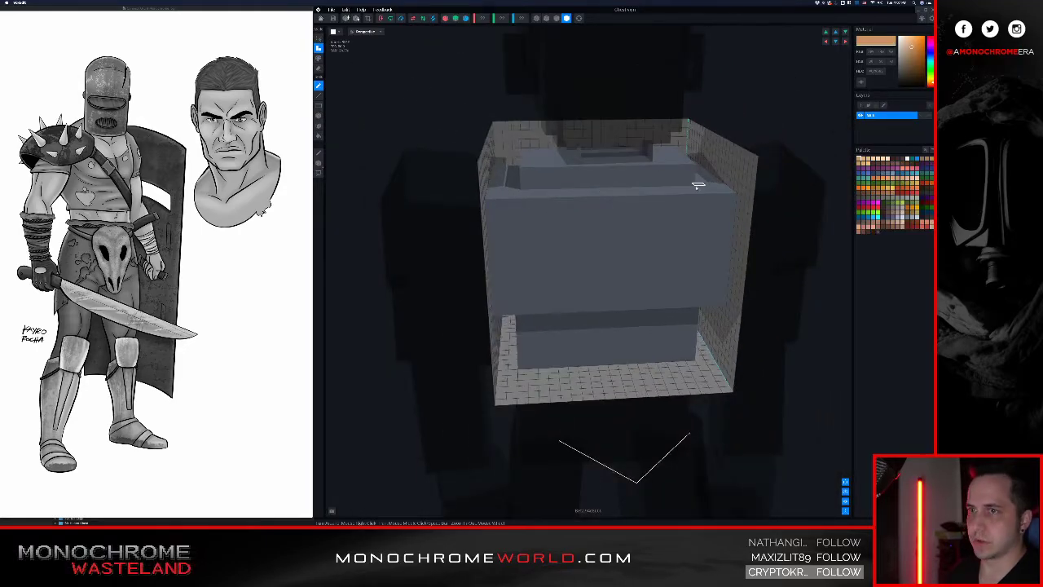
- Create a new palette for the chest, recolour its voxels light grey, and save the model on closing
scroll(698, 185, "up", 2)
left_click(932, 150)
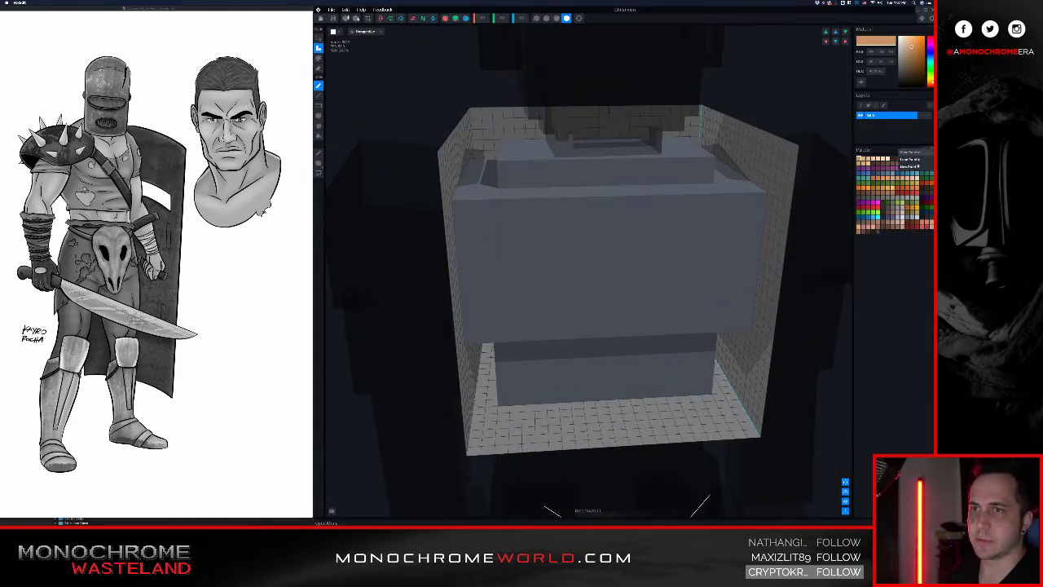
left_click(915, 165)
left_click_drag(902, 59, 886, 46)
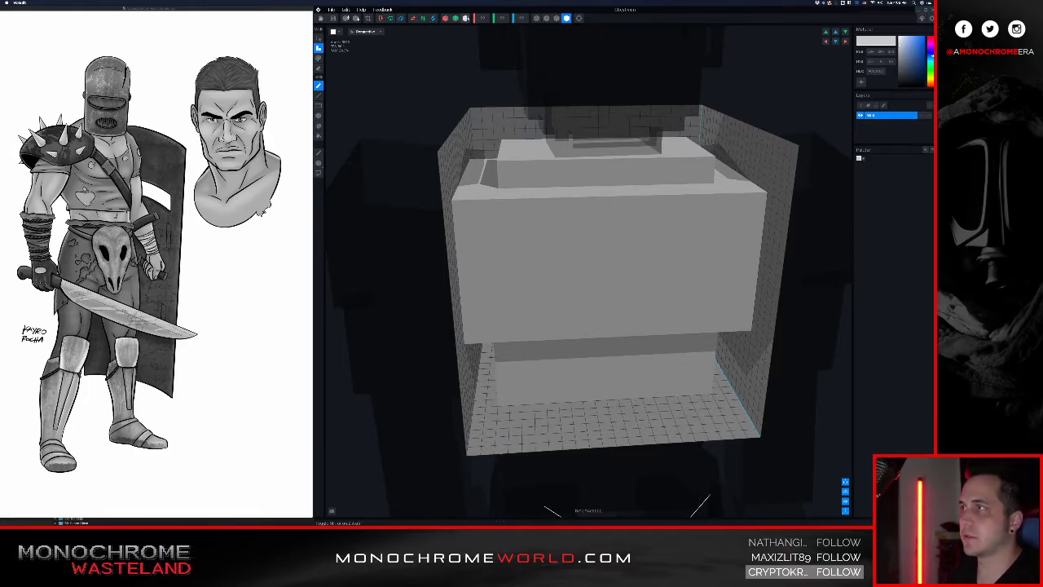
left_click(321, 18)
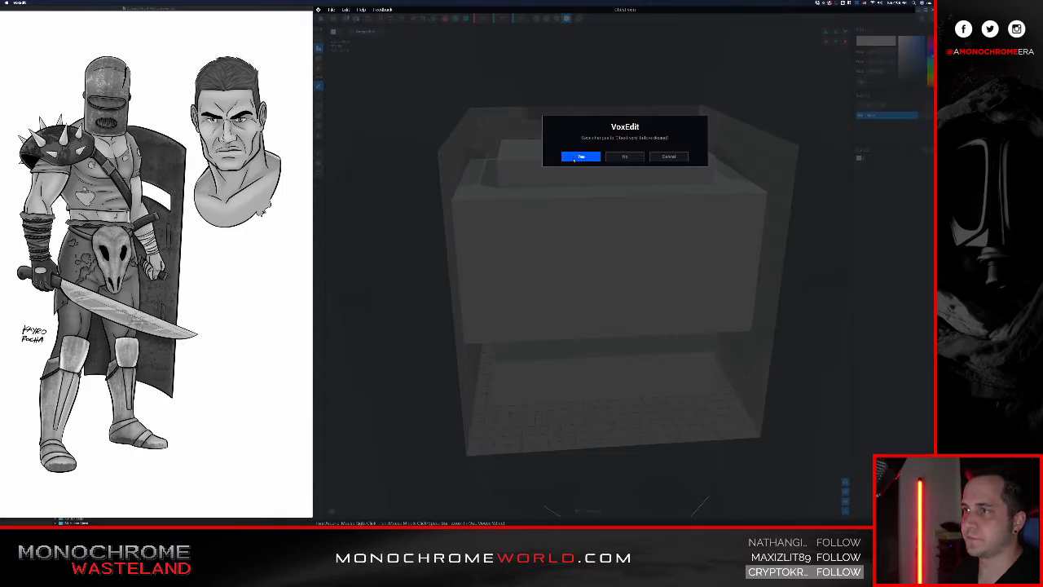
left_click(580, 156)
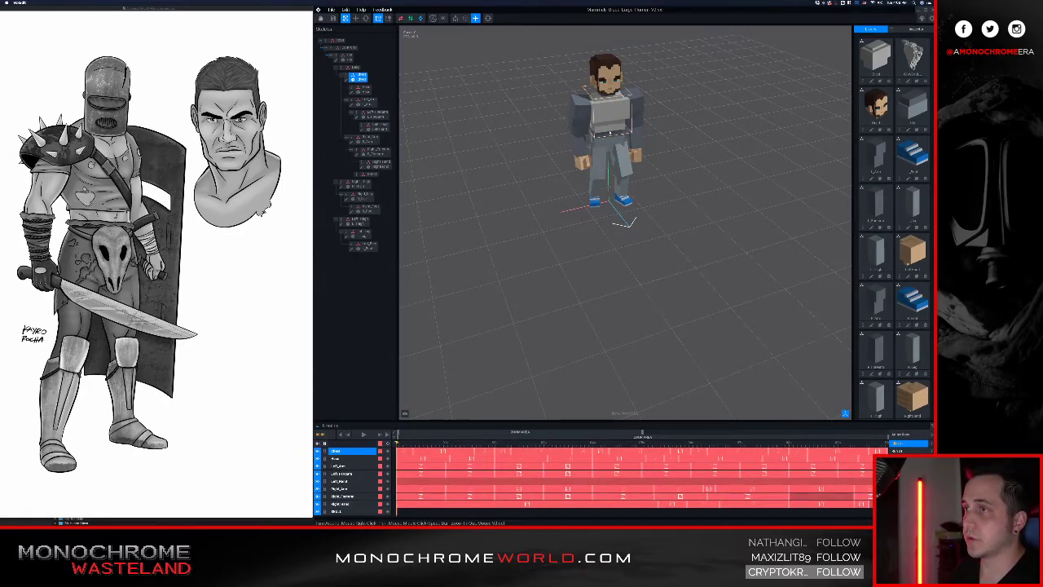
- Open the biped's right upper arm model for voxel editing
middle_click_drag(614, 116, 590, 172)
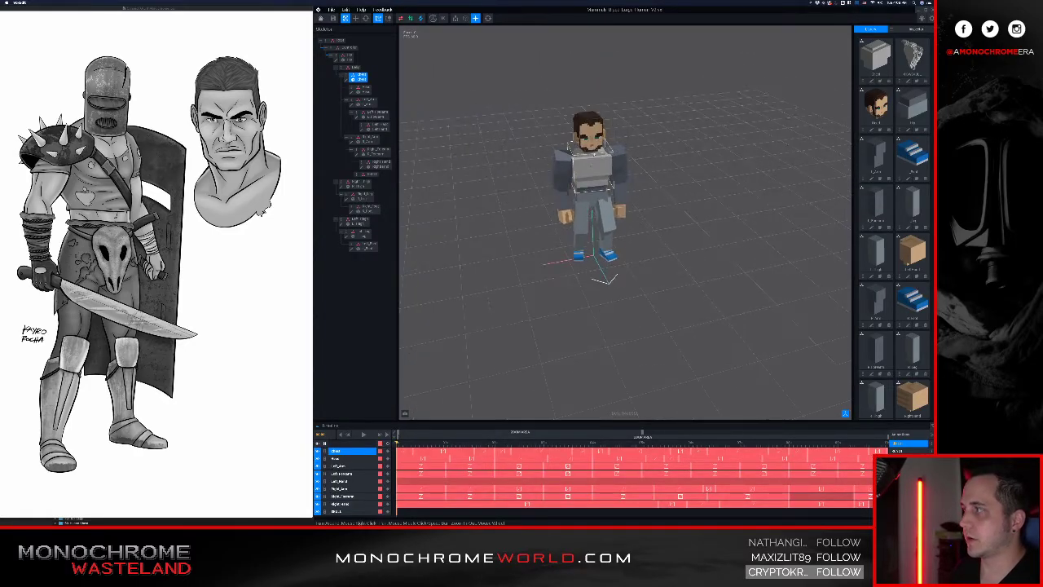
right_click_drag(589, 172, 587, 160)
middle_click_drag(587, 159, 589, 176)
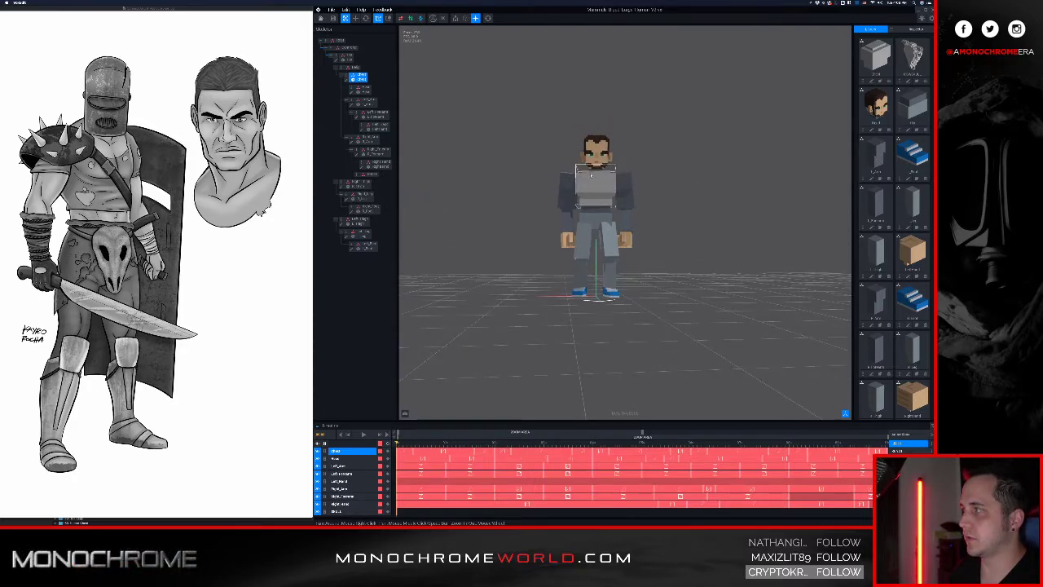
scroll(591, 175, "up", 5)
right_click_drag(592, 175, 571, 192)
left_click(553, 193)
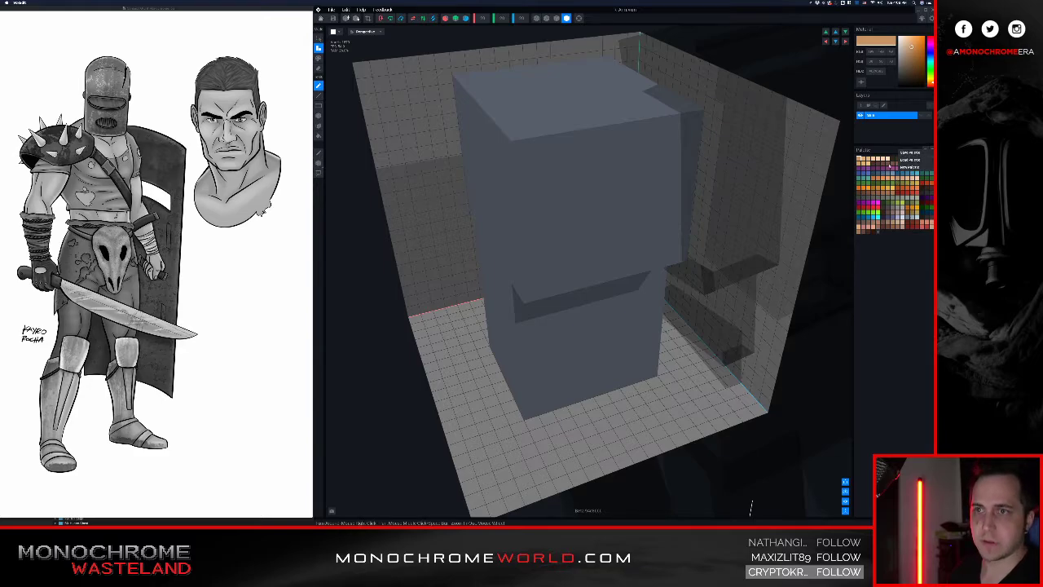
- Recolour the right upper arm light grey through a new palette and save the model on closing
left_click(910, 167)
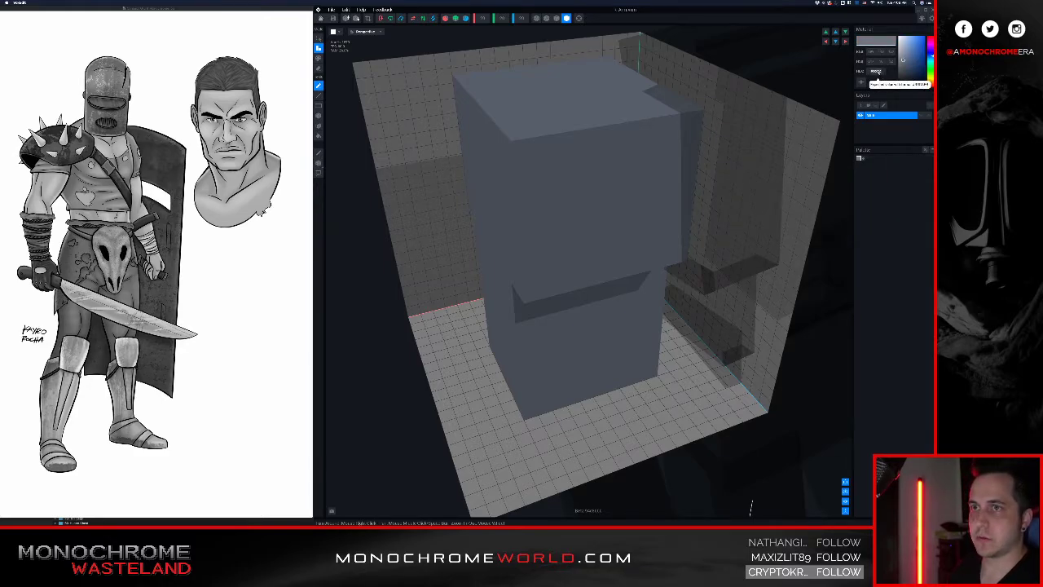
left_click(877, 72)
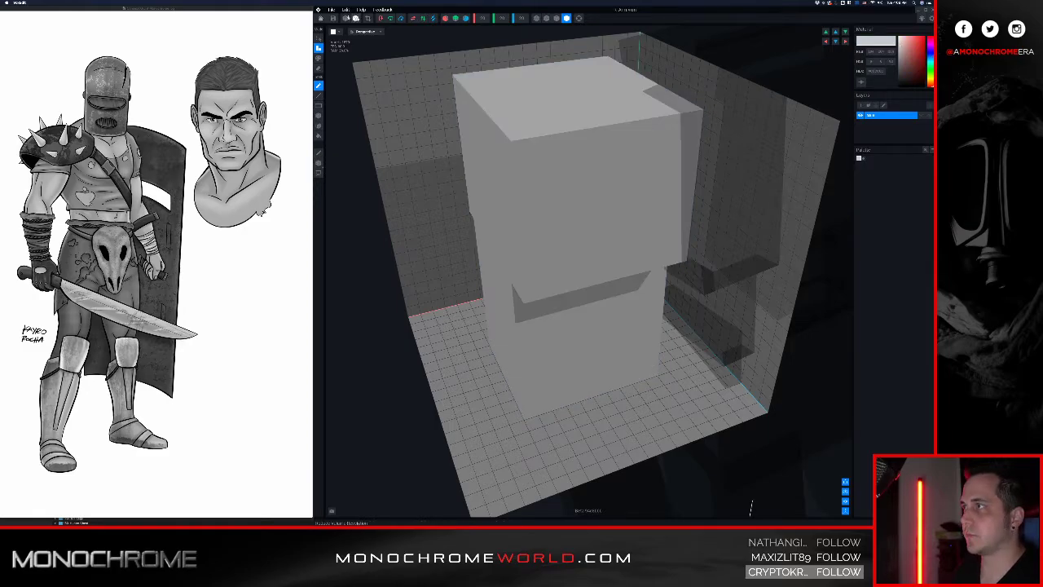
left_click(320, 18)
key("Return")
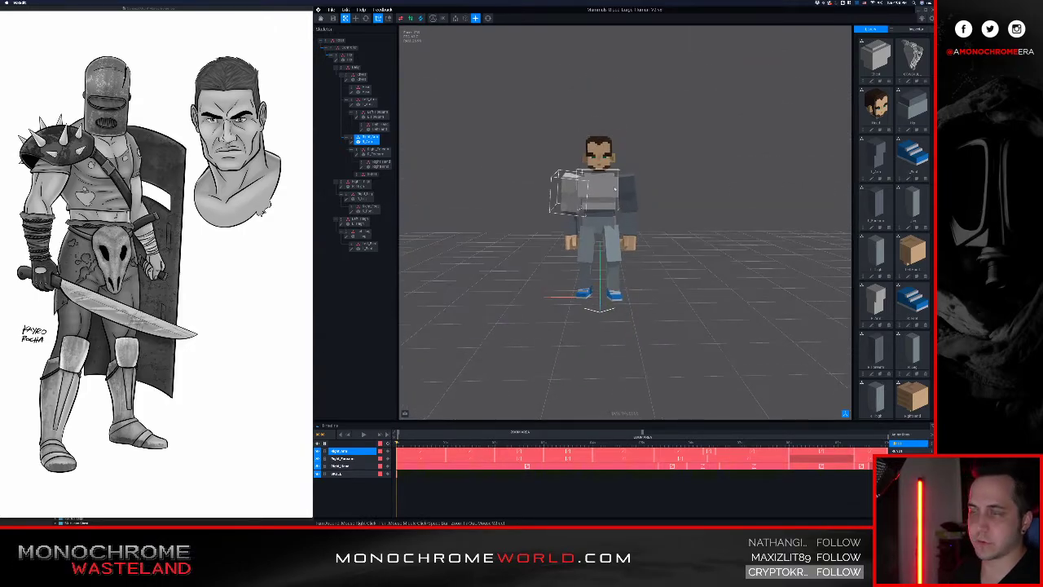
- Open the left upper arm model, recolour it light grey through a new palette, and save it on closing
left_click(355, 101)
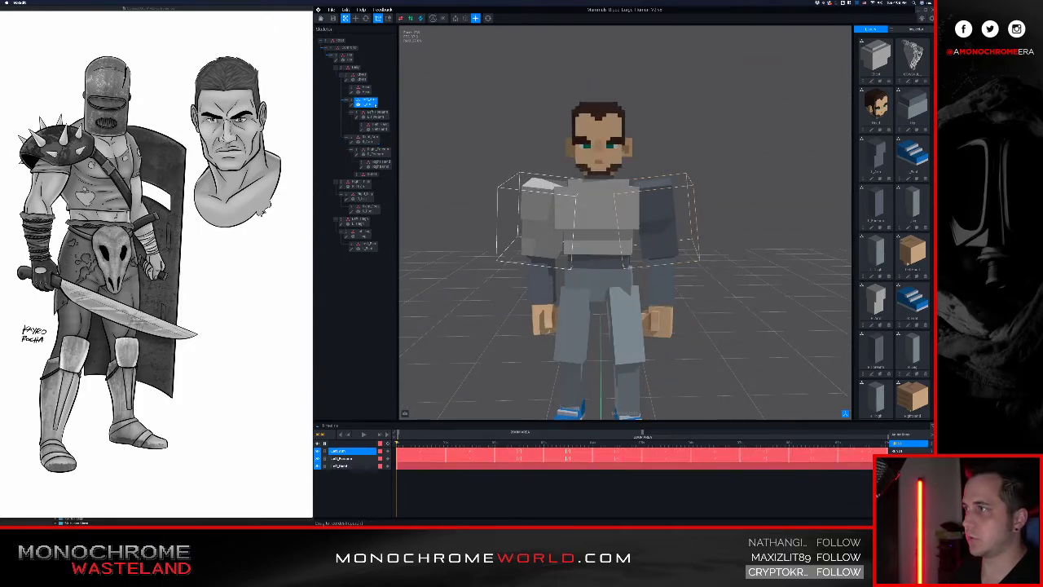
double_click(354, 102)
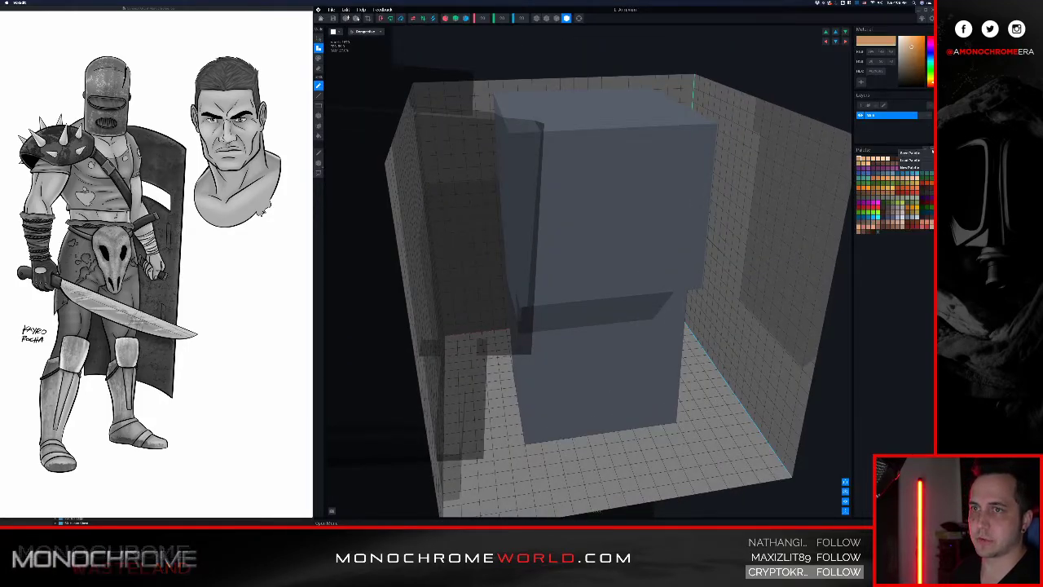
left_click(918, 150)
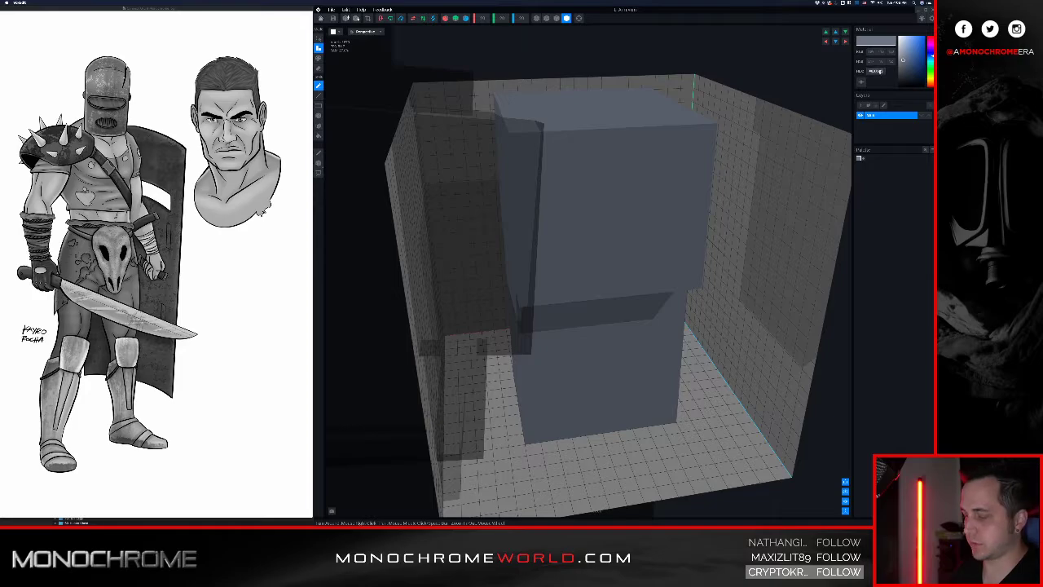
left_click(871, 63)
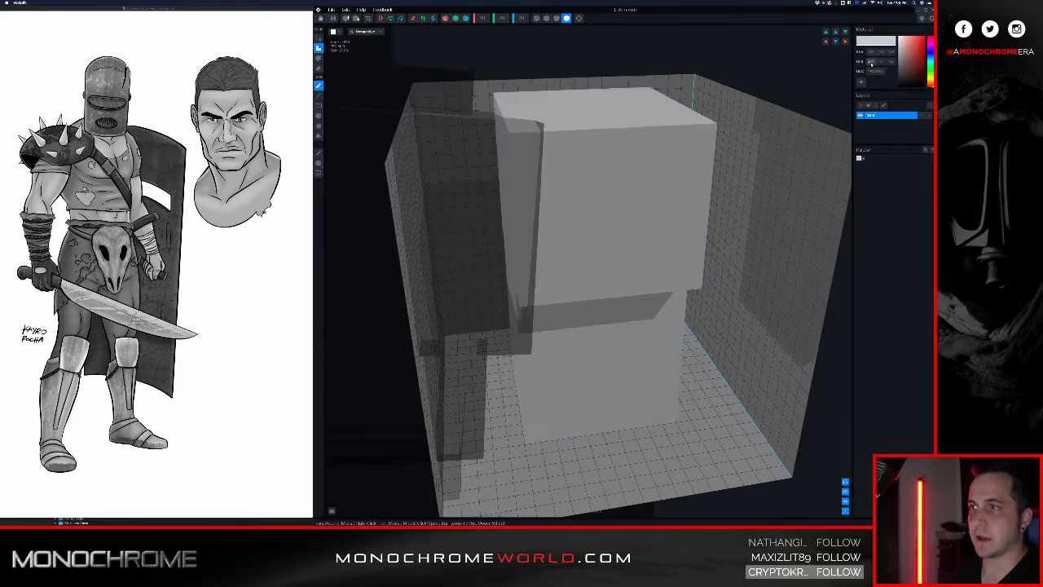
left_click(334, 18)
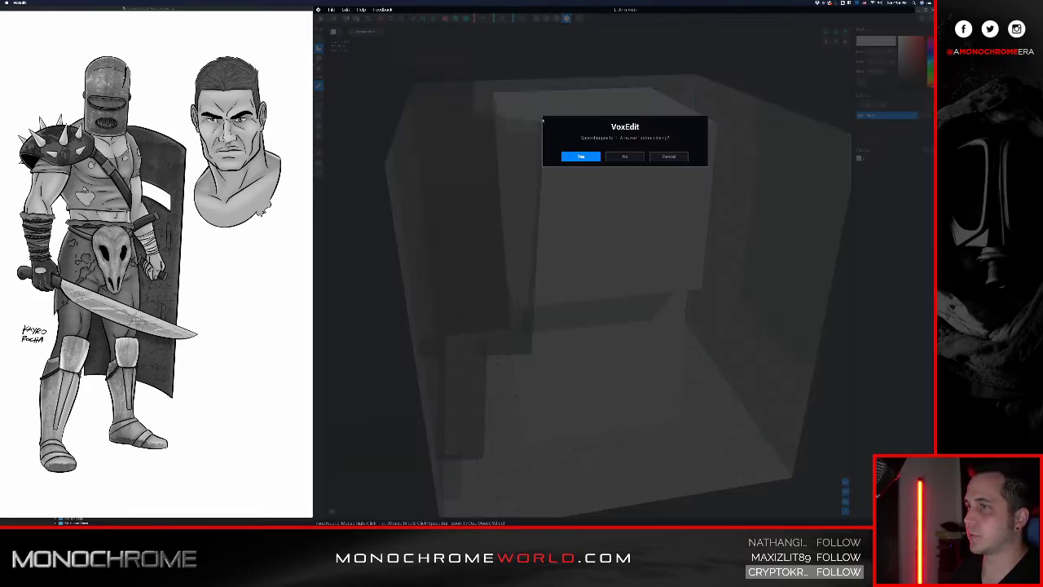
left_click(580, 156)
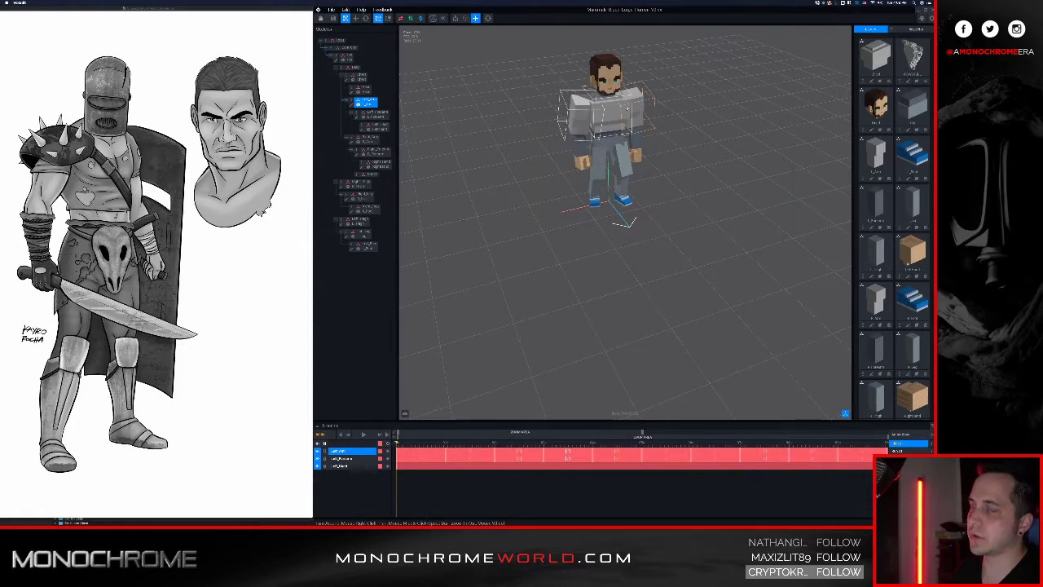
- Open the biped's hip model for voxel editing
right_click_drag(622, 103, 627, 158)
scroll(607, 251, "up", 5)
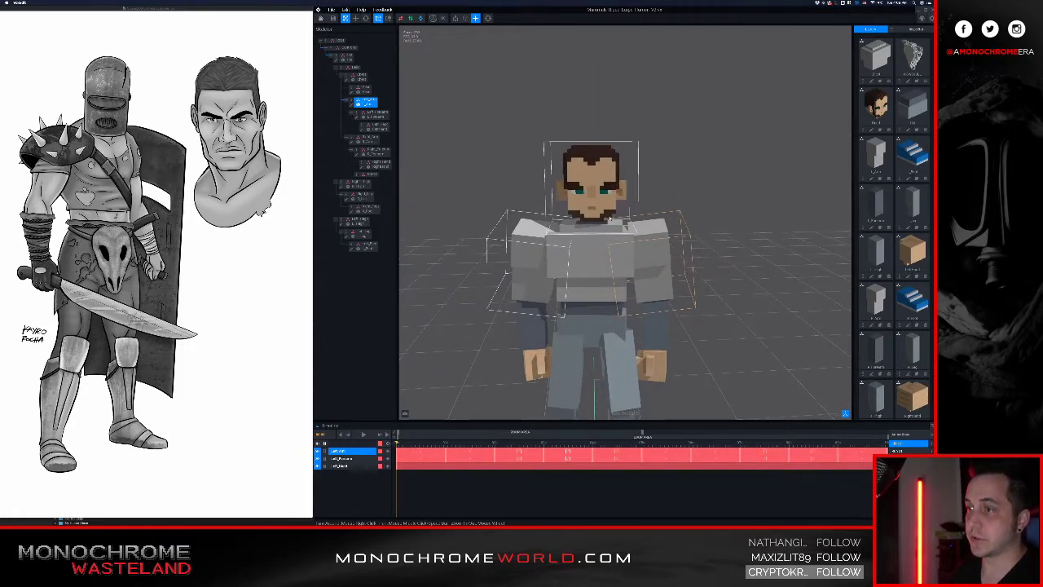
right_click_drag(607, 250, 604, 220)
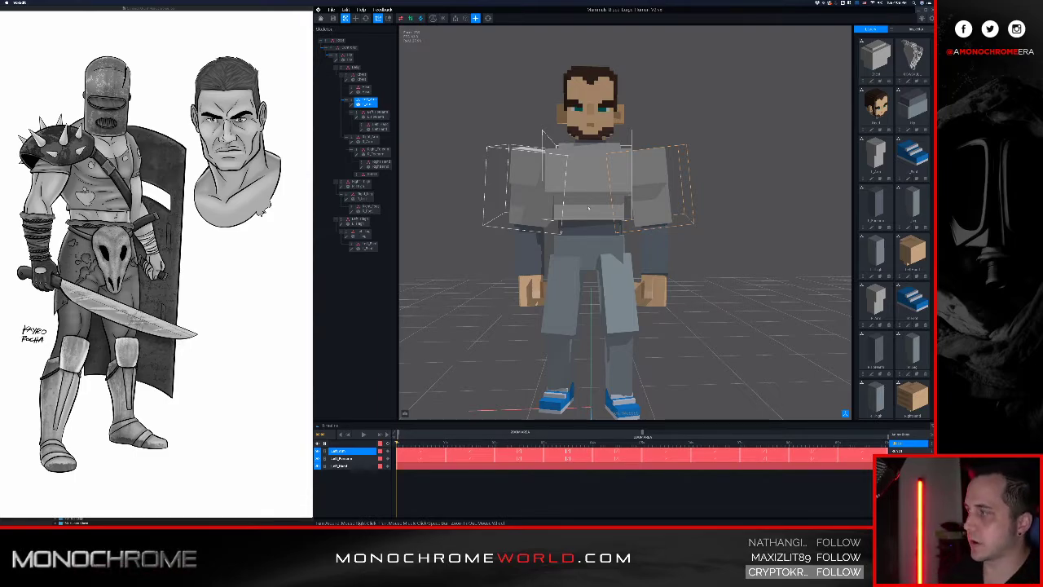
right_click_drag(583, 195, 570, 217)
left_click(345, 58)
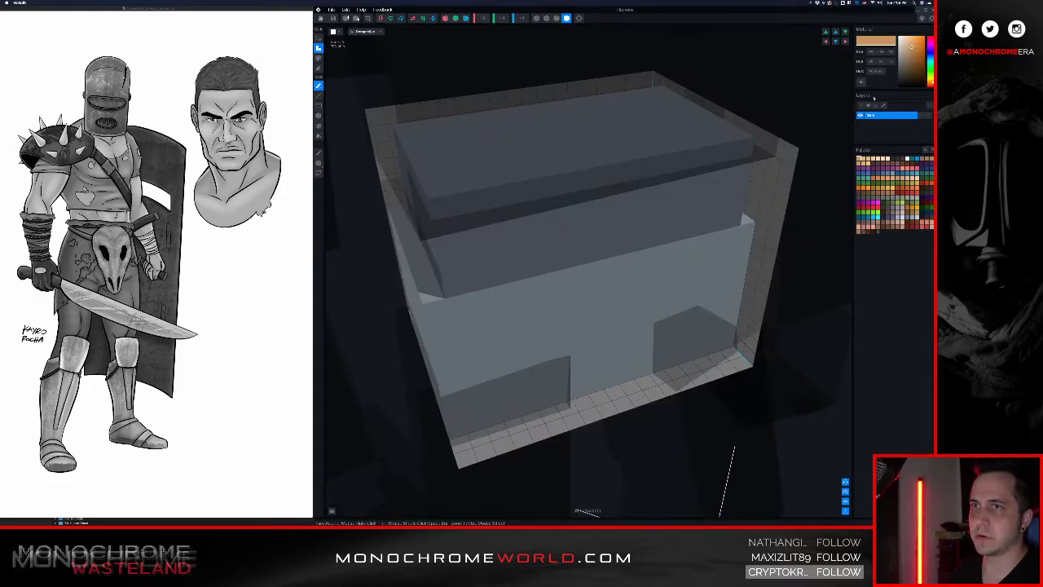
- Create a new palette for the hips and recolour the upper shirt section light grey
left_click(930, 150)
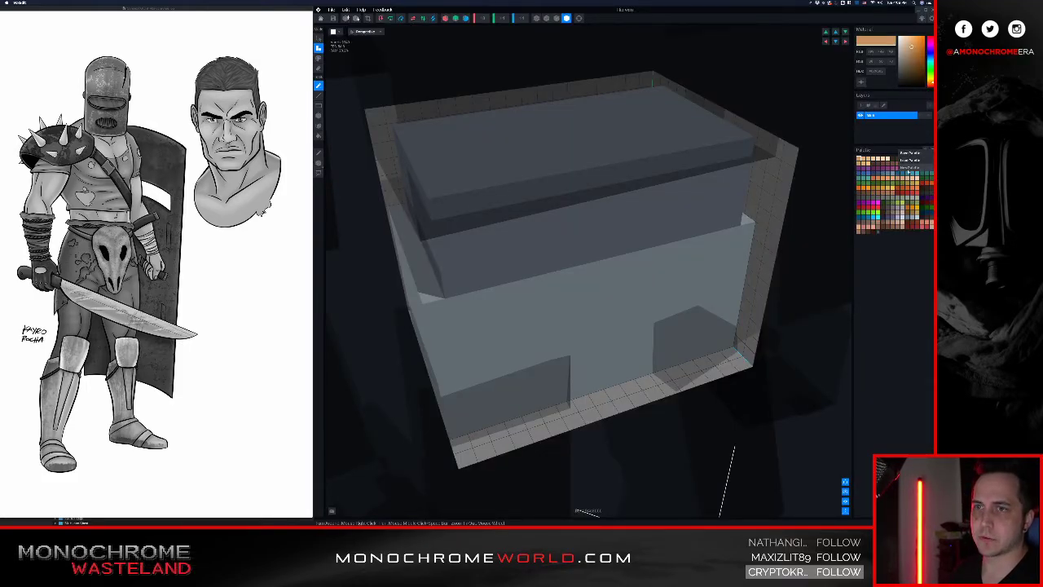
left_click(908, 168)
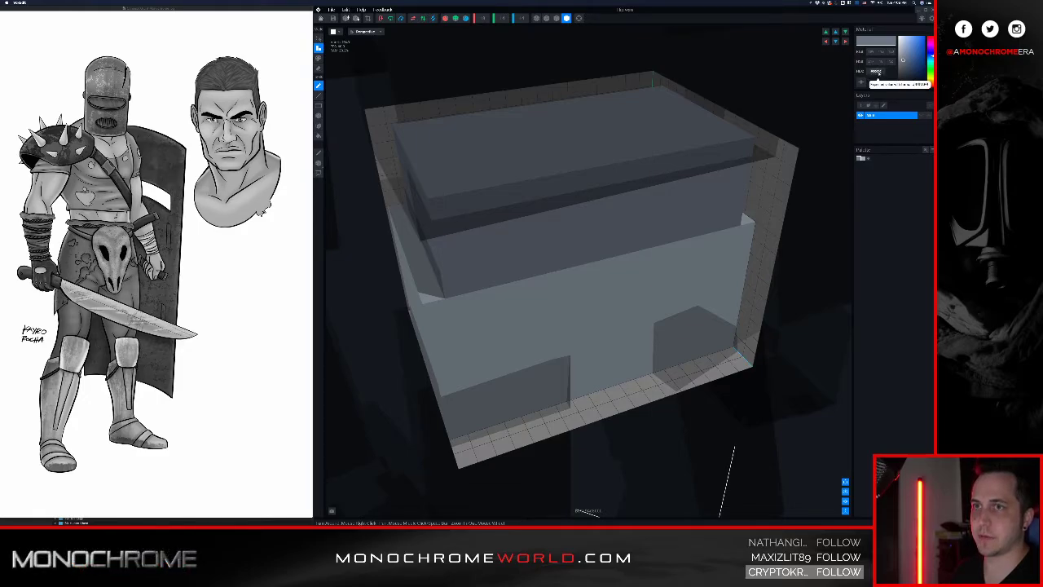
left_click(880, 72)
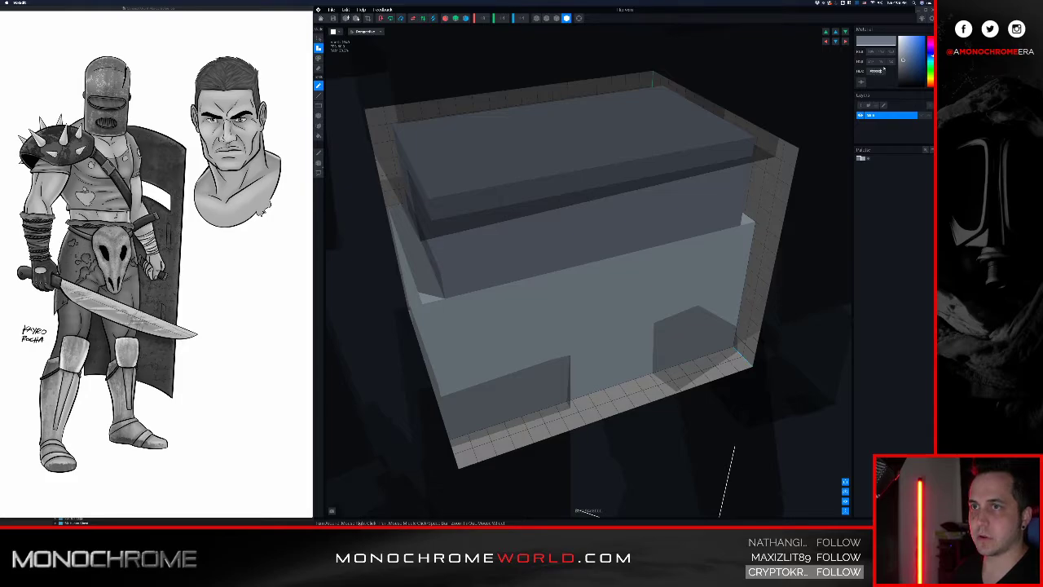
key("Return")
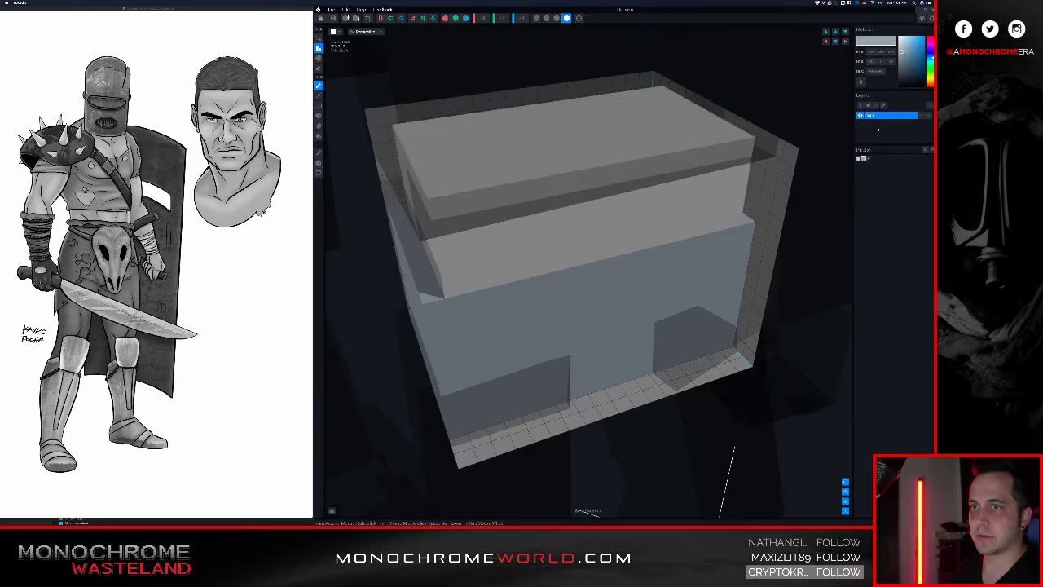
- Darken the trouser section of the hips to dark grey and save the model on closing
left_click_drag(900, 52, 896, 72)
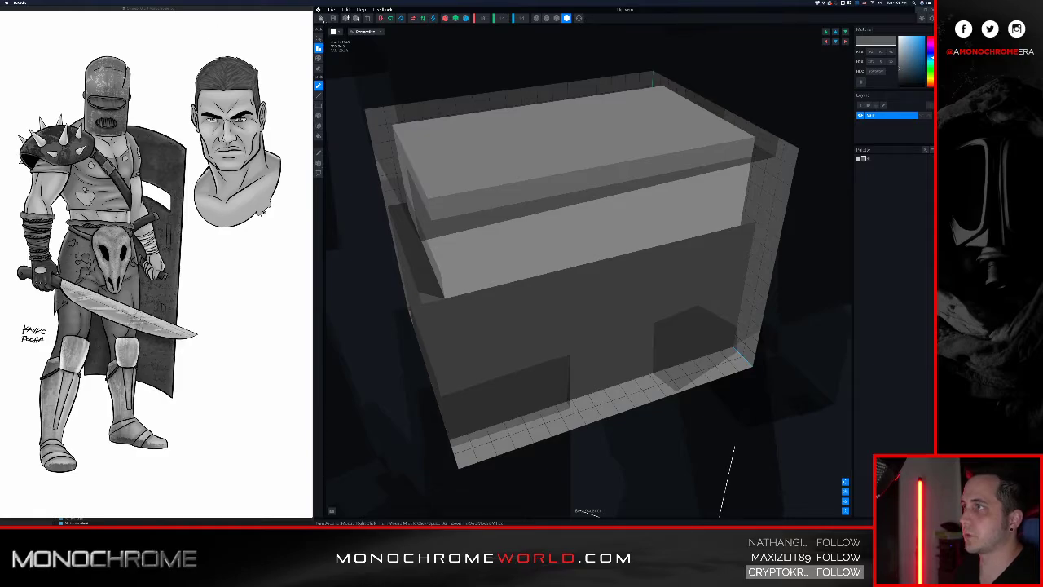
left_click(322, 20)
left_click(580, 156)
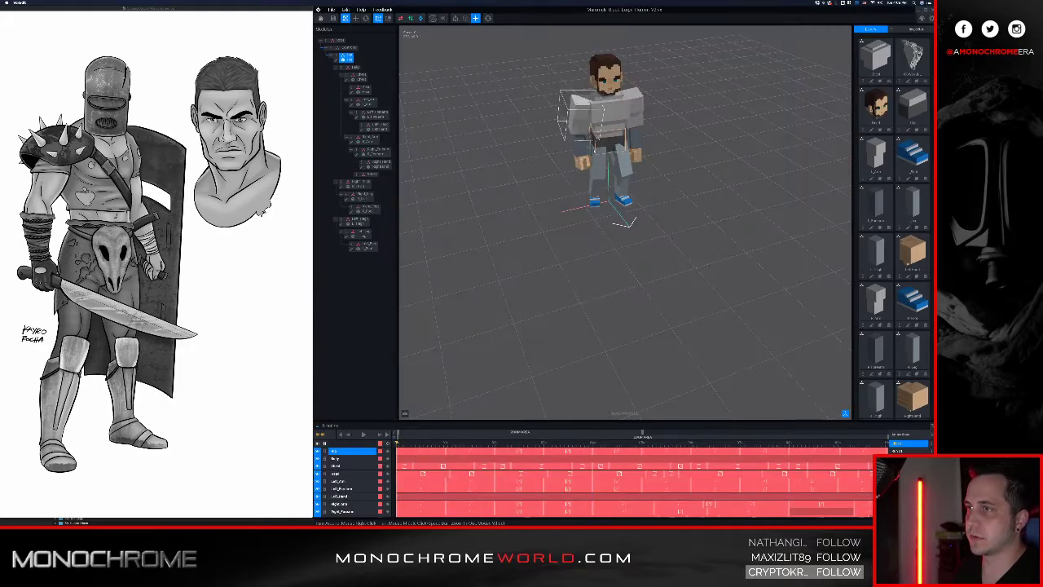
- Check the recoloured torso and hips on the full figure, and open the right forearm model for voxel editing
scroll(588, 172, "up", 5)
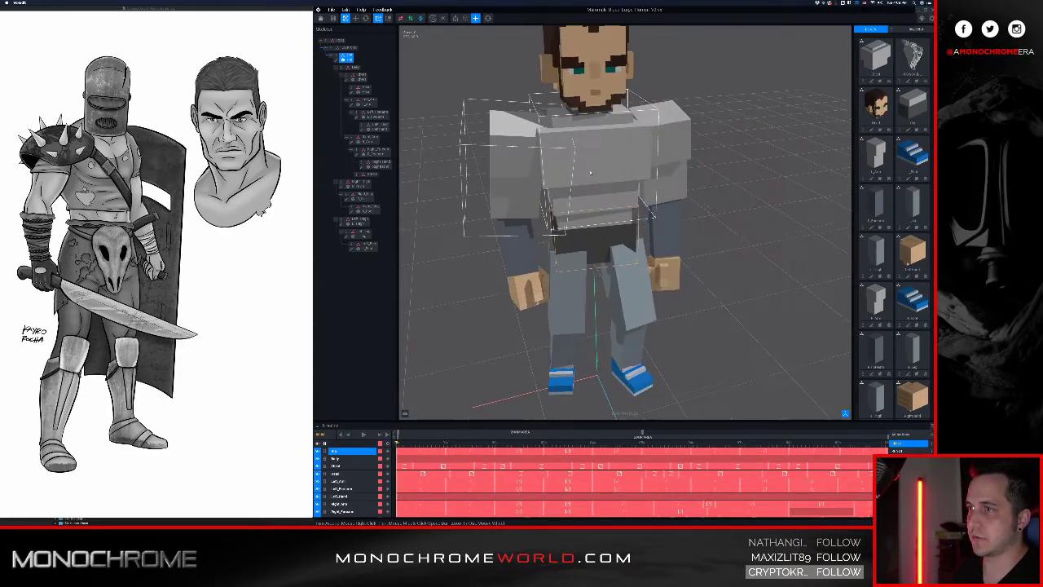
left_click(498, 257)
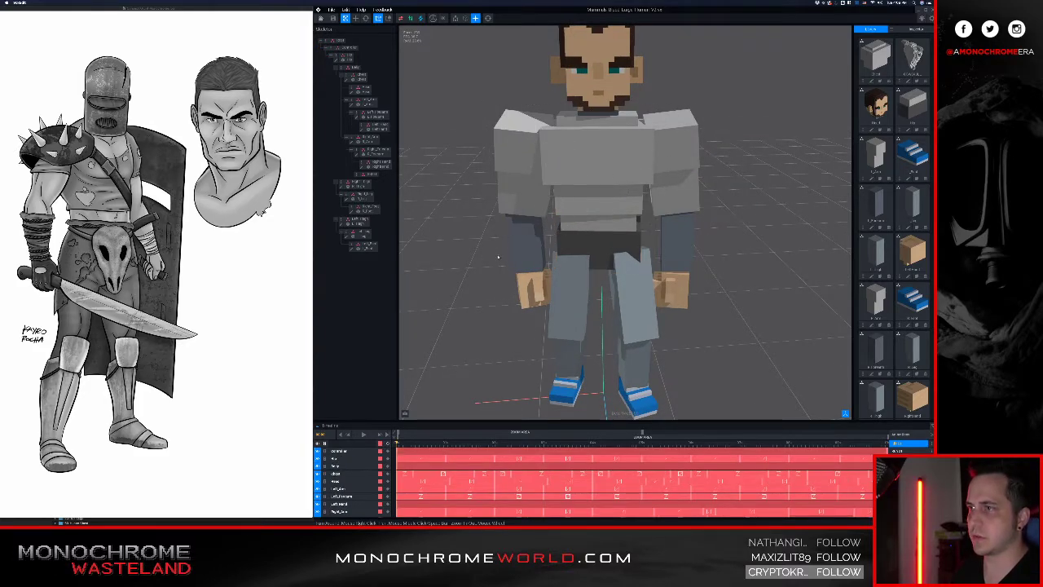
scroll(558, 270, "down", 1)
left_click(568, 228)
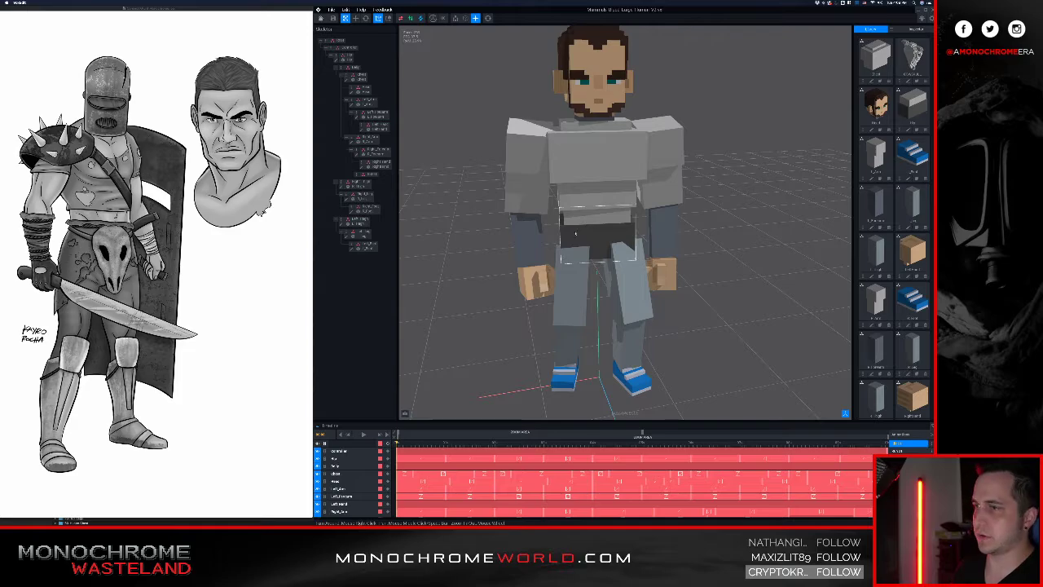
left_click(537, 237)
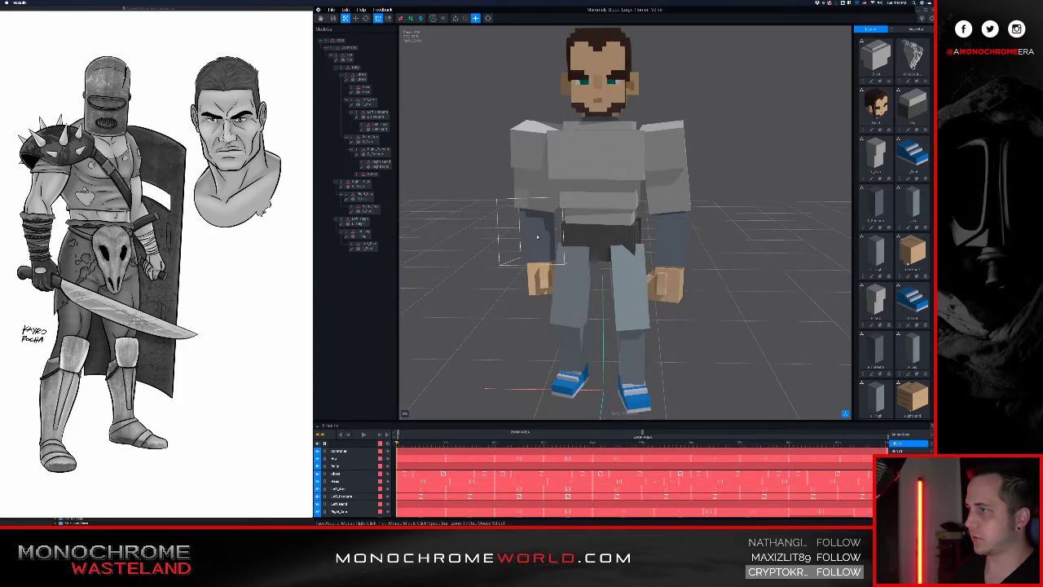
left_click(357, 154)
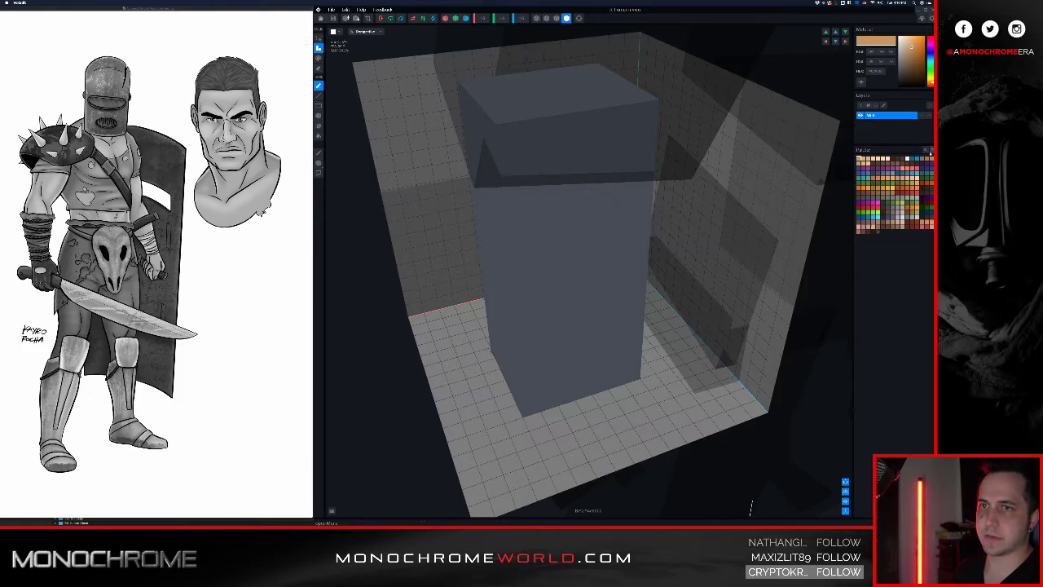
- Create a new palette for the right forearm and recolour its voxels to #cccccc
left_click(927, 150)
left_click(912, 169)
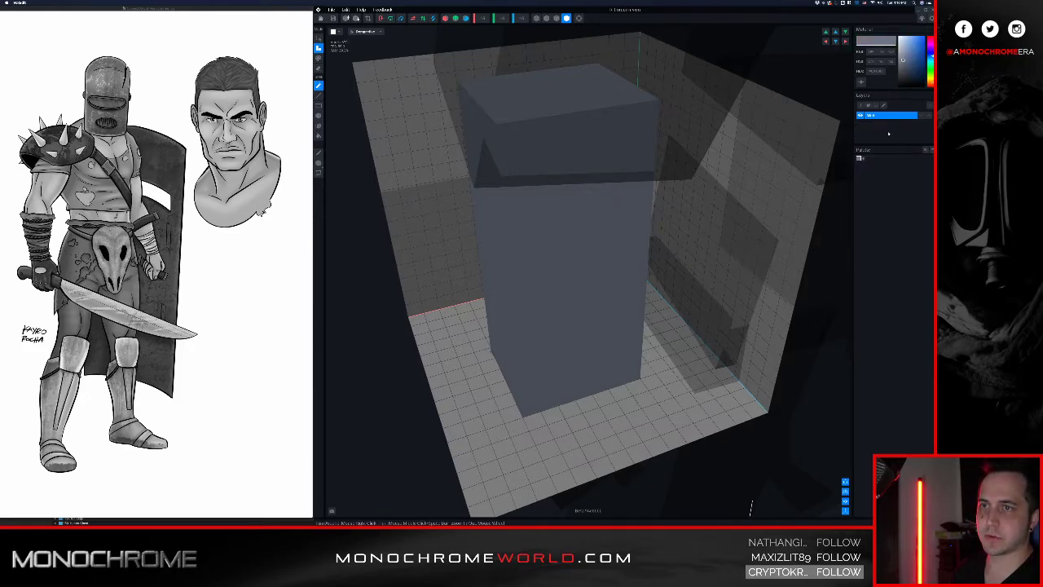
left_click(879, 73)
type("#cccc")
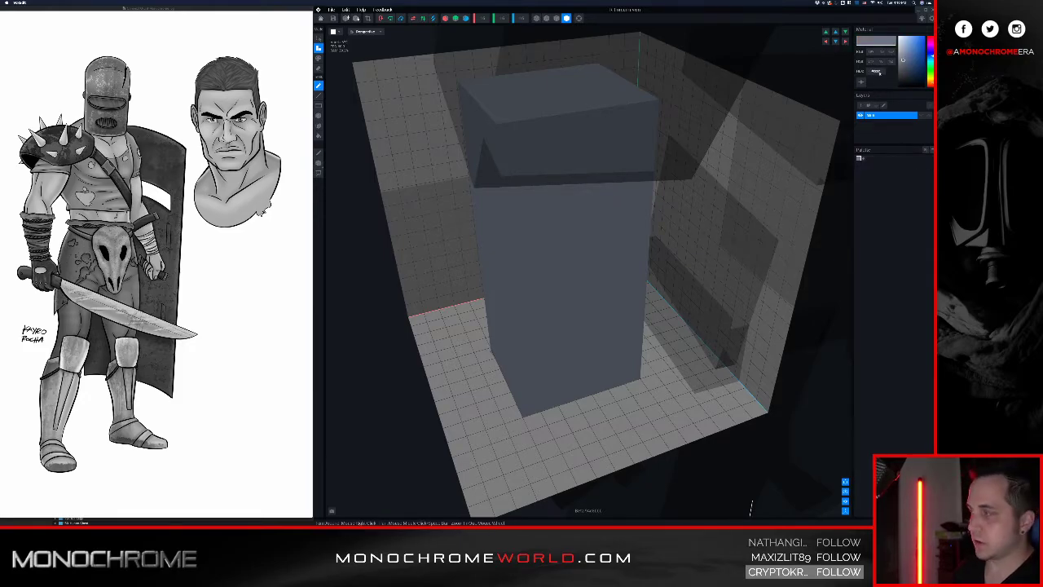
type("cc")
key("Return")
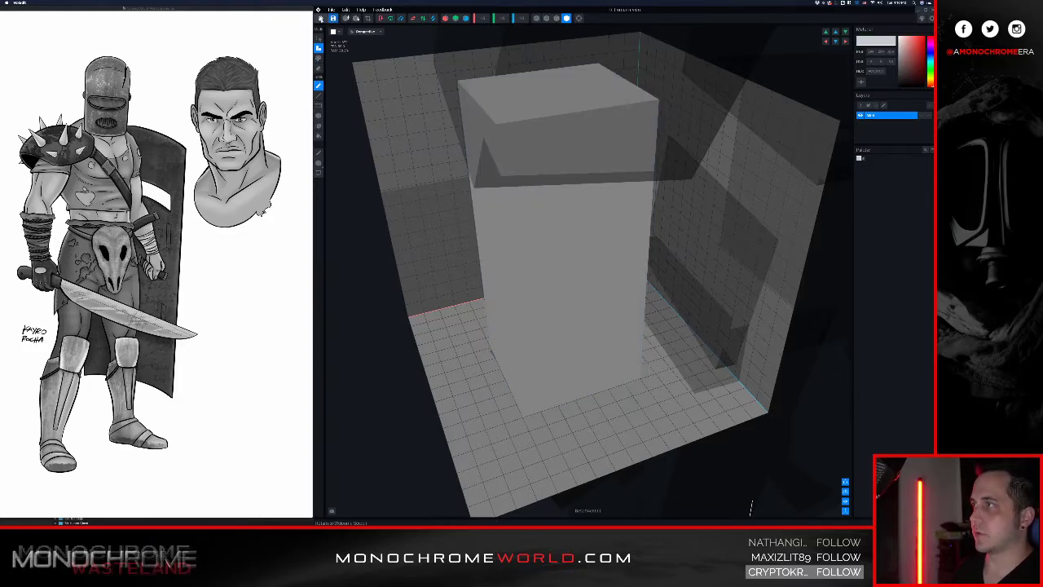
- Recolour the left forearm light grey through a new palette and save the model on closing
left_click(321, 18)
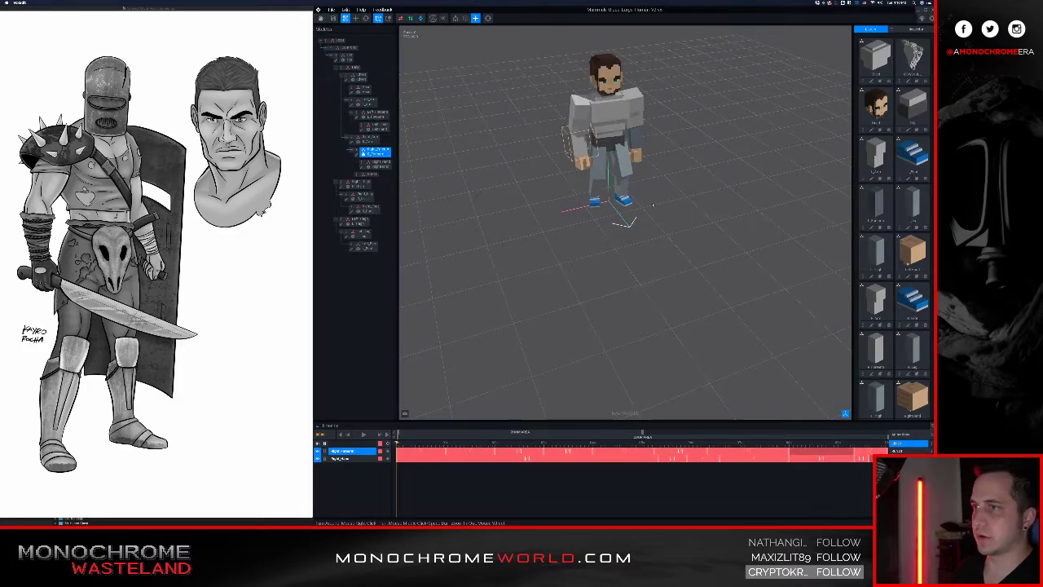
double_click(359, 117)
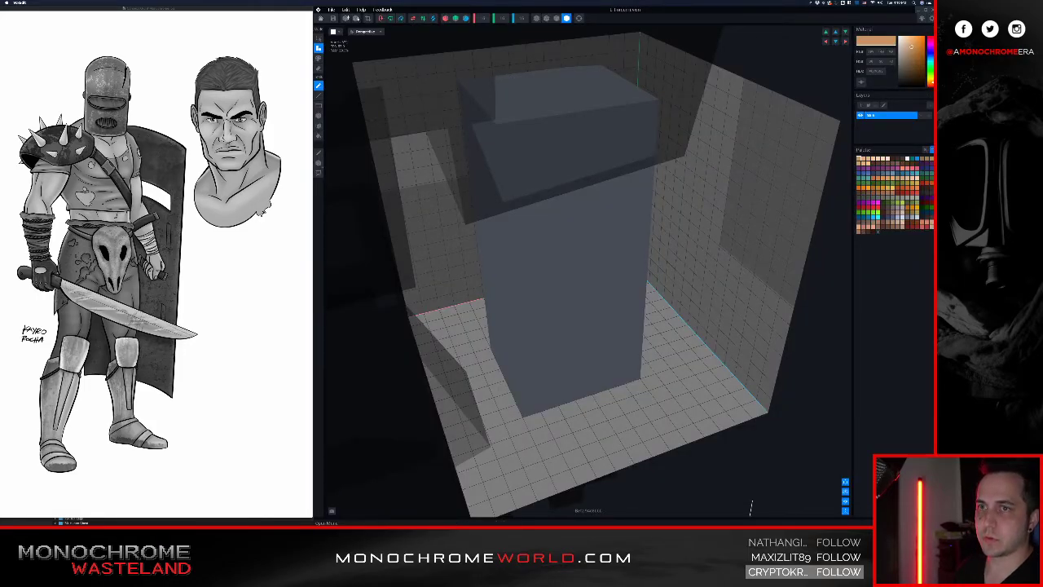
left_click(905, 155)
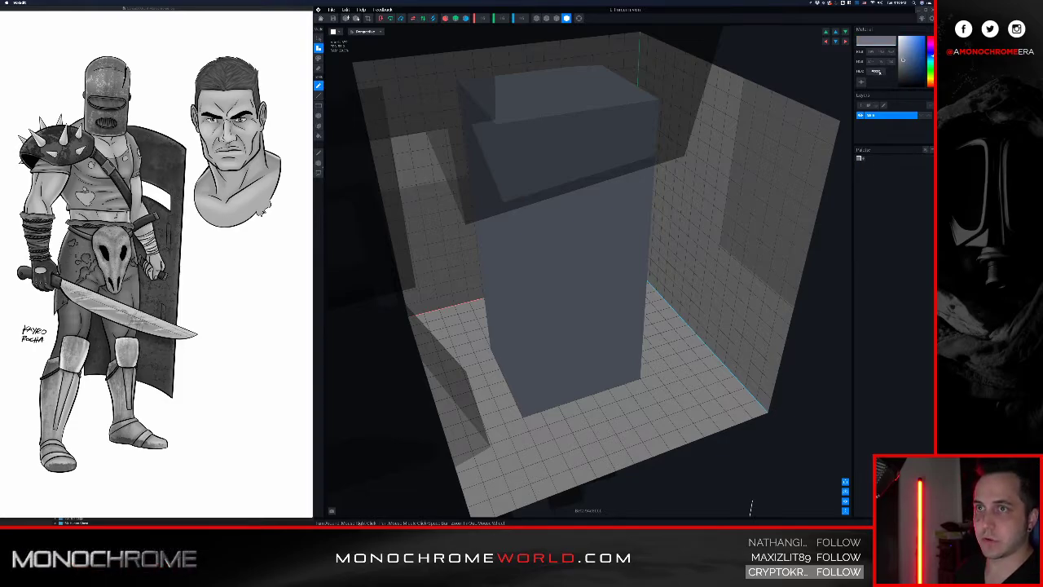
key("Return")
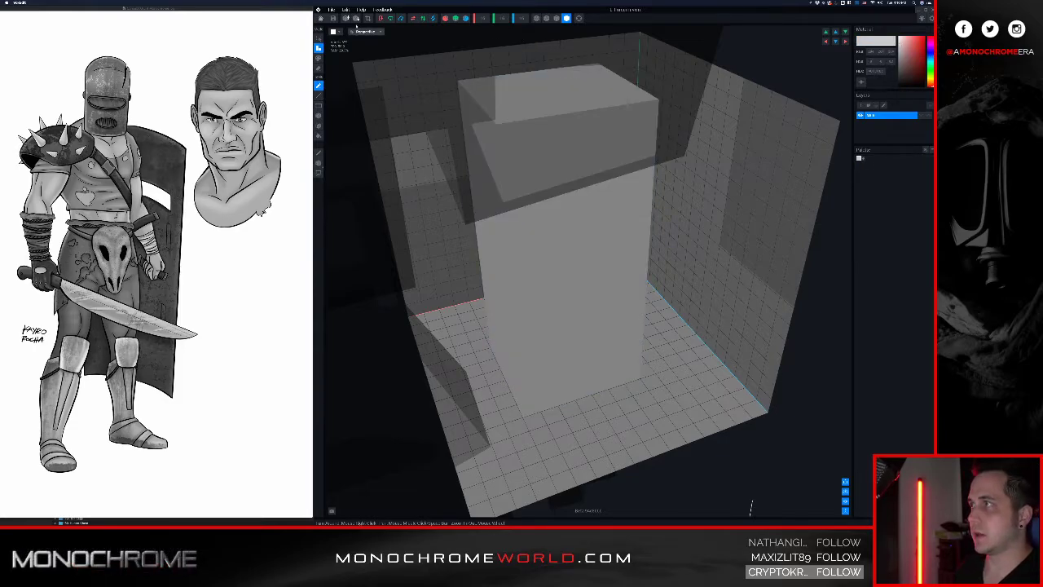
left_click(333, 18)
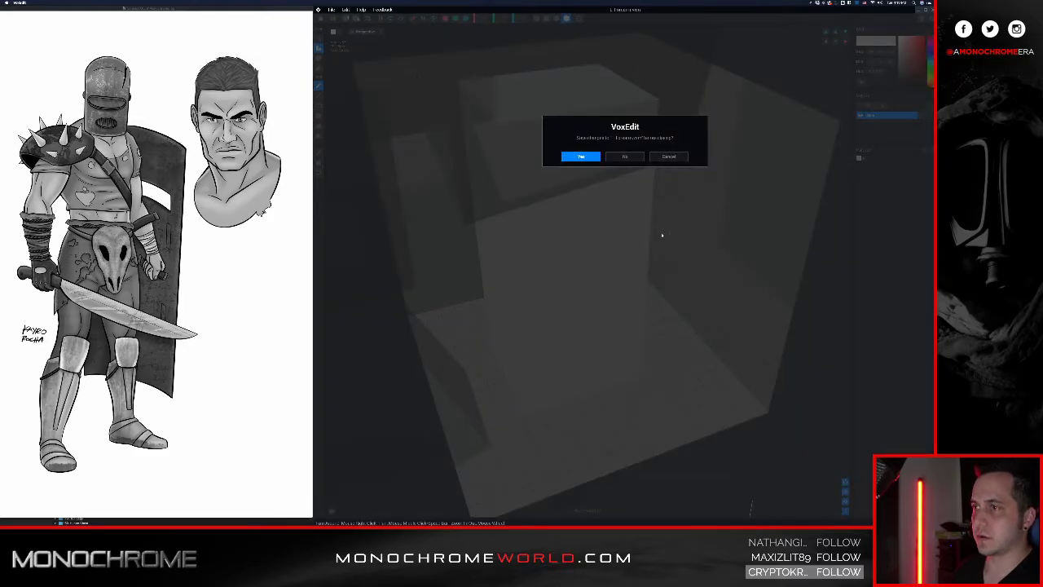
left_click(589, 159)
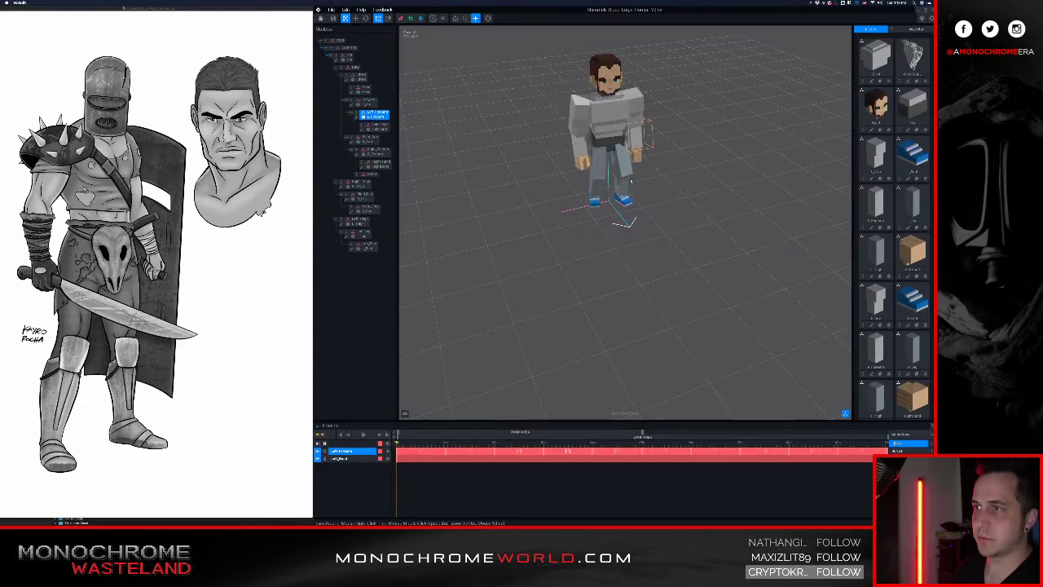
- Attach the jagged grey voxel model from the asset library to the last node under the figure's right arm
mouse_move(600, 171)
right_mouse_down()
mouse_move(609, 128)
mouse_move(608, 172)
right_mouse_up()
left_click(669, 165)
scroll(629, 161, "up", 5)
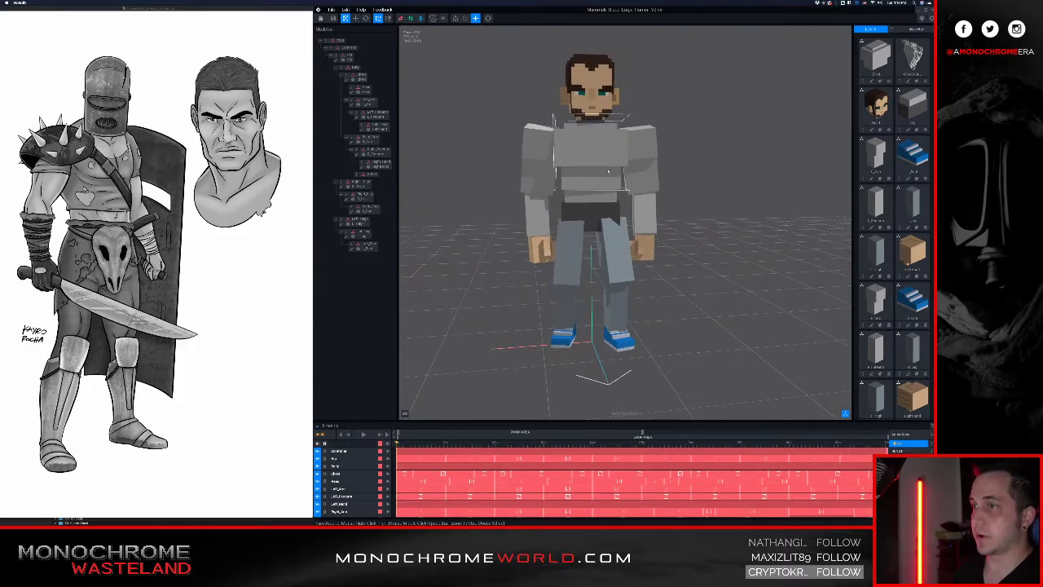
middle_click_drag(607, 172, 605, 179)
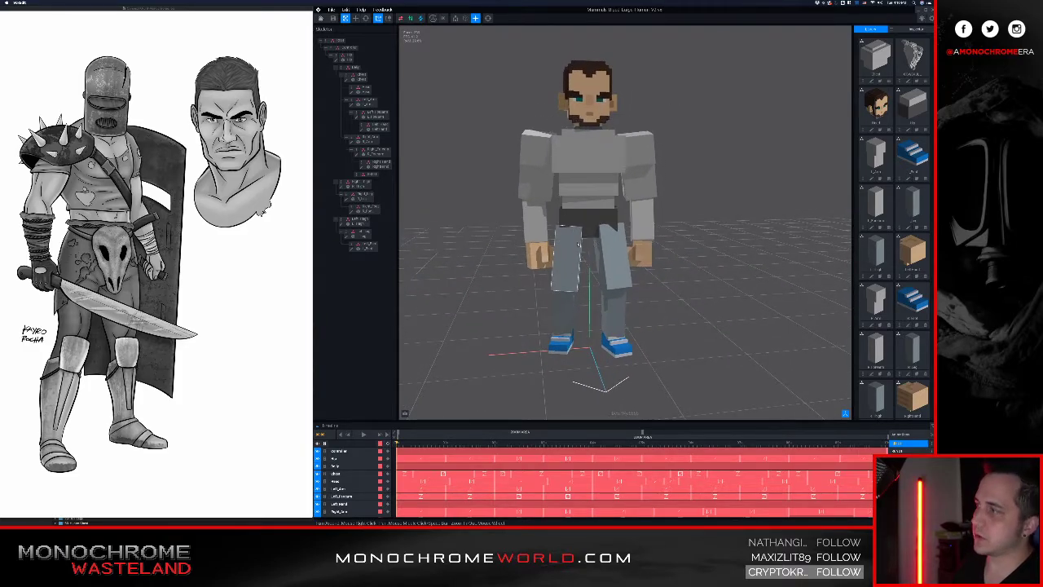
right_click_drag(586, 246, 568, 230)
middle_click_drag(568, 222, 609, 227)
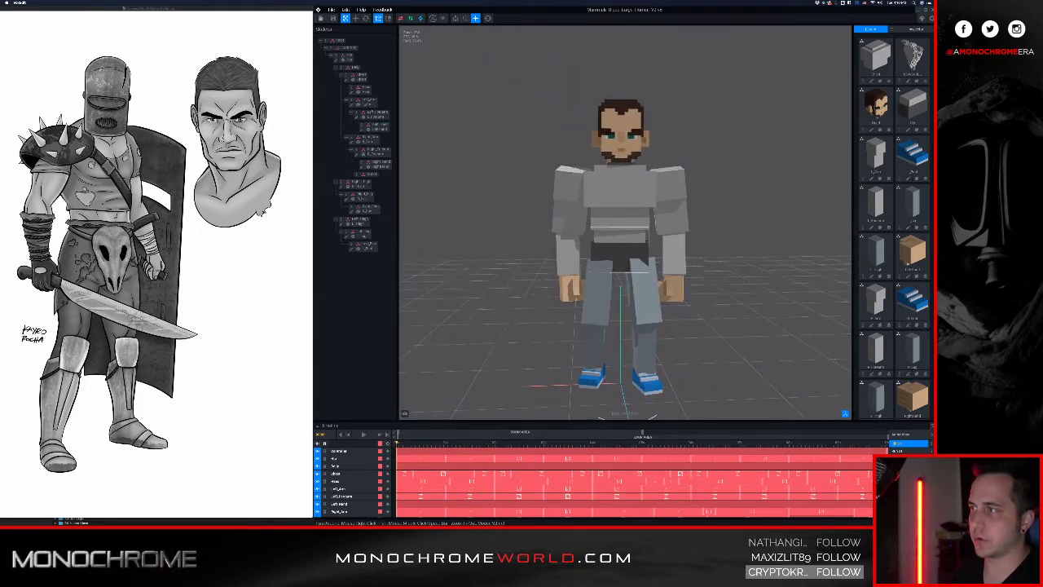
mouse_move(624, 212)
middle_mouse_down()
mouse_move(596, 161)
mouse_move(670, 298)
mouse_move(671, 274)
mouse_move(620, 233)
middle_mouse_up()
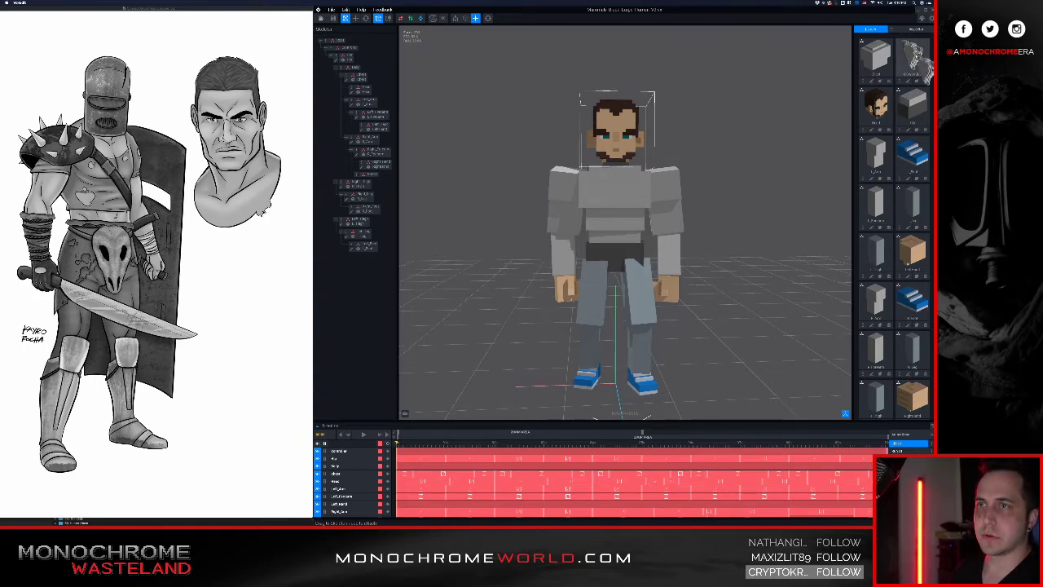
left_click_drag(913, 61, 365, 176)
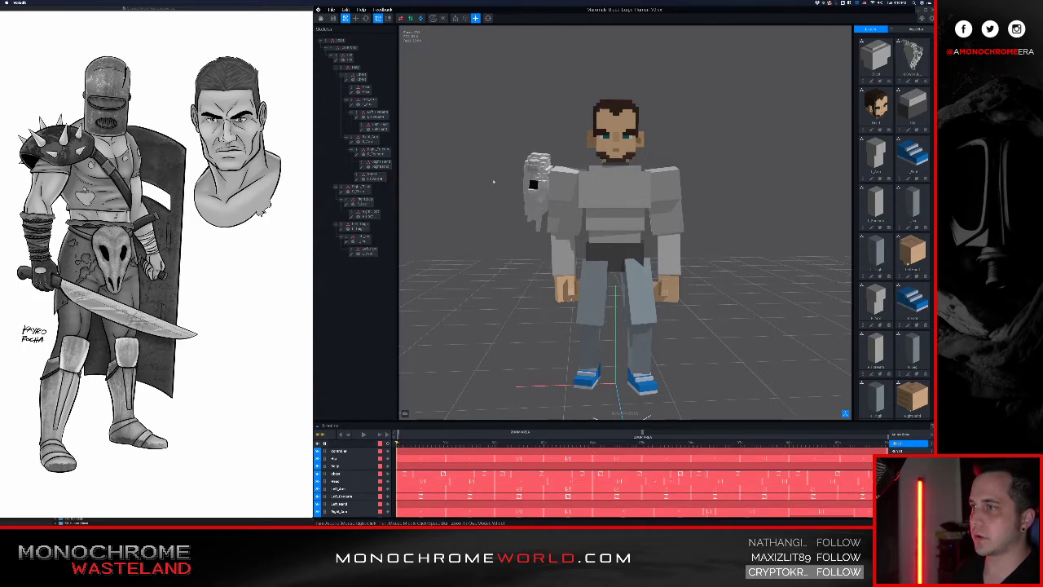
- Examine from several angles how the attached grey piece sits on the figure's right shoulder
right_click_drag(511, 180, 533, 185)
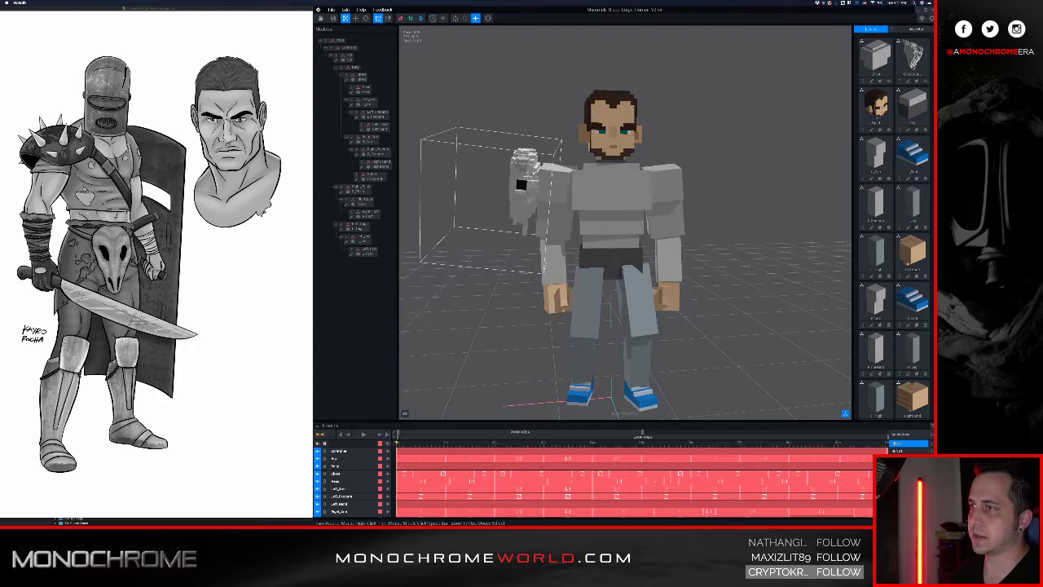
scroll(625, 223, "up", 5)
right_click_drag(522, 191, 615, 198)
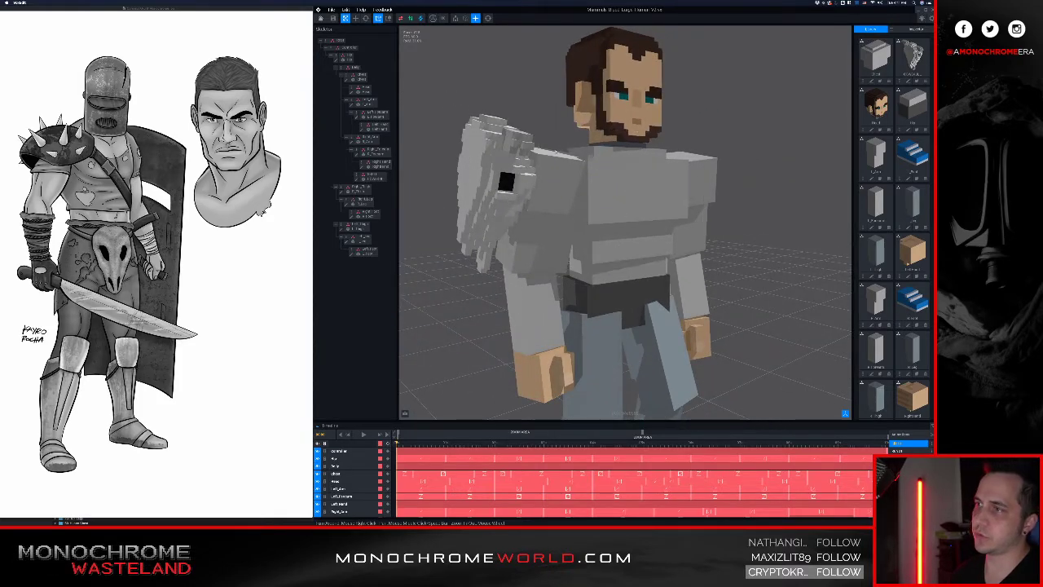
mouse_move(519, 203)
right_mouse_down()
mouse_move(637, 226)
mouse_move(531, 186)
mouse_move(545, 188)
mouse_move(518, 189)
right_mouse_up()
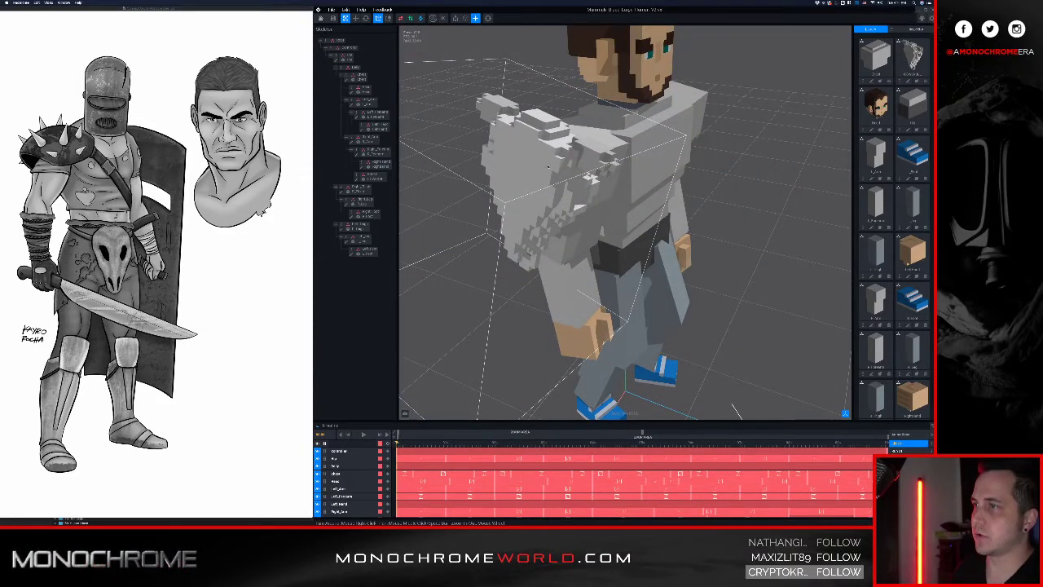
right_click_drag(565, 167, 494, 157)
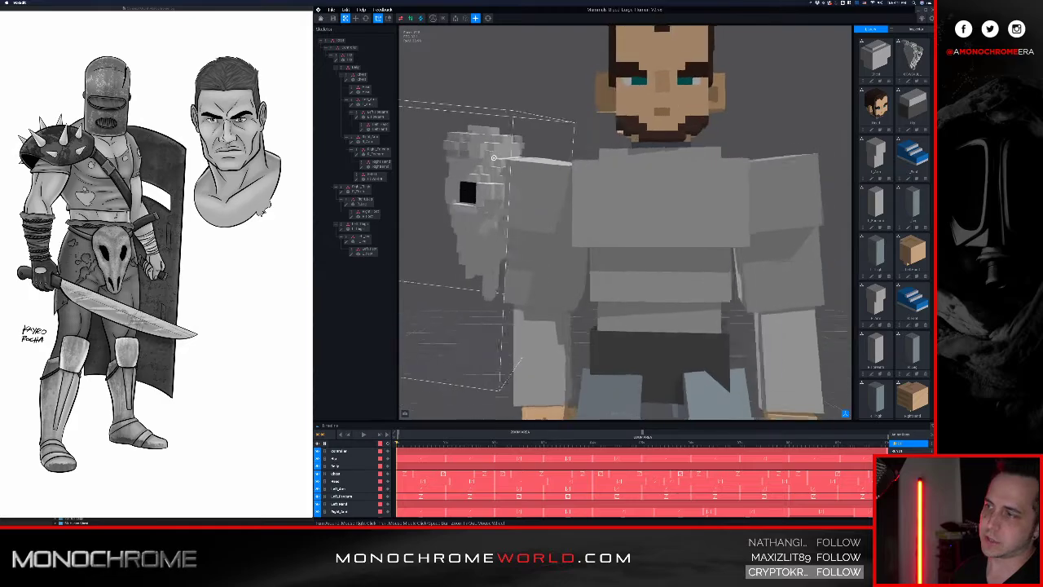
scroll(494, 157, "down", 5)
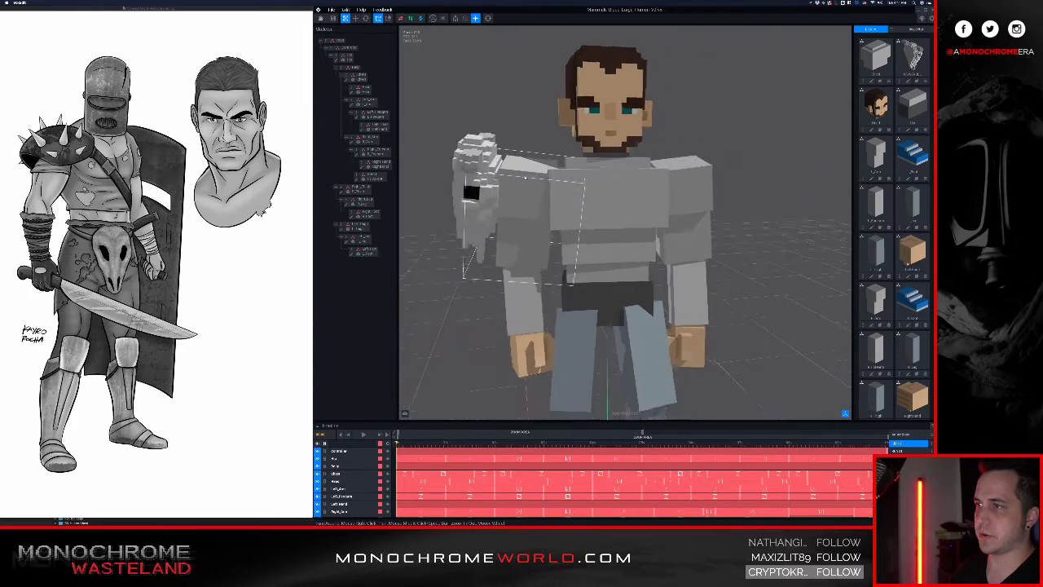
scroll(494, 157, "down", 3)
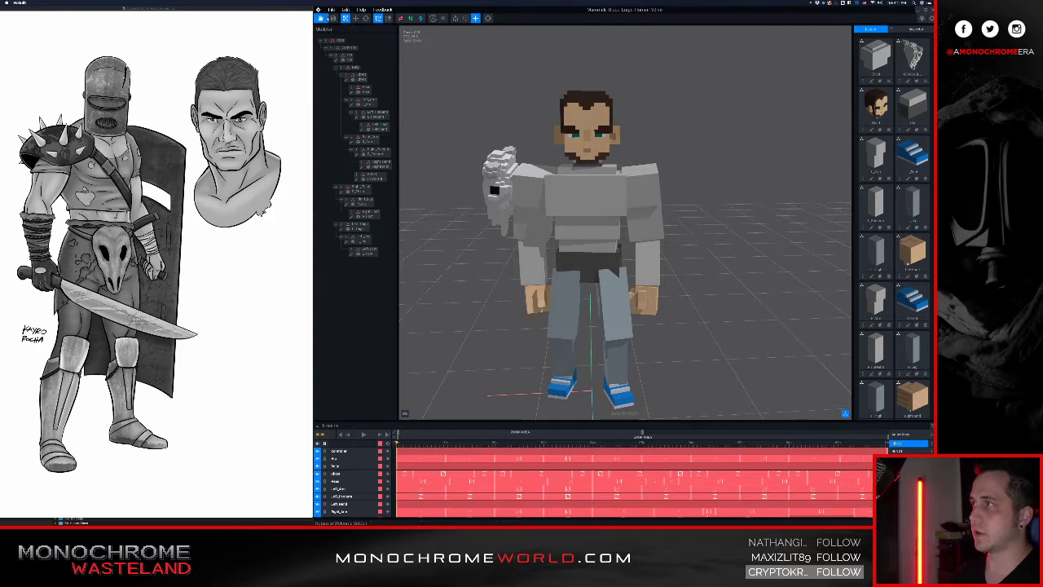
left_click(321, 18)
left_click(669, 157)
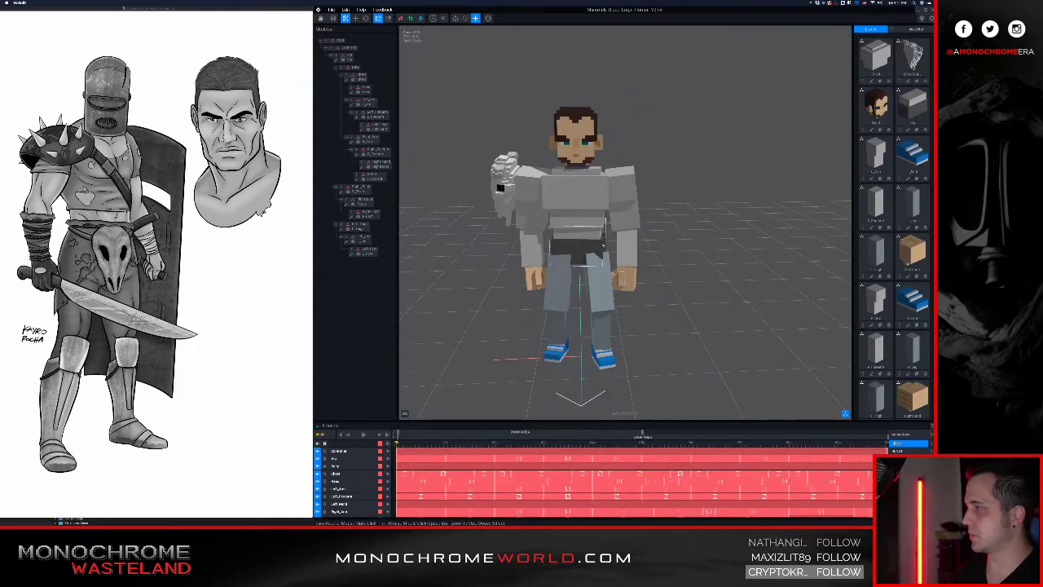
- Select the right thigh in the skeleton and open its model for voxel editing
left_click(595, 259)
left_click(620, 304)
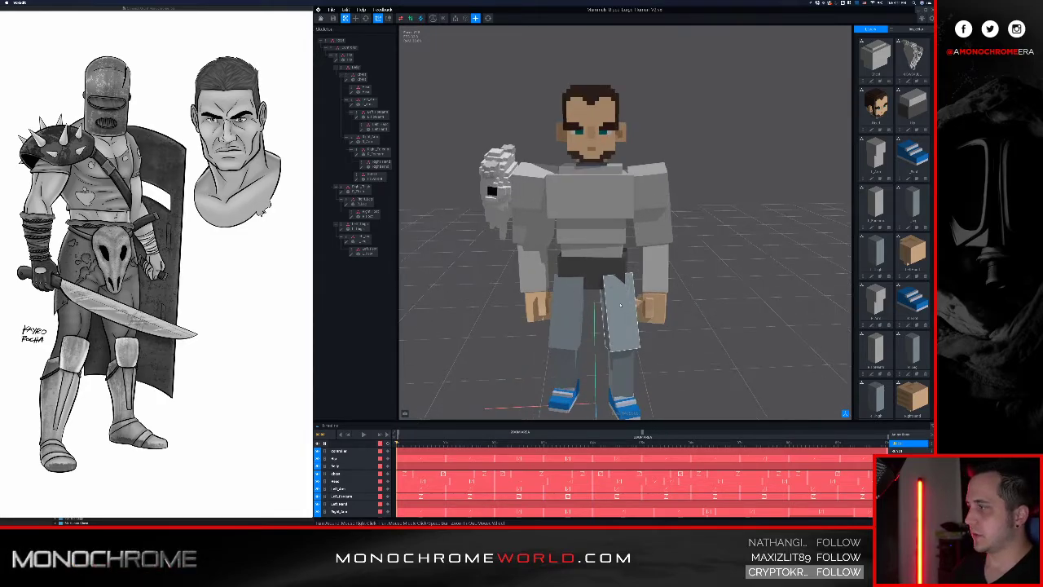
left_click(586, 234)
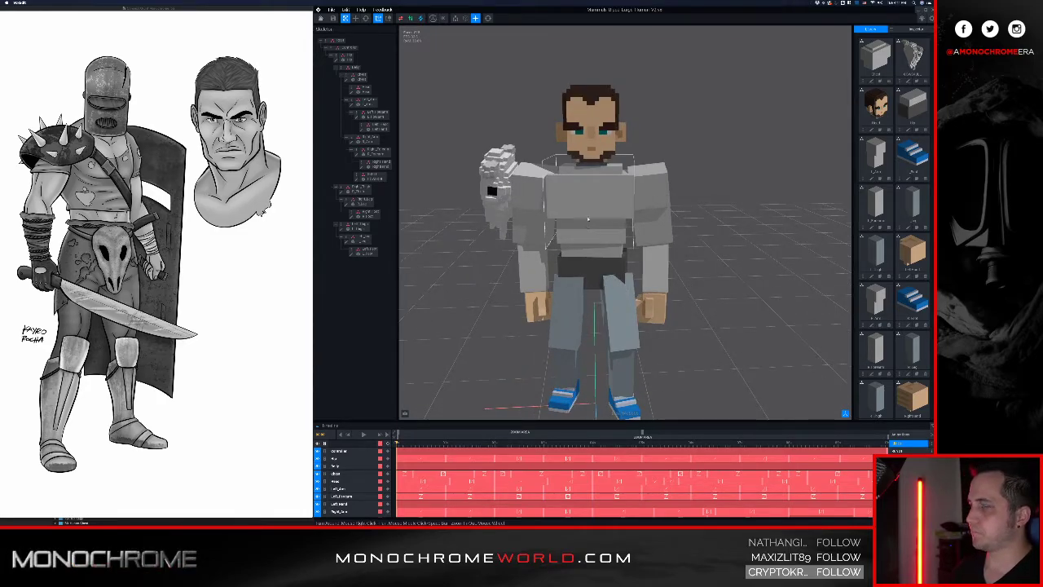
middle_click_drag(609, 199, 613, 180)
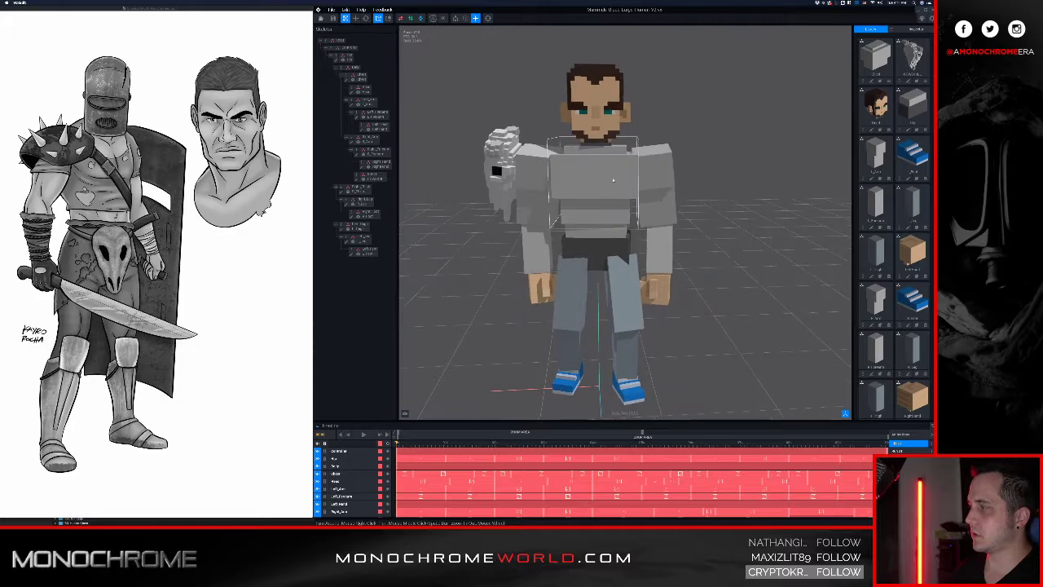
left_click(349, 190)
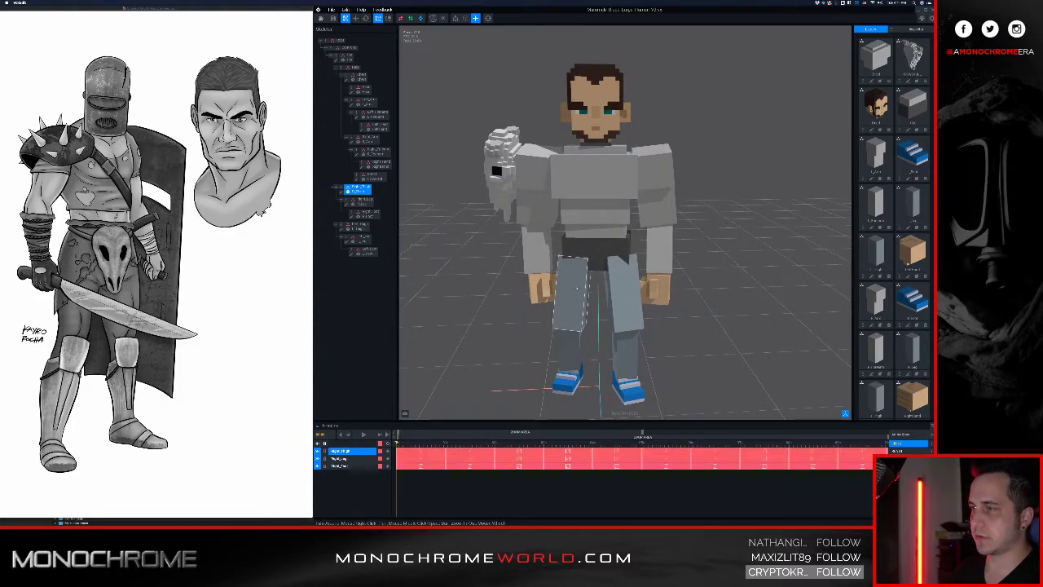
left_click(341, 192)
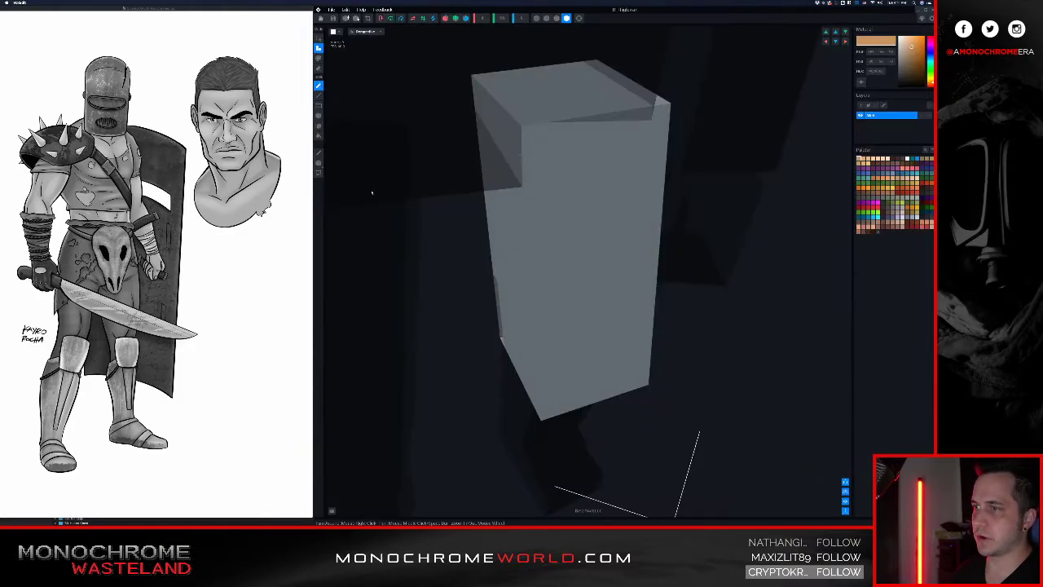
- Recolour the right thigh dark grey through a new palette and save the model on closing
left_click(931, 150)
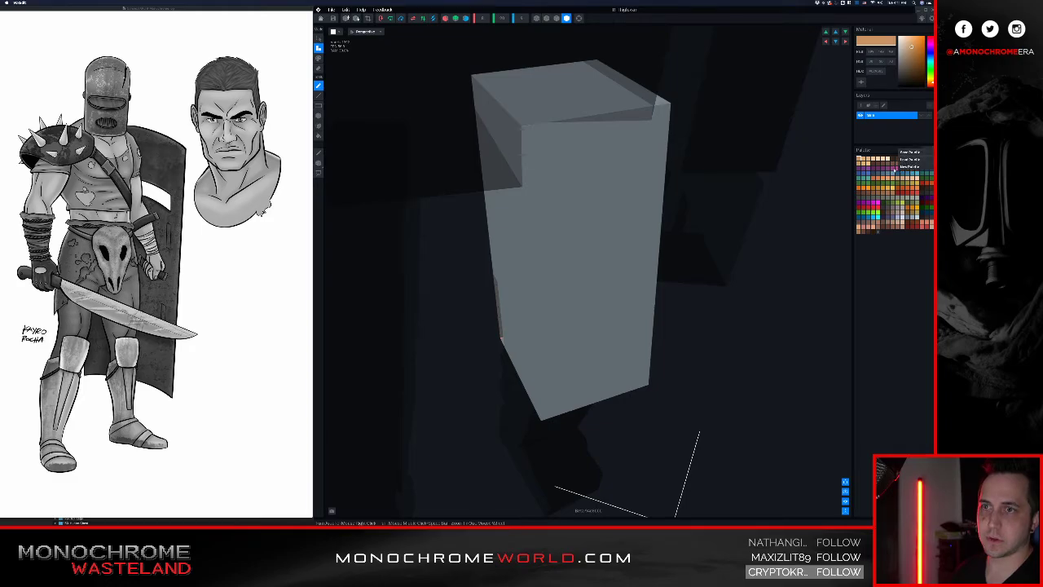
left_click(908, 168)
left_click(875, 72)
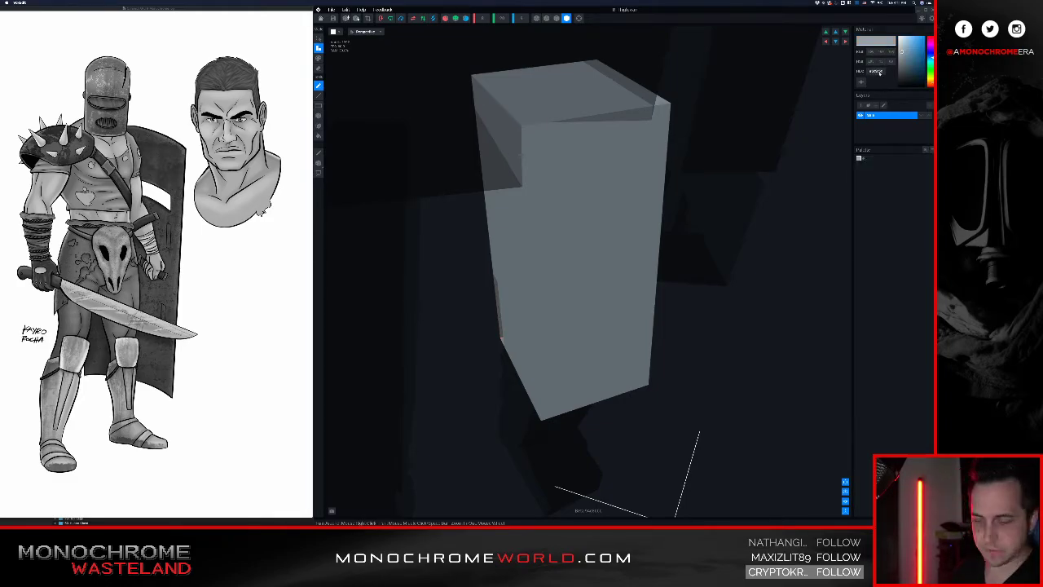
key("Return")
left_click(321, 18)
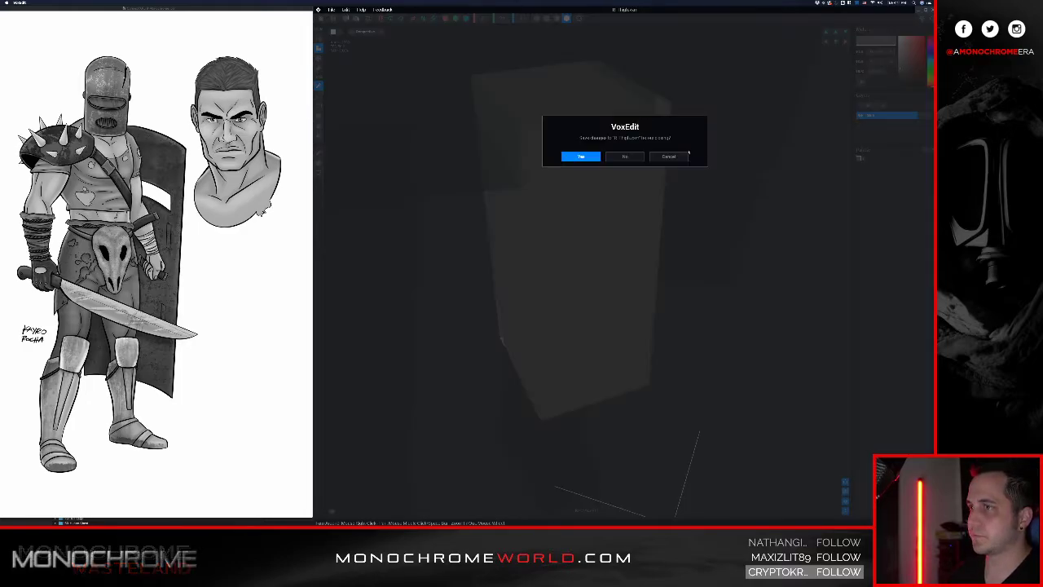
left_click(582, 157)
- Open the left thigh model, recolour it to #5a5a5a through a new palette, and save it on closing
scroll(648, 161, "up", 3)
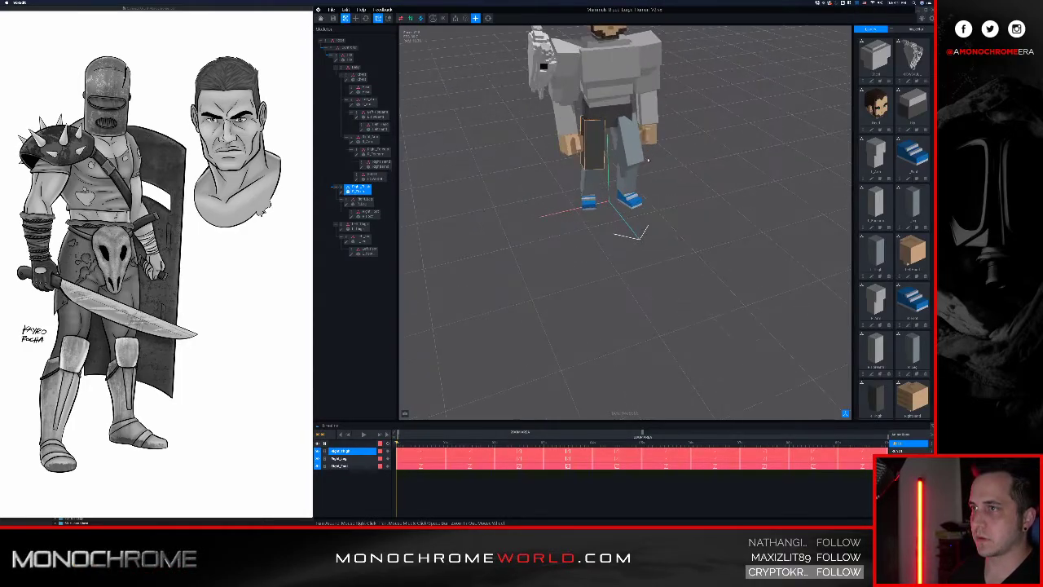
left_click(619, 140)
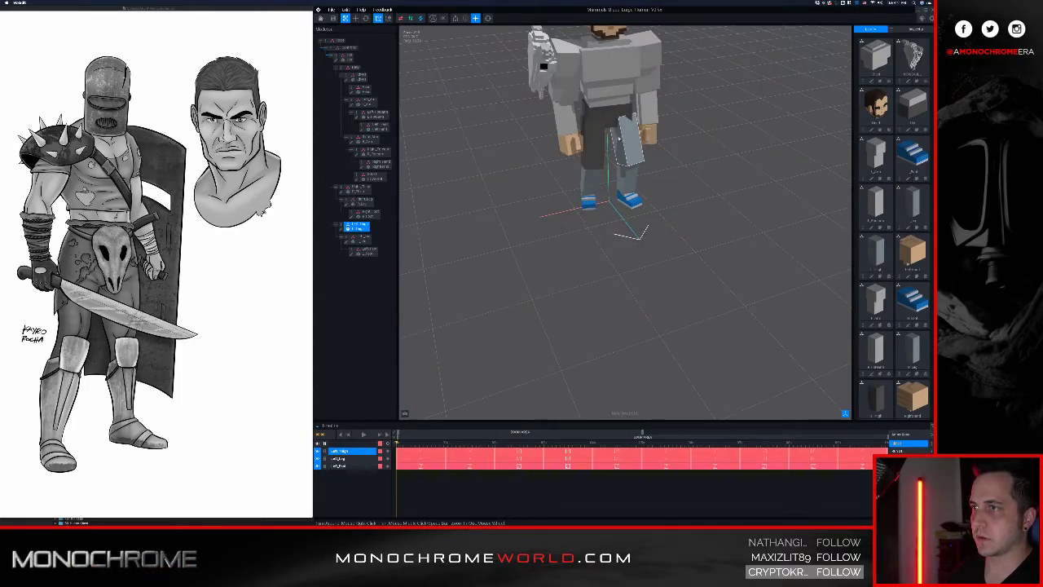
left_click(341, 230)
left_click(926, 150)
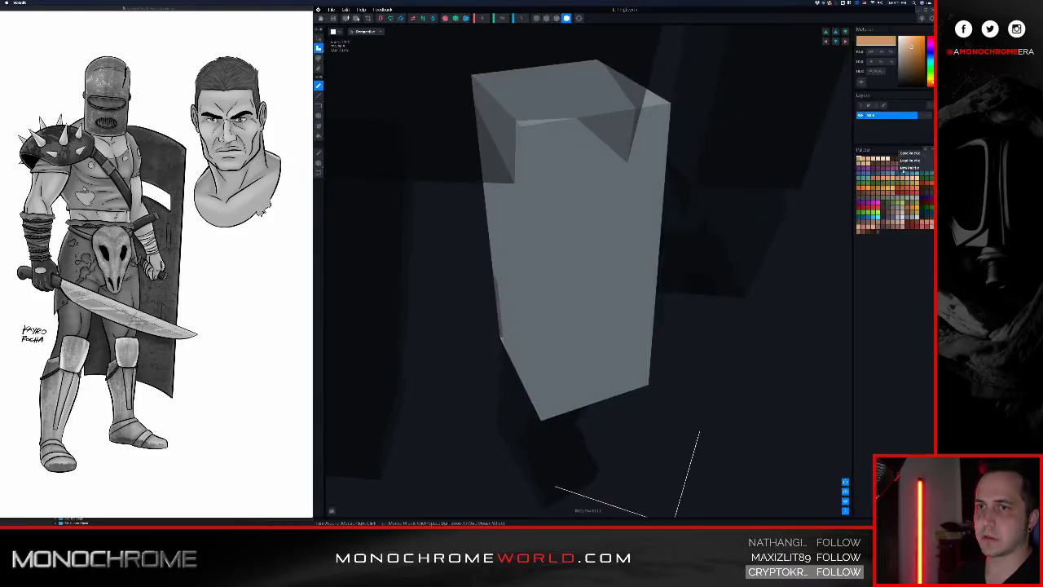
left_click(908, 168)
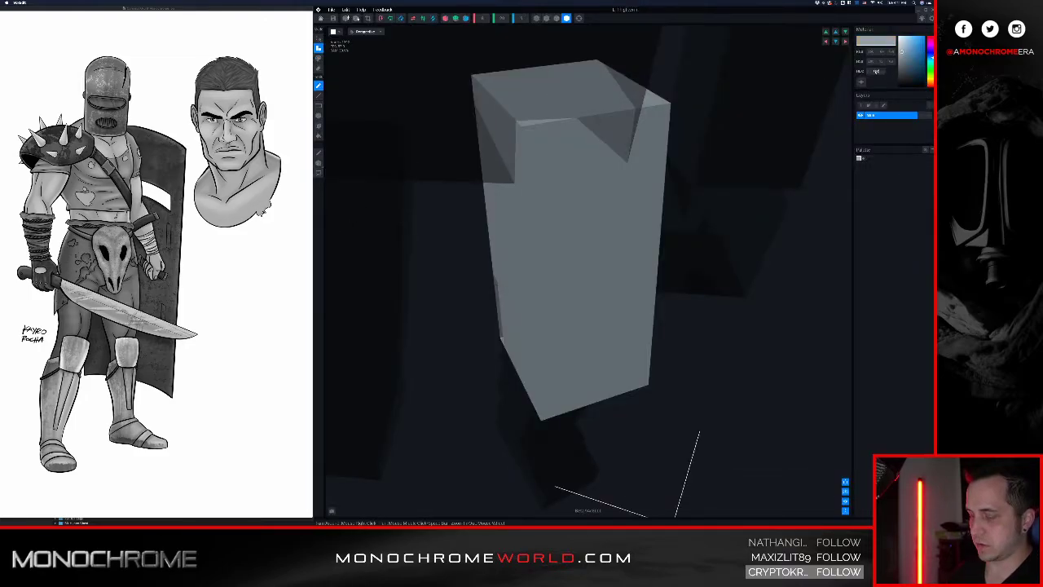
type("5a5a5a")
key("Return")
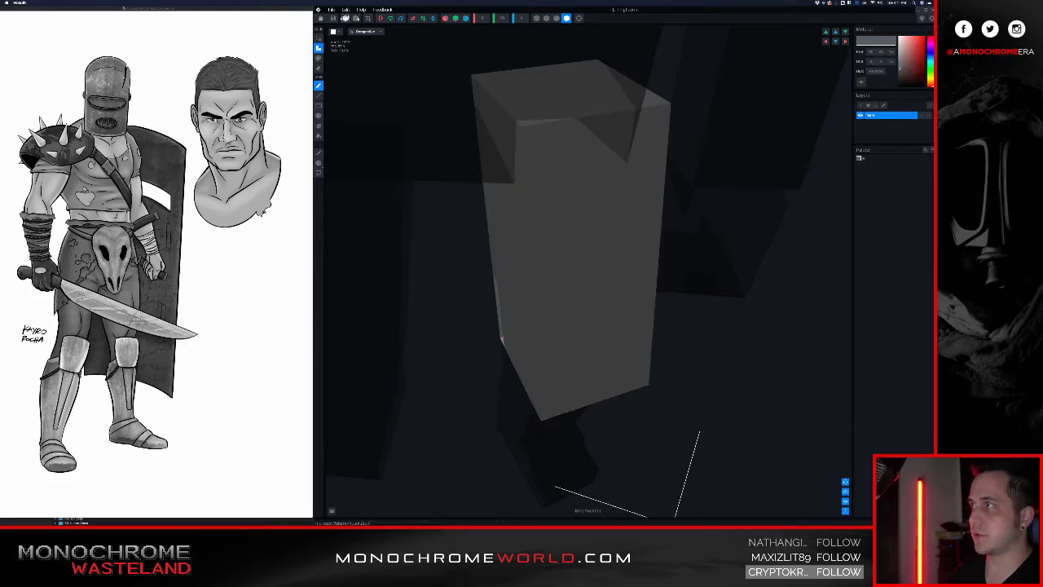
left_click(323, 18)
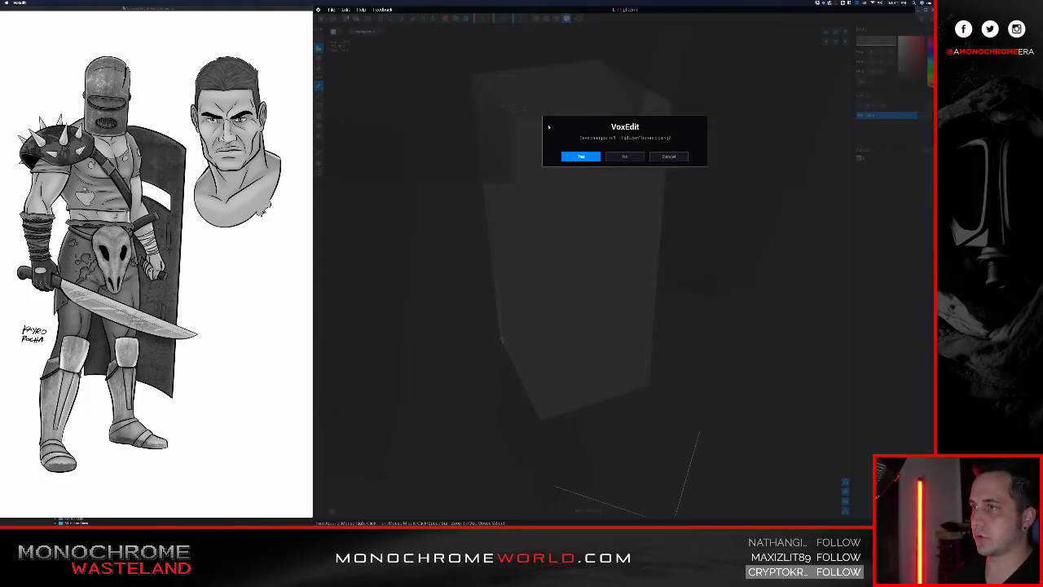
left_click(581, 155)
- Select the right lower leg and open its model for voxel editing
scroll(607, 155, "up", 3)
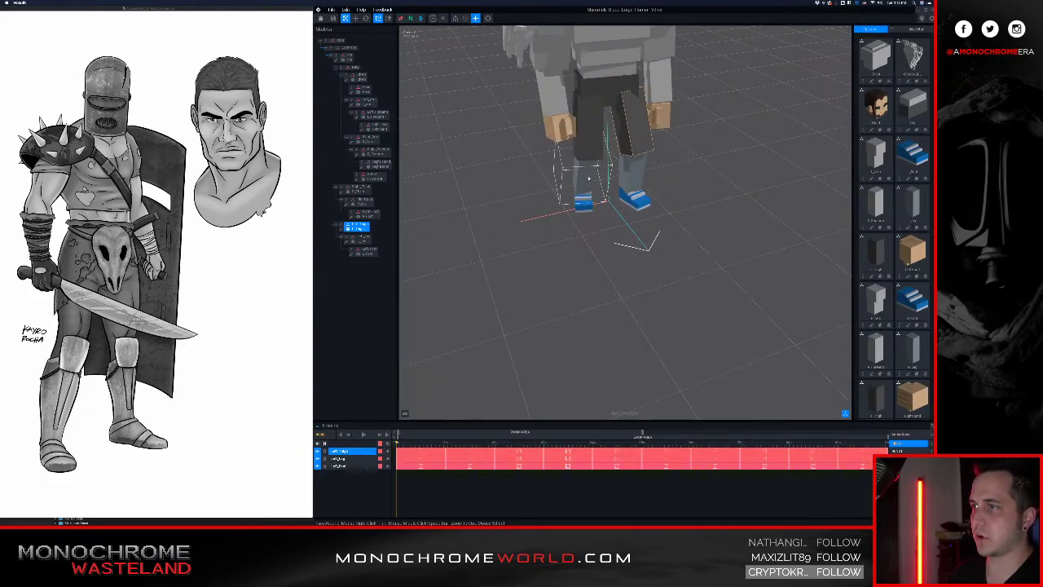
left_click(589, 177)
right_click_drag(582, 117, 721, 176)
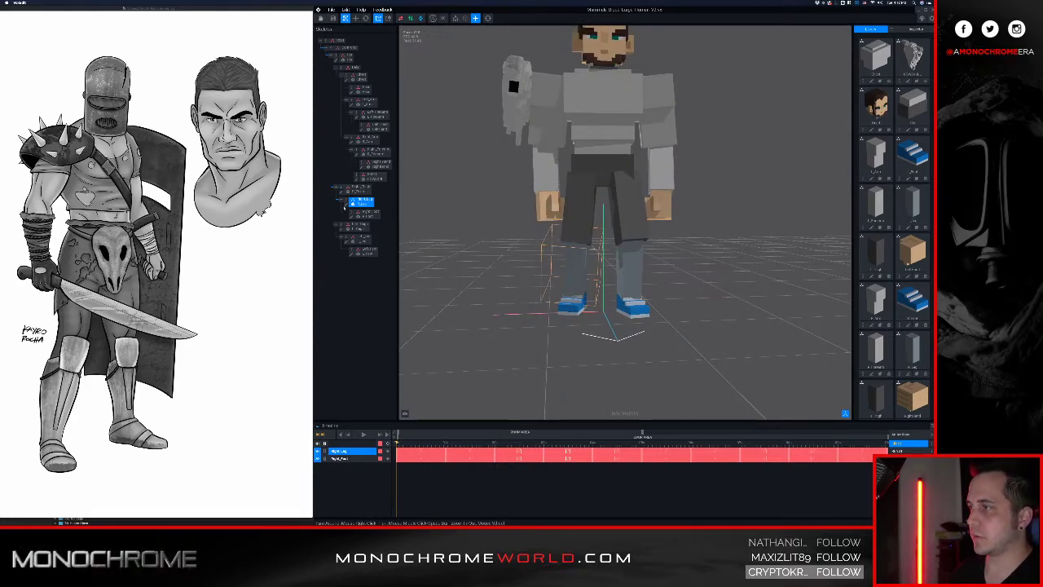
double_click(346, 204)
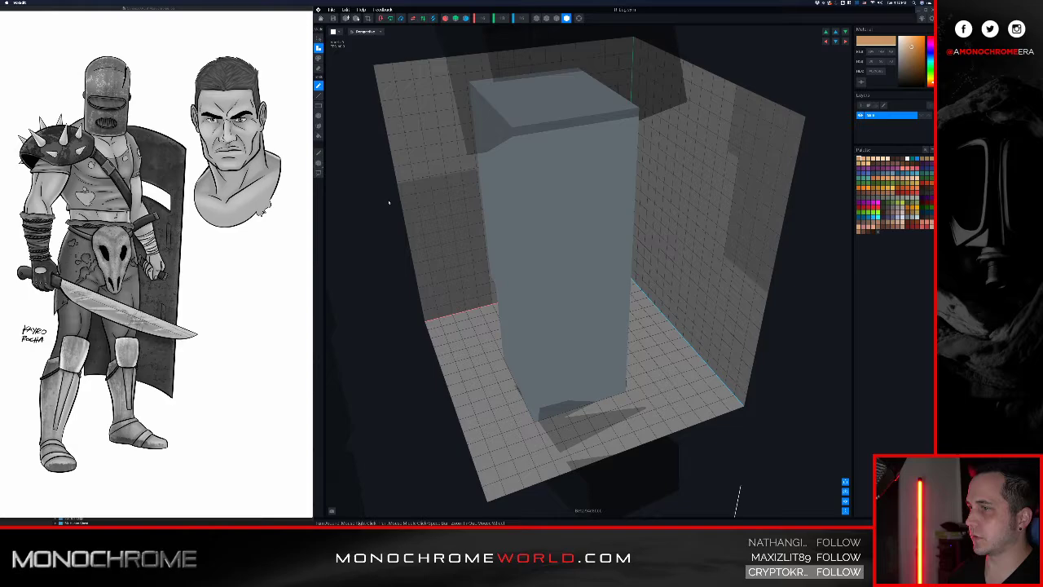
- Recolour the right lower leg dark grey through a new palette and save the model on closing
left_click(931, 149)
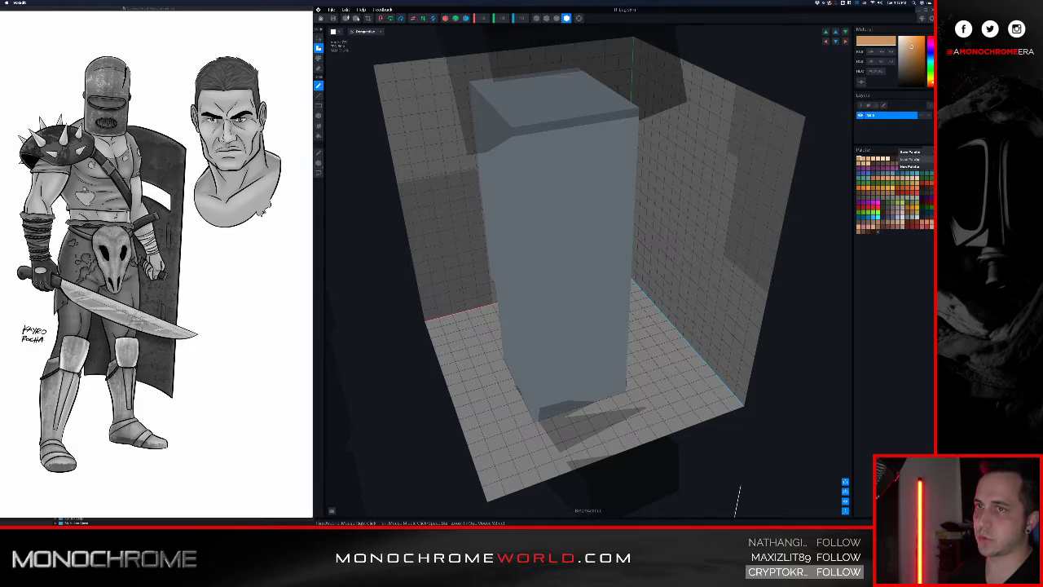
left_click(909, 167)
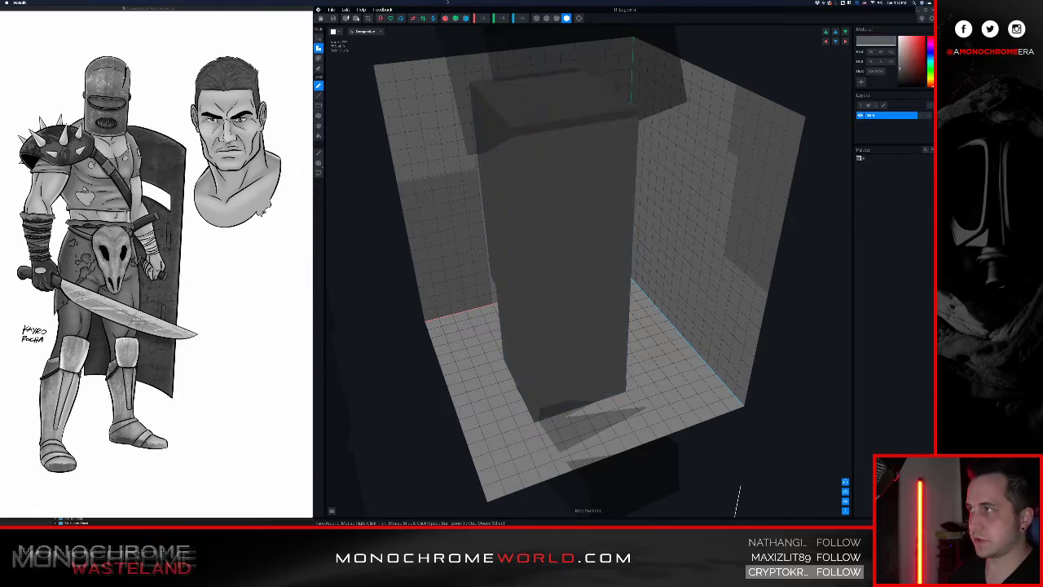
left_click(321, 18)
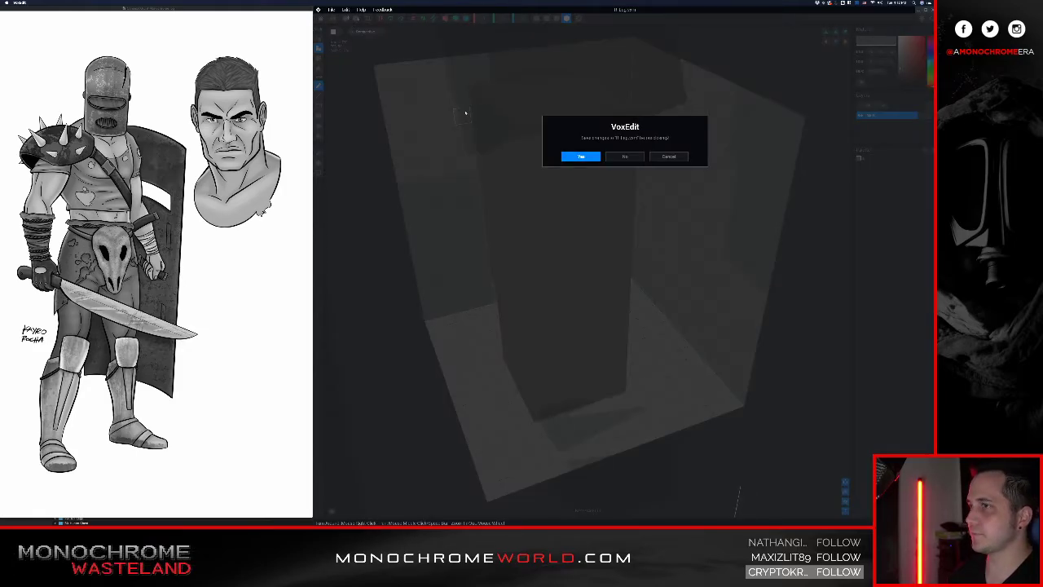
left_click(580, 156)
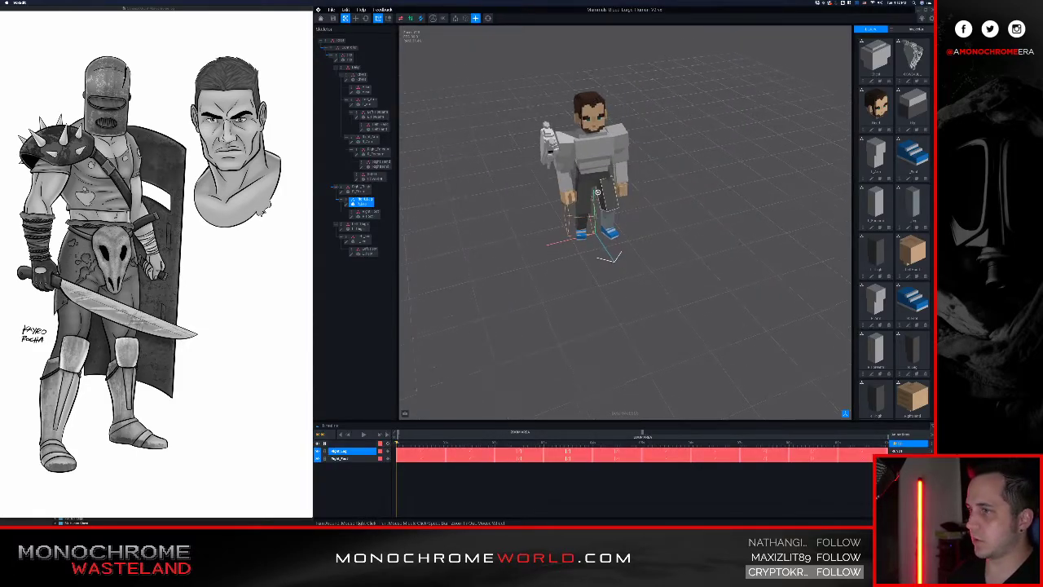
- Open the left lower leg model, recolour it dark grey through a new palette, and save it on closing
scroll(619, 212, "up", 4)
left_click(359, 239)
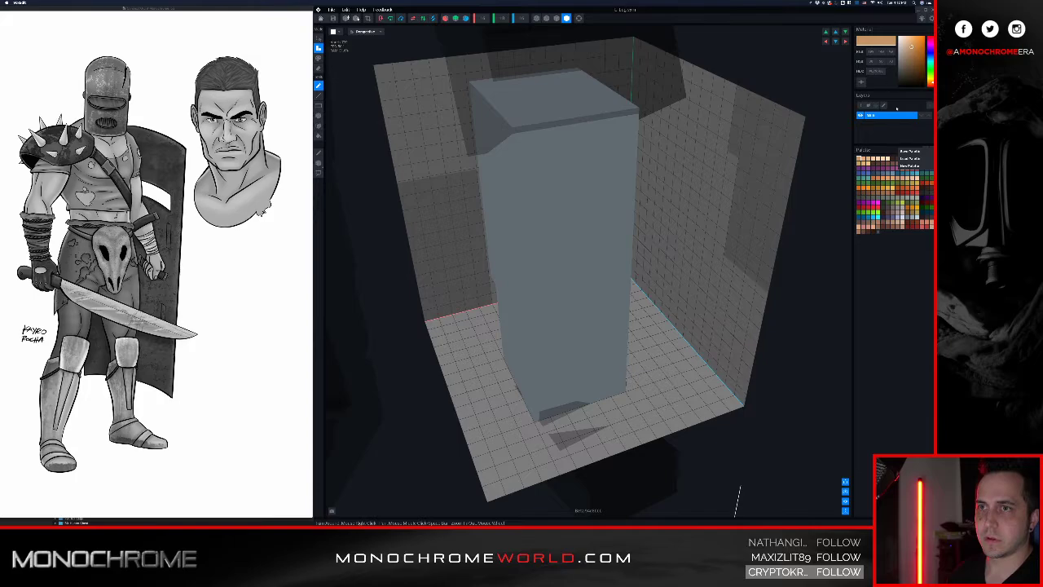
left_click(908, 166)
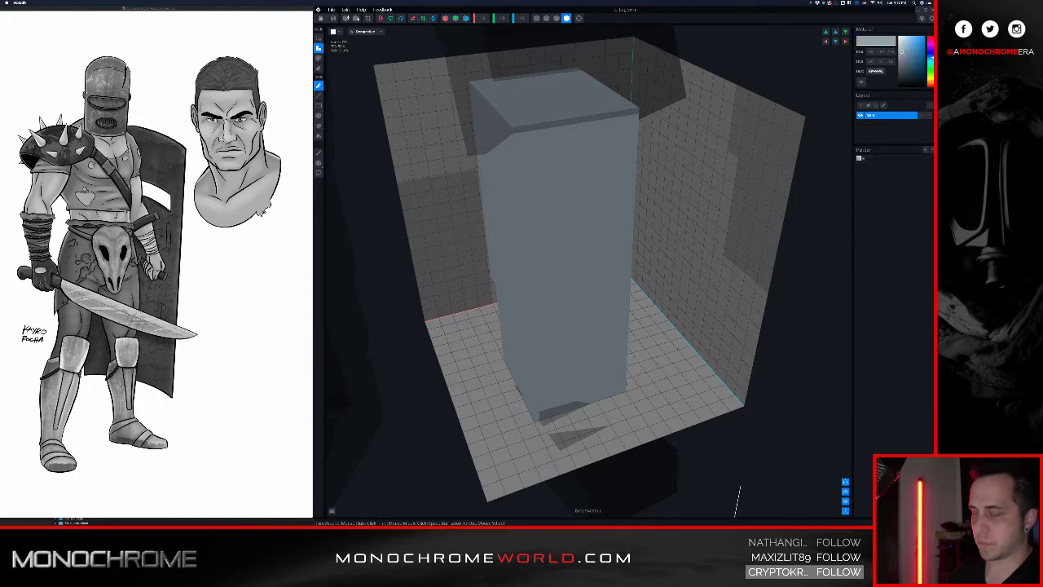
left_click(901, 54)
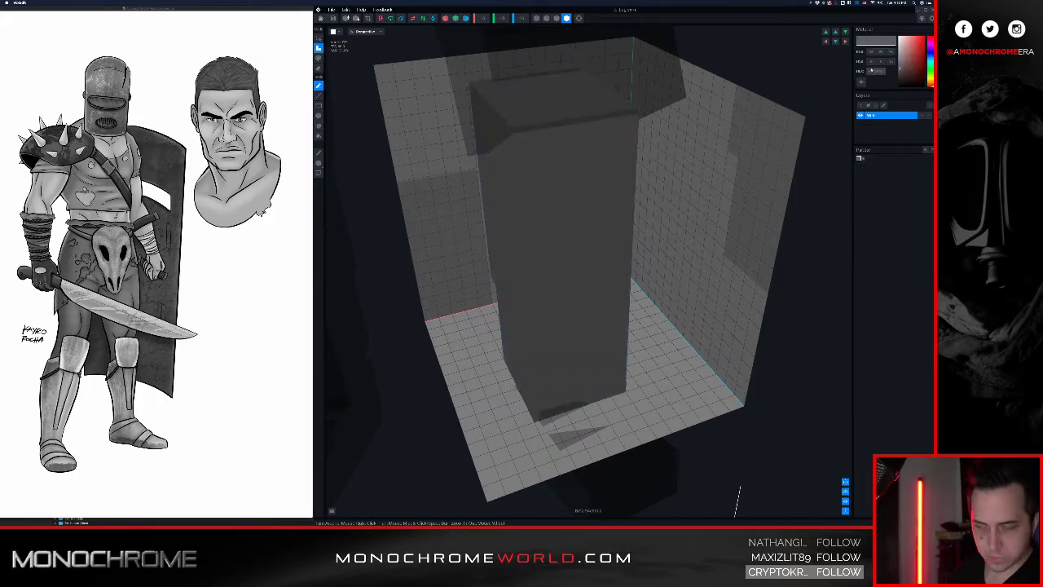
key("ctrl+n")
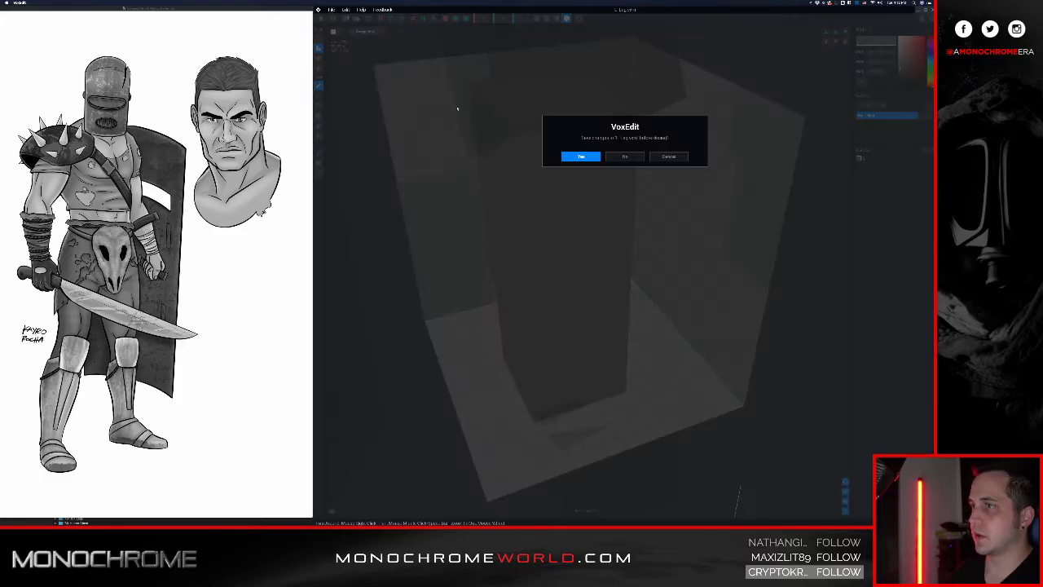
left_click(575, 157)
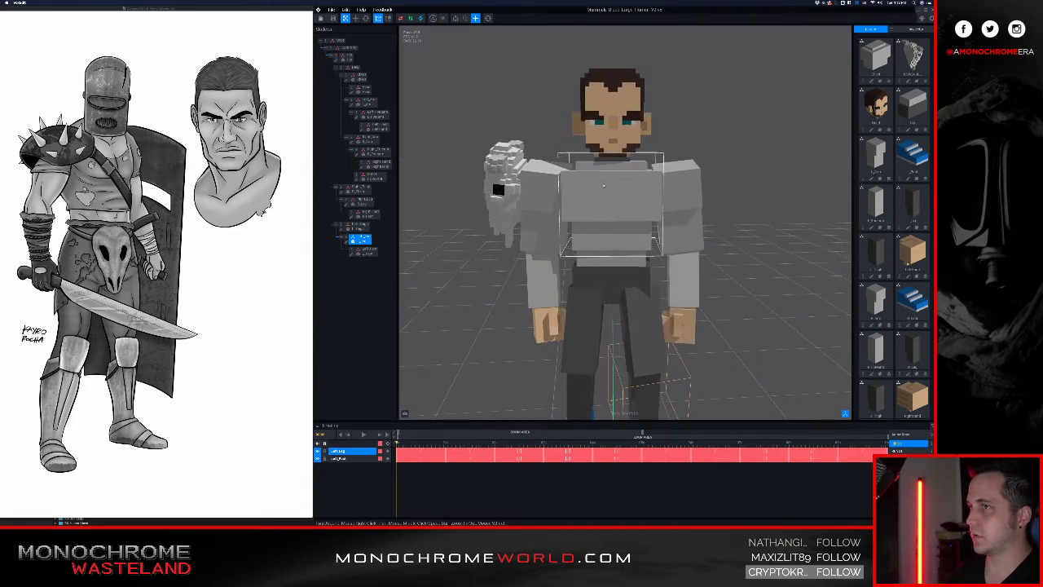
- Select the chest on the character and open its model for voxel editing, facing its front
left_click(608, 190)
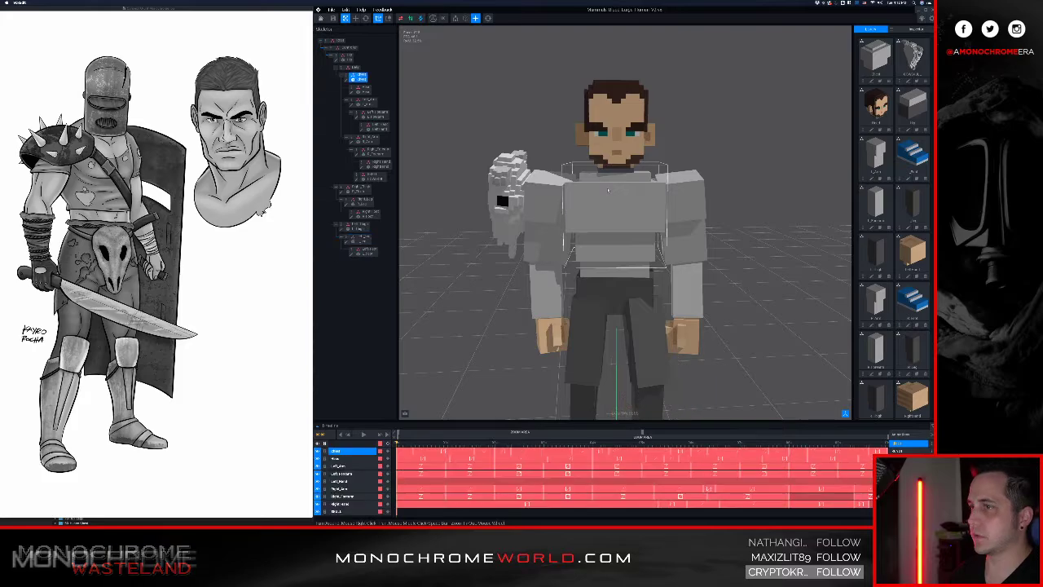
left_click(347, 80)
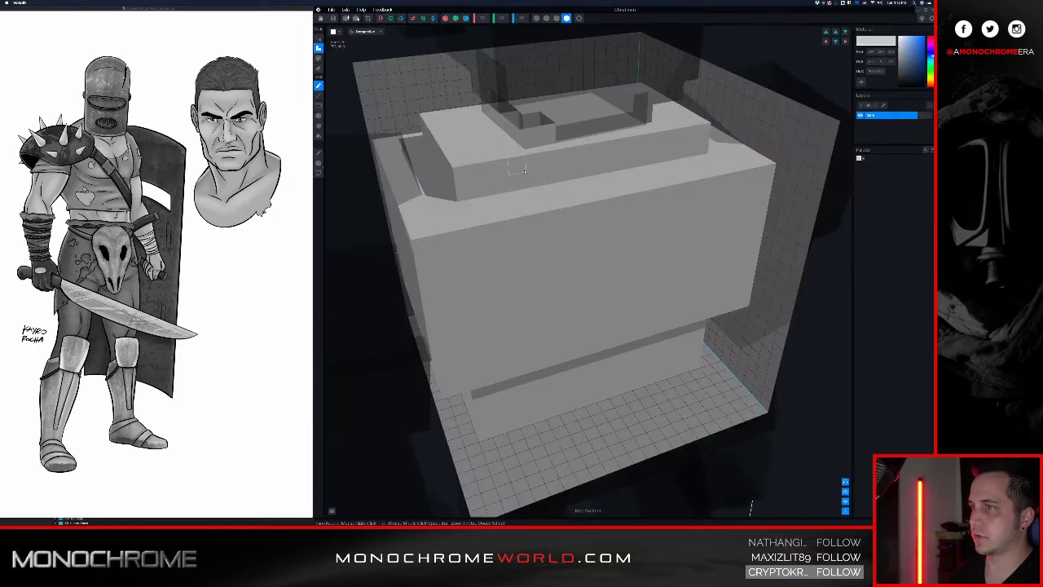
right_click_drag(470, 147, 524, 170)
scroll(524, 170, "down", 2)
scroll(519, 168, "up", 5)
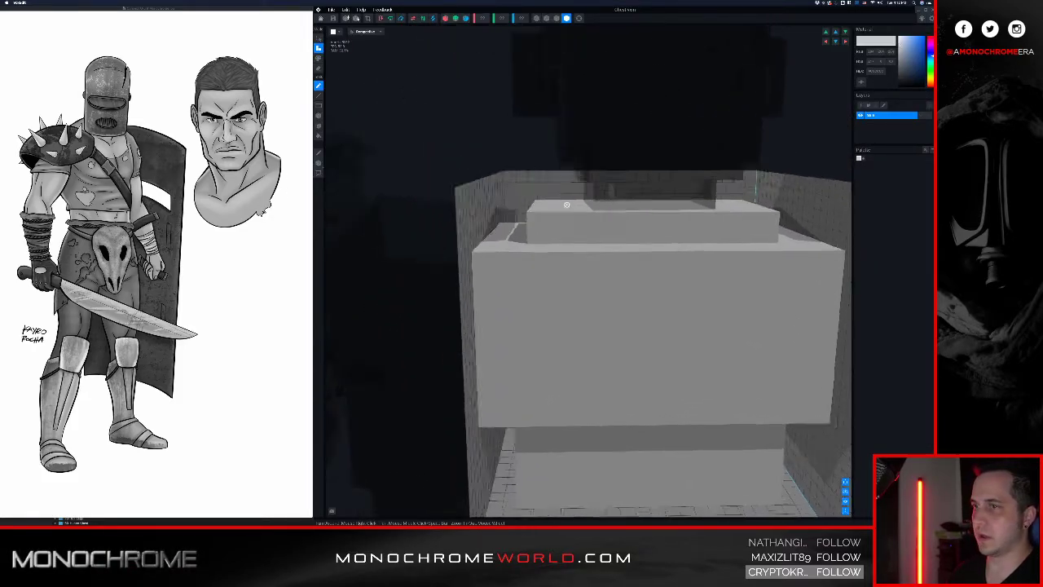
scroll(562, 205, "down", 5)
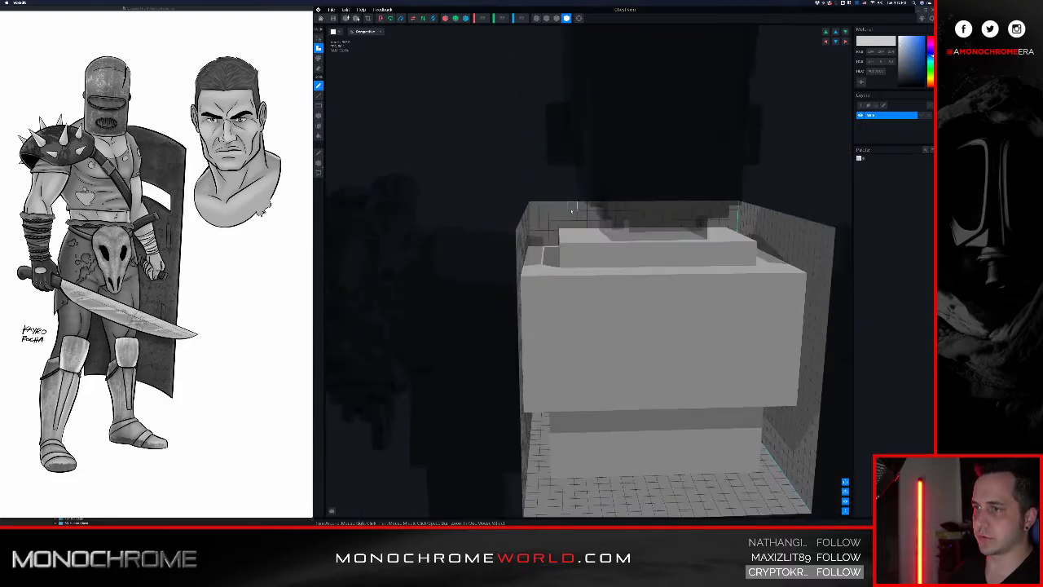
middle_click_drag(568, 205, 556, 186)
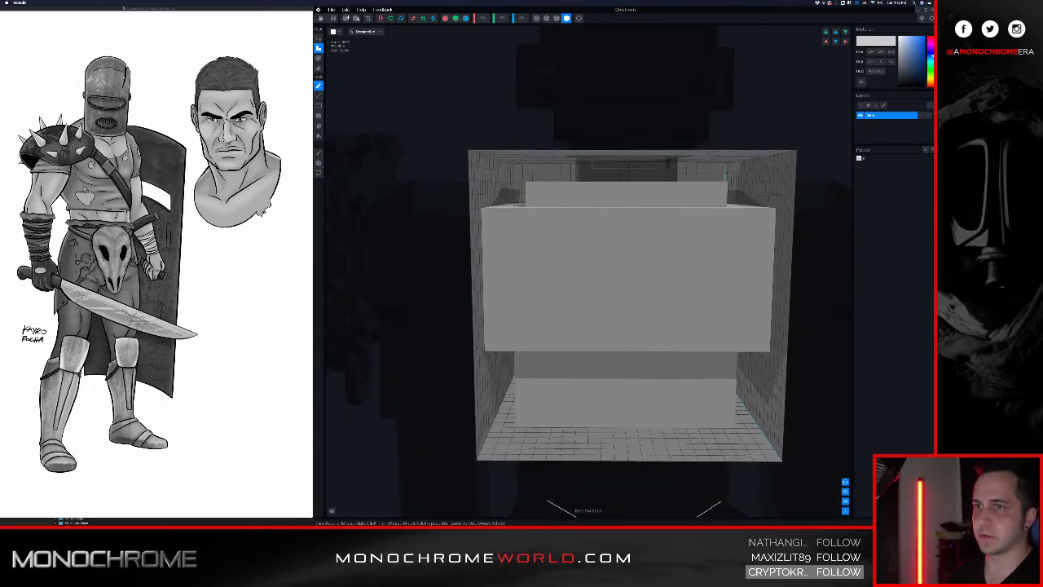
- Add a second, darker neutral grey to the chest palette and switch to painting voxels
left_click(863, 159)
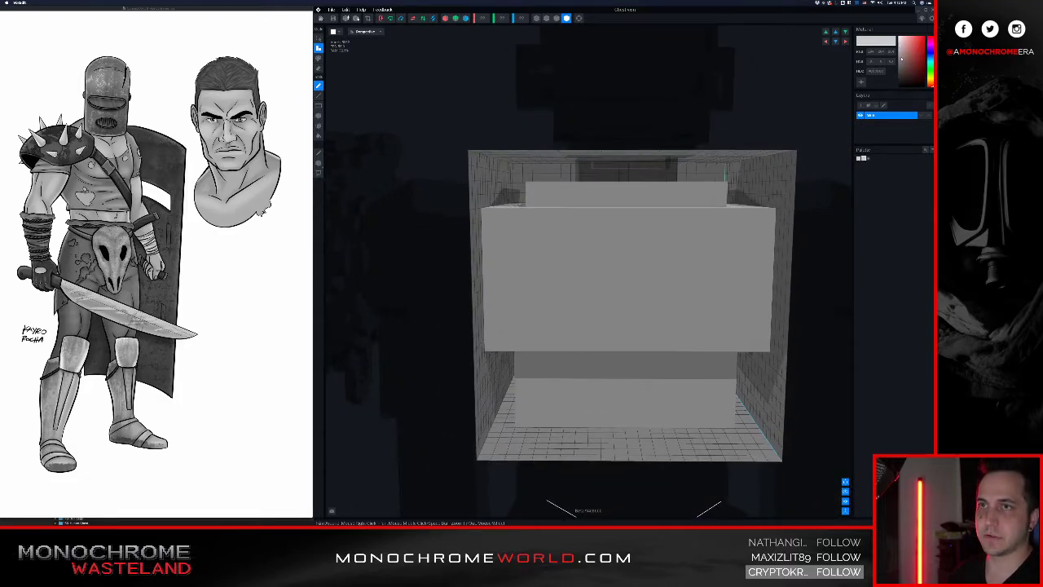
left_click_drag(899, 46, 892, 62)
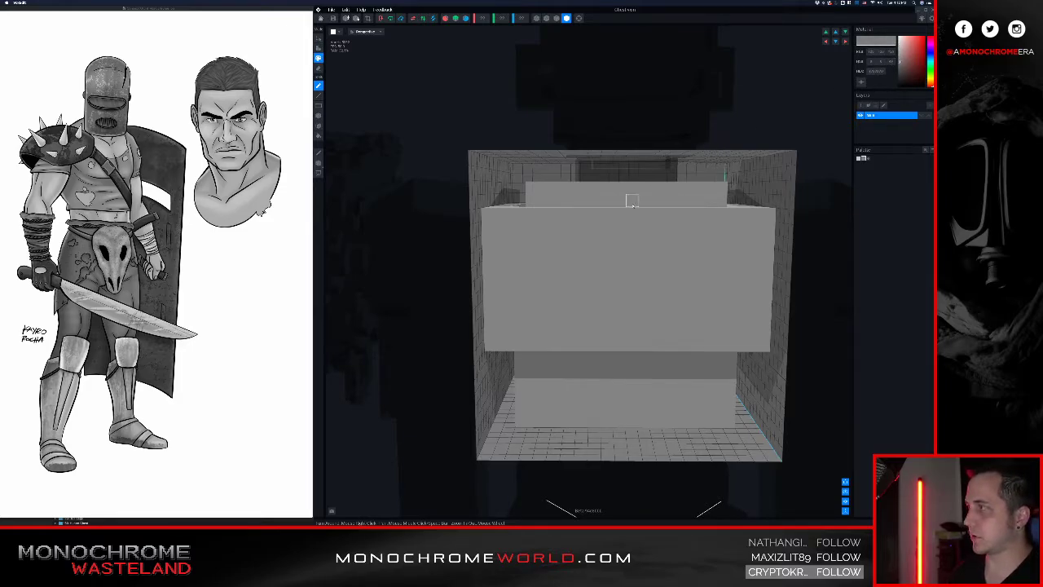
middle_click_drag(628, 198, 605, 226)
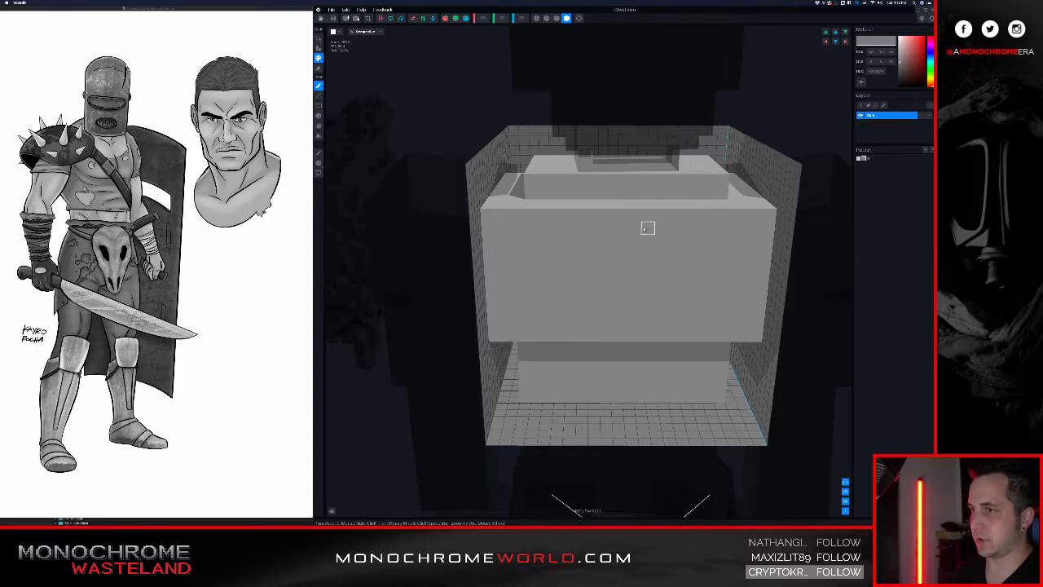
mouse_move(647, 228)
left_mouse_down()
mouse_move(677, 212)
mouse_move(706, 173)
left_mouse_up()
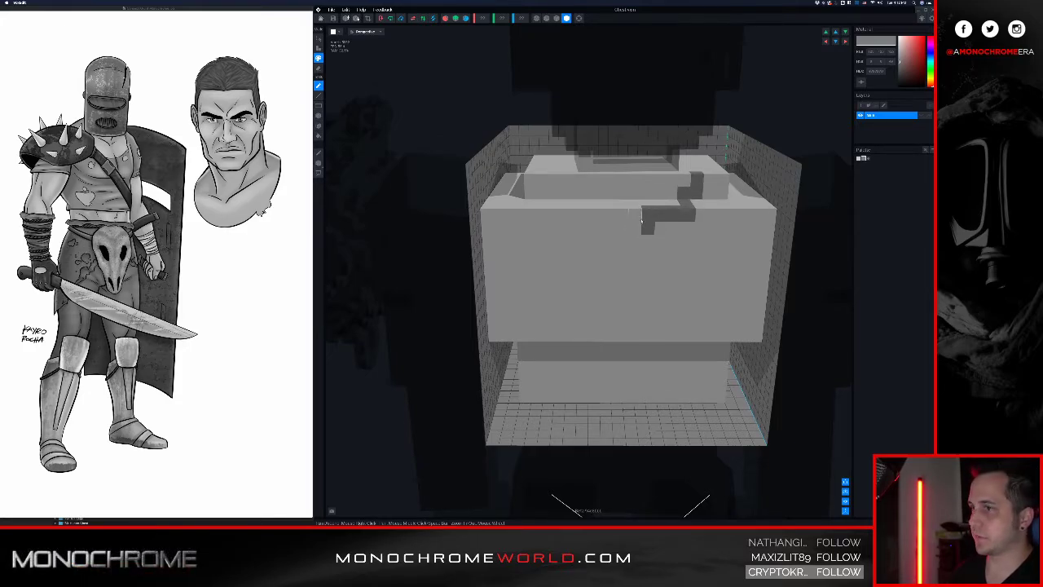
mouse_move(635, 220)
left_mouse_down()
mouse_move(593, 215)
mouse_move(561, 185)
left_mouse_up()
key("ctrl+z")
key("ctrl+z")
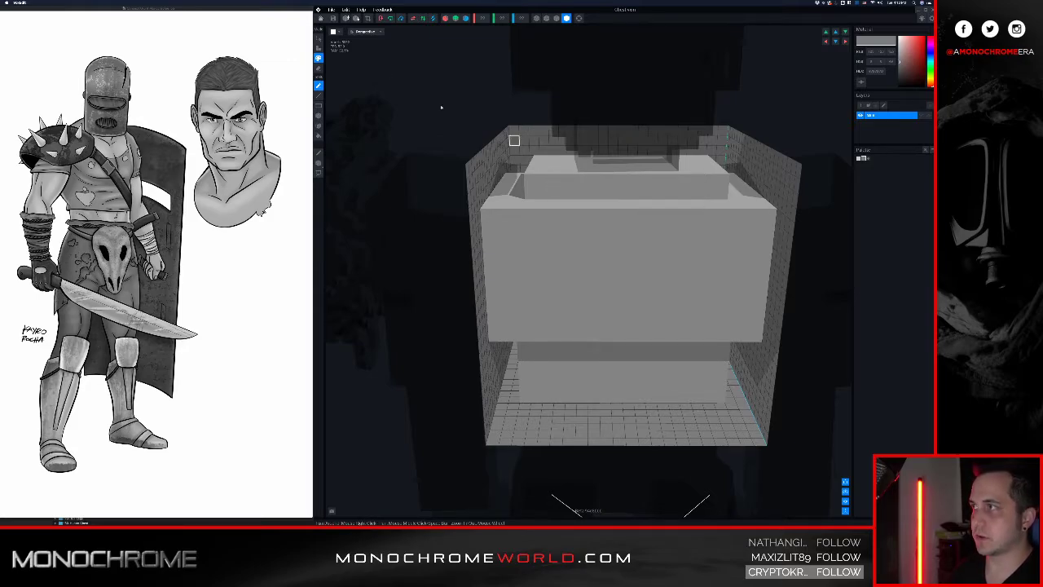
- Turn on left-right symmetry and paint a dark grey neckline outline across the upper front of the chest
left_click(445, 18)
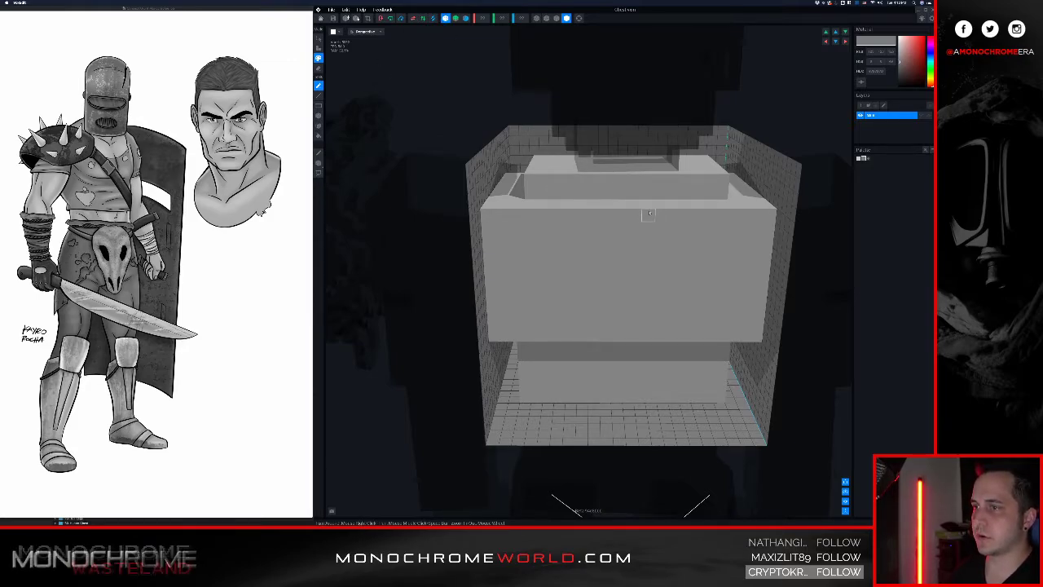
left_click_drag(649, 217, 695, 184)
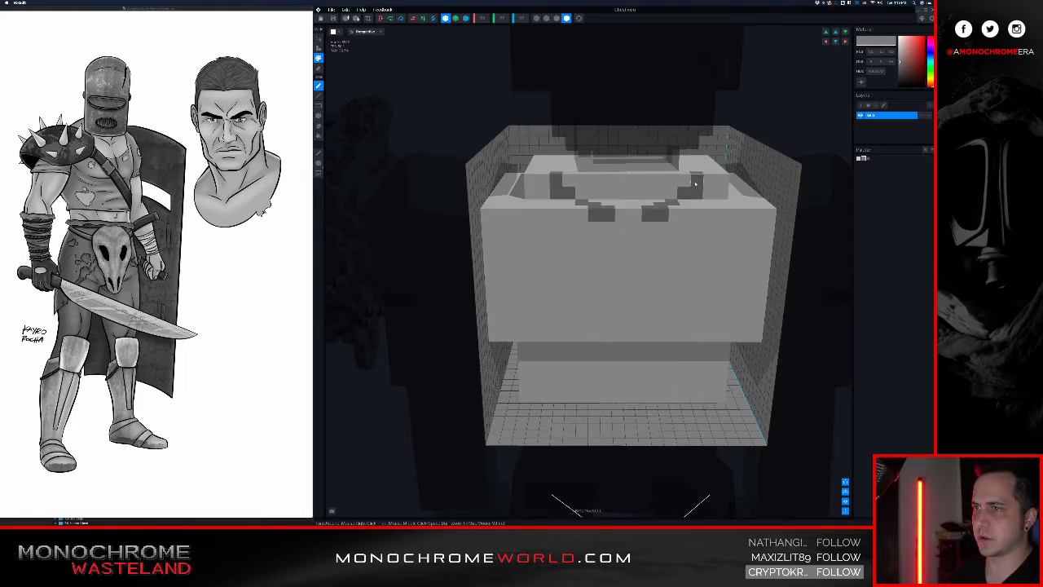
left_click_drag(633, 217, 622, 217)
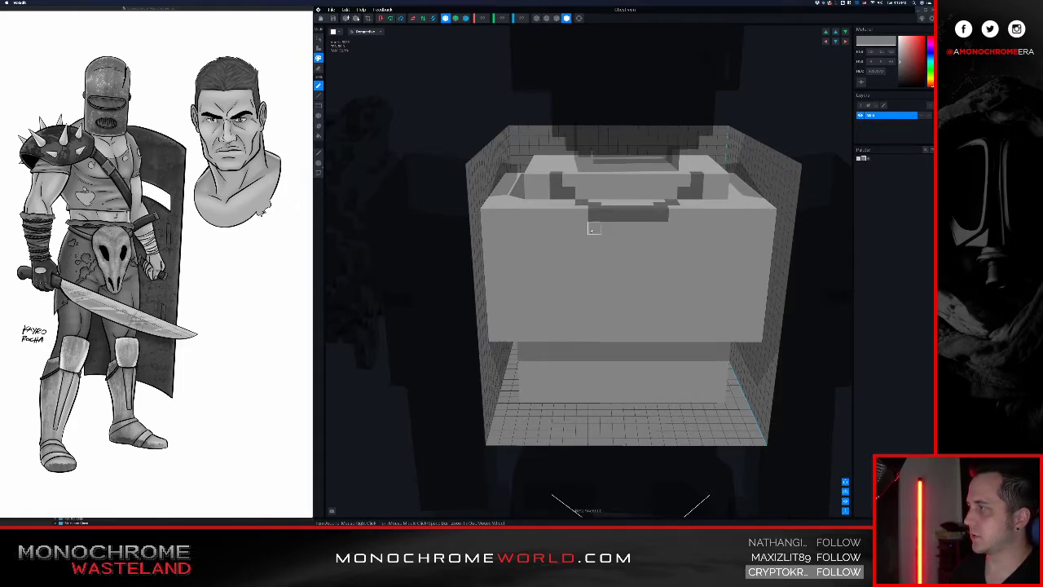
right_click_drag(592, 231, 617, 311)
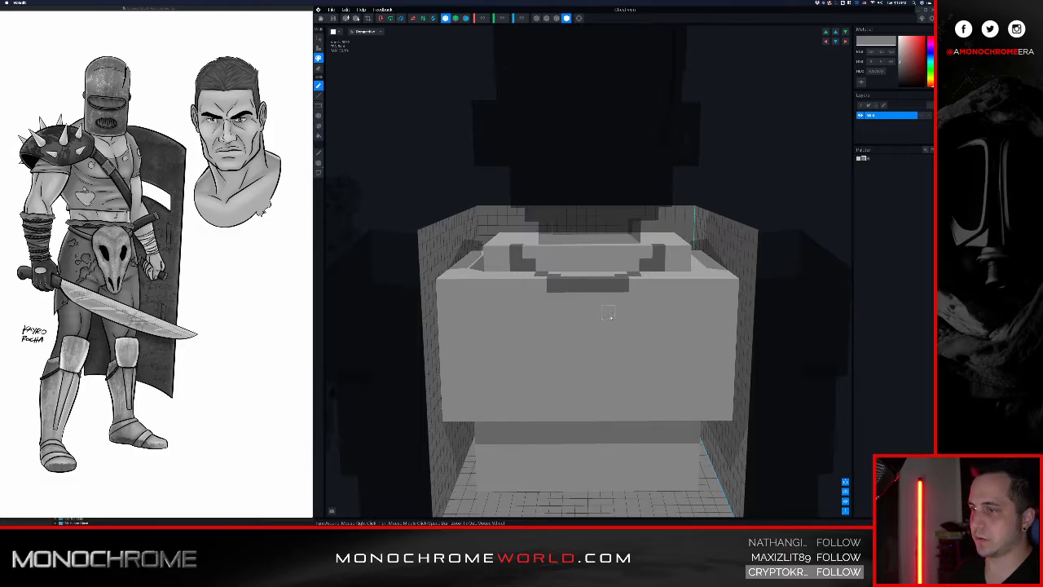
- Paint a wider neckline outline lower on the chest in dark grey and repaint the inner outline light grey
mouse_move(610, 316)
left_mouse_down()
mouse_move(649, 312)
mouse_move(675, 263)
left_mouse_up()
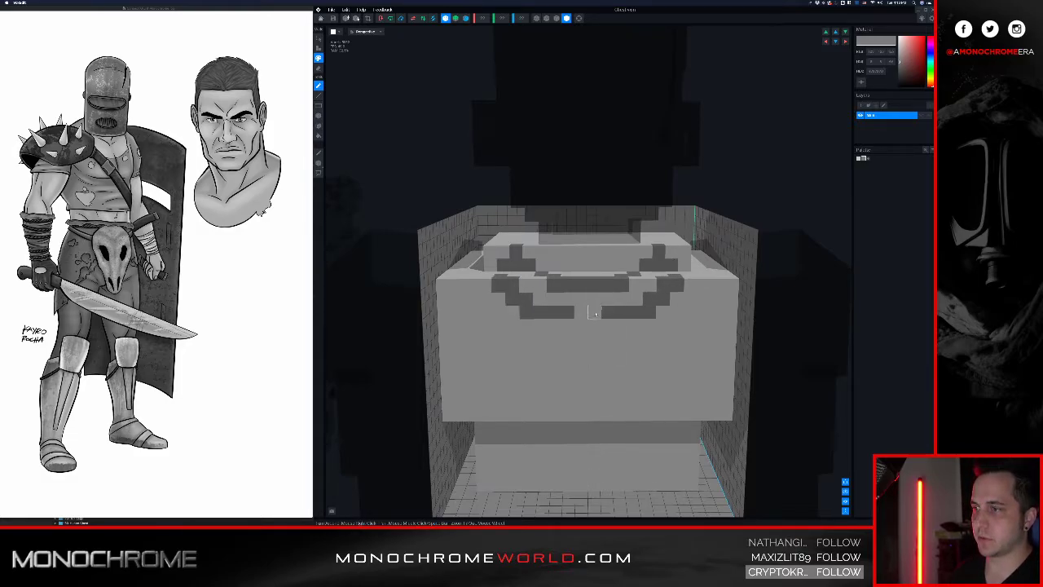
left_click(594, 314)
mouse_move(594, 299)
left_mouse_down()
mouse_move(562, 289)
mouse_move(645, 274)
left_mouse_up()
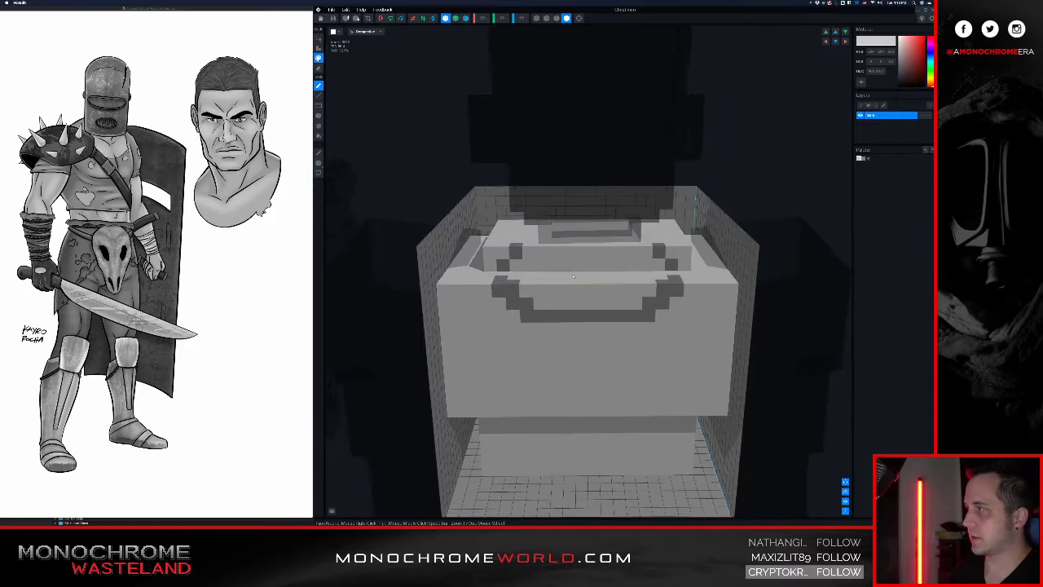
right_click_drag(570, 267, 580, 267)
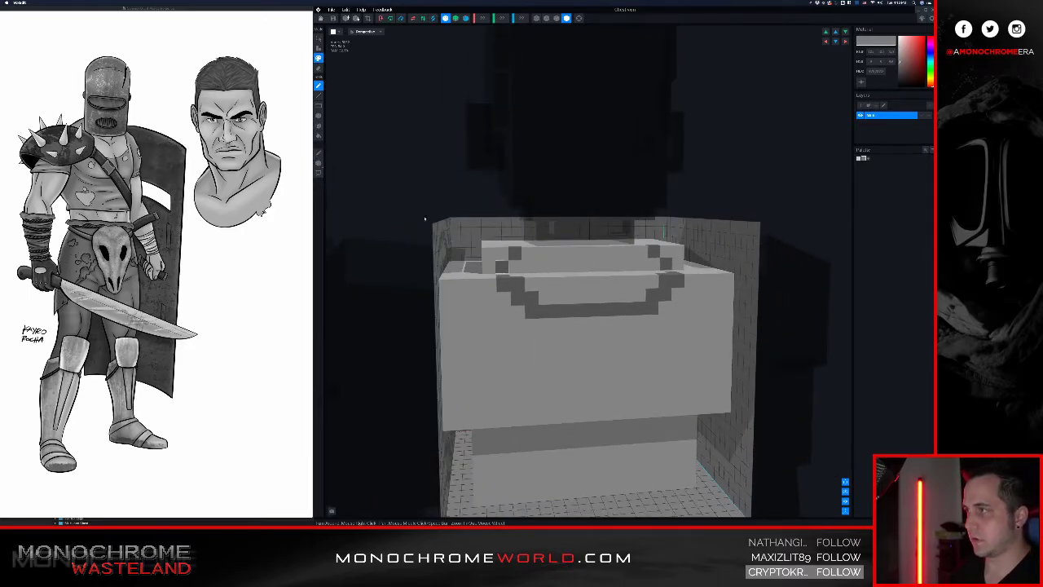
- Fill the chest's front and the shoulder areas outside the neckline with dark grey using box-shaped painting
left_click(319, 116)
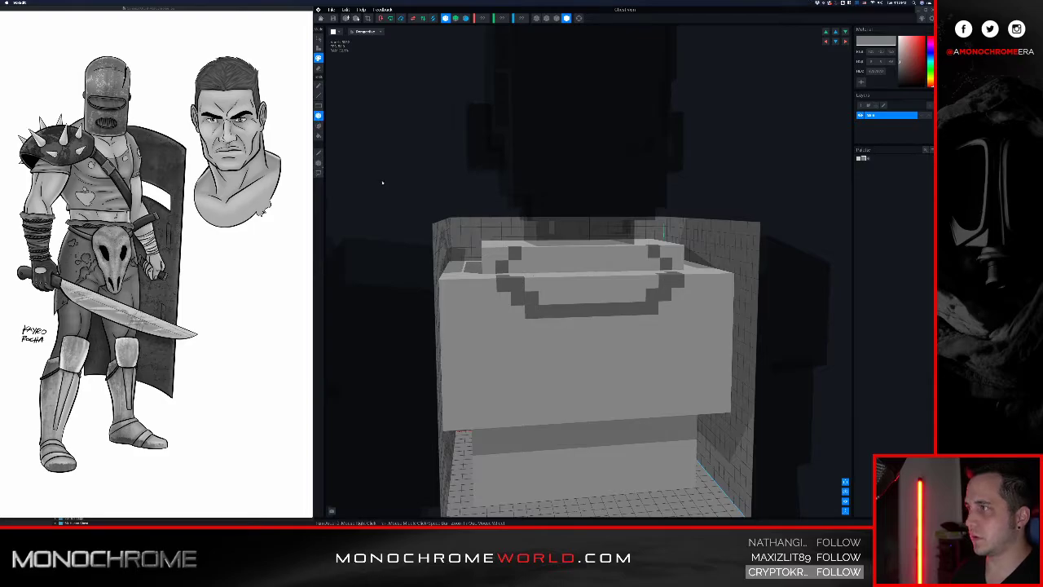
mouse_move(524, 318)
left_mouse_down()
mouse_move(489, 393)
mouse_move(456, 425)
mouse_move(477, 401)
left_mouse_up()
left_click_drag(517, 325, 652, 412)
mouse_move(512, 311)
left_mouse_down()
mouse_move(444, 299)
mouse_move(481, 285)
mouse_move(447, 276)
mouse_move(452, 264)
left_mouse_up()
right_click_drag(489, 267, 500, 264)
mouse_move(497, 255)
left_mouse_down()
mouse_move(473, 218)
mouse_move(471, 234)
left_mouse_up()
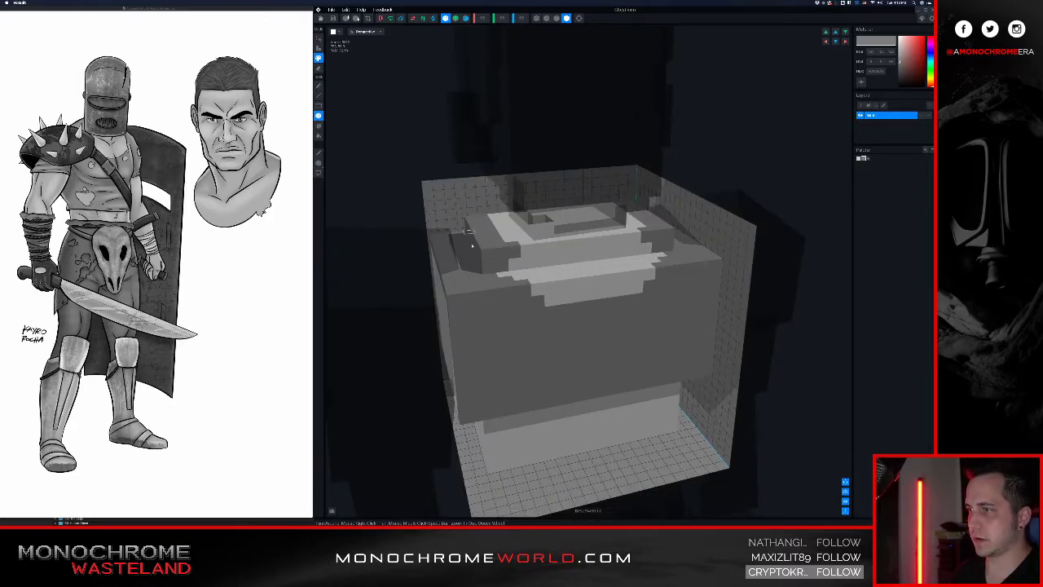
- Fill the remaining shoulder areas and the upper back of the chest with dark grey, up to the rear collar
mouse_move(490, 276)
right_mouse_down()
mouse_move(557, 269)
mouse_move(569, 290)
mouse_move(594, 256)
mouse_move(588, 267)
right_mouse_up()
left_click(501, 267)
left_click(537, 271, "alt")
left_click(515, 255)
left_click(656, 213, "alt")
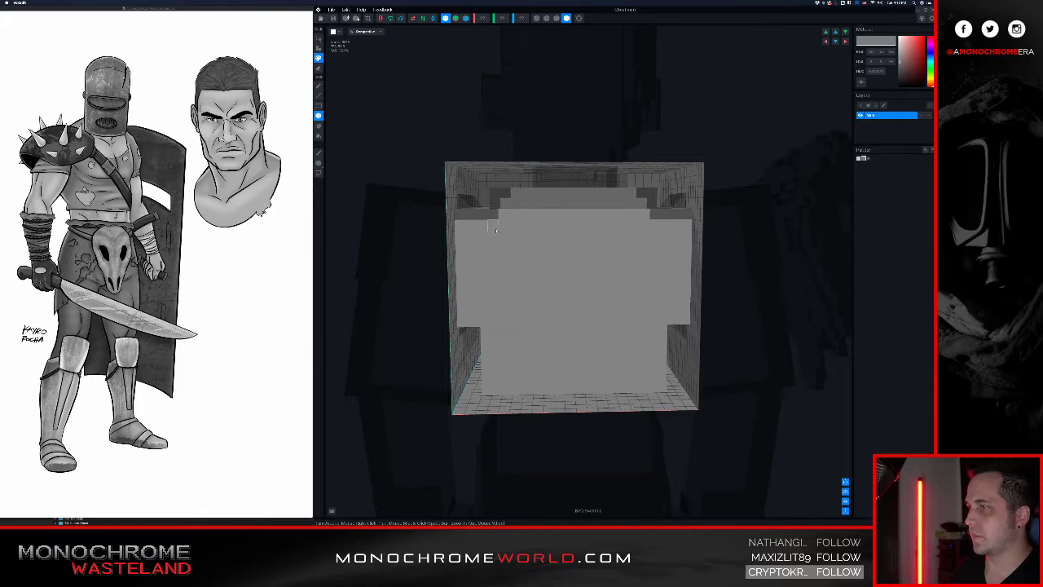
left_click_drag(466, 225, 684, 321)
right_click_drag(612, 256, 645, 213)
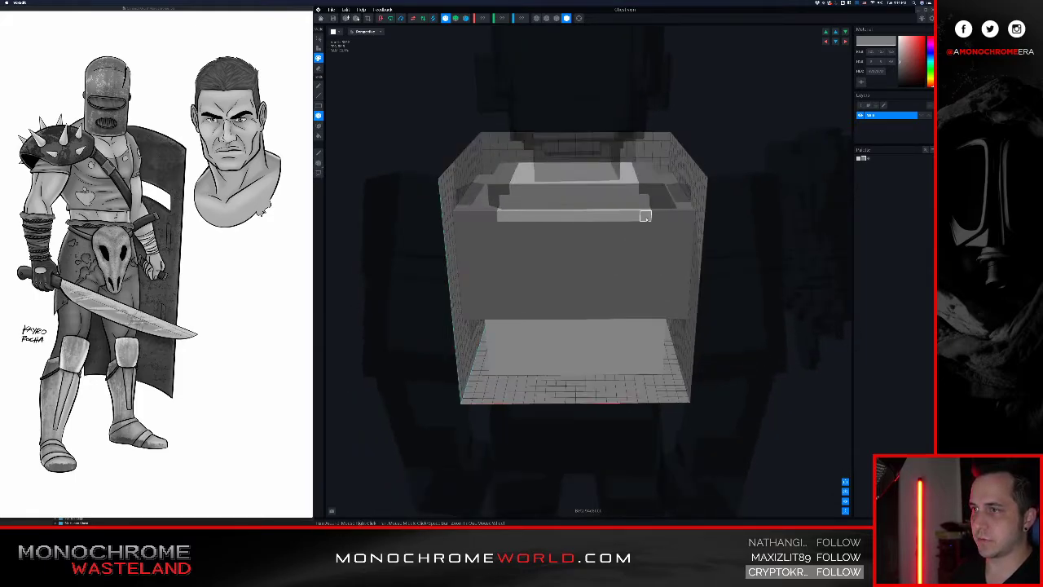
right_click_drag(537, 227, 556, 236)
left_click_drag(501, 209, 610, 211)
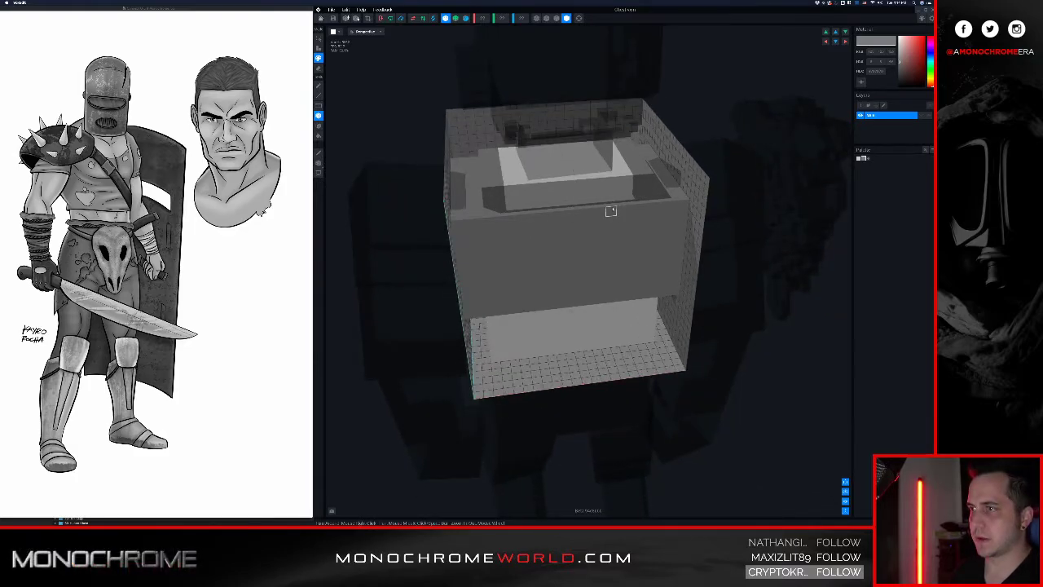
right_click_drag(610, 211, 626, 277)
mouse_move(628, 325)
right_mouse_down()
mouse_move(635, 342)
mouse_move(630, 330)
right_mouse_up()
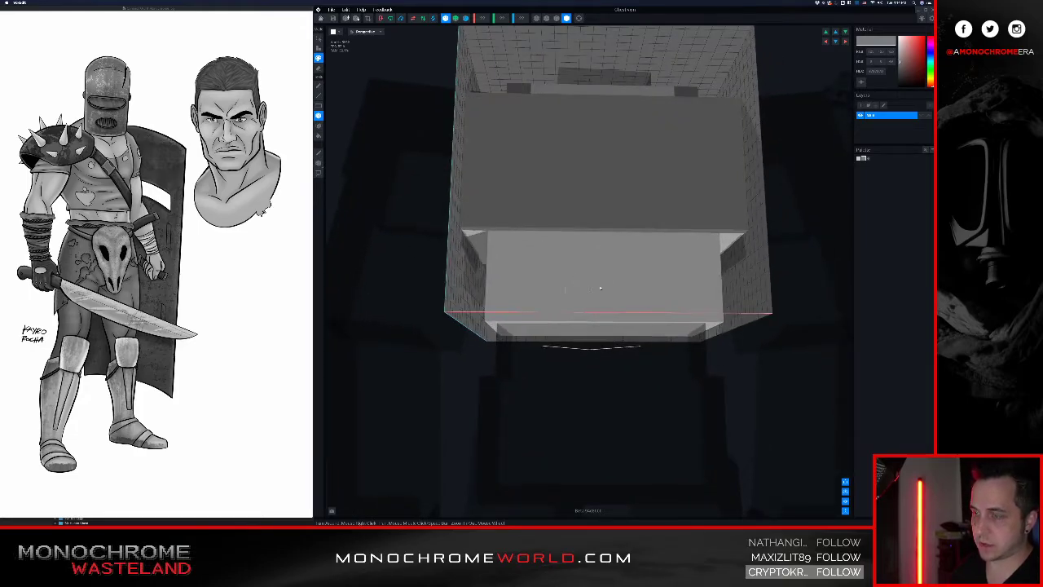
right_click_drag(599, 287, 566, 247)
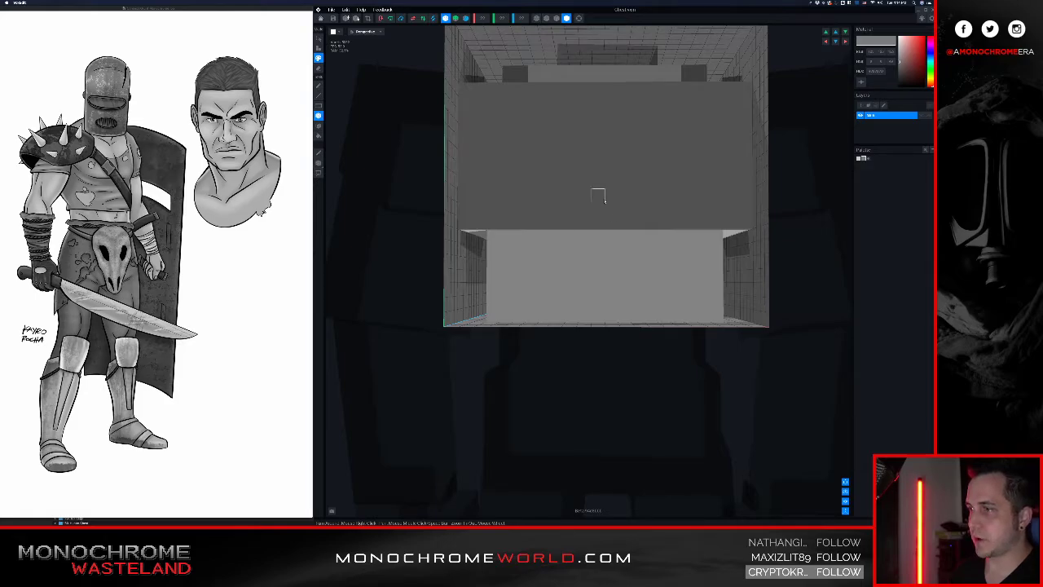
right_click_drag(613, 226, 584, 259)
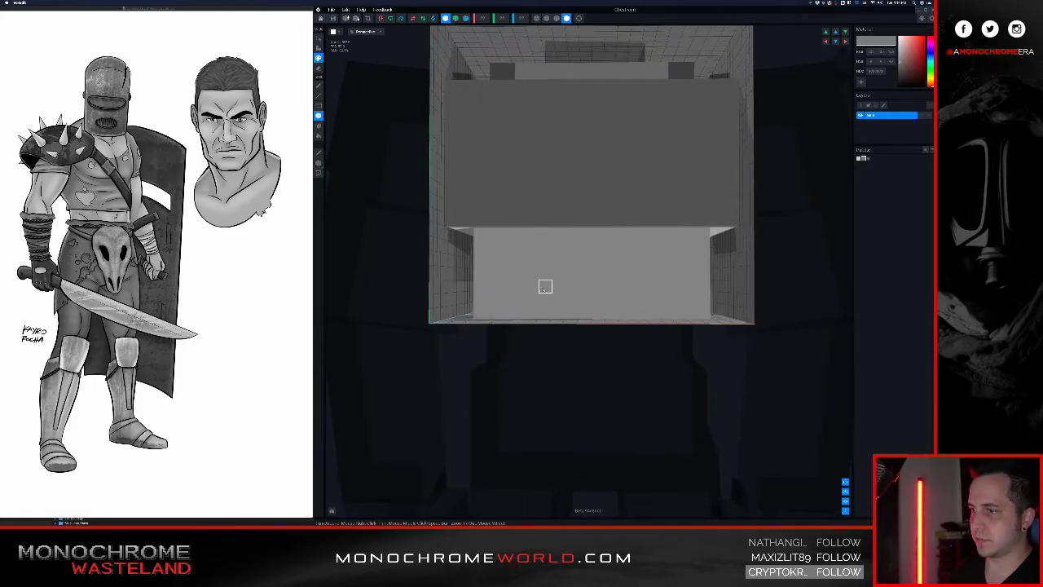
right_click_drag(543, 289, 545, 283)
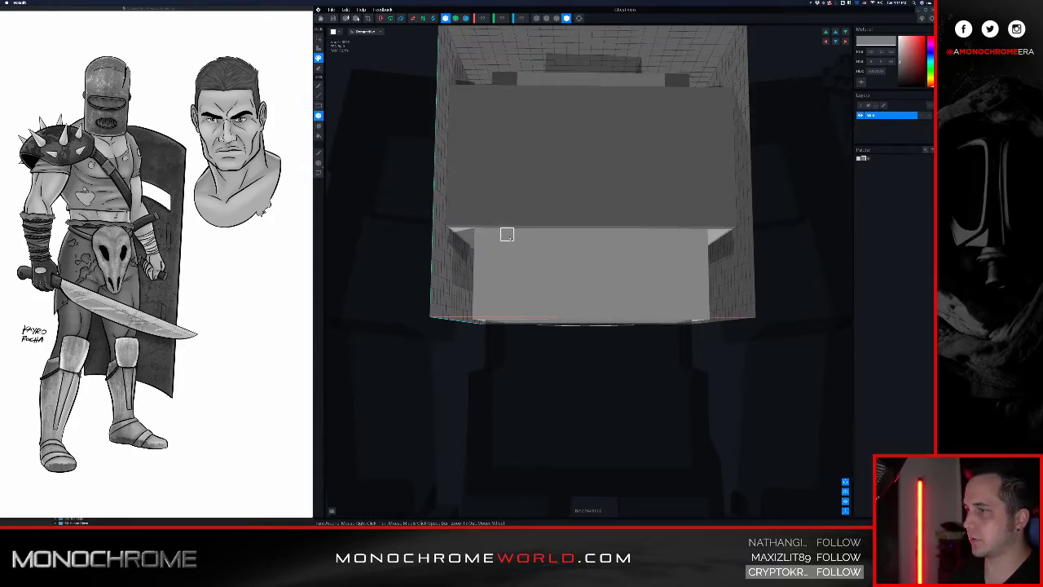
- Fill the upper part of the narrow lower section on the chest's front and side with dark grey
left_click_drag(480, 234, 700, 275)
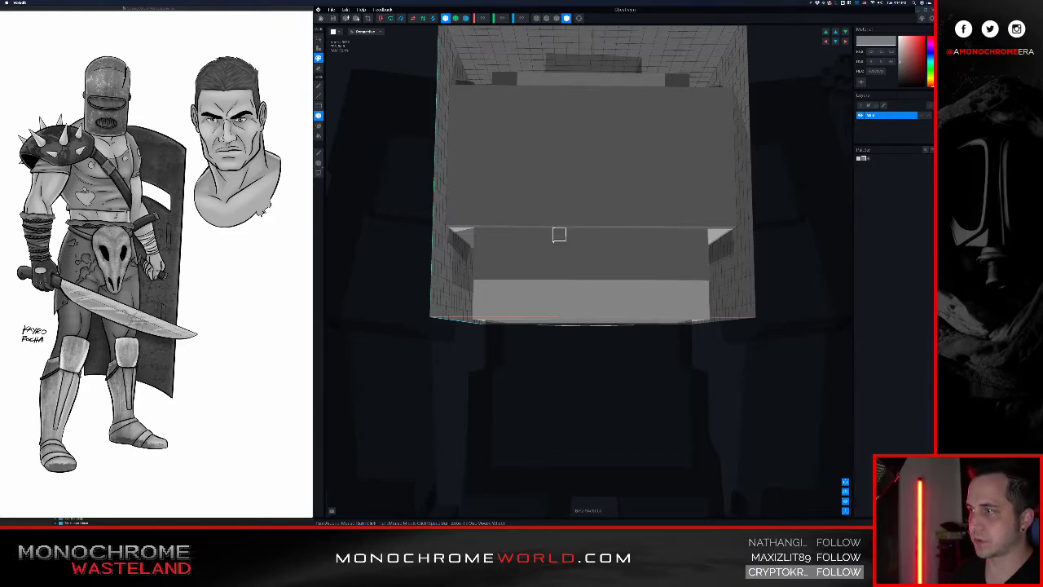
right_click_drag(546, 236, 550, 234)
left_click_drag(555, 270, 410, 223)
left_click_drag(395, 50, 569, 220)
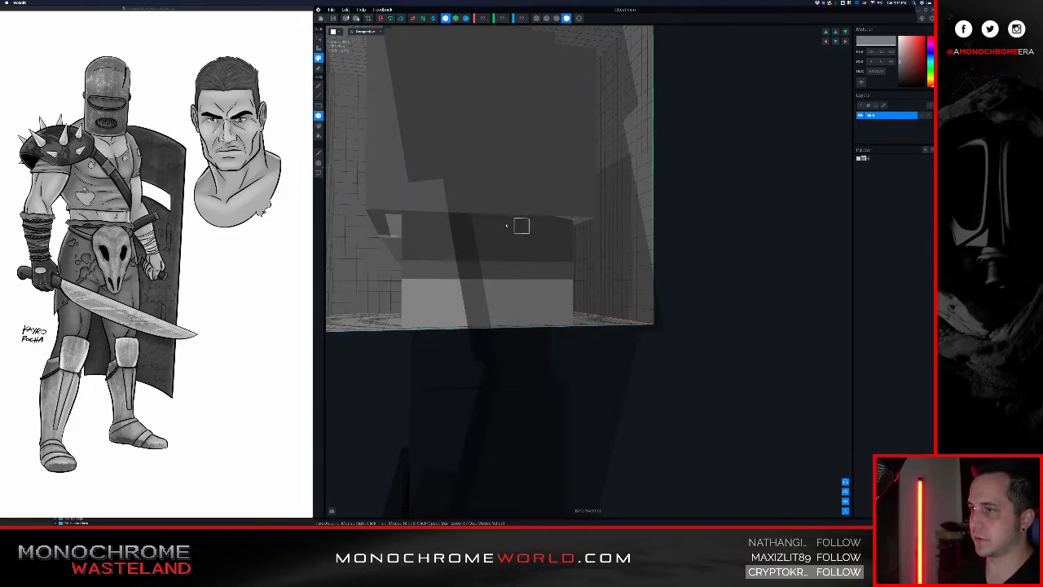
- Continue the dark grey band around the back of the chest's lower section, including the remaining light strip beneath the overhang
right_click_drag(447, 215, 419, 194)
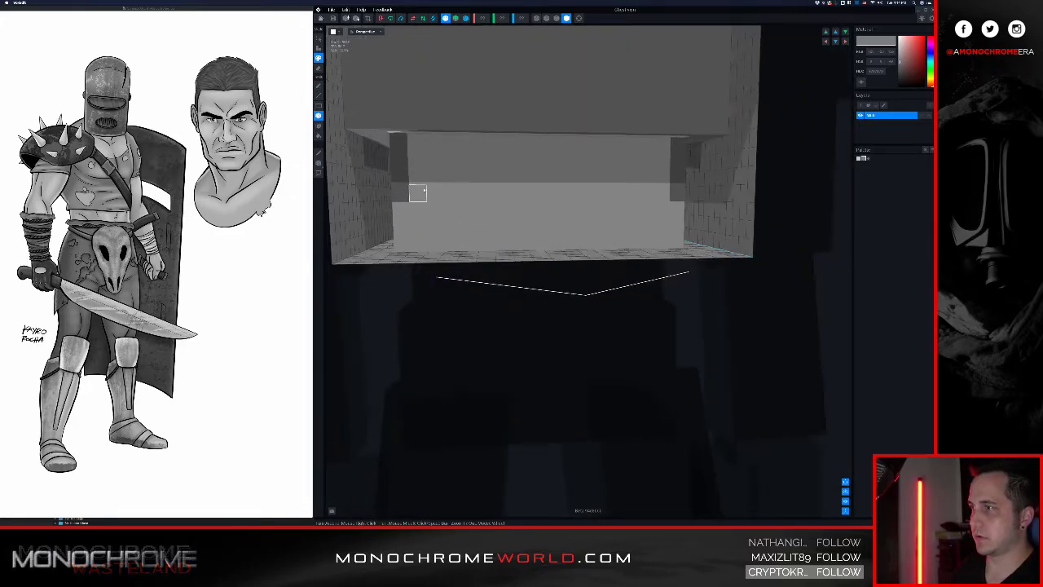
left_click_drag(419, 193, 677, 145)
right_click_drag(626, 158, 627, 145)
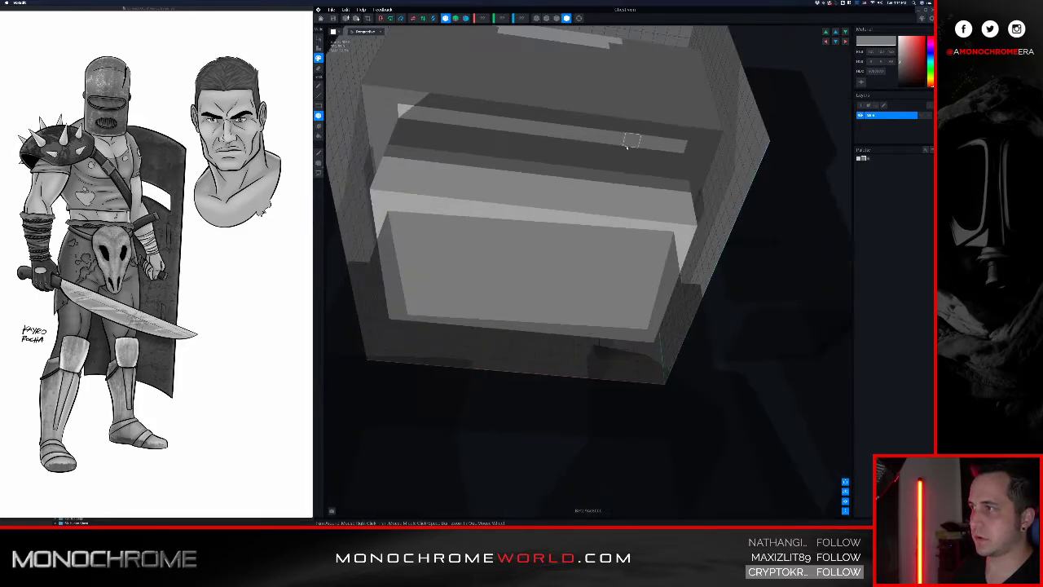
left_click_drag(391, 122, 682, 145)
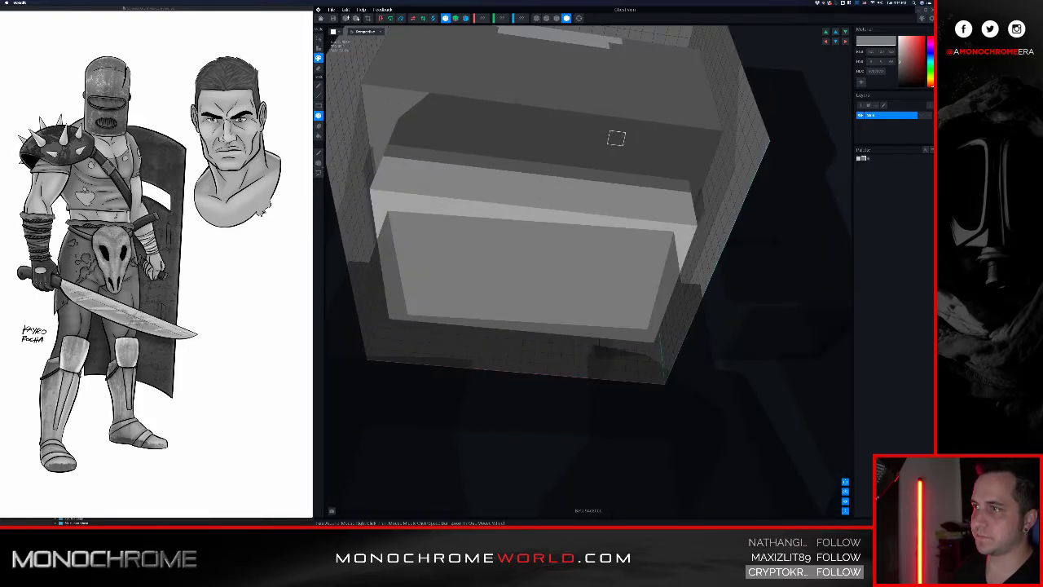
right_click_drag(617, 136, 579, 153)
middle_click_drag(478, 147, 601, 151)
right_click_drag(591, 163, 588, 167)
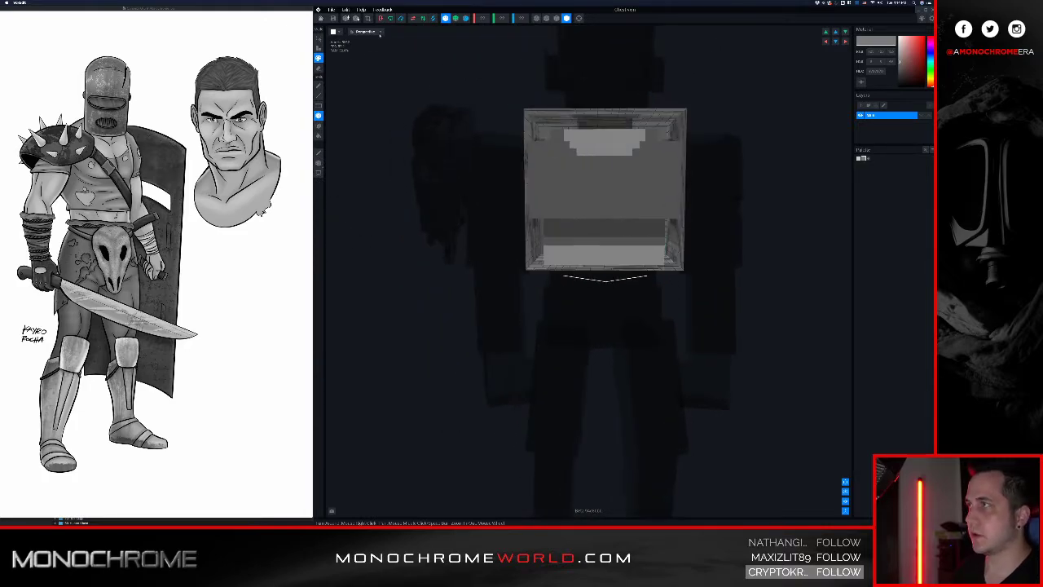
- Save the chest part, return to the full character and inspect the repainted shirt from the front
left_click(333, 17)
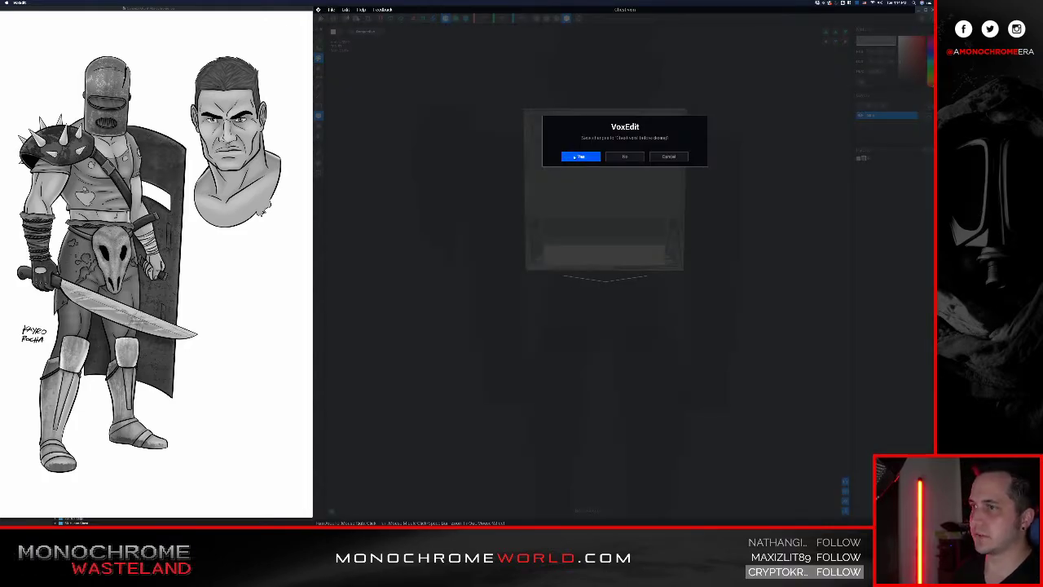
left_click(580, 156)
middle_click_drag(599, 191, 566, 253)
right_click_drag(573, 256, 502, 168)
scroll(502, 168, "up", 5)
middle_click_drag(502, 168, 564, 250)
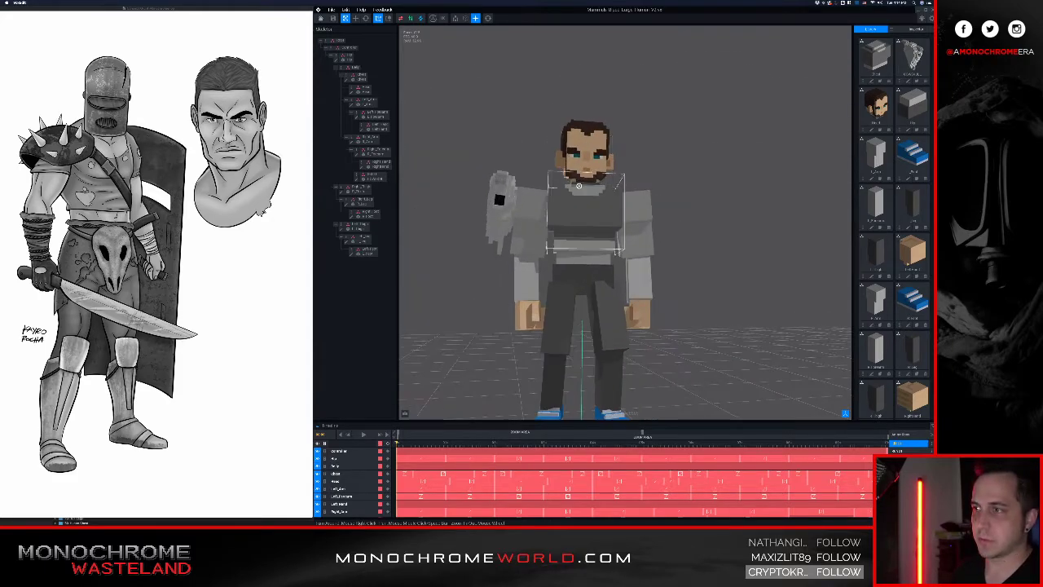
right_click_drag(564, 250, 570, 219)
scroll(577, 265, "up", 5)
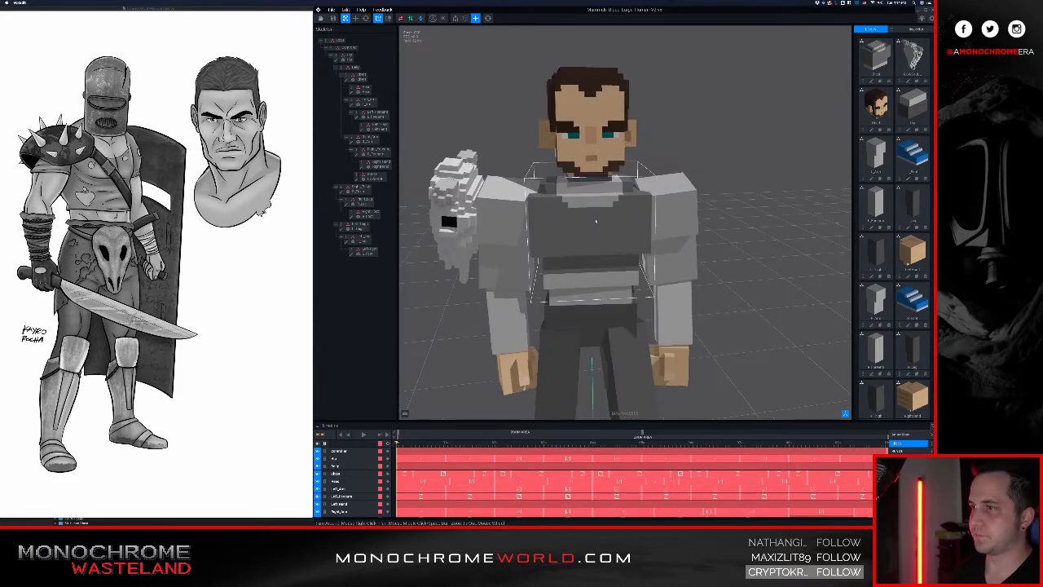
- Reopen the chest part and extend the light grey neckline downward with two more rows, the lower one narrower
left_click(356, 76)
left_click(347, 79)
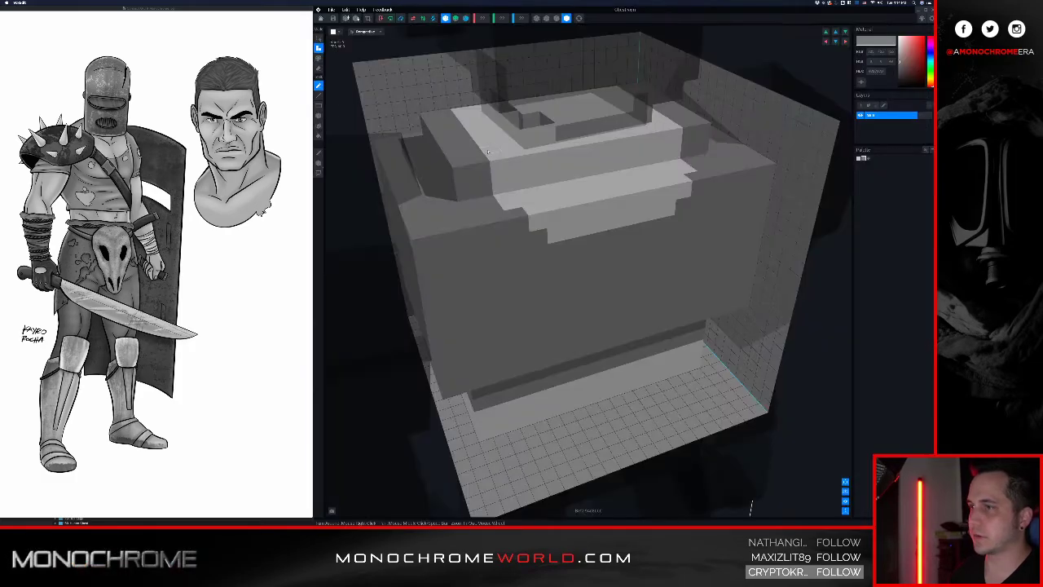
right_click_drag(535, 179, 523, 160)
left_click(562, 209, "alt")
key("p")
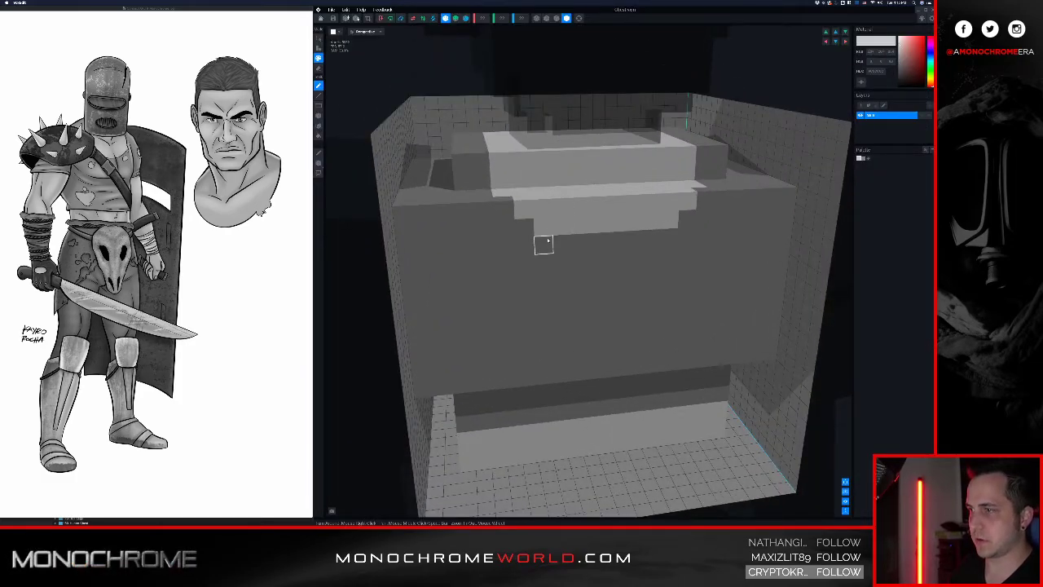
left_click_drag(544, 242, 669, 237)
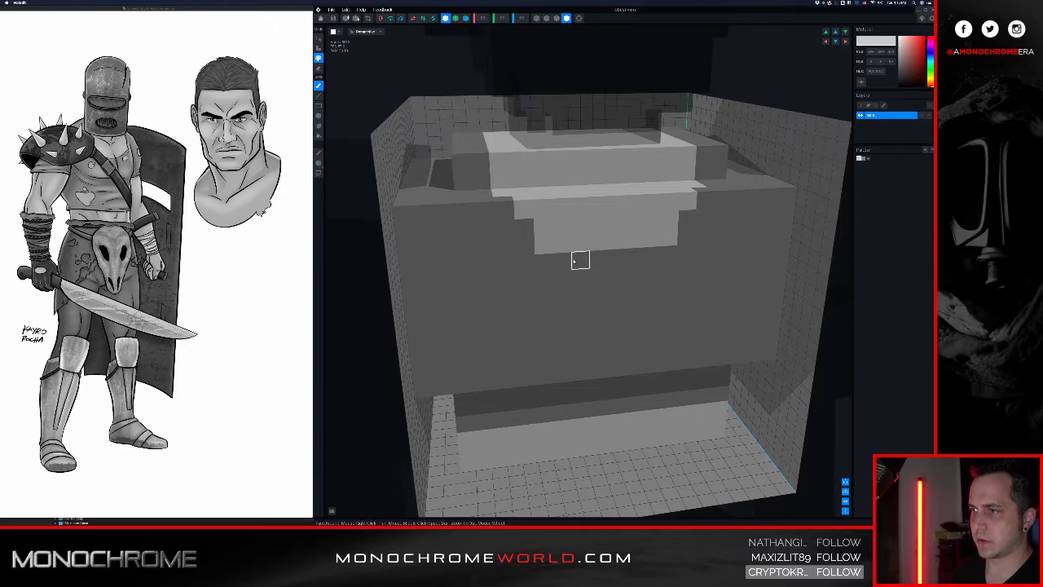
left_click_drag(566, 261, 652, 257)
right_click_drag(633, 239, 619, 227)
scroll(620, 227, "down", 3)
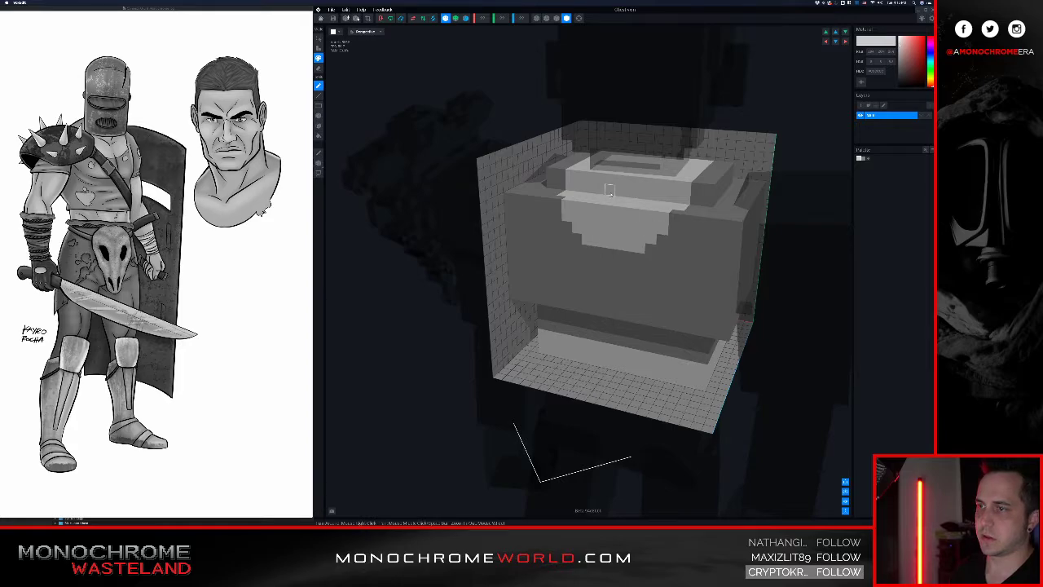
right_click_drag(611, 191, 620, 190)
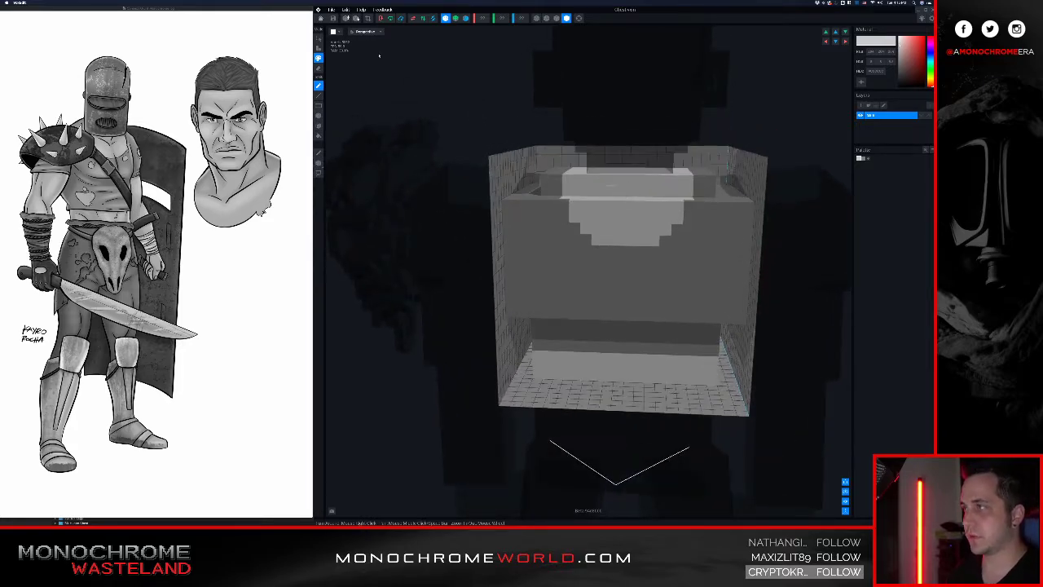
- Save the chest's neckline changes and return to the full character to check the upper body
left_click(322, 18)
left_click(579, 157)
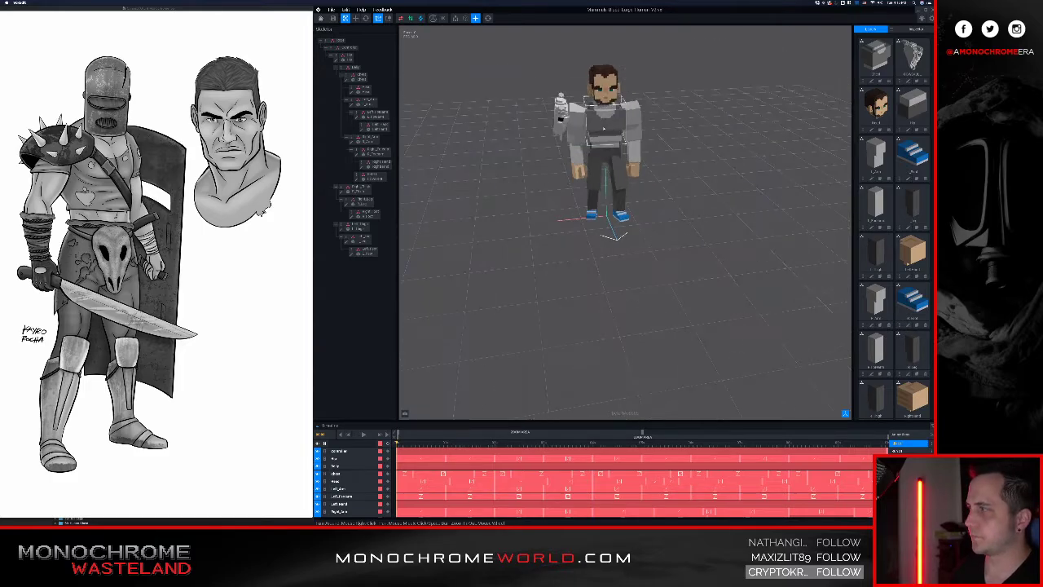
scroll(616, 167, "up", 5)
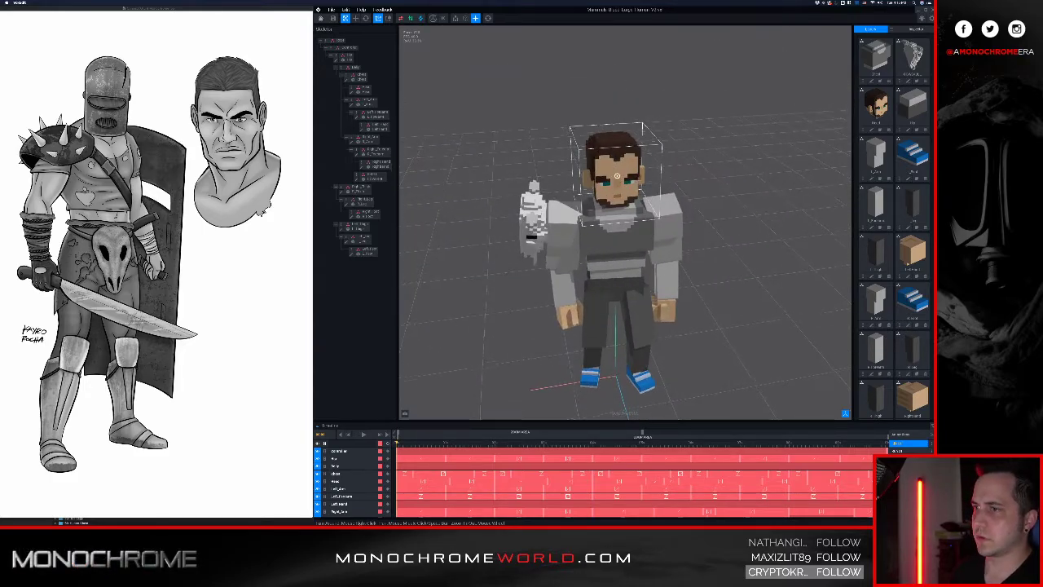
scroll(616, 167, "up", 5)
scroll(634, 254, "up", 3)
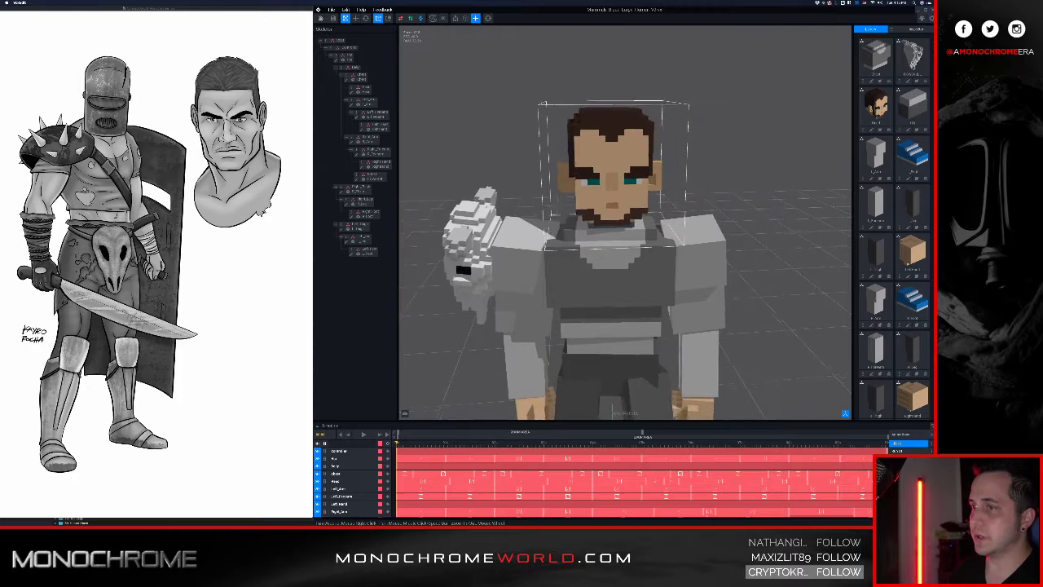
- Reopen the chest part and fill the light area at the bottom of its front with dark grey
left_click(634, 254)
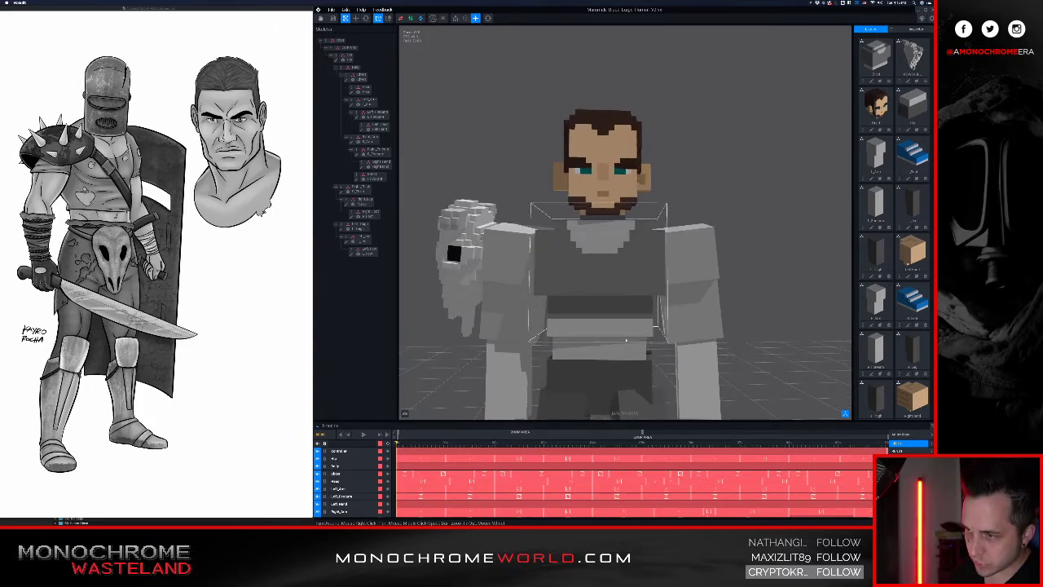
left_click(624, 353)
left_click(348, 78)
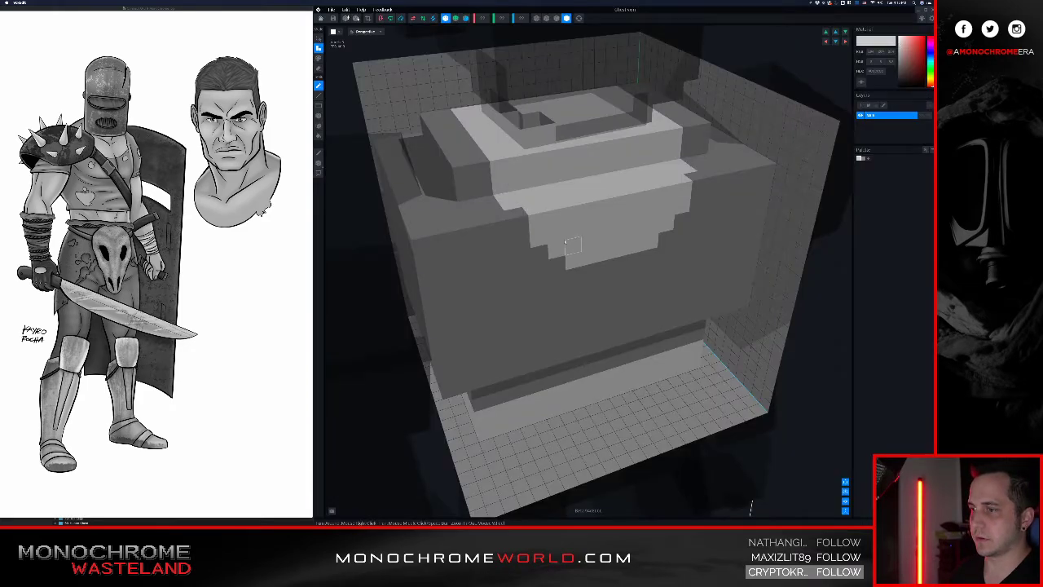
scroll(573, 245, "up", 10)
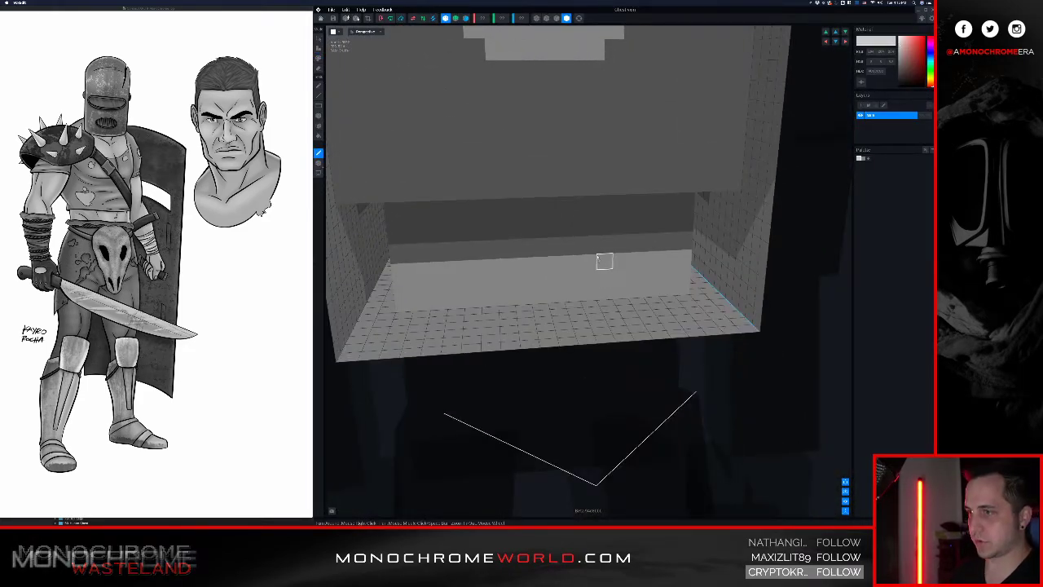
key("s")
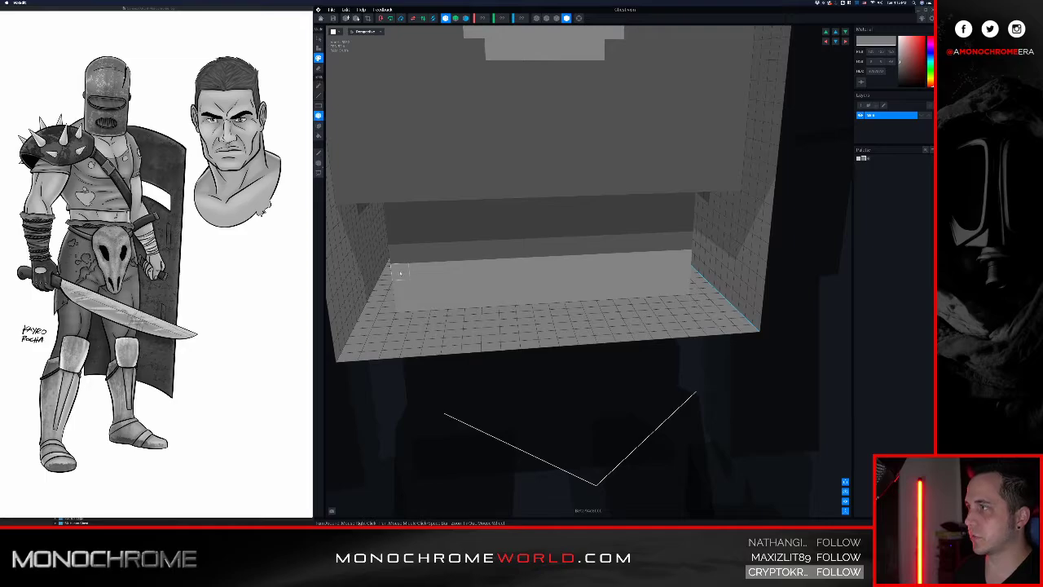
middle_click_drag(400, 273, 694, 133)
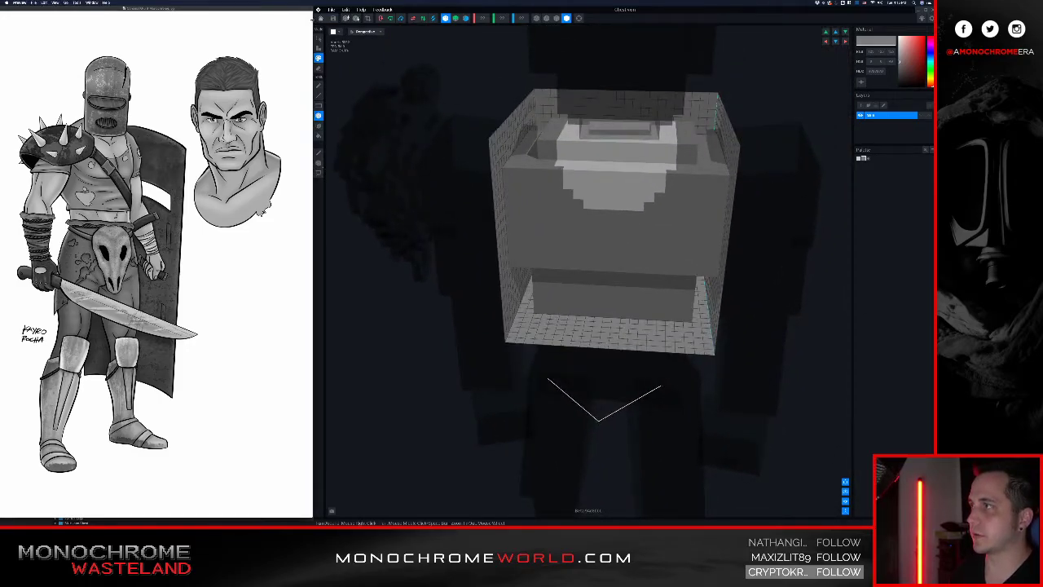
- Close the chest editor and compare the full-length dark shirt with the waist and trousers on the character
left_click(322, 19)
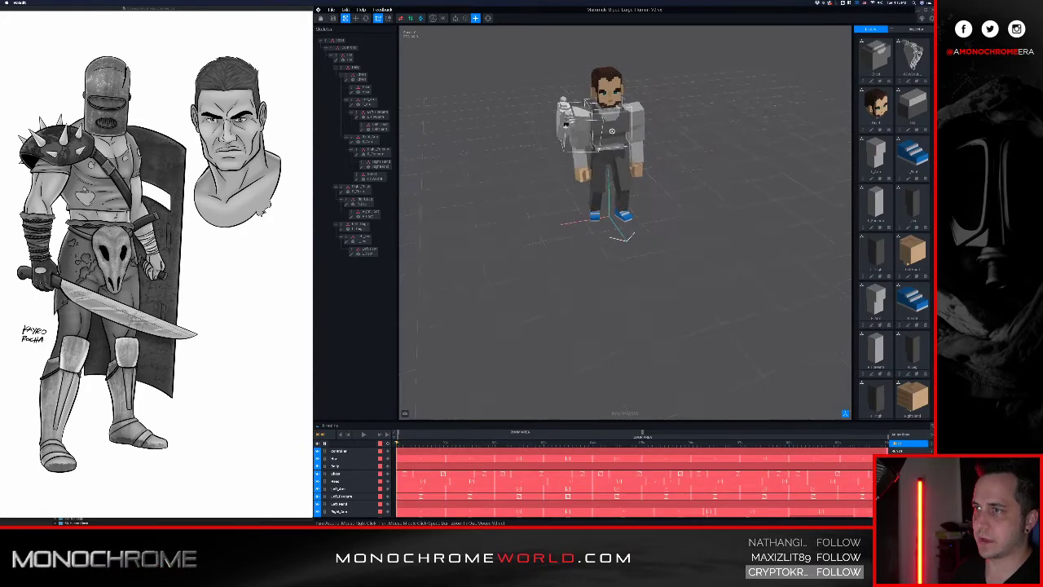
scroll(613, 131, "up", 5)
scroll(614, 131, "up", 5)
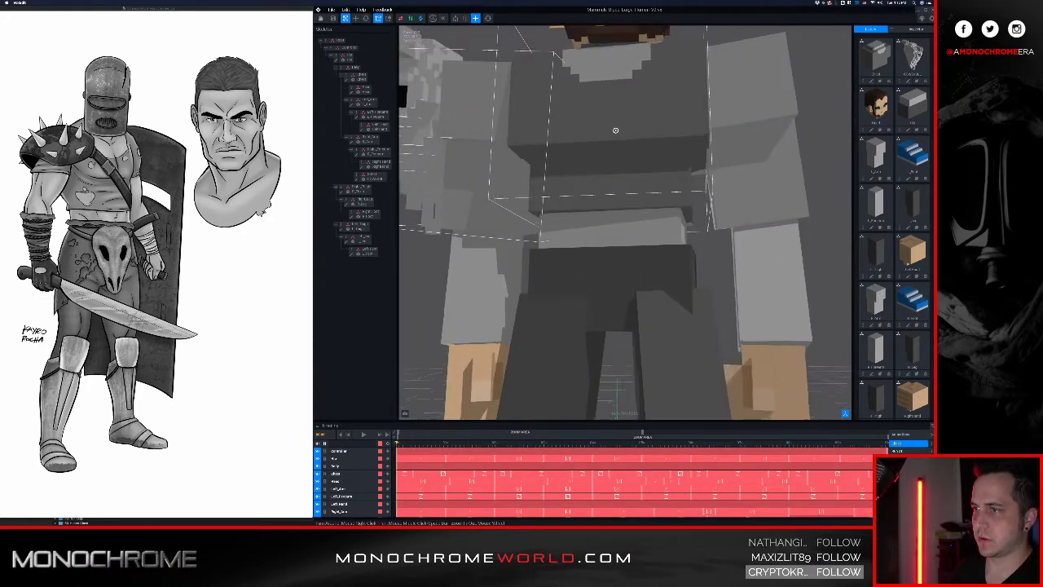
scroll(617, 136, "down", 4)
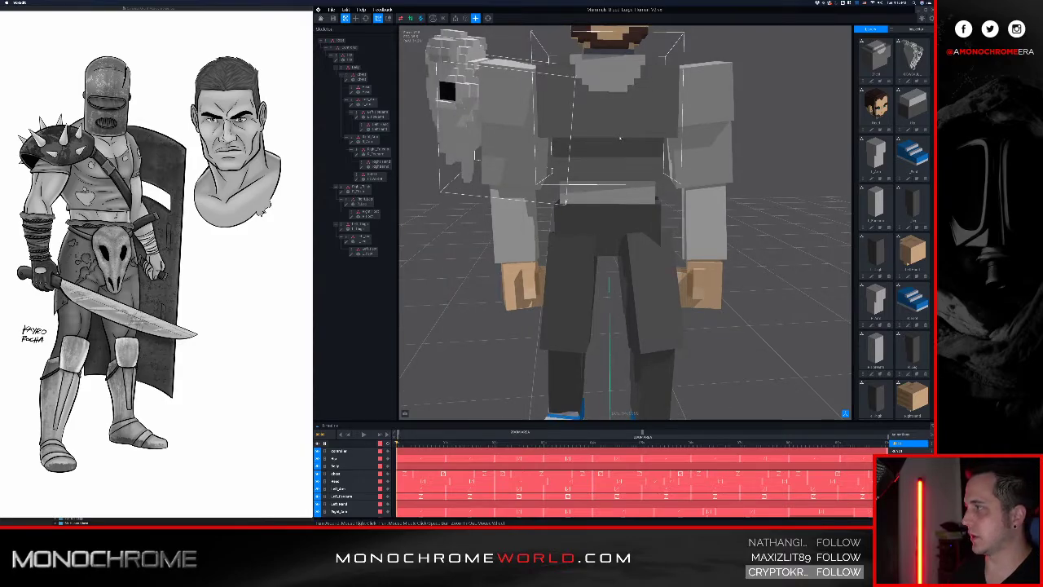
scroll(619, 138, "down", 5)
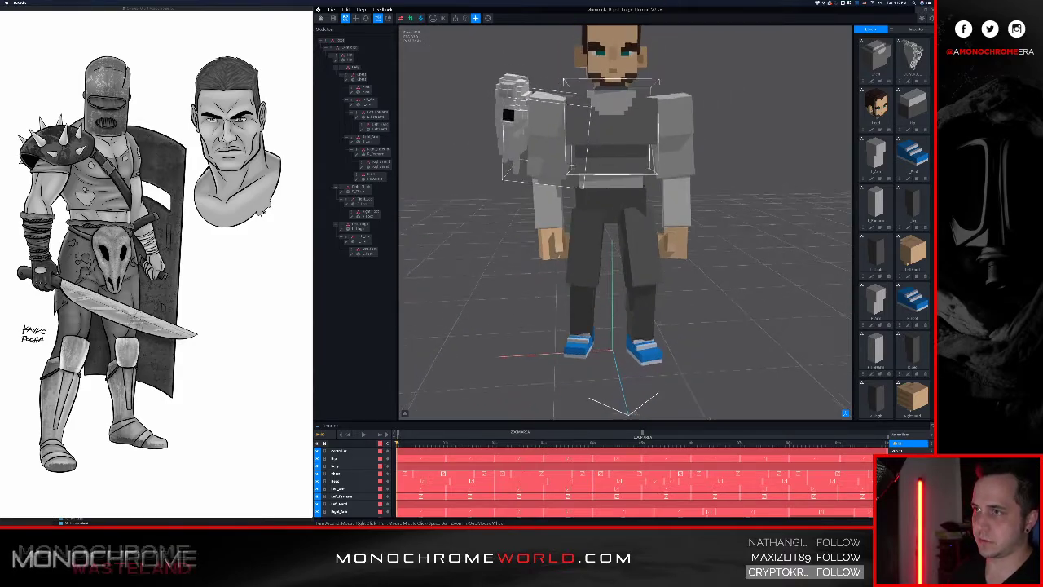
- Open the character's hip part, pick the dark grey swatch from its palette, save the part and return to the character
middle_click_drag(619, 138, 594, 166)
scroll(593, 166, "up", 4)
right_click_drag(595, 168, 606, 224)
left_click(610, 272)
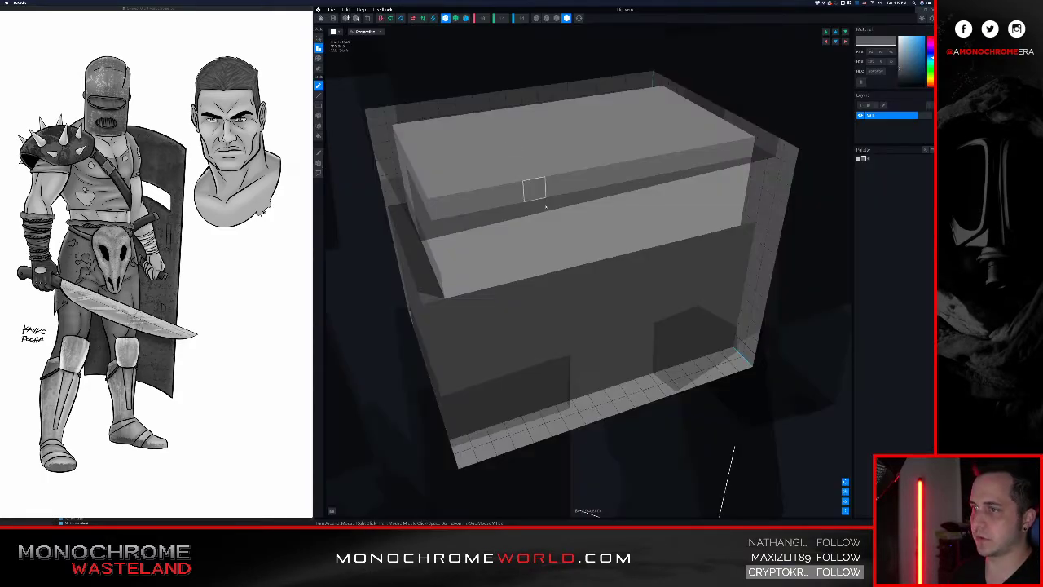
scroll(529, 189, "up", 3)
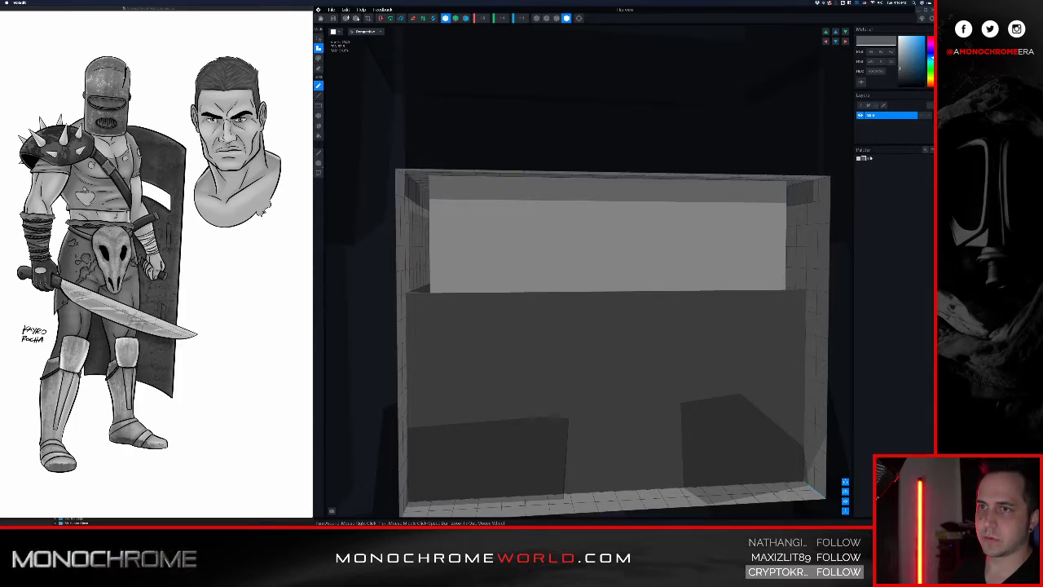
left_click(868, 158)
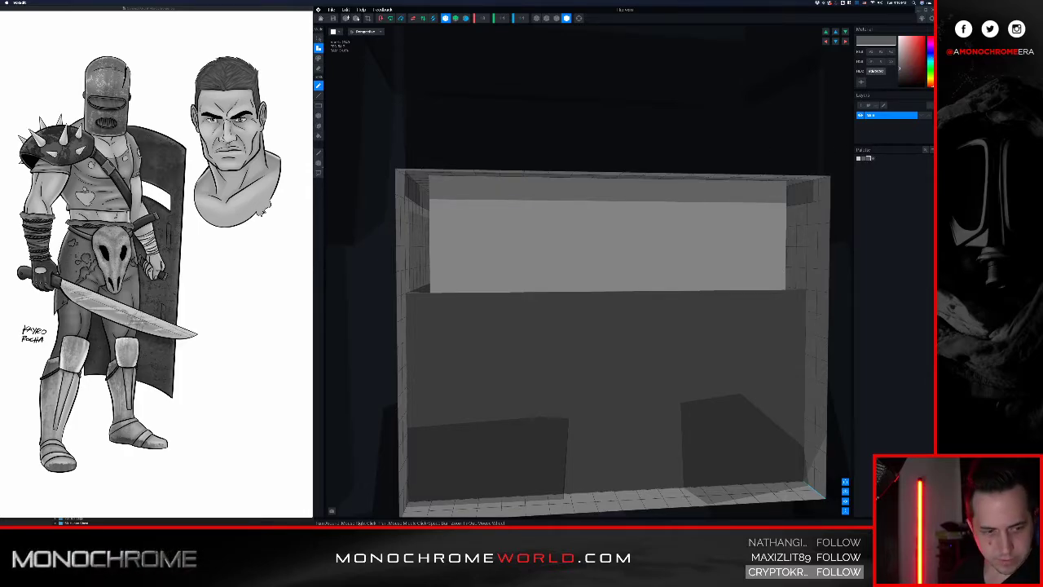
left_click(321, 18)
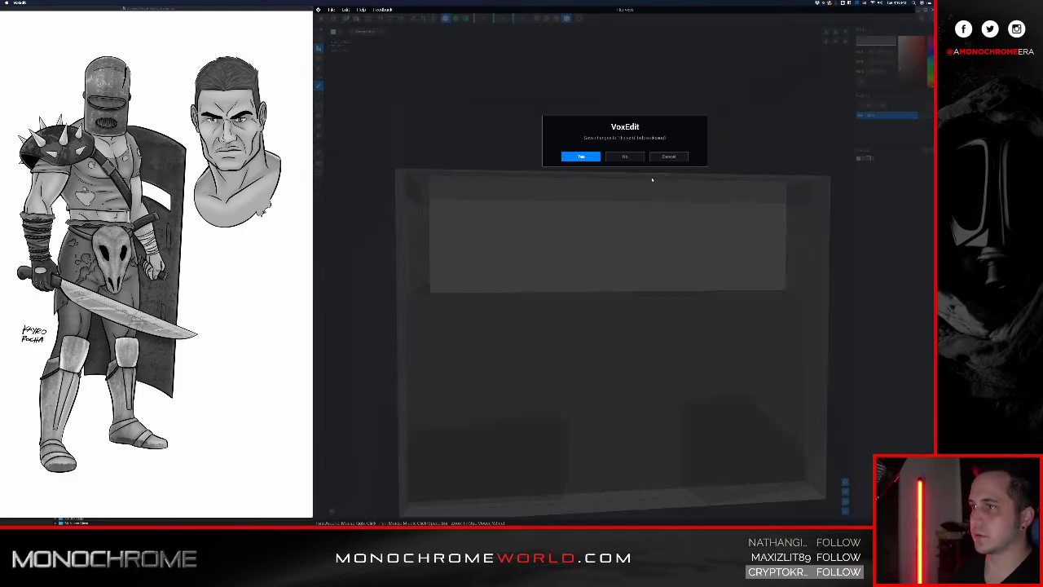
left_click(593, 158)
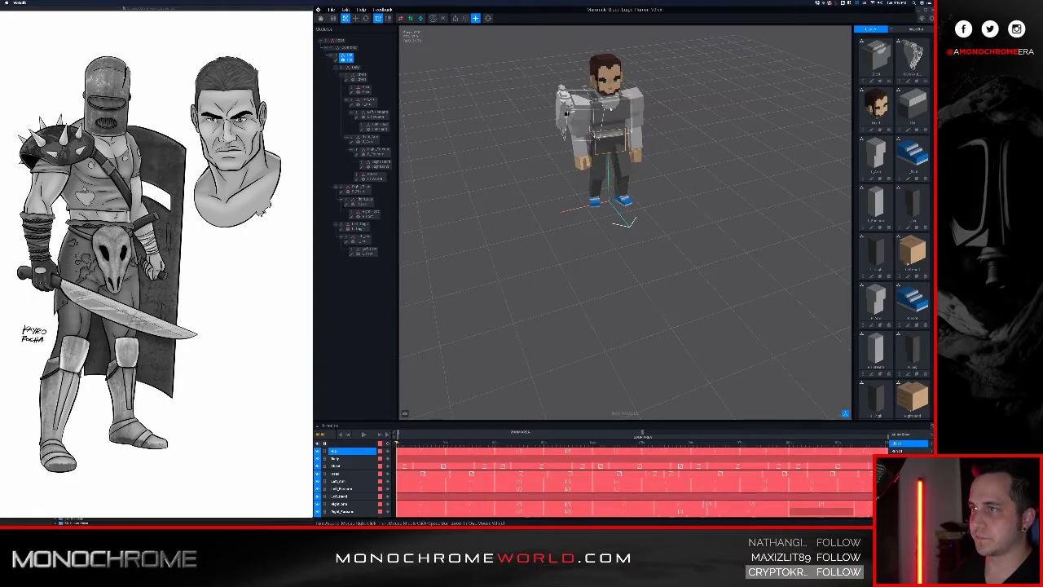
- Reopen the chest part, save it, and return to the full character to examine the shirt and waist
left_click(346, 80)
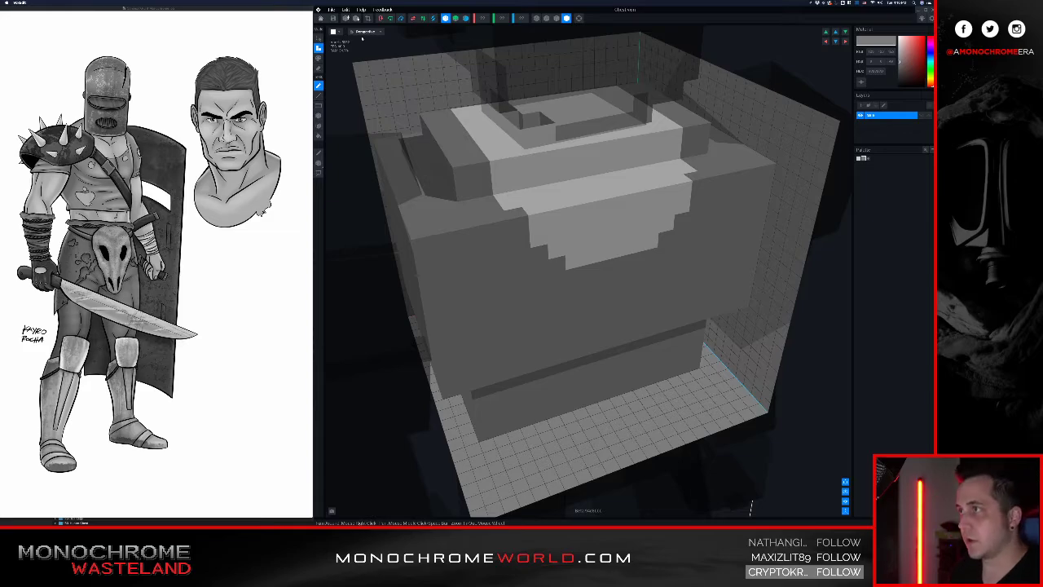
left_click(321, 18)
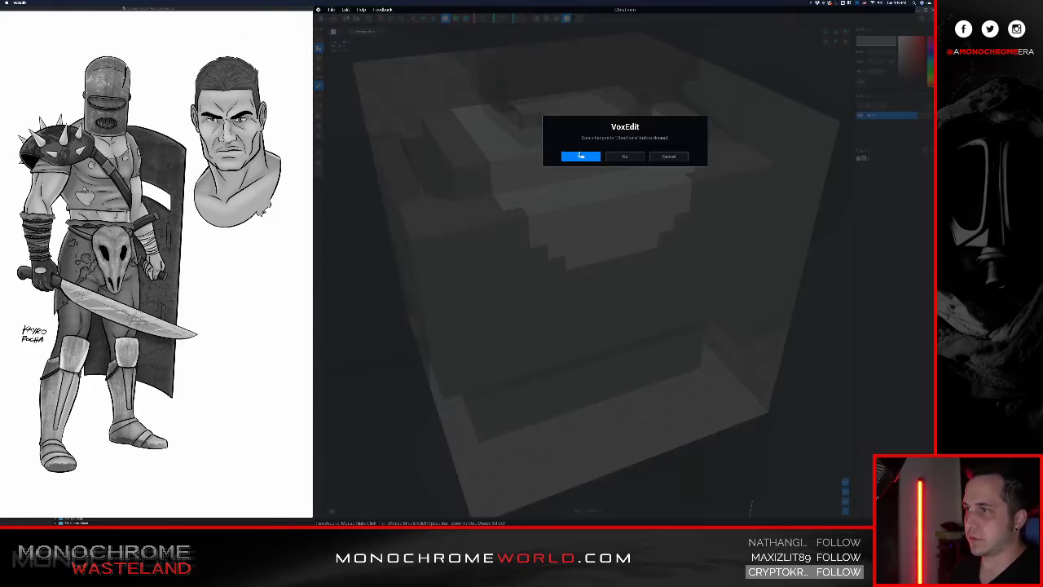
left_click(581, 156)
scroll(566, 114, "up", 5)
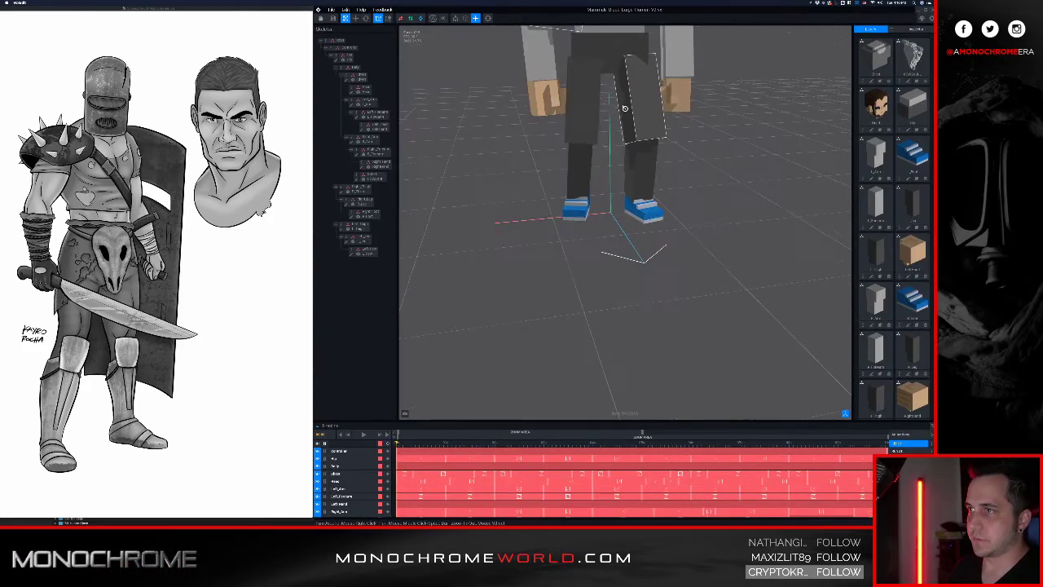
scroll(599, 92, "down", 2)
scroll(599, 92, "up", 5)
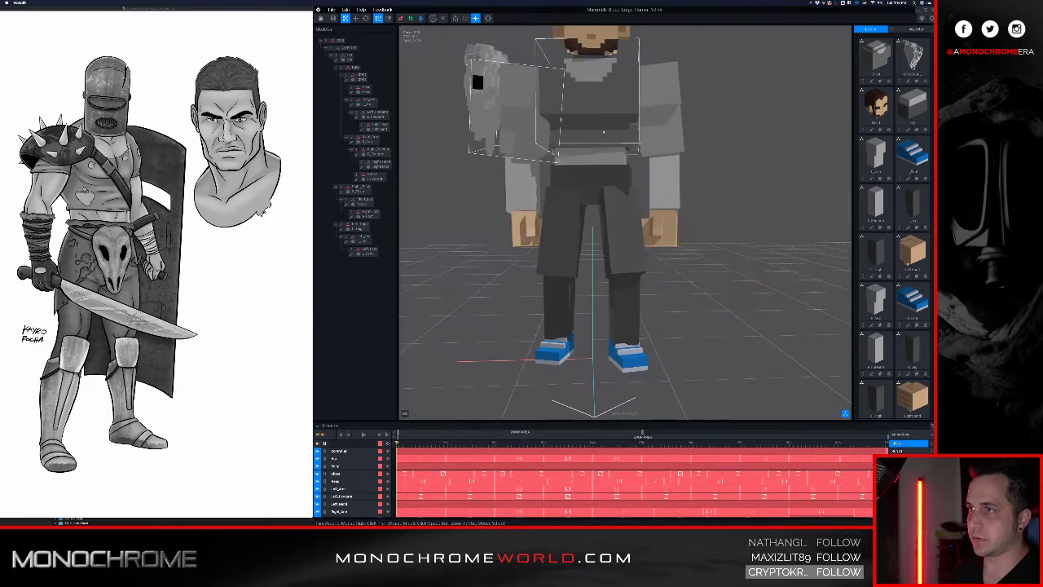
- Open the character's hip part, recolour the top edge of its sides with the grey swatch, and save the part
left_click(604, 201)
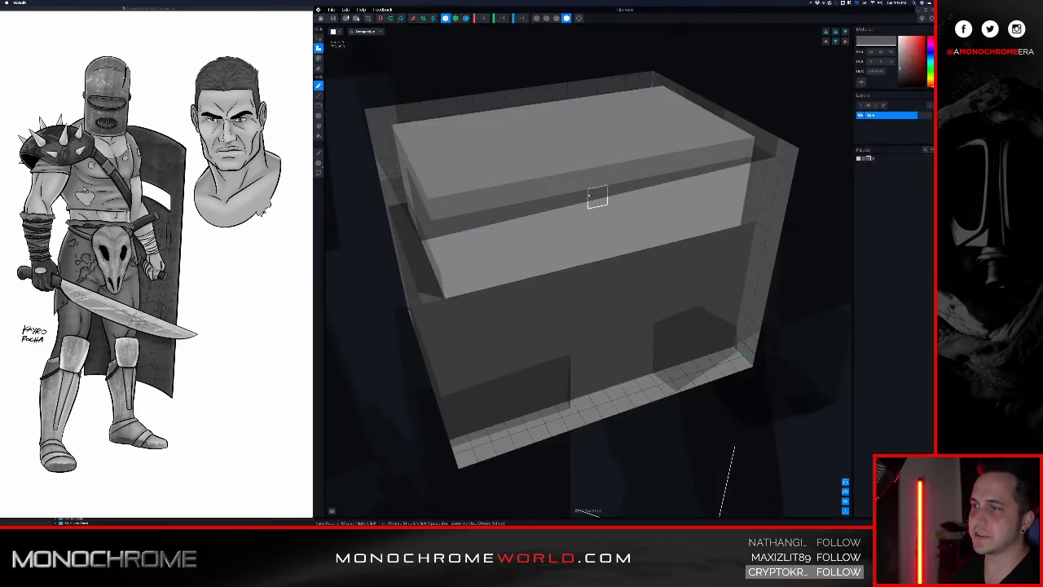
middle_click_drag(597, 196, 576, 200)
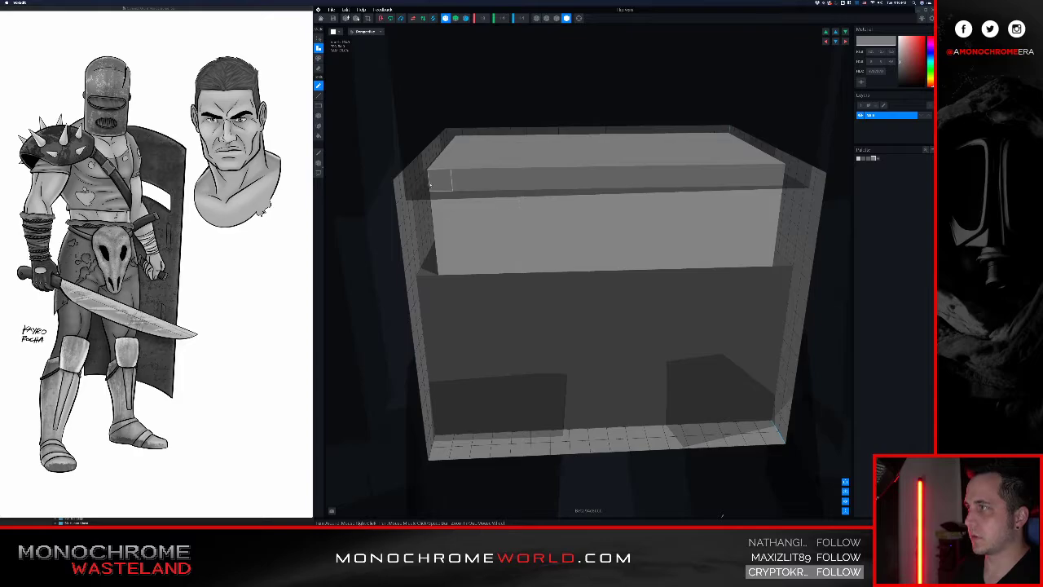
left_click_drag(440, 184, 740, 140)
right_click_drag(642, 178, 515, 210)
left_click_drag(423, 197, 736, 197)
right_click_drag(720, 196, 531, 285)
scroll(498, 292, "down", 5)
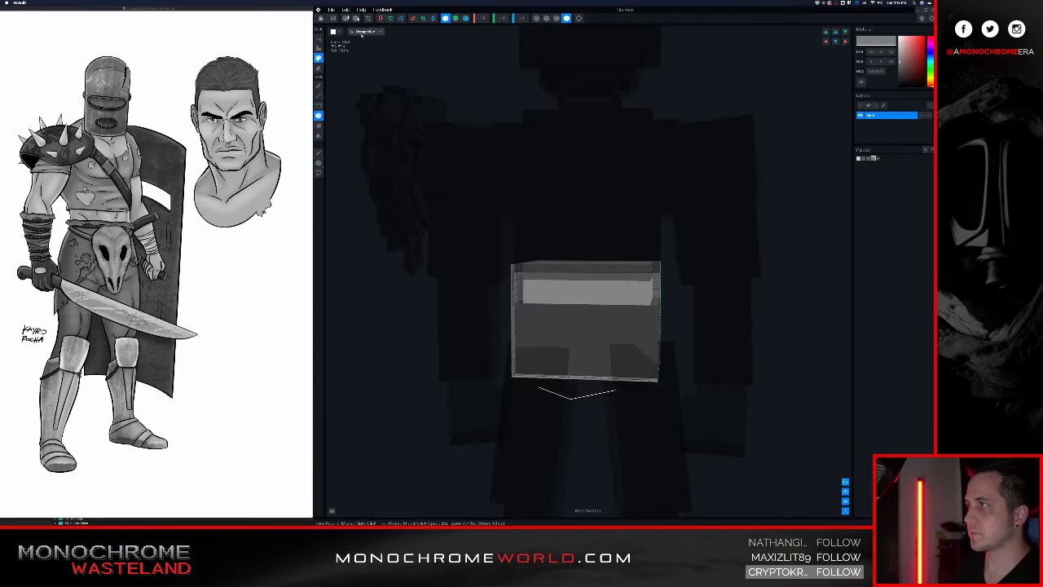
left_click(379, 31)
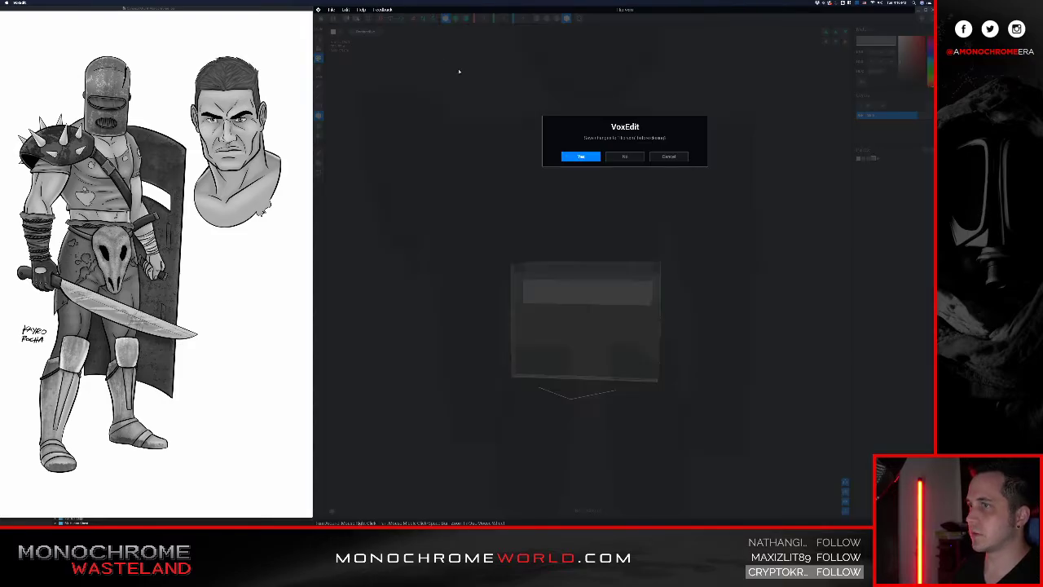
left_click(580, 156)
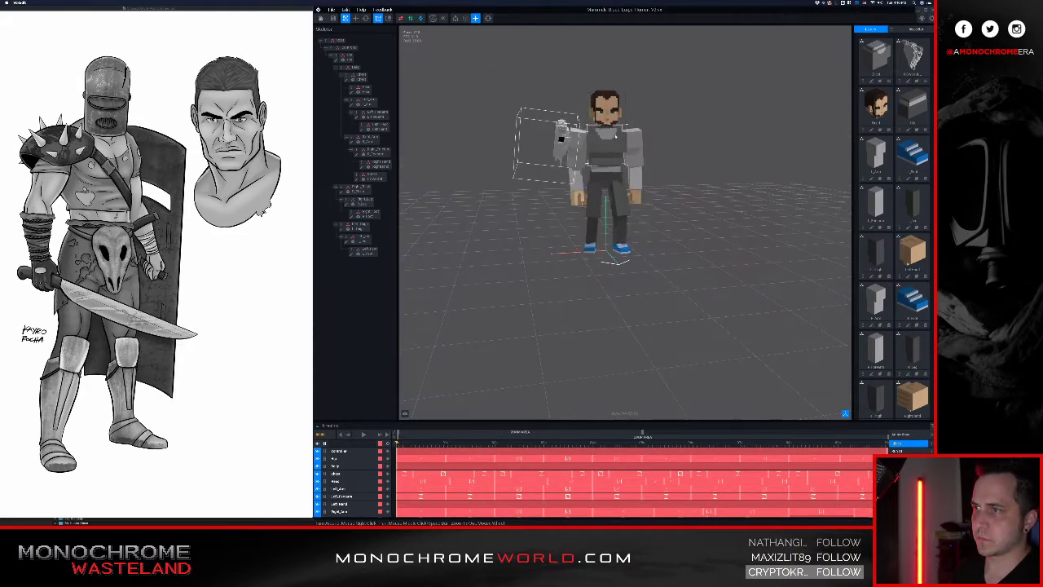
- Open the character's left upper arm part and set the paint colour to the shirt's grey
scroll(617, 137, "up", 5)
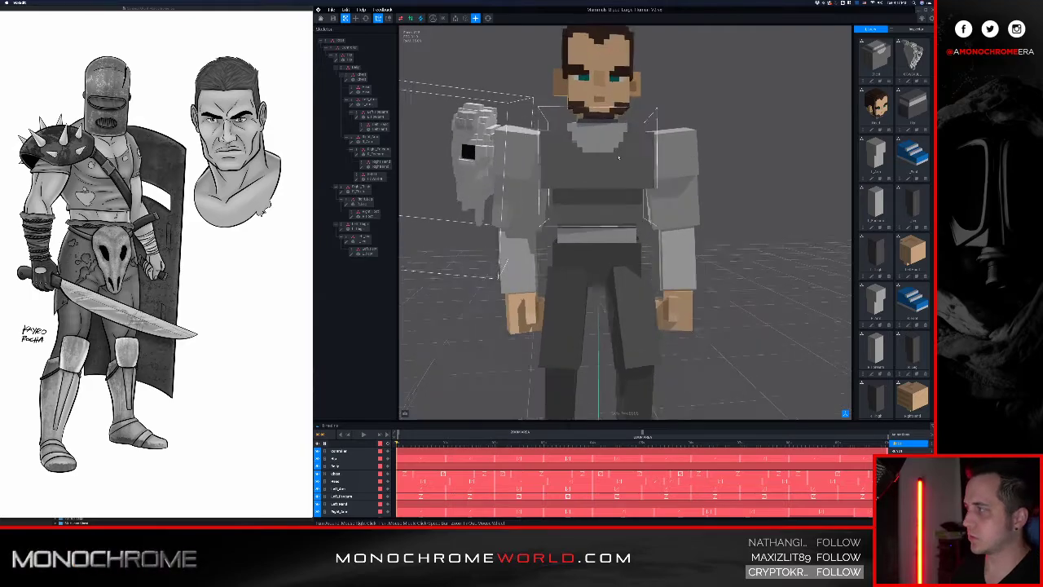
scroll(618, 156, "up", 2)
scroll(598, 197, "down", 2)
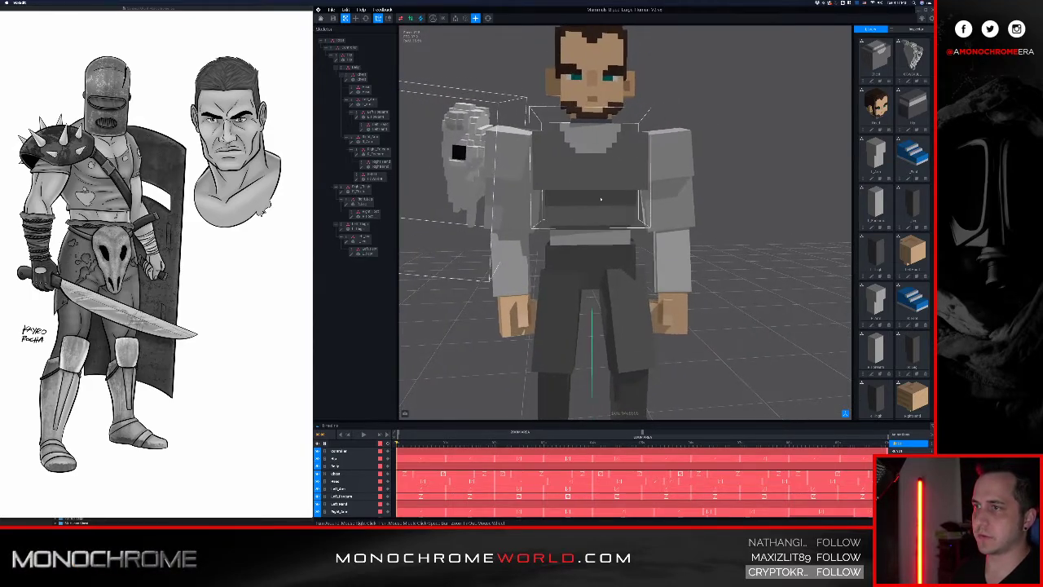
middle_click_drag(598, 190, 575, 198)
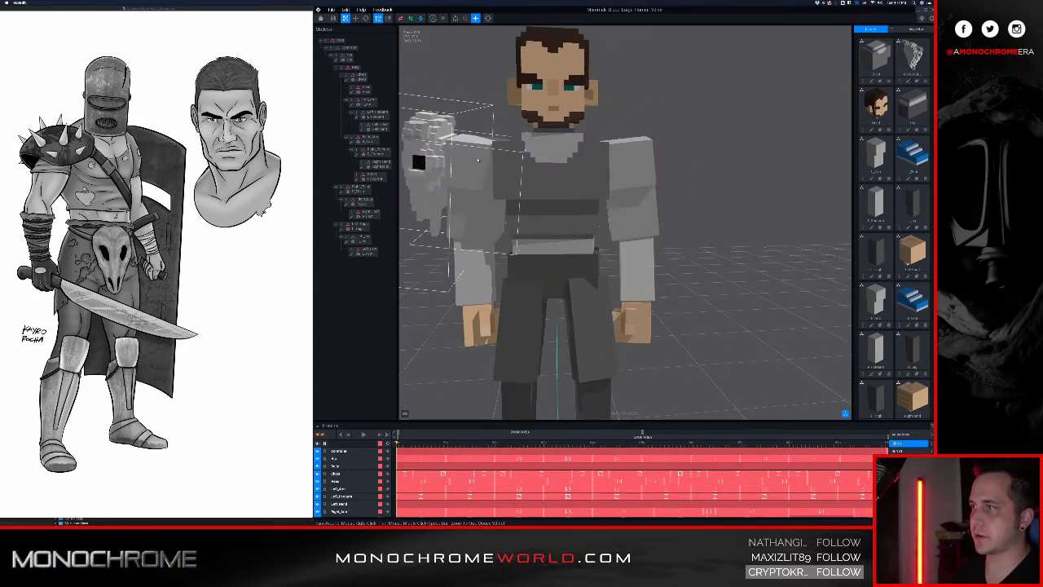
left_click(628, 164)
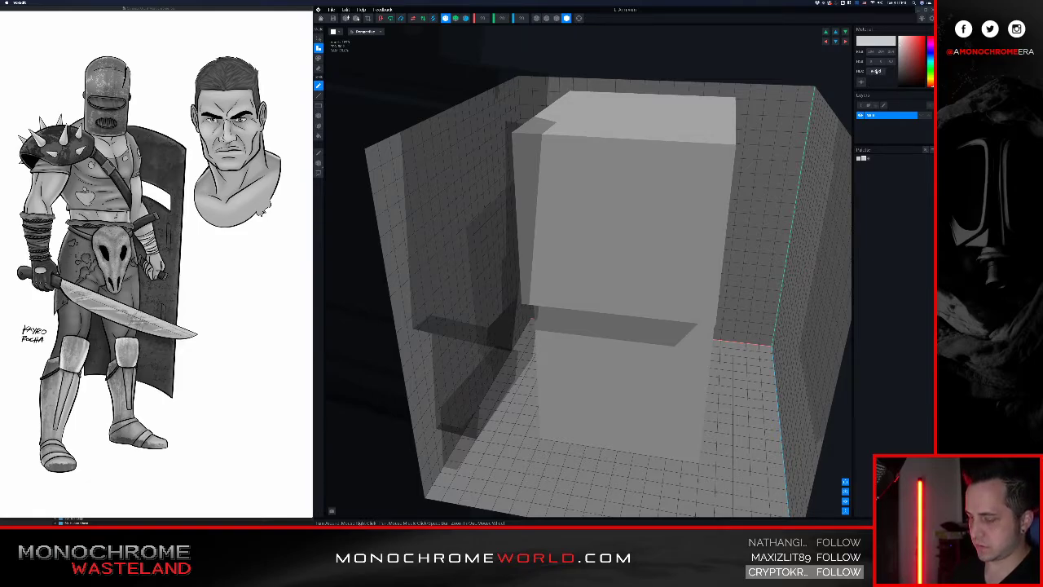
type("7d")
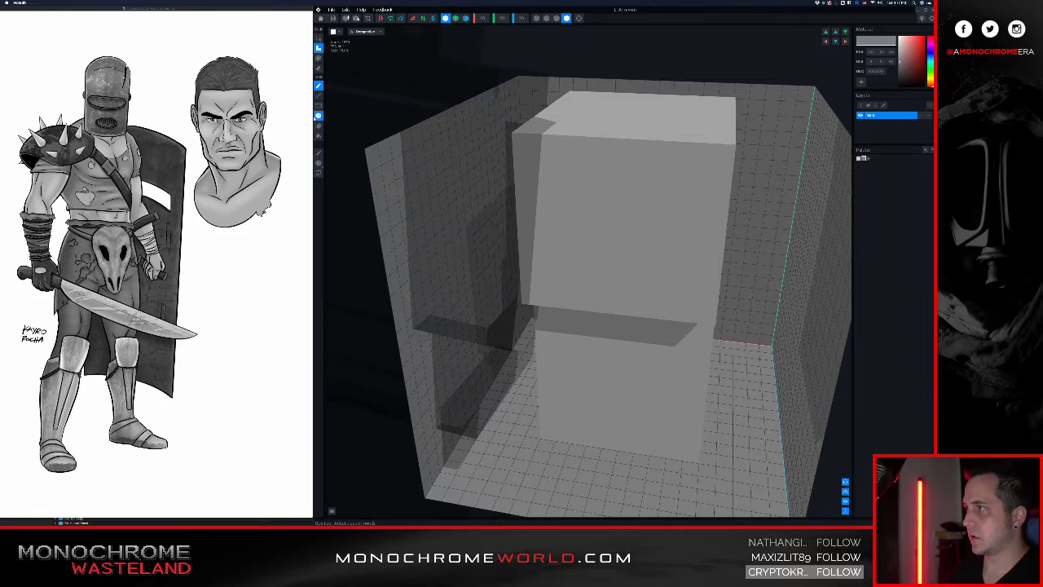
- Box-paint the upper two thirds of the left upper arm grey on its sides to form a short sleeve
left_click(319, 58)
mouse_move(524, 114)
right_mouse_down()
mouse_move(584, 160)
mouse_move(585, 232)
mouse_move(460, 227)
mouse_move(484, 210)
mouse_move(511, 229)
right_mouse_up()
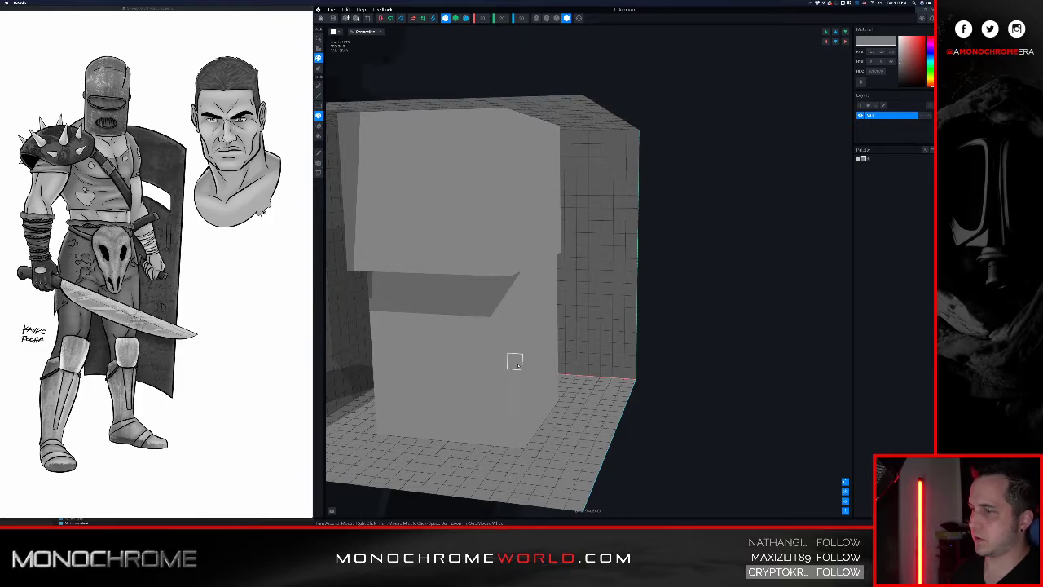
left_click_drag(520, 365, 347, 121)
right_click_drag(571, 194, 524, 189)
left_click_drag(531, 123, 703, 367)
right_click_drag(685, 312, 663, 298)
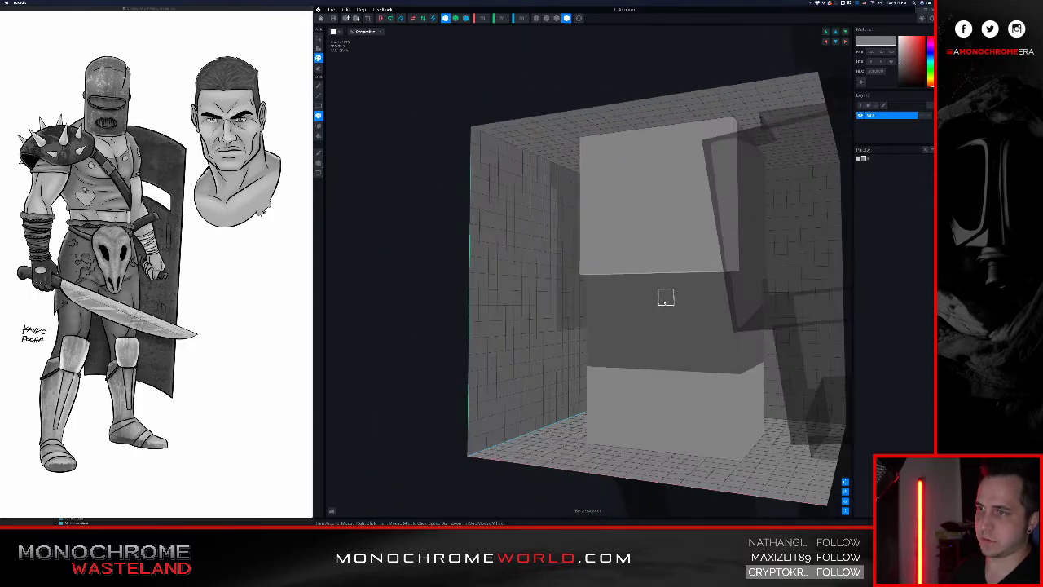
middle_click_drag(664, 299, 652, 310)
left_click_drag(495, 326, 684, 160)
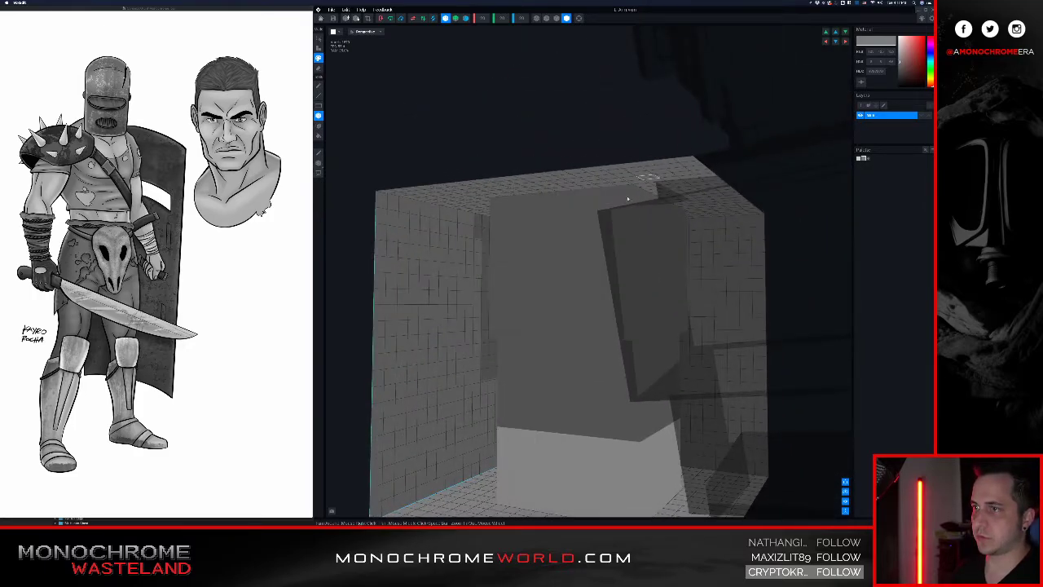
right_click_drag(644, 179, 606, 250)
- Check the grey sleeve in the voxel editor, save the left upper arm, and return to the character
right_click_drag(567, 202, 584, 233)
scroll(594, 253, "down", 4)
scroll(584, 233, "down", 4)
middle_click_drag(584, 233, 608, 249)
middle_click_drag(497, 171, 576, 216)
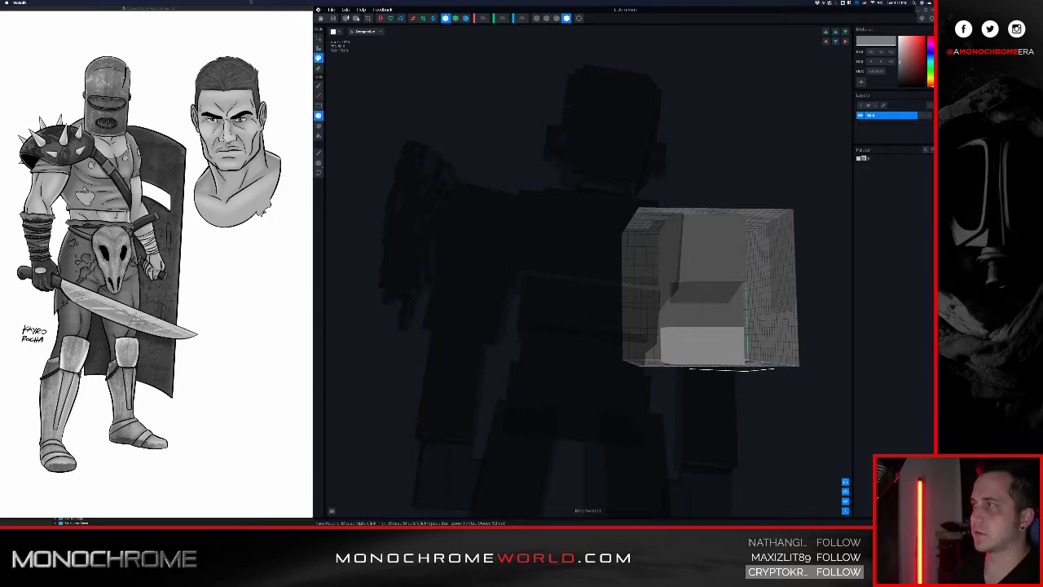
left_click(321, 18)
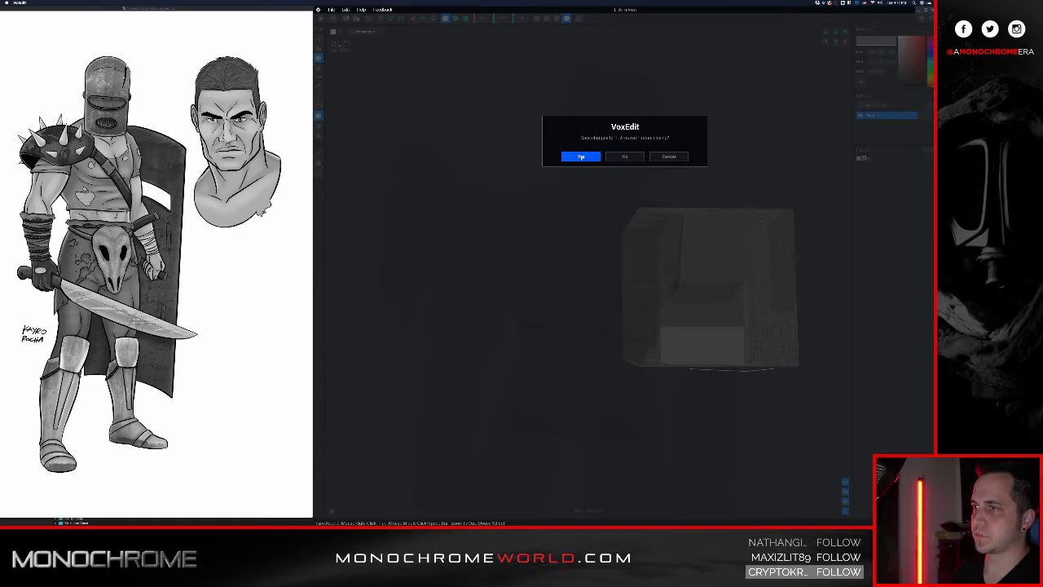
left_click(580, 157)
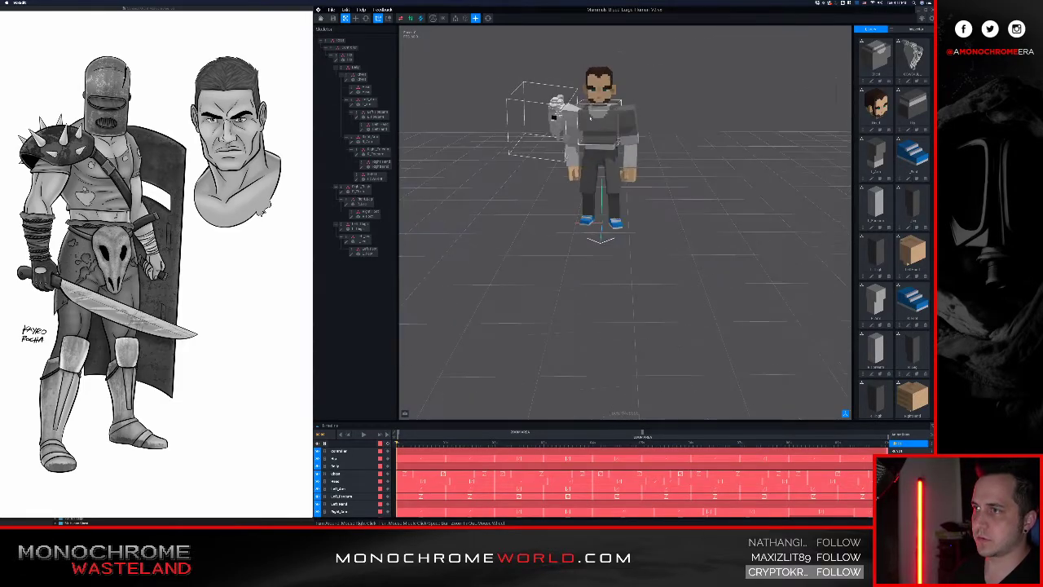
- Open the character's right upper arm part and set the paint colour to #7d7d7d
right_click_drag(590, 118, 554, 141)
scroll(554, 141, "up", 5)
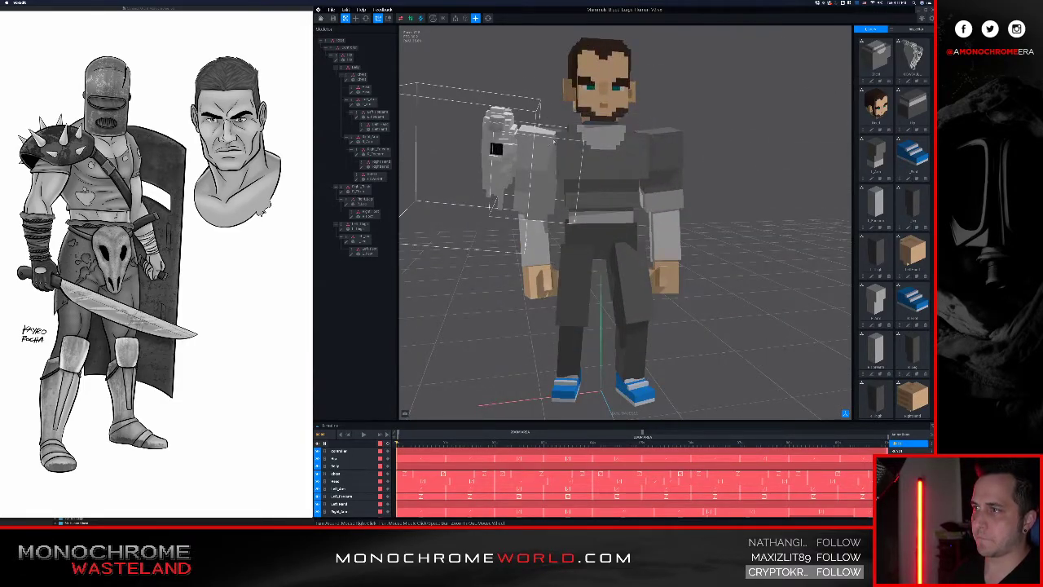
left_click(363, 141)
double_click(352, 143)
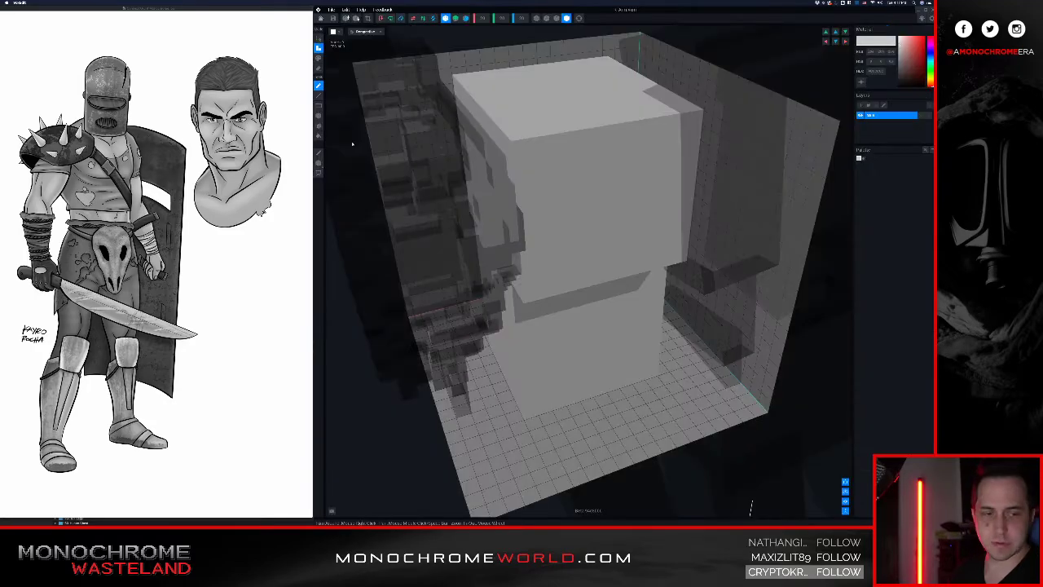
right_click_drag(654, 195, 896, 136)
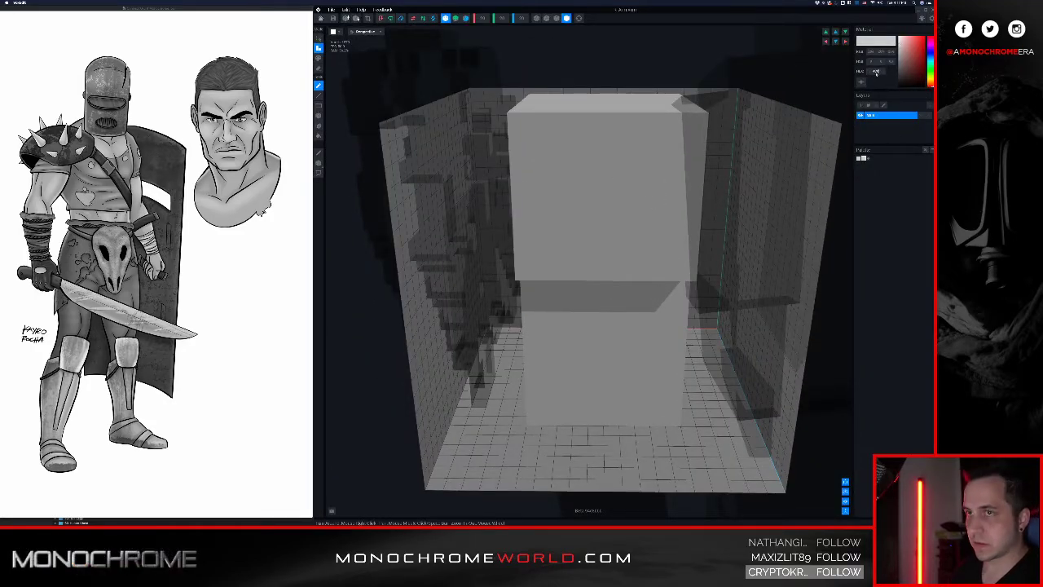
type("#7d7d7d")
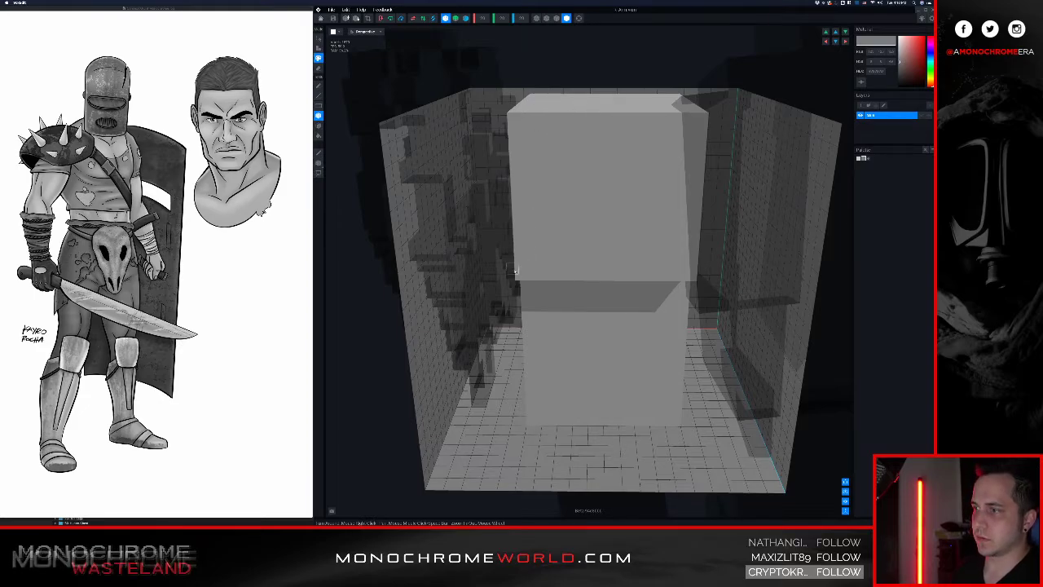
- Box-paint the upper two thirds of the right upper arm grey on its sides to match the left sleeve
left_click_drag(522, 273, 687, 97)
right_click_drag(603, 138, 635, 173)
scroll(584, 163, "up", 3)
mouse_move(629, 172)
left_mouse_down()
mouse_move(608, 188)
mouse_move(607, 216)
mouse_move(586, 218)
mouse_move(598, 231)
mouse_move(466, 247)
left_mouse_up()
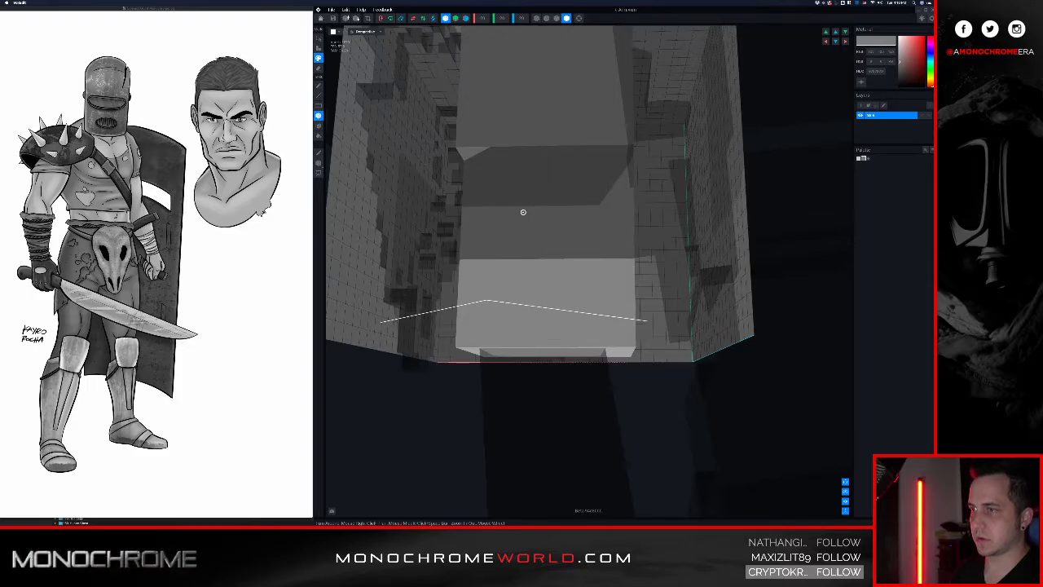
right_click_drag(523, 212, 513, 207)
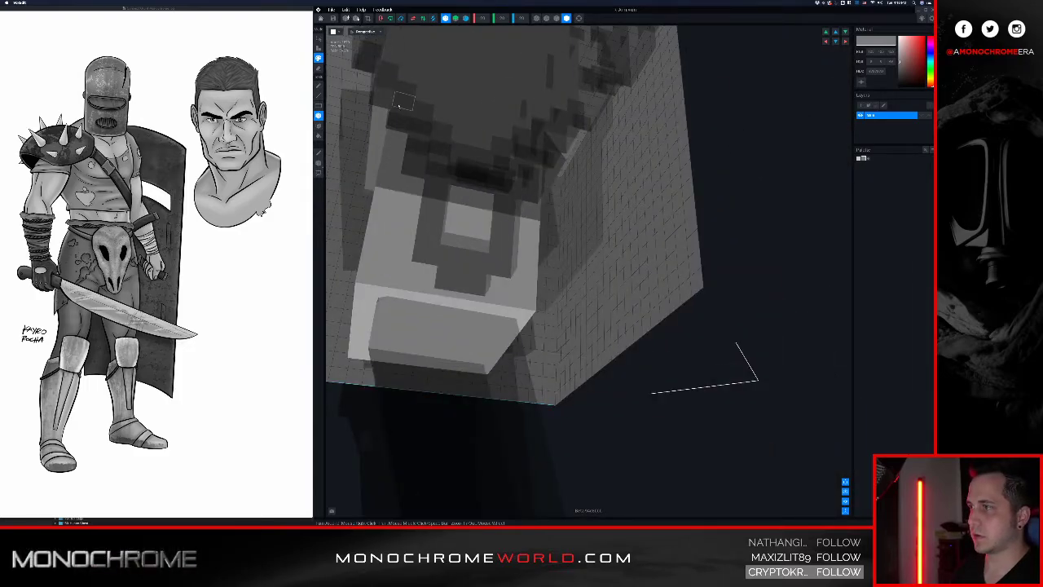
right_click_drag(399, 105, 475, 116)
left_click_drag(580, 164, 727, 244)
- Check the right sleeve's painted sides, save the part, and return to the character
scroll(707, 198, "down", 5)
scroll(652, 177, "down", 2)
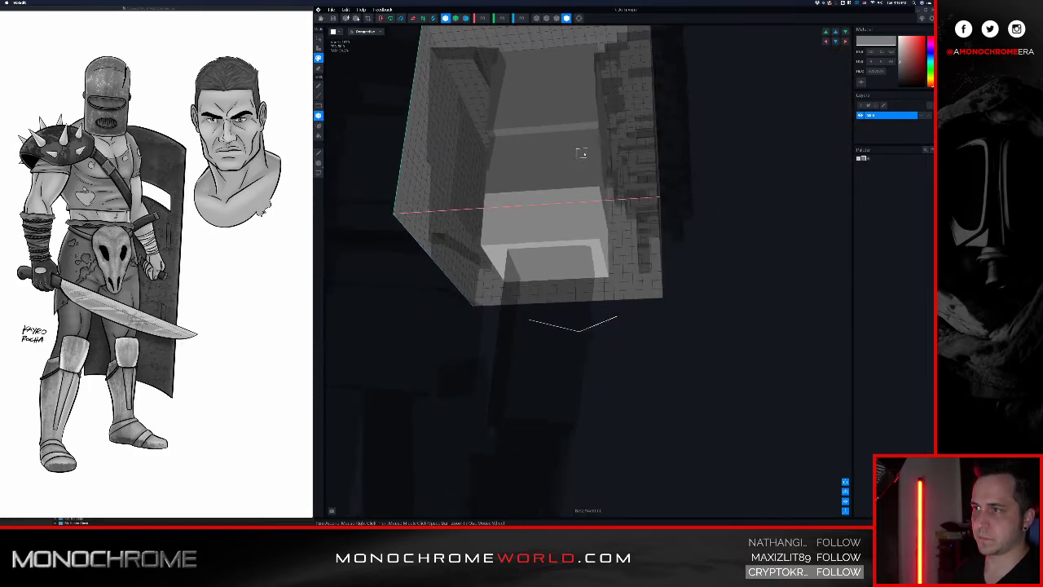
right_click_drag(585, 154, 495, 101)
scroll(538, 151, "down", 4)
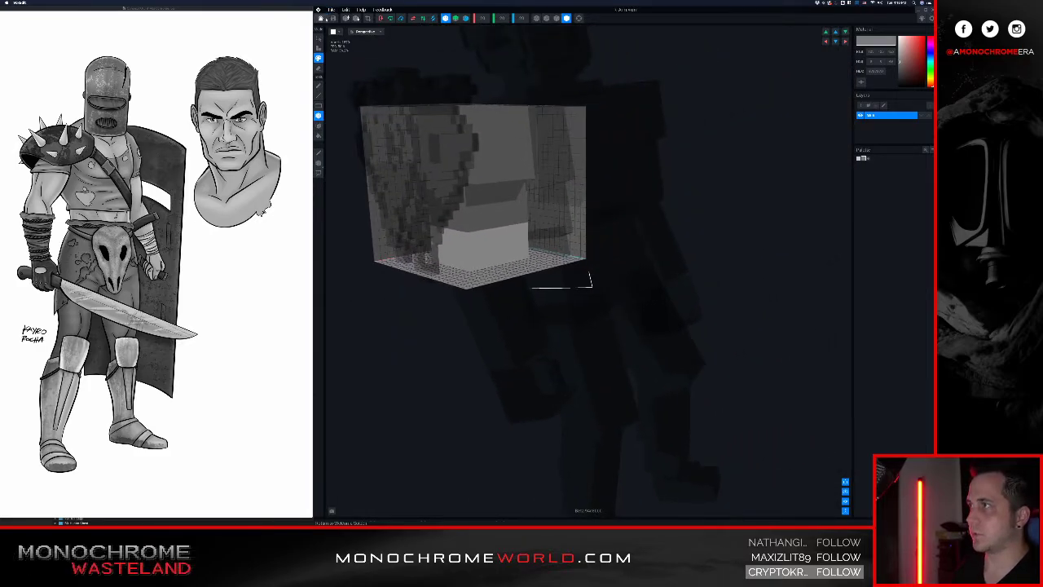
left_click(321, 18)
left_click(579, 157)
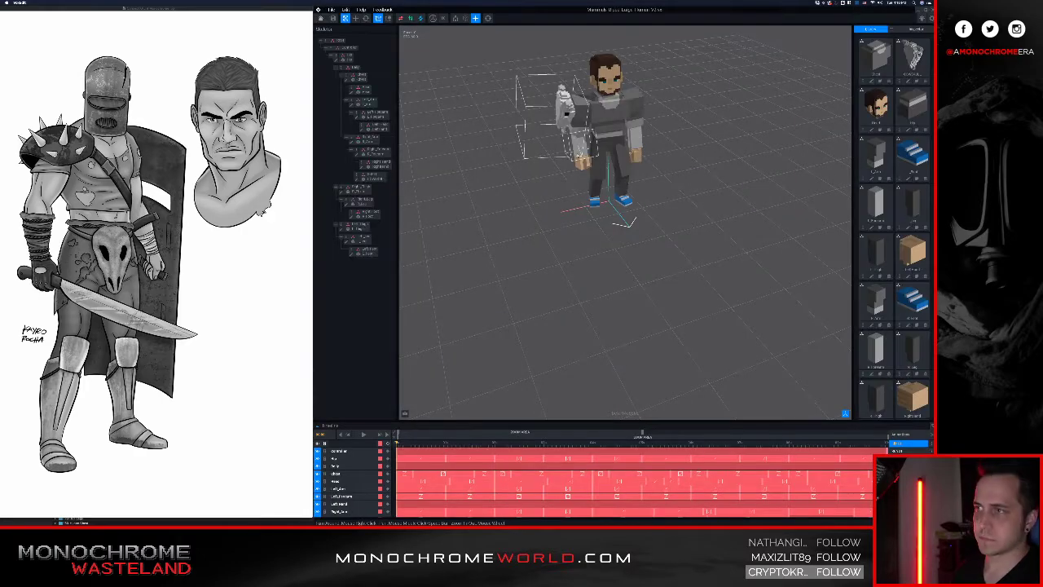
- Examine the character from the front and compare both grey sleeves with the shirt and the reference drawing
right_click_drag(596, 152, 594, 135)
middle_click_drag(594, 136, 556, 167)
mouse_move(556, 167)
right_mouse_down()
mouse_move(550, 144)
mouse_move(566, 163)
right_mouse_up()
scroll(554, 150, "up", 5)
scroll(565, 160, "up", 3)
scroll(563, 163, "down", 2)
scroll(568, 162, "down", 2)
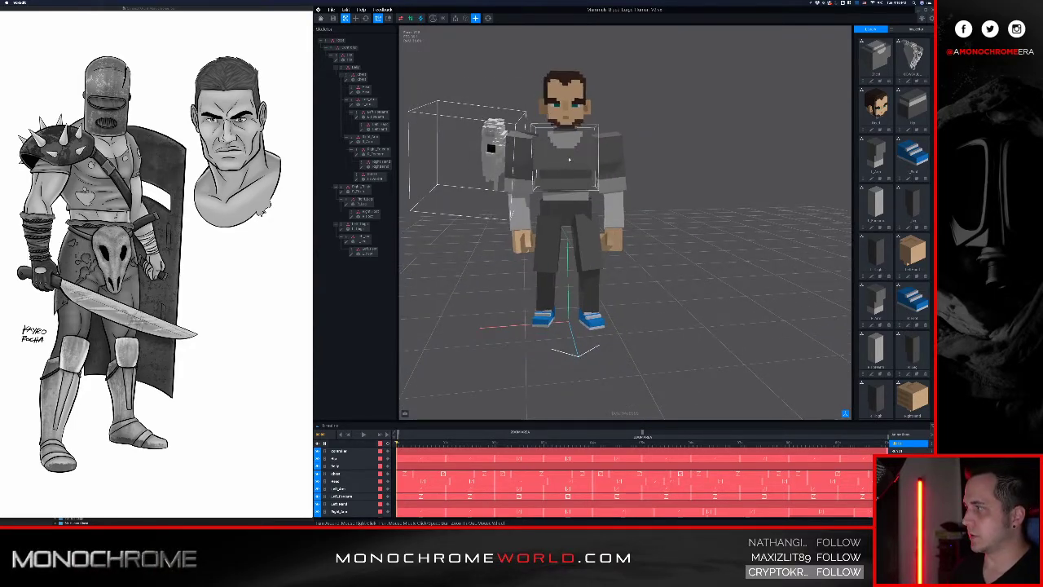
scroll(570, 160, "up", 3)
scroll(573, 156, "down", 2)
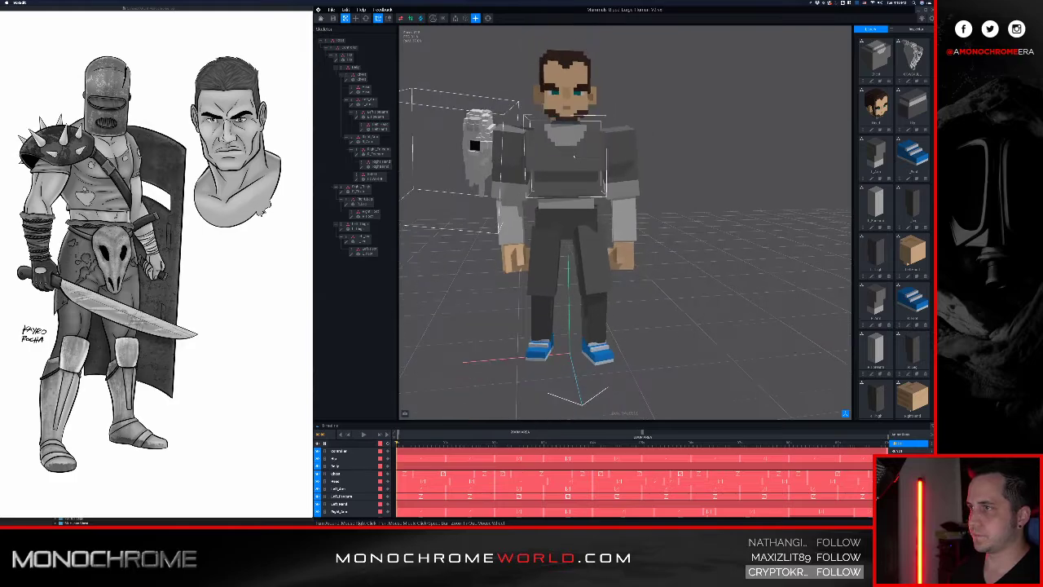
scroll(576, 157, "up", 1)
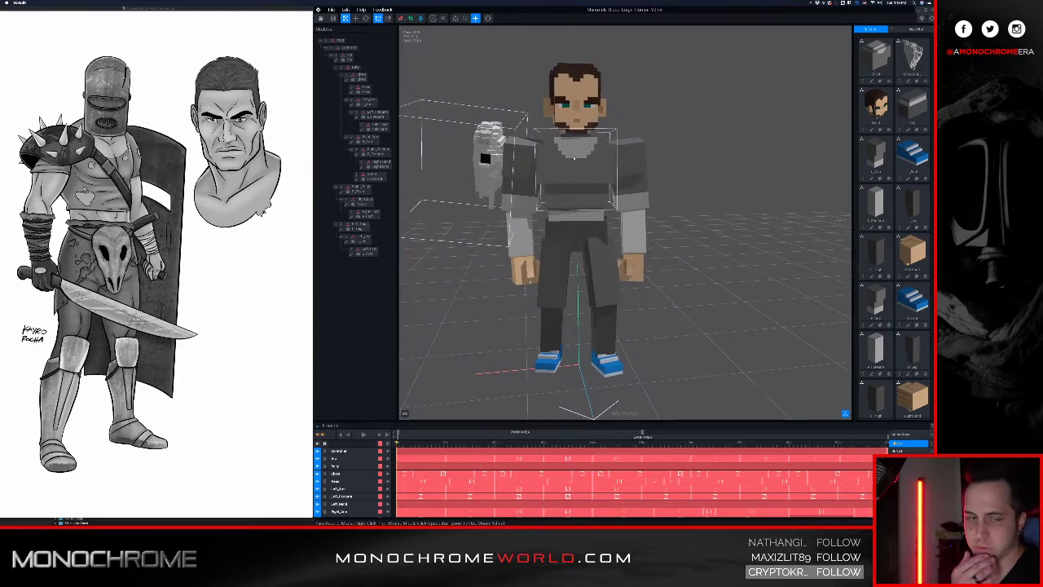
- Select the character's head and open it in the voxel editor
left_click(574, 110)
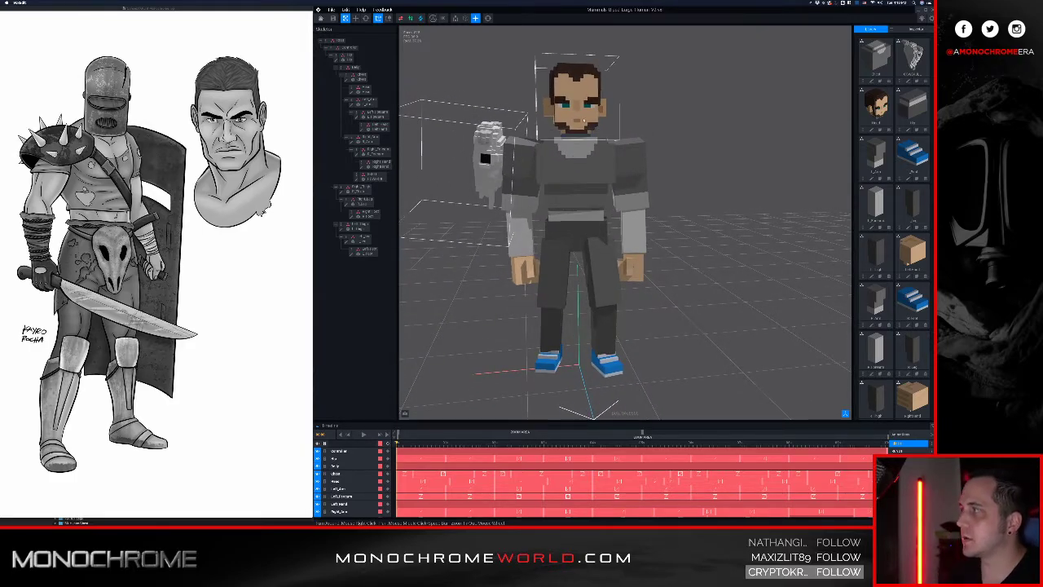
scroll(574, 110, "up", 1)
middle_click_drag(575, 110, 576, 146)
scroll(578, 145, "up", 3)
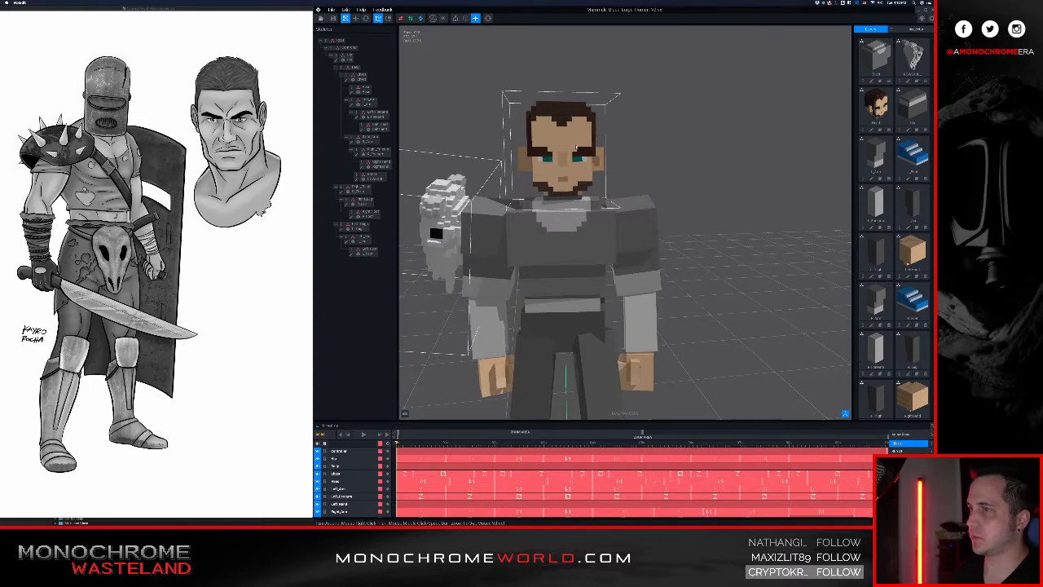
left_click(576, 147)
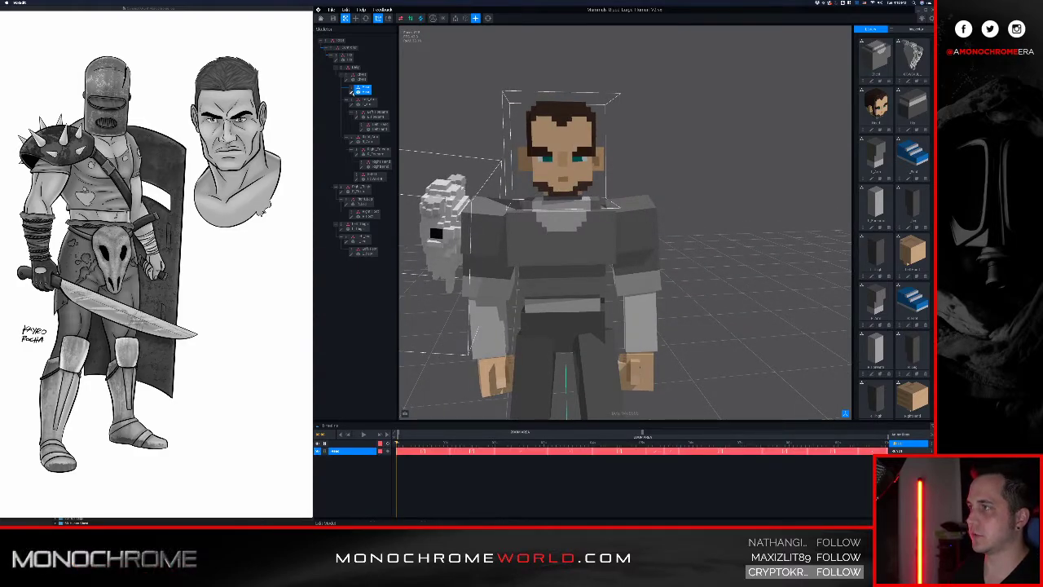
double_click(576, 146)
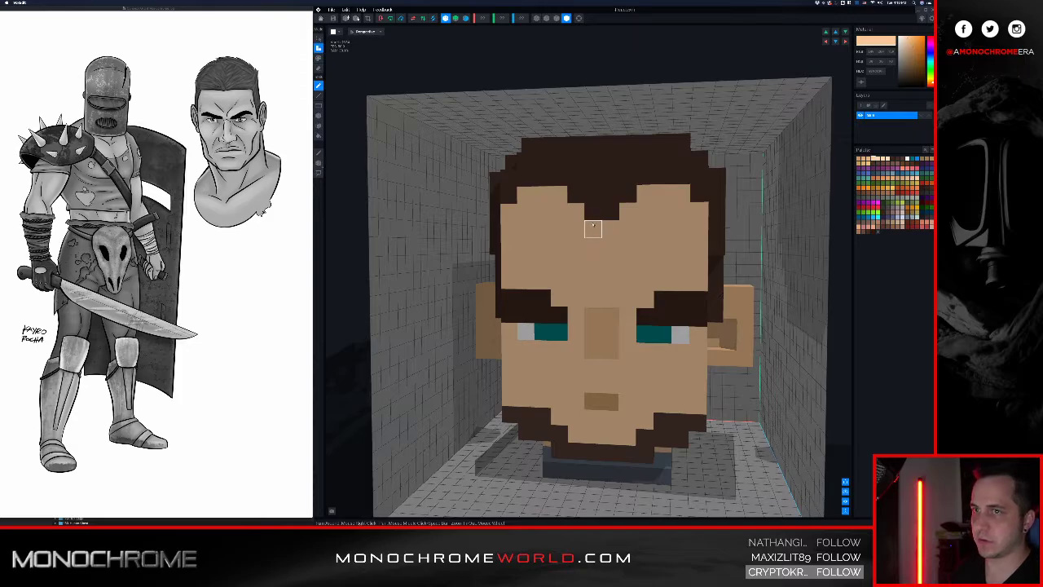
- Remove the unused colours from the head's palette and undo the pair of tan voxels added to the forehead
left_click(927, 149)
left_click(914, 168)
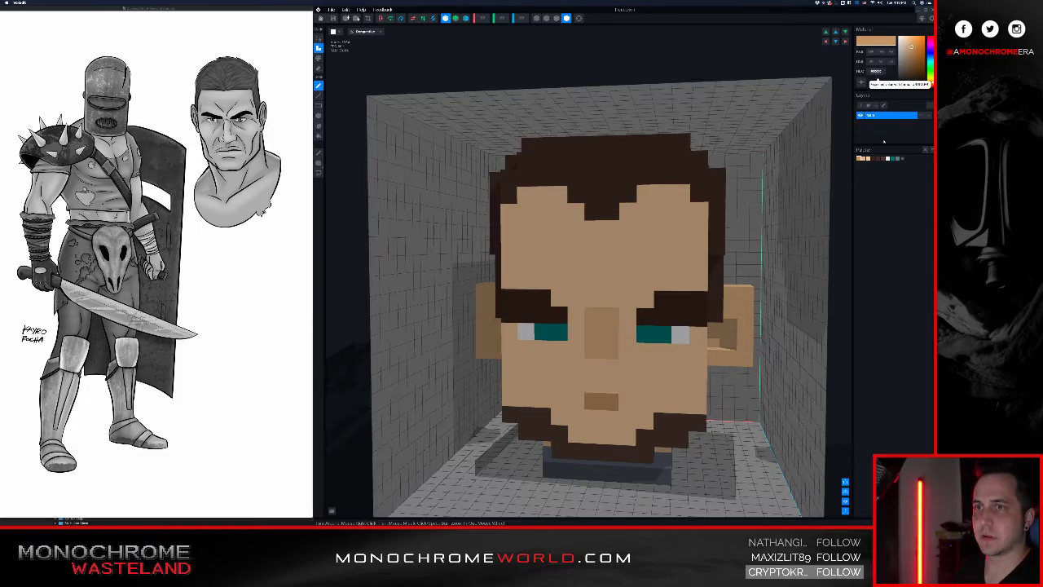
left_click(682, 264)
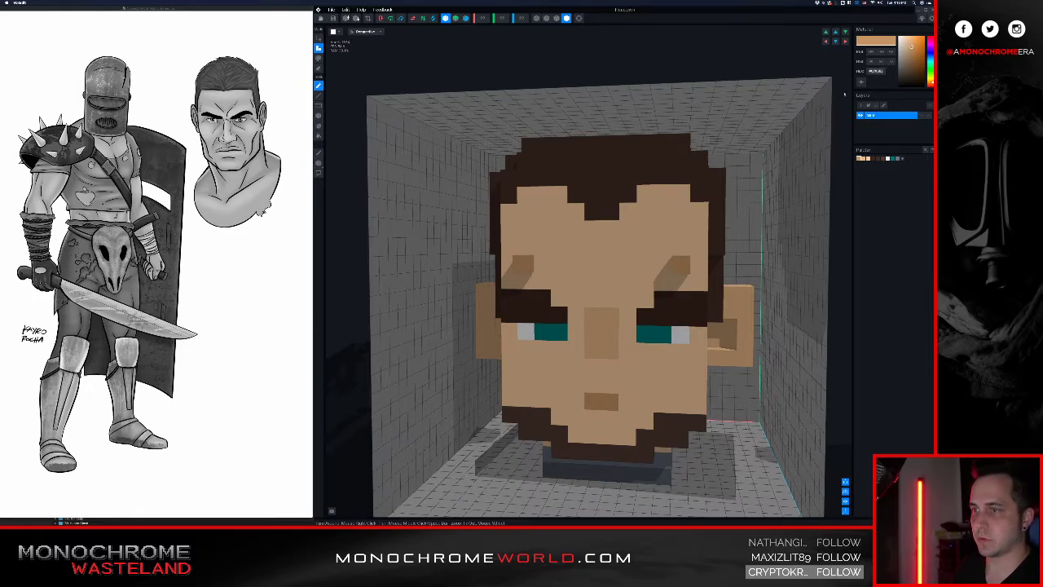
key("ctrl+z")
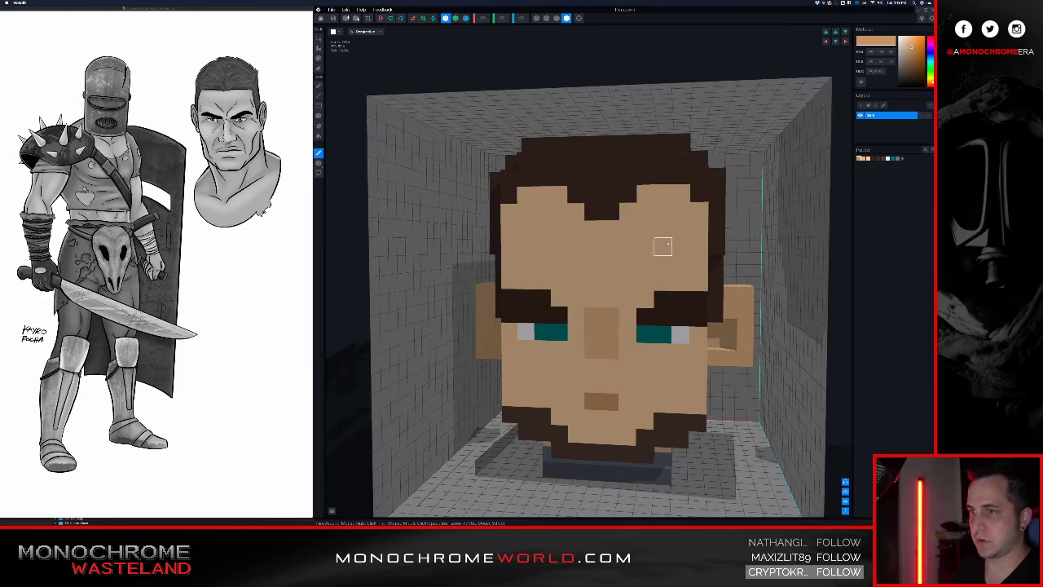
- Recolour the head's skin light grey and the nose and ears a slightly darker grey
left_click(663, 246, "ctrl")
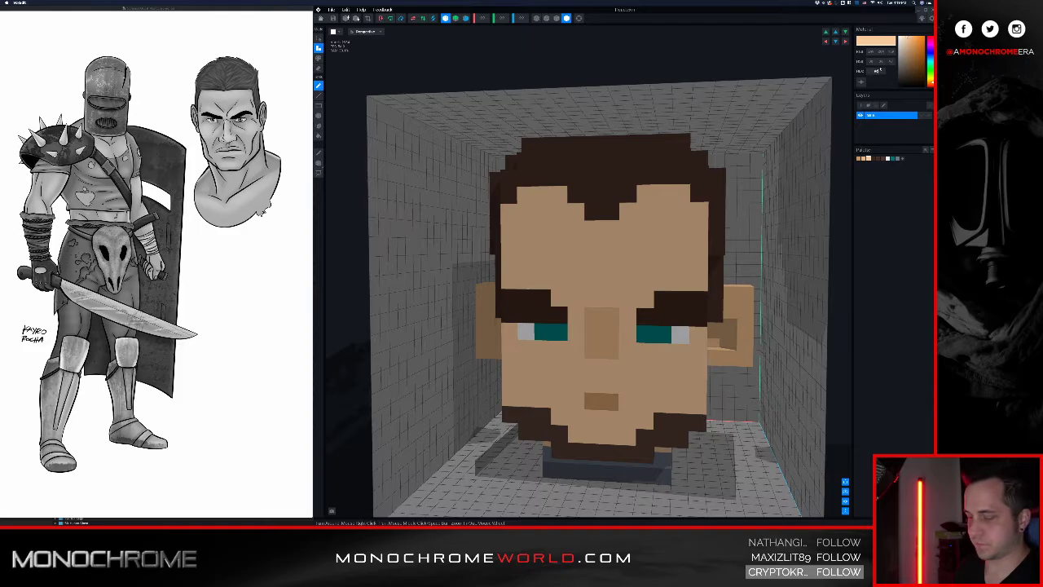
key("Return")
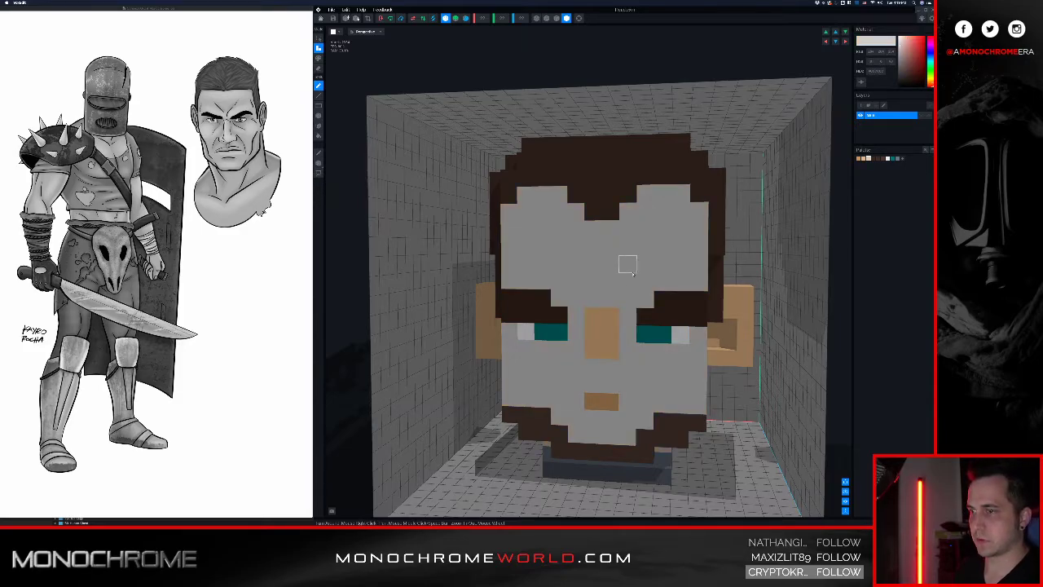
left_click(610, 316, "ctrl")
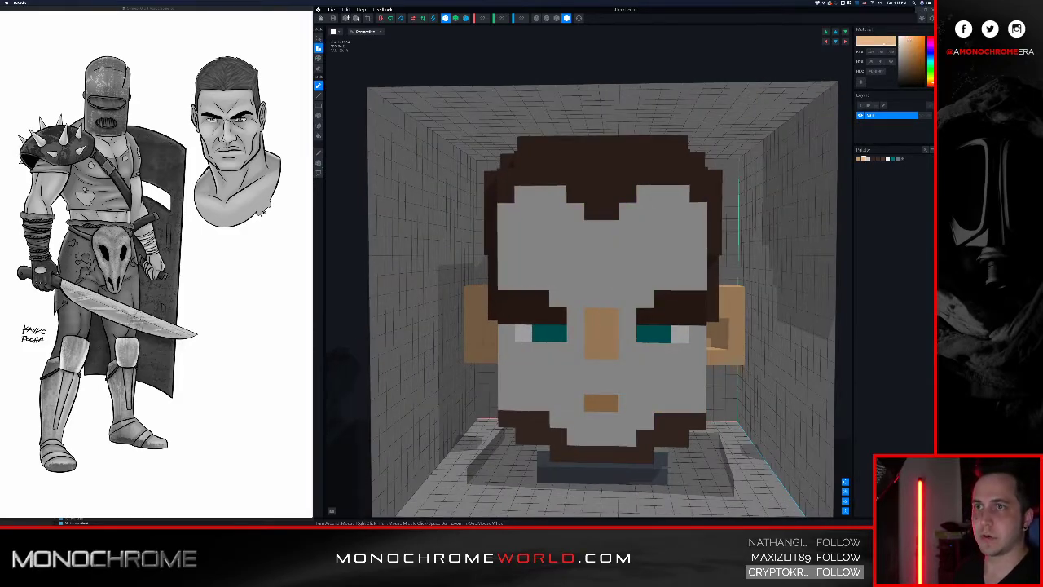
left_click_drag(908, 43, 889, 51)
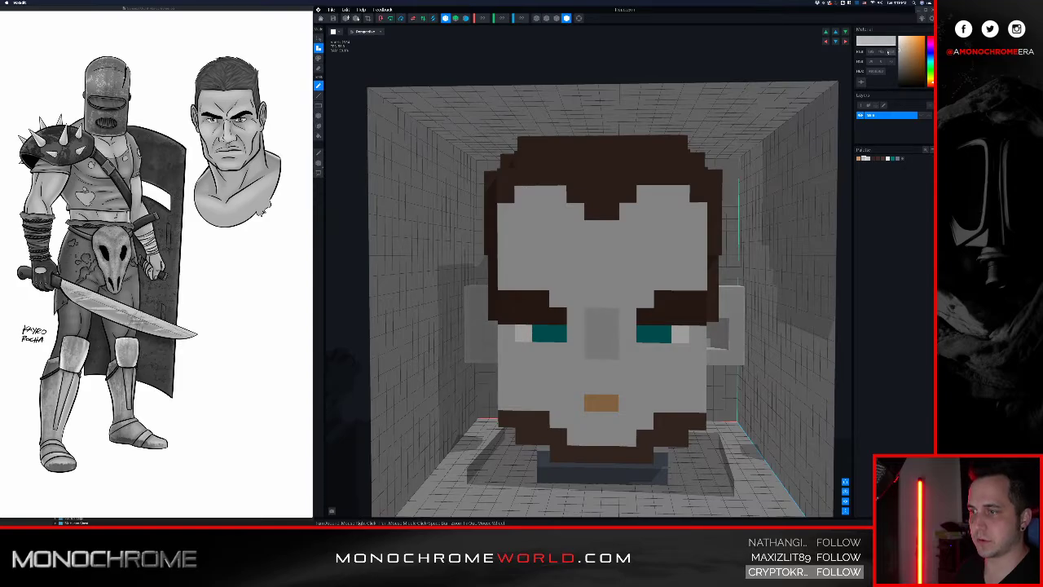
- Erase the outermost voxels of the ears so they protrude less from the head
key("e")
left_click_drag(736, 293, 735, 357)
middle_click_drag(703, 318, 670, 299)
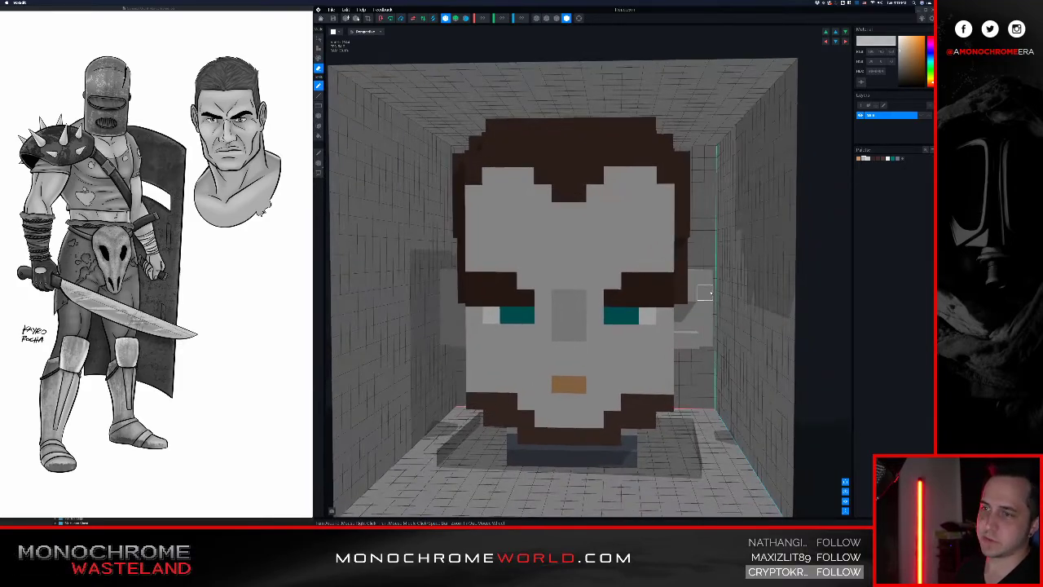
left_click_drag(708, 278, 709, 303)
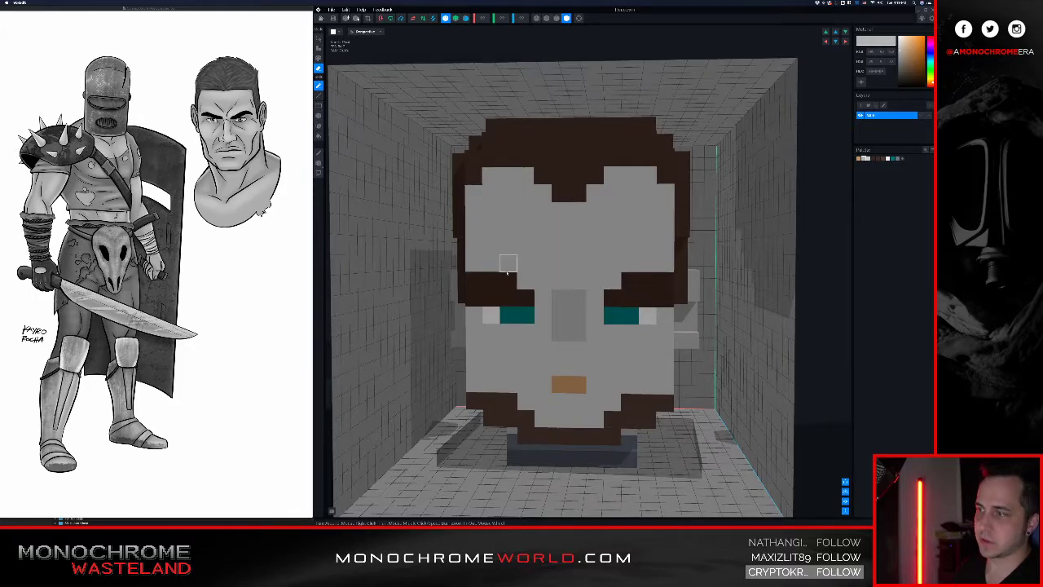
right_click_drag(507, 267, 504, 264)
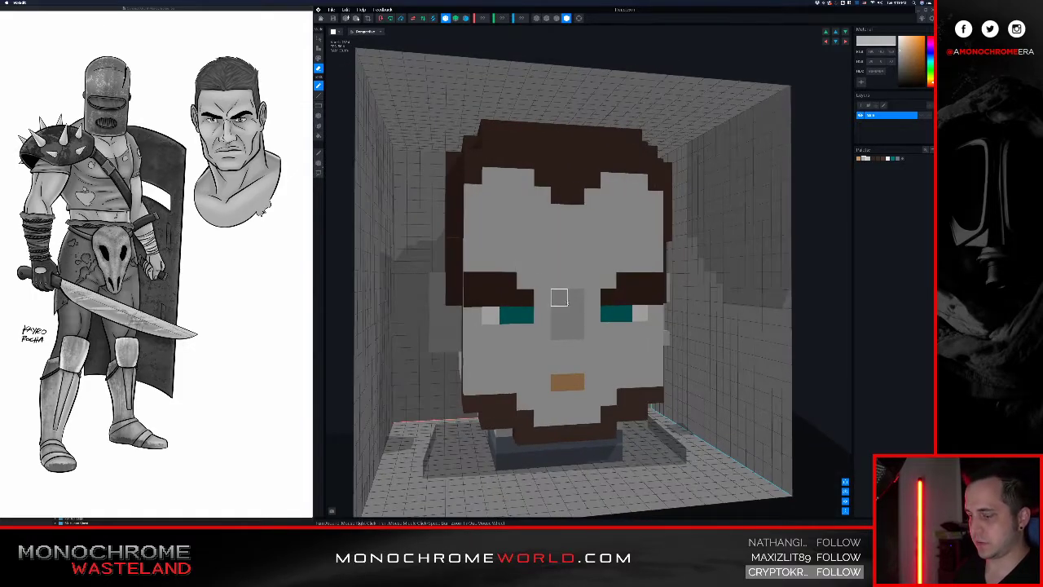
- Recolour the mouth mid-grey and paint over the front of the chin beard with the face's light grey
left_click(569, 382, "alt")
left_click_drag(924, 42, 895, 53)
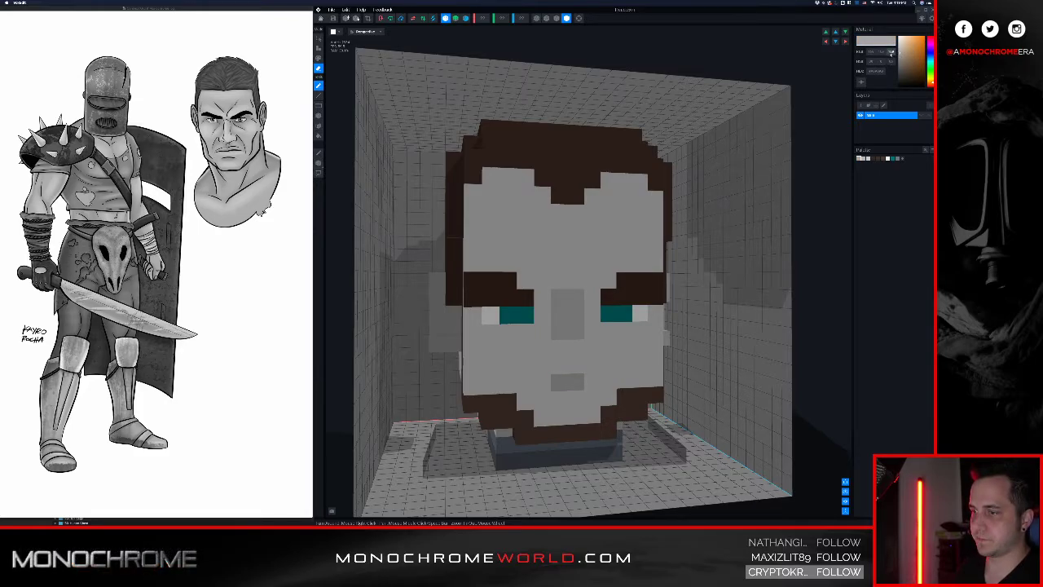
left_click(607, 347, "alt")
key("g")
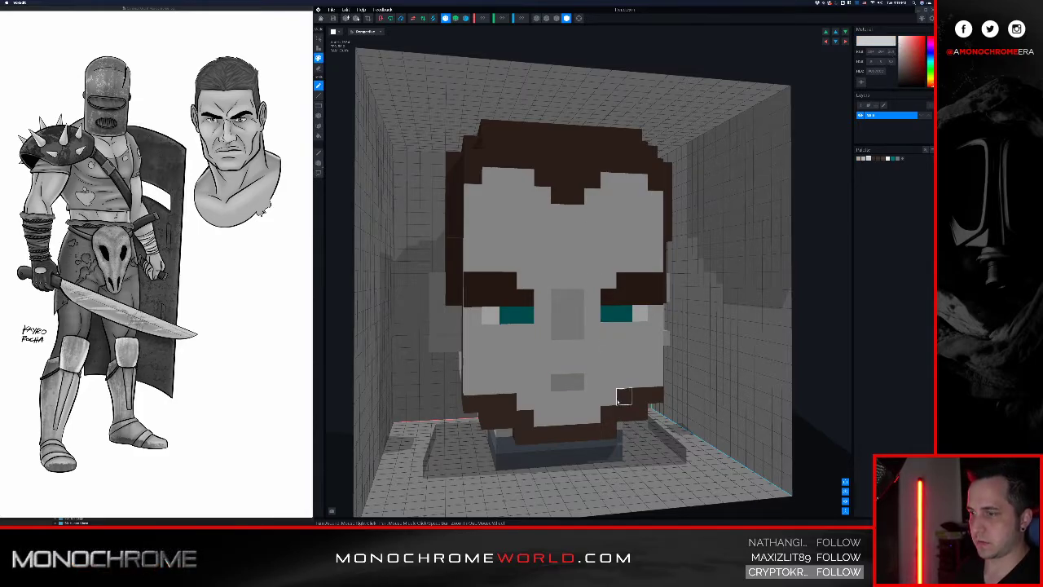
mouse_move(625, 396)
left_mouse_down()
mouse_move(655, 394)
mouse_move(610, 416)
mouse_move(609, 431)
mouse_move(544, 436)
left_mouse_up()
left_click(610, 418)
mouse_move(544, 436)
right_mouse_down()
mouse_move(514, 410)
mouse_move(533, 421)
right_mouse_up()
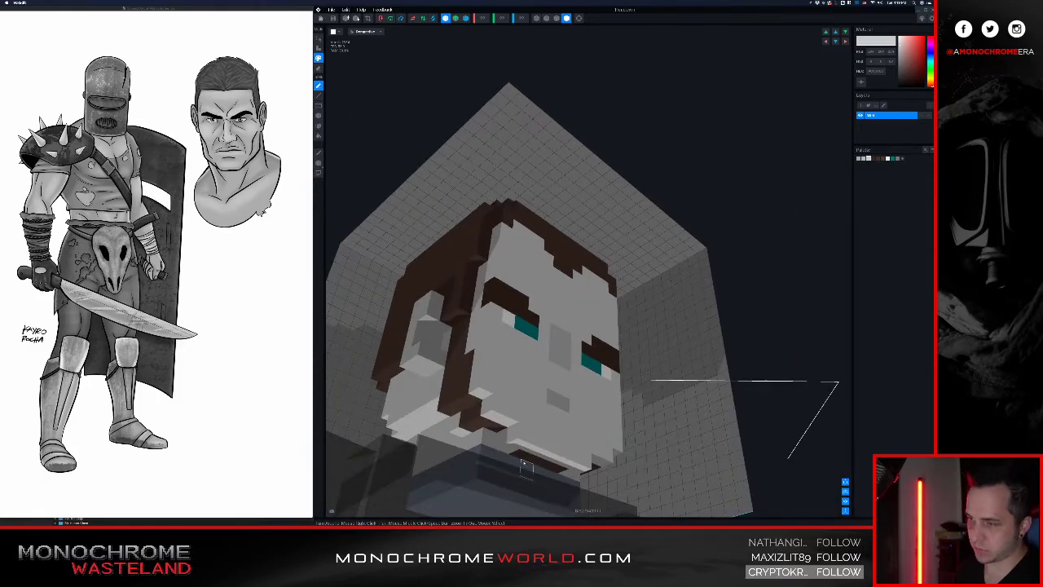
- Paint over the remaining brown beard along the jaw and cheek in the face's light grey
right_click_drag(522, 456, 480, 415)
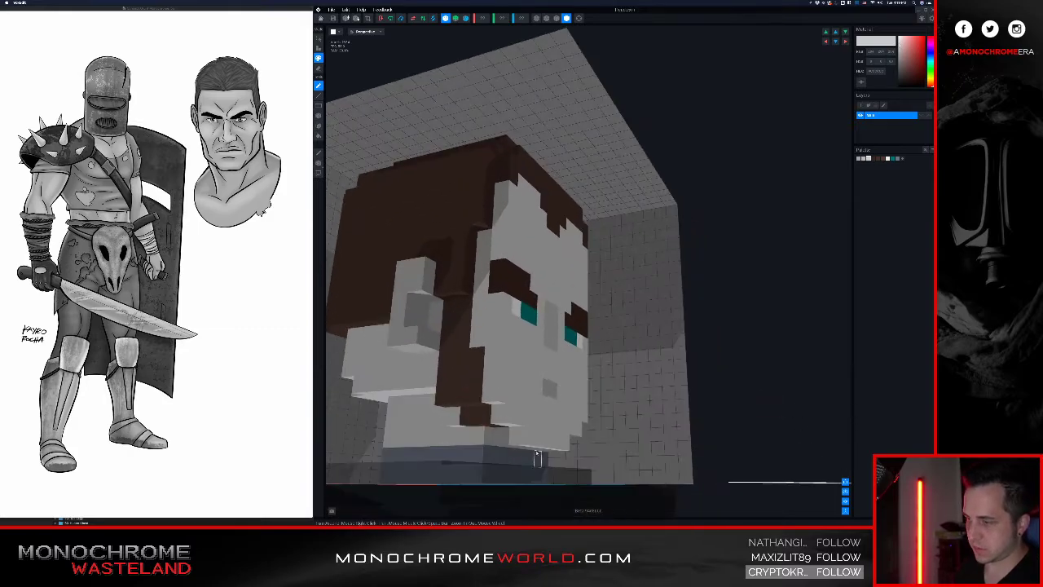
left_click_drag(493, 416, 466, 419)
right_click_drag(463, 425, 475, 415)
mouse_move(474, 416)
left_mouse_down()
mouse_move(481, 392)
mouse_move(456, 362)
mouse_move(483, 372)
left_mouse_up()
right_click_drag(483, 372, 453, 355)
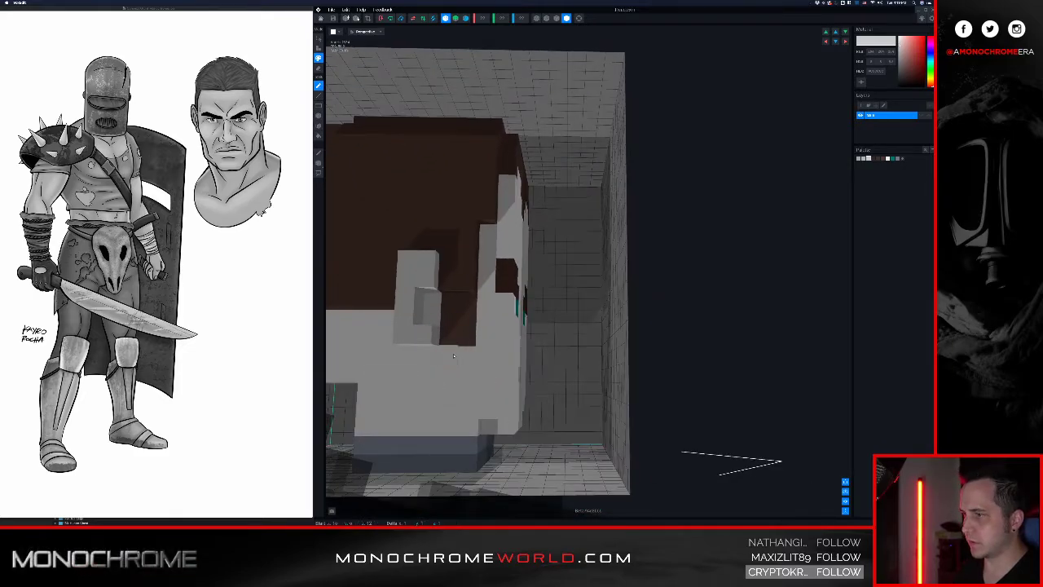
key("1")
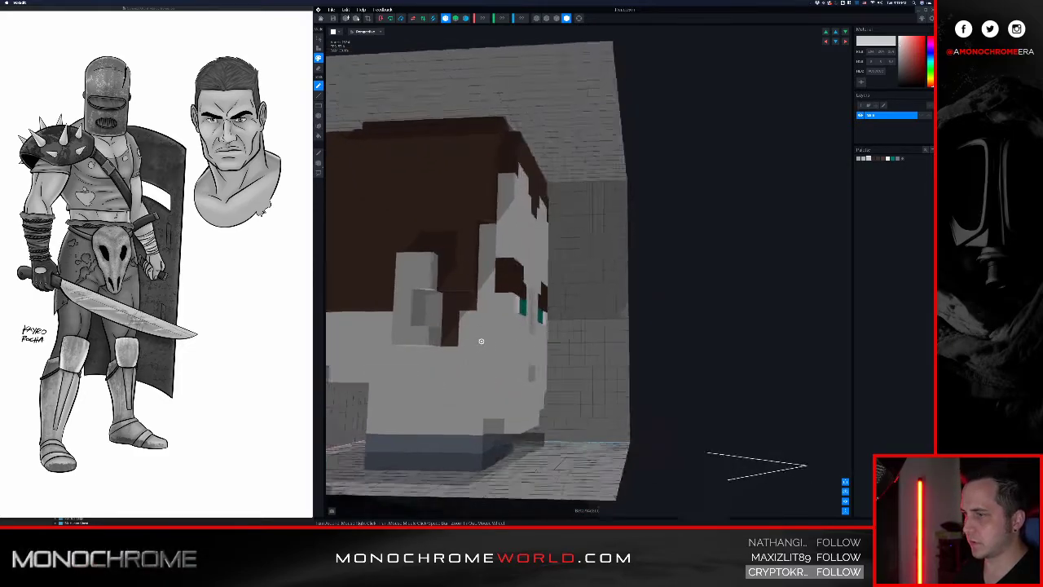
- Recolour the teal irises of both eyes mid-grey
right_click_drag(481, 341, 528, 263)
key("1")
scroll(521, 318, "up", 3)
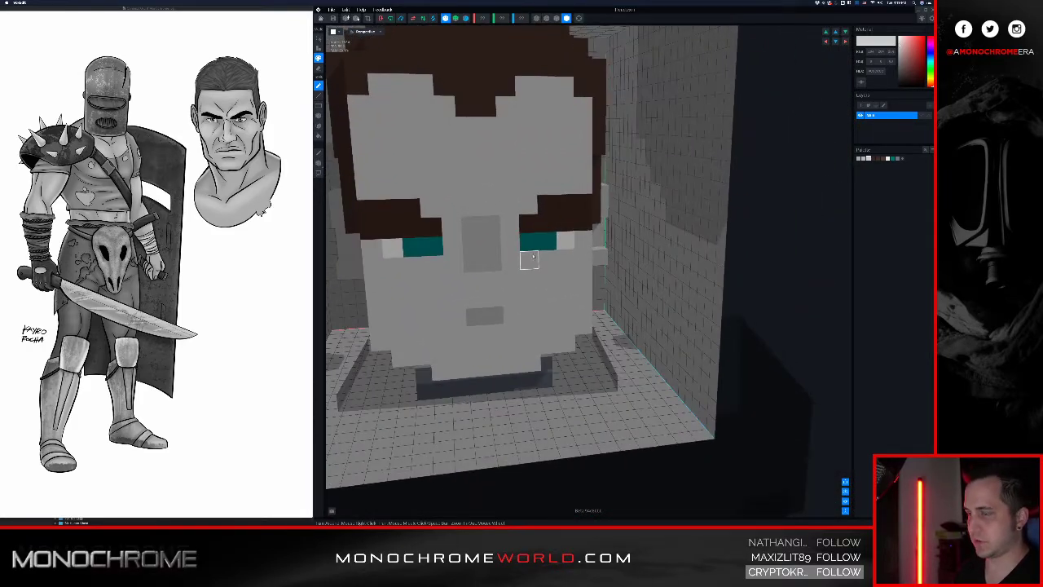
left_click(530, 245, "alt")
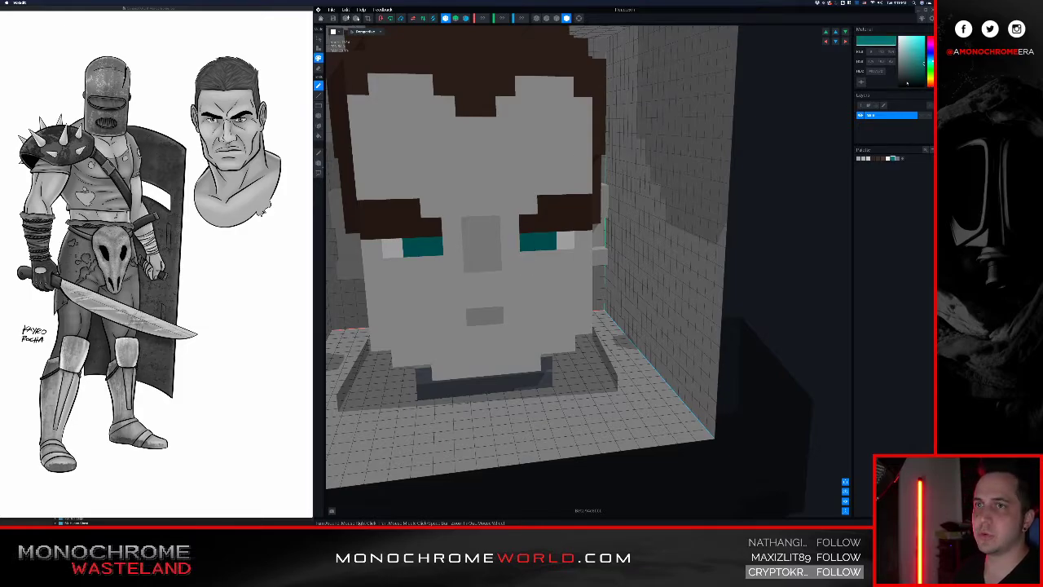
left_click_drag(907, 82, 887, 61)
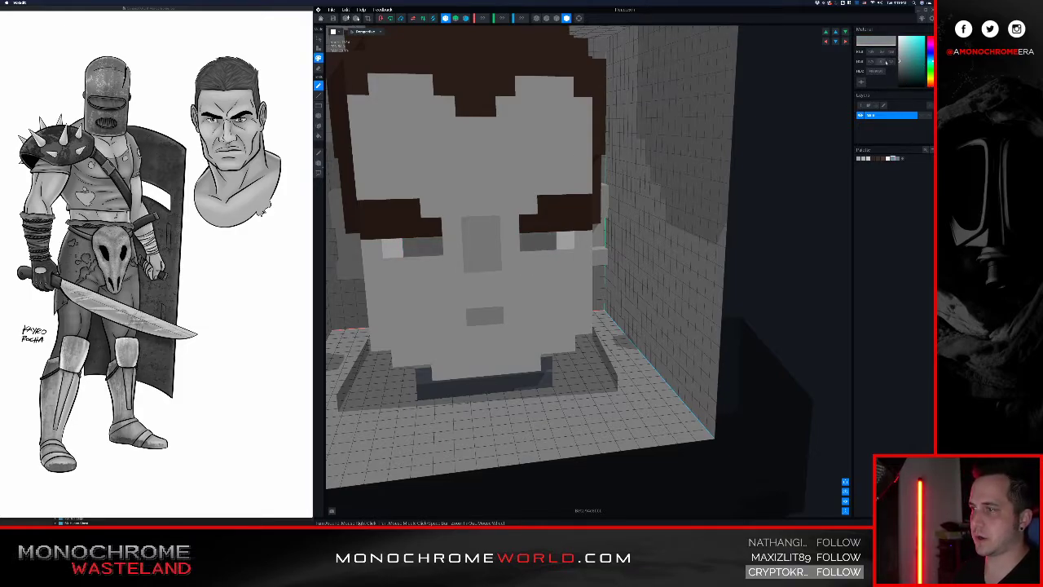
- Recolour the brown eyebrows and the brown hair dark grey
scroll(561, 190, "down", 5)
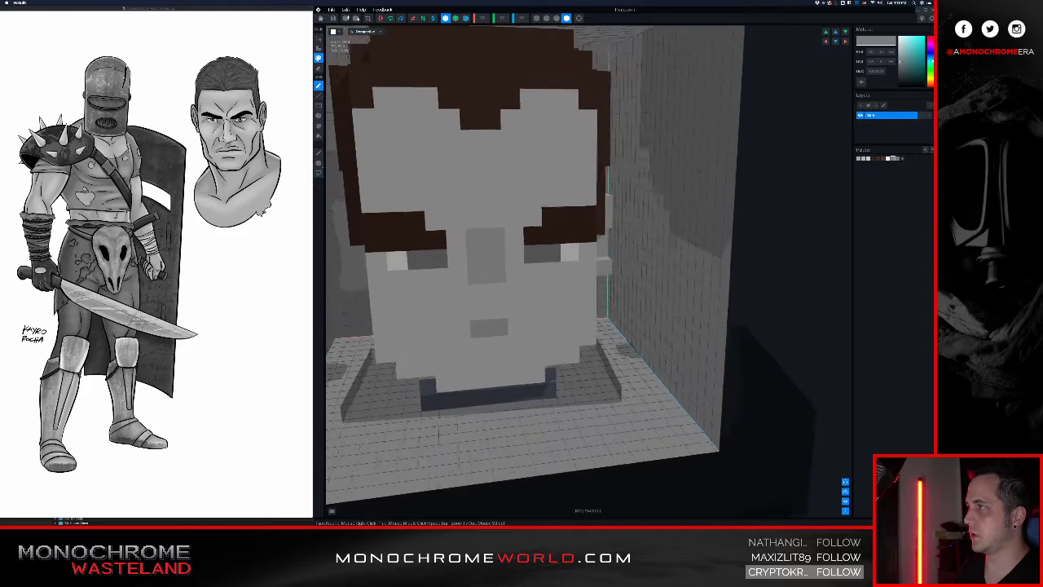
left_click(561, 229, "alt")
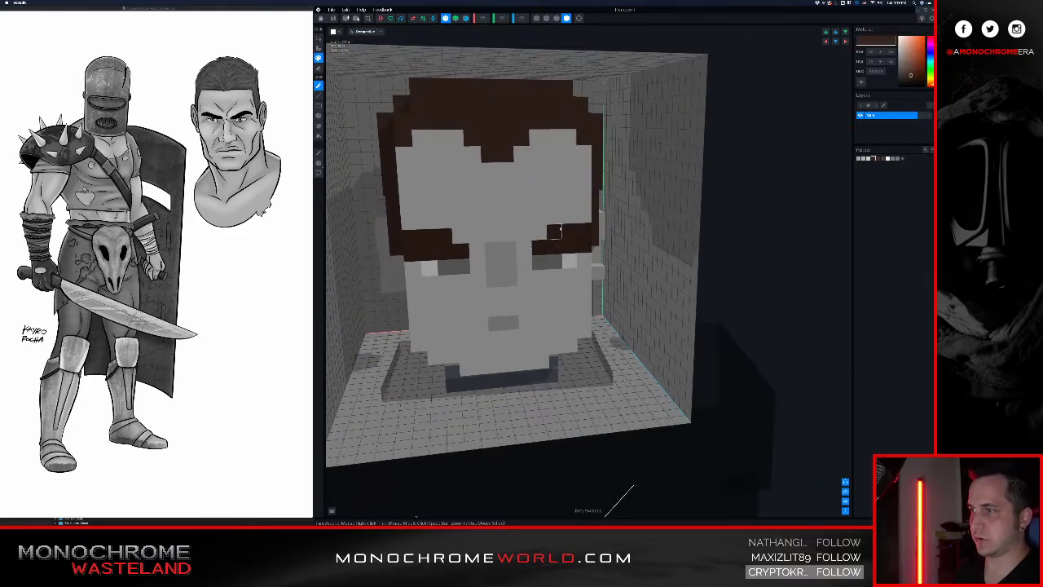
left_click_drag(904, 76, 899, 73)
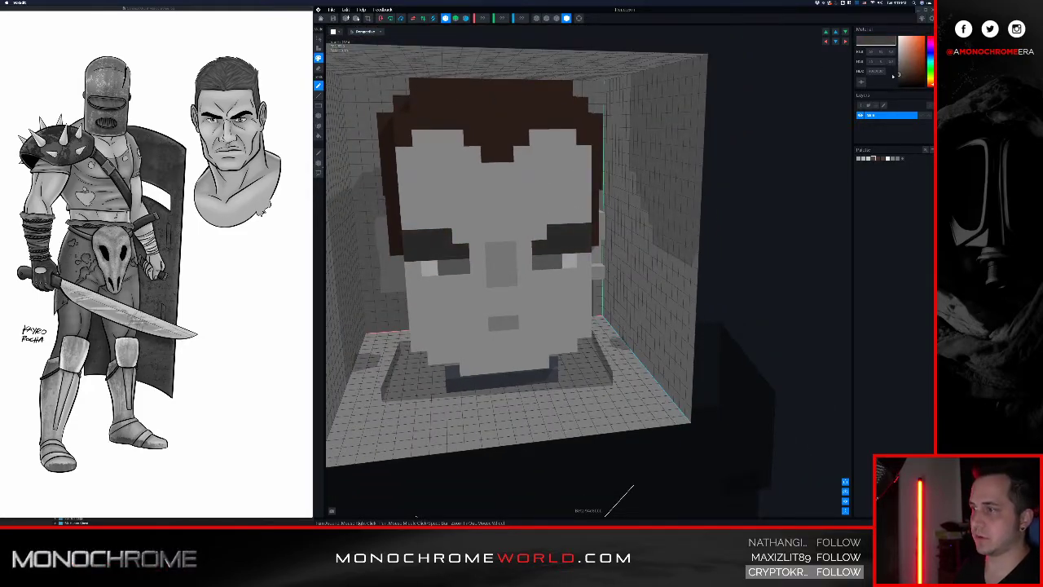
scroll(526, 174, "down", 5)
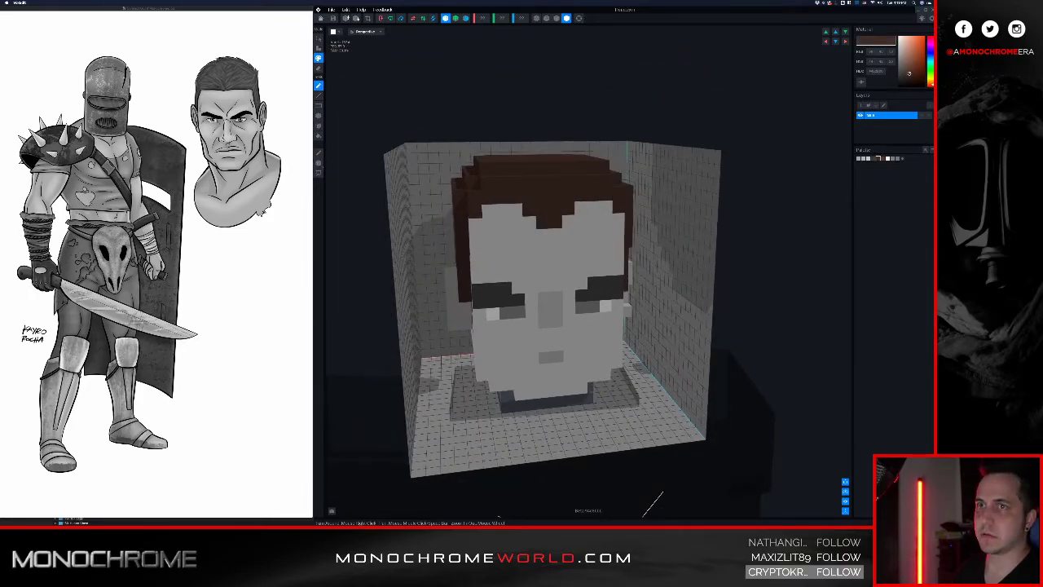
left_click_drag(910, 74, 889, 70)
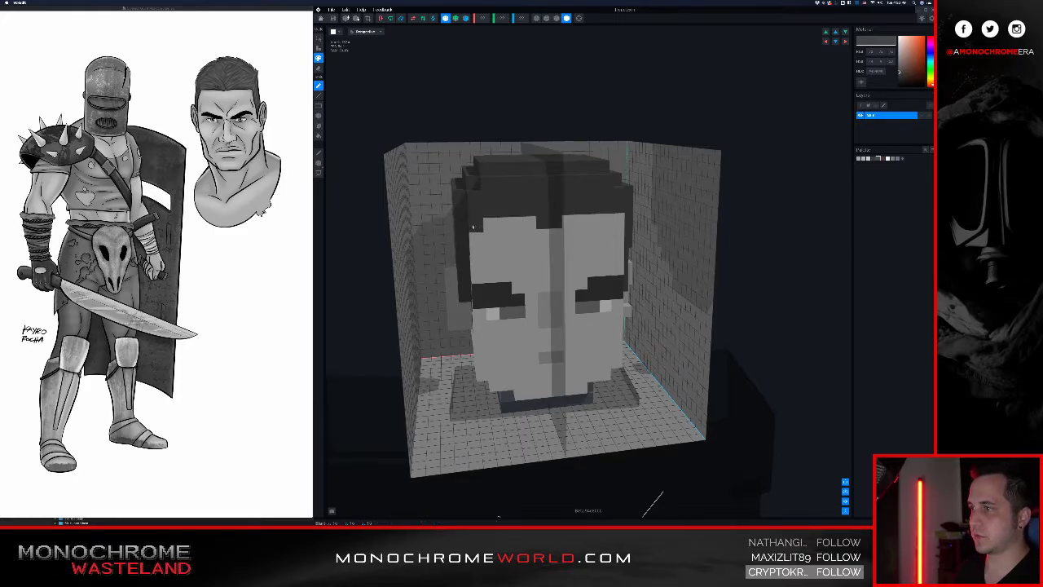
- Straighten the hairline across the forehead and paint the leftover brown voxels beside the ear in the hair's dark grey
mouse_move(514, 221)
left_mouse_down()
mouse_move(534, 221)
mouse_move(471, 242)
left_mouse_up()
mouse_move(481, 224)
right_mouse_down()
mouse_move(502, 223)
mouse_move(503, 209)
right_mouse_up()
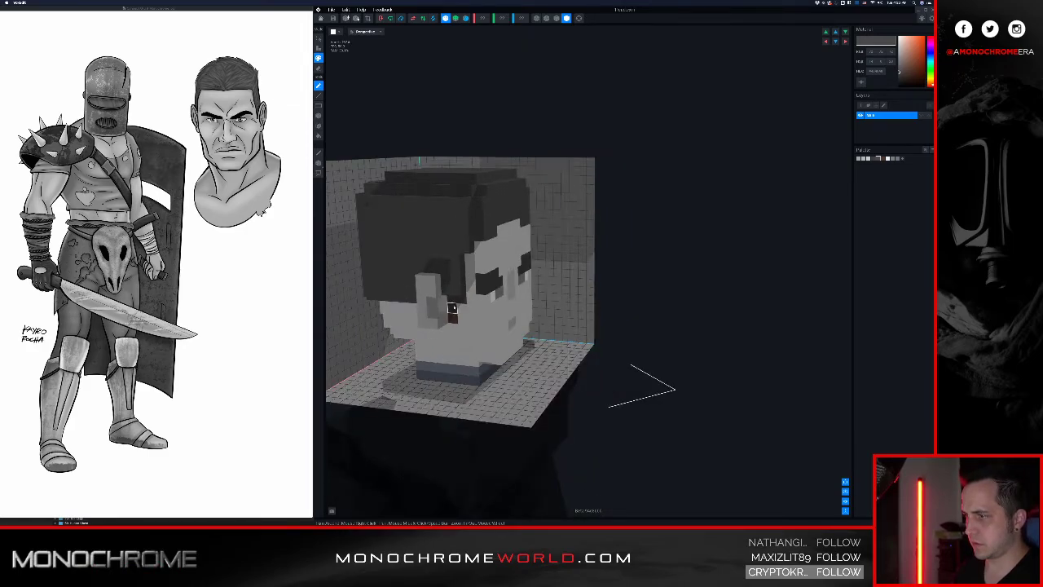
mouse_move(504, 269)
right_mouse_down()
mouse_move(525, 297)
mouse_move(474, 288)
mouse_move(503, 284)
right_mouse_up()
- Repaint the upper corners of the forehead below the hairline in the face's light grey
scroll(489, 281, "down", 5)
middle_click_drag(433, 272, 506, 260)
mouse_move(507, 260)
right_mouse_down()
mouse_move(490, 259)
mouse_move(497, 253)
right_mouse_up()
scroll(490, 257, "up", 2)
scroll(489, 255, "down", 3)
scroll(497, 253, "up", 4)
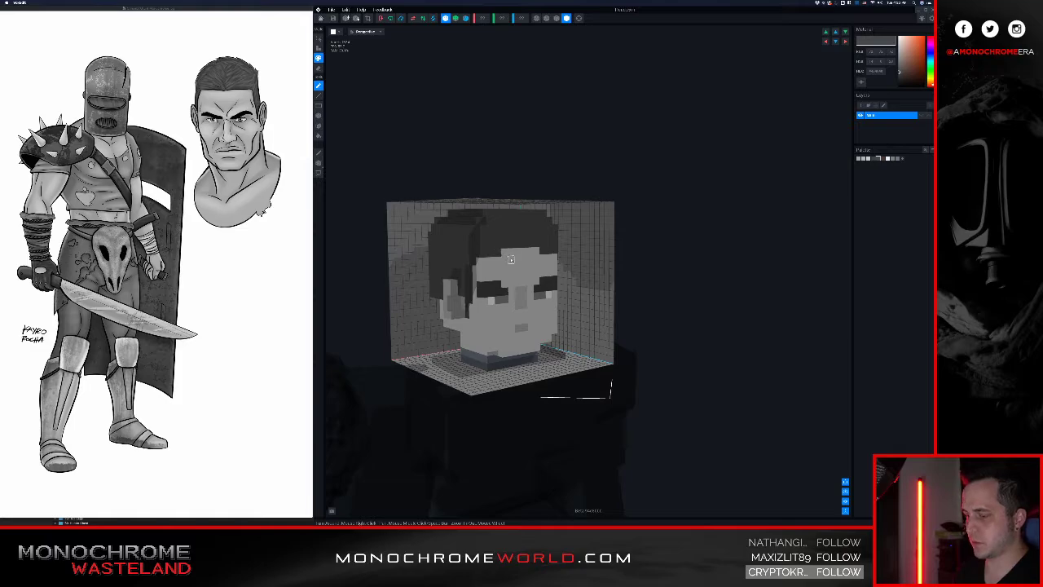
left_click(511, 260, "alt")
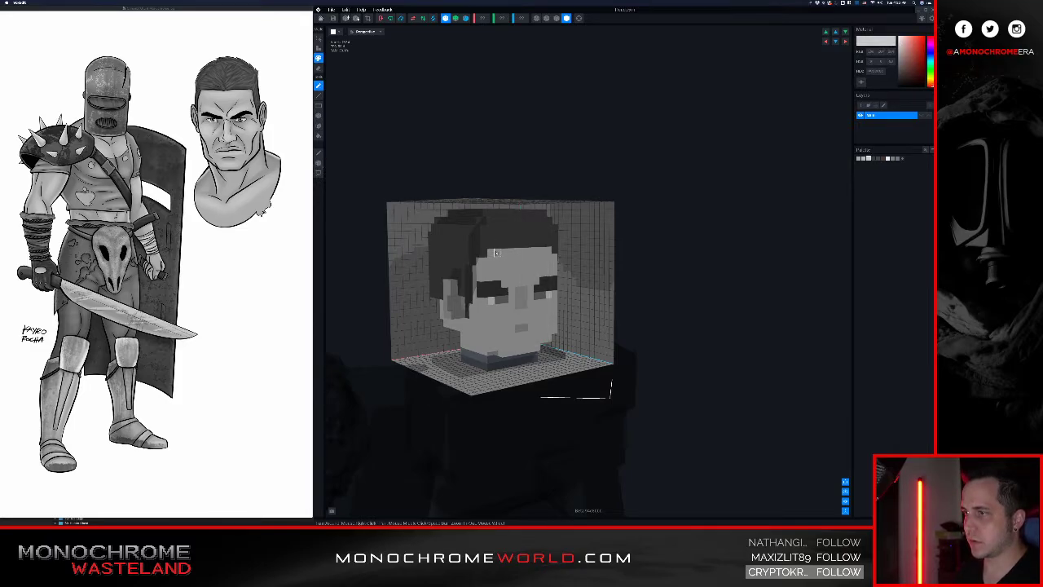
- Recolour the blue collar band at the base of the neck to #ccc
scroll(516, 253, "down", 4)
mouse_move(516, 252)
right_mouse_down()
mouse_move(509, 244)
mouse_move(522, 243)
right_mouse_up()
scroll(509, 243, "up", 4)
scroll(523, 236, "up", 3)
middle_click_drag(521, 243, 517, 282)
right_click_drag(517, 281, 517, 272)
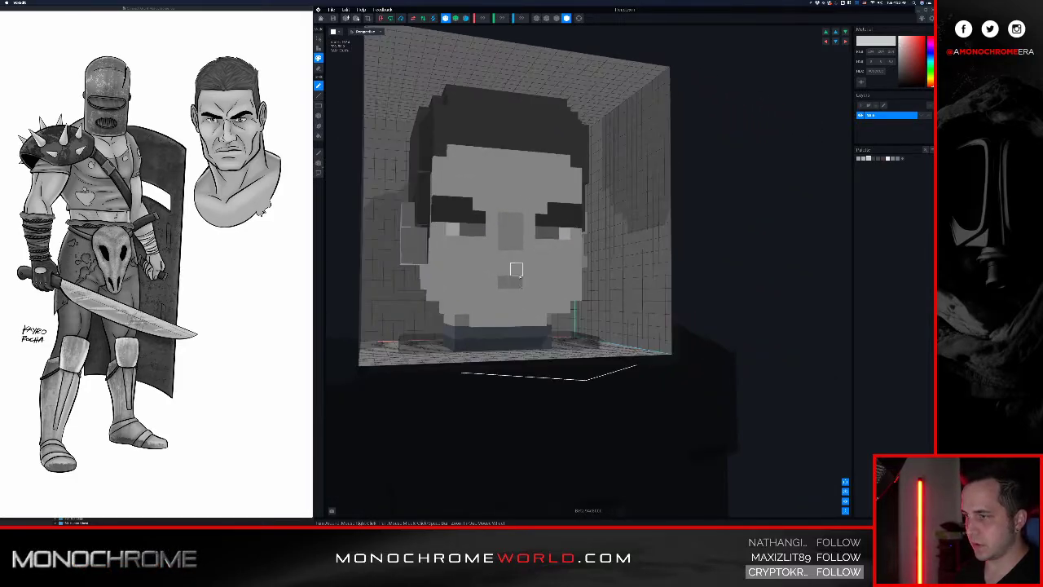
left_click(534, 333, "alt")
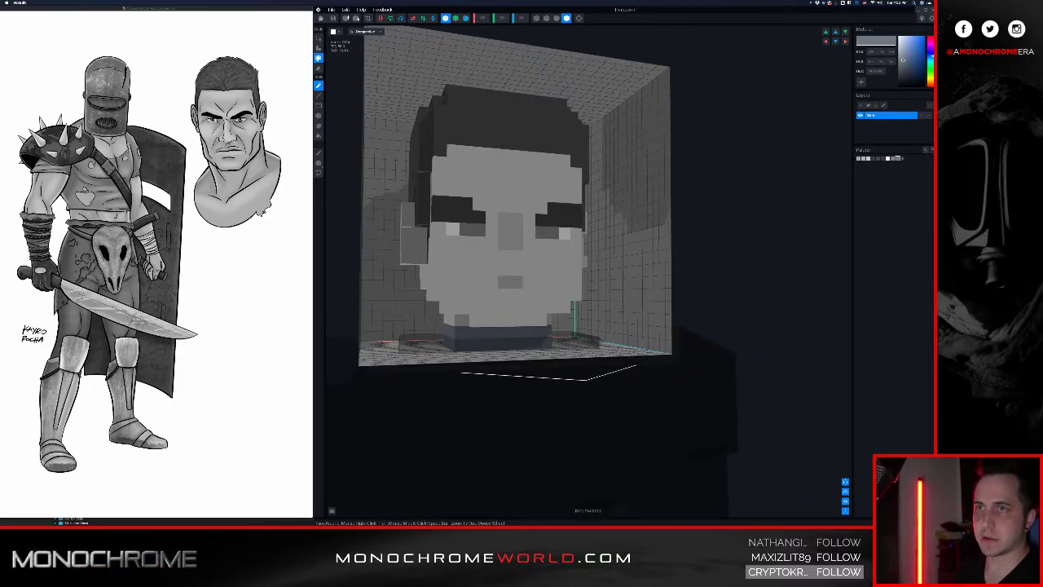
left_click(877, 72)
type("#ccc")
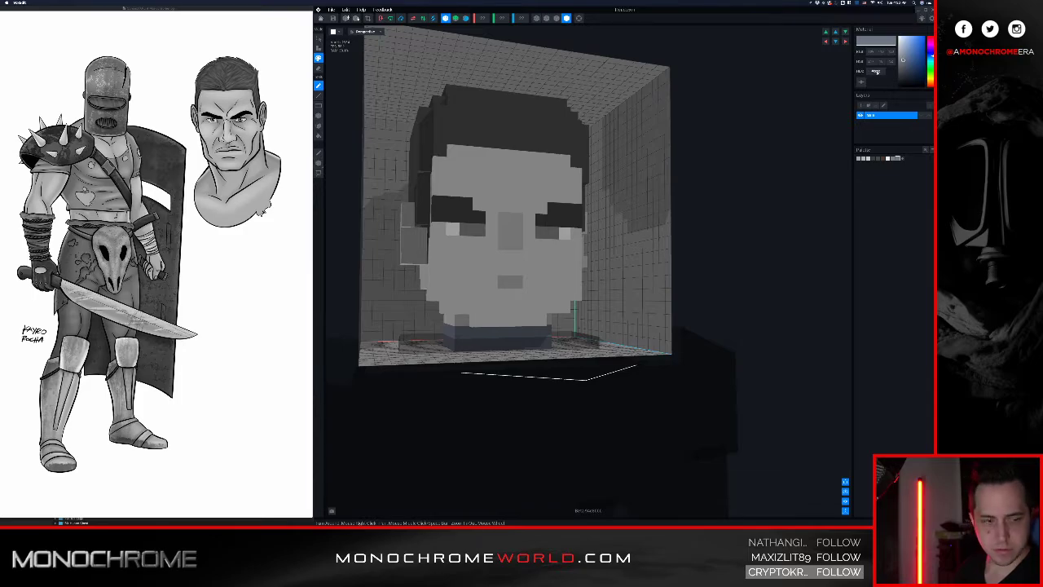
type("ccc")
key("Return")
right_click_drag(530, 174, 531, 172)
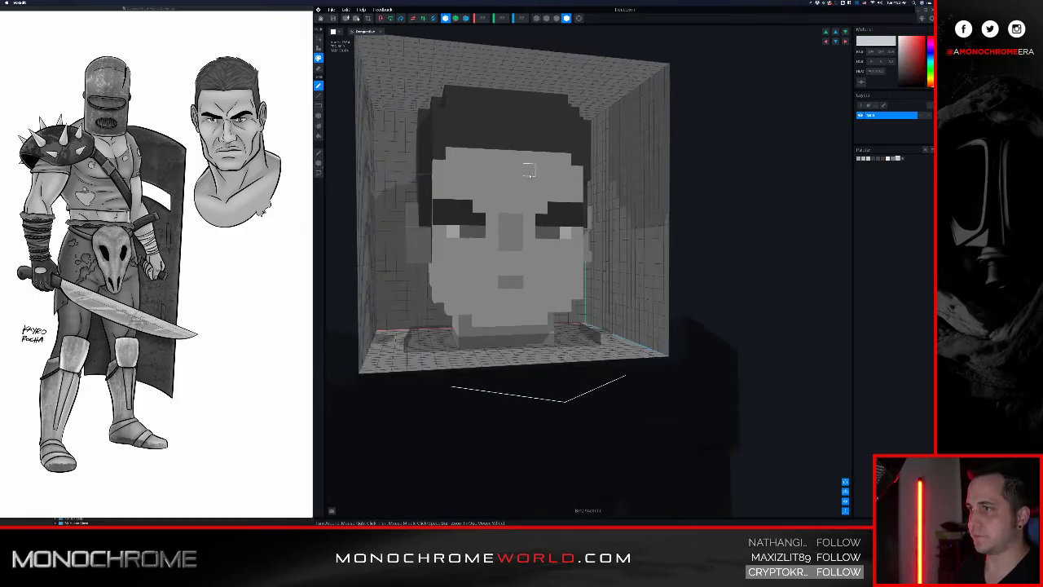
- Save the head, return to the full character, and check the grey head on the body from the front
left_click(323, 19)
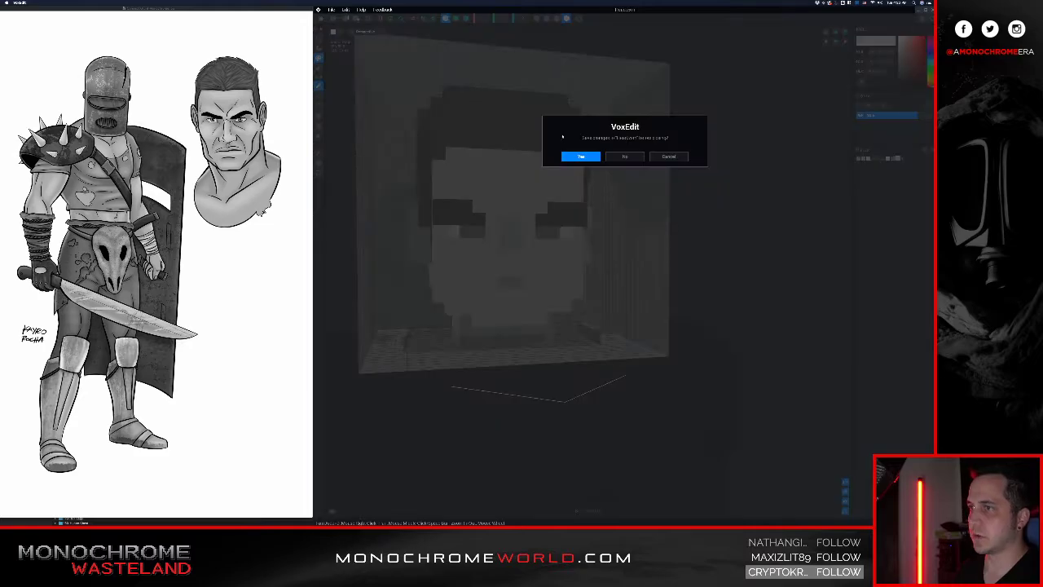
left_click(581, 157)
right_click_drag(581, 155, 565, 130)
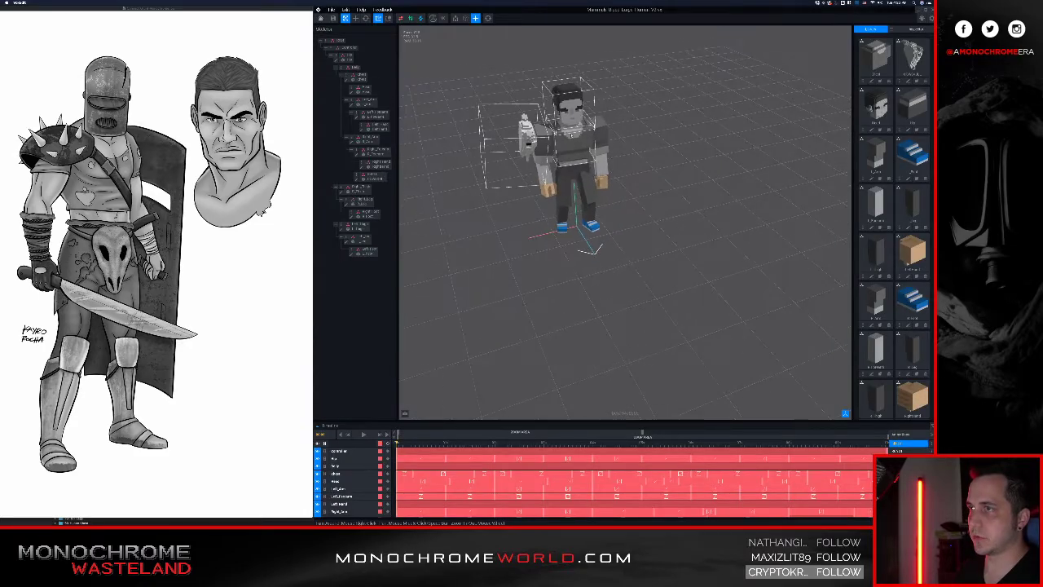
scroll(565, 128, "up", 3)
scroll(565, 128, "up", 3)
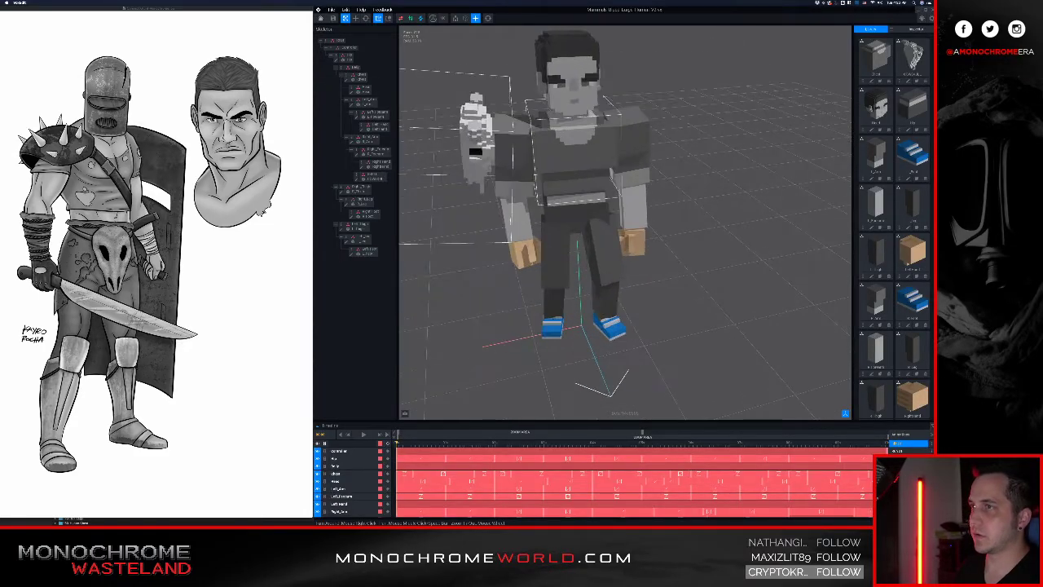
middle_click_drag(565, 128, 563, 152)
right_click_drag(564, 150, 534, 123)
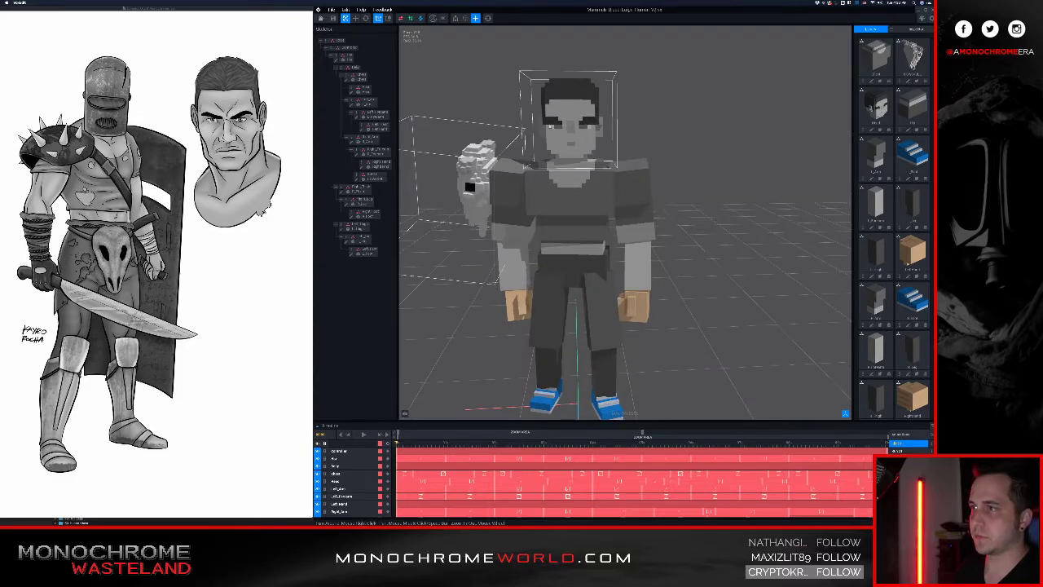
- Select the character's head, reopen it in the voxel editor, and face it from the front
left_click(534, 124)
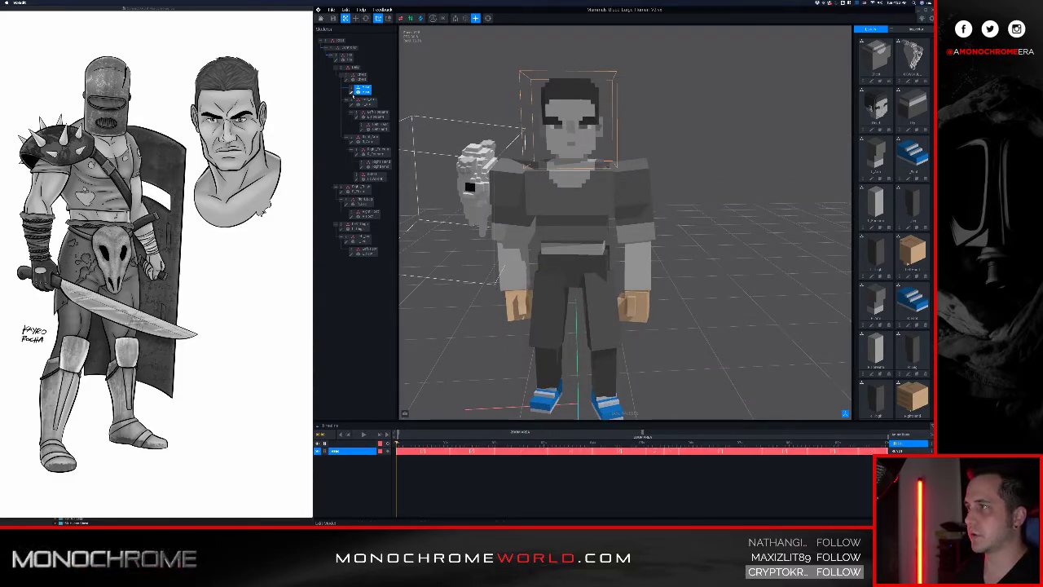
left_click(352, 93)
right_click_drag(492, 155, 473, 140)
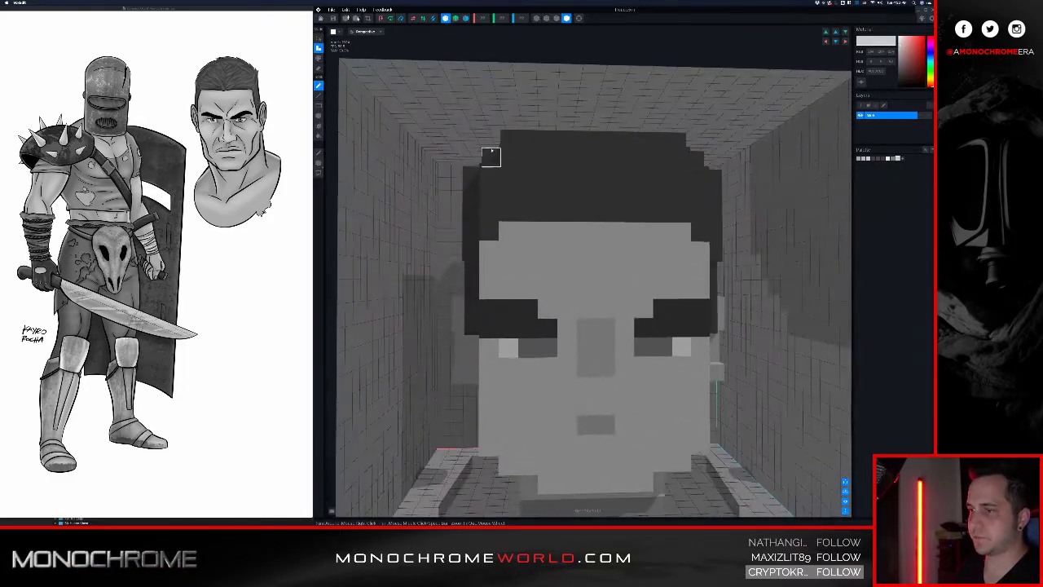
scroll(491, 157, "down", 3)
right_click_drag(519, 182, 518, 180)
middle_click_drag(518, 181, 518, 174)
right_click_drag(526, 174, 531, 176)
scroll(531, 178, "down", 3)
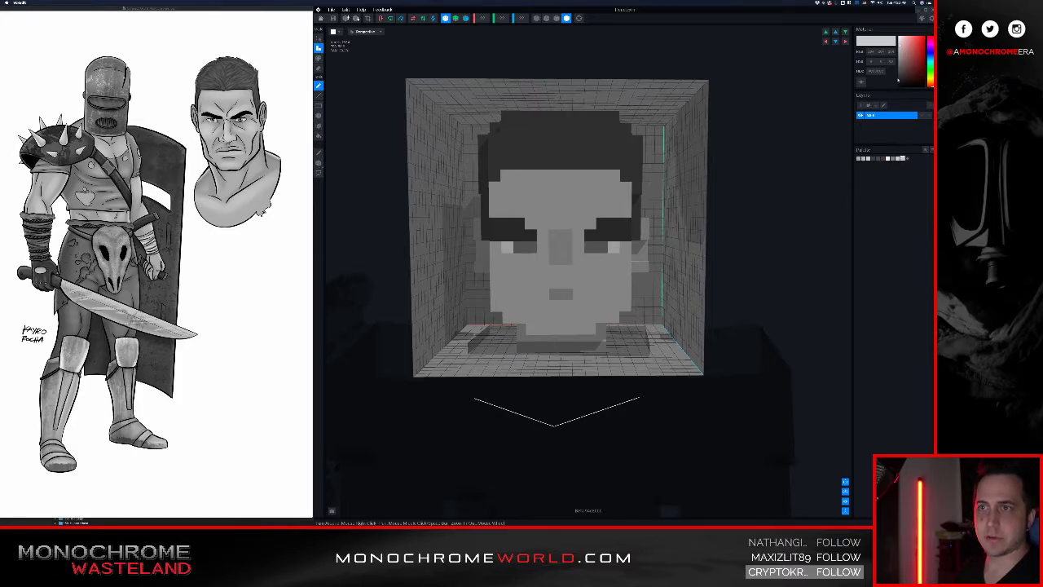
- Pick a dark grey and build a raised helmet frame across the forehead above the brows, beside the eyes and across the nose
left_click_drag(899, 80, 898, 63)
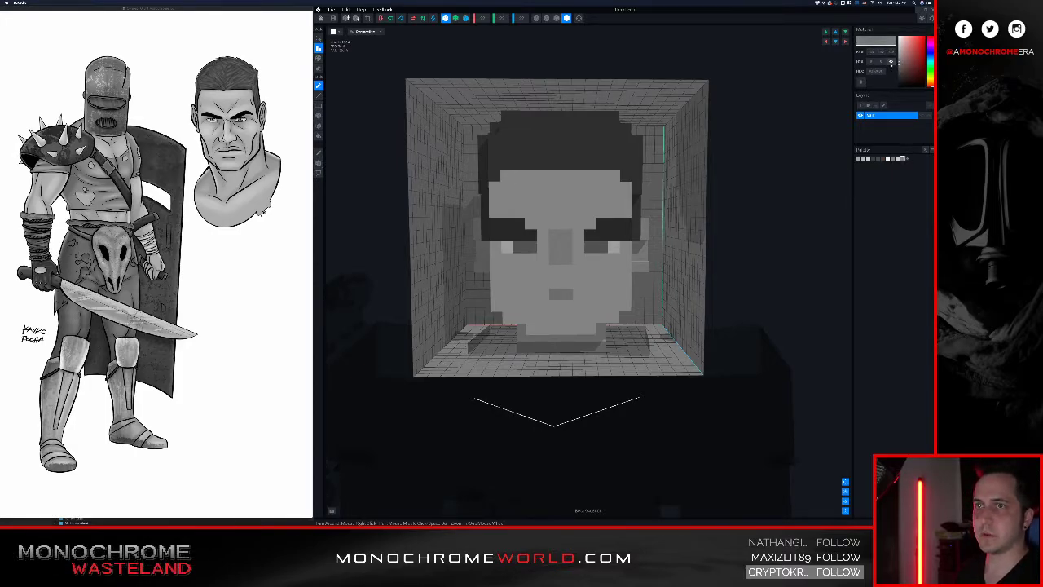
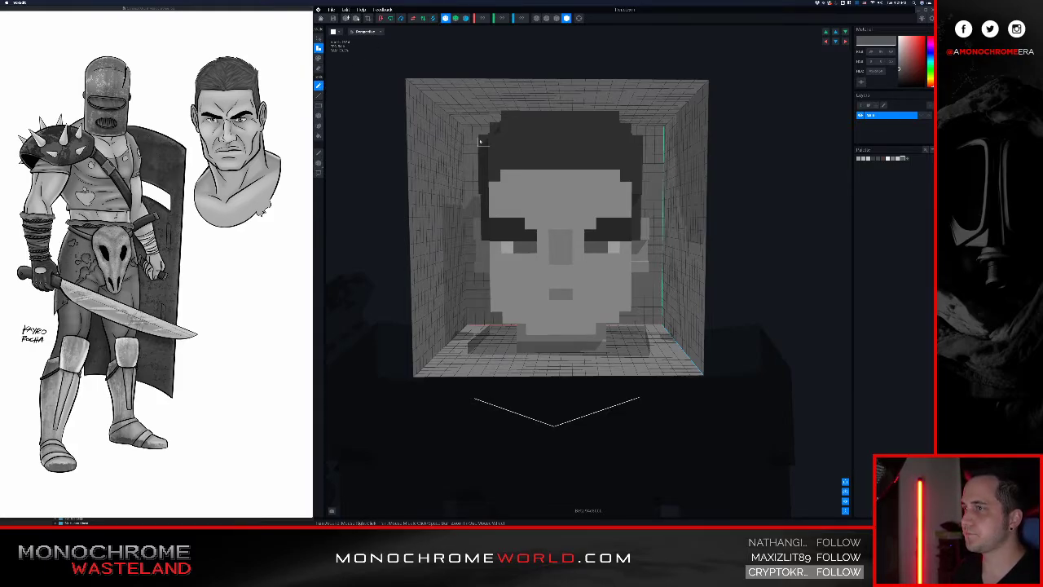
right_click_drag(553, 140, 524, 170)
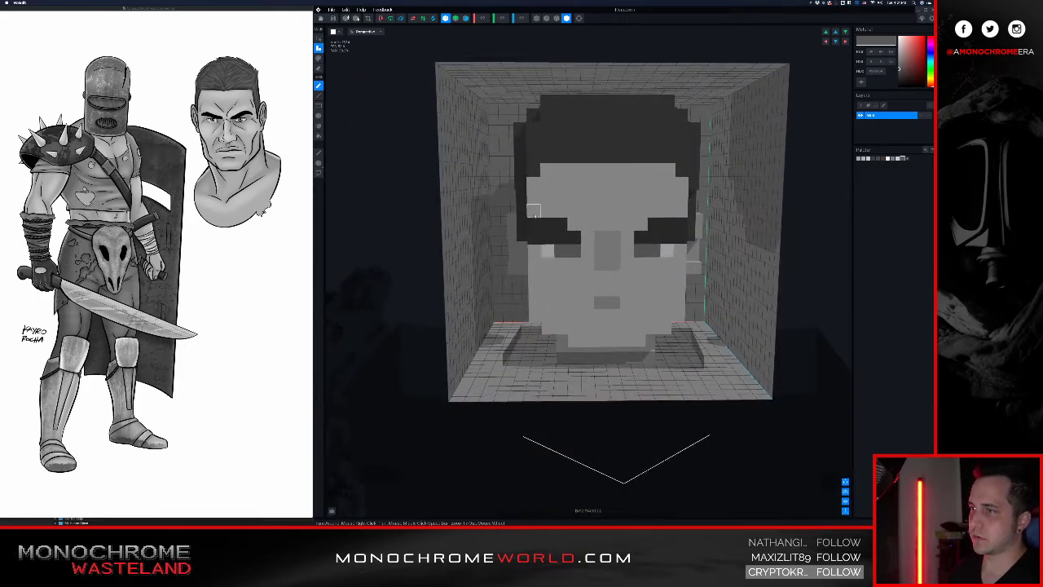
mouse_move(534, 212)
left_mouse_down()
mouse_move(608, 210)
mouse_move(582, 204)
left_mouse_up()
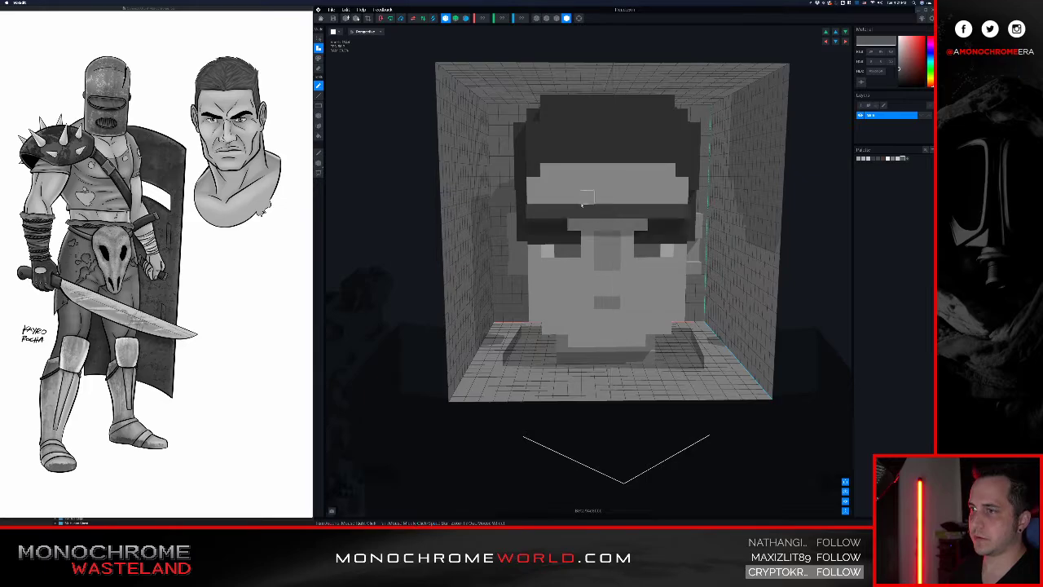
right_click_drag(587, 223, 587, 224)
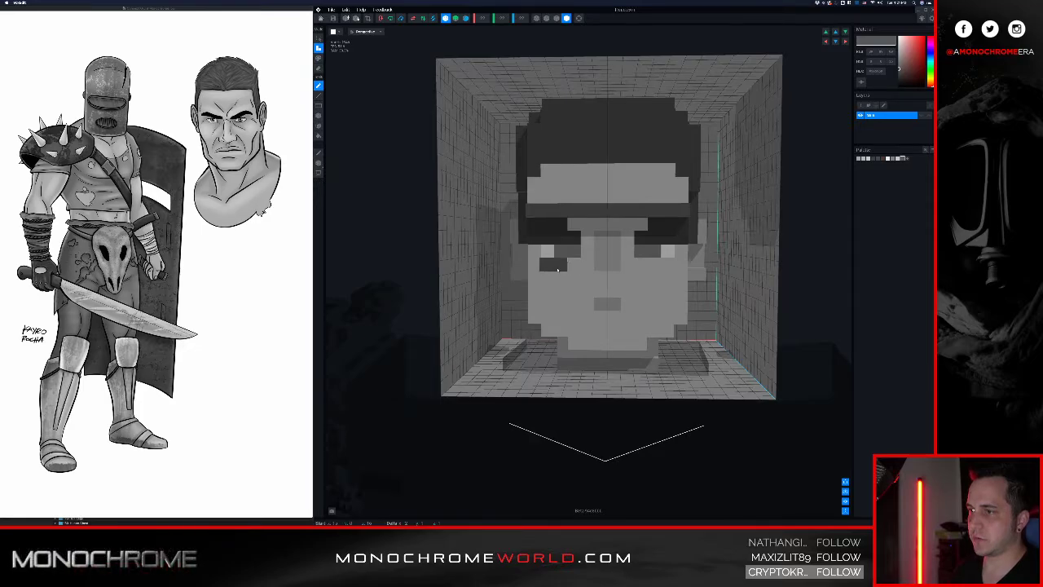
left_click_drag(558, 265, 600, 278)
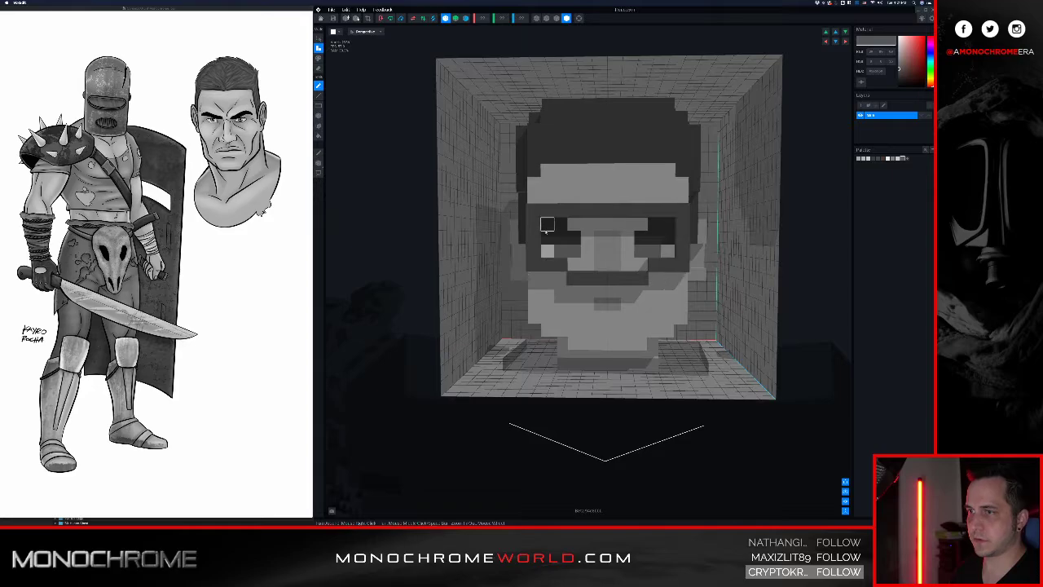
- Refine the corners of the helmet's eye opening with dark-grey voxels, undoing the excess voxel over the brow
right_click_drag(575, 252, 600, 233)
left_click(556, 227)
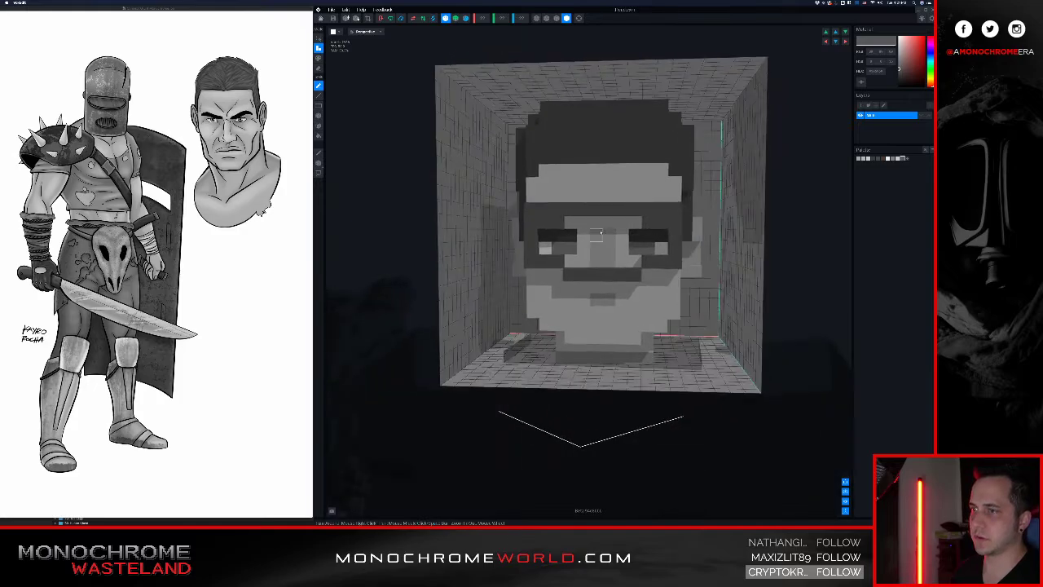
key("super+z")
right_click_drag(604, 252, 611, 254)
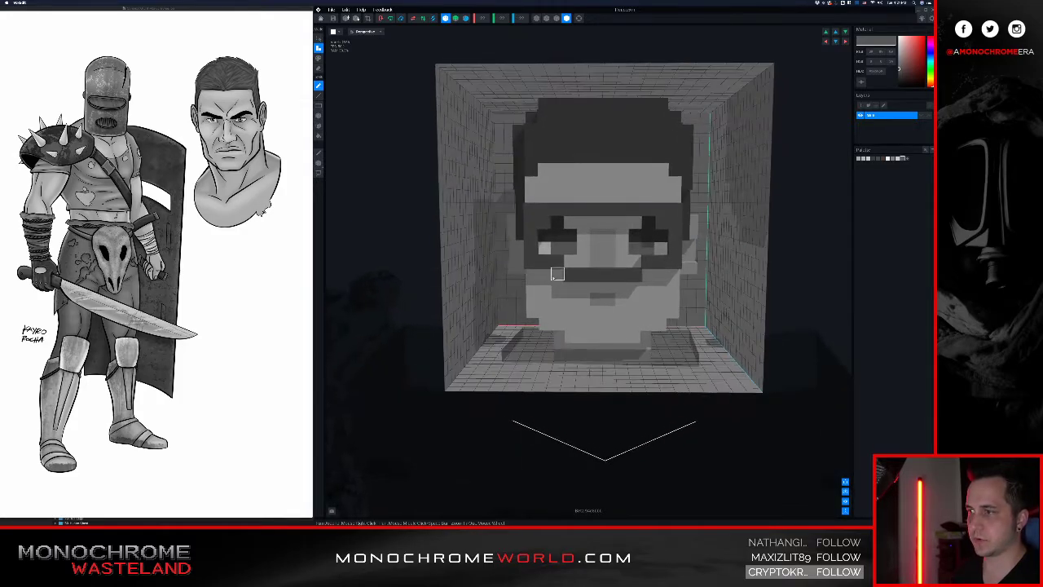
left_click(554, 278)
scroll(545, 287, "down", 5)
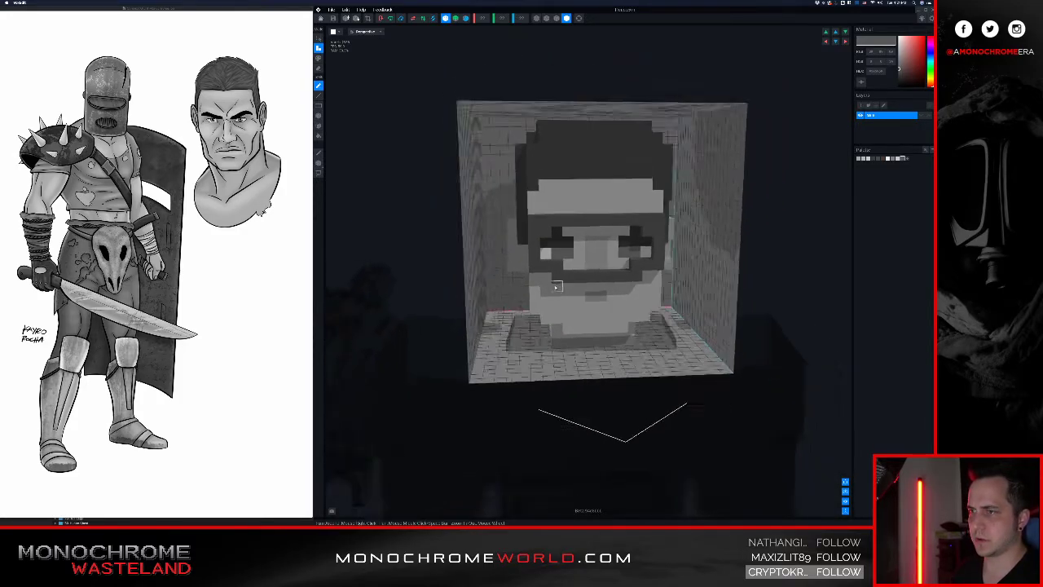
- Cover the forehead and front hair with a flat dark-grey helmet plate reaching from the eye opening up to the crown
right_click_drag(544, 287, 560, 274)
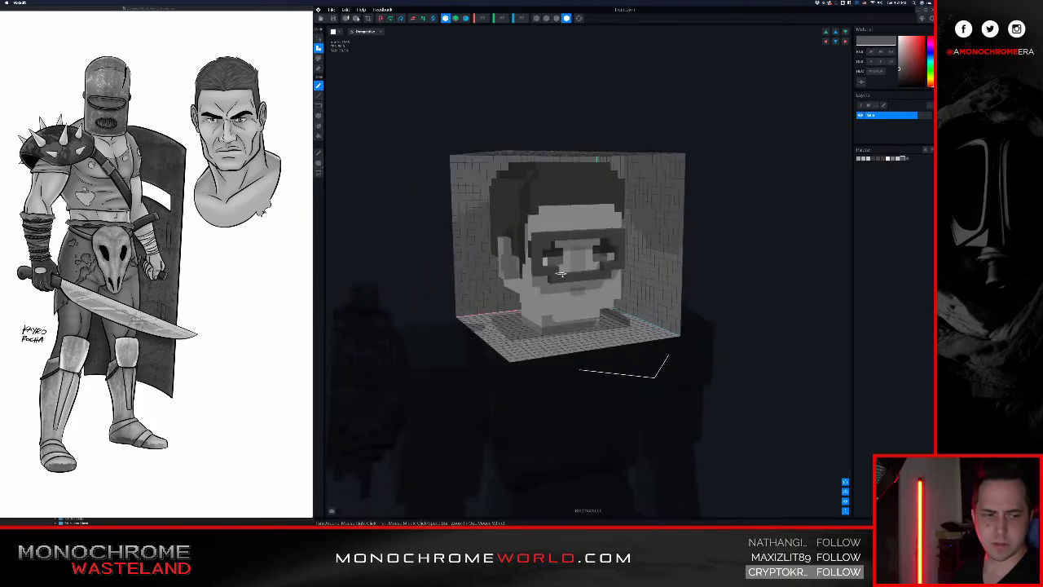
right_click_drag(565, 218, 549, 227)
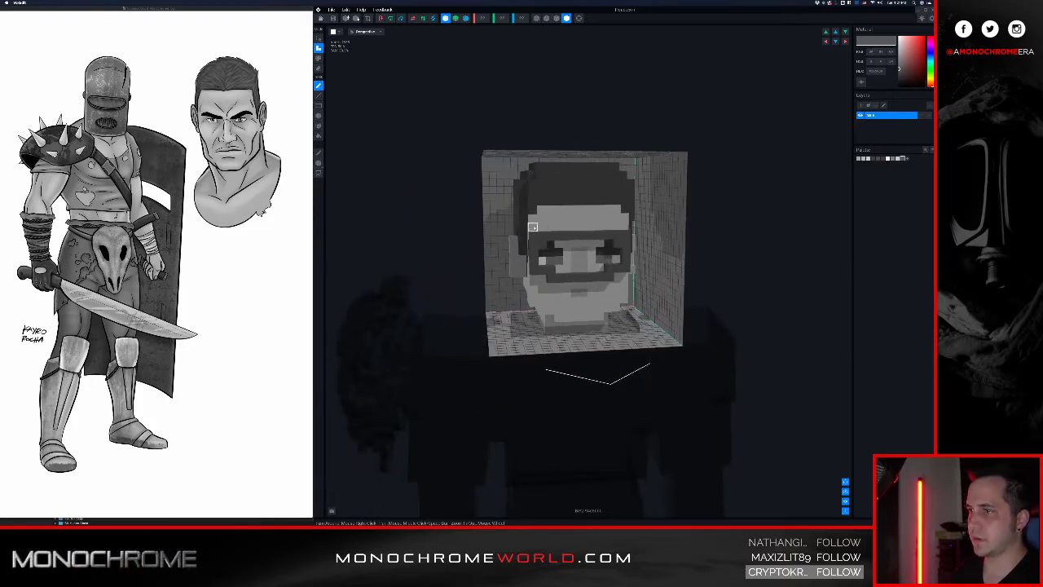
left_click_drag(533, 226, 622, 224)
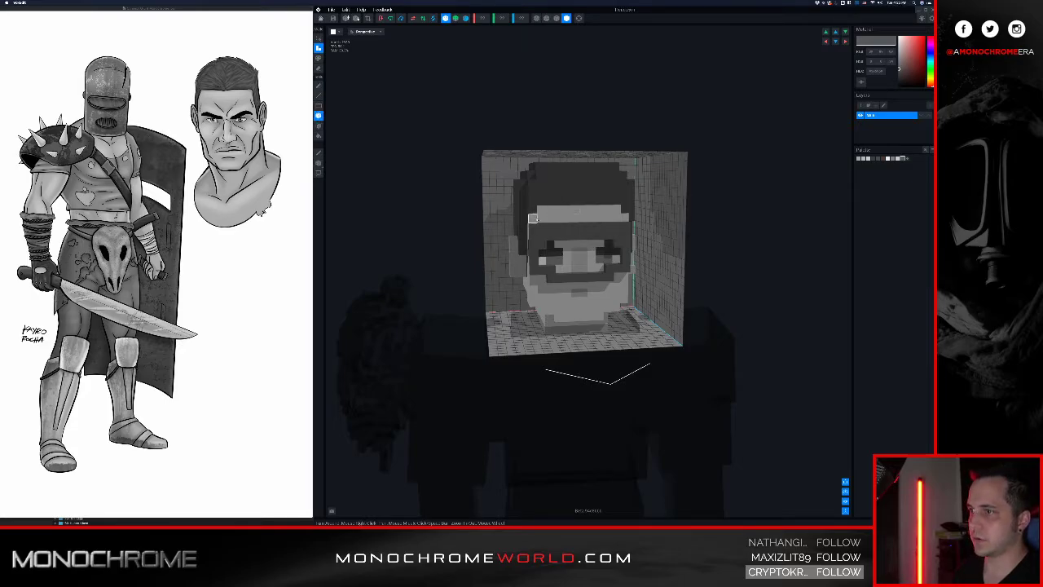
left_click_drag(533, 218, 576, 192)
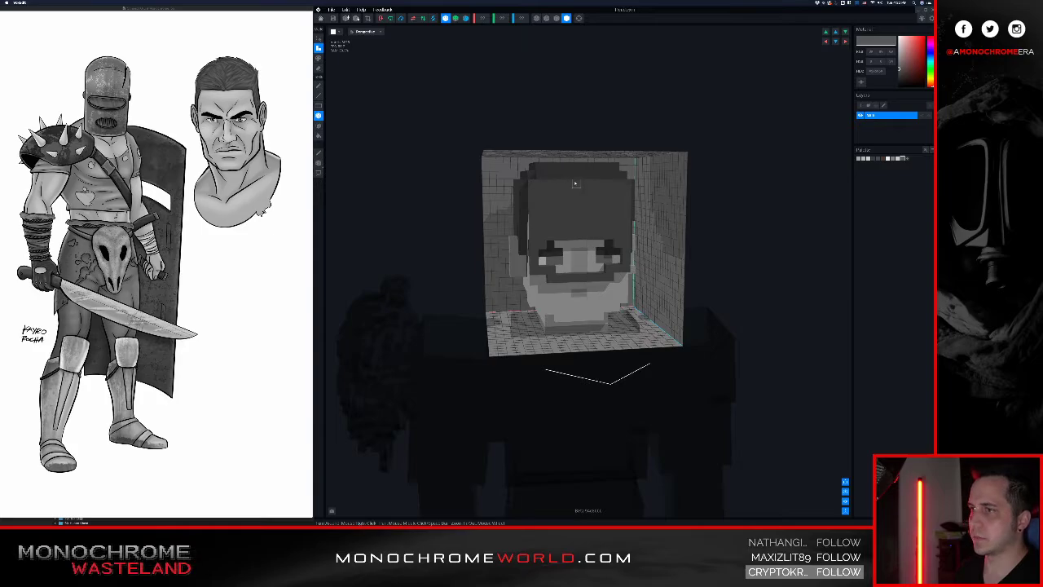
- Fill the stepped ledges along the upper sides of the head with dark-grey voxel strips
mouse_move(559, 184)
right_mouse_down()
mouse_move(549, 178)
mouse_move(563, 169)
mouse_move(549, 165)
mouse_move(562, 173)
right_mouse_up()
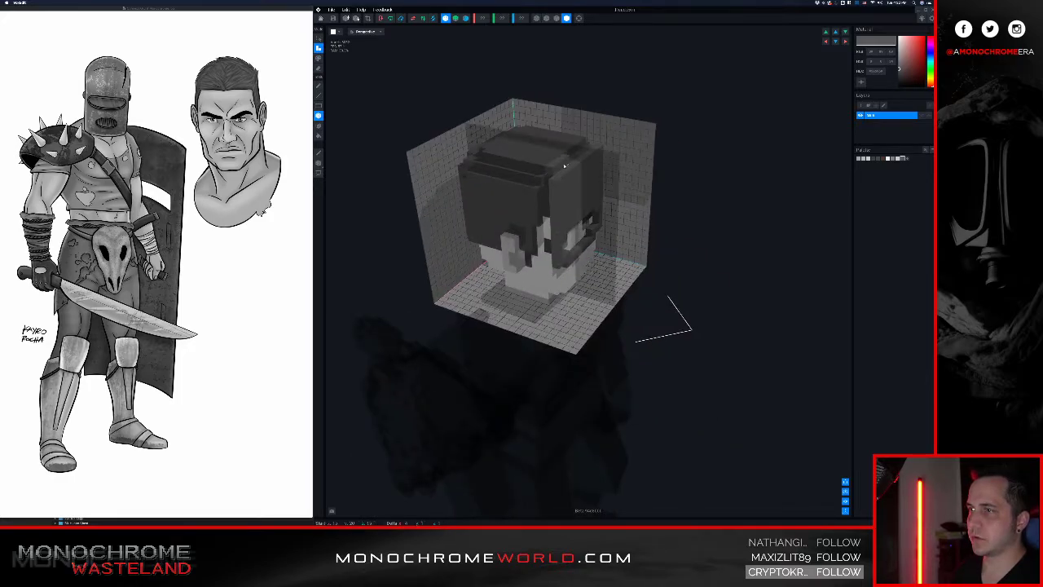
right_click_drag(551, 173, 548, 170)
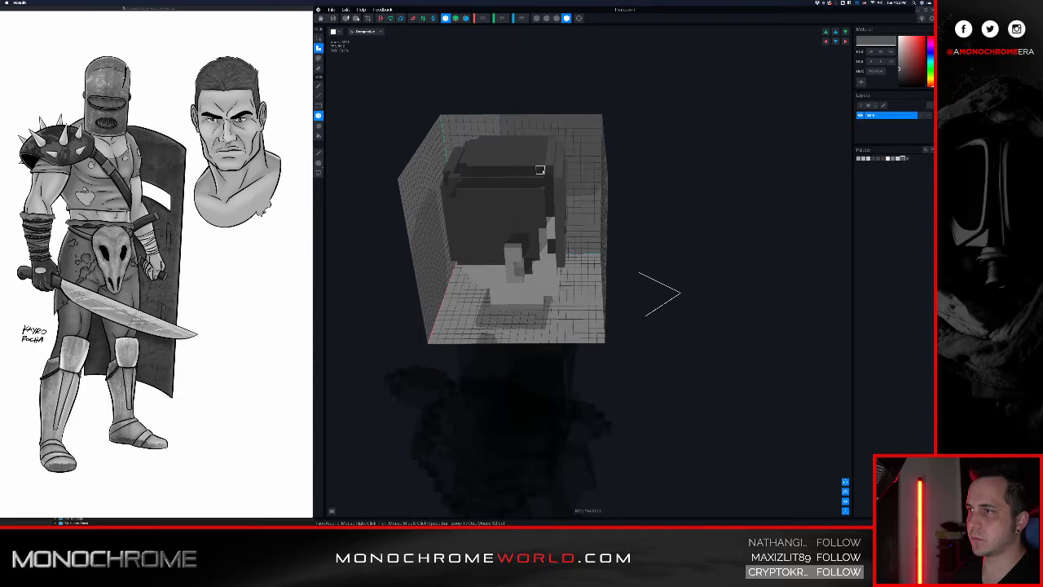
left_click_drag(540, 170, 466, 172)
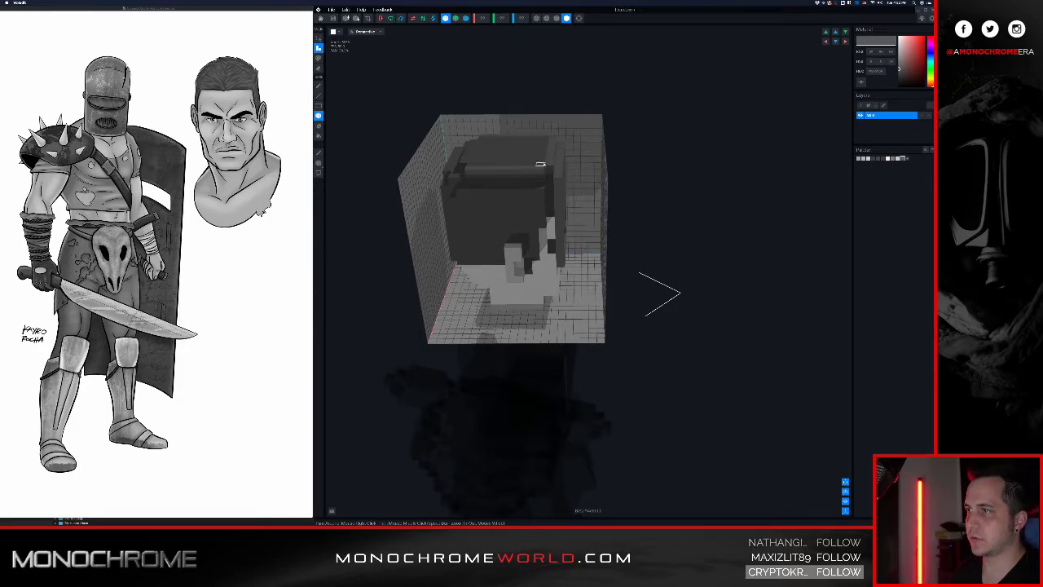
left_click_drag(540, 165, 480, 150)
right_click_drag(481, 149, 568, 191)
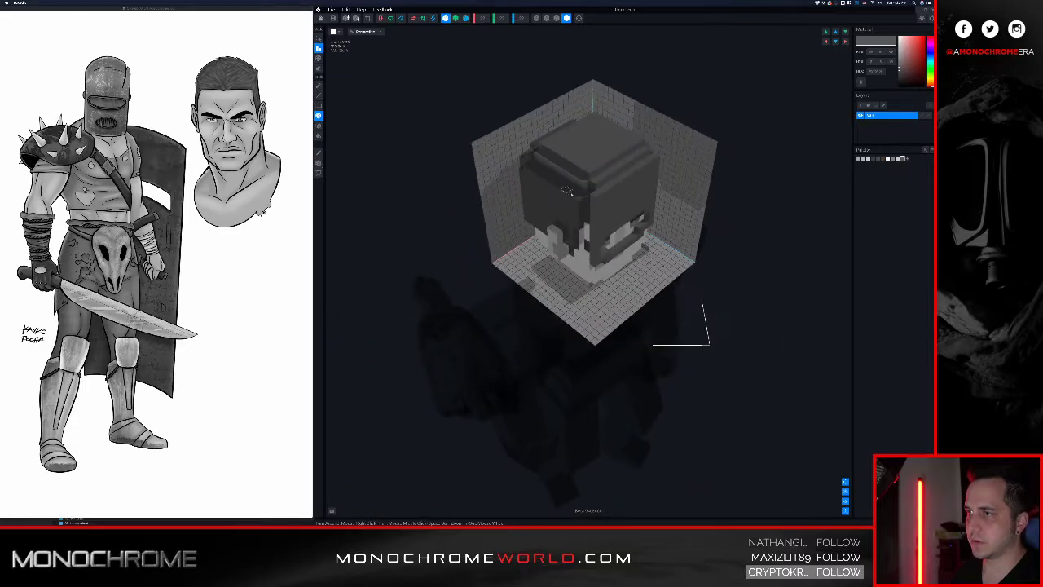
scroll(583, 190, "up", 3)
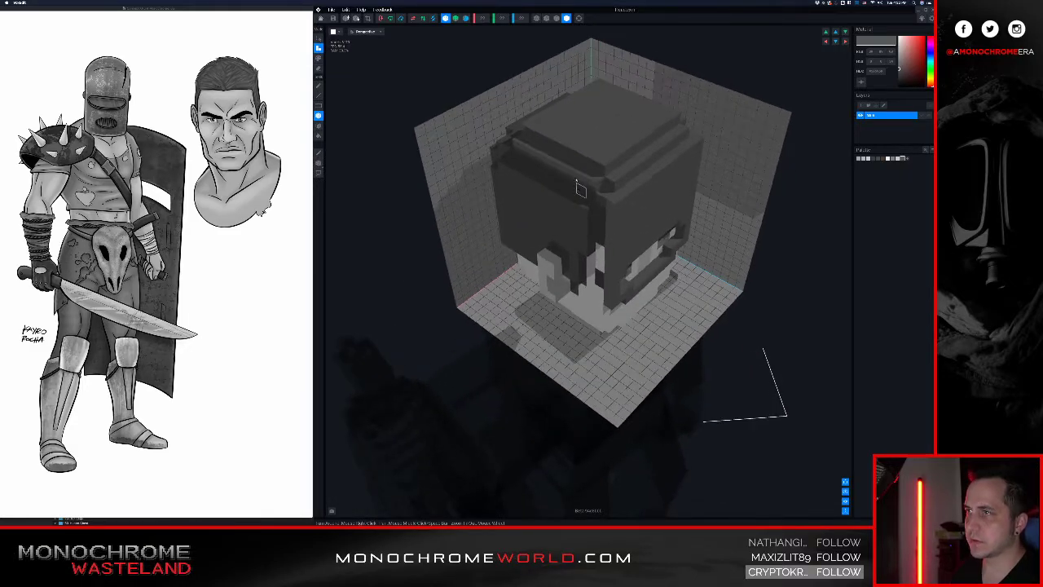
- Show voxel edge outlines and extend a vertical dark-grey strip down the side of the face to the jaw
left_click(556, 18)
mouse_move(586, 163)
right_mouse_down()
mouse_move(641, 168)
mouse_move(607, 178)
mouse_move(667, 183)
right_mouse_up()
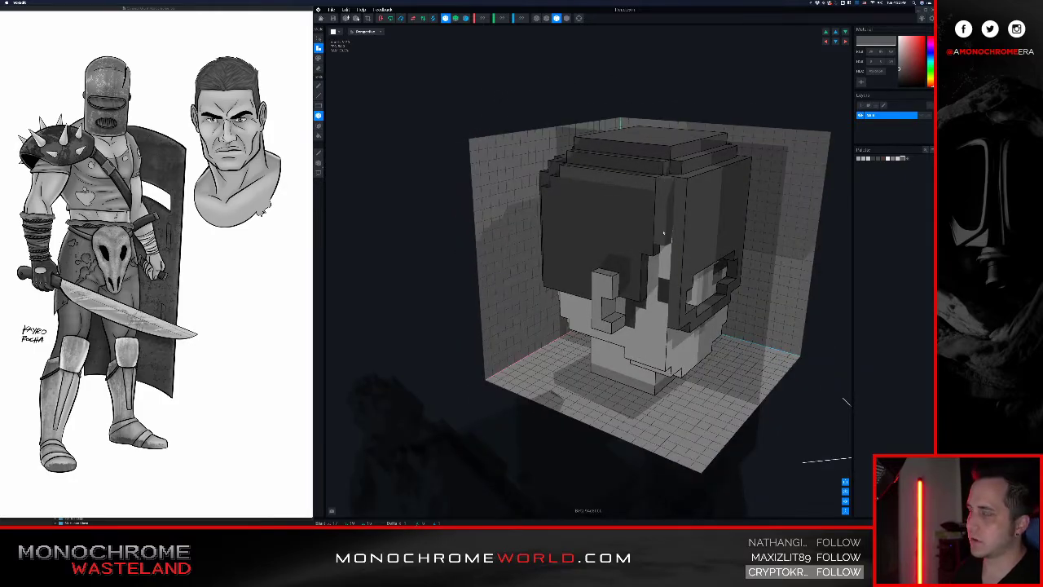
left_click_drag(664, 234, 651, 358)
right_click_drag(656, 288, 690, 287)
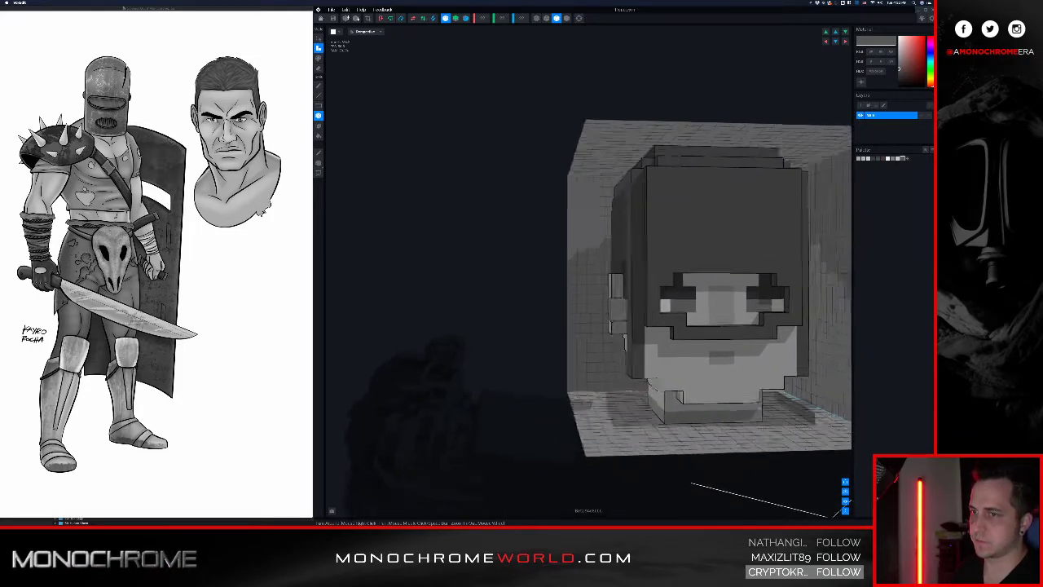
- Extend the helmet's front plate down over both cheeks, and fill the remaining gap over the mouth and chin with dark grey
middle_click_drag(718, 271, 629, 241)
scroll(631, 241, "down", 3)
right_click_drag(629, 241, 547, 228)
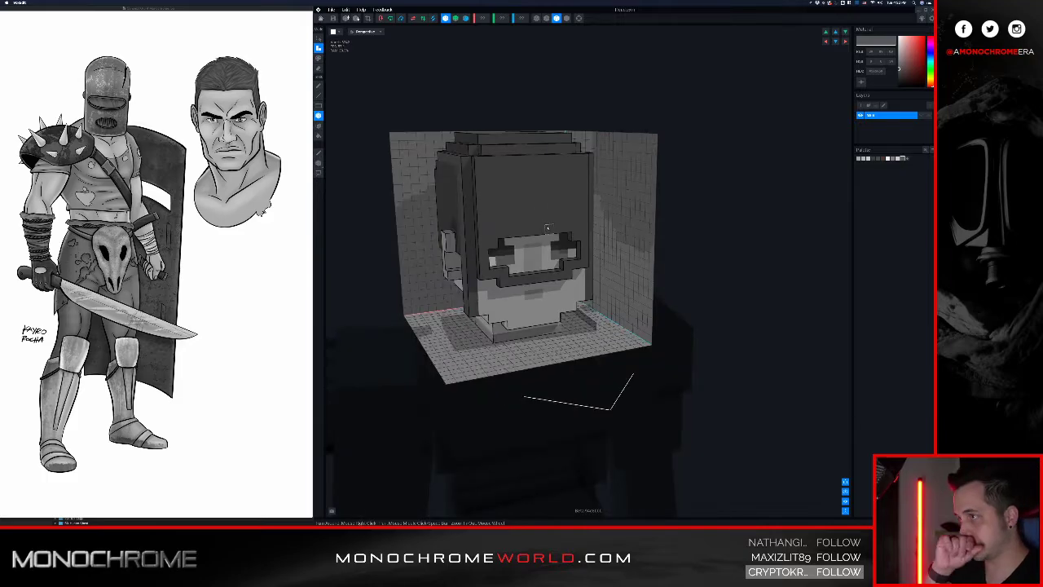
scroll(546, 228, "down", 2)
scroll(530, 189, "down", 1)
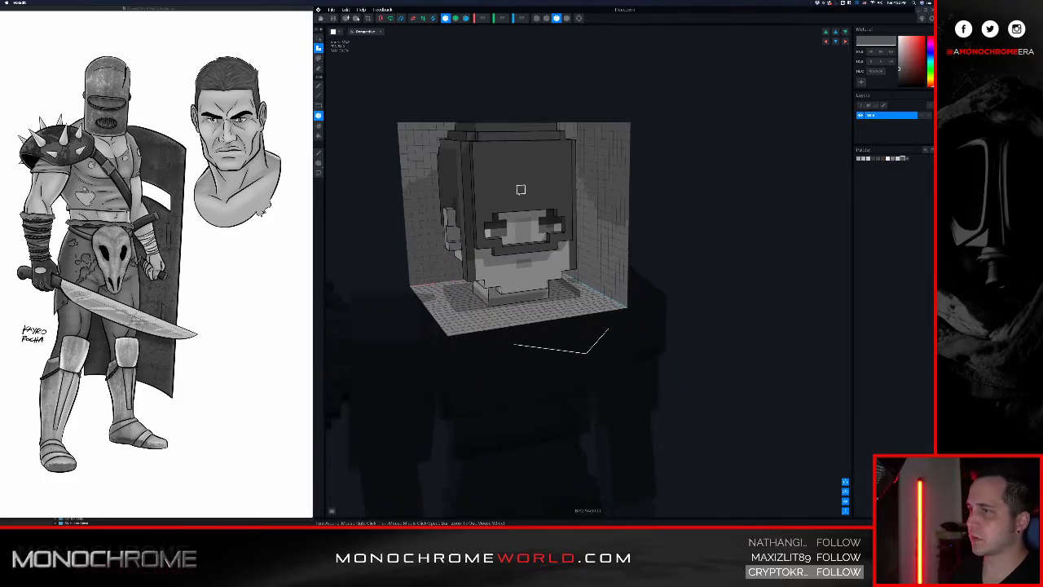
mouse_move(520, 189)
right_mouse_down()
mouse_move(524, 198)
mouse_move(505, 204)
mouse_move(478, 188)
mouse_move(504, 197)
right_mouse_up()
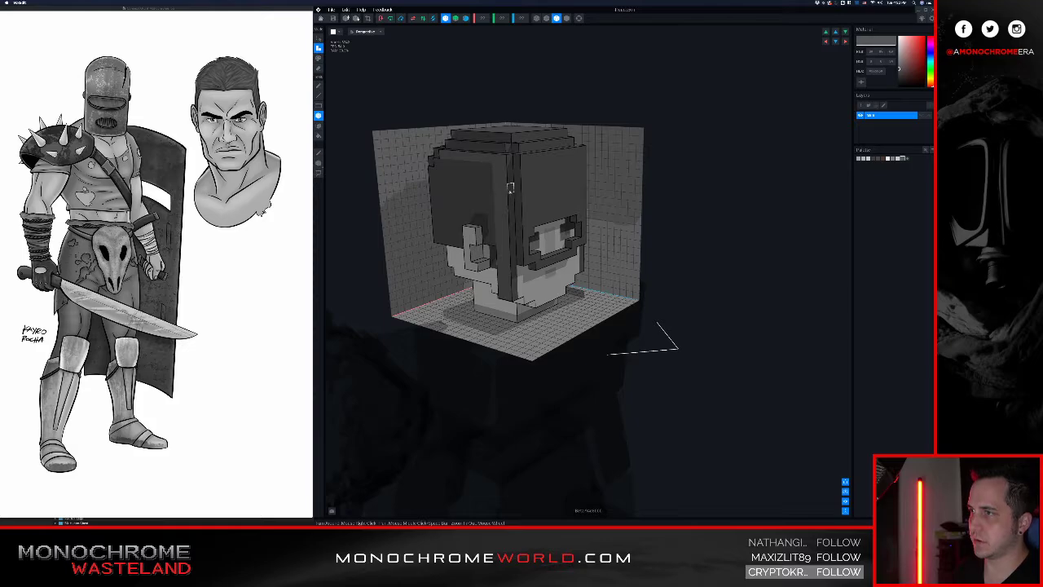
right_click_drag(510, 186, 543, 203)
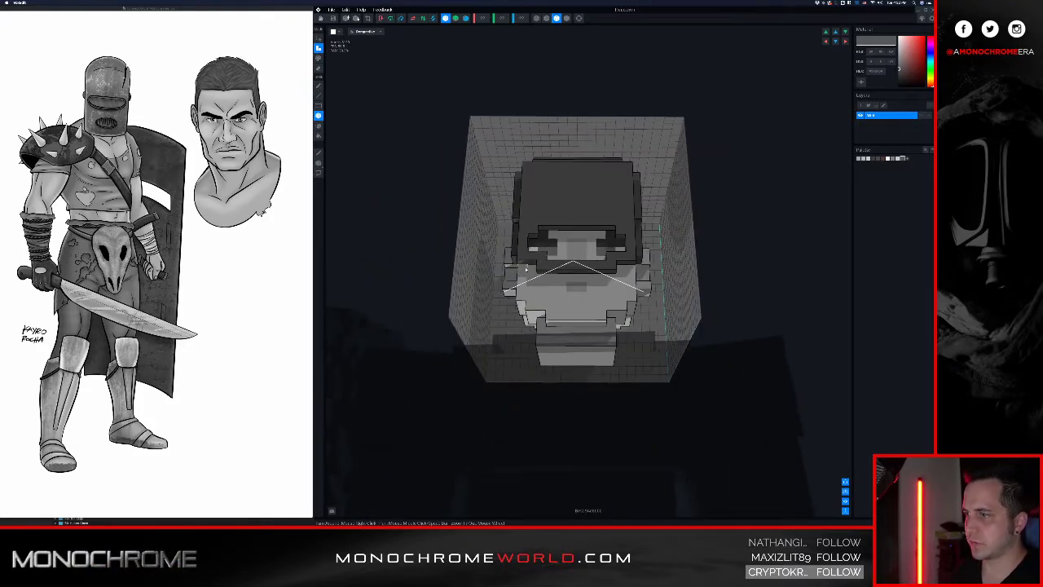
left_click_drag(527, 270, 529, 311)
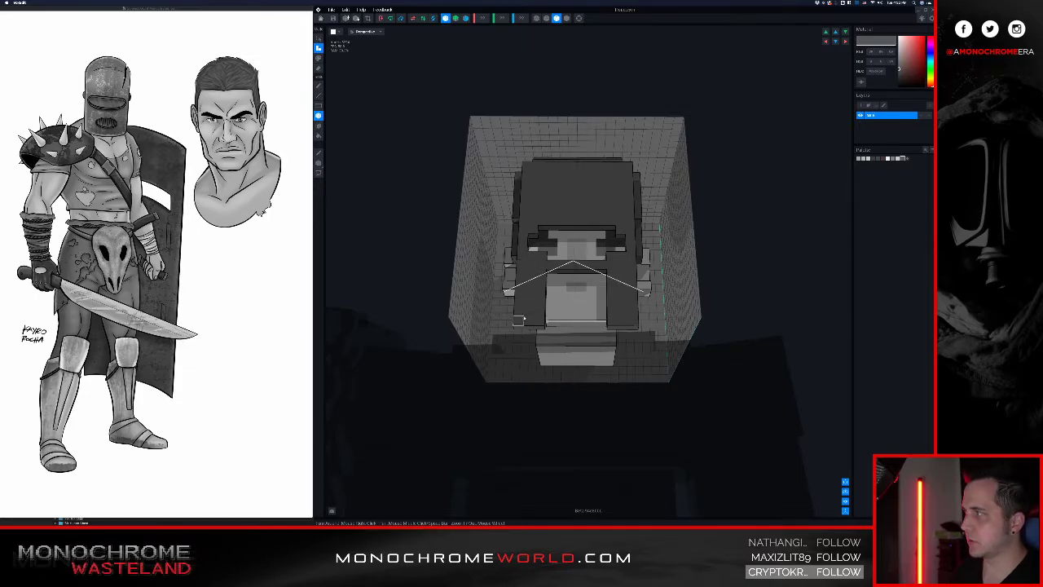
right_click_drag(526, 318, 551, 281)
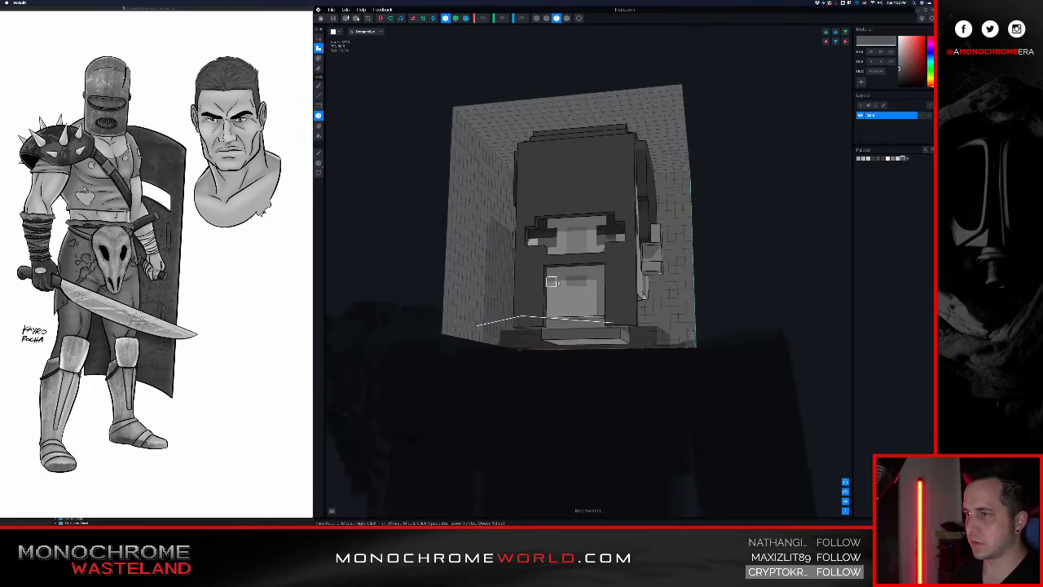
left_click_drag(551, 271, 598, 312)
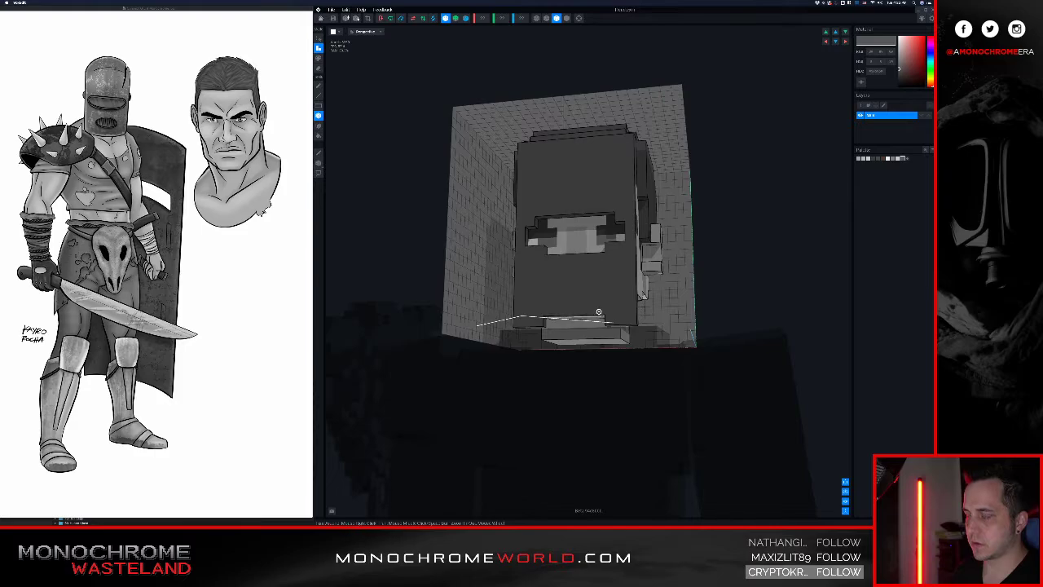
- Erase the voxels at the lower corners of the helmet's front plate to step its bottom edge
mouse_move(599, 312)
right_mouse_down()
mouse_move(570, 306)
mouse_move(598, 290)
mouse_move(604, 316)
mouse_move(584, 316)
mouse_move(586, 308)
right_mouse_up()
scroll(601, 302, "up", 3)
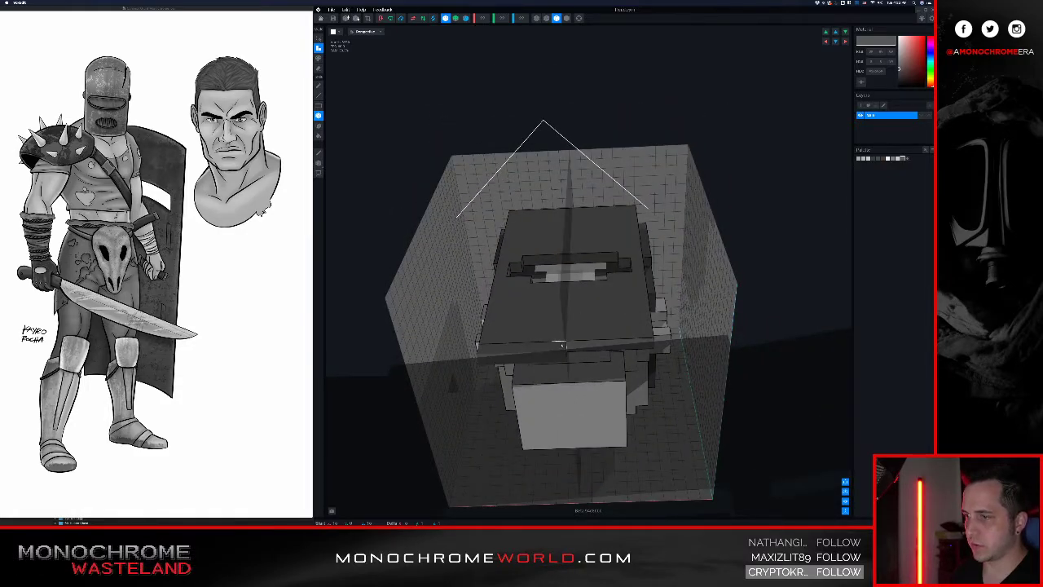
right_click_drag(558, 342, 557, 340)
left_click(493, 346)
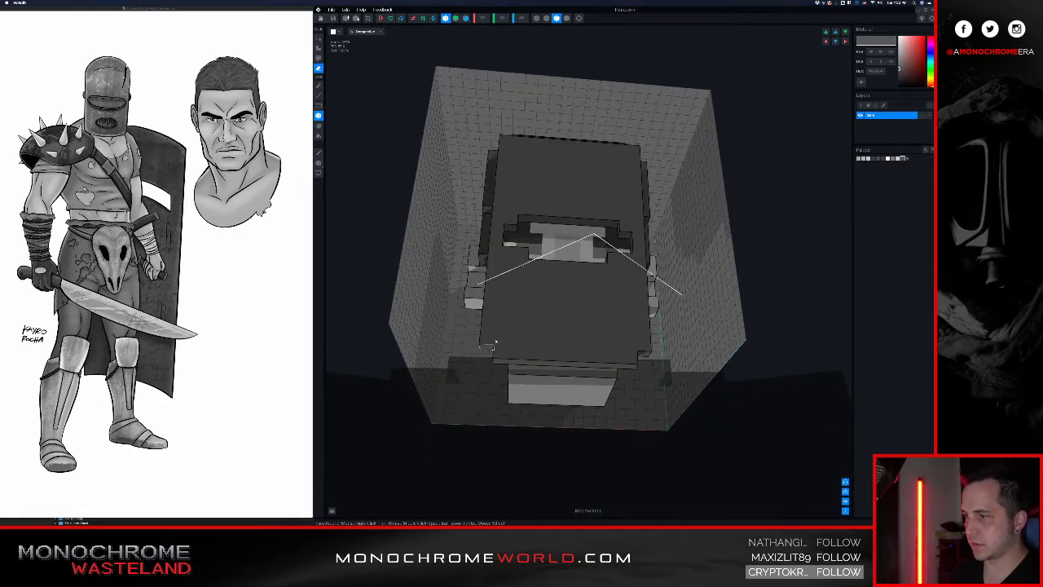
right_click_drag(501, 321, 513, 303)
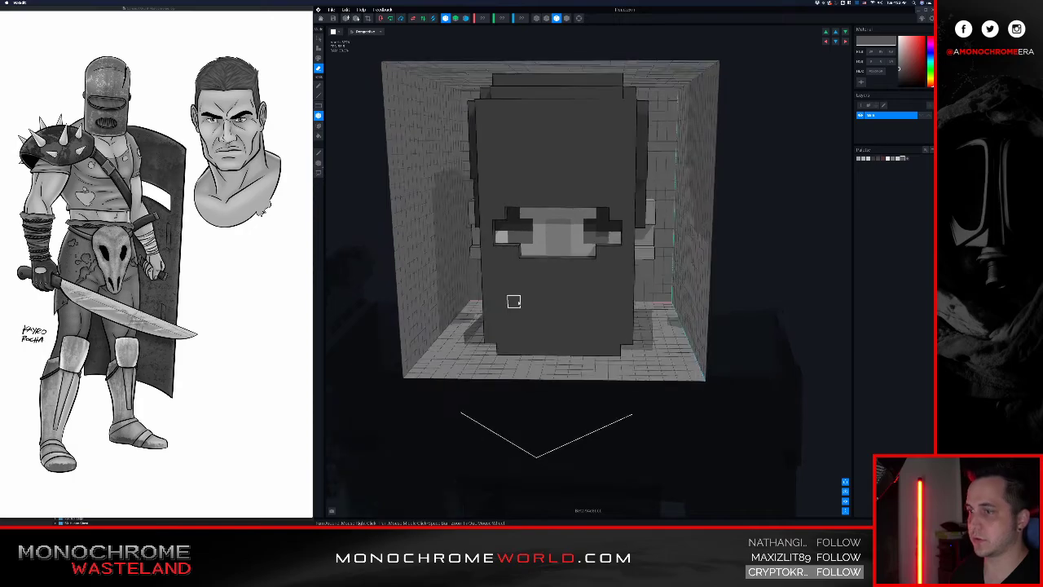
- Add a full-height column of dark-grey voxels along the side edges of the helmet's front plate
right_click_drag(526, 290, 524, 298)
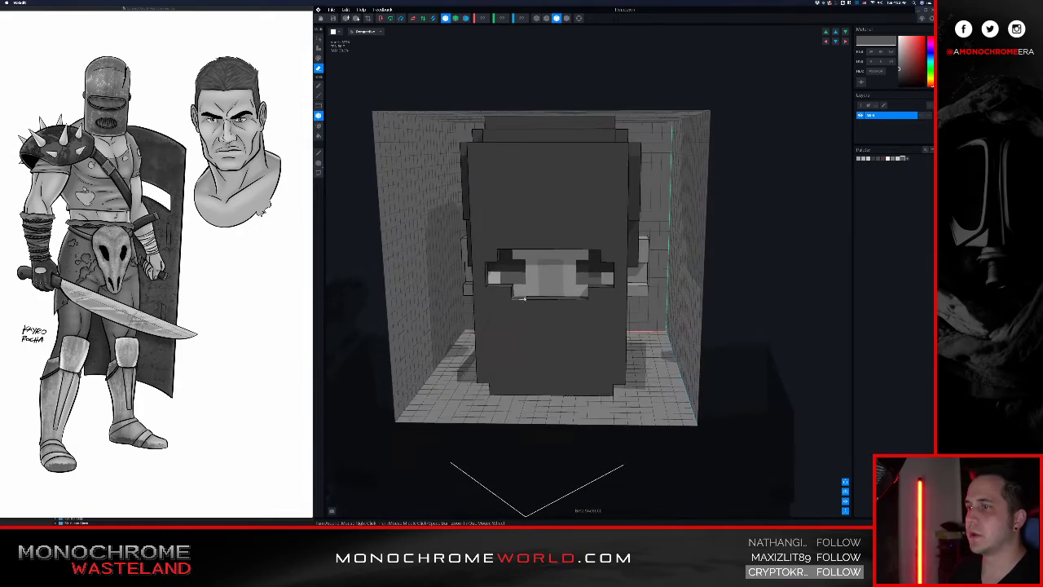
mouse_move(552, 235)
right_mouse_down()
mouse_move(546, 215)
mouse_move(560, 228)
right_mouse_up()
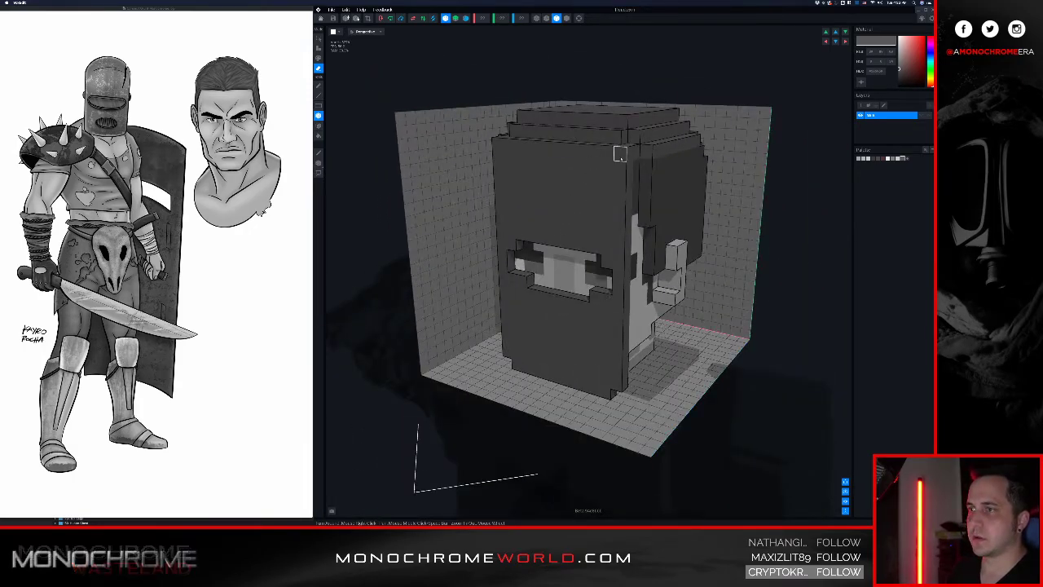
mouse_move(571, 191)
right_mouse_down()
mouse_move(549, 140)
mouse_move(562, 180)
mouse_move(596, 191)
mouse_move(601, 181)
mouse_move(580, 188)
right_mouse_up()
left_click_drag(513, 174, 515, 401)
right_click_drag(515, 400, 501, 287)
right_click_drag(497, 187, 514, 202)
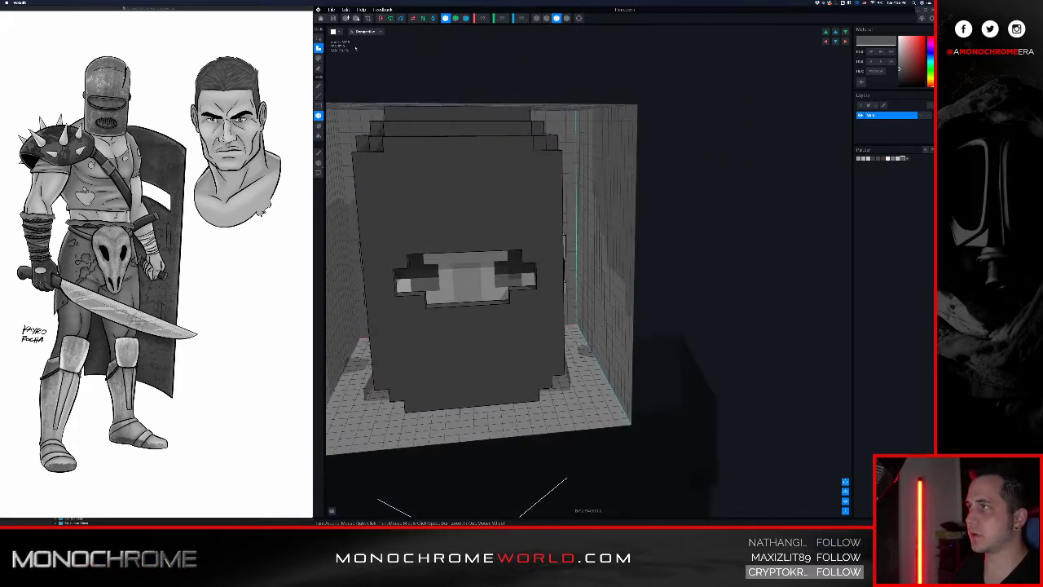
- Save the head, return to the full character, and check the helmet on the body from the front
left_click(320, 18)
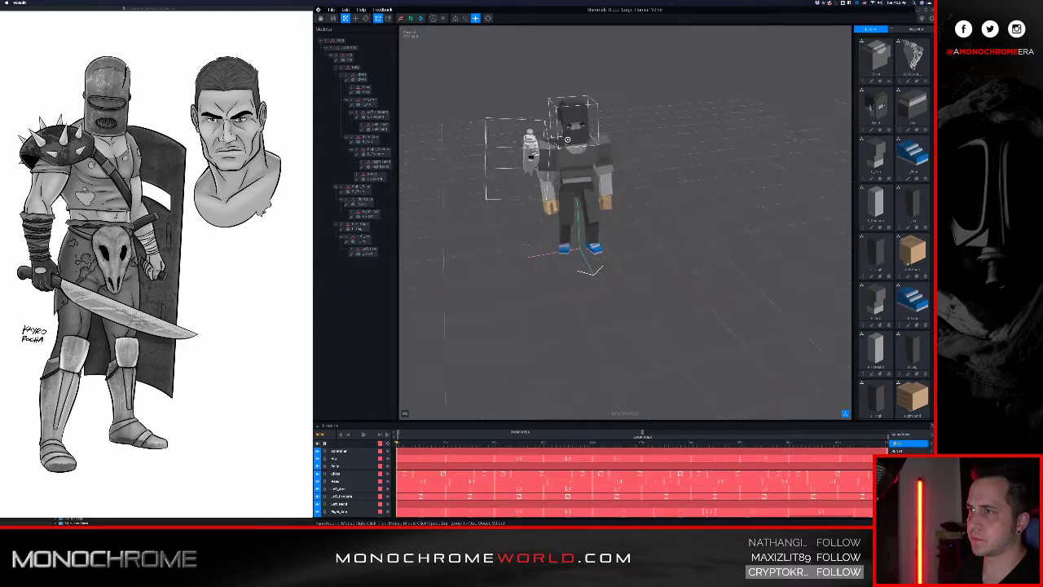
scroll(577, 128, "up", 5)
mouse_move(576, 124)
right_mouse_down()
mouse_move(570, 140)
mouse_move(582, 119)
mouse_move(605, 119)
mouse_move(574, 117)
right_mouse_up()
scroll(570, 131, "up", 3)
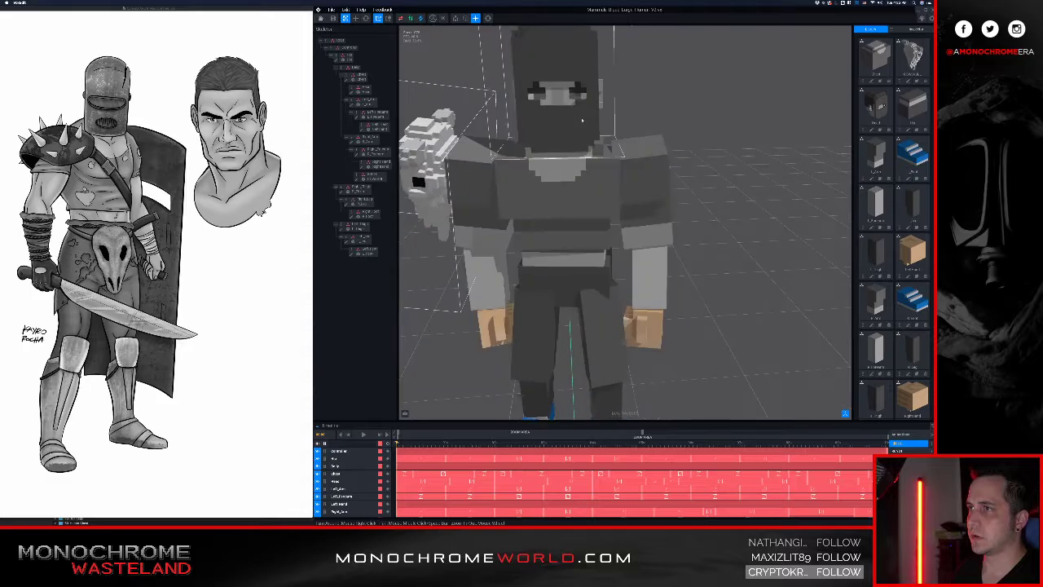
- Select the head on the full character and open it for voxel editing
scroll(583, 116, "down", 5)
middle_click_drag(583, 116, 587, 123)
right_click_drag(594, 125, 566, 100)
scroll(586, 124, "up", 4)
left_click(566, 101)
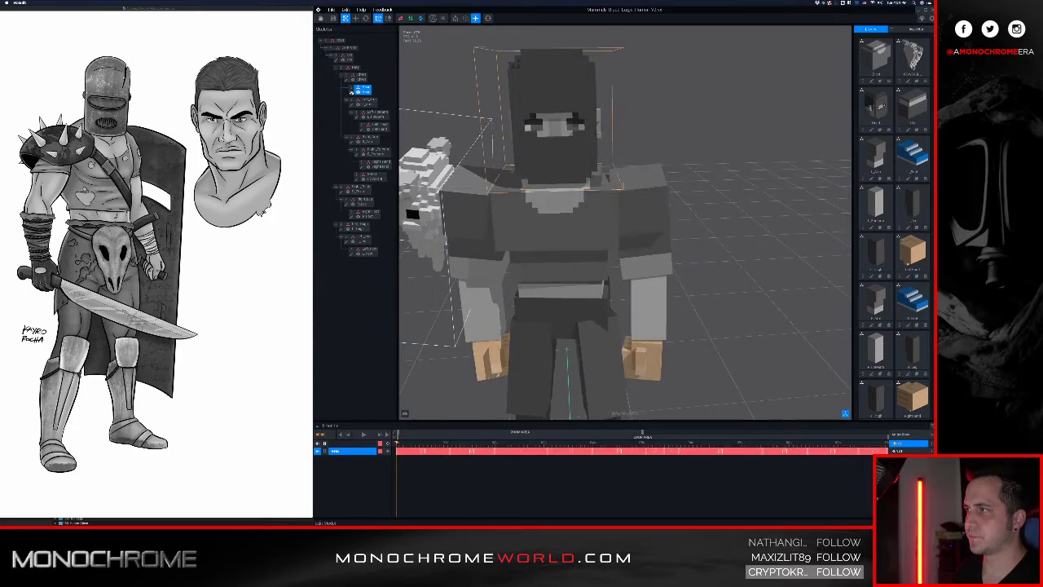
left_click(351, 92)
right_click_drag(571, 168, 554, 155)
right_click_drag(619, 197, 631, 194)
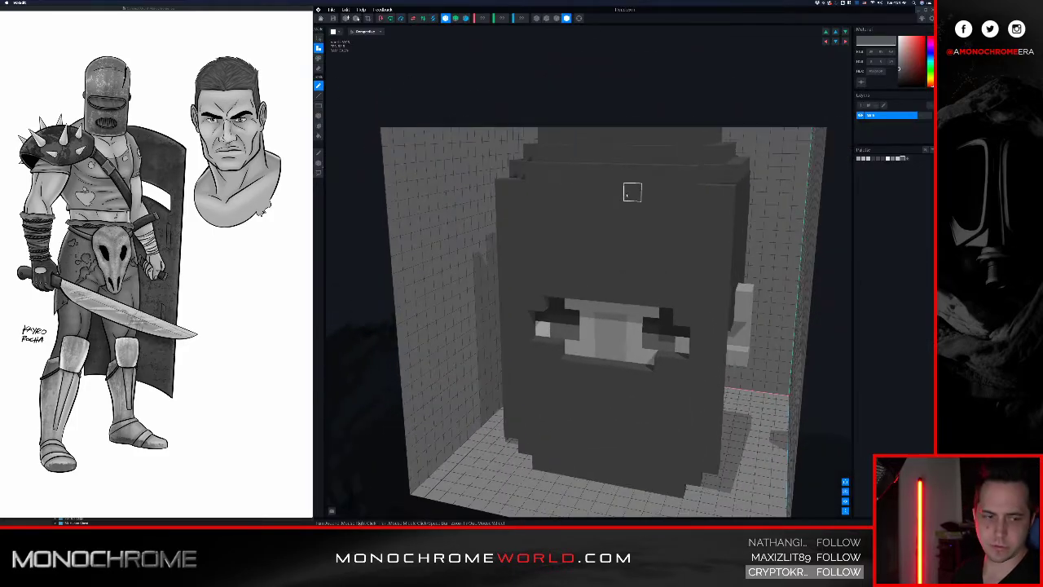
- Display the head with outlined voxel edges and bring the side edge of the helmet's front plate into view
middle_click_drag(631, 193, 587, 186)
right_click_drag(641, 210, 599, 204)
right_click_drag(677, 202, 663, 203)
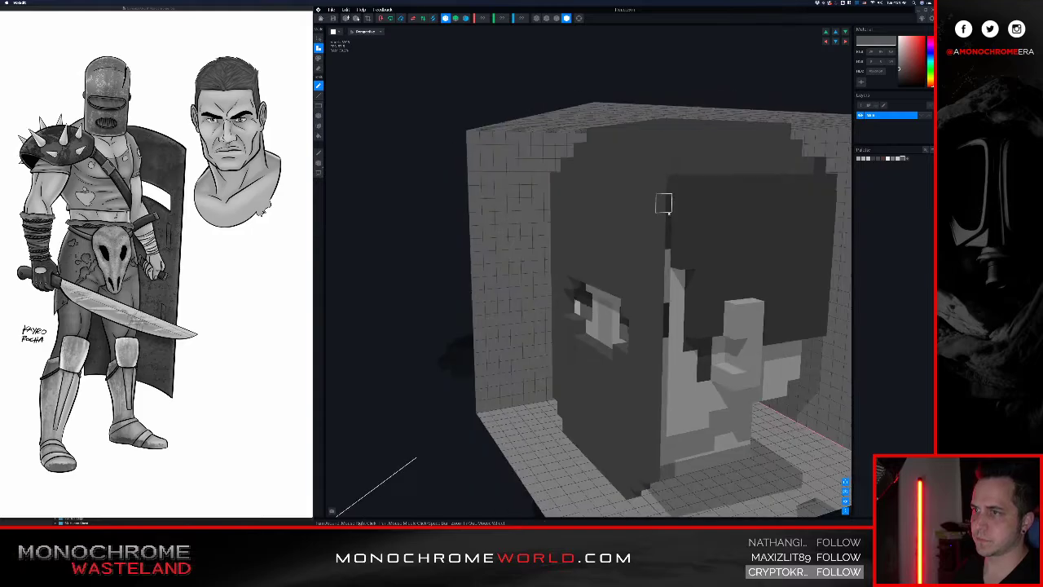
middle_click_drag(663, 203, 602, 165)
left_click(557, 19)
right_click_drag(637, 106, 647, 120)
mouse_move(613, 162)
left_mouse_down()
mouse_move(622, 249)
mouse_move(610, 354)
mouse_move(587, 356)
left_mouse_up()
right_click_drag(586, 361, 592, 356)
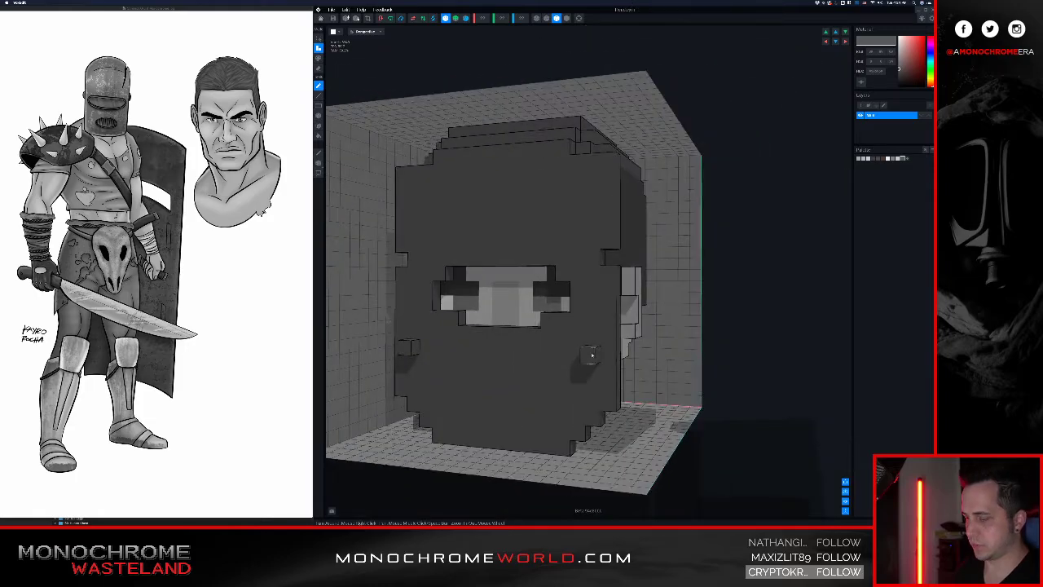
key("super+z")
right_click_drag(617, 261, 610, 251)
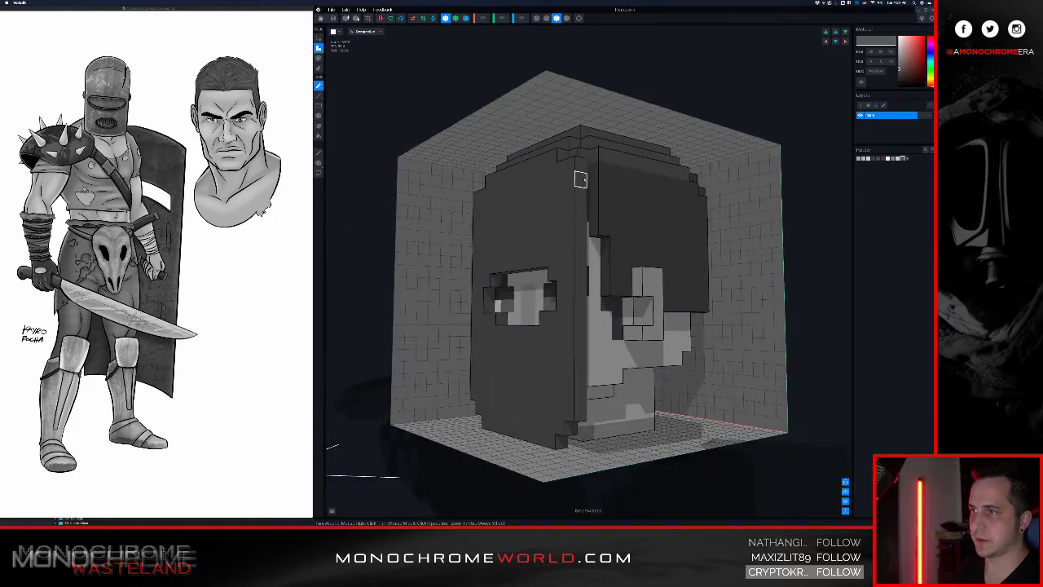
left_click_drag(580, 165, 578, 399)
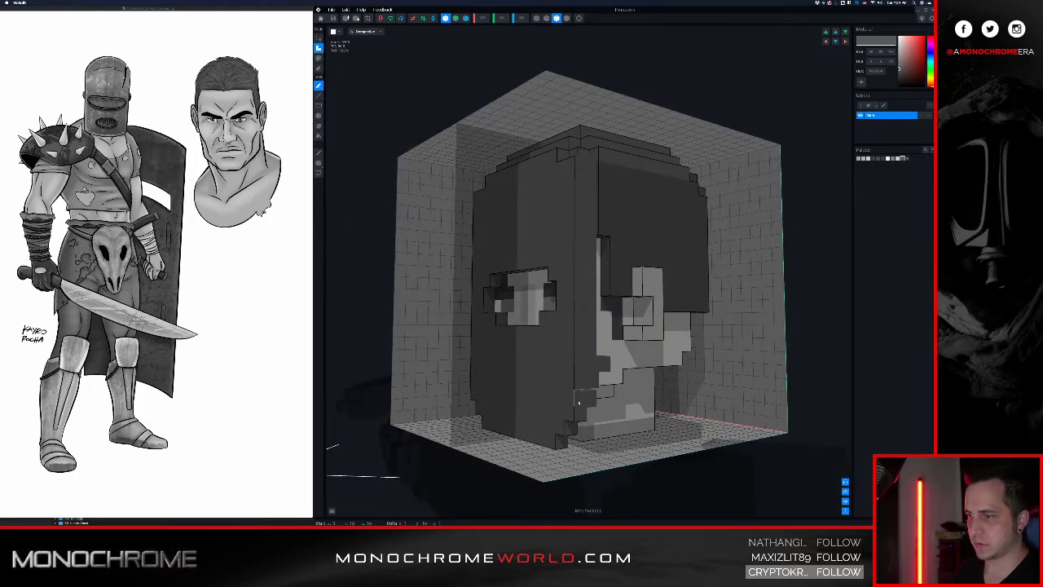
key("super+z")
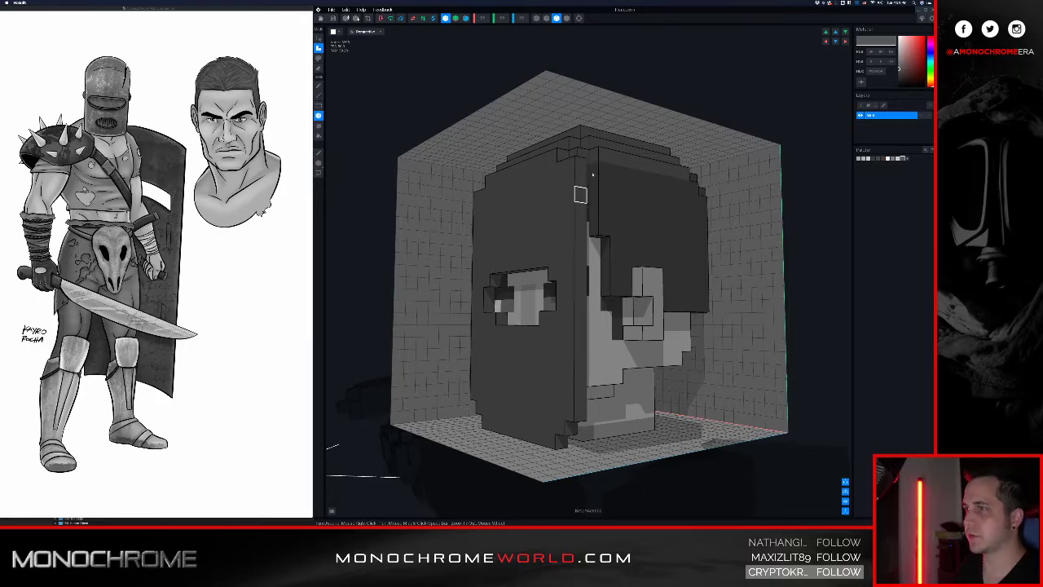
- Thicken the side edges of the helmet's front plate backwards with long dark-grey columns, down to the plate's lower corner
left_click_drag(581, 166, 580, 401)
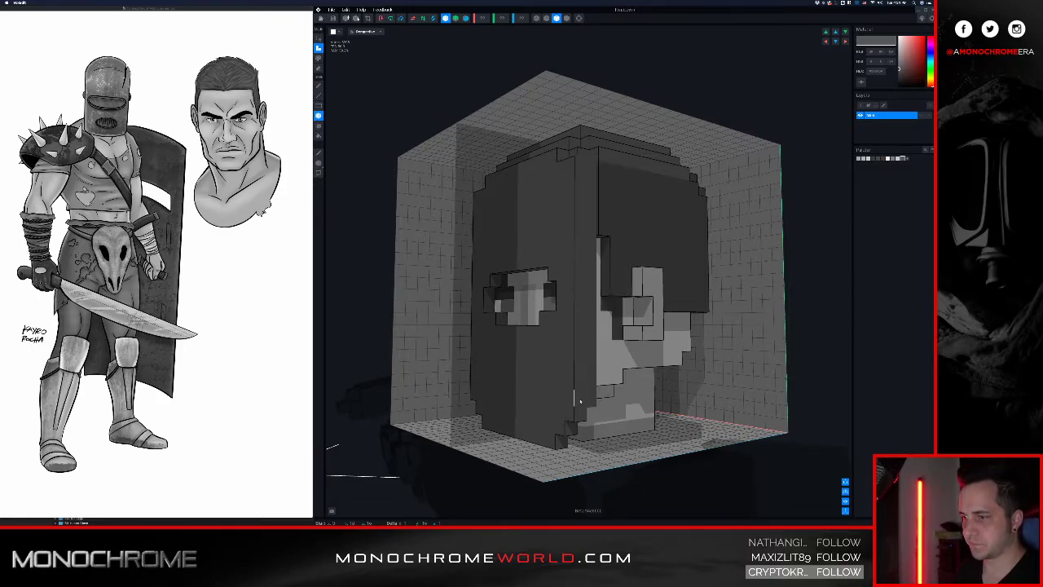
mouse_move(559, 365)
right_mouse_down()
mouse_move(580, 372)
mouse_move(559, 370)
mouse_move(575, 397)
mouse_move(559, 373)
mouse_move(569, 376)
mouse_move(556, 398)
mouse_move(567, 369)
mouse_move(550, 298)
mouse_move(628, 334)
right_mouse_up()
scroll(559, 377, "down", 3)
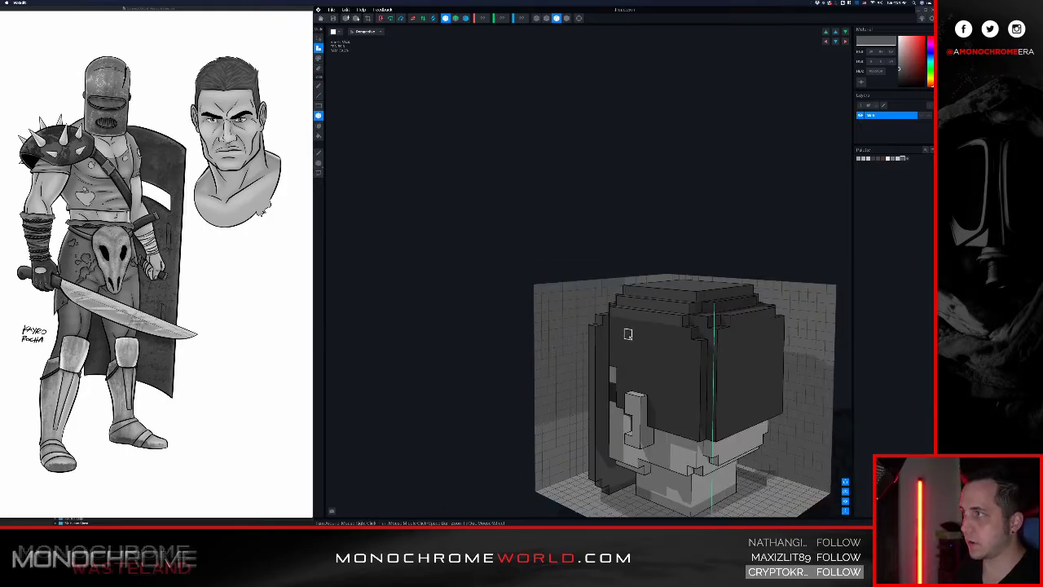
scroll(634, 362, "up", 3)
right_click_drag(638, 359, 627, 342)
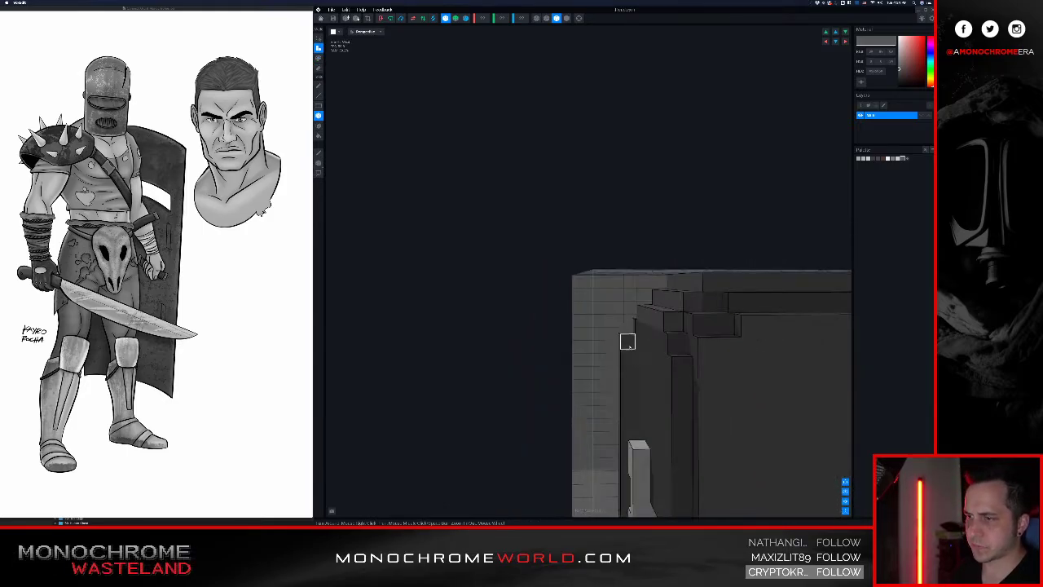
left_click_drag(629, 346, 627, 420)
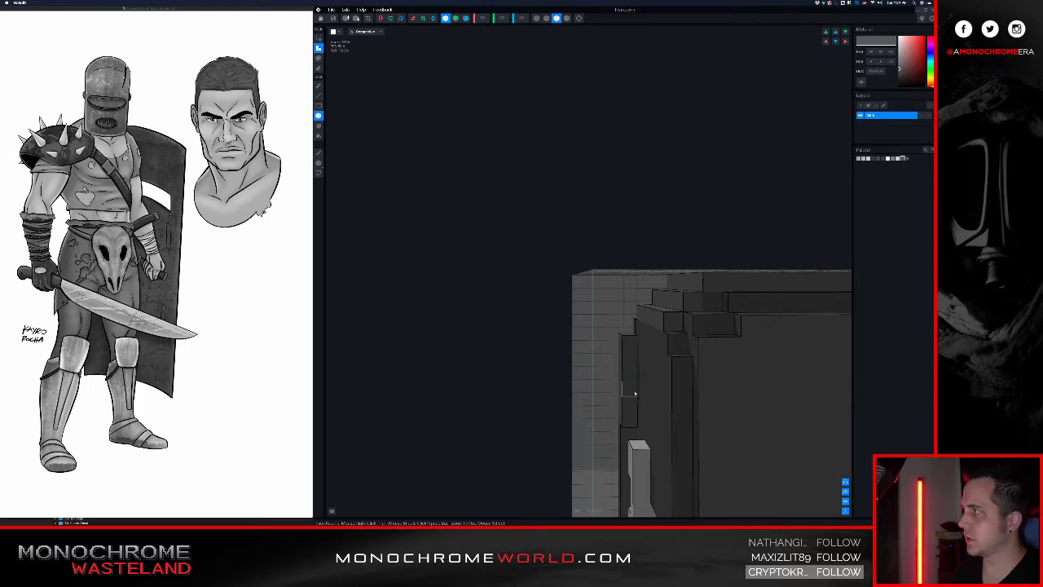
scroll(625, 391, "down", 5)
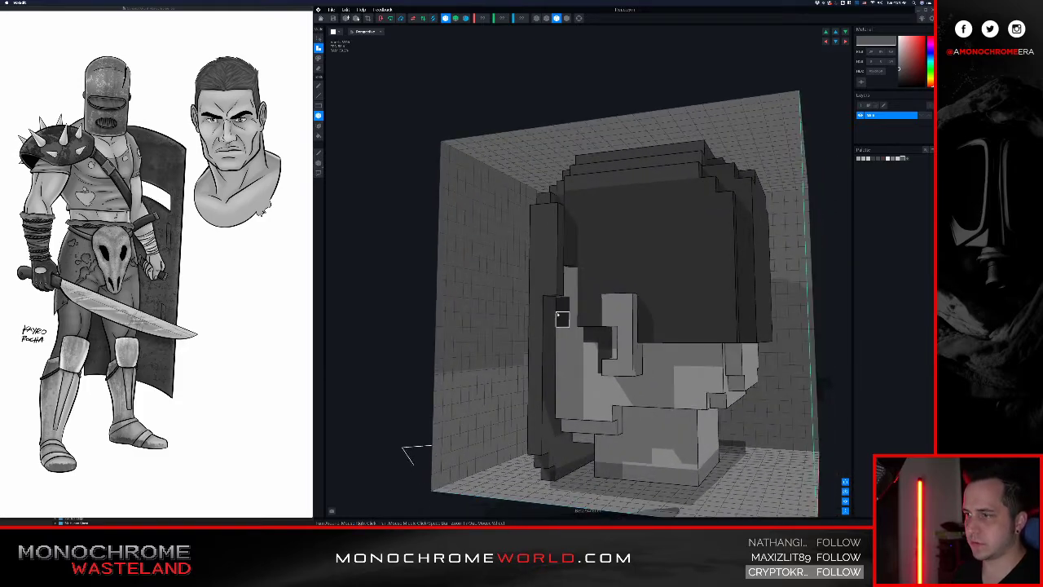
left_click_drag(546, 303, 550, 442)
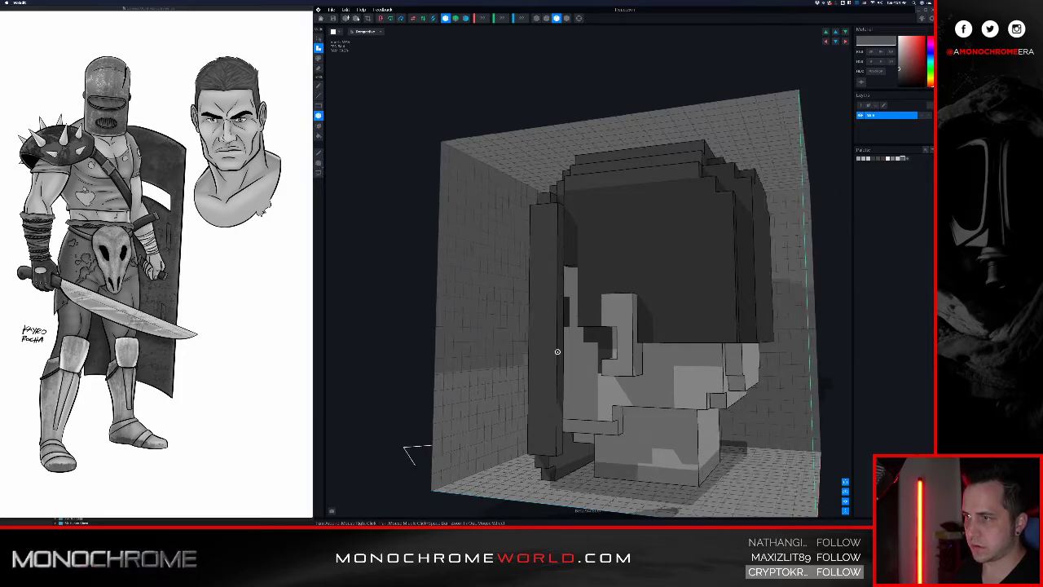
- Add further full-height dark-grey columns behind the plate's side edges to widen the helmet's side panels towards the ears
right_click_drag(558, 349, 577, 249)
left_click_drag(566, 218, 566, 273)
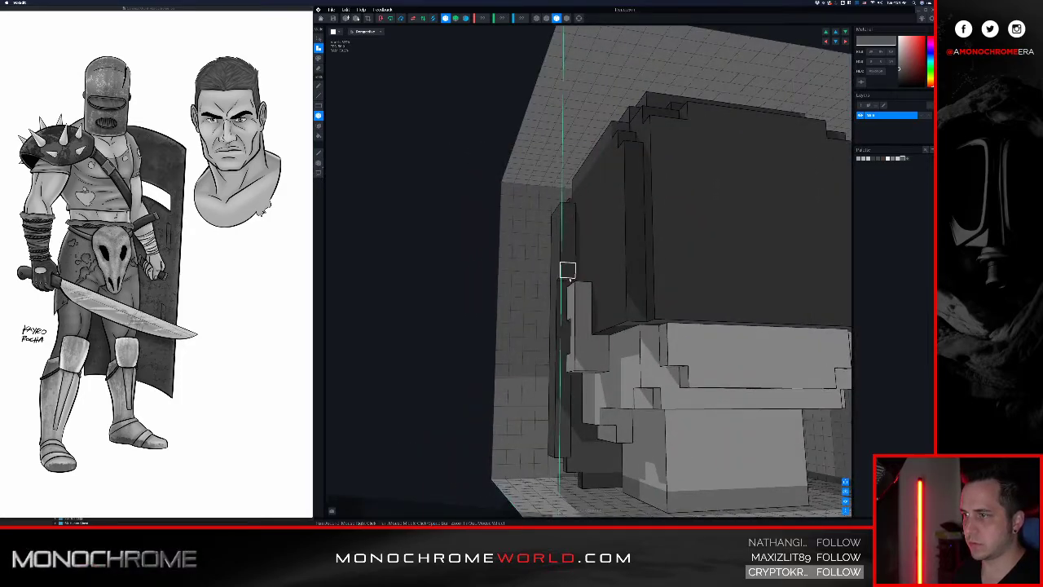
right_click_drag(564, 269, 582, 279)
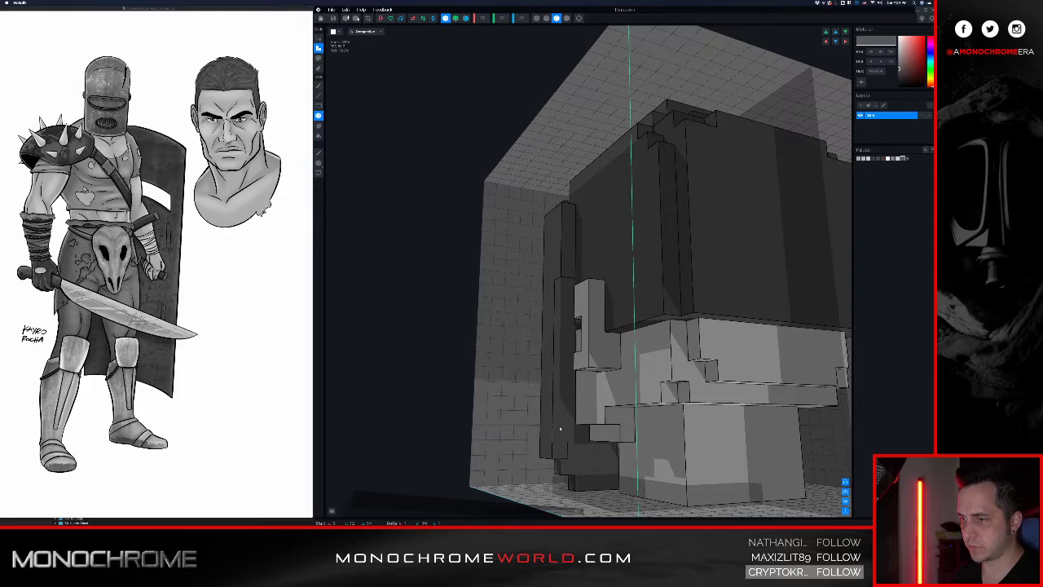
left_click_drag(560, 446, 559, 444)
right_click_drag(559, 438, 565, 432)
right_click_drag(564, 349, 559, 351)
left_click_drag(563, 202, 570, 447)
- Extend the helmet's side panel back along the upper head in dark grey, stepping its lower edge down towards the front plate
right_click_drag(567, 369, 572, 373)
right_click_drag(532, 227, 522, 207)
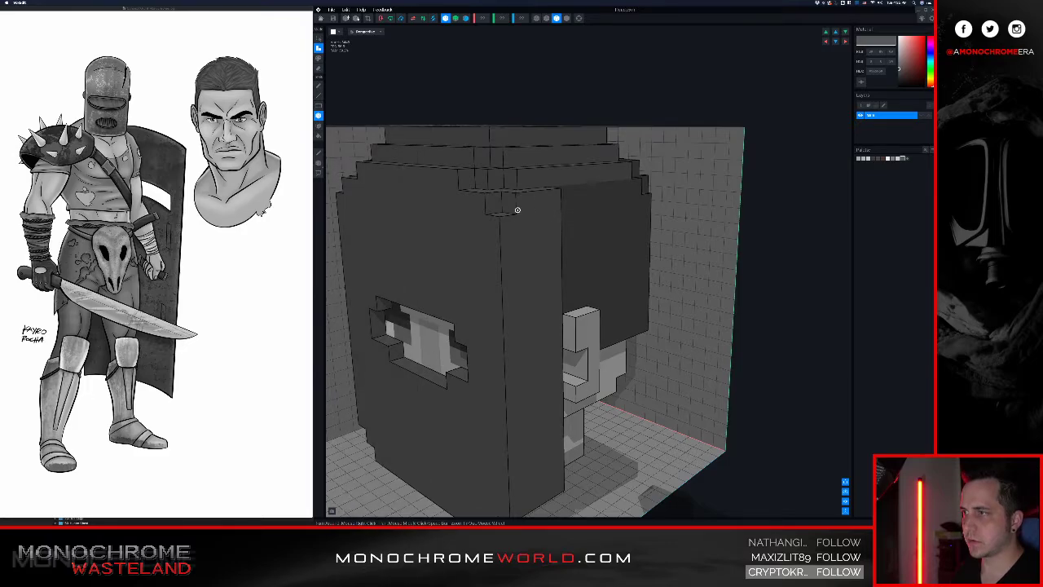
mouse_move(509, 202)
right_mouse_down()
mouse_move(527, 213)
mouse_move(480, 217)
mouse_move(545, 198)
mouse_move(491, 203)
right_mouse_up()
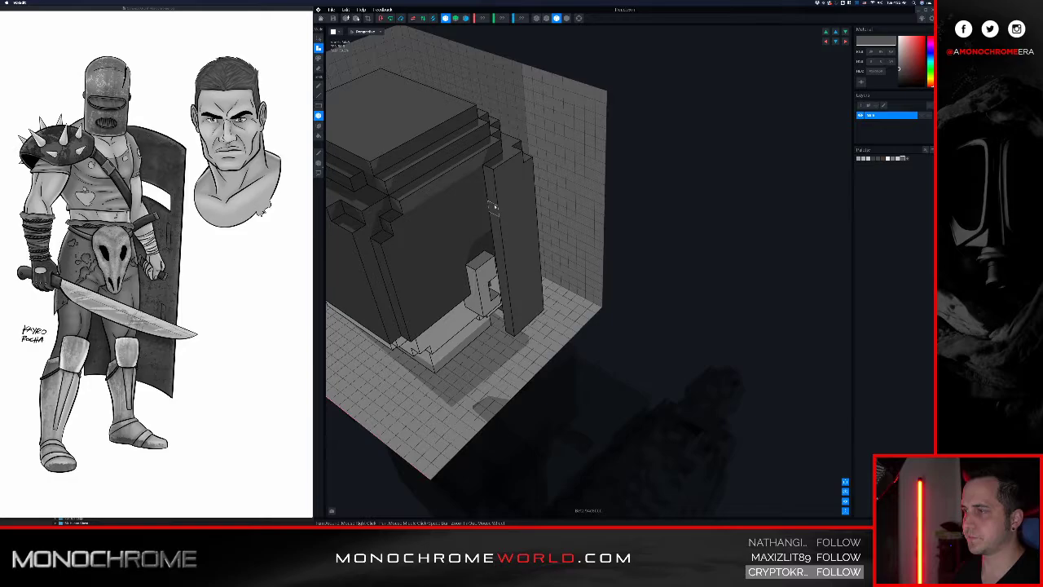
right_click_drag(492, 209, 490, 178)
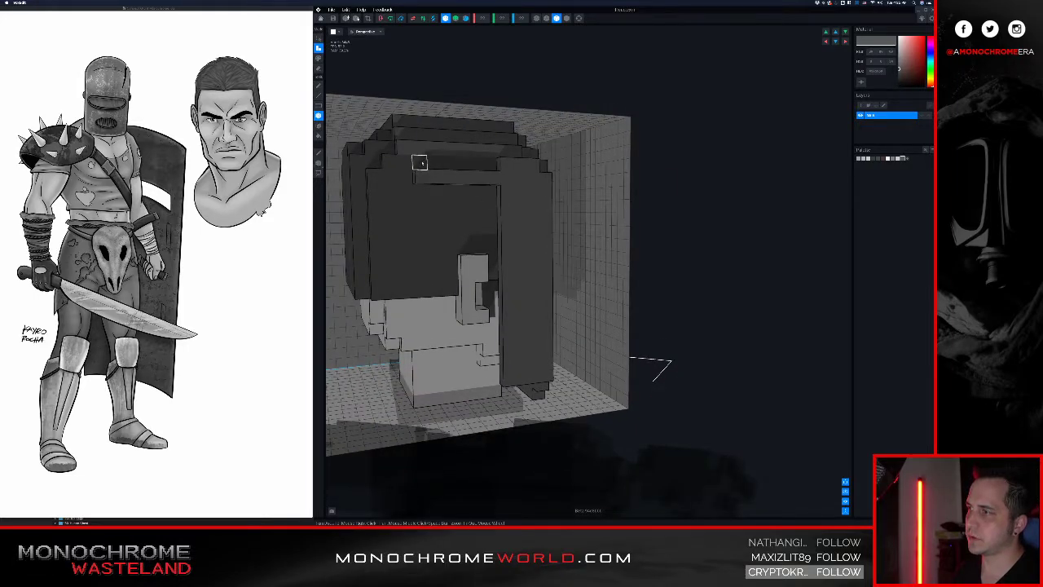
right_click_drag(465, 163, 468, 186)
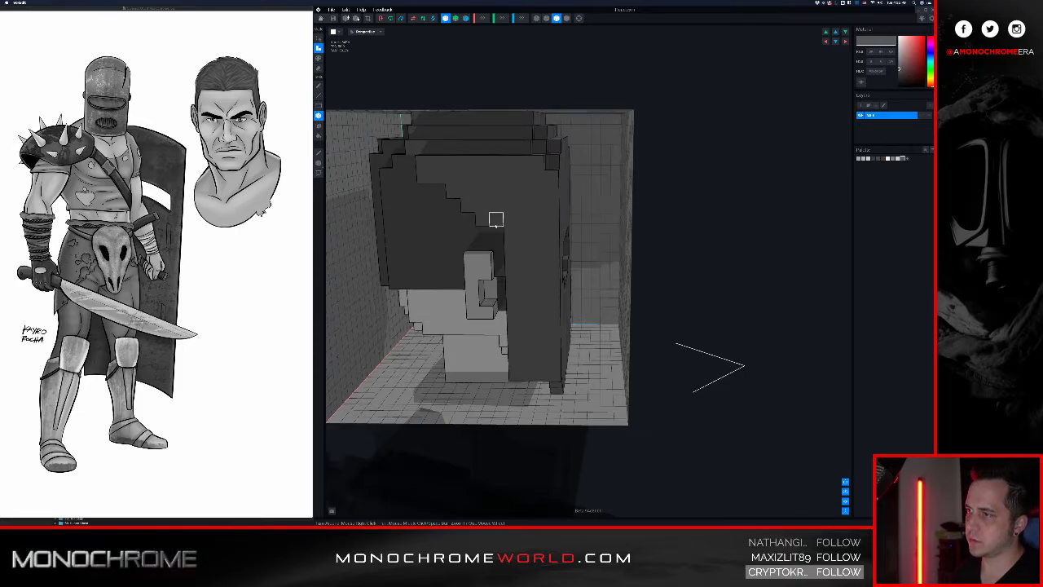
- Widen the helmet's eye slit symmetrically by erasing voxels at its upper corners, outer ends and lower edge
right_click_drag(479, 163, 421, 170)
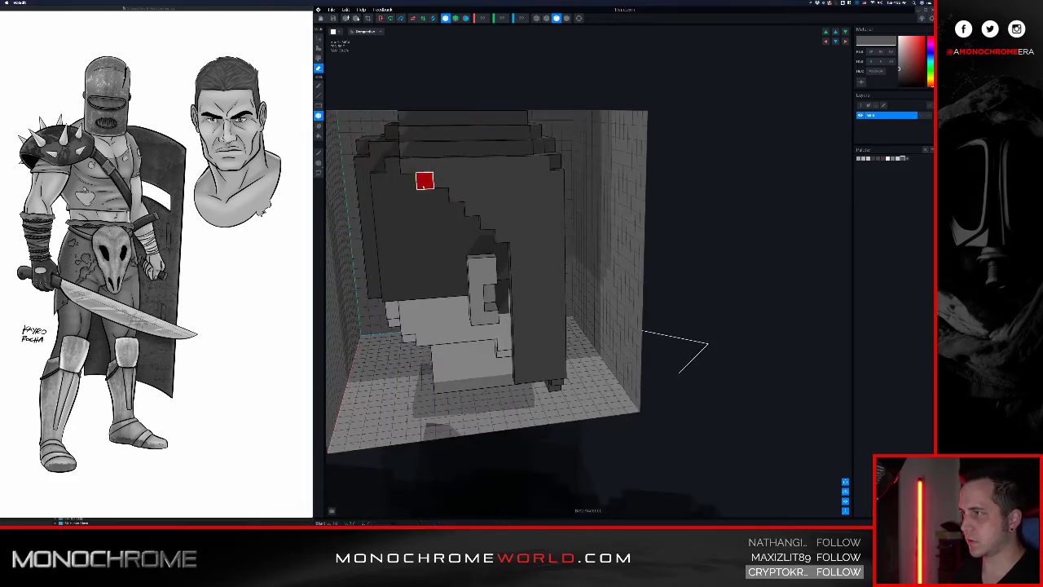
right_click_drag(514, 178, 516, 226)
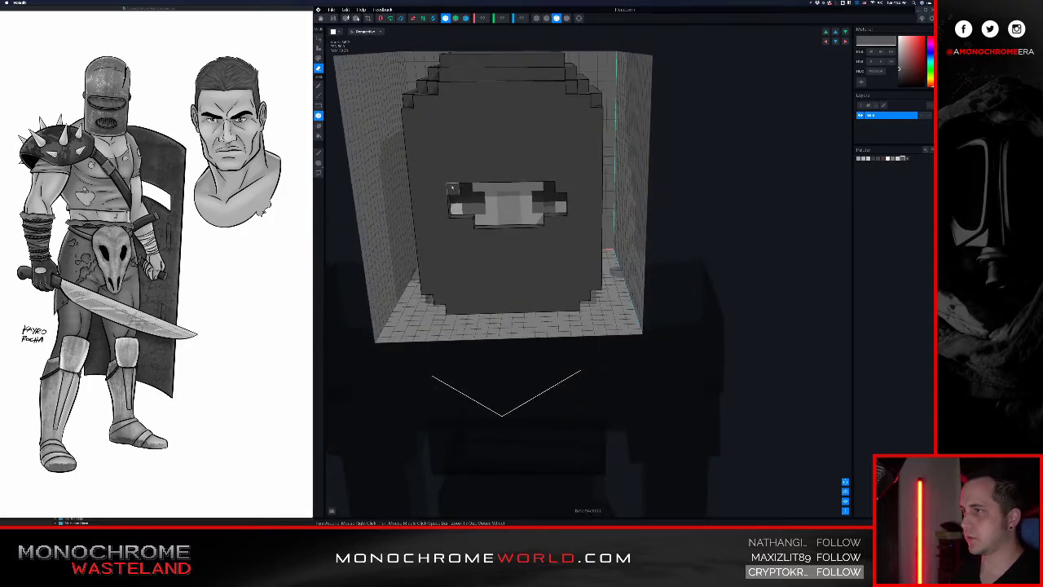
right_click_drag(463, 176, 463, 176)
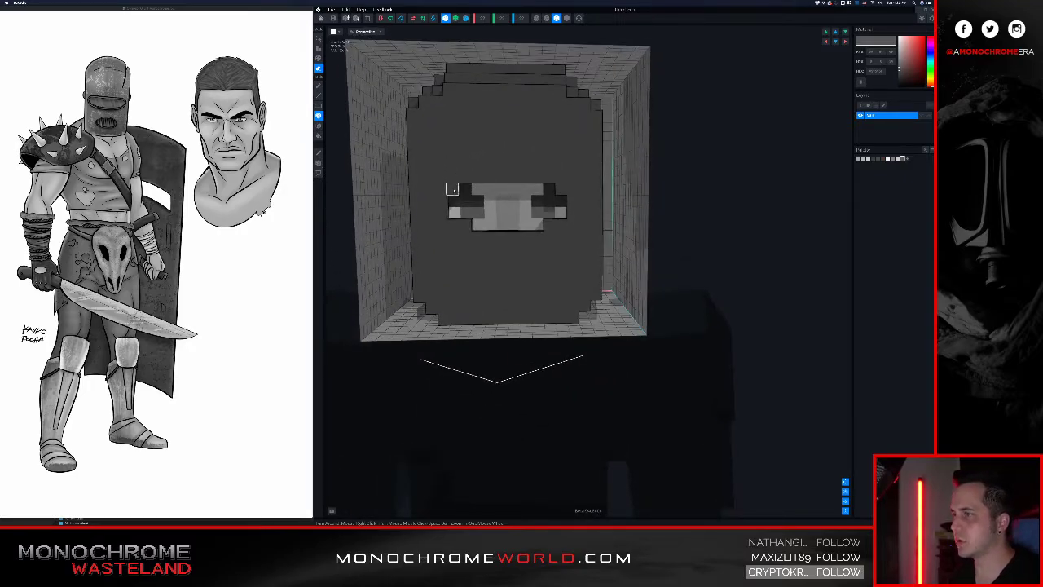
left_click(441, 202)
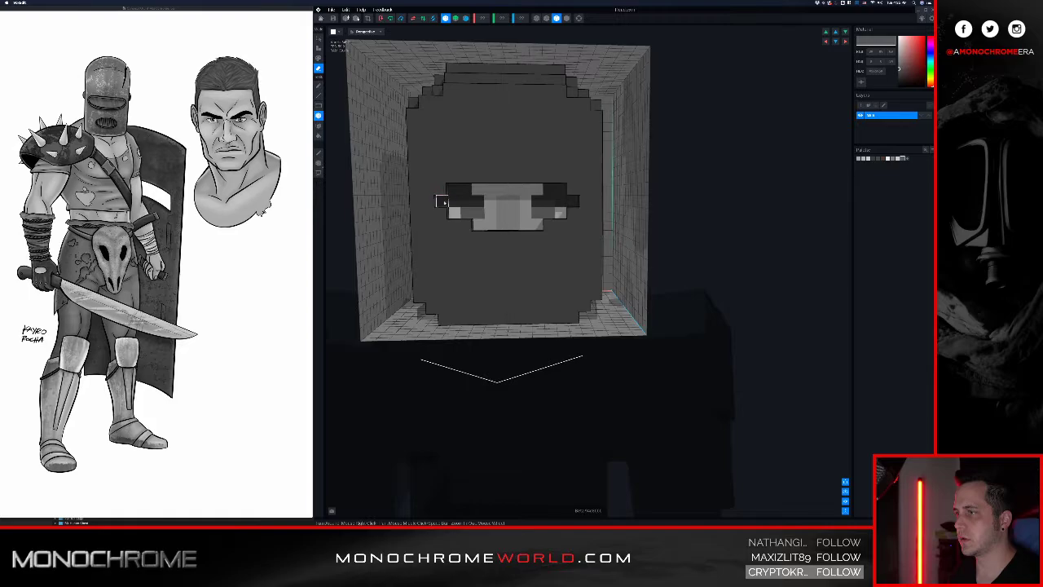
left_click(440, 212)
left_click(461, 225)
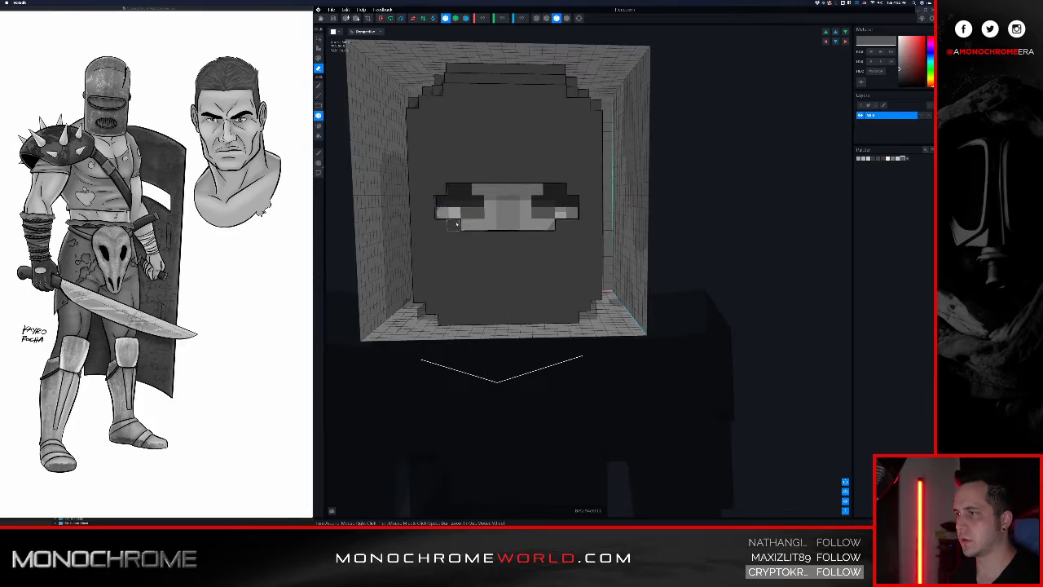
left_click(454, 225)
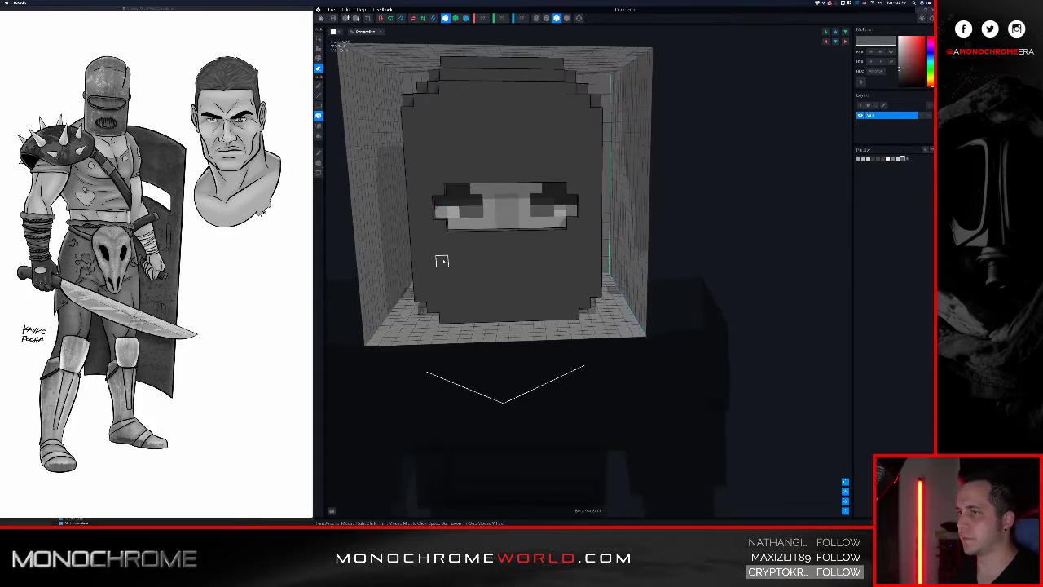
middle_click_drag(453, 249, 488, 231)
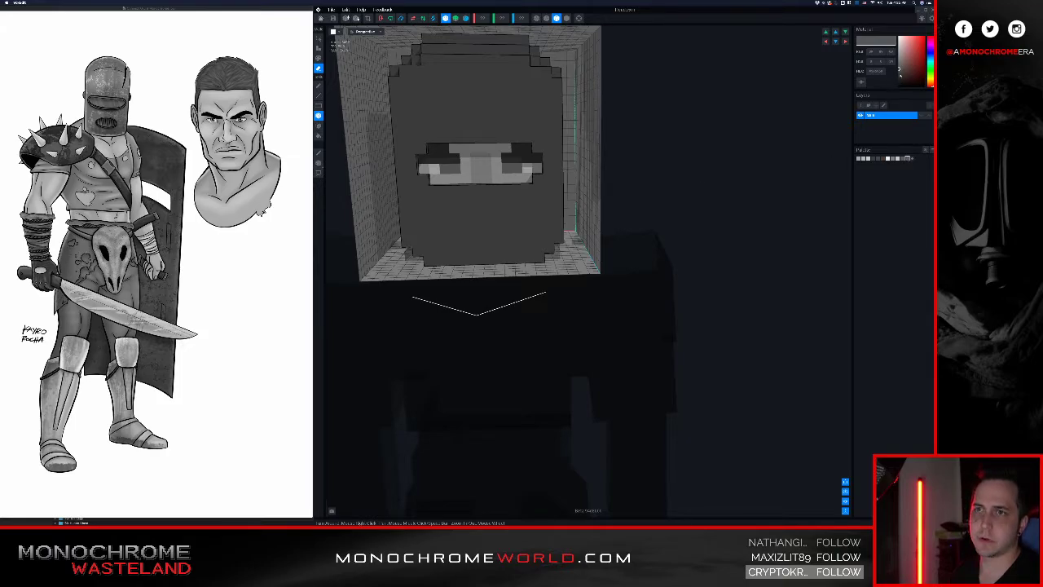
- Paint a darker grey mouth vent with small side notches on the helmet front below the eye slit
left_click_drag(899, 73, 899, 76)
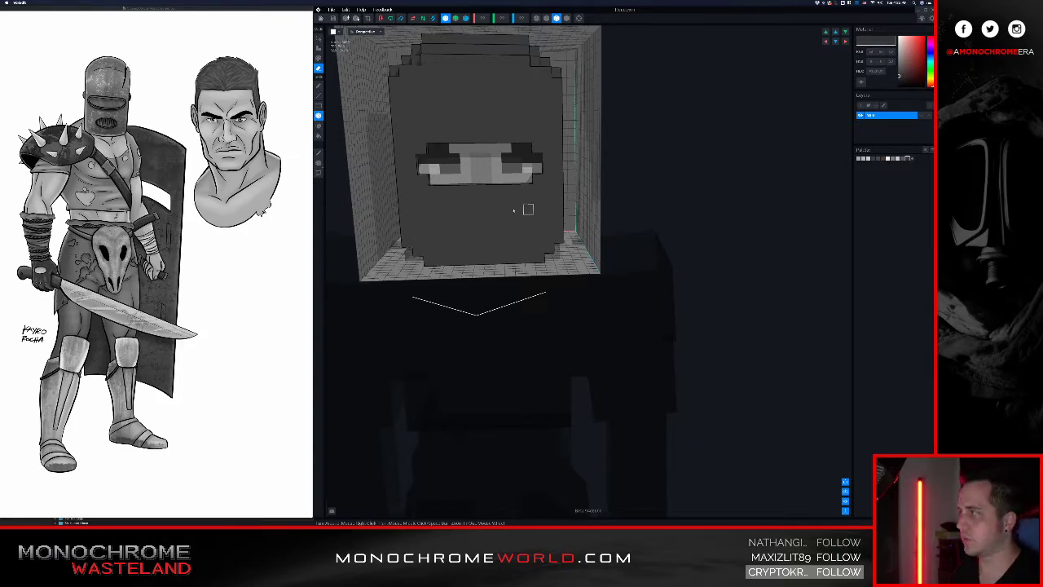
middle_click_drag(528, 209, 507, 210)
mouse_move(467, 221)
left_mouse_down()
mouse_move(500, 222)
mouse_move(500, 230)
left_mouse_up()
key("super+z")
key("g")
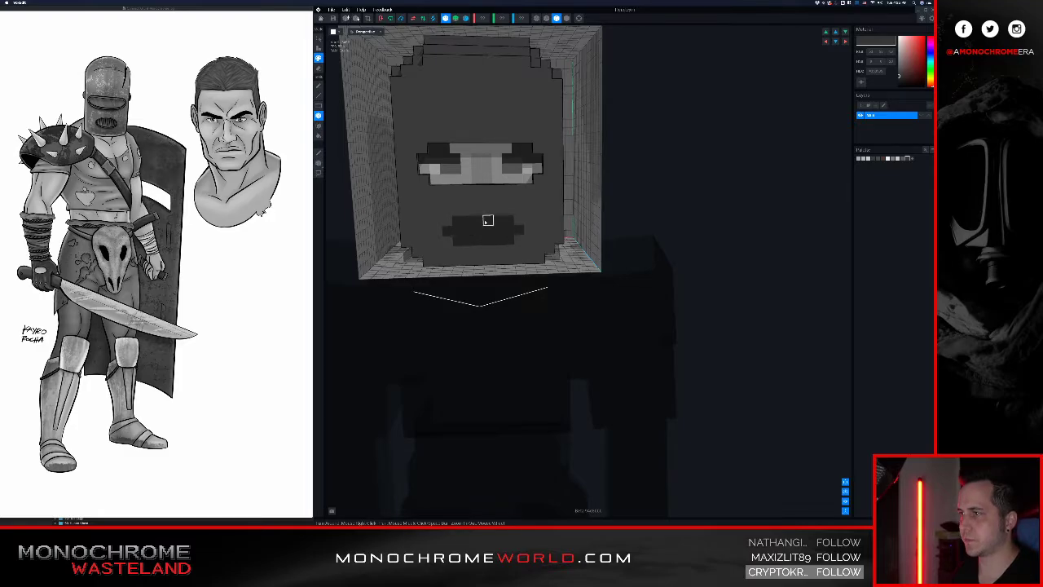
- Paint a dark grey border around the eye slit, following its stepped outline above, below and at both ends
right_click_drag(487, 220, 497, 156)
left_click_drag(491, 185, 511, 185)
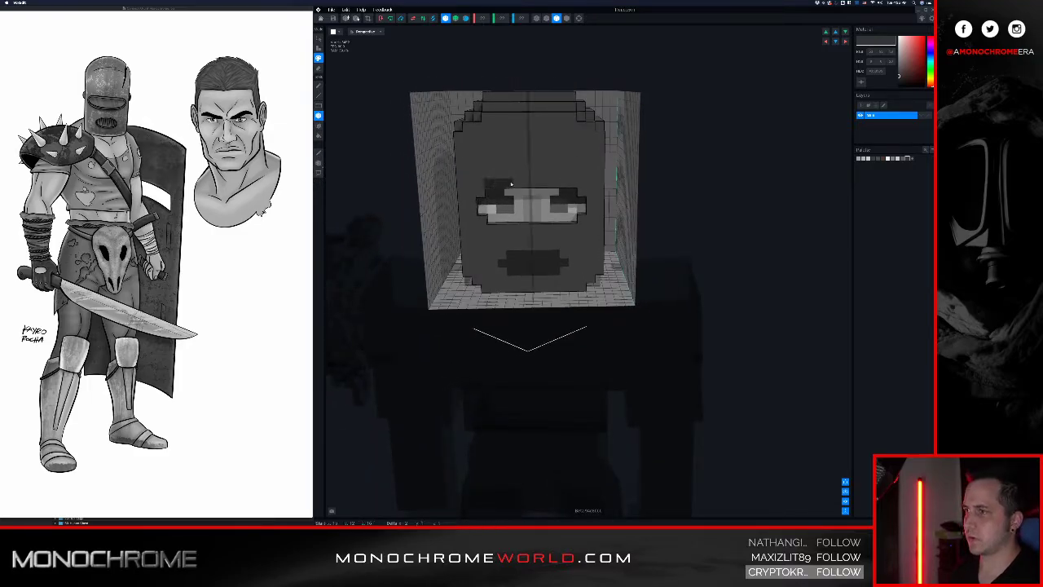
key("ctrl+z")
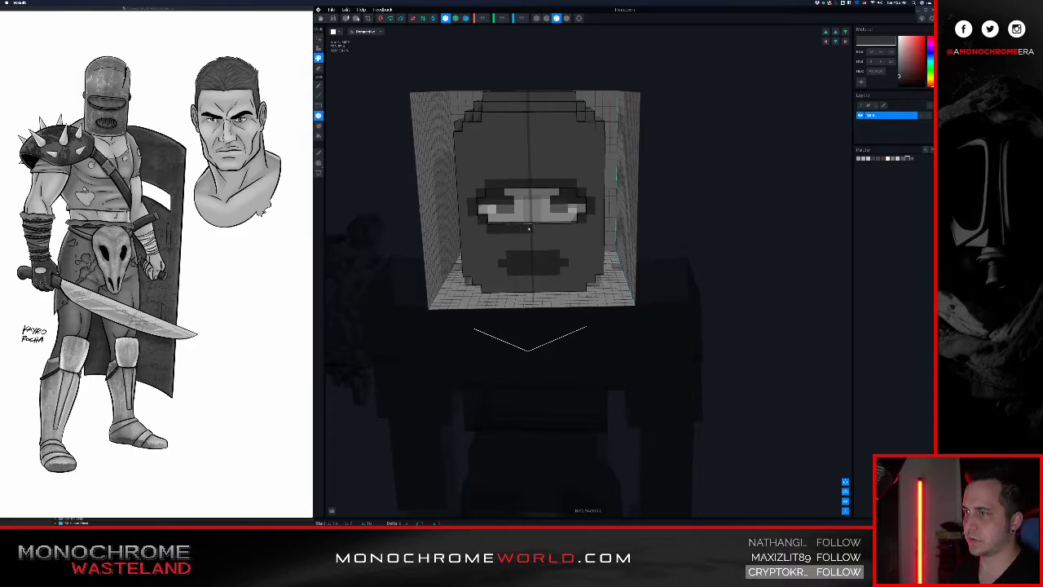
mouse_move(528, 229)
right_mouse_down()
mouse_move(480, 231)
mouse_move(510, 229)
right_mouse_up()
scroll(555, 238, "up", 5)
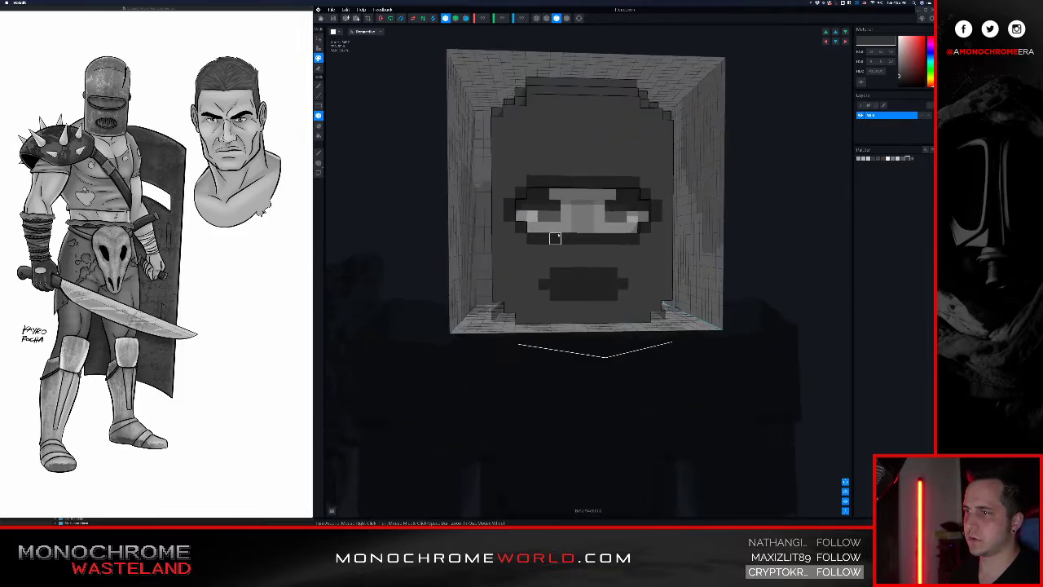
scroll(555, 238, "up", 6)
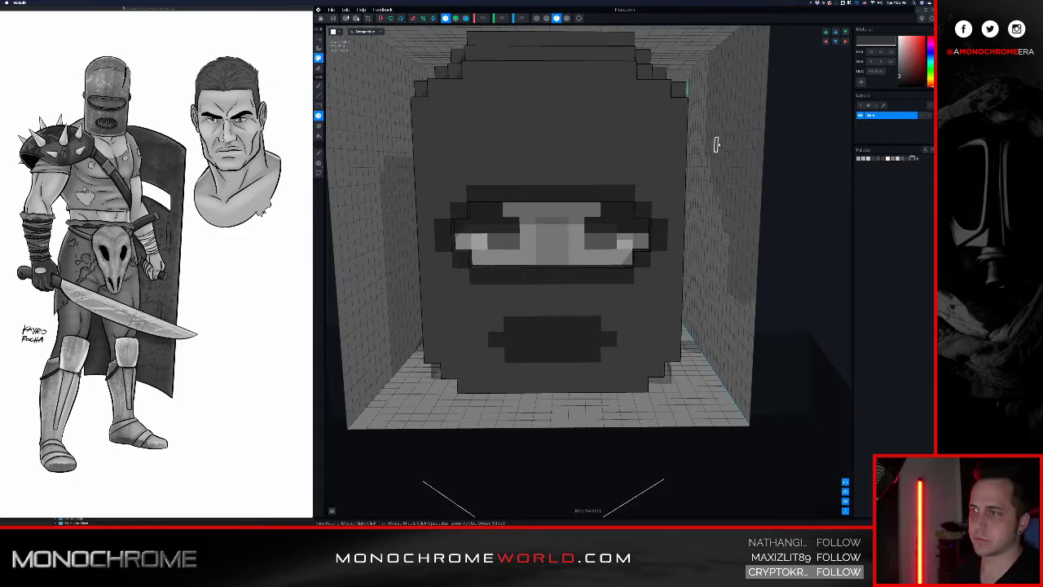
middle_click_drag(653, 152, 659, 149)
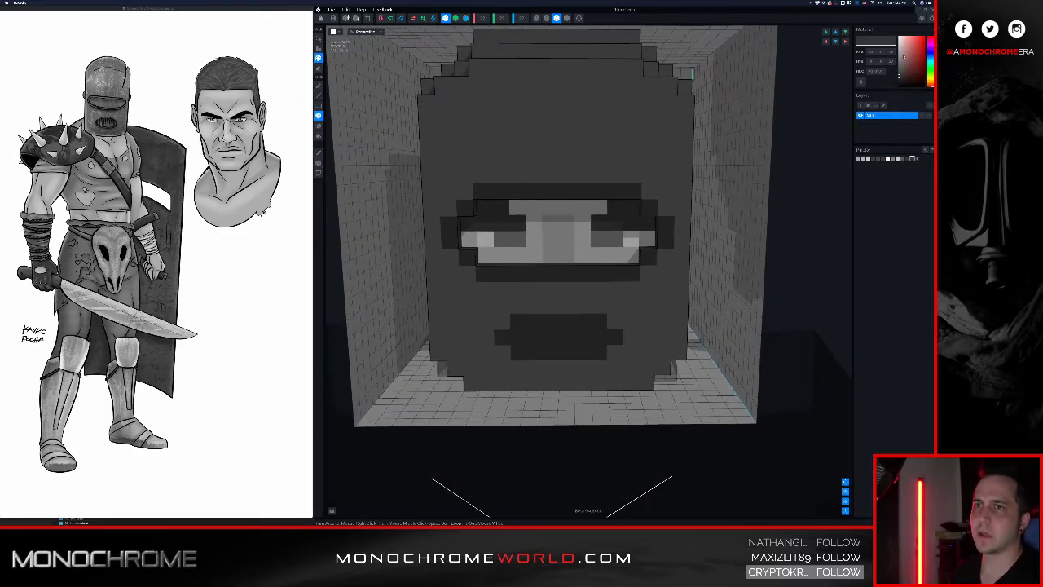
- Attach light grey voxels in three descending diagonal lines across the eye slit
left_click_drag(903, 55, 900, 41)
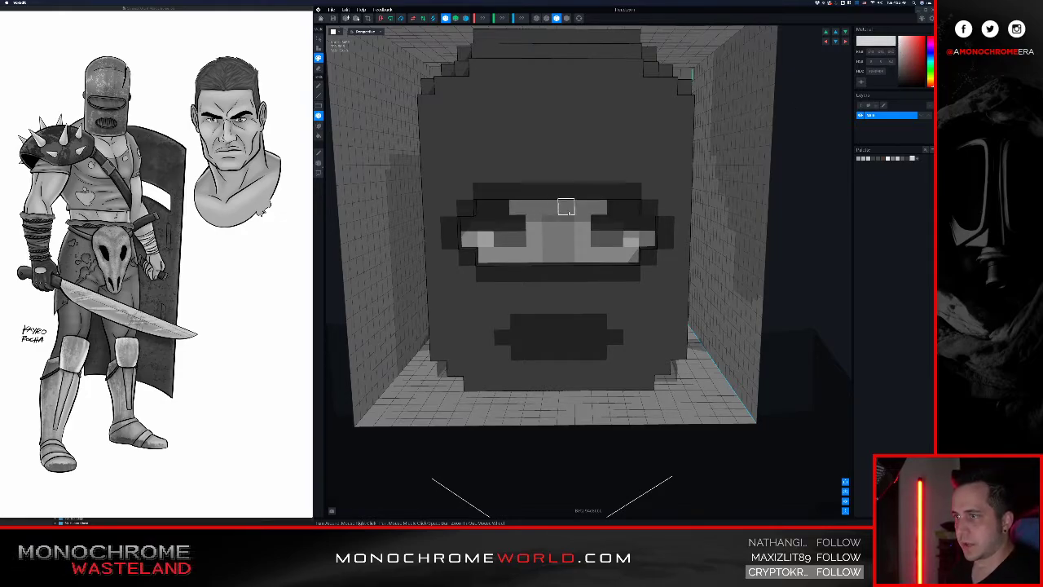
key("a")
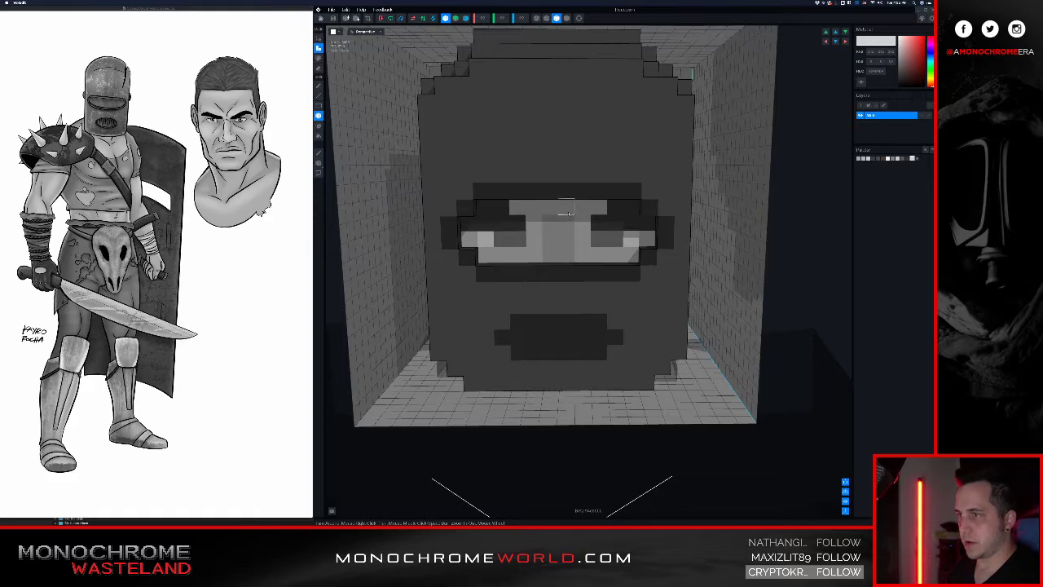
left_click_drag(565, 211, 554, 212)
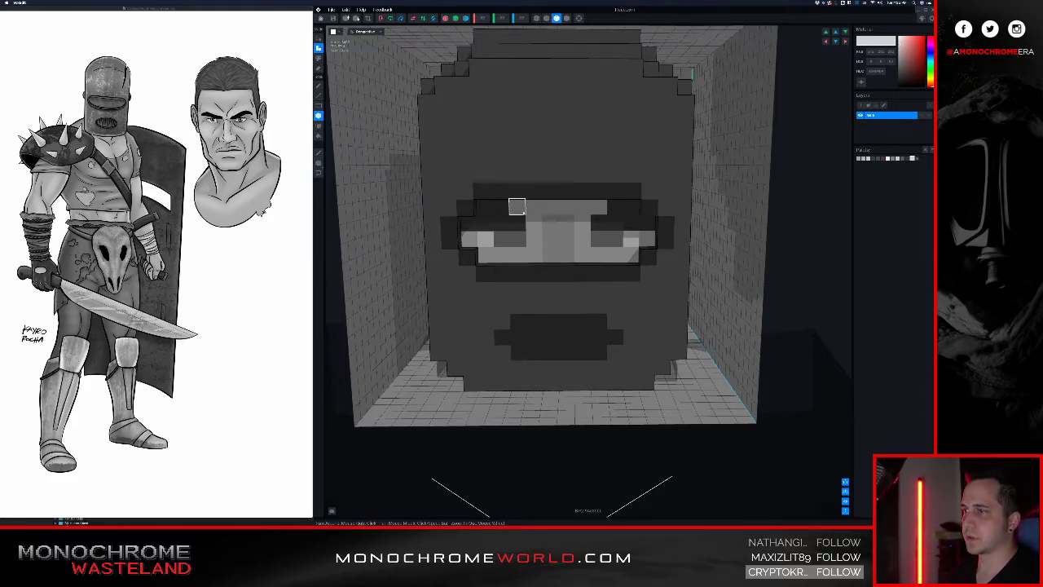
left_click(533, 222)
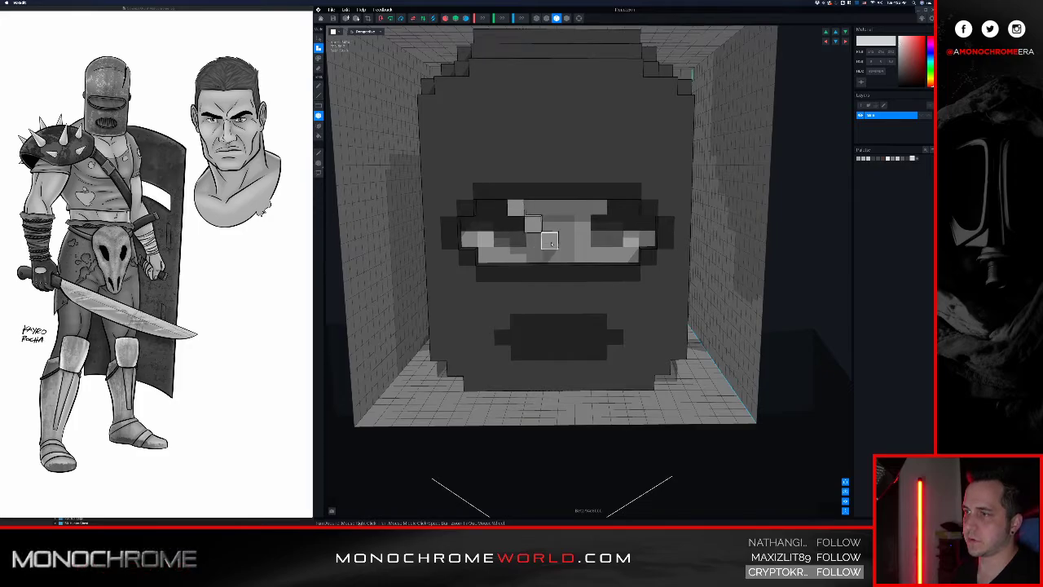
left_click(563, 253)
left_click(599, 208)
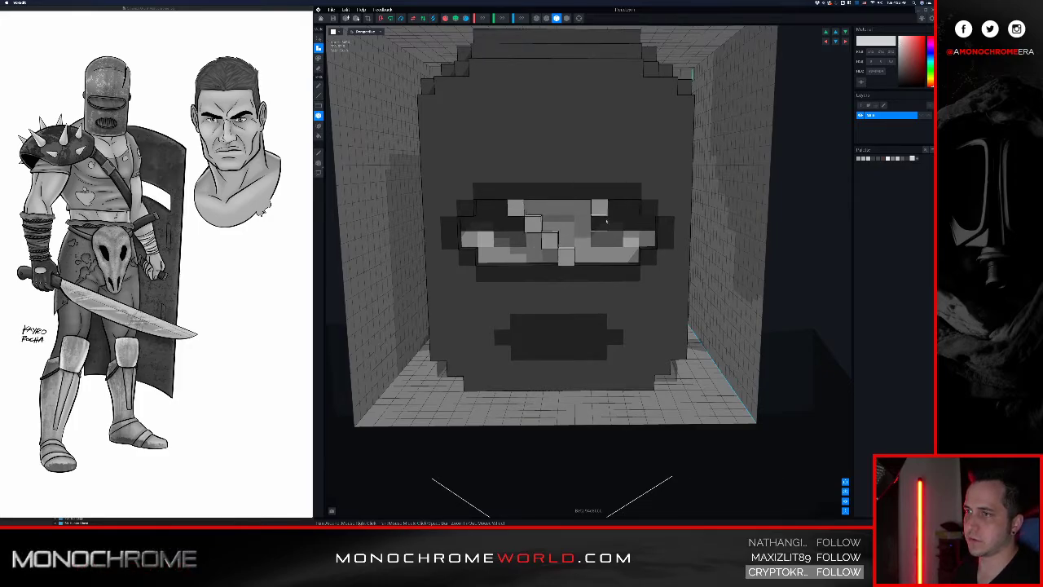
left_click(615, 223)
left_click(627, 239)
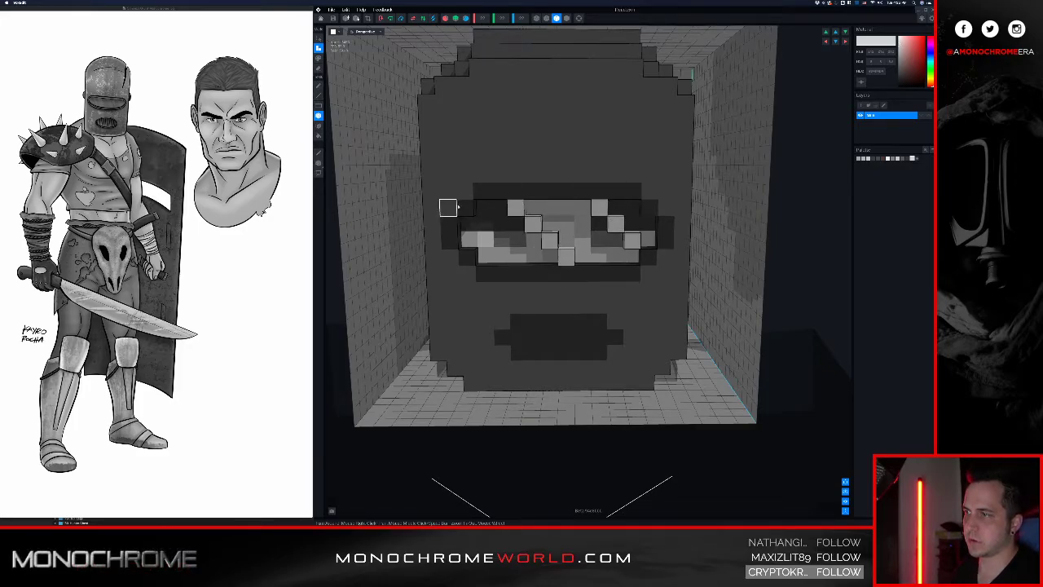
left_click(469, 223)
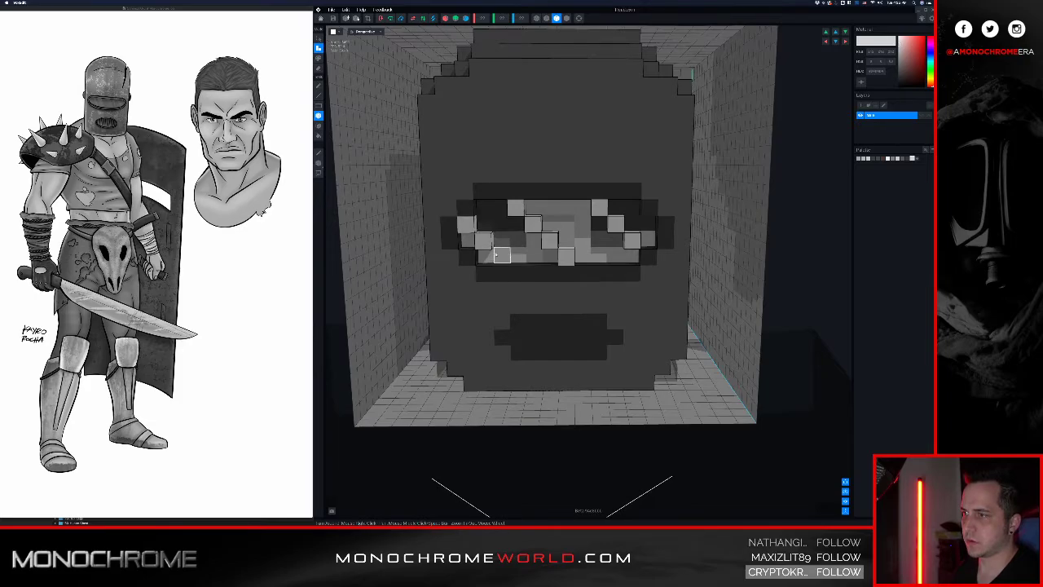
left_click(499, 255)
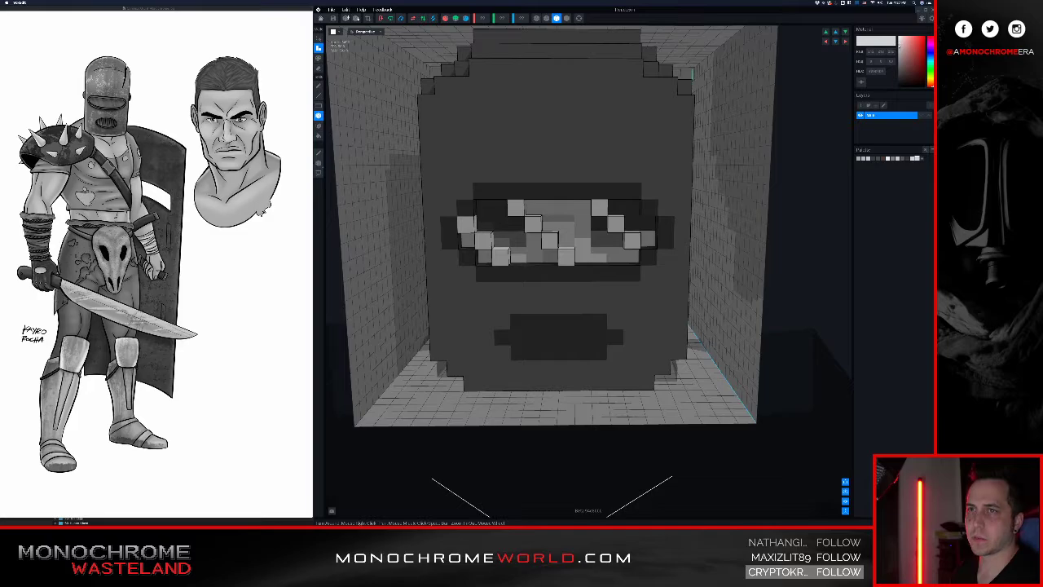
- Thicken the right diagonal strip across the eye slit on both sides, using slightly darker shades of light grey
left_click(619, 213)
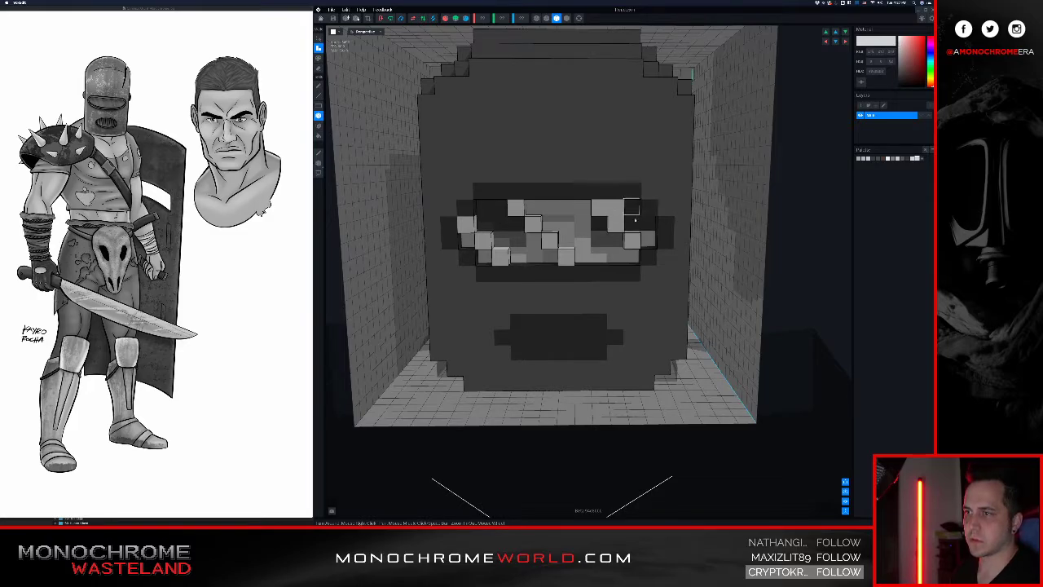
left_click(634, 226)
left_click(649, 239)
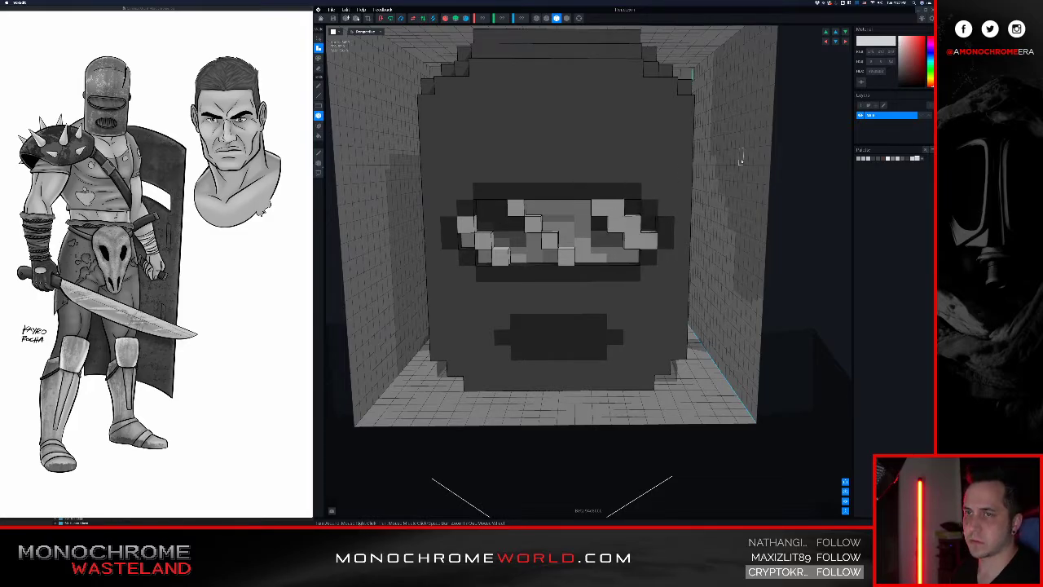
left_click(898, 49)
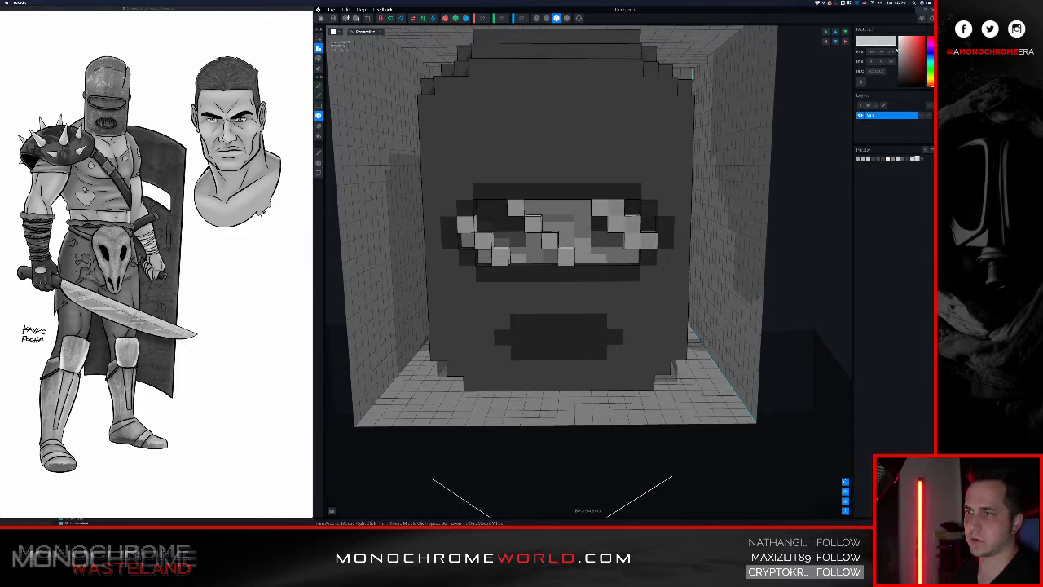
left_click(633, 257)
left_click(613, 239)
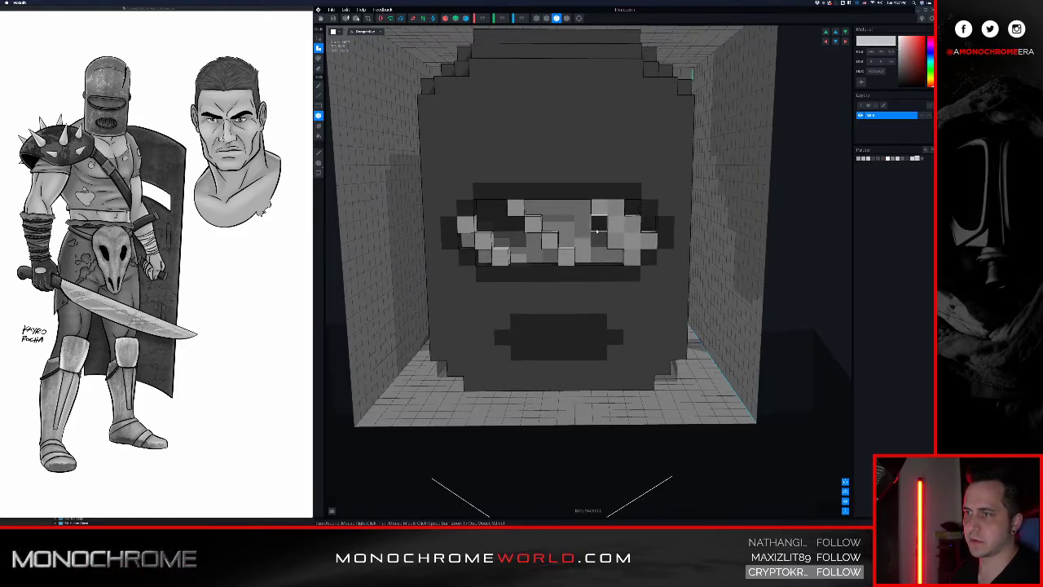
left_click(585, 212)
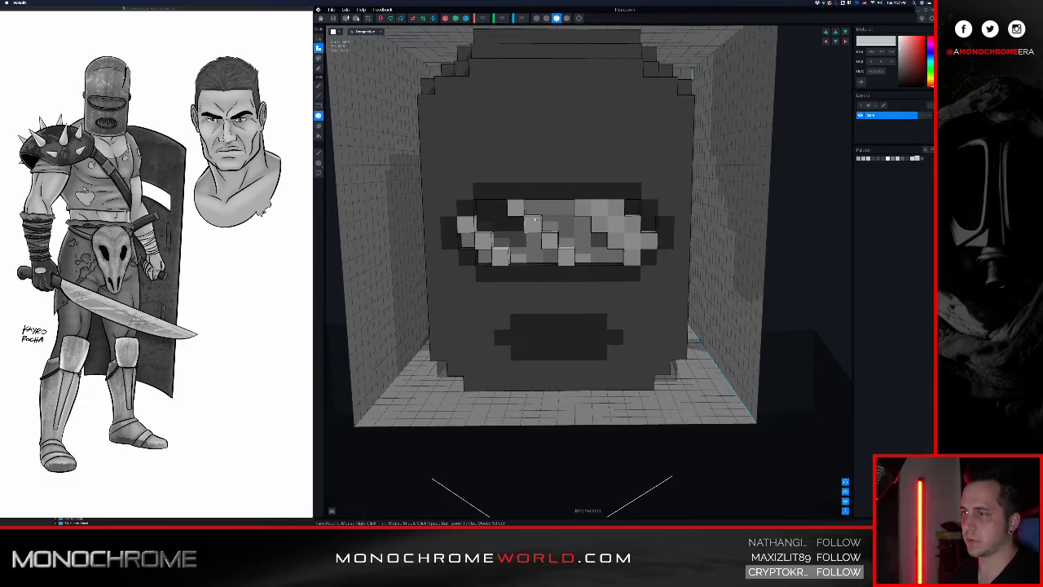
- Thicken the middle diagonal strip by attaching light grey voxels along its upper and lower edges
left_click(534, 210)
left_click(553, 227)
left_click(567, 242)
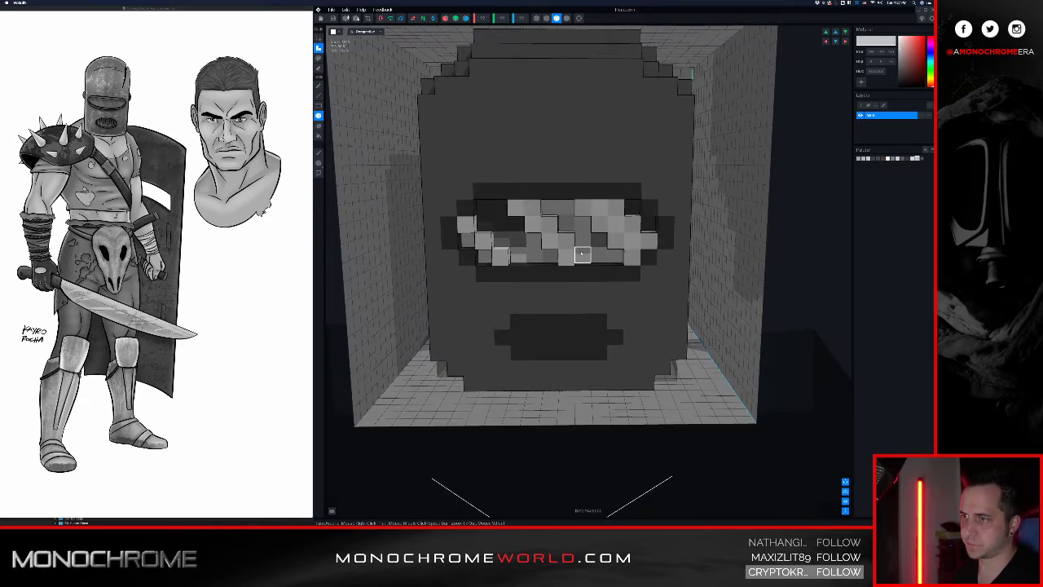
left_click(584, 258)
left_click(550, 256)
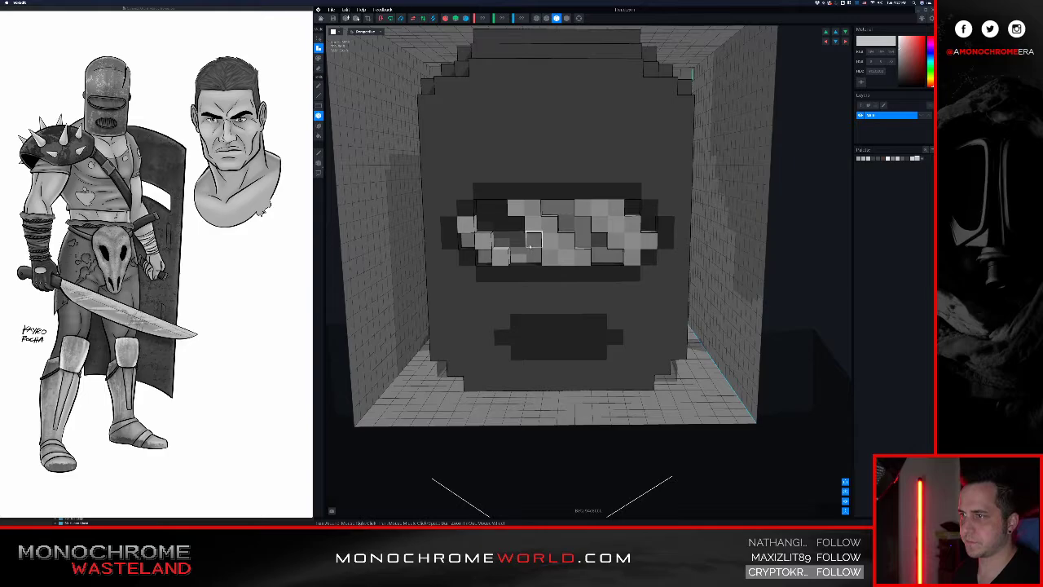
left_click(533, 241)
left_click(511, 225)
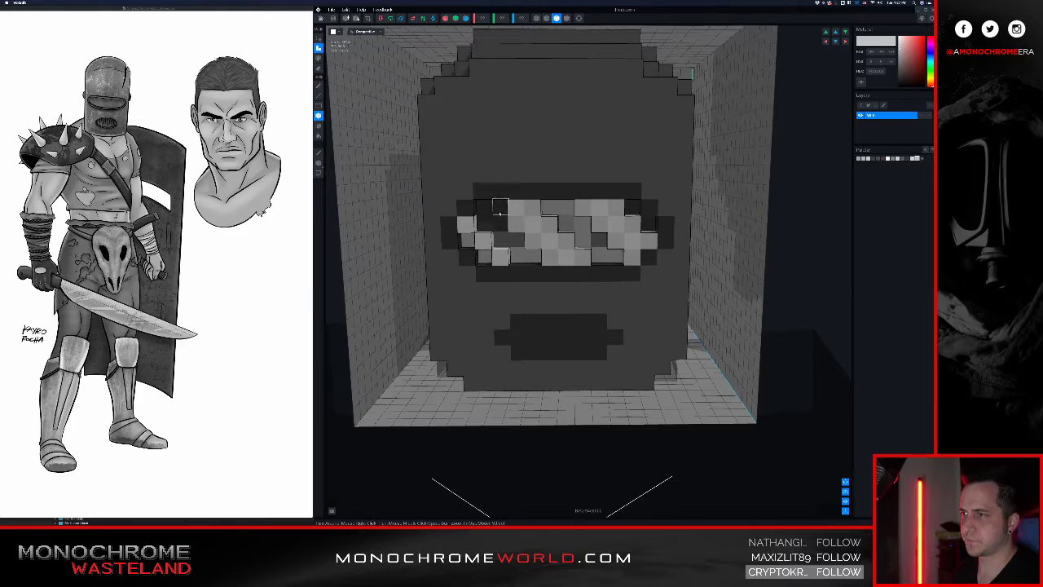
left_click(499, 208)
- Thicken the left diagonal strip with light grey voxels down to the slit's lower edge
left_click(485, 223)
left_click(469, 239)
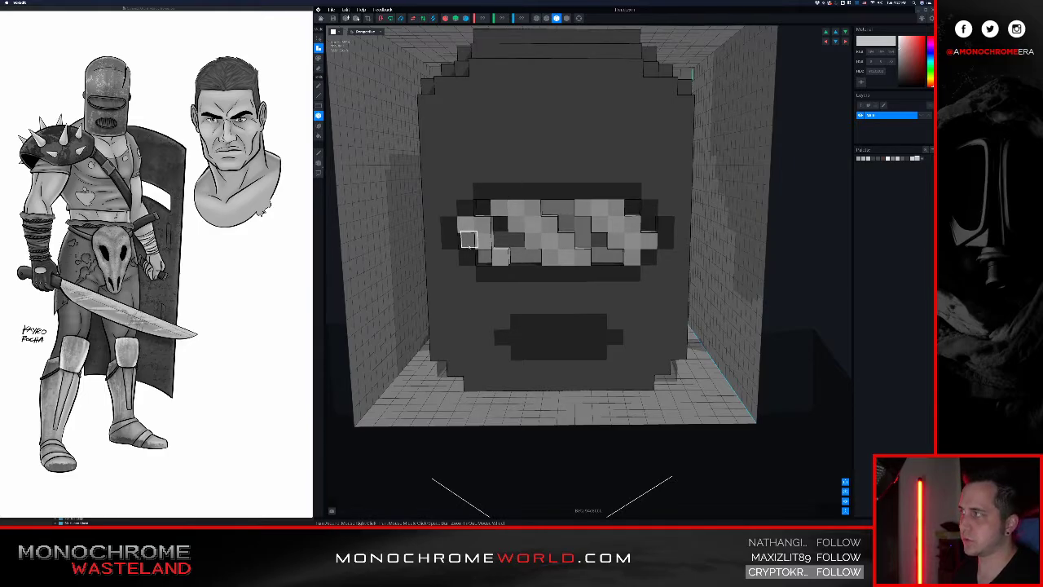
left_click(483, 257)
left_click(500, 242)
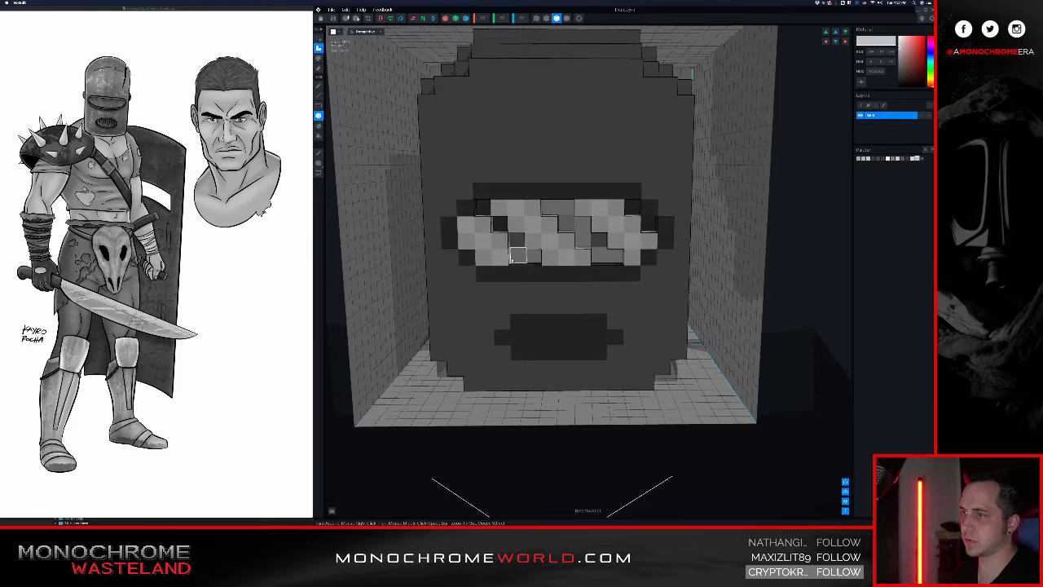
left_click(519, 256)
- Examine the helmeted head from the side and back
scroll(522, 257, "down", 5)
right_click_drag(578, 260, 490, 247)
scroll(563, 261, "down", 4)
scroll(516, 268, "down", 3)
scroll(514, 268, "up", 6)
scroll(523, 262, "down", 5)
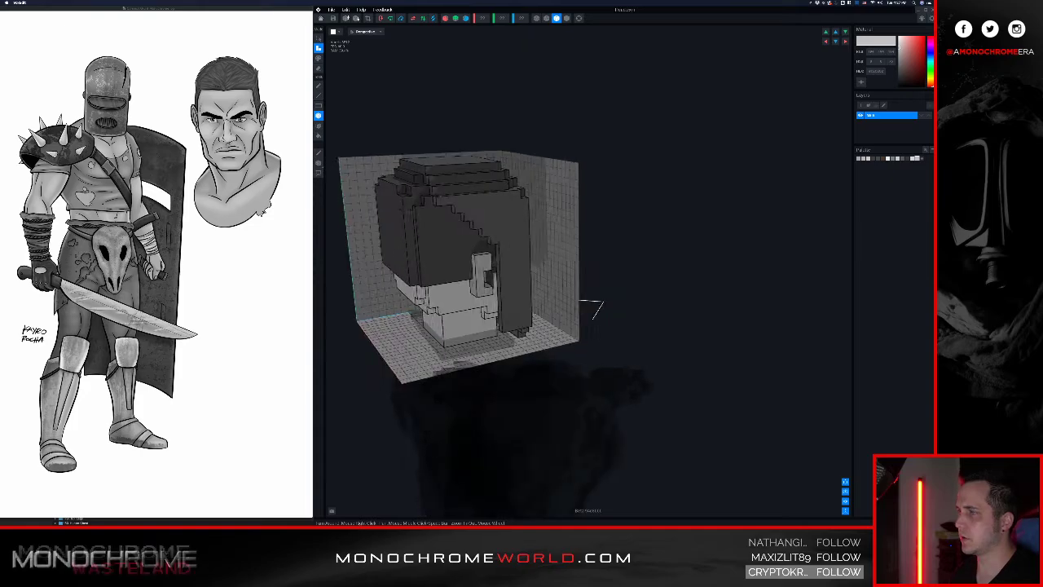
middle_click_drag(490, 247, 530, 231)
right_click_drag(560, 215, 584, 218)
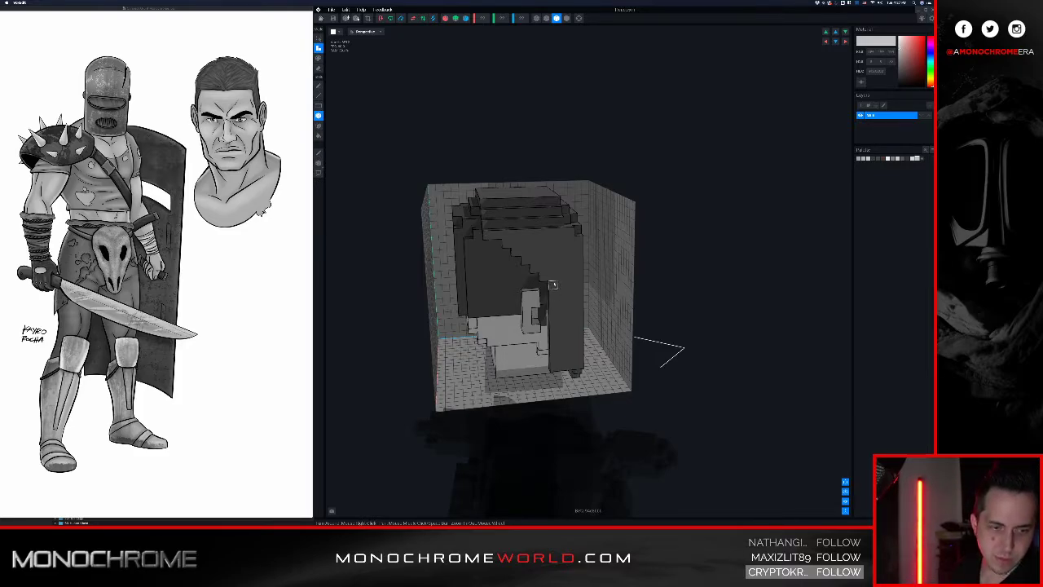
right_click_drag(553, 258, 523, 256)
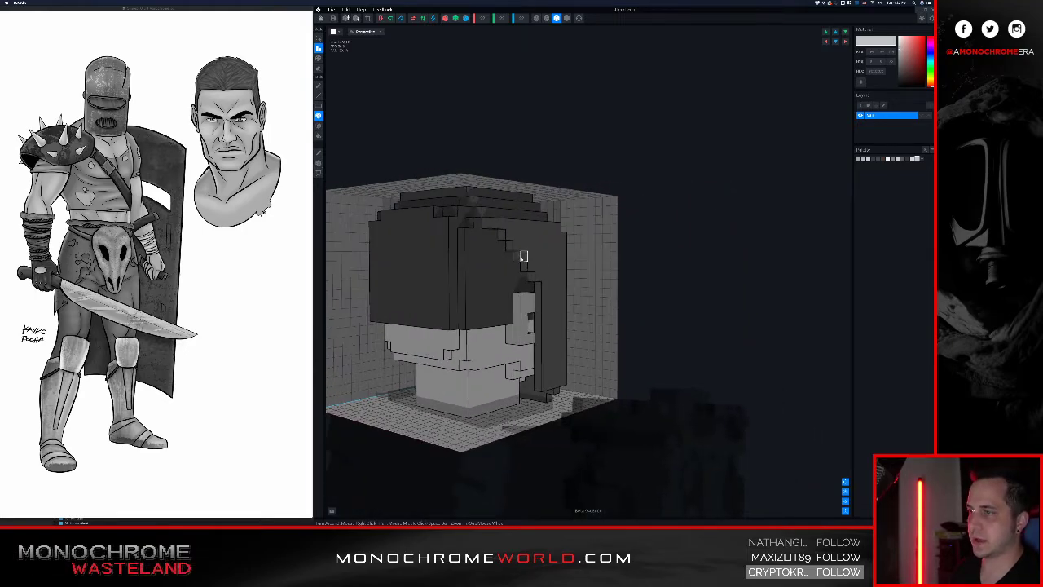
- Turn on mirroring and attach a near-black vertical strap down the middle of the back of the head
left_click_drag(900, 70, 897, 77)
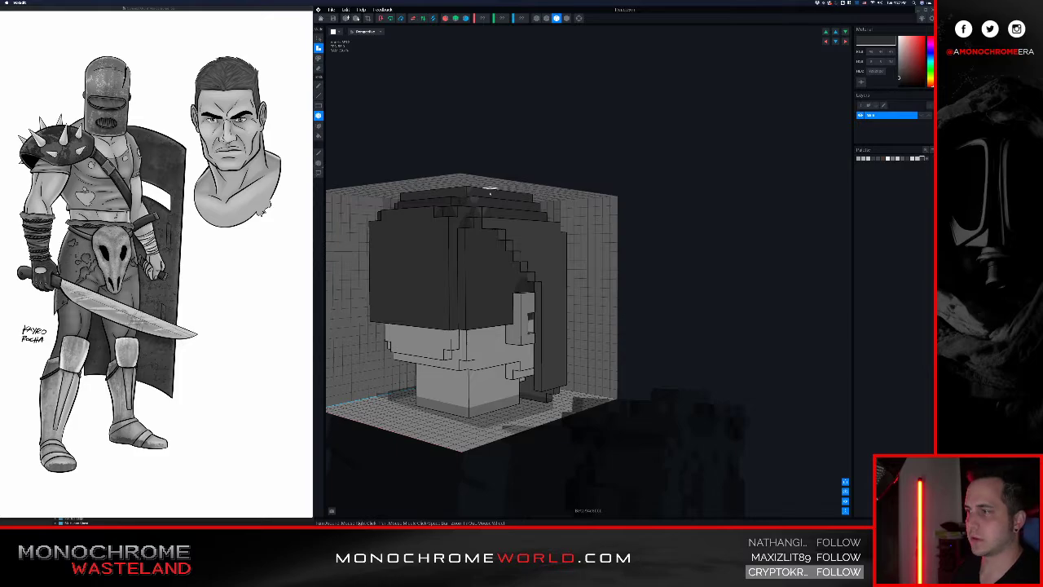
right_click_drag(453, 222, 489, 246)
key("g")
left_click(449, 19)
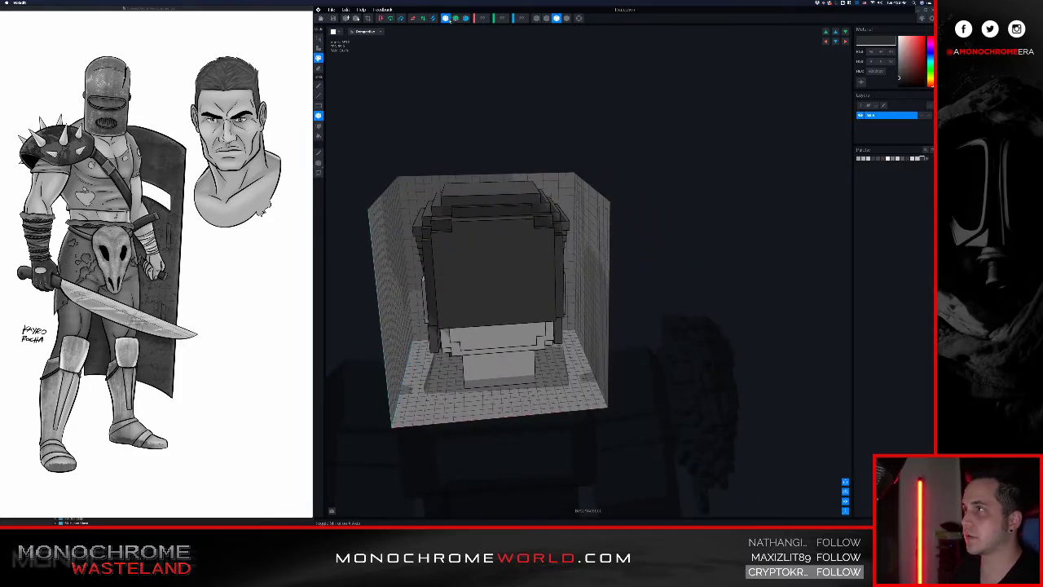
key("t")
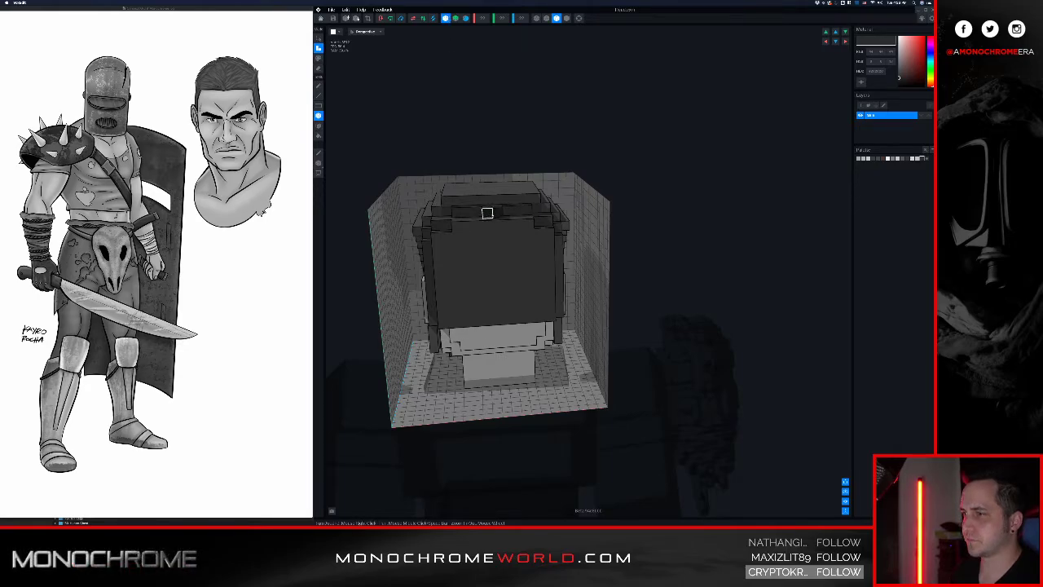
left_click_drag(486, 211, 490, 277)
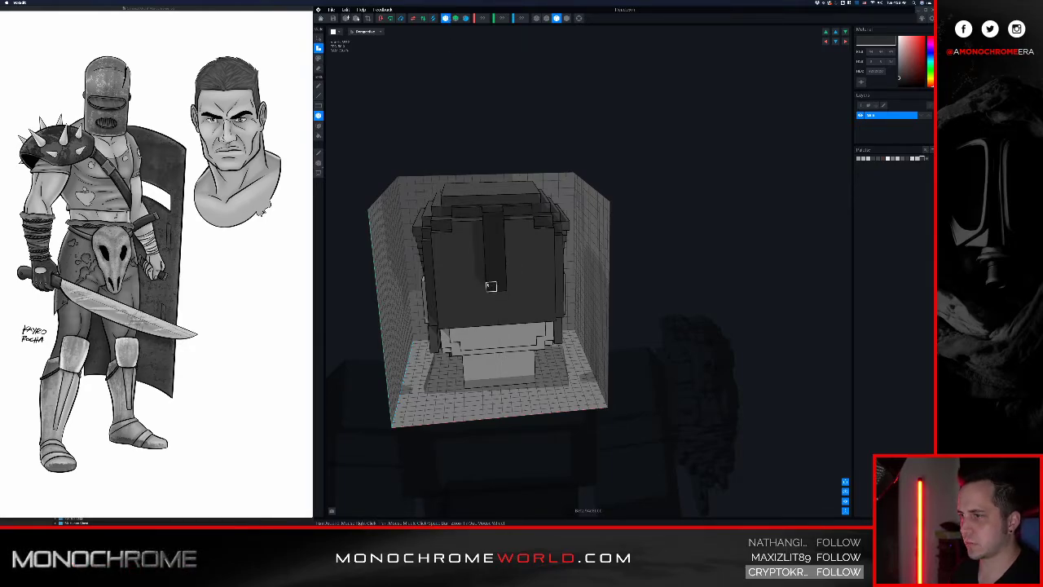
- Attach a near-black horizontal band across the back of the head and along its sides
right_click_drag(491, 286, 489, 286)
left_click_drag(483, 287, 438, 295)
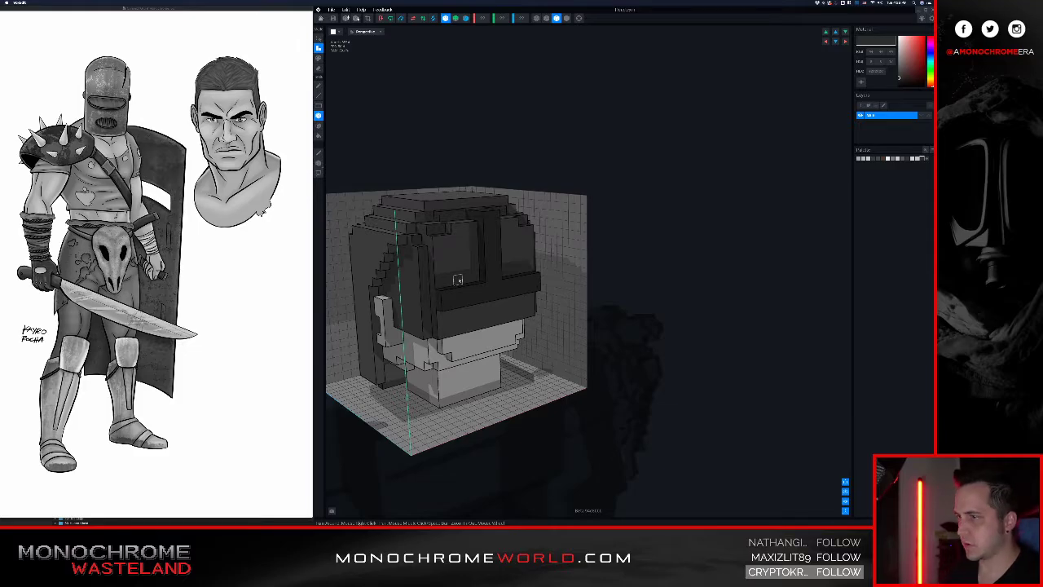
right_click_drag(458, 279, 497, 285)
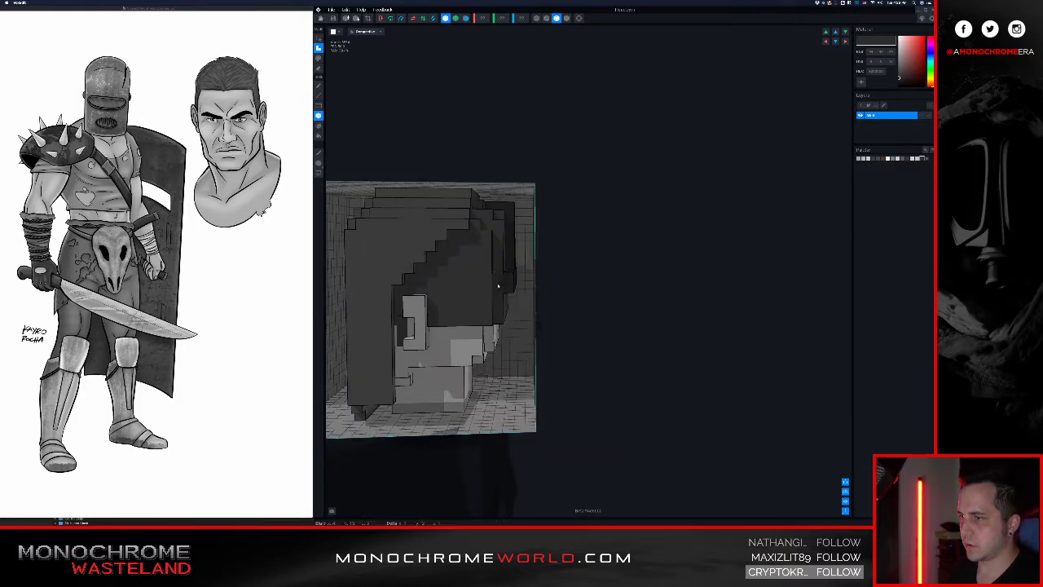
left_click_drag(498, 285, 417, 285)
- Attach a raised block in the helmet's grey above each ear where the dark band meets the helmet
right_click_drag(417, 286, 544, 287)
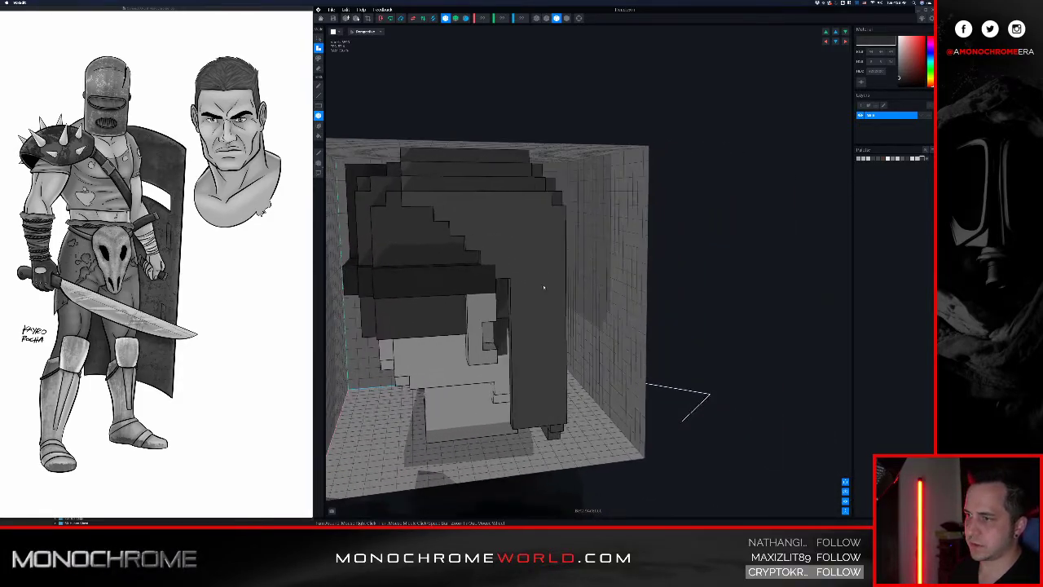
left_click(497, 279)
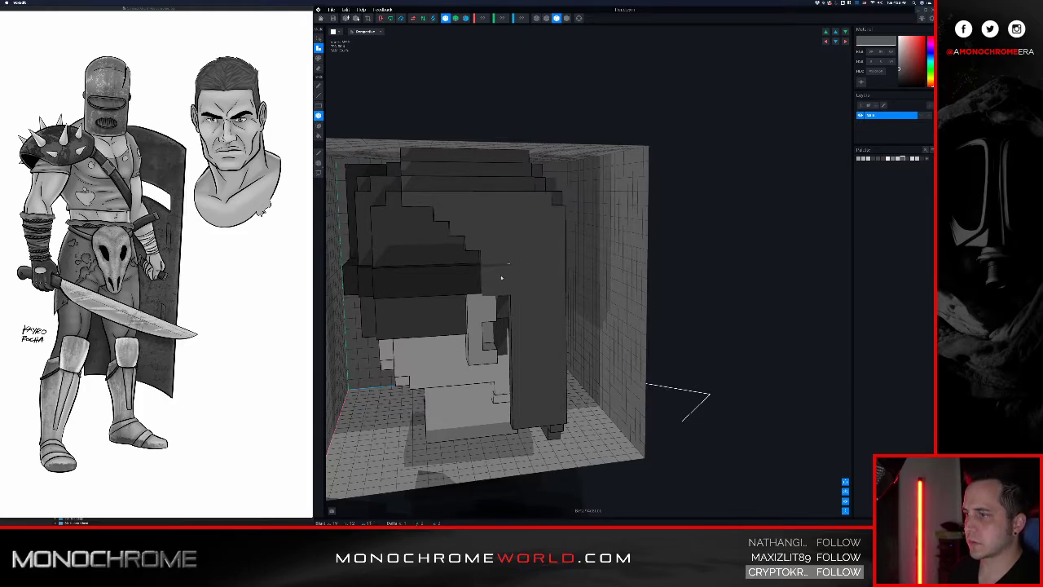
mouse_move(530, 269)
right_mouse_down()
mouse_move(496, 264)
mouse_move(515, 260)
right_mouse_up()
right_click_drag(523, 278, 635, 266)
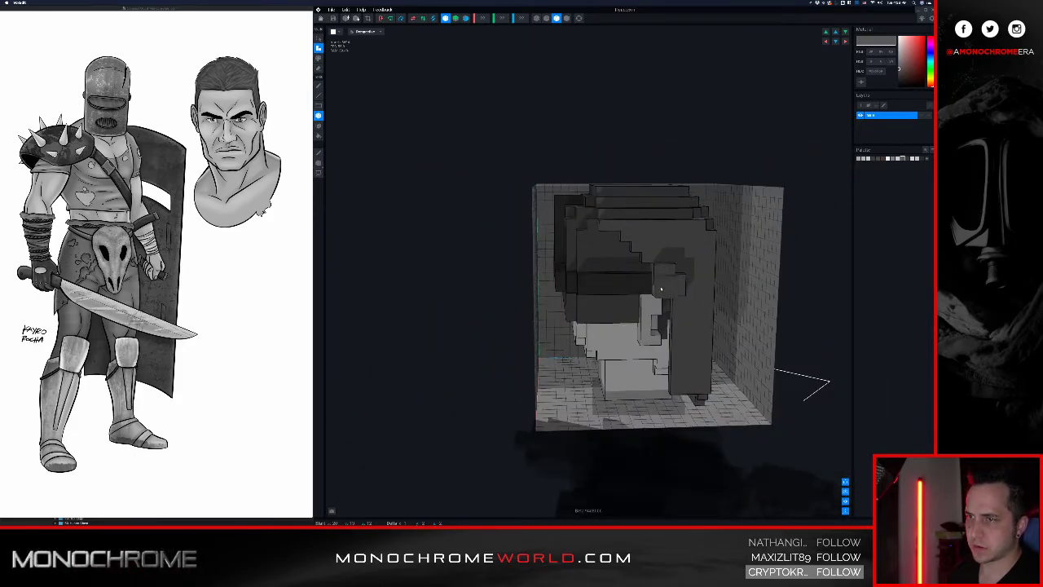
right_click_drag(661, 288, 638, 262)
scroll(635, 261, "up", 4)
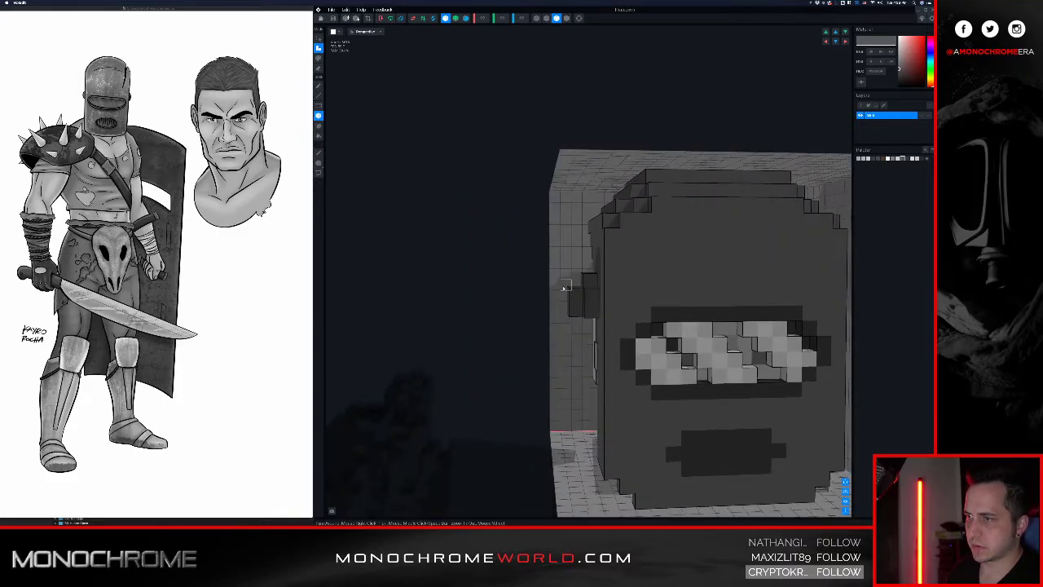
right_click_drag(567, 295, 539, 249)
scroll(626, 280, "up", 4)
scroll(597, 277, "down", 4)
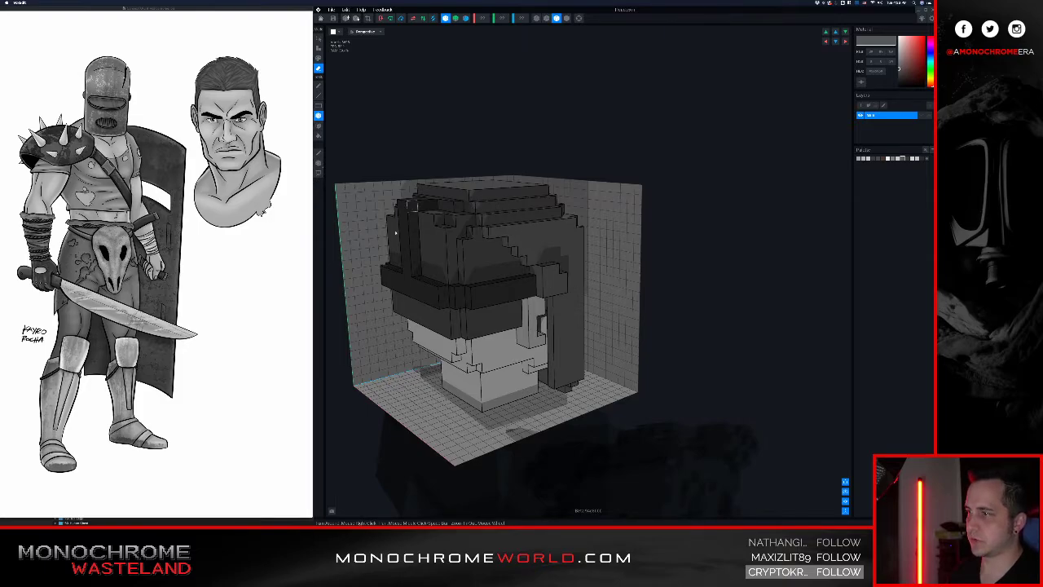
right_click_drag(514, 285, 522, 356)
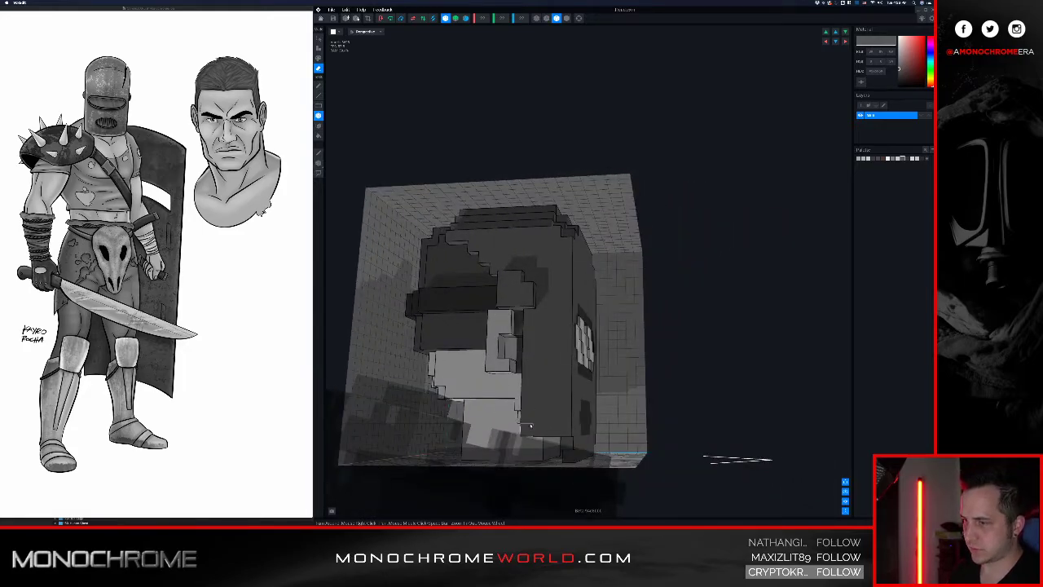
right_click_drag(530, 426, 498, 266)
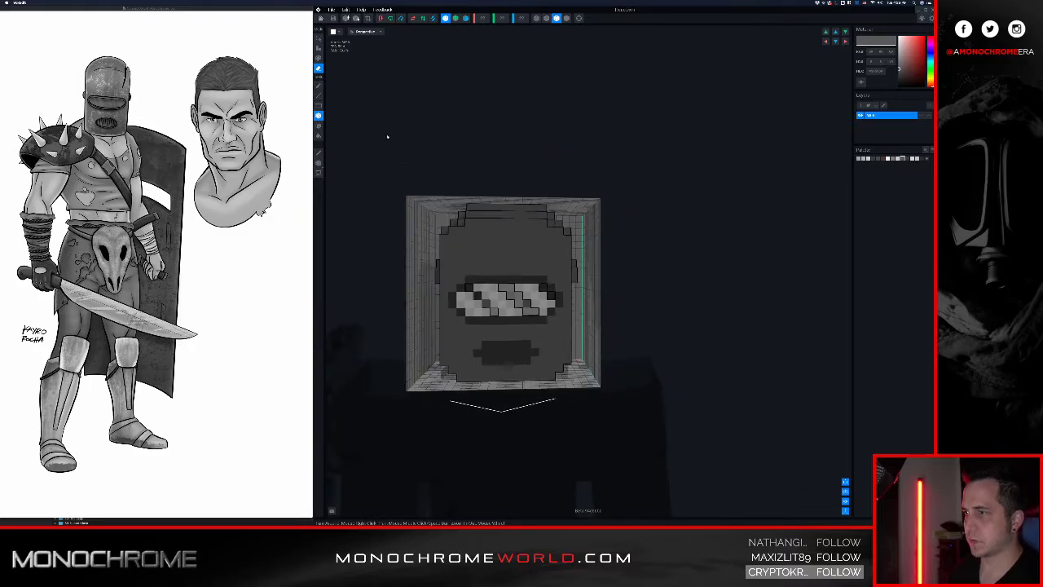
- Save the head model, return to the full character and check the helmet on it
left_click(321, 17)
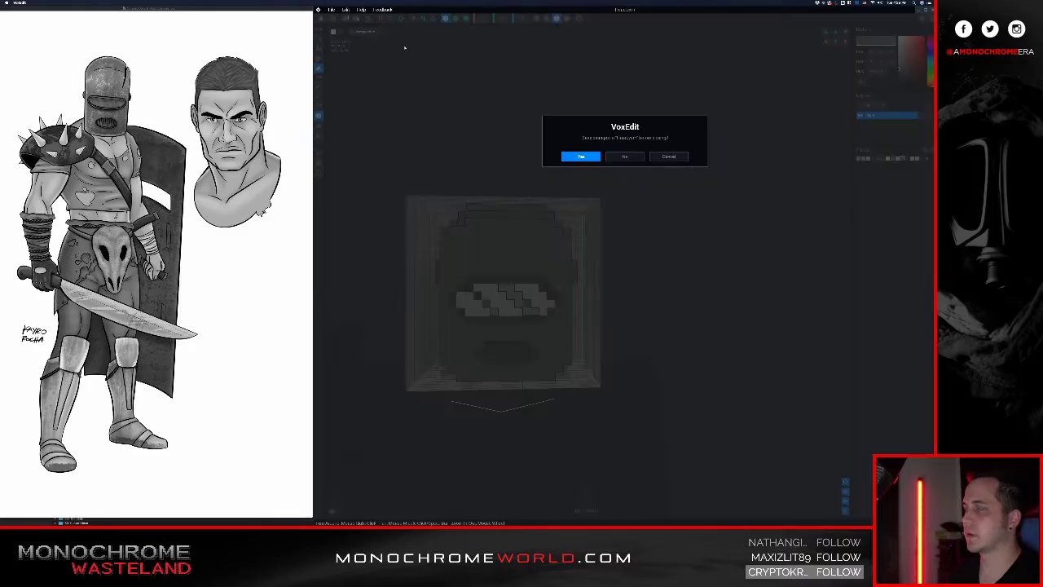
left_click(581, 157)
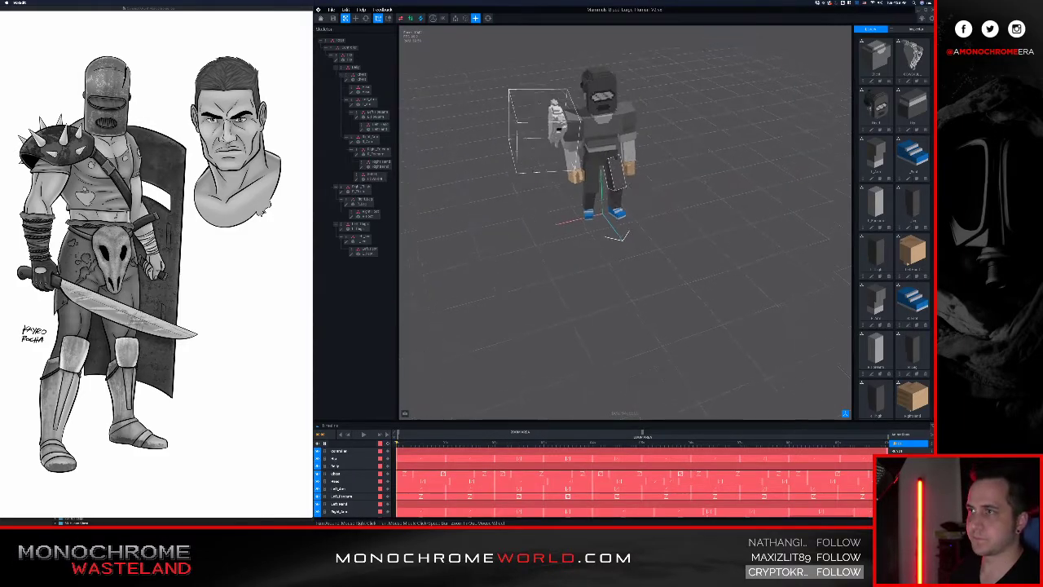
scroll(576, 196, "up", 5)
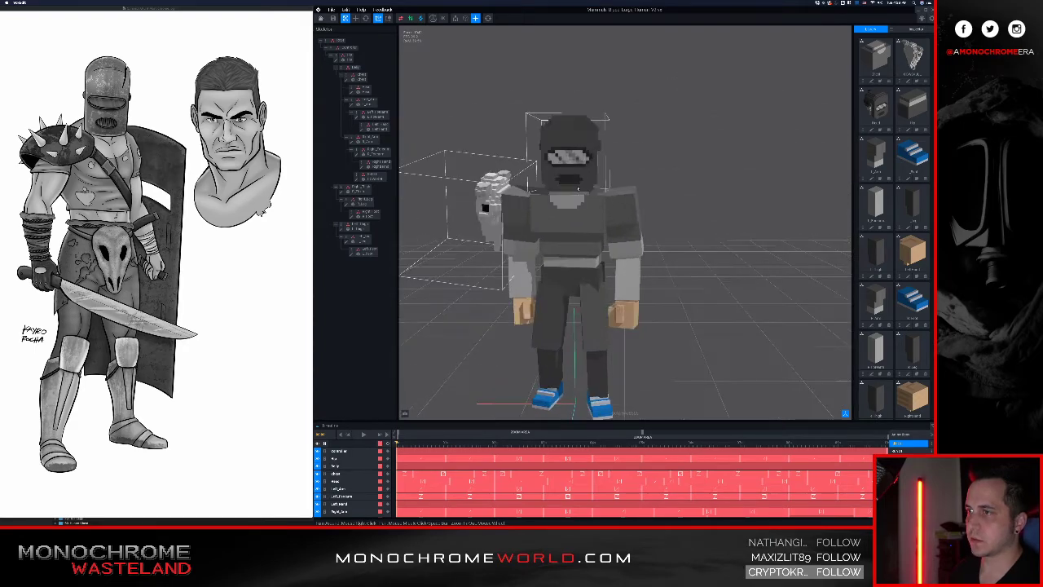
right_click_drag(577, 195, 541, 162)
scroll(538, 169, "up", 5)
scroll(594, 159, "down", 4)
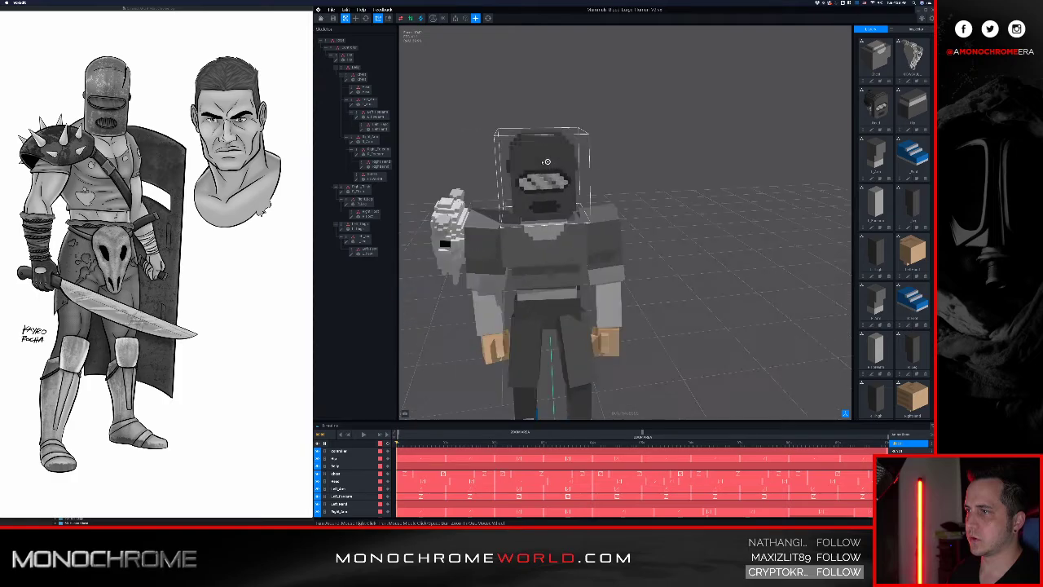
- Reopen the head model and erase a vertical column of voxels down each helmet side, just behind the front plate
left_click(540, 162)
key("Tab")
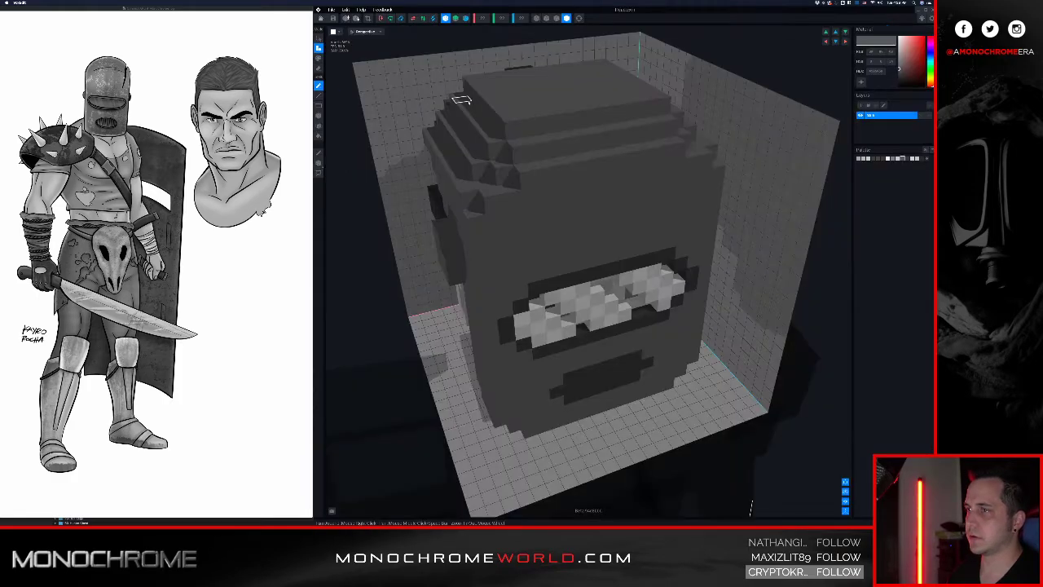
right_click_drag(521, 186, 503, 153)
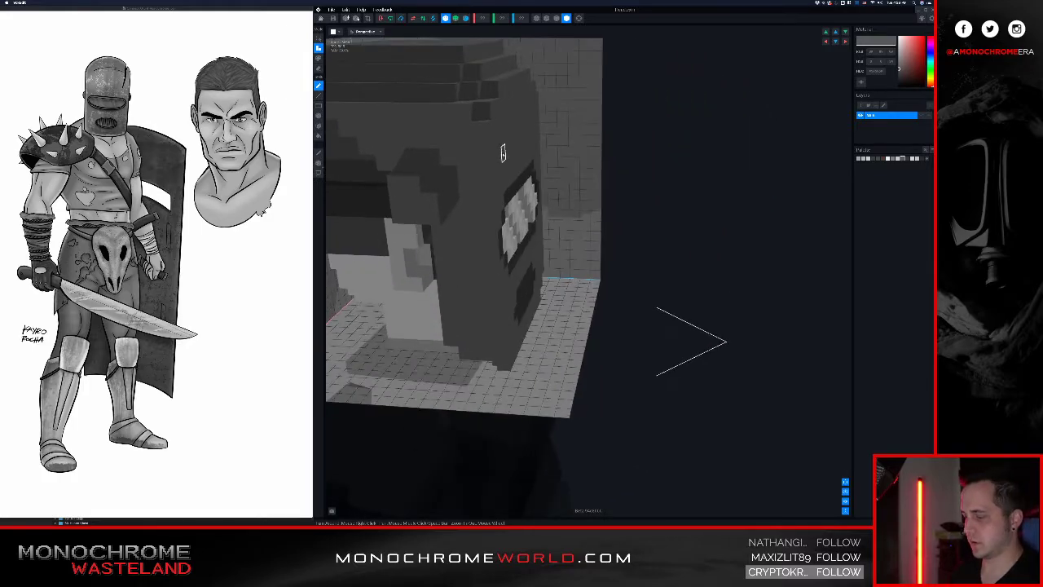
left_click(556, 17)
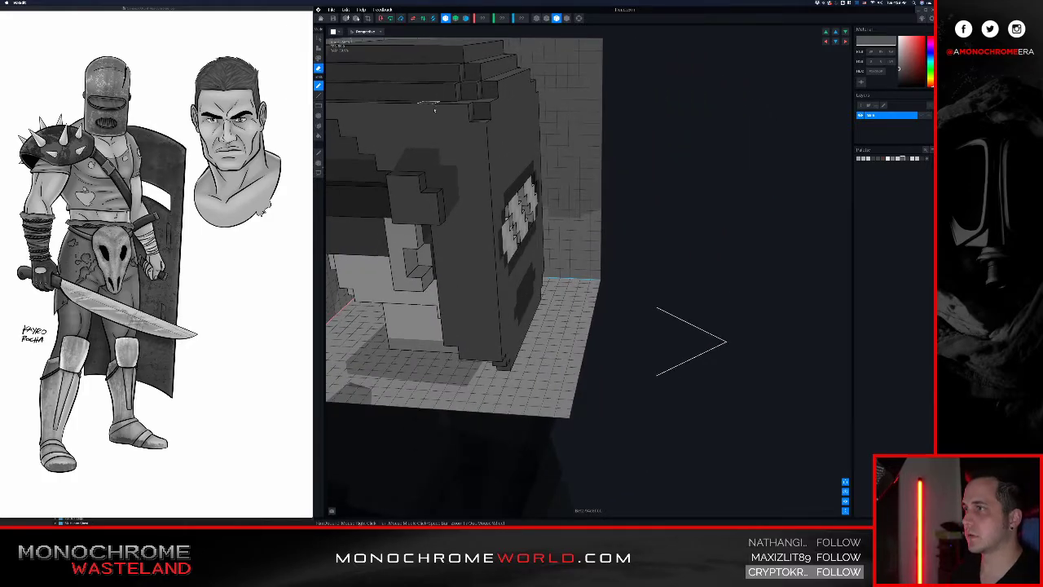
left_click_drag(480, 129, 490, 239)
key("super+z")
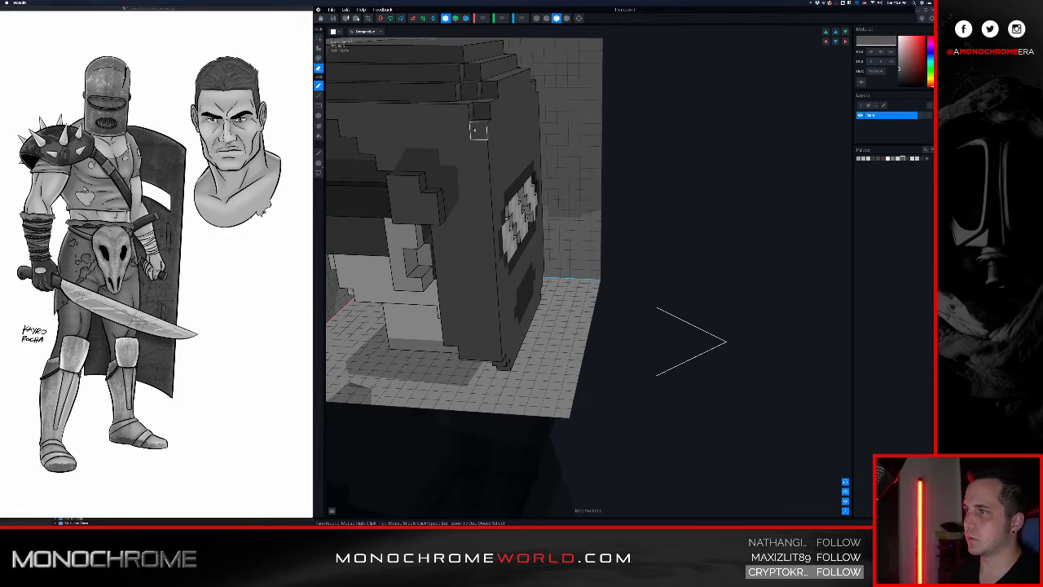
left_click_drag(479, 131, 479, 340)
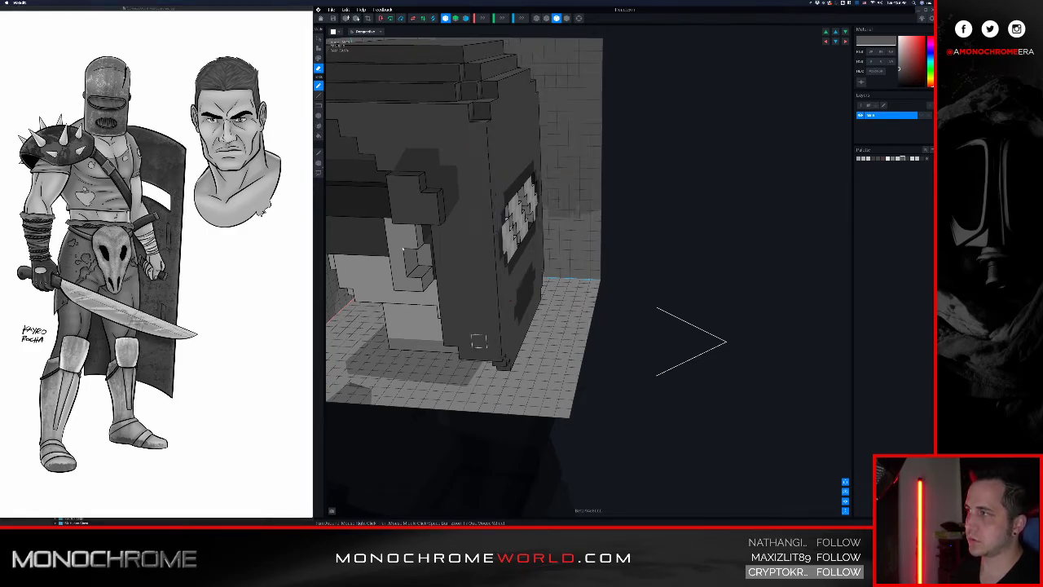
left_click_drag(478, 131, 495, 349)
middle_click_drag(505, 257, 522, 186)
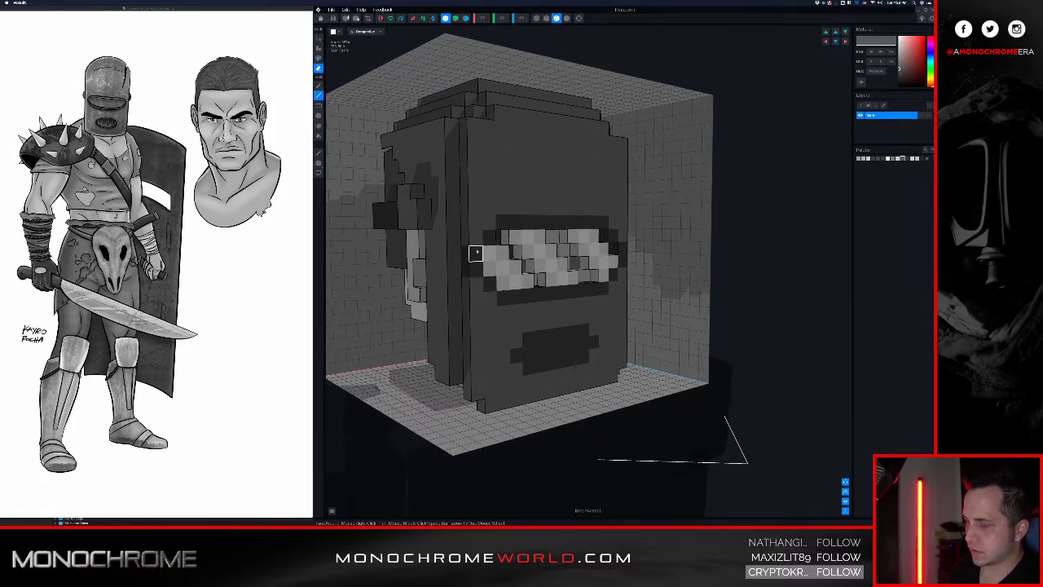
- Erase voxels at the stepped upper back edge of the helmet
middle_click_drag(475, 252, 556, 200)
right_click_drag(557, 199, 559, 203)
scroll(558, 204, "up", 3)
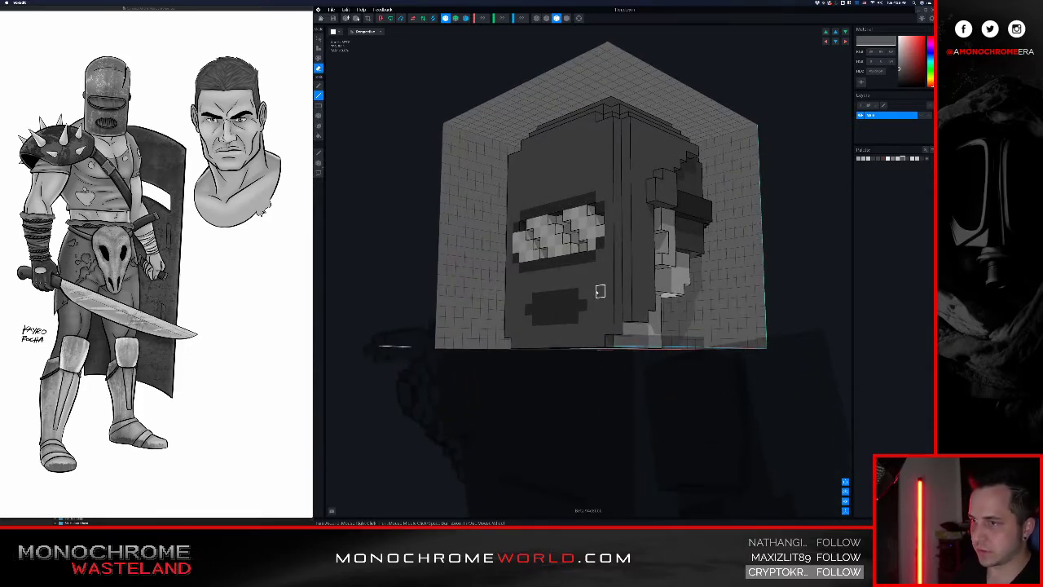
right_click_drag(599, 292, 588, 267)
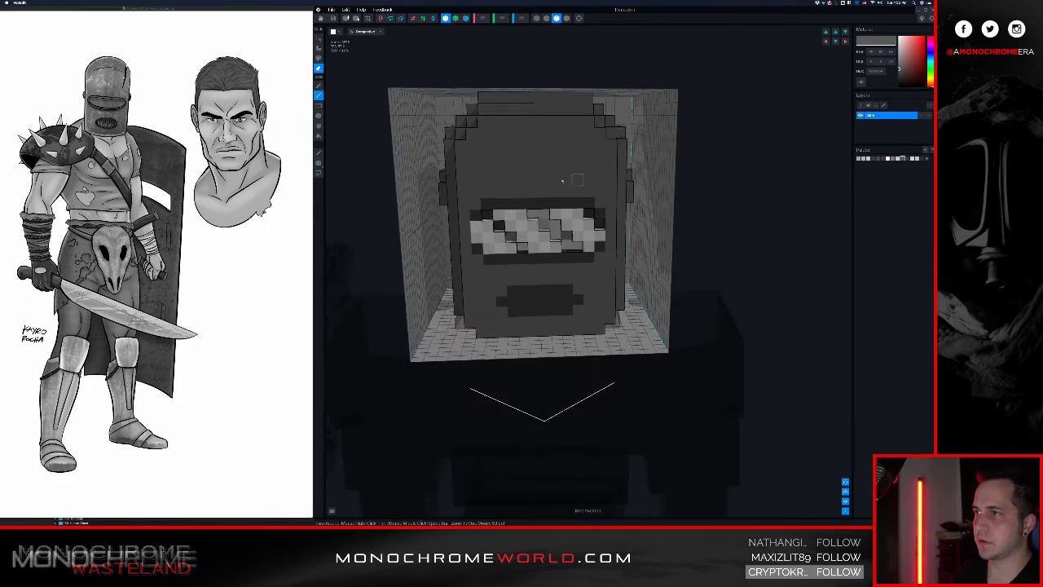
mouse_move(556, 180)
right_mouse_down()
mouse_move(565, 171)
mouse_move(546, 168)
mouse_move(523, 135)
mouse_move(534, 146)
mouse_move(525, 143)
mouse_move(579, 128)
mouse_move(658, 123)
mouse_move(654, 152)
mouse_move(675, 153)
right_mouse_up()
left_click(646, 123)
left_click(663, 149)
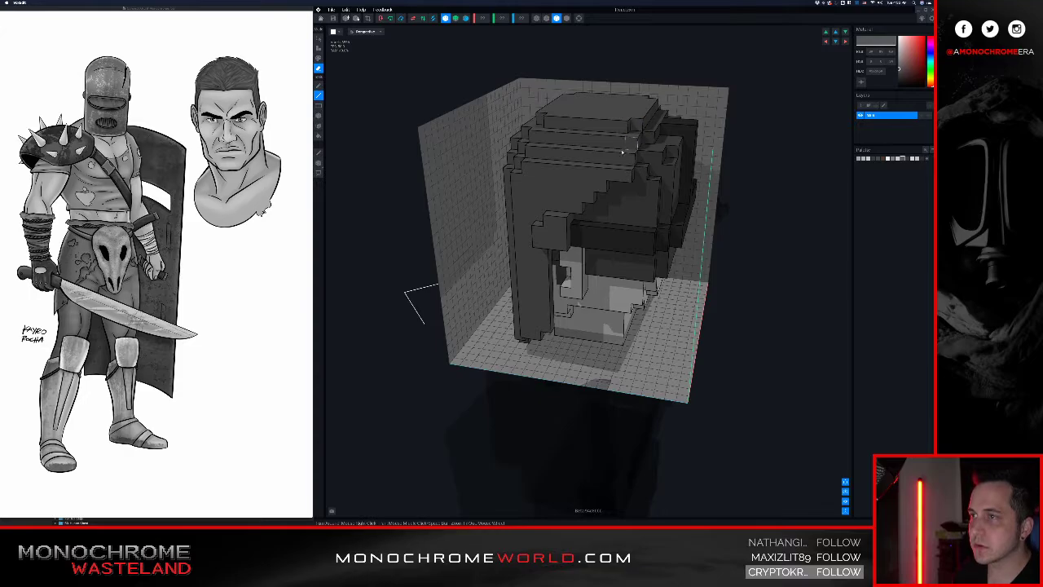
right_click_drag(592, 148, 577, 213)
scroll(609, 150, "down", 3)
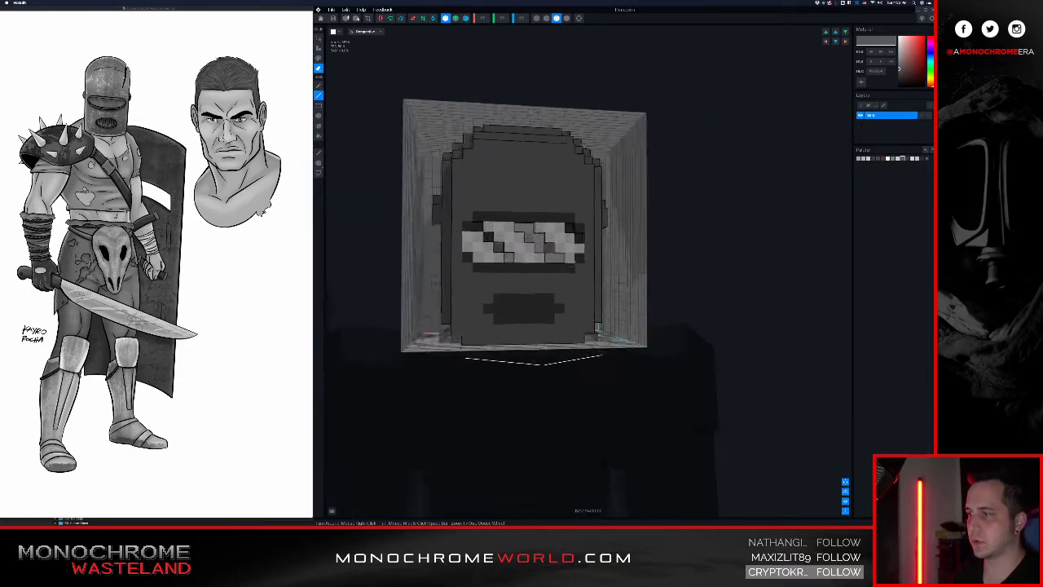
middle_click_drag(577, 214, 562, 148)
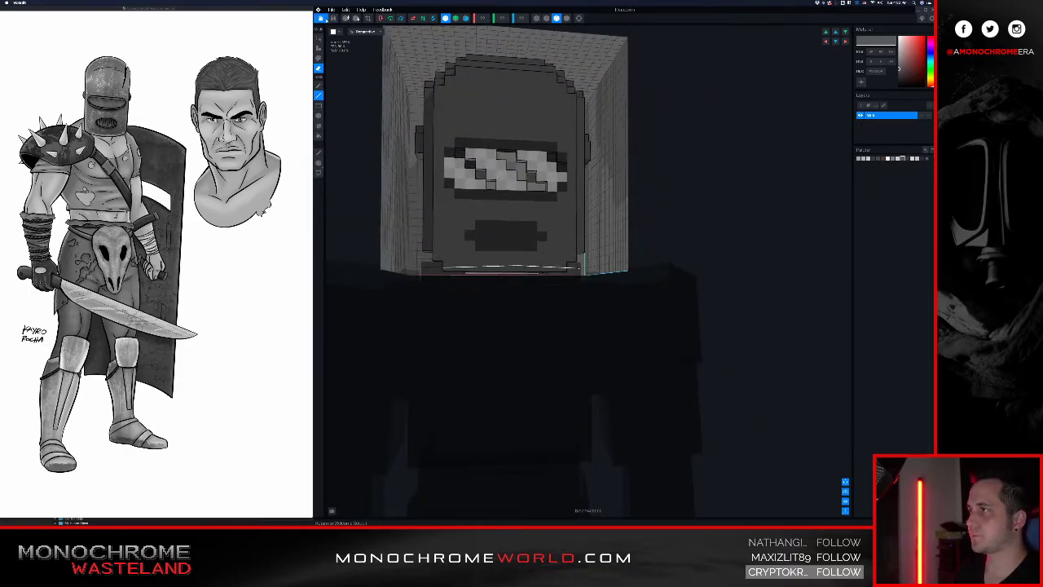
- Save the trimmed head model and review the helmet on the full character
left_click(321, 18)
left_click(580, 156)
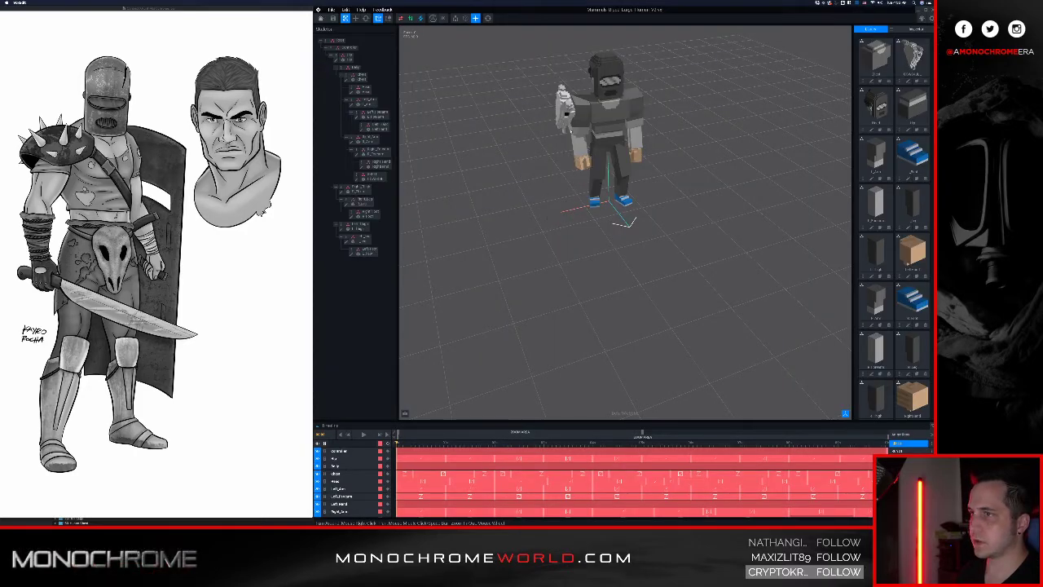
scroll(581, 174, "up", 8)
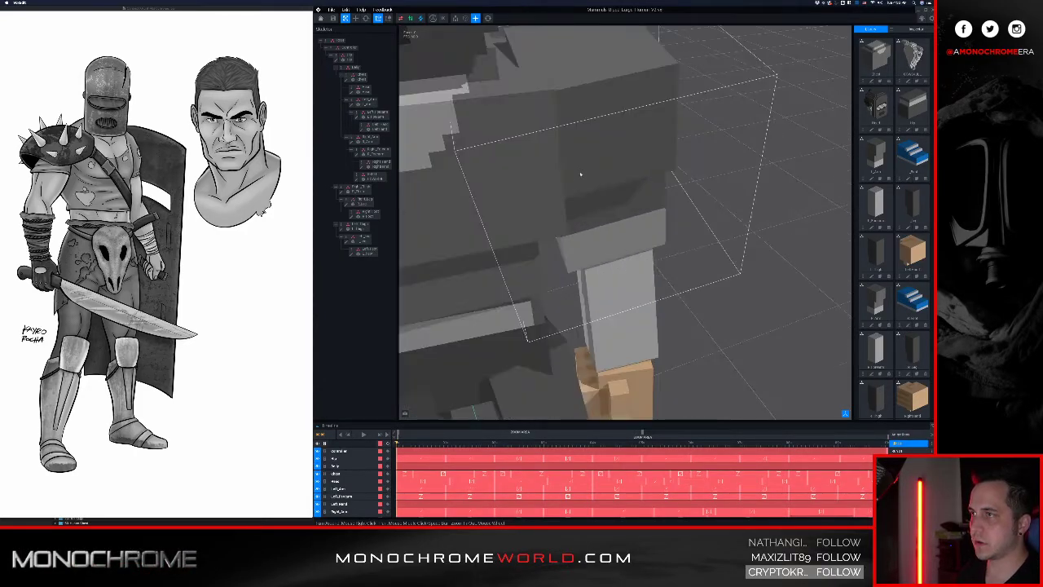
middle_click_drag(587, 188, 693, 224)
scroll(644, 212, "down", 8)
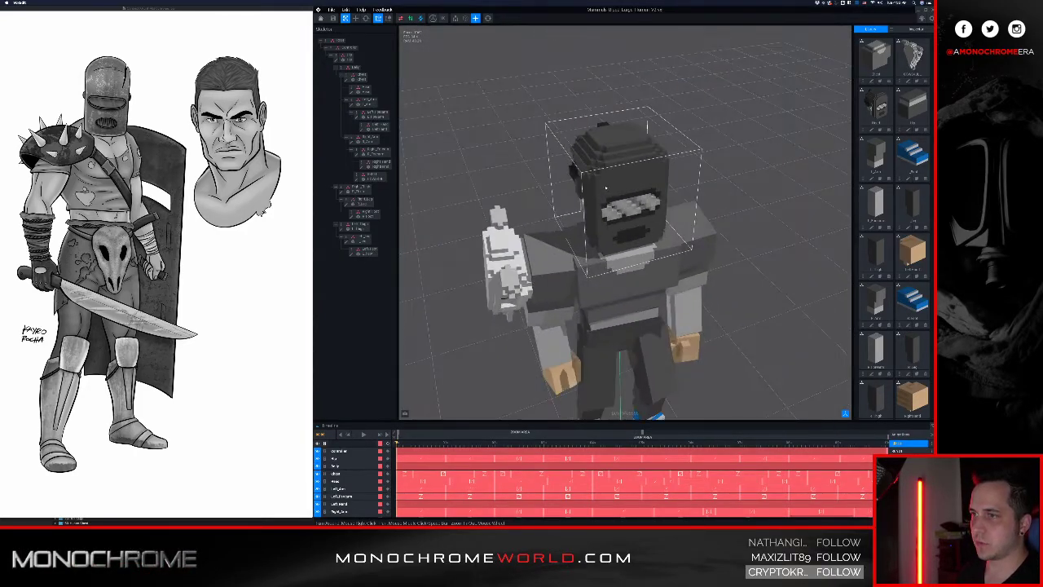
right_click_drag(629, 209, 612, 180)
- Open the character's head for voxel editing with the helmet's mouth vent in view
left_click(611, 179)
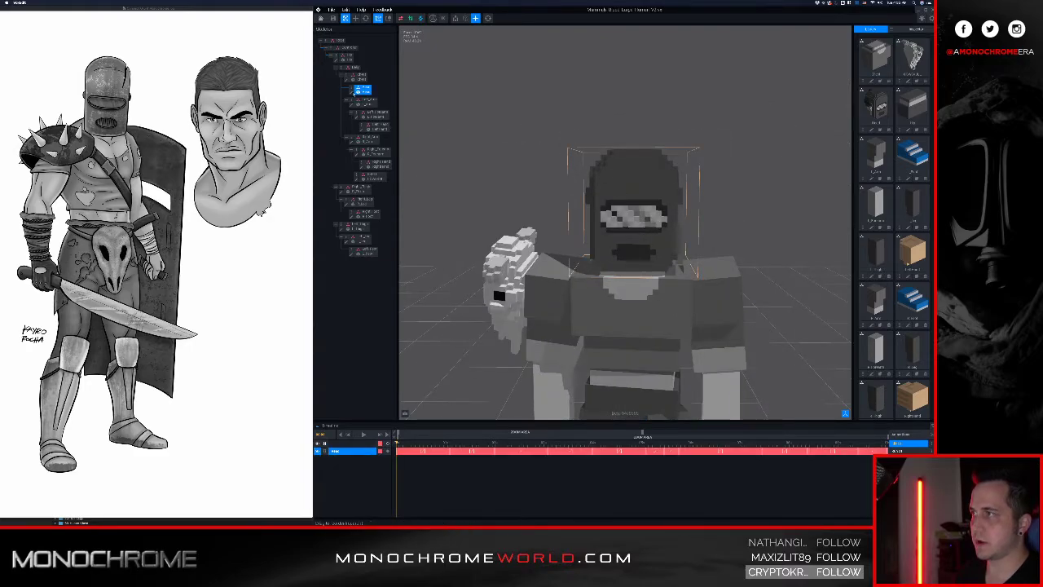
double_click(352, 92)
right_click_drag(535, 191, 529, 176)
middle_click_drag(529, 177, 512, 149)
scroll(538, 183, "down", 5)
right_click_drag(553, 206, 560, 218)
scroll(554, 200, "down", 5)
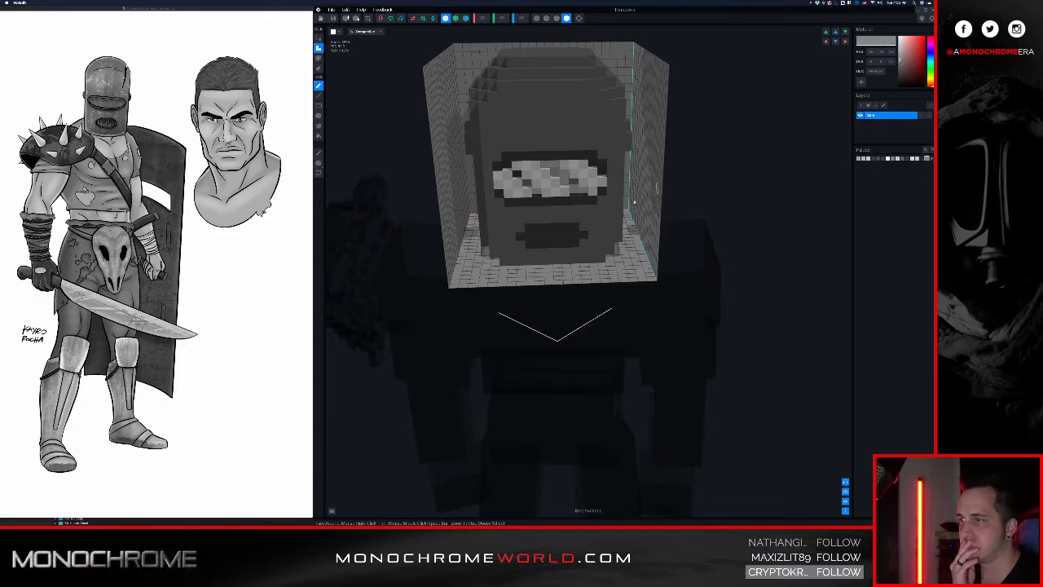
- Try attaching mirrored light grey voxels in the upper row of the mouth vent, then undo them
left_click(566, 232)
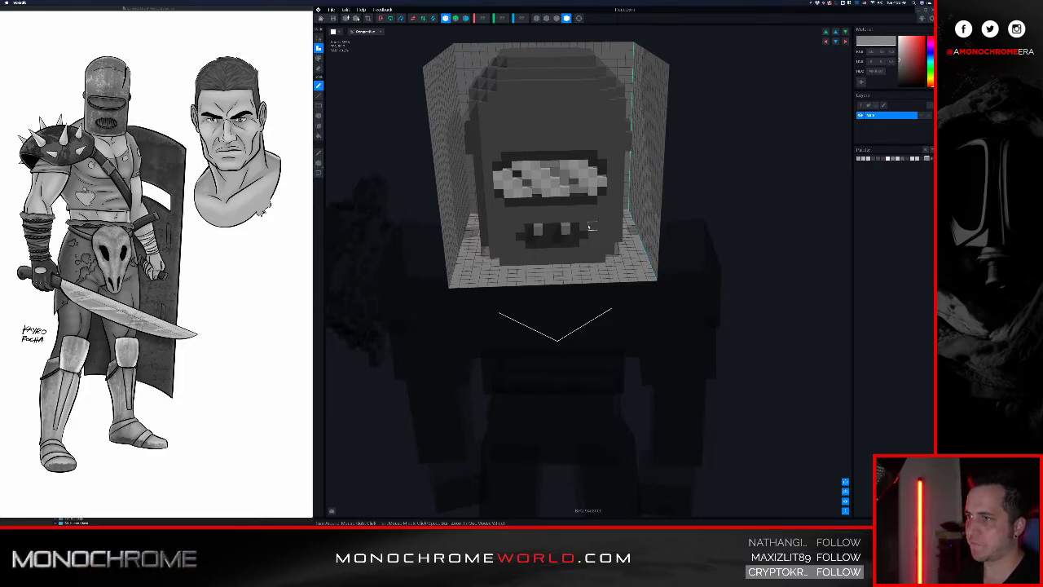
scroll(563, 217, "up", 4)
right_click_drag(574, 218, 554, 232)
key("super+z")
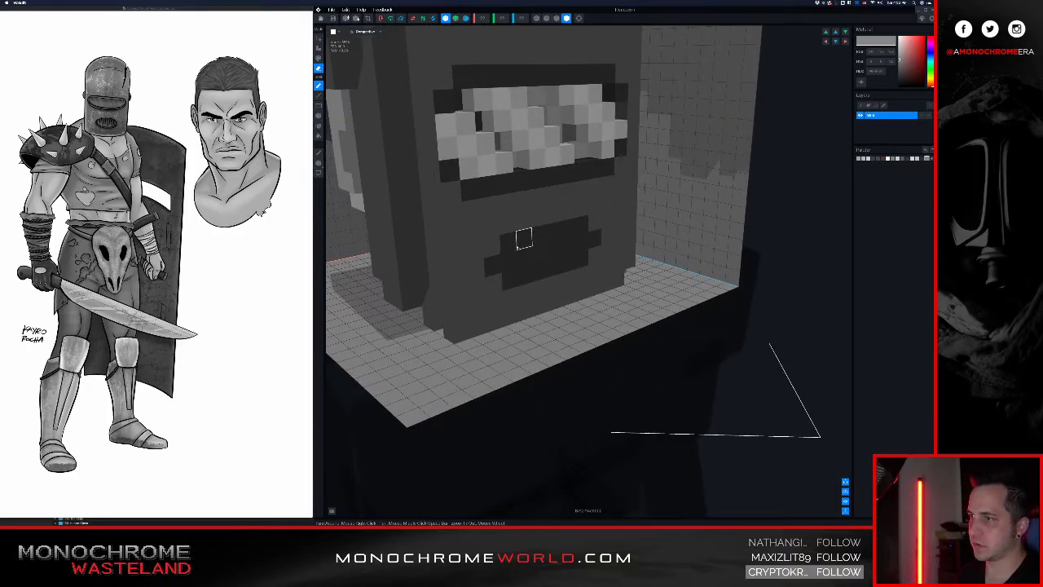
- Erase the centre voxels of the mouth vent across its rows to hollow out a recess in the helmet's front
left_click_drag(509, 259, 554, 265)
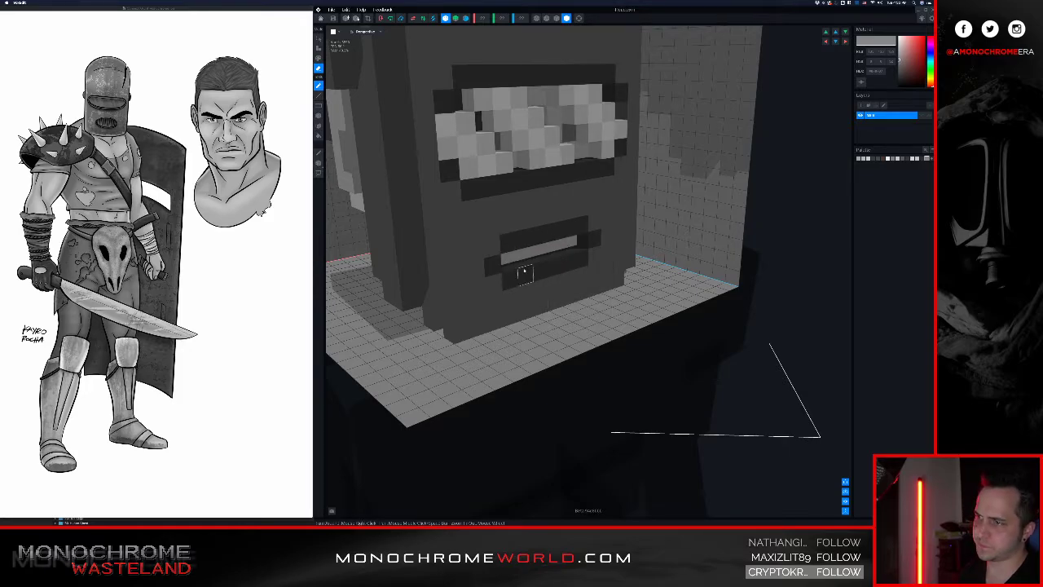
mouse_move(525, 272)
right_mouse_down()
mouse_move(526, 227)
mouse_move(540, 220)
right_mouse_up()
left_click_drag(540, 220, 492, 227)
right_click_drag(496, 228, 520, 233)
scroll(508, 231, "down", 3)
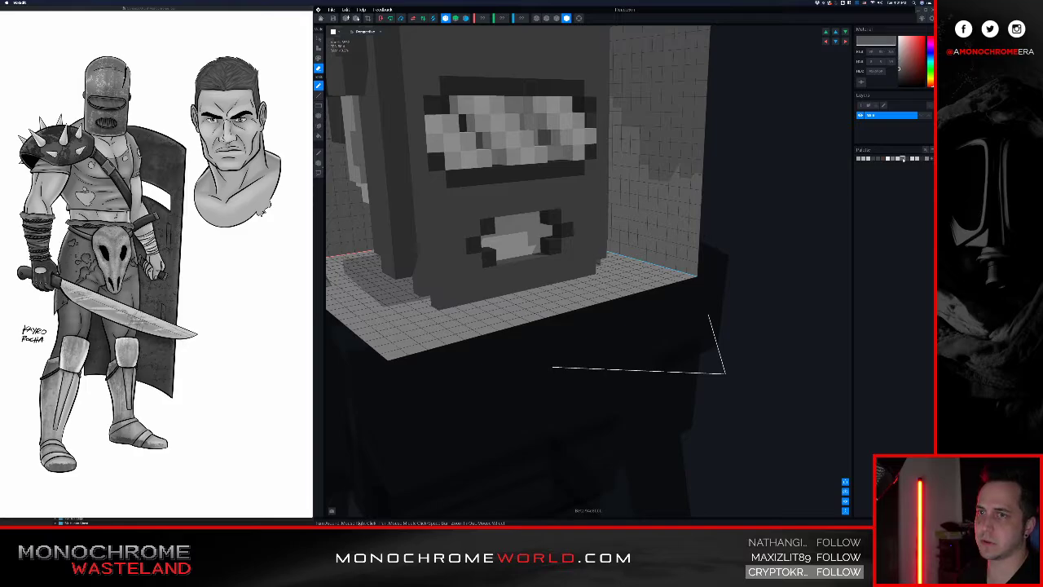
- Paint the light interior voxels inside the mouth vent's recess dark grey
mouse_move(533, 216)
left_mouse_down()
mouse_move(495, 247)
mouse_move(519, 217)
left_mouse_up()
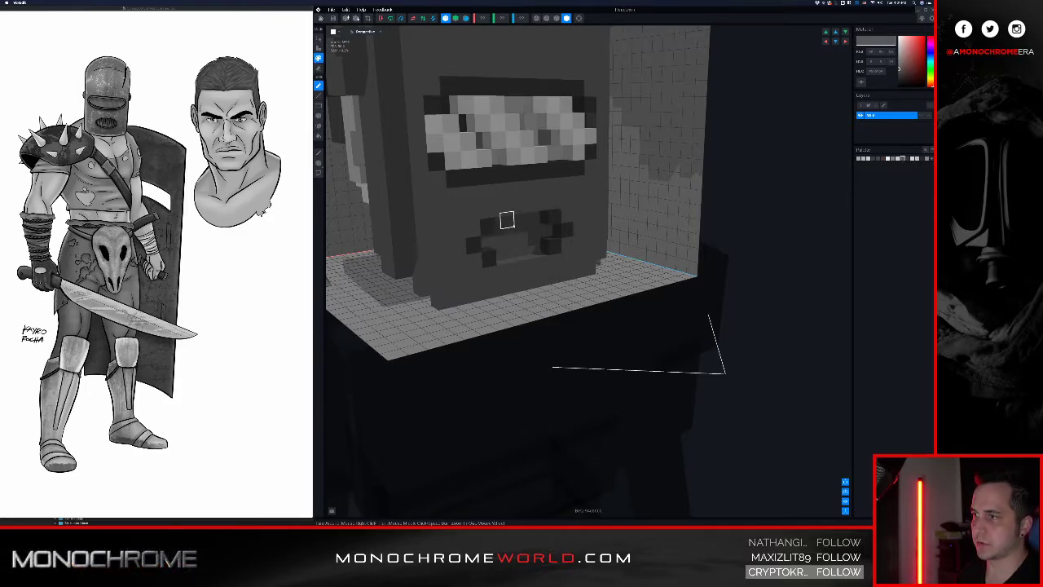
mouse_move(508, 221)
right_mouse_down()
mouse_move(537, 235)
mouse_move(526, 228)
right_mouse_up()
scroll(520, 231, "down", 5)
scroll(536, 235, "up", 5)
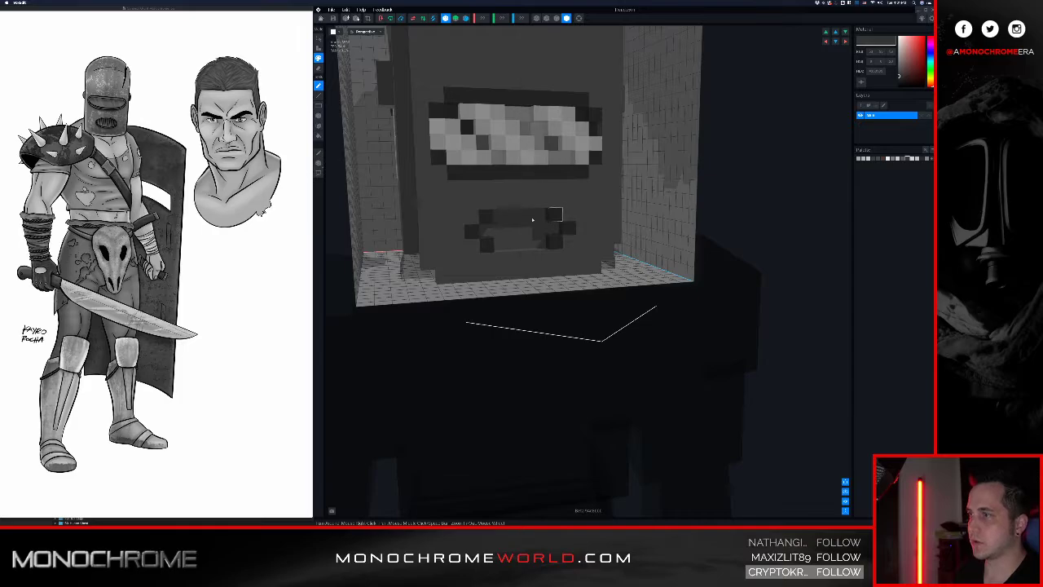
- Attach near-black voxels inside the mouth vent's recess, undoing and redoing strokes until the opening is filled
mouse_move(525, 227)
left_mouse_down()
mouse_move(555, 230)
mouse_move(494, 235)
left_mouse_up()
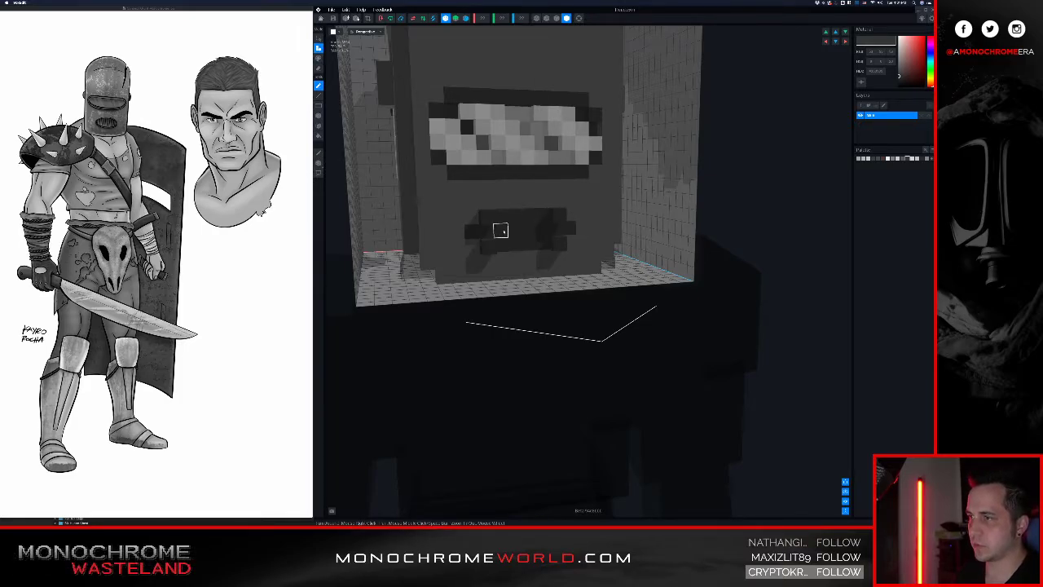
key("super+z")
key("super+z")
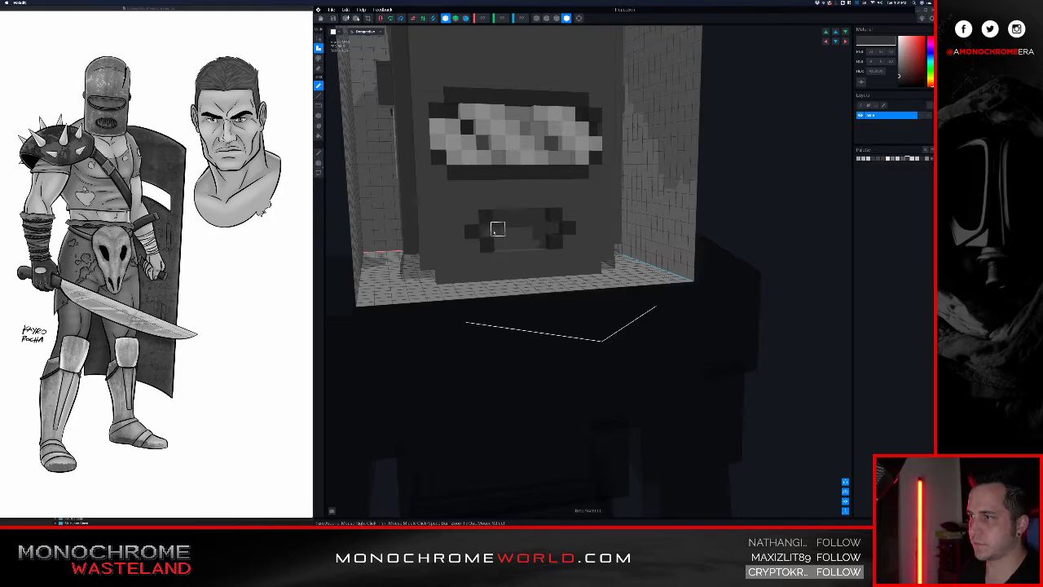
key("super+shift+z")
left_click_drag(512, 220, 532, 242)
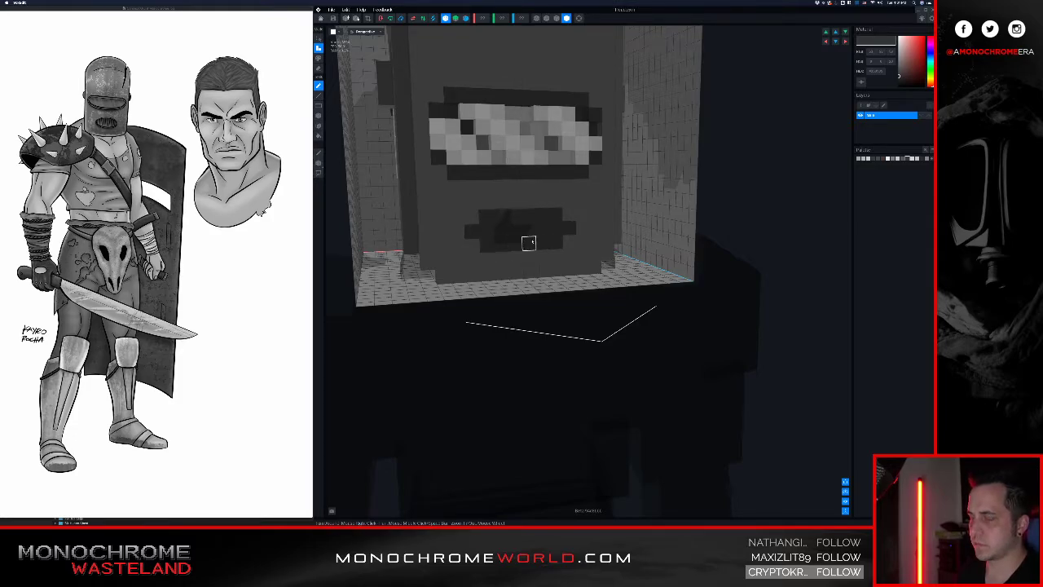
- Erase the stray voxel in the upper row of the filled mouth vent
right_click_drag(531, 217, 534, 216)
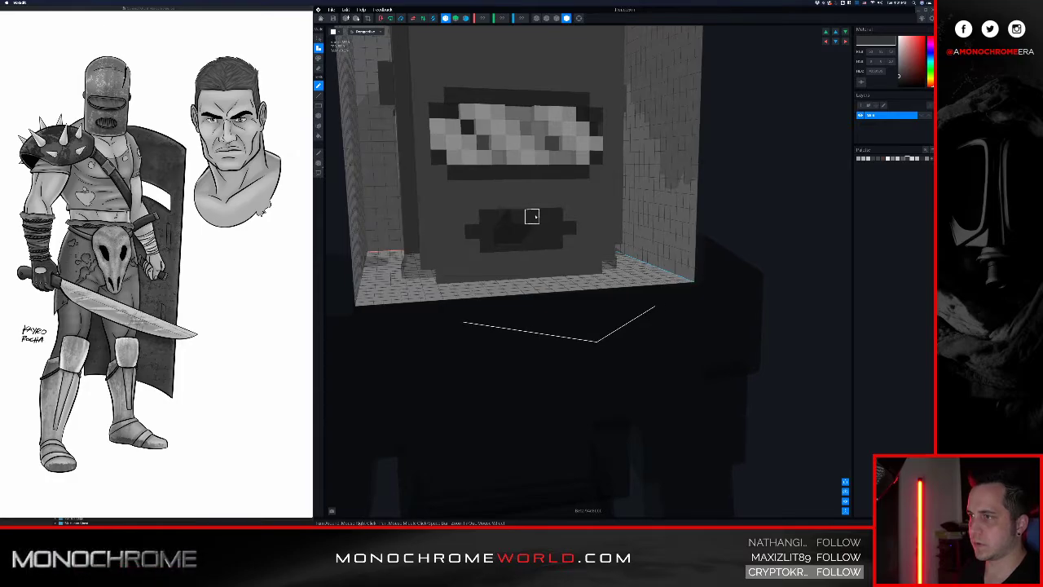
key("e")
left_click(534, 217)
scroll(537, 208, "down", 2)
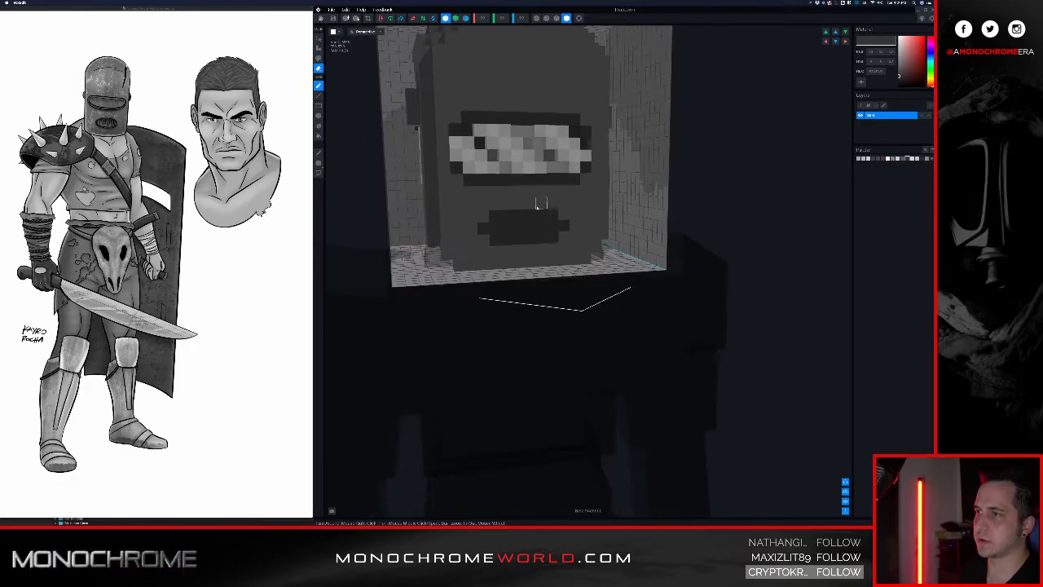
right_click_drag(530, 215, 530, 218)
scroll(531, 214, "down", 2)
middle_click_drag(550, 195, 520, 234)
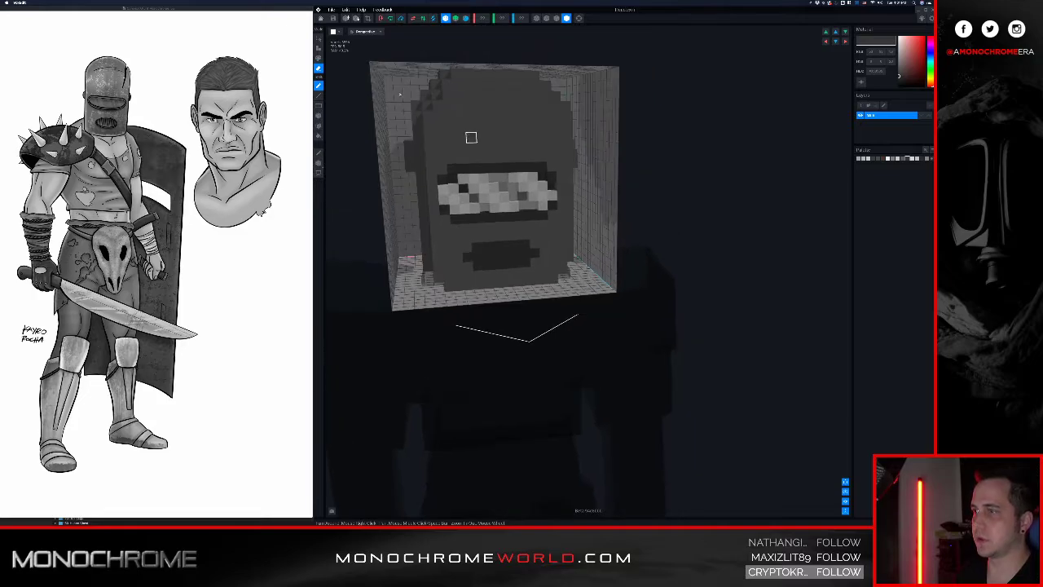
- Save the head model and review the helmet with its mouth vent on the full character
left_click(321, 19)
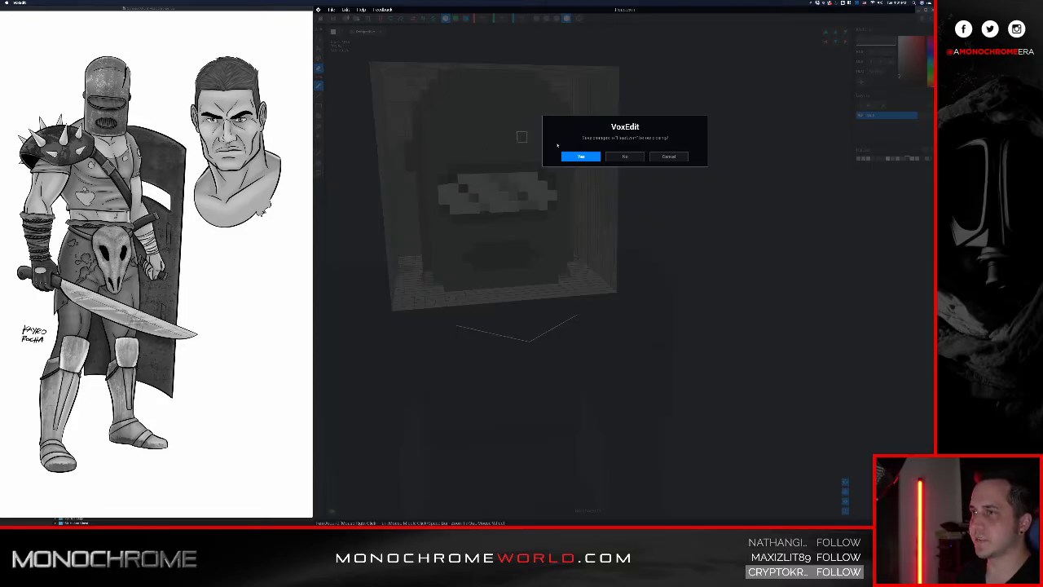
left_click(575, 157)
right_click_drag(575, 157, 657, 106)
scroll(568, 138, "up", 5)
middle_click_drag(658, 106, 545, 109)
right_click_drag(546, 108, 558, 105)
scroll(555, 103, "up", 5)
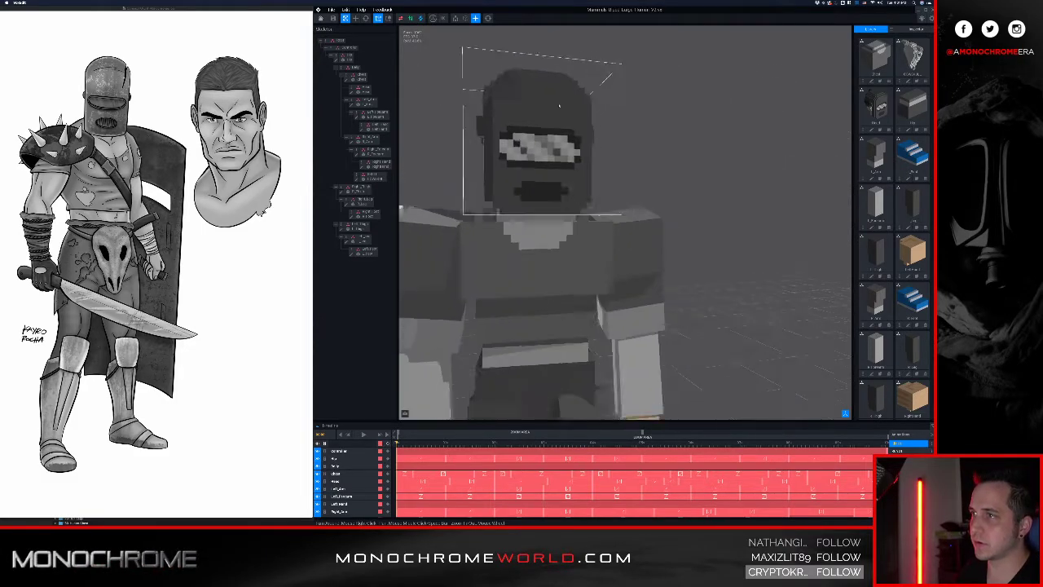
scroll(558, 103, "down", 5)
scroll(568, 116, "down", 5)
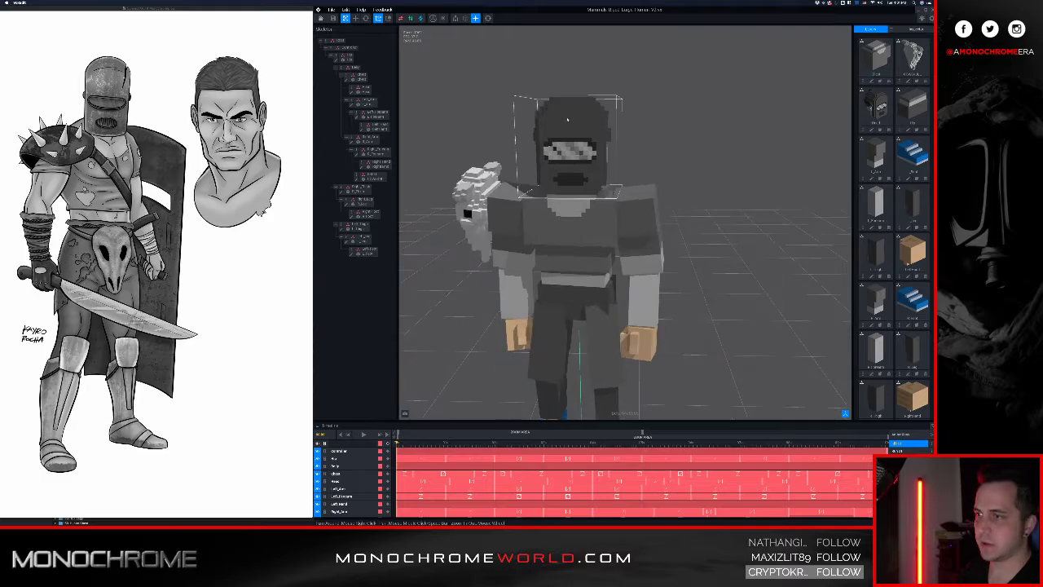
scroll(574, 129, "up", 3)
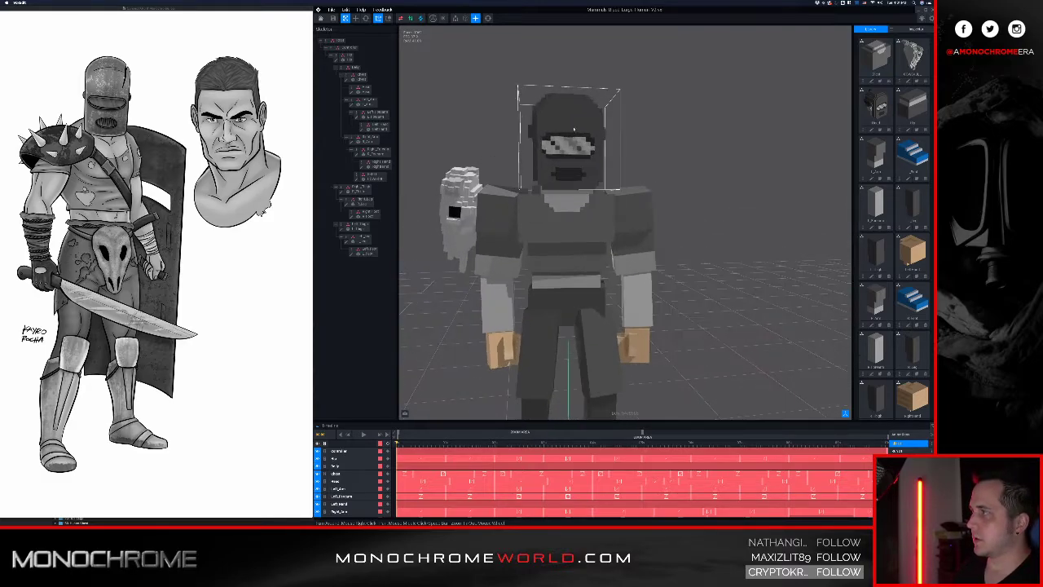
scroll(576, 148, "down", 2)
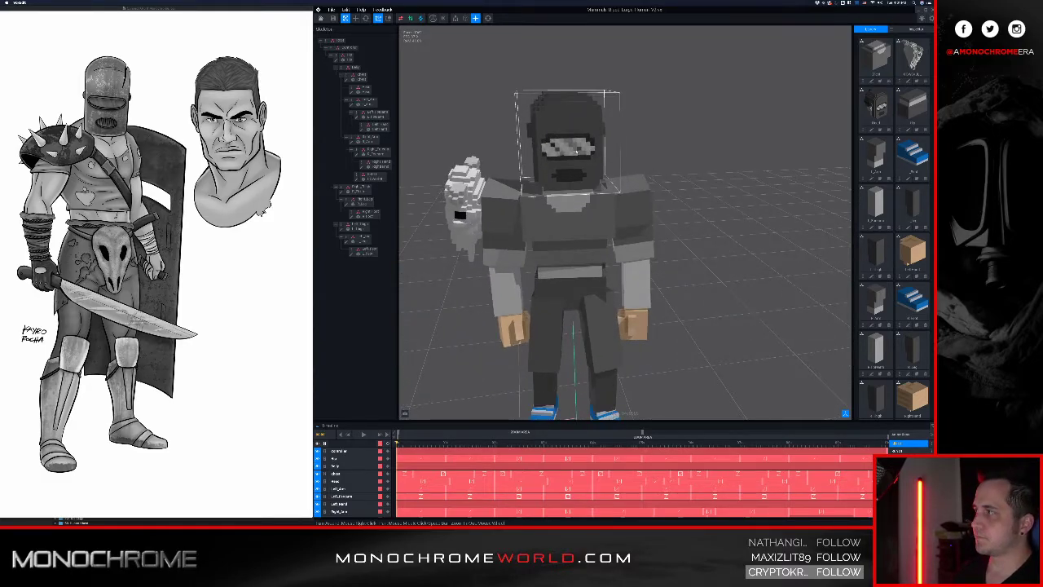
scroll(576, 149, "down", 1)
middle_click_drag(576, 149, 575, 143)
- Select the character's hips and open them for voxel editing
left_click(596, 217)
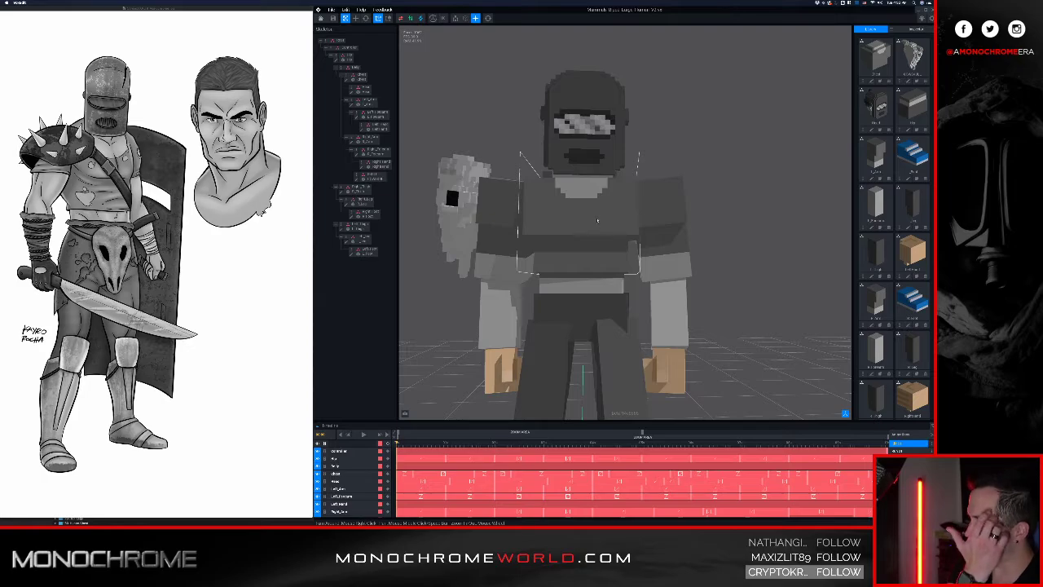
scroll(593, 222, "down", 3)
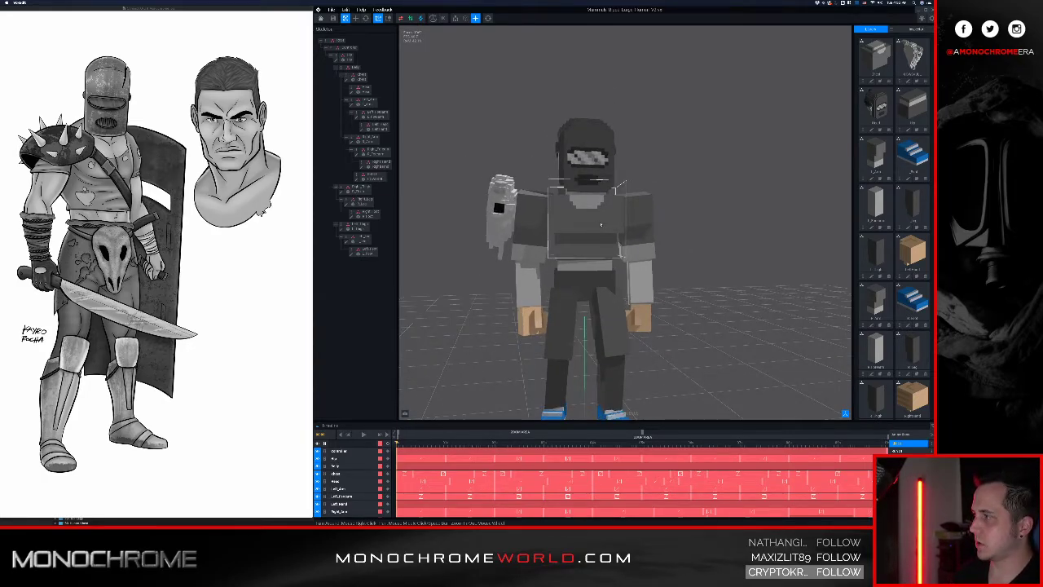
scroll(584, 244, "up", 5)
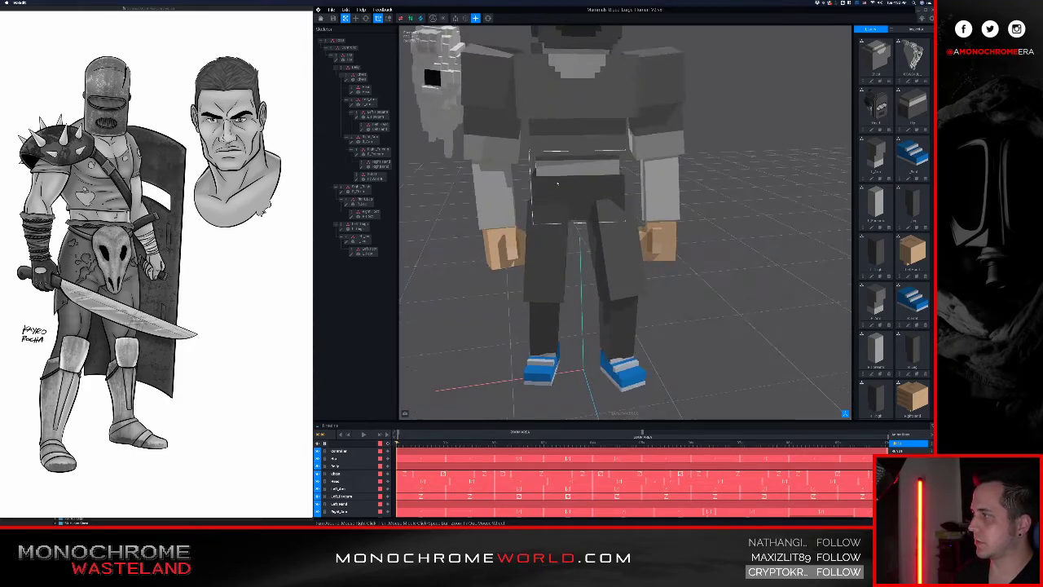
left_click(555, 287)
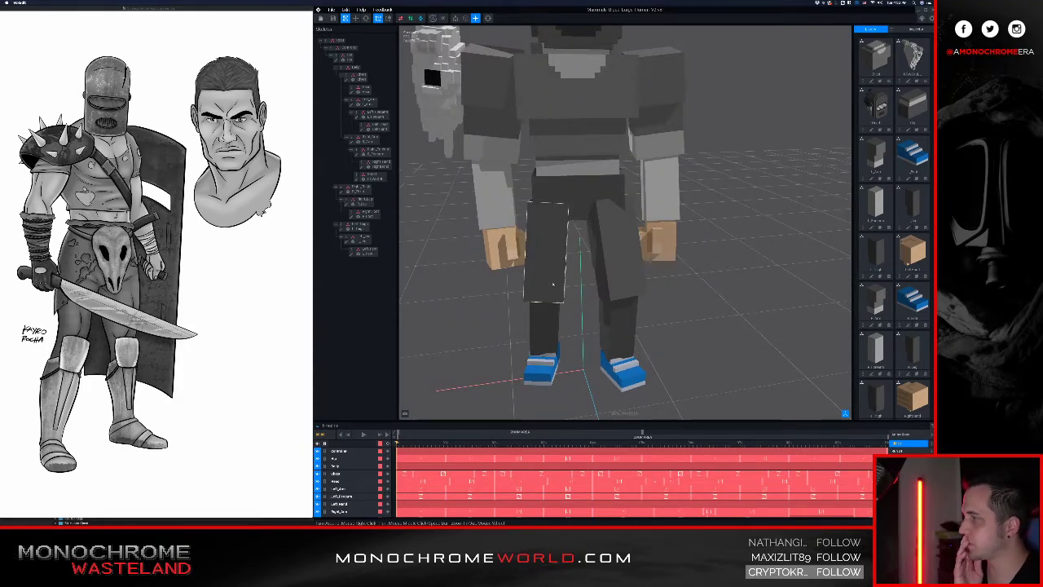
left_click(571, 192)
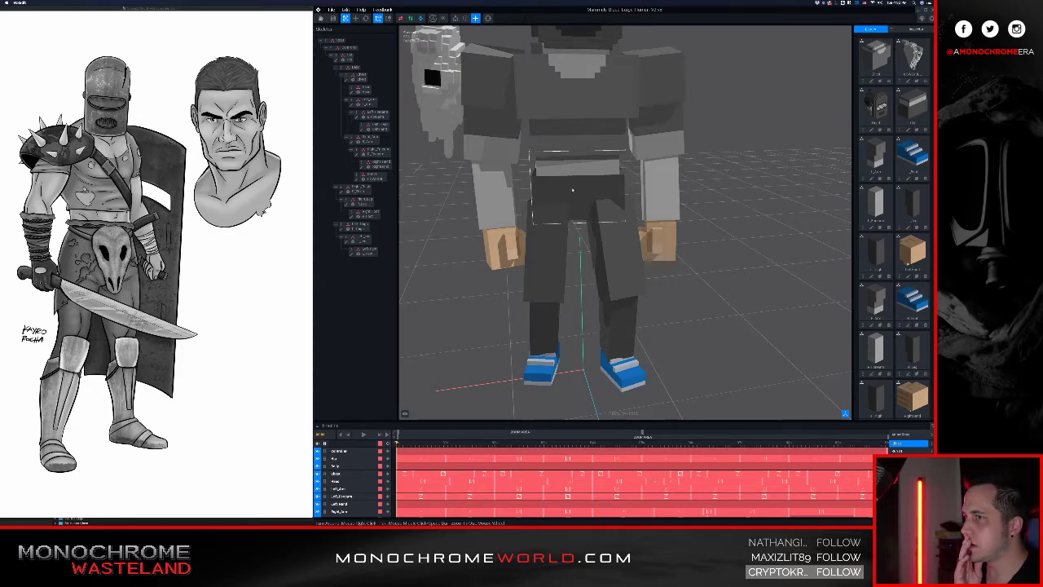
left_click(573, 190)
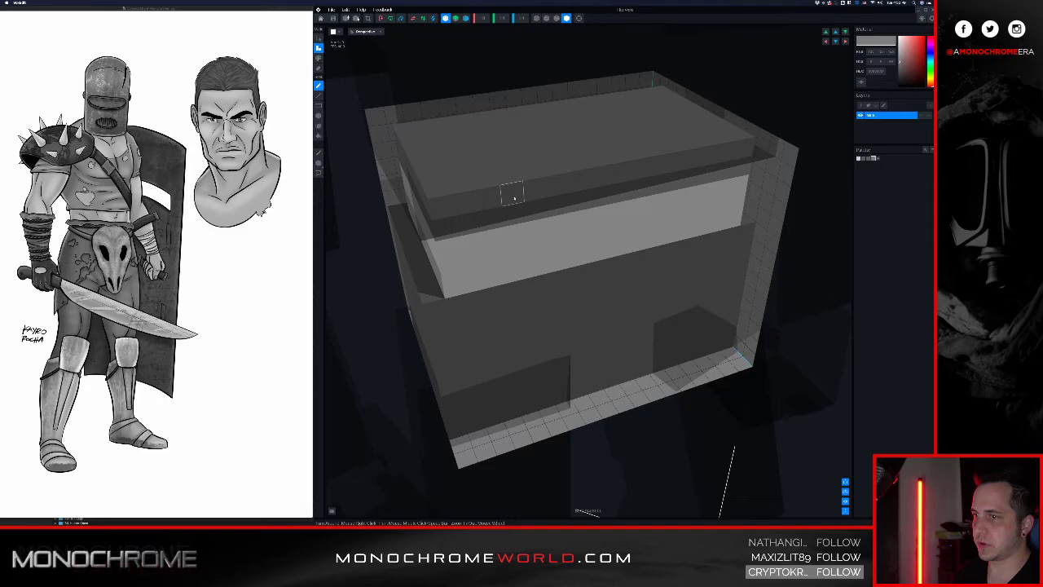
- Set the material colour to a near-black grey for the front of the hips
middle_click_drag(503, 201, 543, 221)
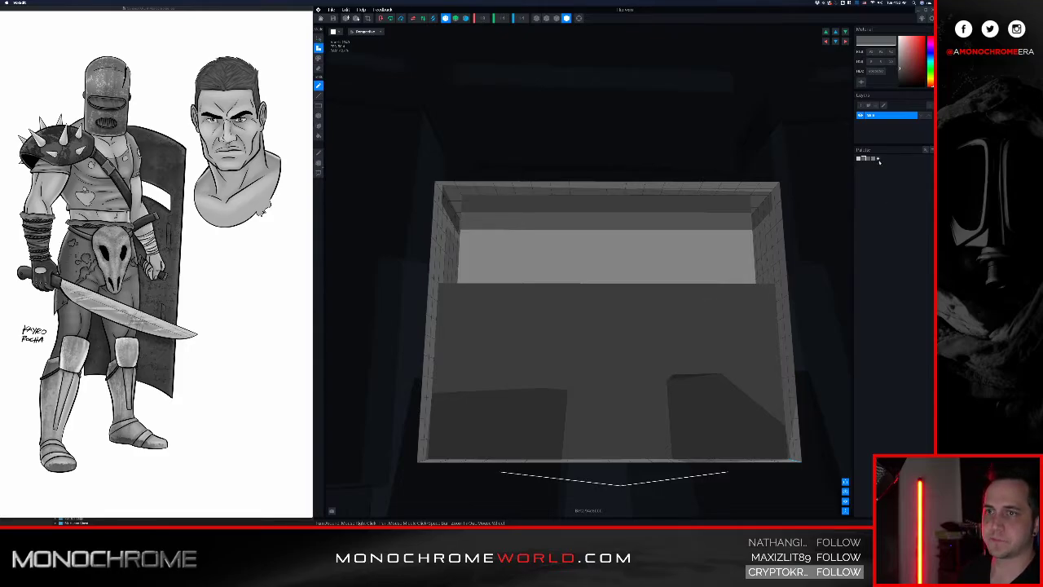
left_click_drag(899, 71, 898, 78)
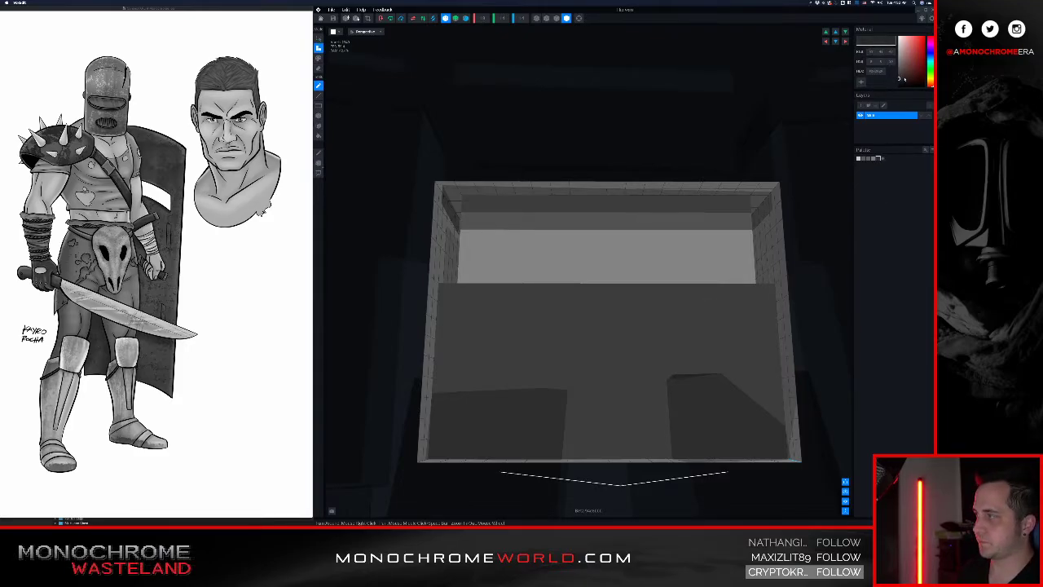
mouse_move(903, 78)
left_mouse_down()
mouse_move(901, 49)
mouse_move(885, 78)
left_mouse_up()
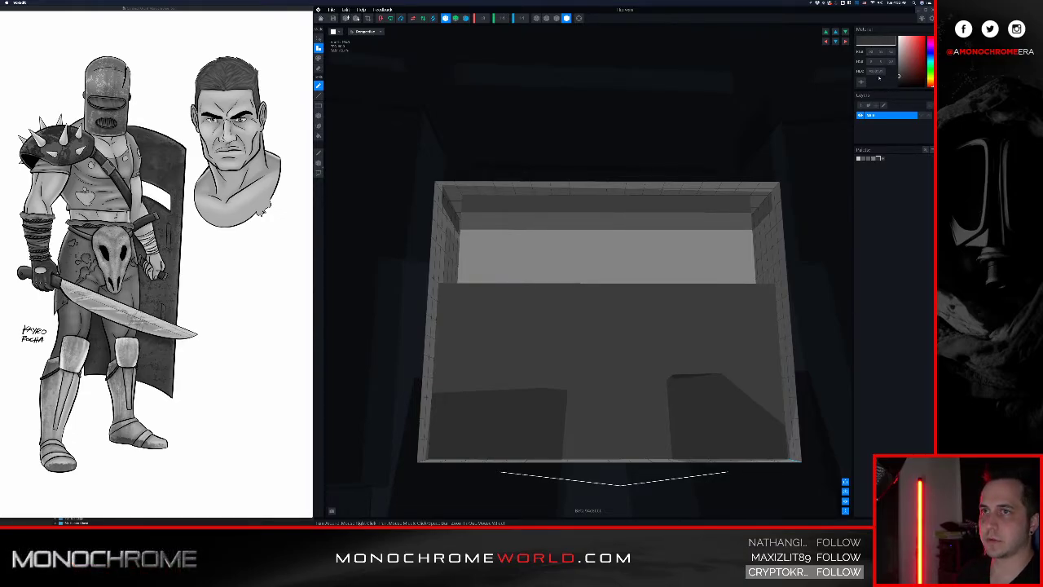
key("g")
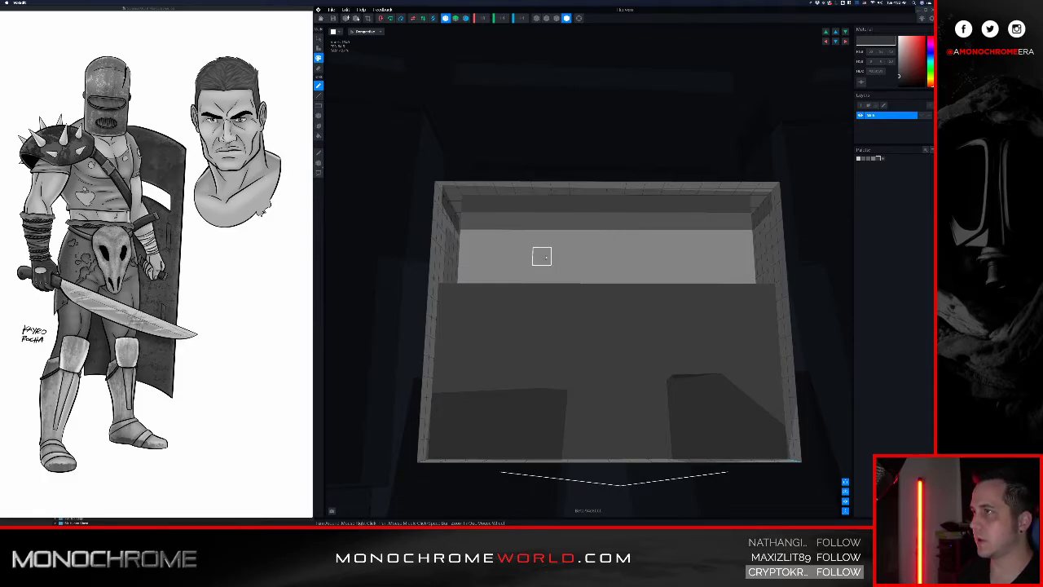
scroll(577, 254, "down", 2)
right_click_drag(575, 252, 560, 289)
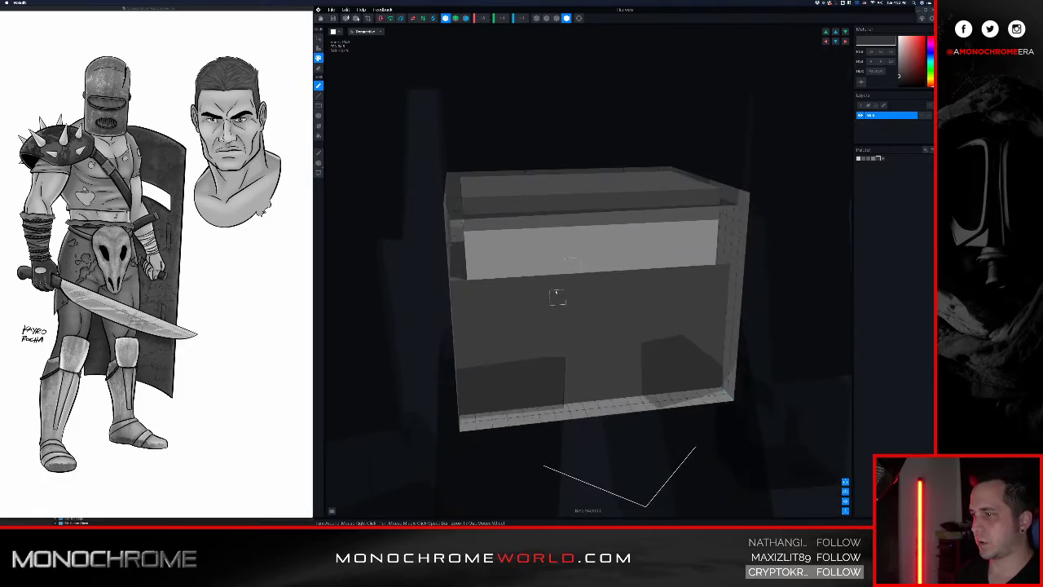
- Turn off the X-axis mirror and attach near-black voxel rows of stepped length diagonally across the front of the hips below the belt
key("t")
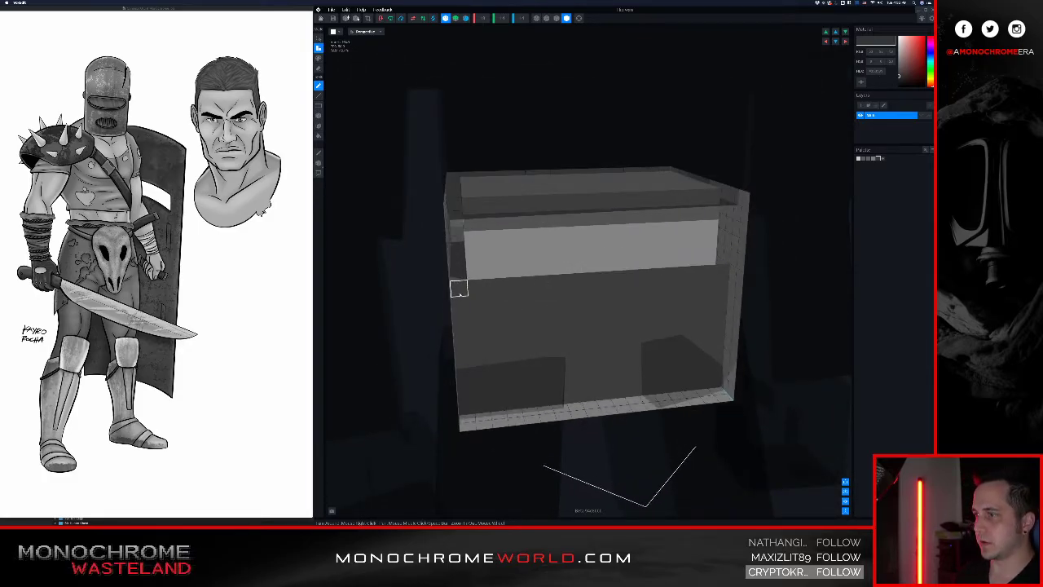
key("b")
left_click_drag(459, 292, 594, 301)
key("super+z")
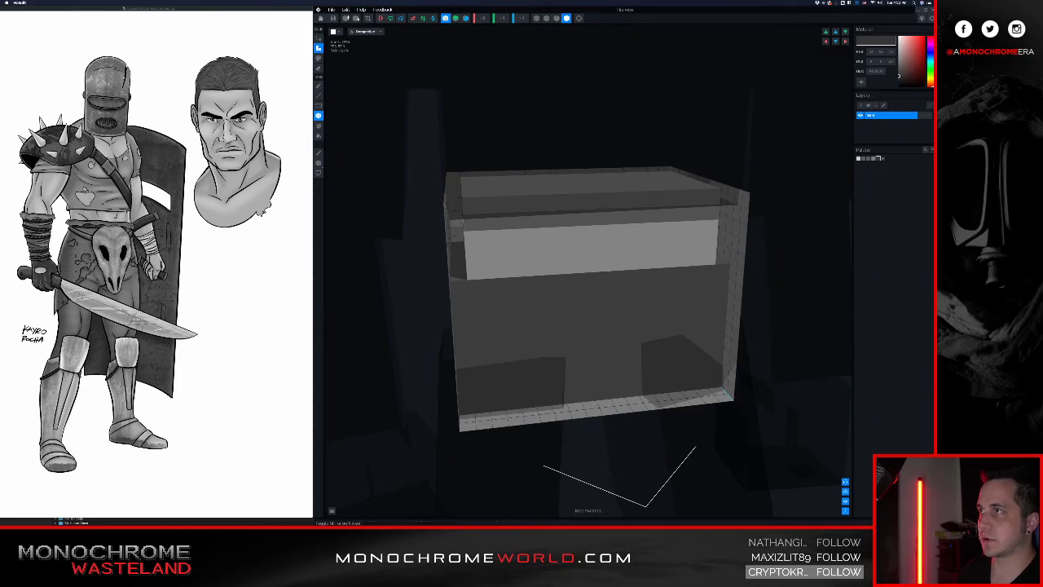
left_click(446, 18)
left_click_drag(721, 271, 456, 284)
left_click_drag(713, 290, 459, 302)
left_click_drag(663, 304, 458, 318)
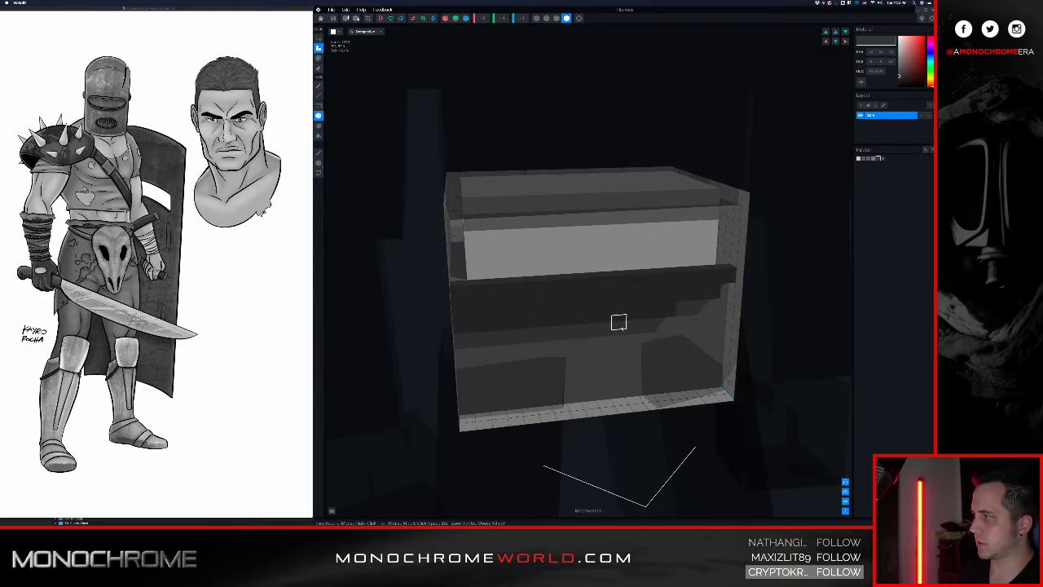
left_click_drag(619, 323, 462, 341)
right_click_drag(464, 338, 543, 306)
scroll(575, 356, "down", 2)
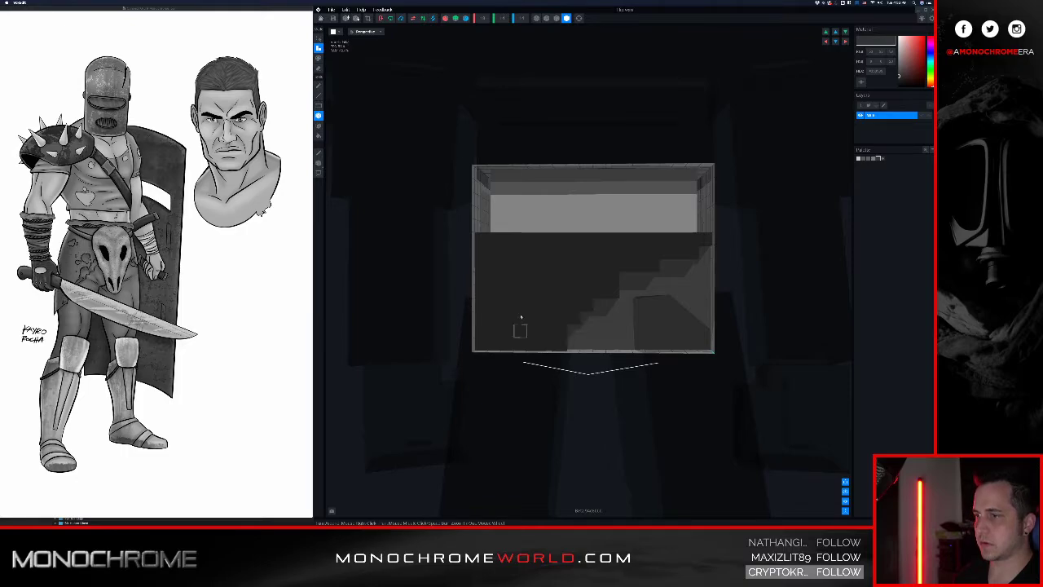
- Attach near-black voxel rows of stepped length diagonally across the back of the hips below the belt
right_click_drag(520, 305, 493, 270)
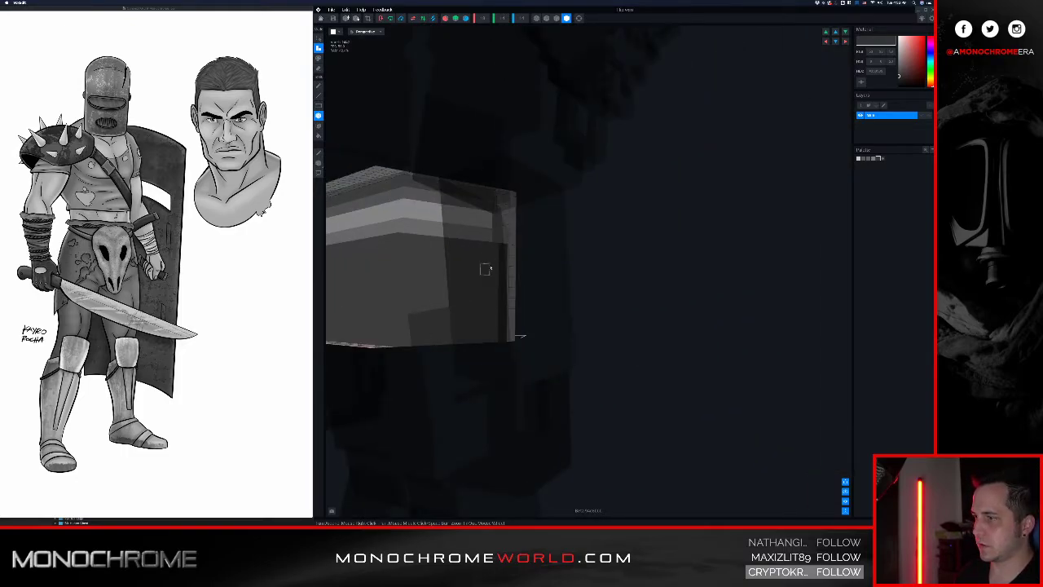
right_click_drag(520, 335, 495, 323)
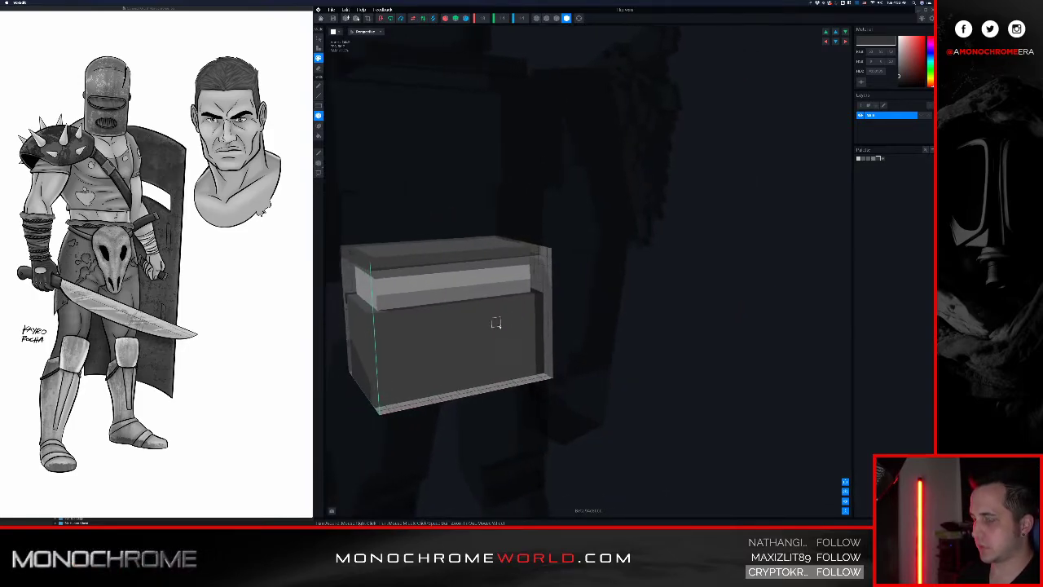
key("e")
key("a")
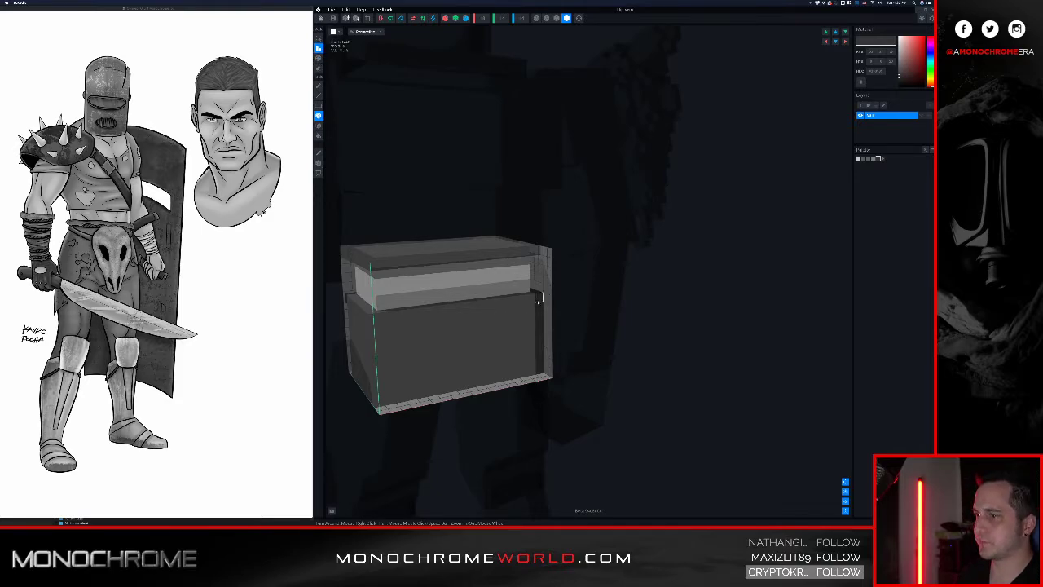
left_click_drag(537, 299, 377, 320)
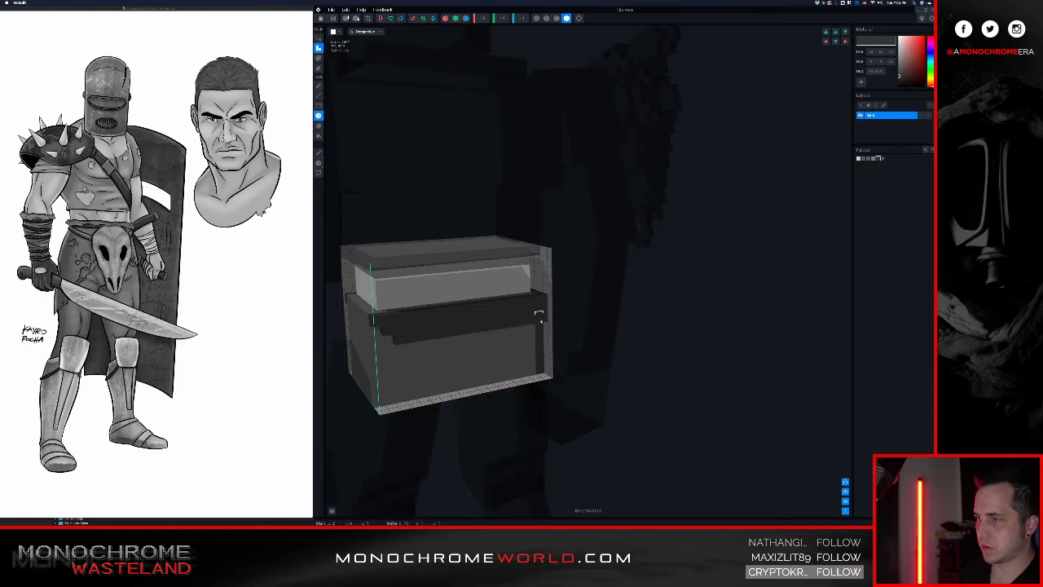
left_click_drag(422, 346, 542, 335)
left_click_drag(454, 360, 542, 347)
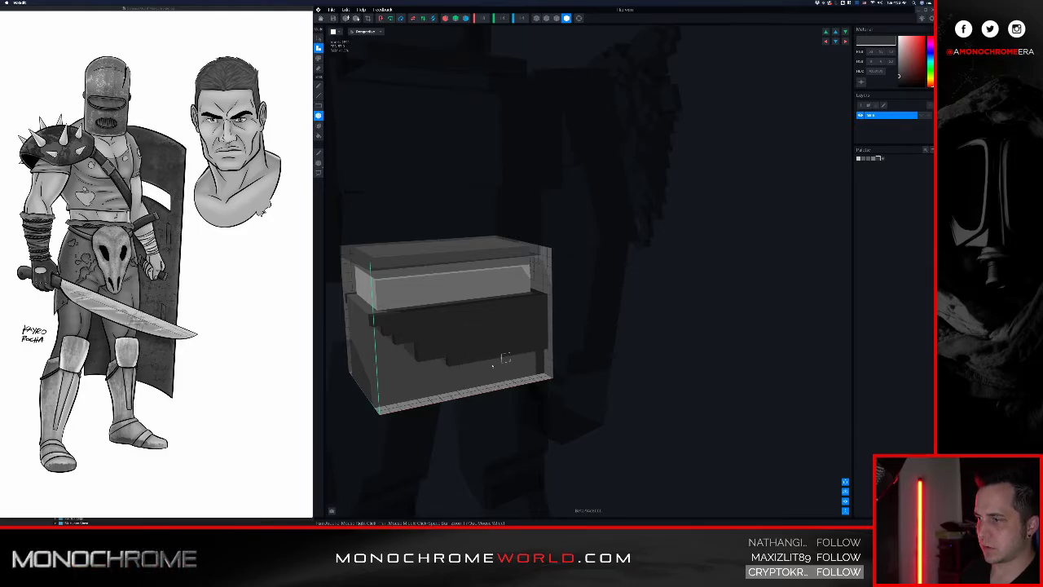
left_click_drag(469, 365, 542, 368)
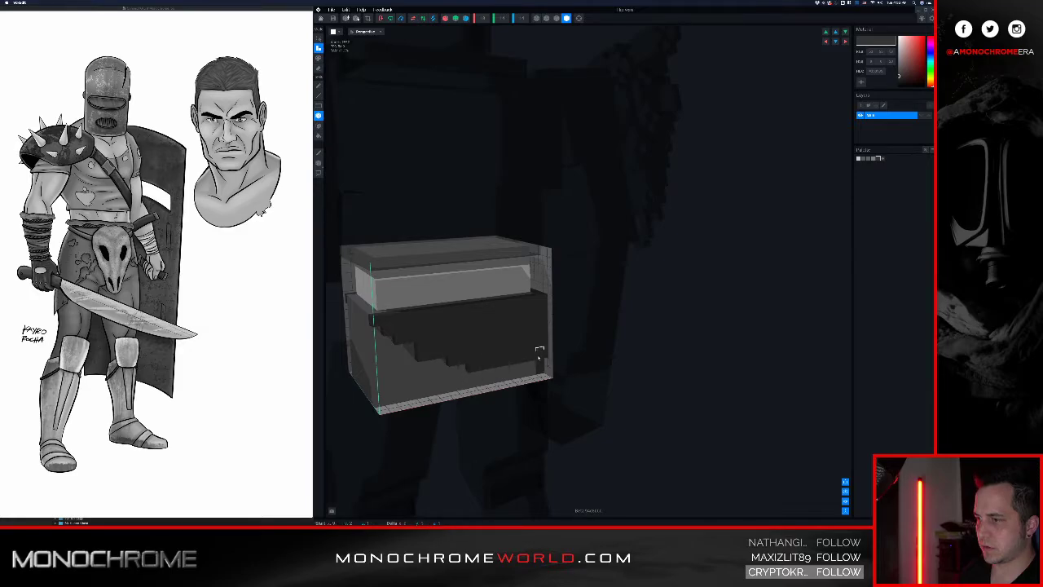
left_click_drag(477, 377, 542, 373)
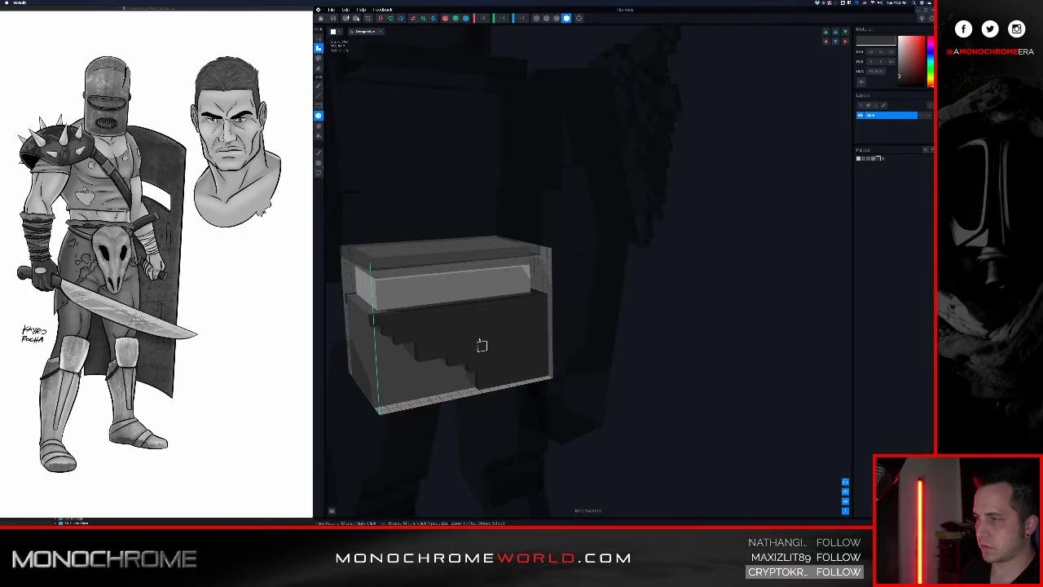
- Paint the grey side face of the hips near-black so the cloth joins between front and back
mouse_move(453, 335)
right_mouse_down()
mouse_move(468, 337)
mouse_move(443, 337)
right_mouse_up()
scroll(440, 341, "down", 3)
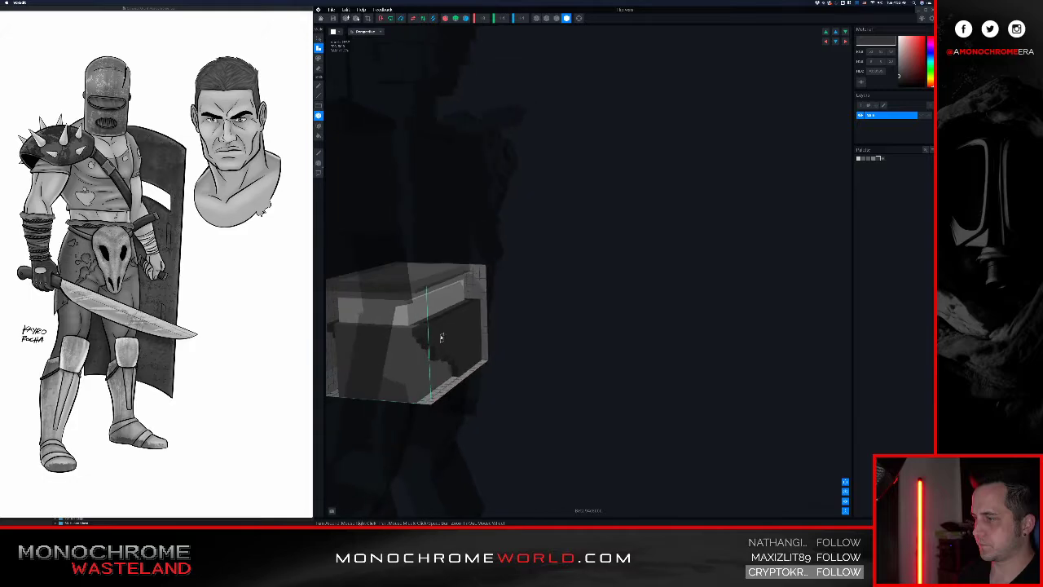
middle_click_drag(442, 337, 458, 337)
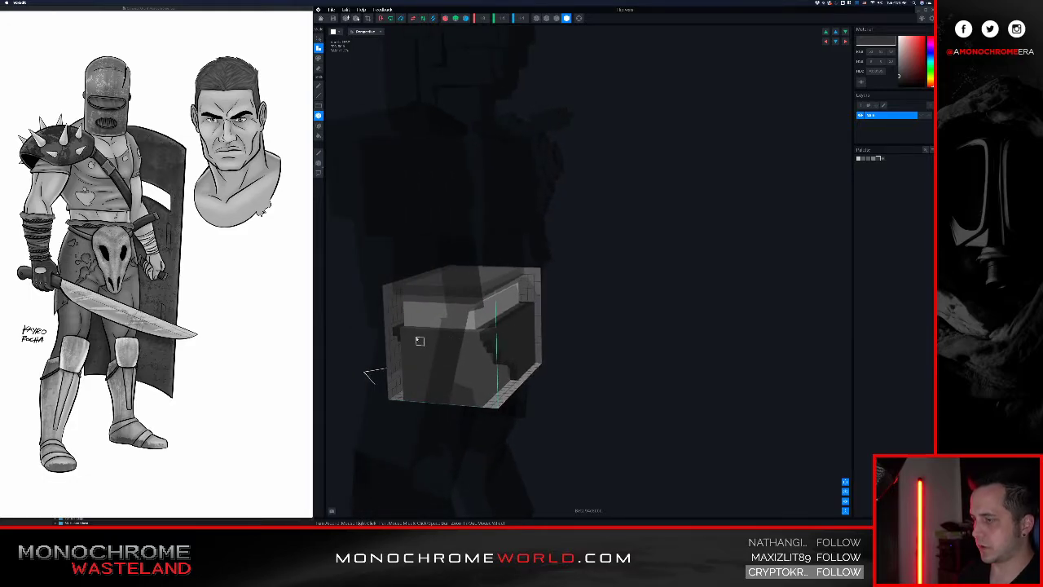
key("p")
left_click_drag(403, 332, 479, 334)
right_click_drag(468, 352, 477, 348)
left_click_drag(481, 346, 404, 343)
right_click_drag(410, 332, 393, 333)
middle_click_drag(393, 333, 571, 341)
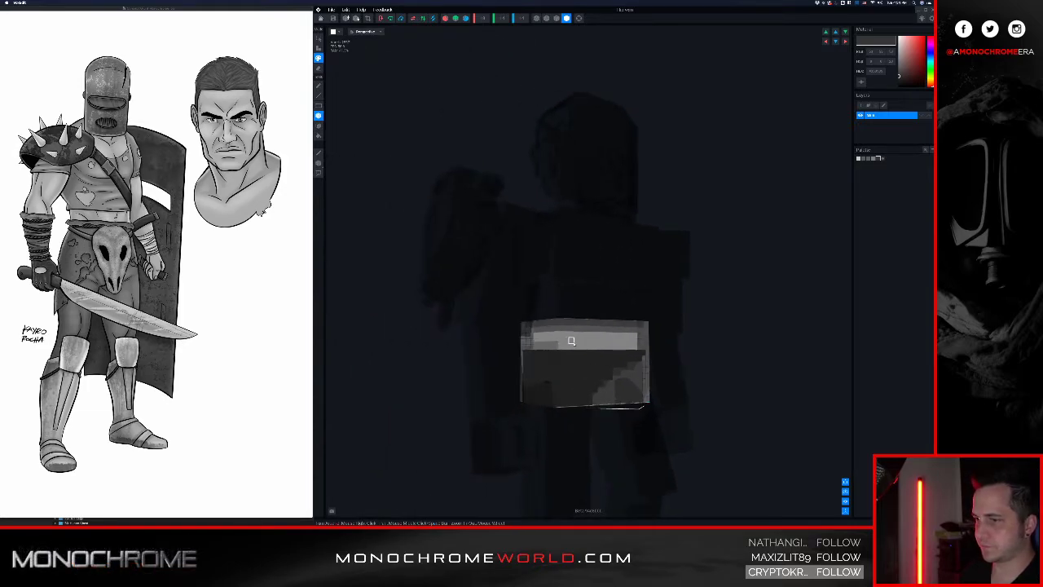
scroll(572, 341, "down", 3)
right_click_drag(571, 341, 583, 342)
middle_click_drag(584, 341, 572, 366)
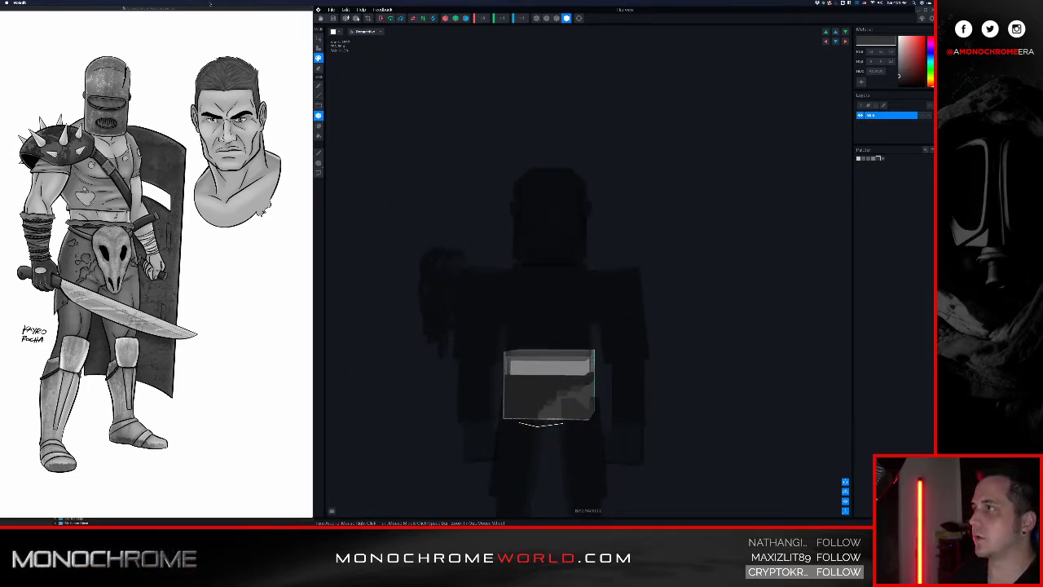
- Save the hips model and review the diagonal cloth on the full character
left_click(321, 18)
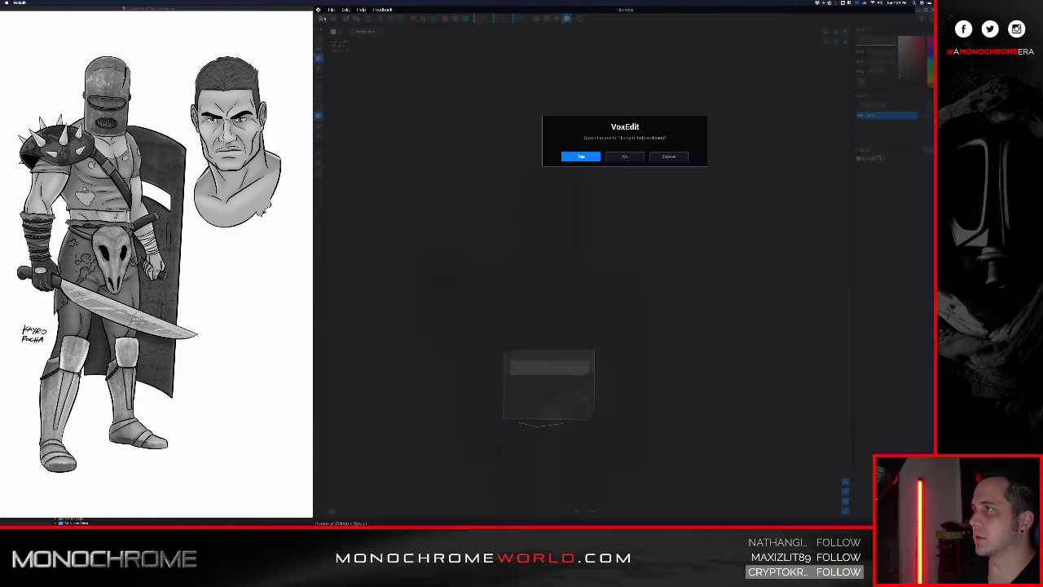
left_click(582, 155)
middle_click_drag(617, 245, 546, 289)
right_click_drag(546, 289, 522, 248)
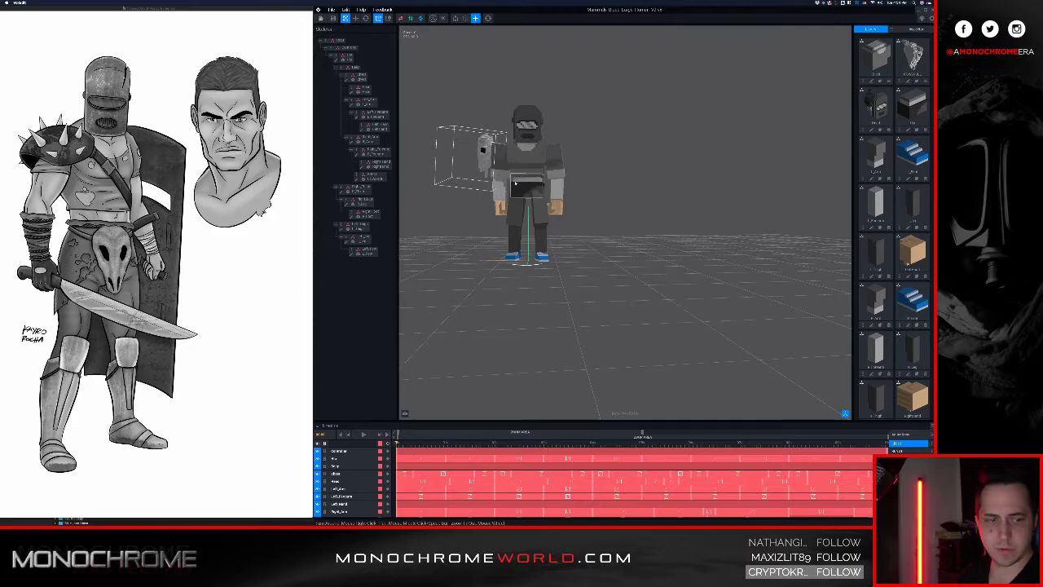
scroll(525, 167, "up", 5)
right_click_drag(526, 168, 529, 182)
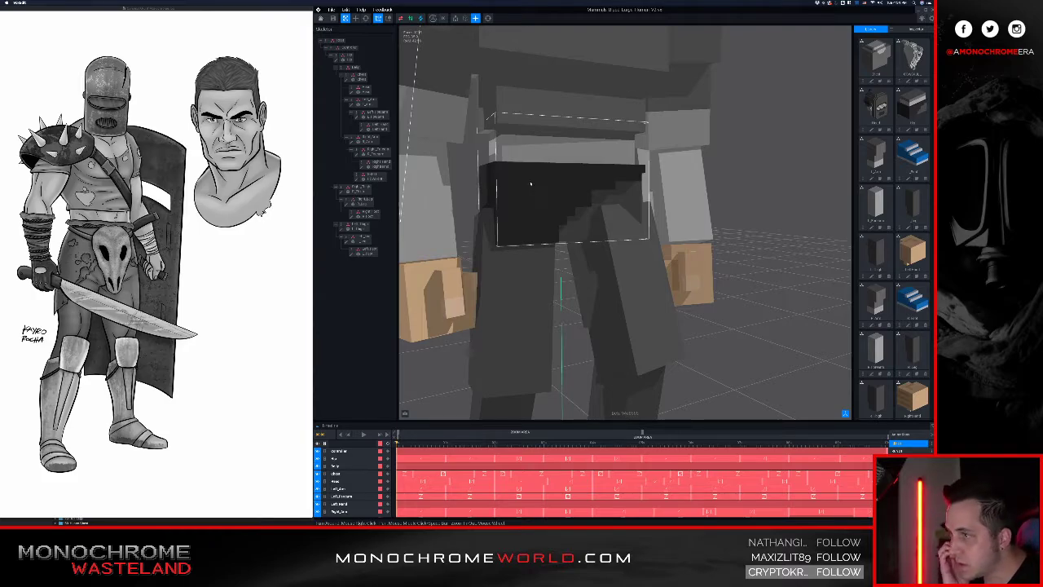
left_click(521, 259)
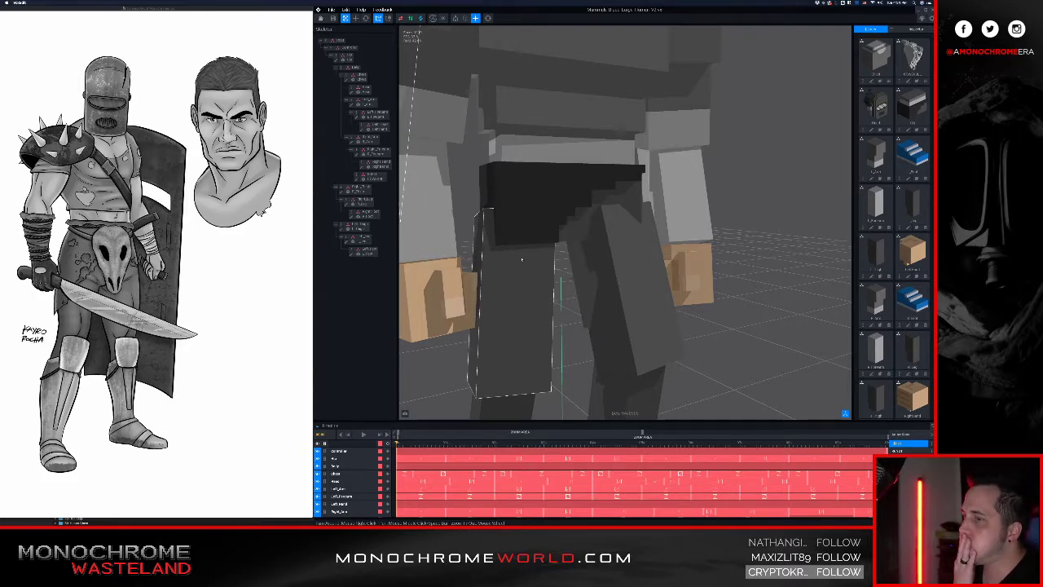
left_click(436, 126)
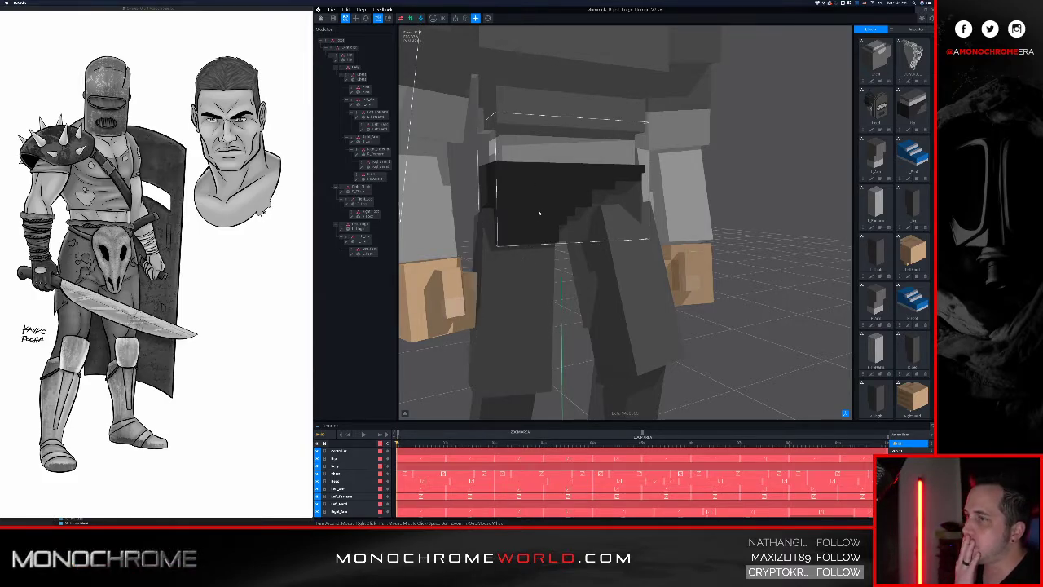
left_click(337, 60)
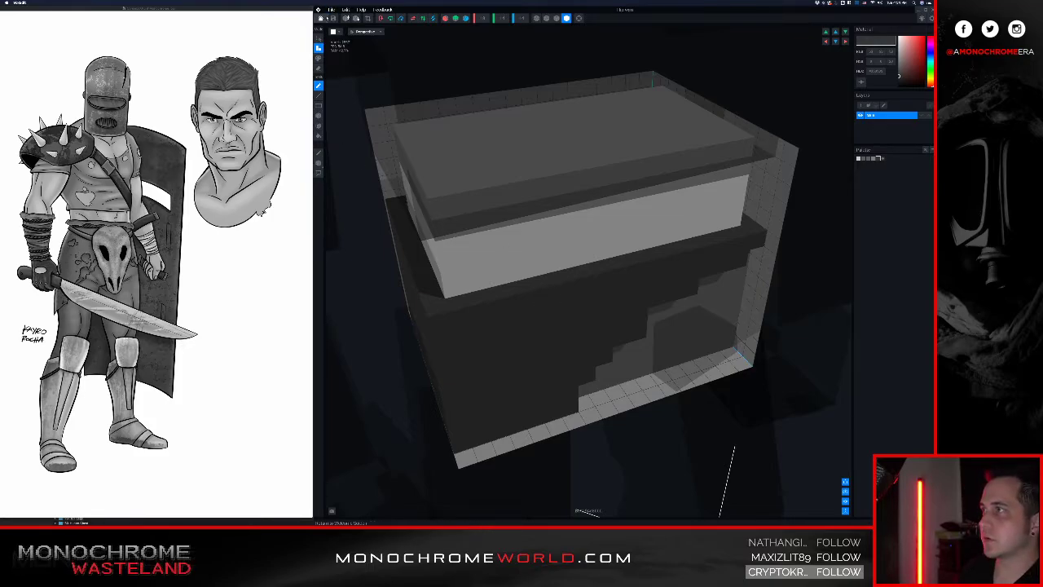
left_click(321, 18)
left_click(582, 159)
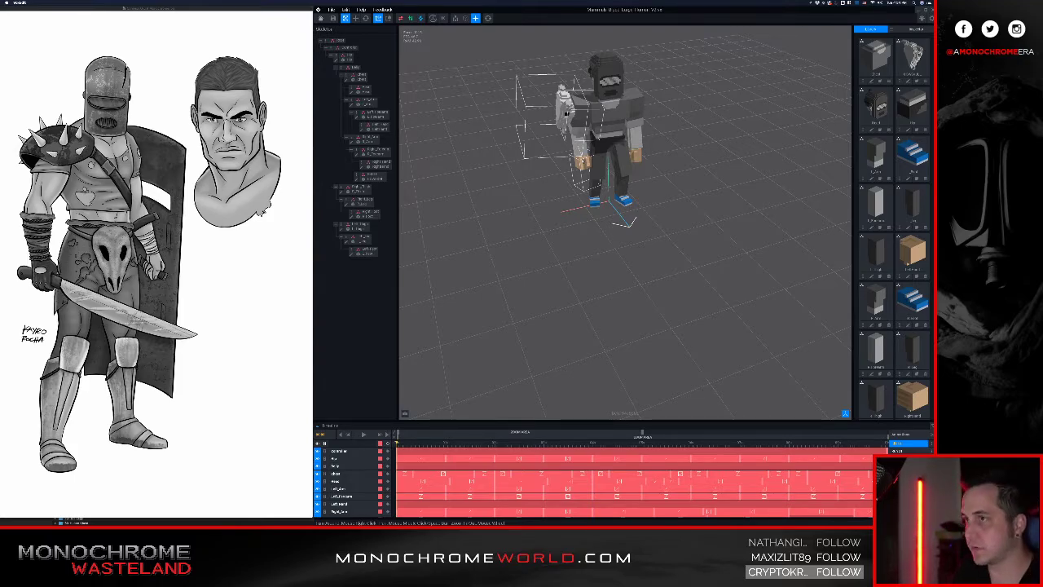
- Examine where the right thigh meets the hip cloth, both in the thigh's voxel model and on the full character
middle_click_drag(601, 120, 599, 174)
scroll(541, 193, "up", 5)
right_click_drag(541, 196, 516, 167)
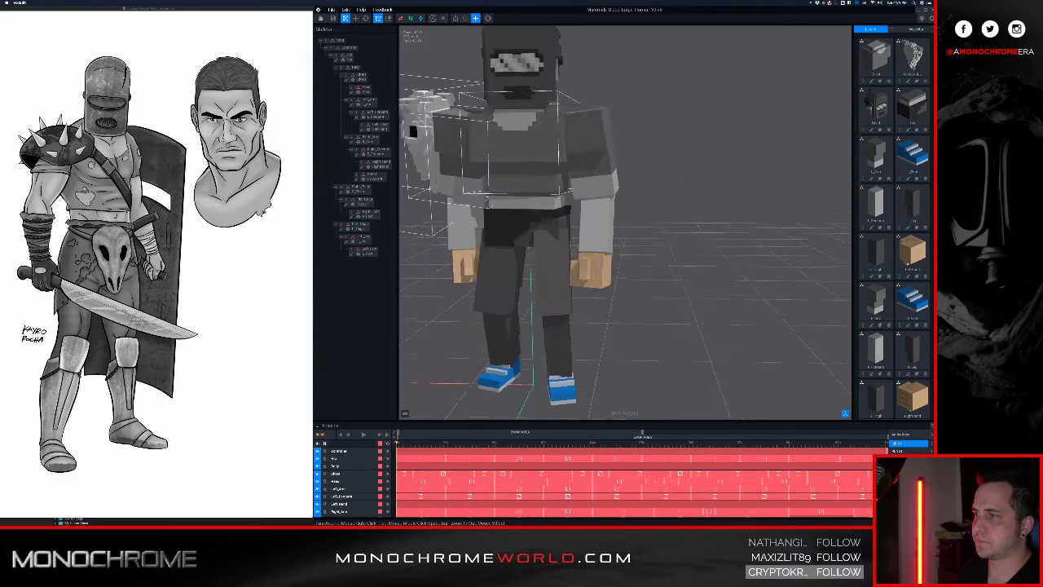
middle_click_drag(517, 167, 559, 151)
right_click_drag(524, 232, 542, 247)
scroll(534, 240, "up", 4)
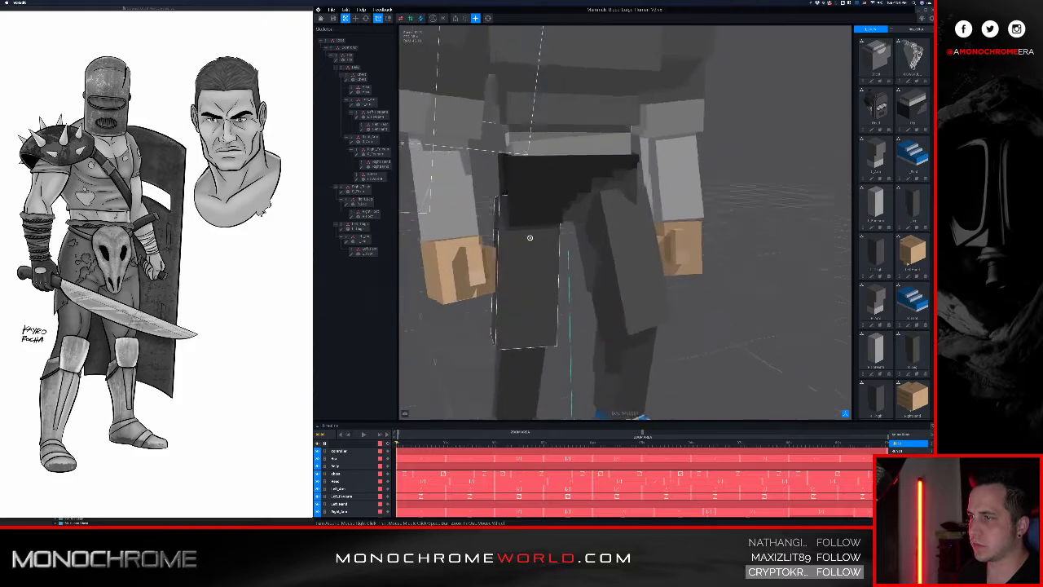
left_click(349, 189)
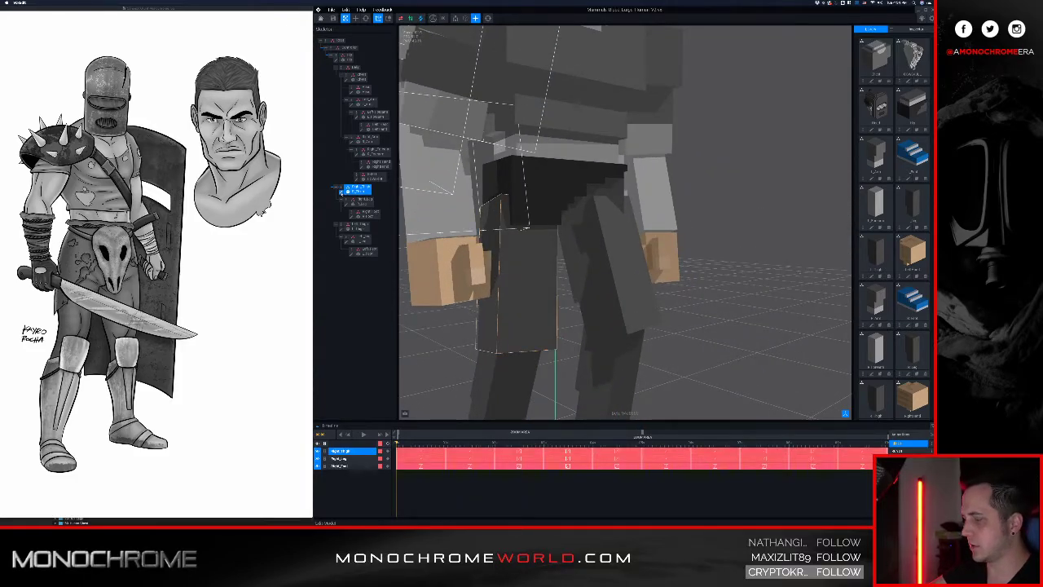
left_click(342, 193)
mouse_move(544, 213)
right_mouse_down()
mouse_move(539, 203)
mouse_move(565, 198)
mouse_move(523, 205)
right_mouse_up()
scroll(535, 207, "down", 6)
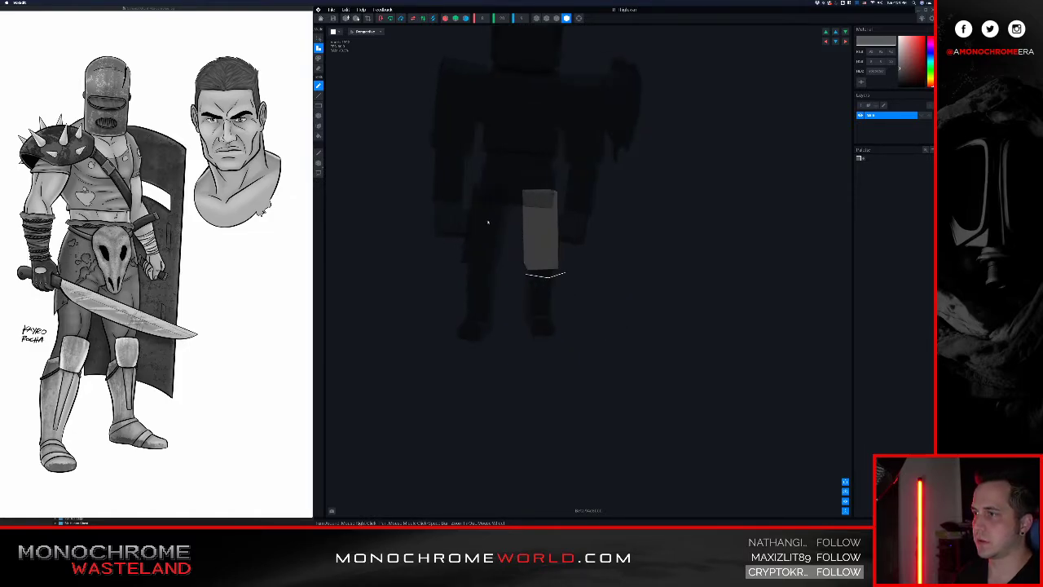
middle_click_drag(495, 166, 470, 307)
right_click_drag(542, 198, 484, 201)
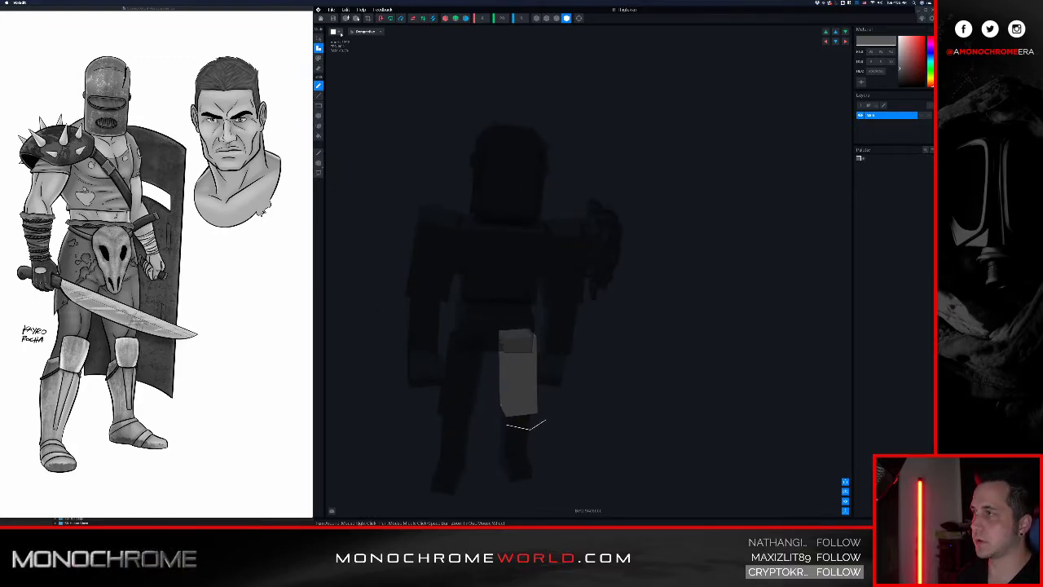
left_click(321, 18)
left_click(581, 156)
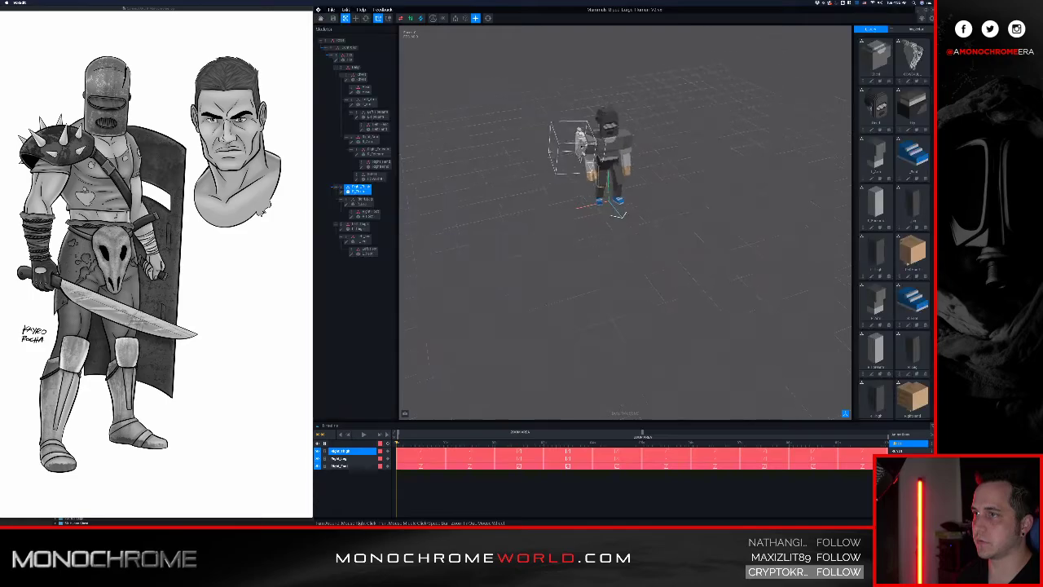
right_click_drag(581, 149, 510, 154)
scroll(531, 176, "up", 5)
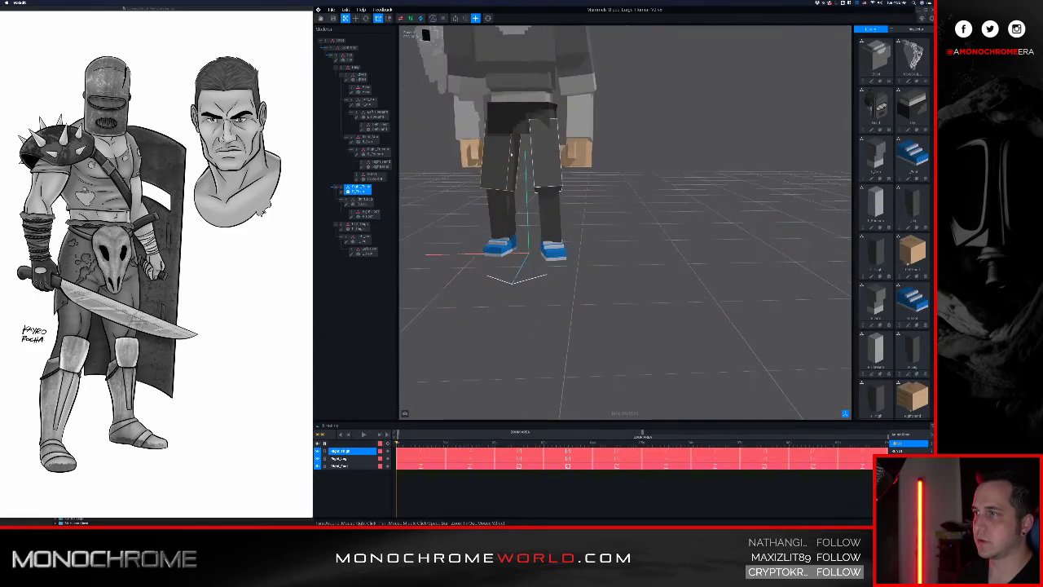
left_click(503, 165)
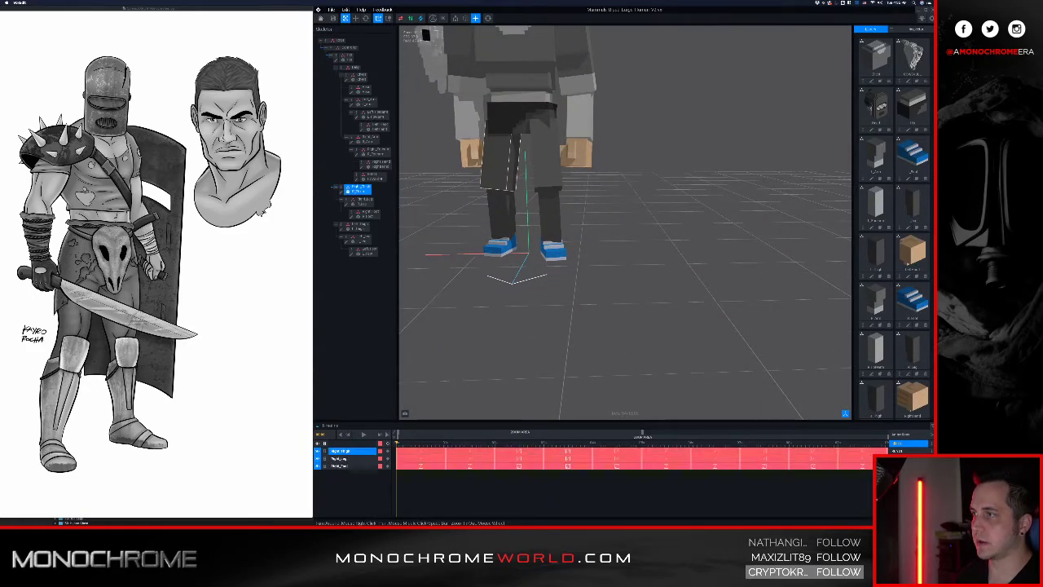
scroll(522, 203, "down", 3)
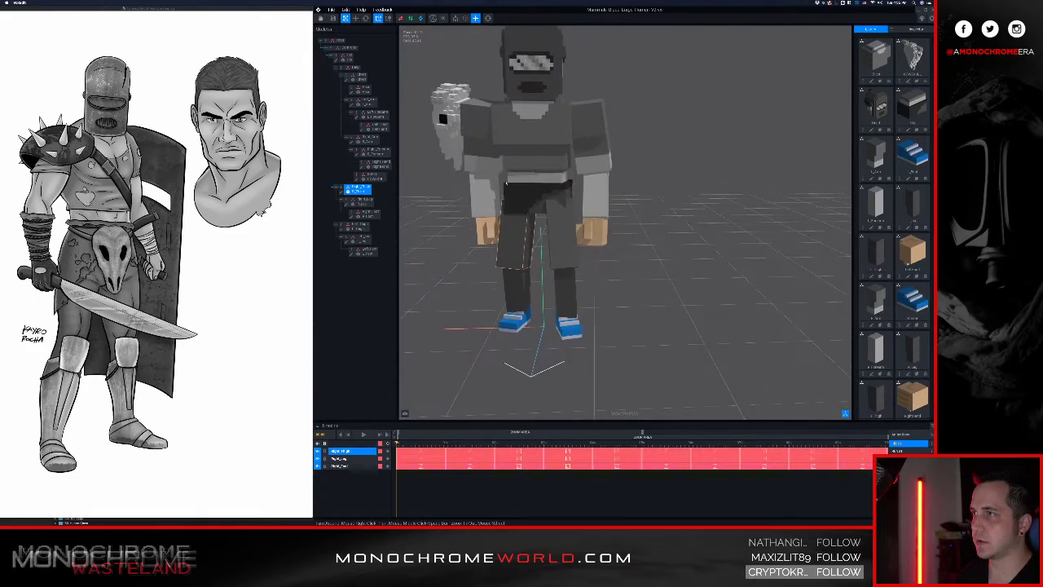
double_click(343, 192)
scroll(491, 189, "down", 10)
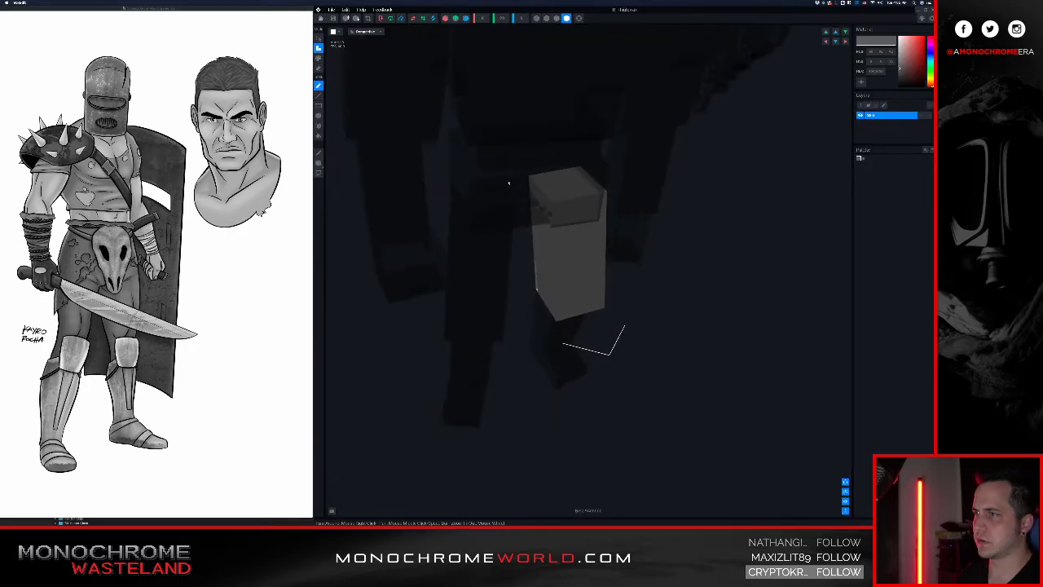
mouse_move(503, 189)
middle_mouse_down()
mouse_move(565, 242)
mouse_move(496, 185)
middle_mouse_up()
middle_click_drag(568, 243, 519, 181)
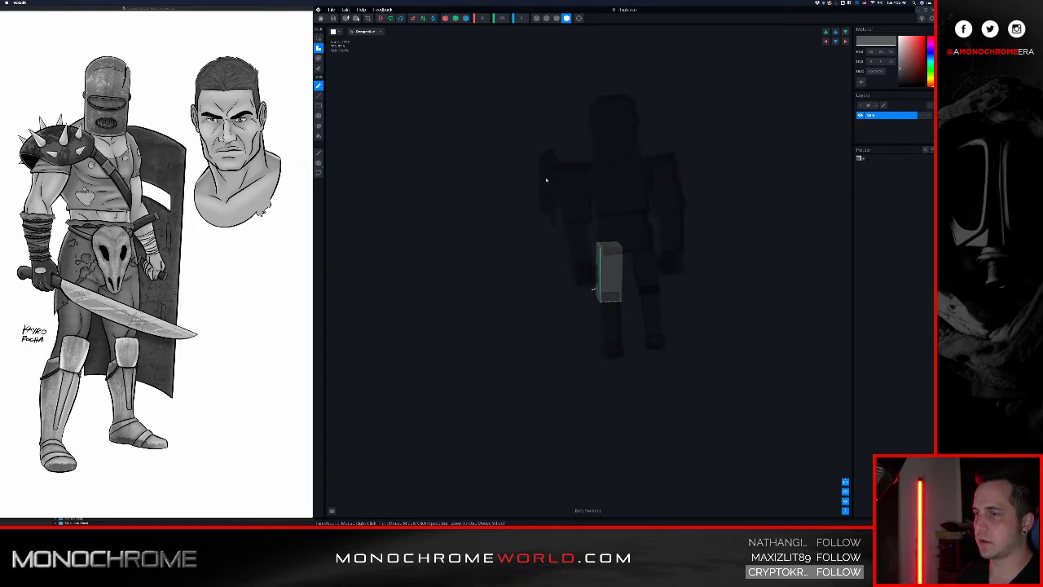
middle_click_drag(568, 243, 477, 153)
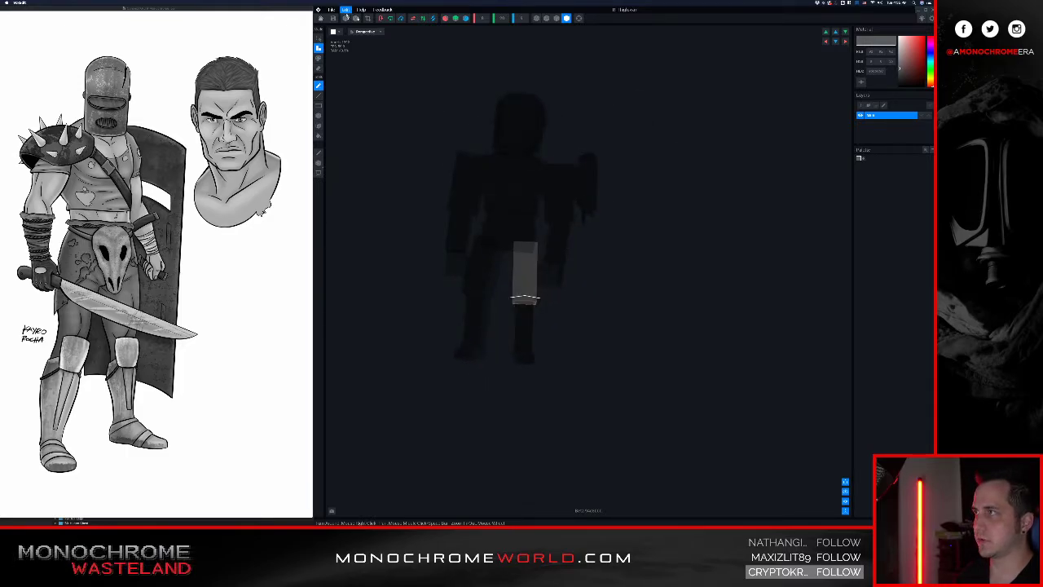
key("ctrl+n")
left_click(580, 155)
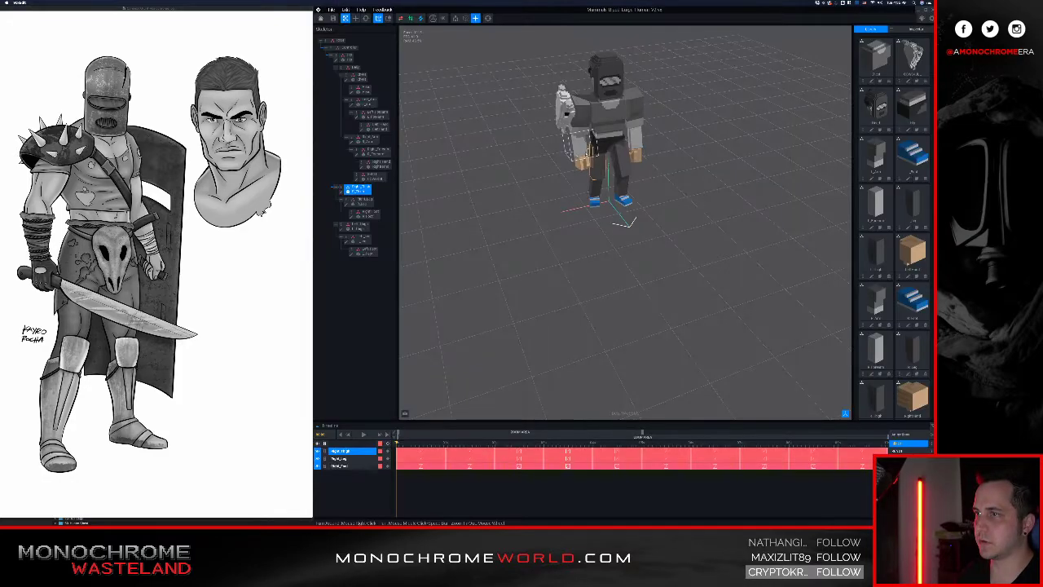
- Select the character's right thigh and open it for voxel editing
middle_click_drag(529, 175, 570, 173)
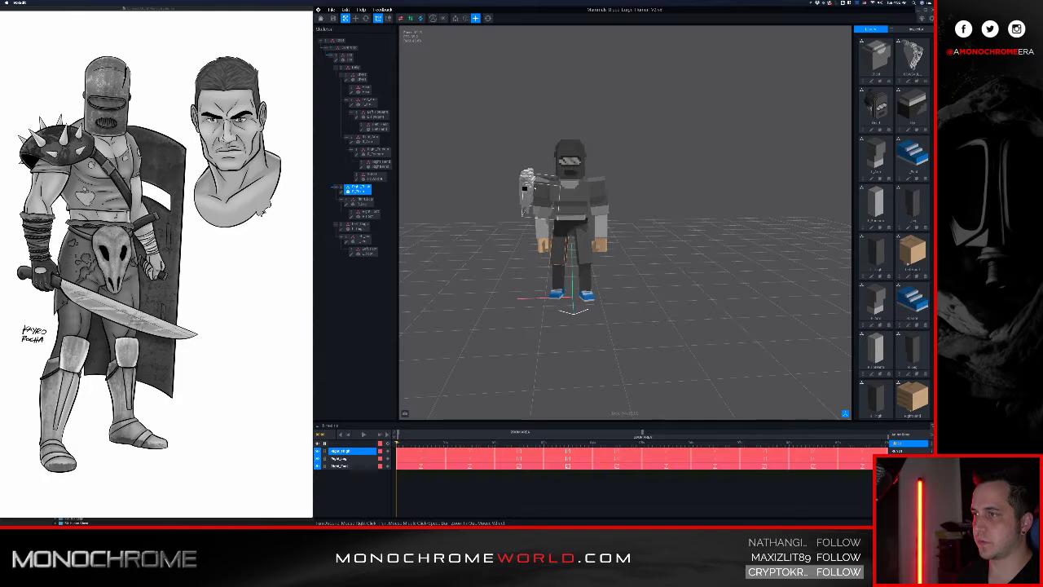
left_click(471, 235)
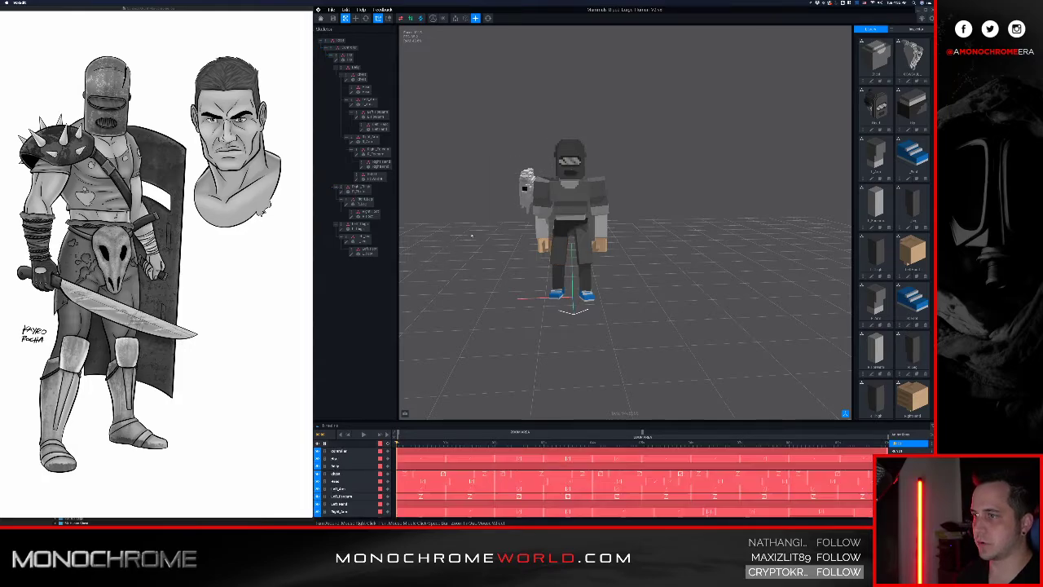
left_click(352, 188)
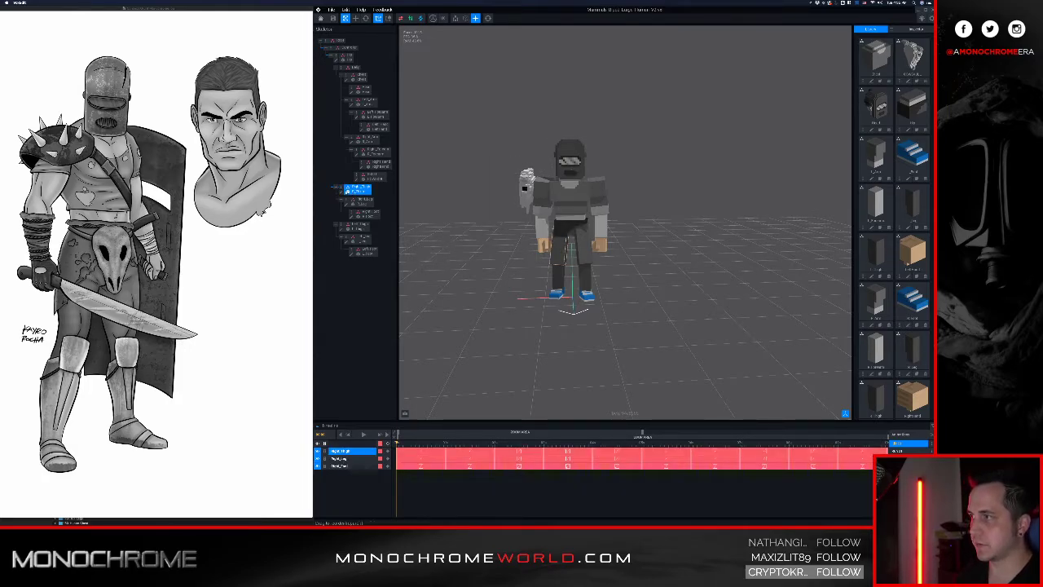
key("Tab")
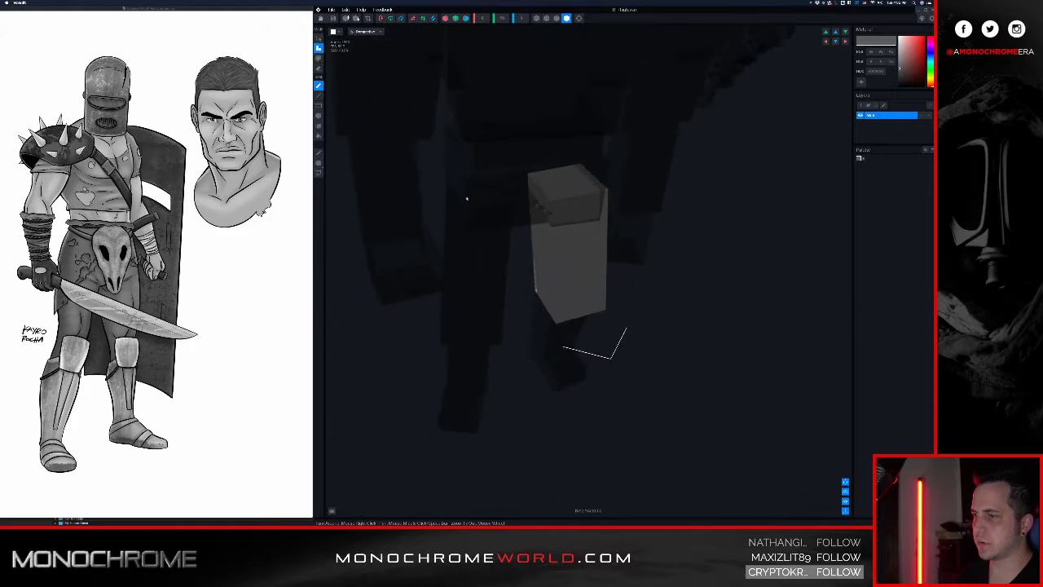
- Examine the right thigh's voxel model from several sides and return to the full character
scroll(535, 275, "down", 3)
right_click_drag(535, 274, 531, 268)
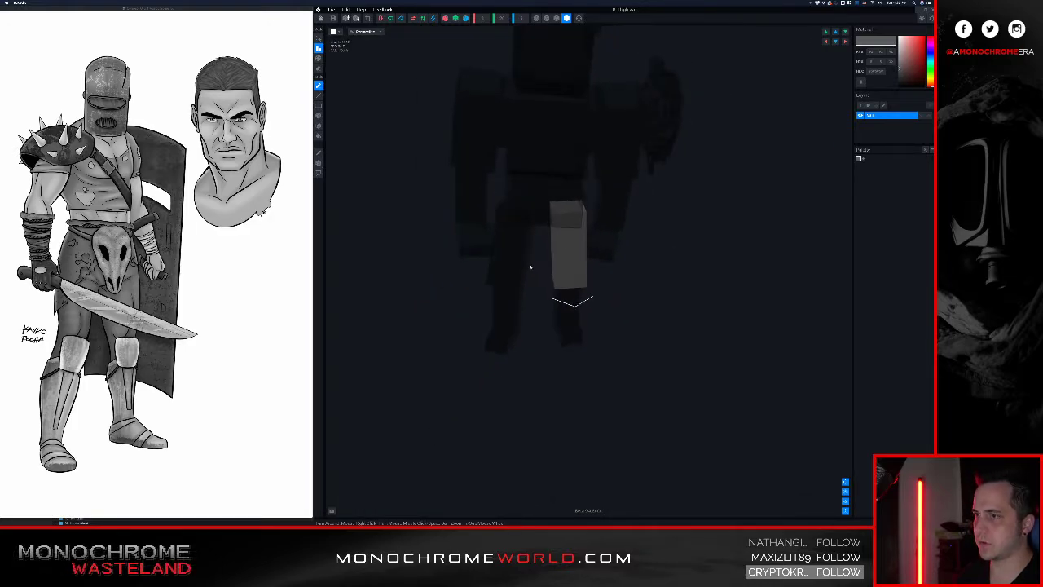
scroll(562, 241, "down", 3)
mouse_move(573, 215)
right_mouse_down()
mouse_move(552, 202)
mouse_move(573, 215)
mouse_move(554, 201)
mouse_move(569, 212)
mouse_move(571, 196)
right_mouse_up()
left_click(321, 19)
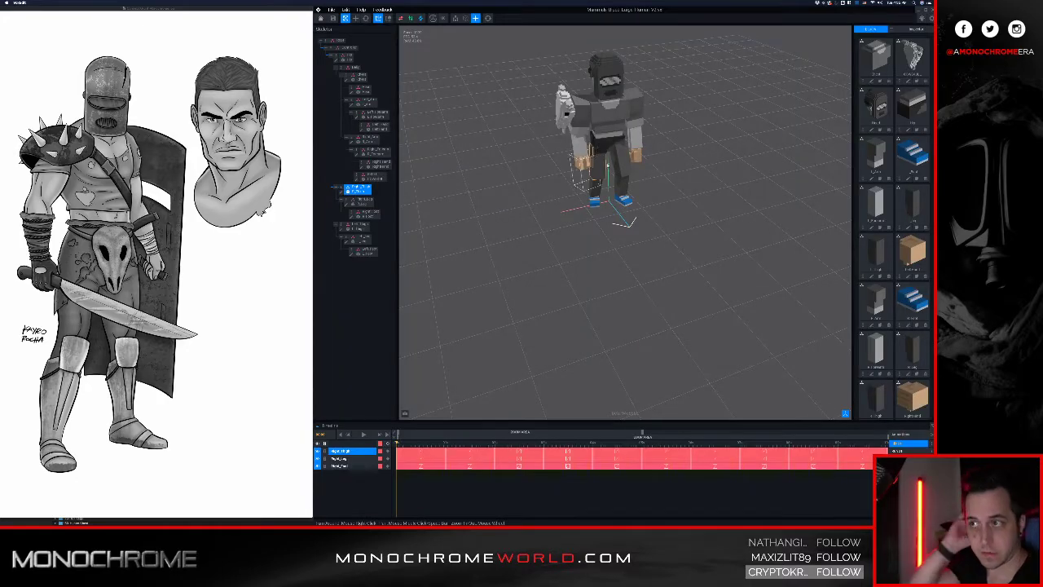
- Open the left thigh's voxel model, check it from the front and back, and save it
middle_click_drag(607, 177, 594, 196)
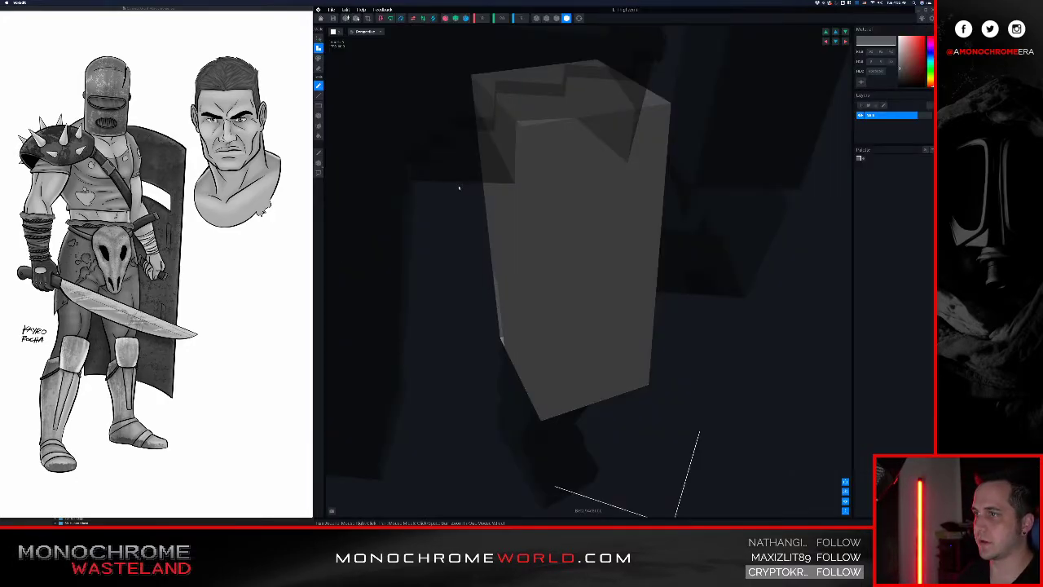
scroll(468, 186, "down", 10)
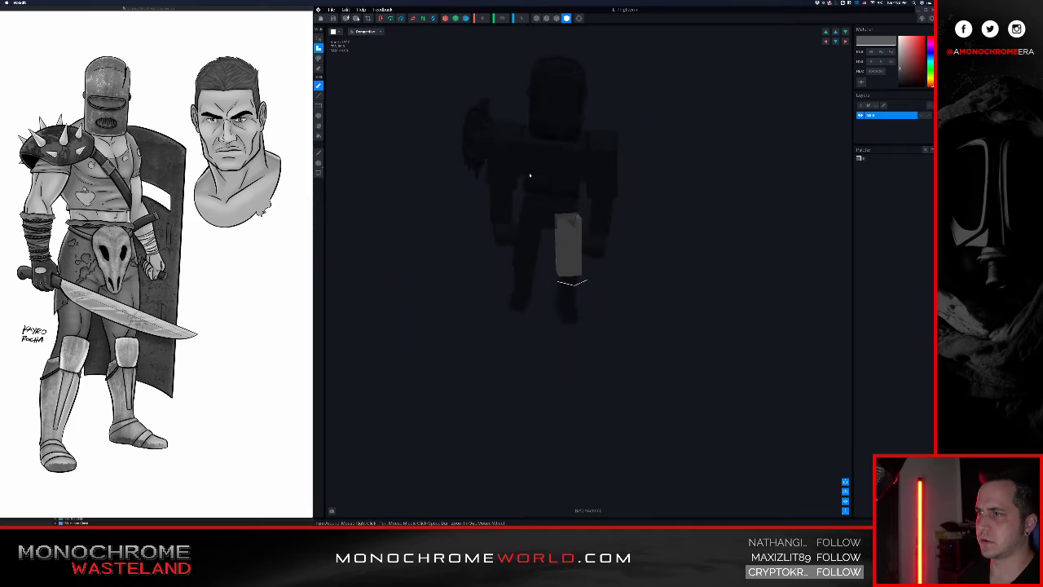
right_click_drag(489, 176, 531, 174)
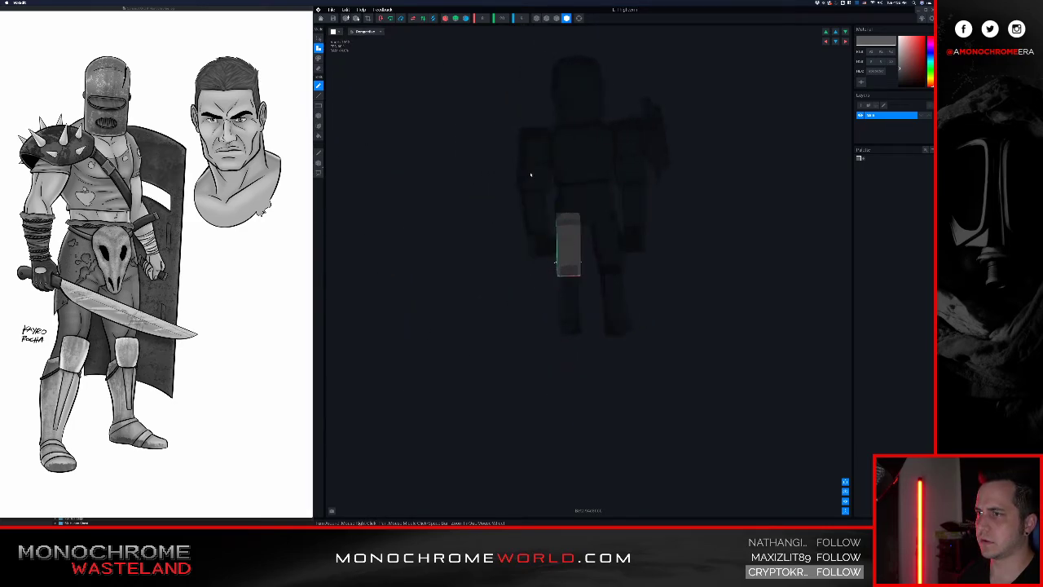
right_click_drag(568, 245, 618, 245)
left_click(321, 18)
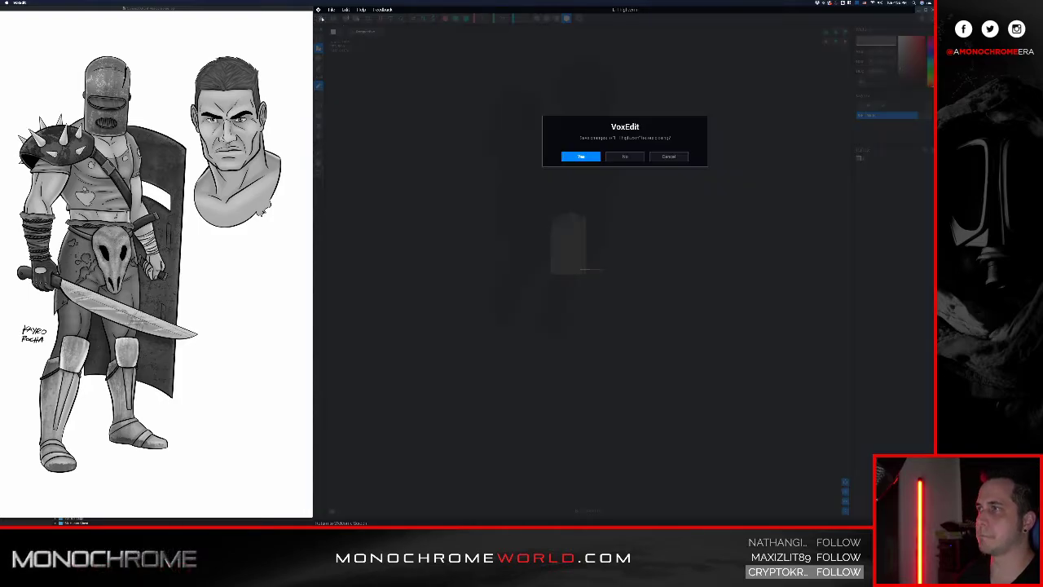
left_click(583, 156)
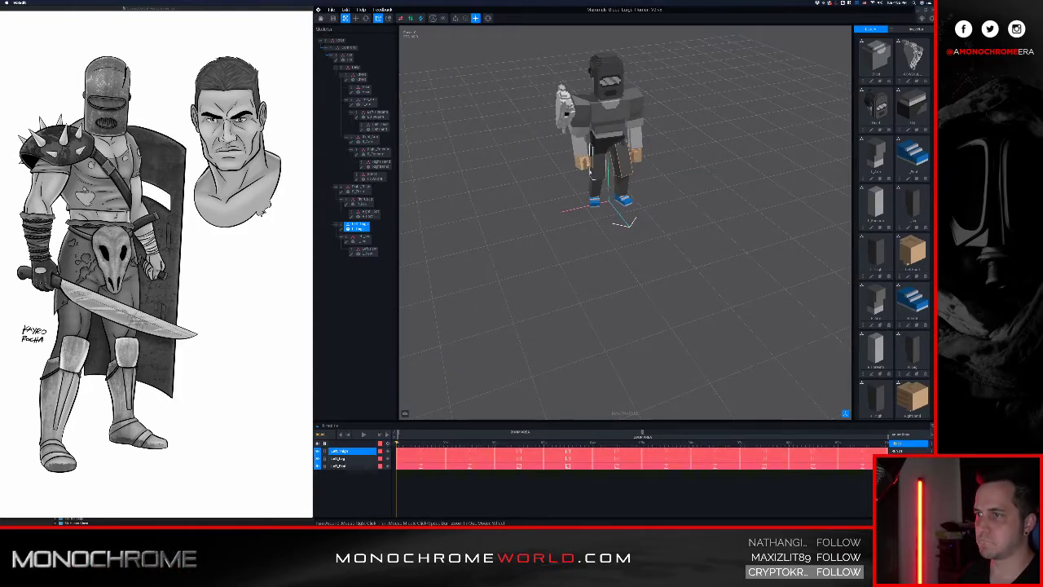
- Reopen the right thigh for voxel editing and paint a near-black stepped patch across the upper outer corner of its front face
scroll(591, 169, "up", 5)
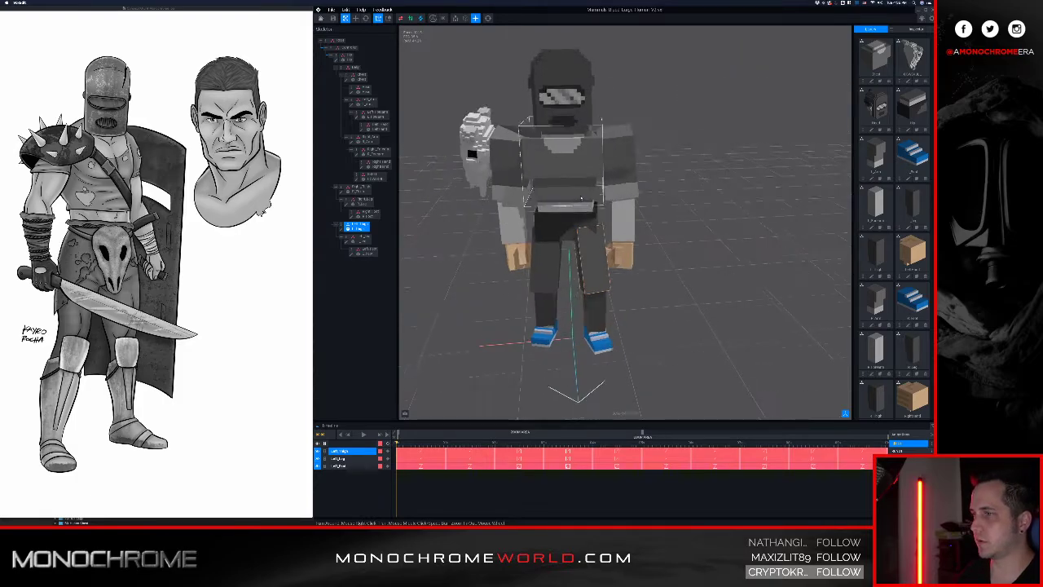
left_click(594, 250)
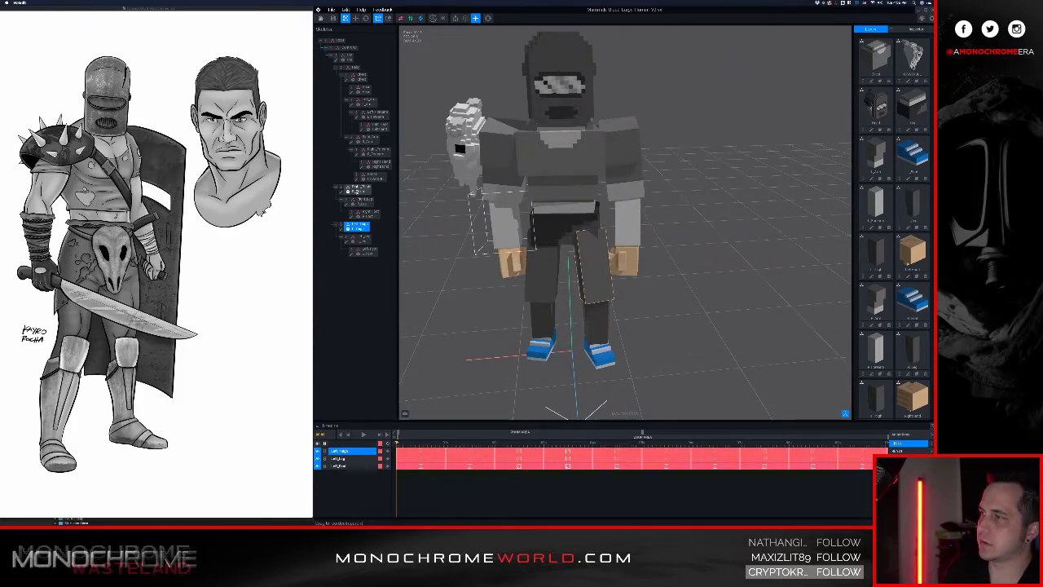
double_click(483, 179)
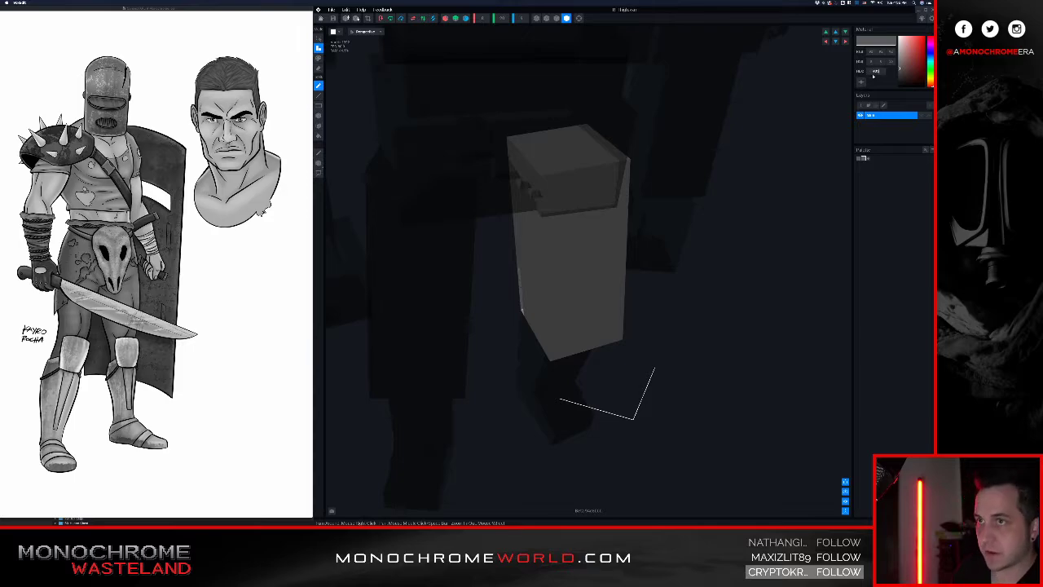
right_click_drag(671, 191, 601, 217)
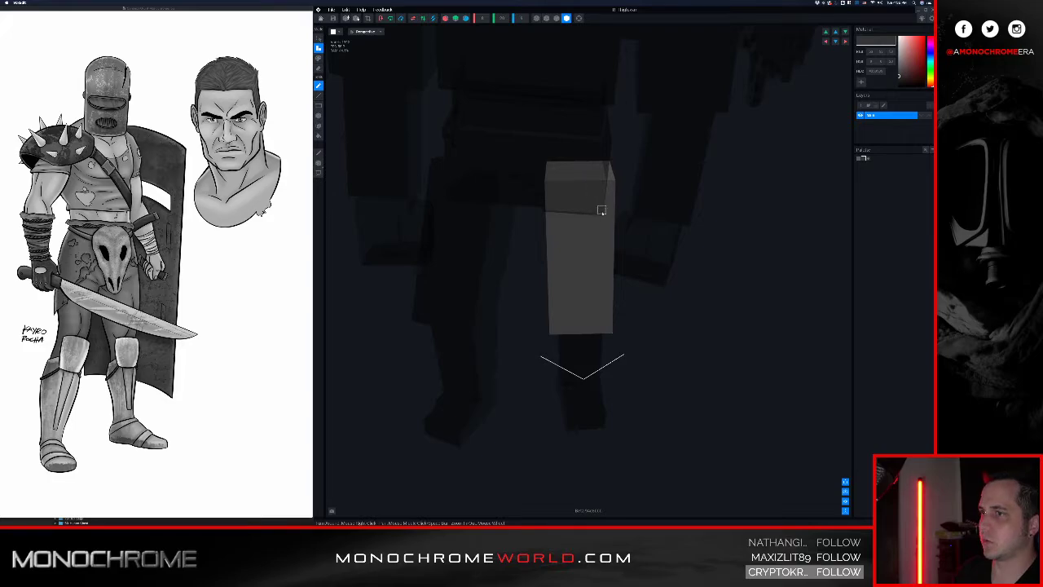
mouse_move(598, 204)
right_mouse_down()
mouse_move(611, 208)
mouse_move(593, 212)
right_mouse_up()
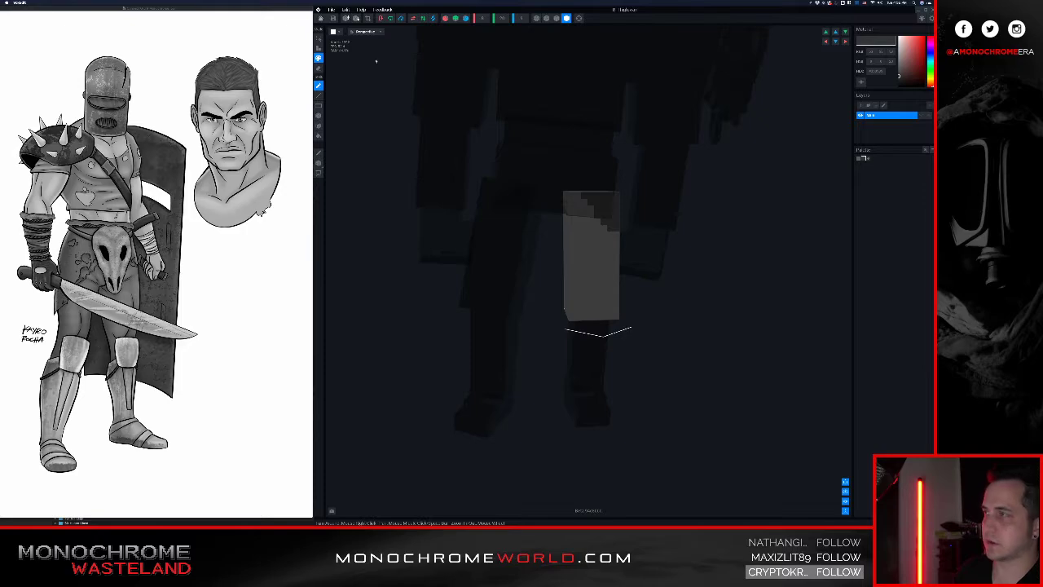
- Save the right thigh model and review how its dark patch lines up with the hip cloth on the full character
left_click(321, 19)
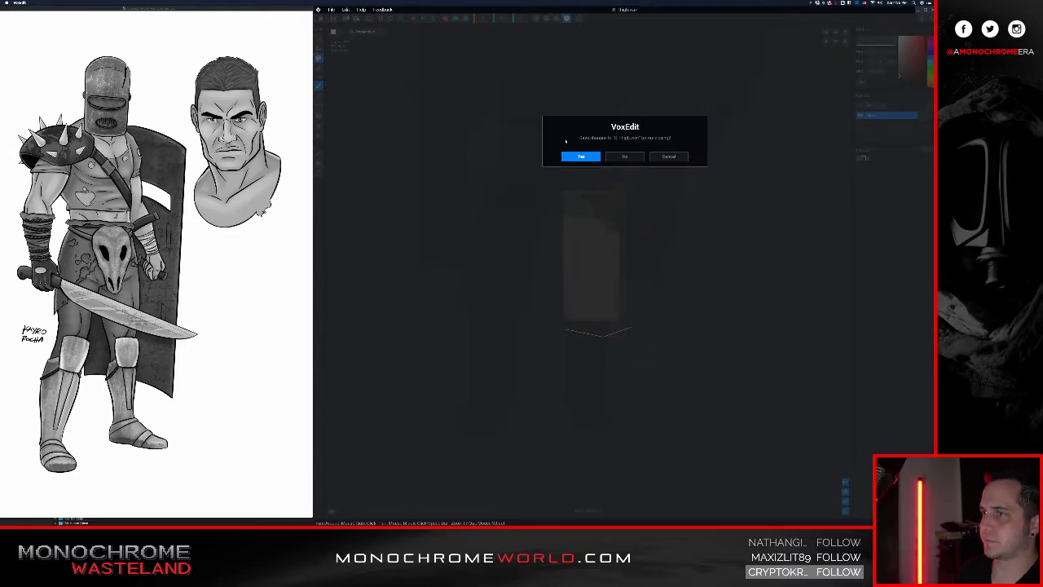
left_click(580, 154)
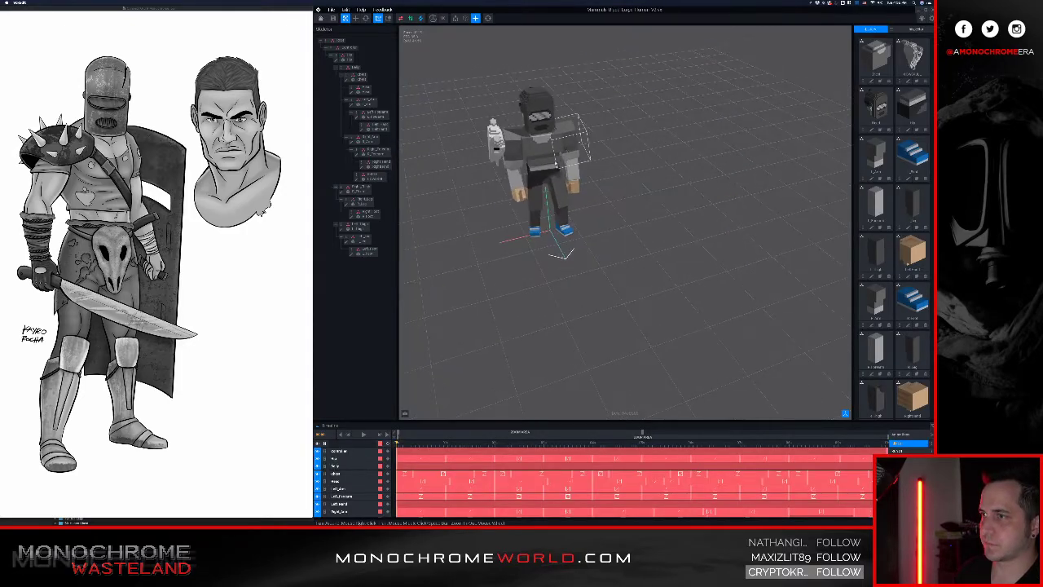
scroll(508, 180, "up", 5)
middle_click_drag(452, 182, 658, 254)
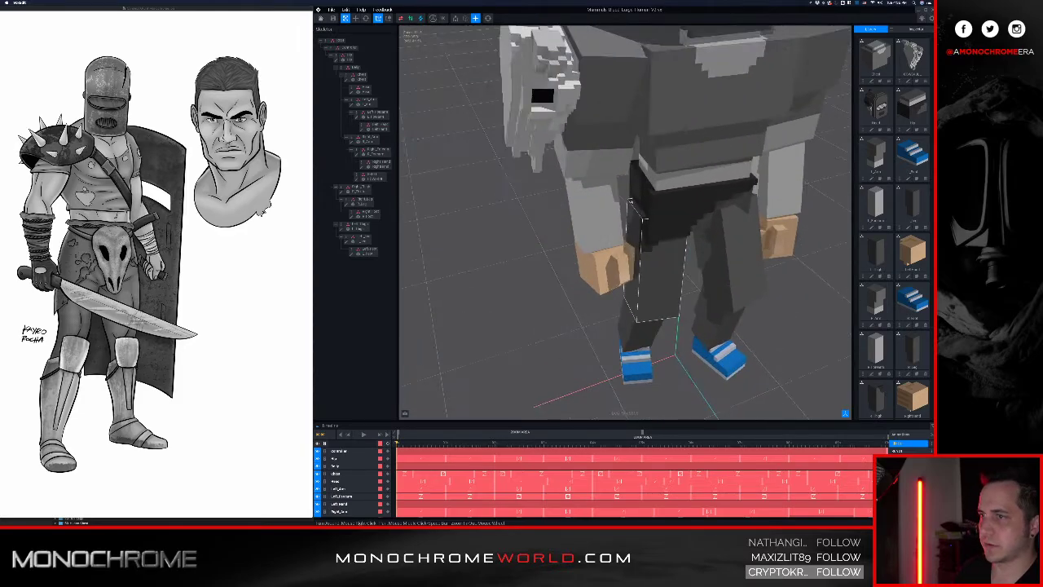
right_click_drag(659, 254, 611, 186)
scroll(648, 197, "up", 3)
scroll(644, 191, "down", 3)
scroll(652, 167, "down", 5)
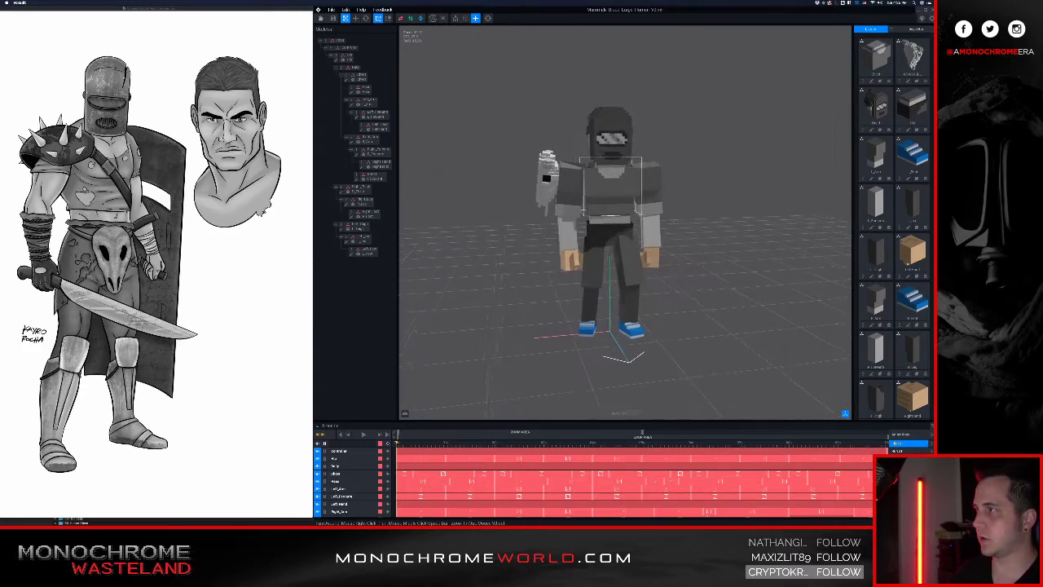
scroll(611, 186, "up", 4)
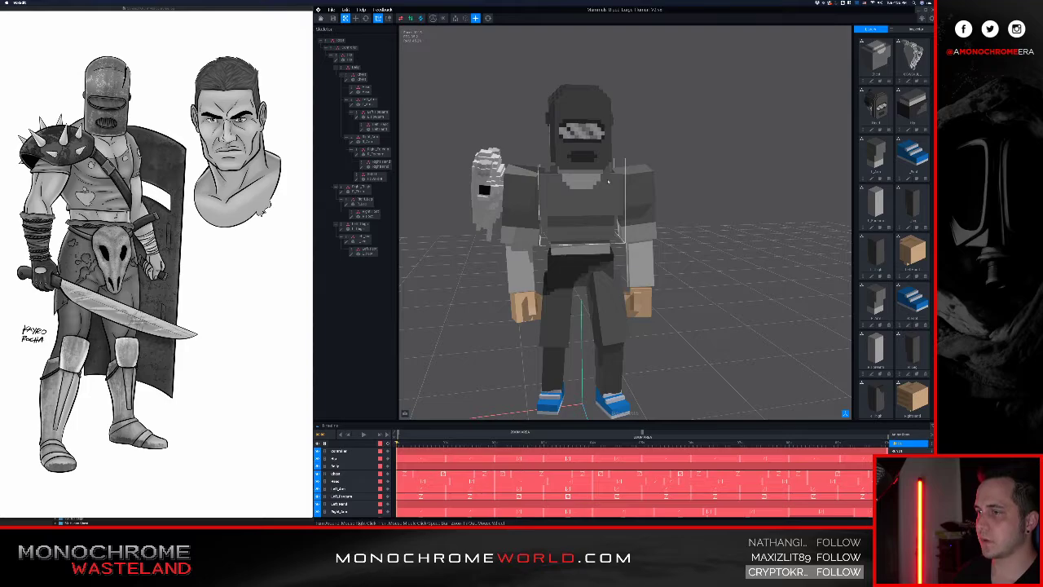
mouse_move(612, 186)
right_mouse_down()
mouse_move(652, 189)
mouse_move(603, 187)
mouse_move(643, 189)
mouse_move(619, 187)
right_mouse_up()
right_click_drag(524, 254, 598, 320)
- Reopen the right thigh and extend the near-black cloth down its front face as a staircase edge descending toward the outer side
left_click(598, 320)
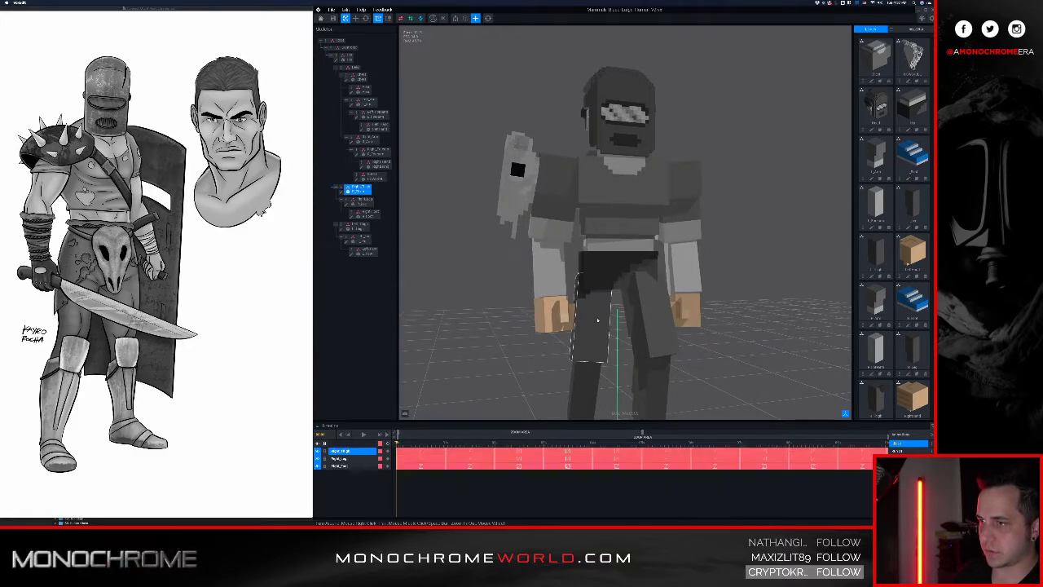
left_click(342, 192)
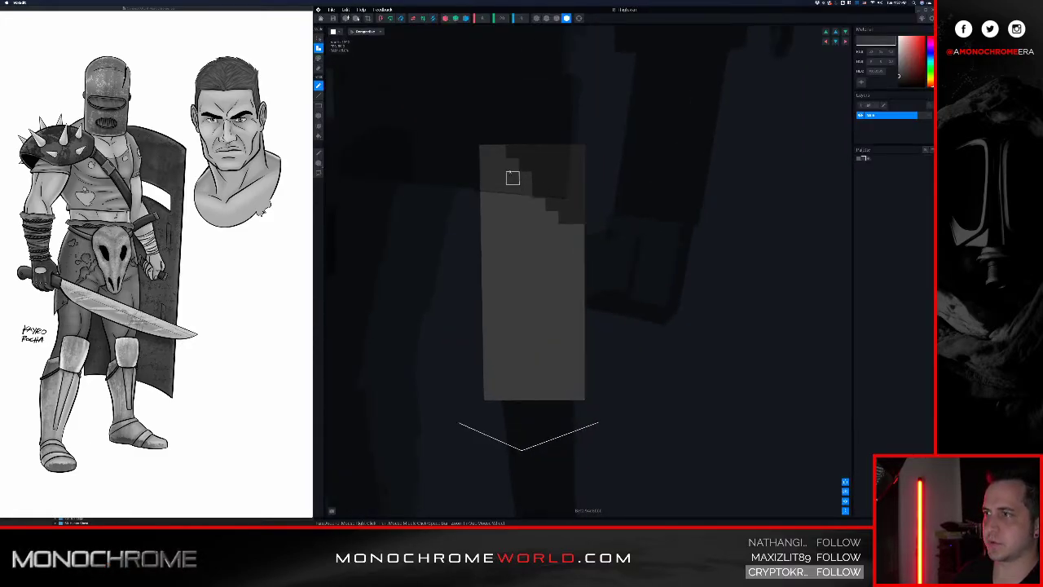
mouse_move(493, 180)
left_mouse_down()
mouse_move(530, 231)
mouse_move(577, 260)
left_mouse_up()
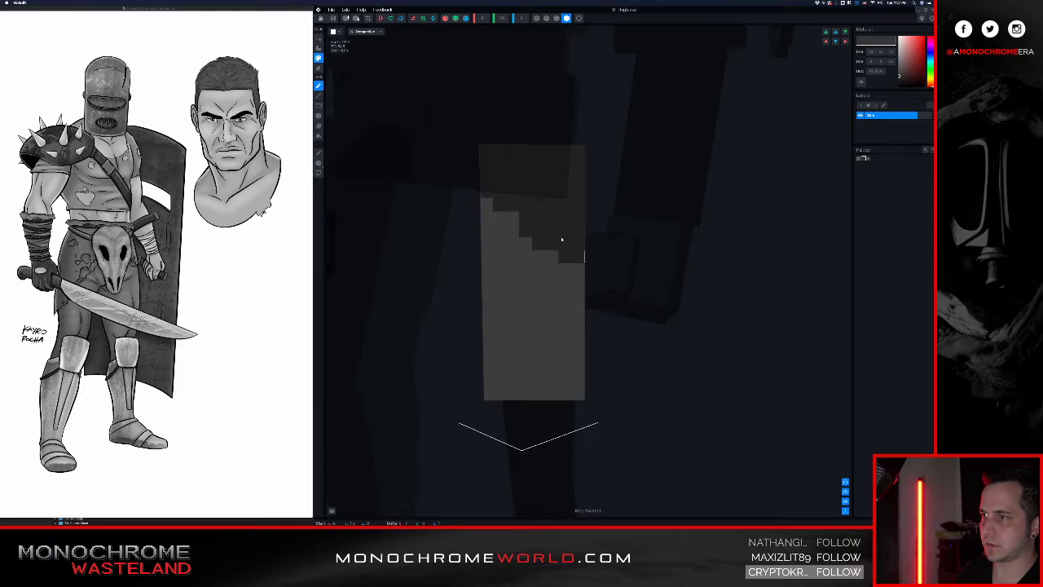
left_click_drag(490, 204, 509, 218)
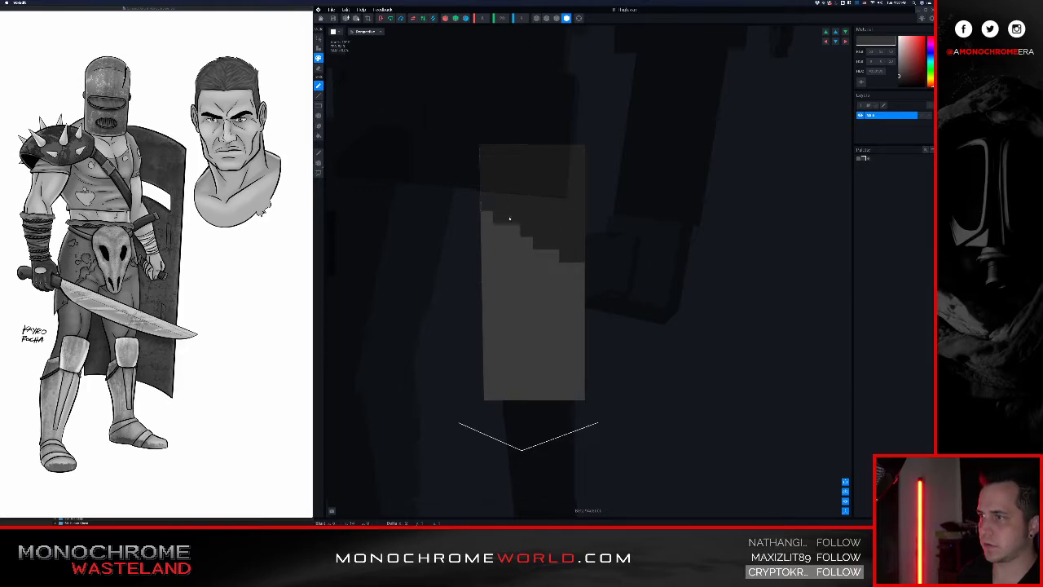
- Paint the upper part of the right thigh's outer side face near-black, down to the cloth's lowest step on the front
right_click_drag(565, 205, 558, 206)
mouse_move(582, 233)
left_mouse_down()
mouse_move(644, 173)
mouse_move(612, 194)
mouse_move(595, 152)
left_mouse_up()
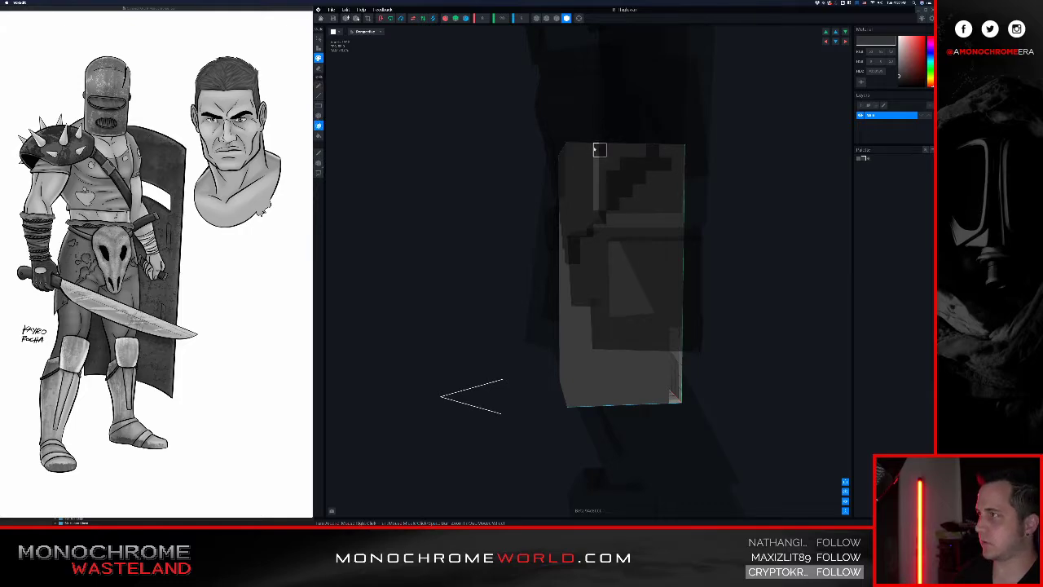
key("b")
left_click_drag(599, 190, 674, 153)
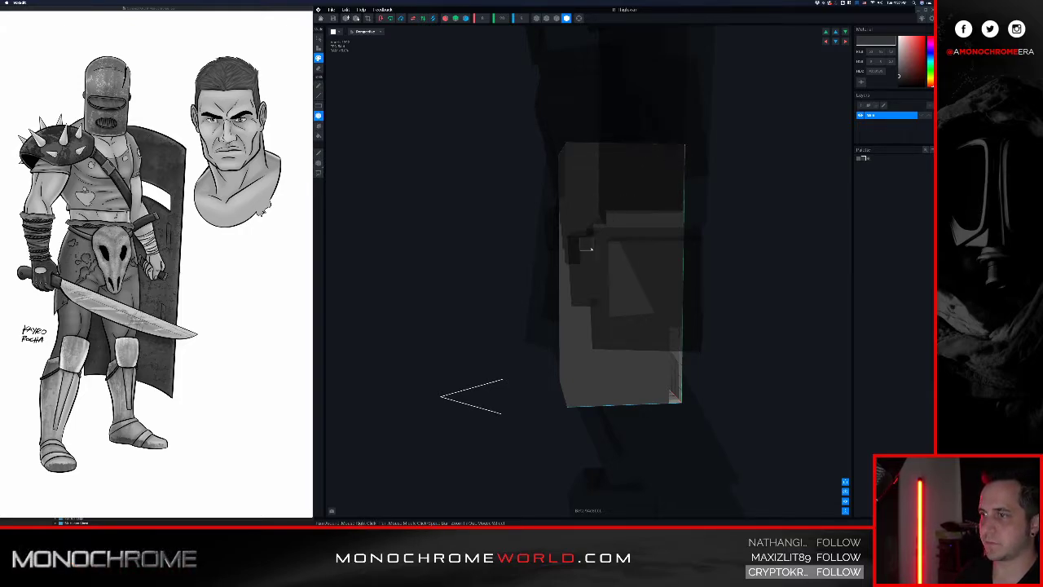
left_click_drag(587, 263, 671, 268)
left_click_drag(589, 242, 666, 210)
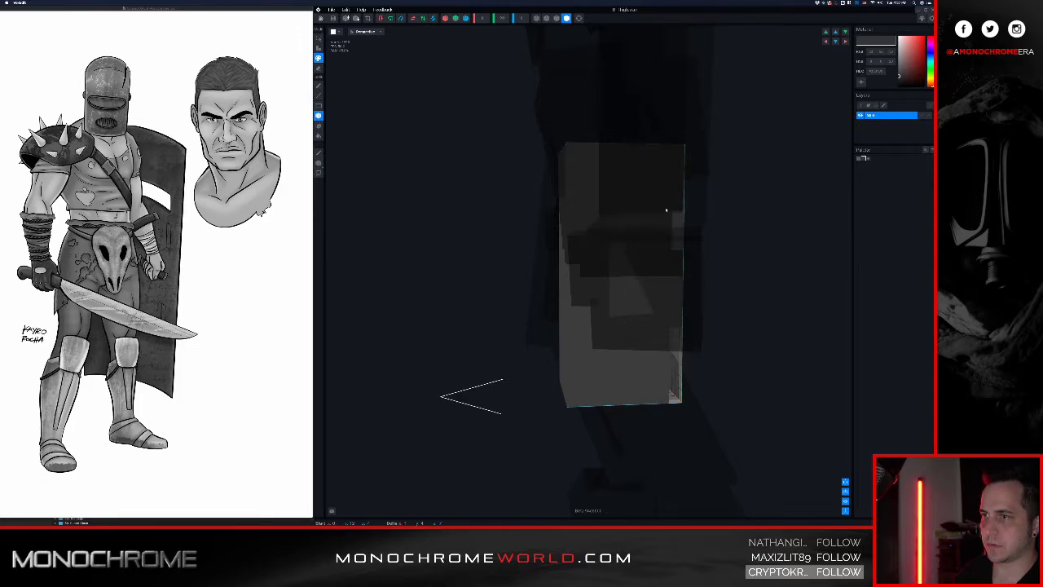
- Paint the upper back face of the right thigh near-black with a stepped diagonal edge descending toward the outer side
mouse_move(672, 210)
right_mouse_down()
mouse_move(667, 197)
mouse_move(681, 201)
right_mouse_up()
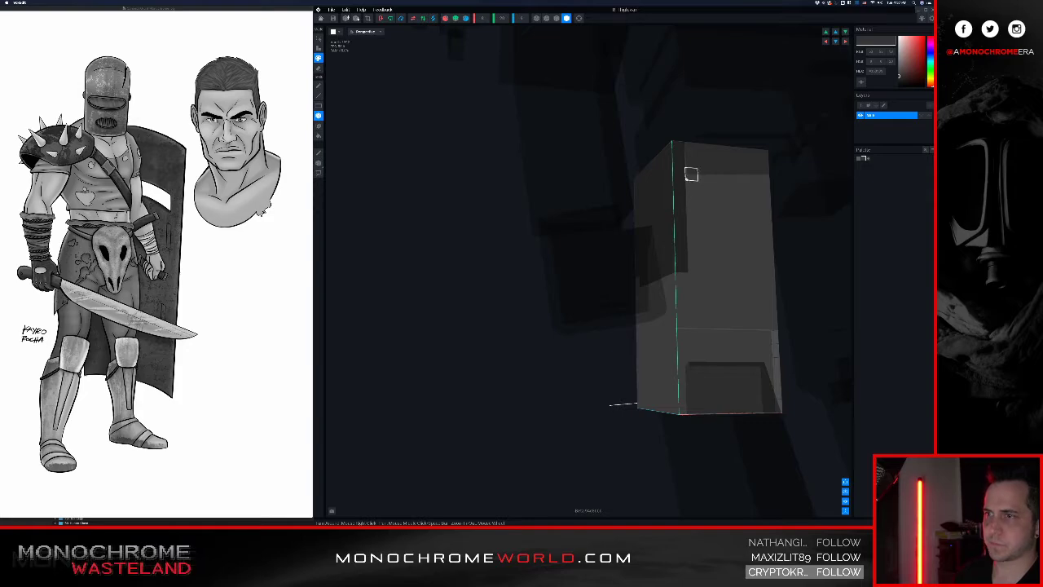
left_click_drag(693, 175, 754, 151)
left_click_drag(763, 193, 688, 246)
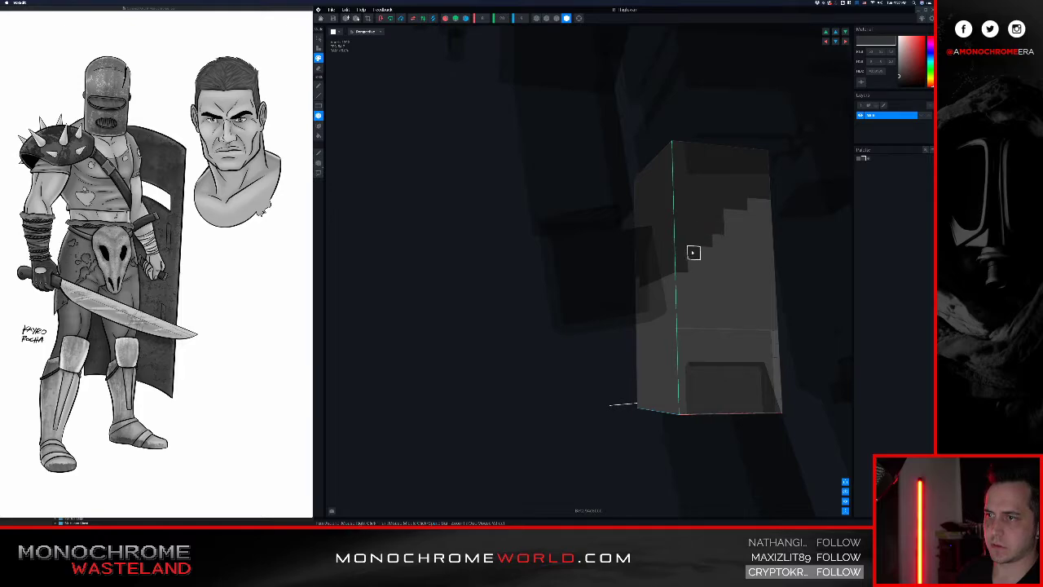
- Paint the top face of the right thigh near-black and check the cloth against the surrounding body
scroll(716, 201, "down", 4)
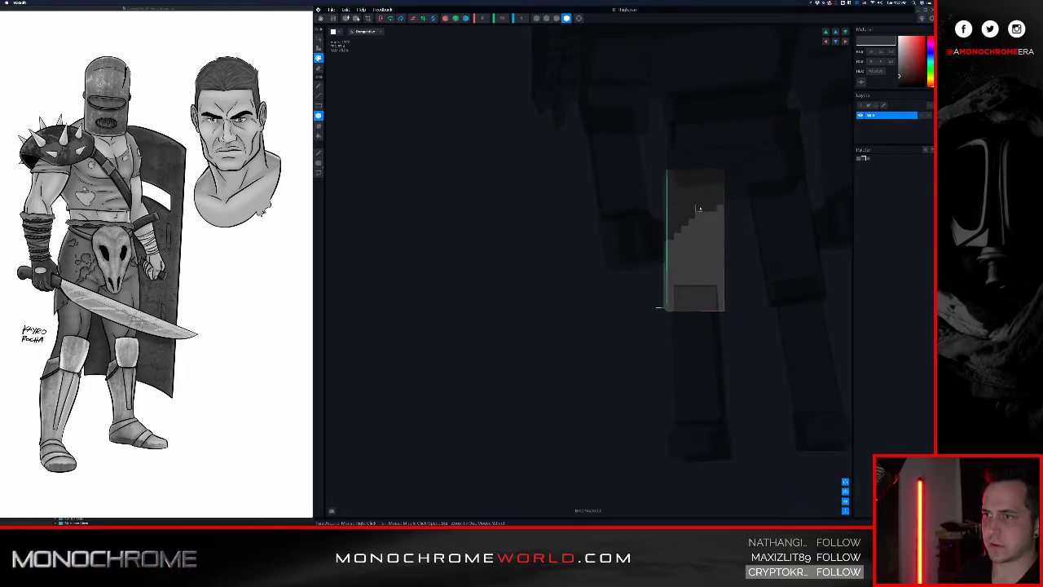
right_click_drag(673, 195, 678, 162)
scroll(655, 189, "down", 4)
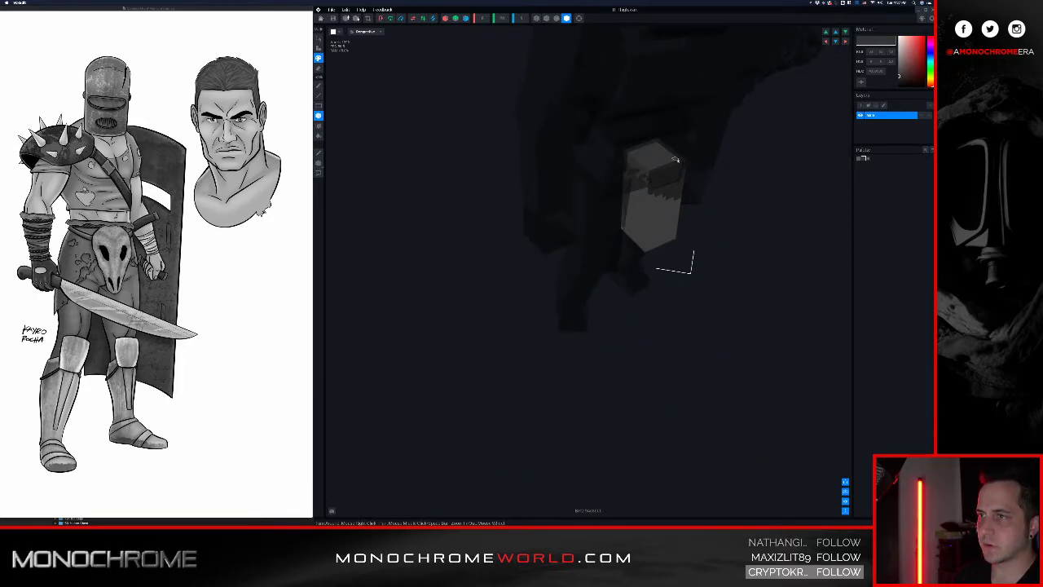
left_click_drag(675, 160, 639, 153)
right_click_drag(639, 167, 629, 190)
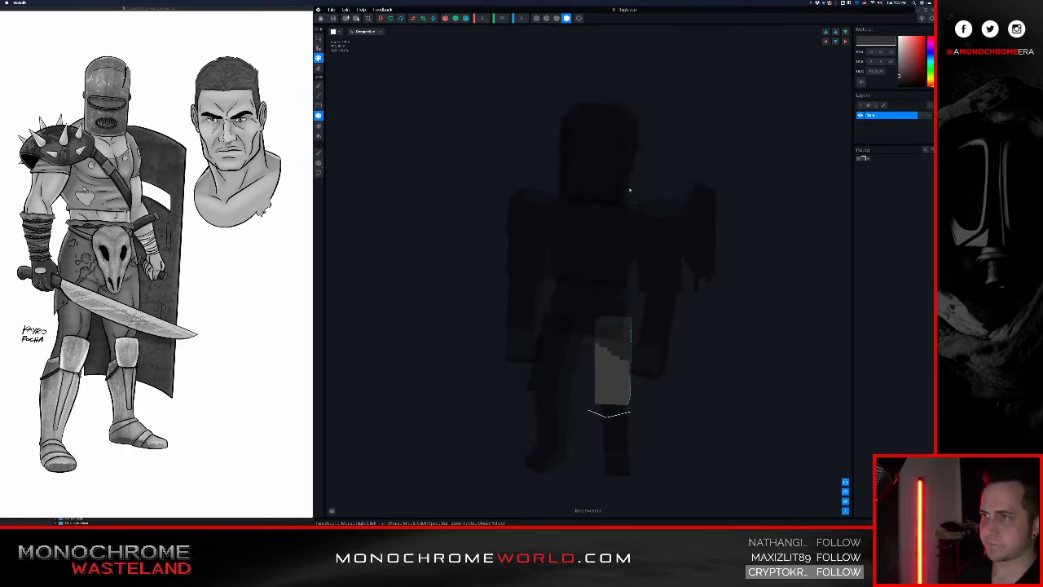
- Save the right thigh model and review the cloth's diagonal edge across the hips and thigh on the full character
left_click(321, 19)
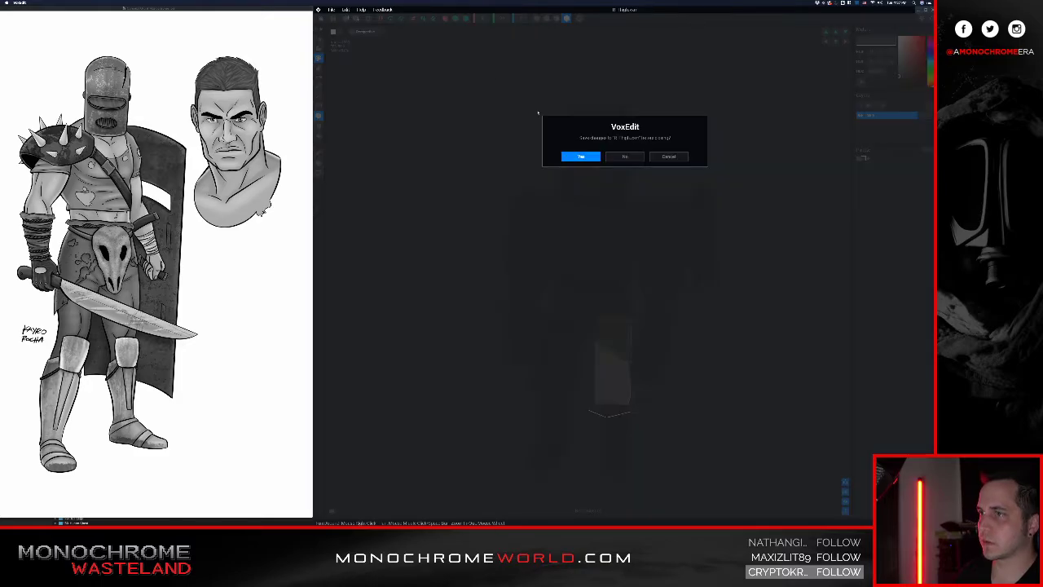
left_click(588, 158)
middle_click_drag(588, 158, 568, 199)
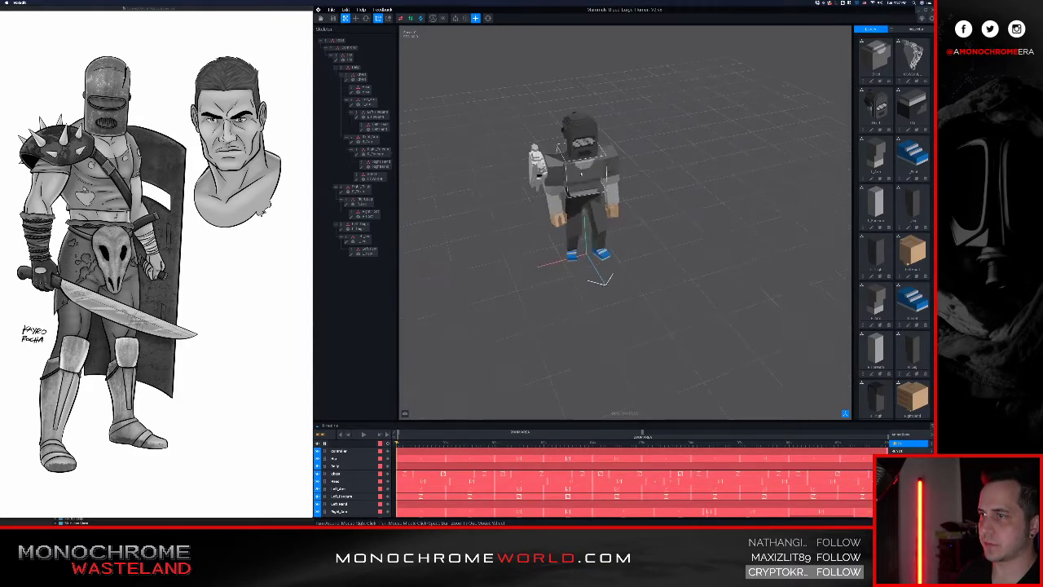
scroll(586, 184, "up", 5)
right_click_drag(586, 183, 586, 187)
middle_click_drag(587, 186, 587, 198)
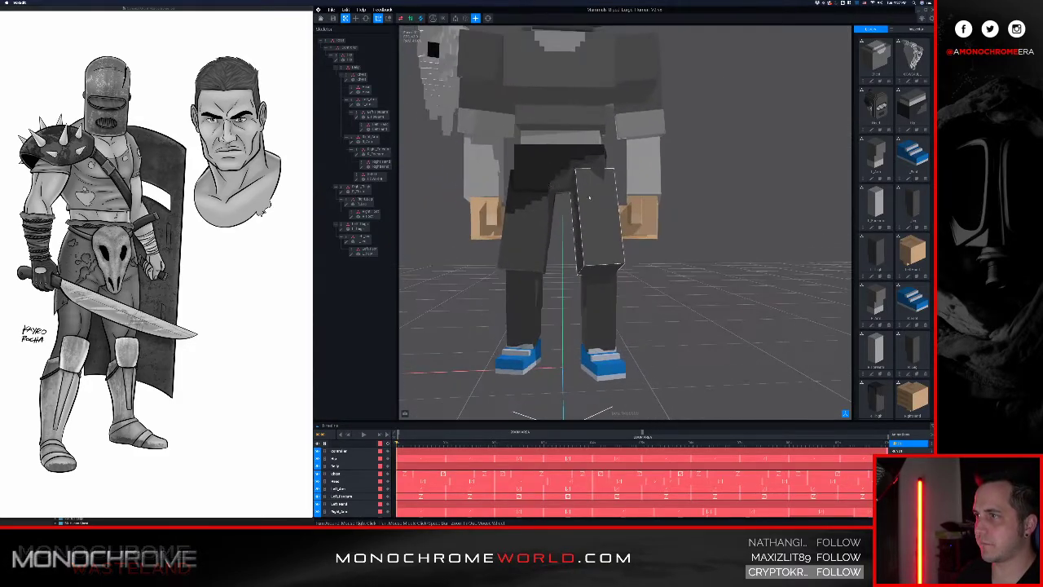
scroll(528, 175, "up", 5)
middle_click_drag(508, 147, 526, 184)
scroll(526, 187, "up", 5)
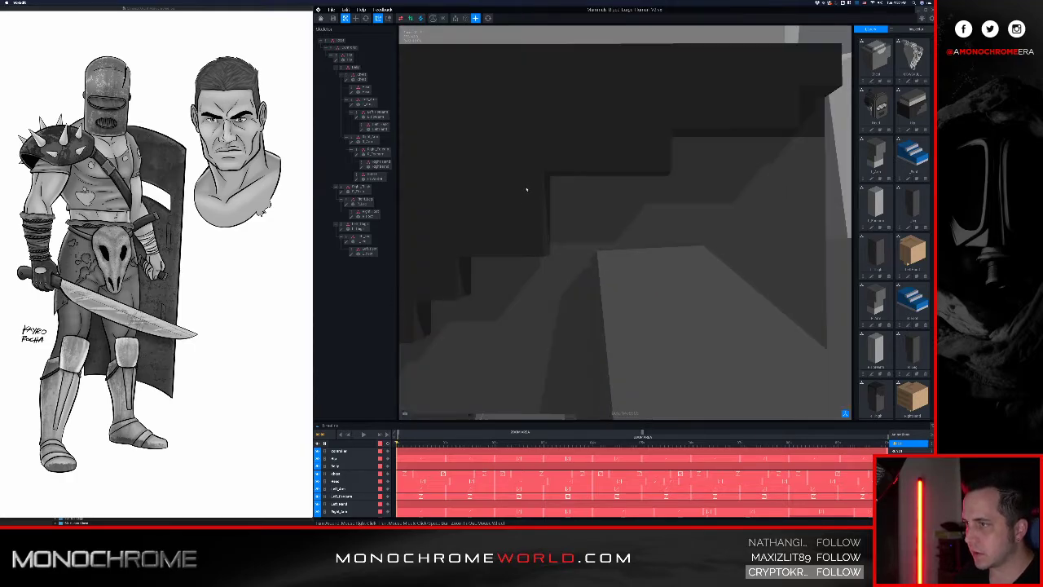
scroll(524, 196, "down", 10)
scroll(525, 198, "up", 6)
right_click_drag(531, 200, 535, 200)
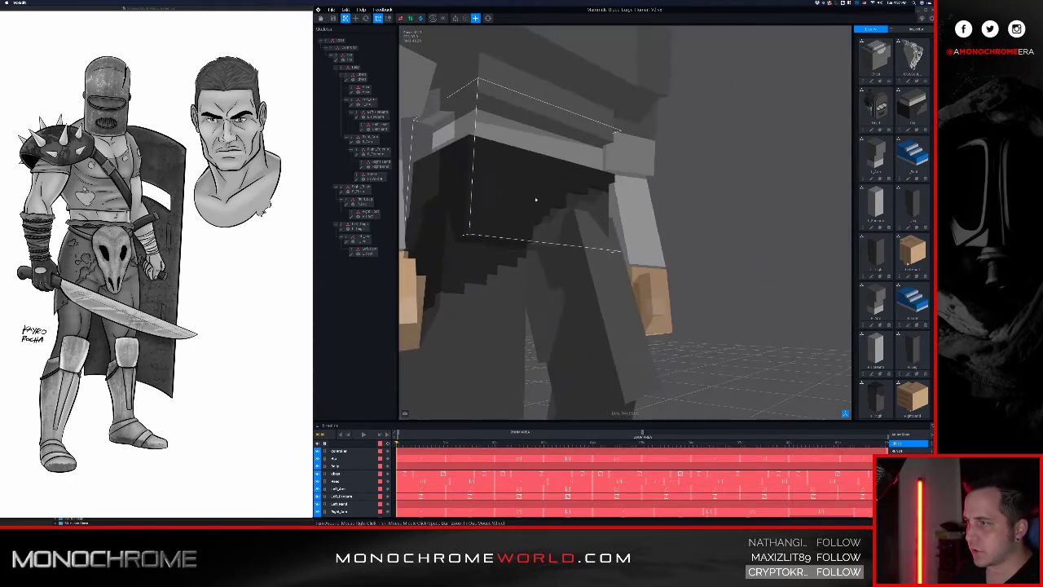
right_click_drag(474, 272, 499, 269)
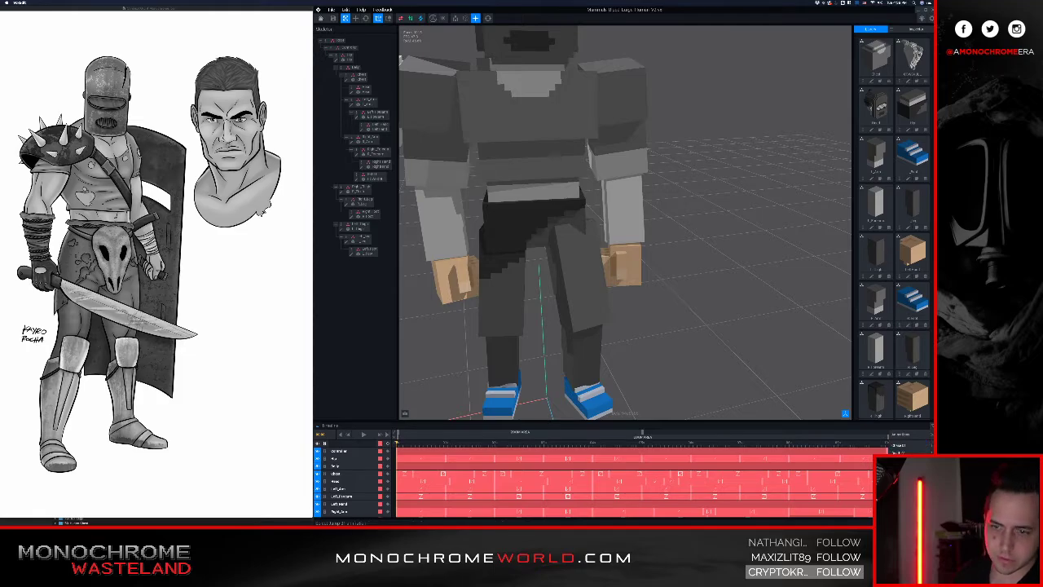
- Load the walk animation, play it, and examine the hip and thigh cloth from several sides before stopping playback
left_click(899, 498)
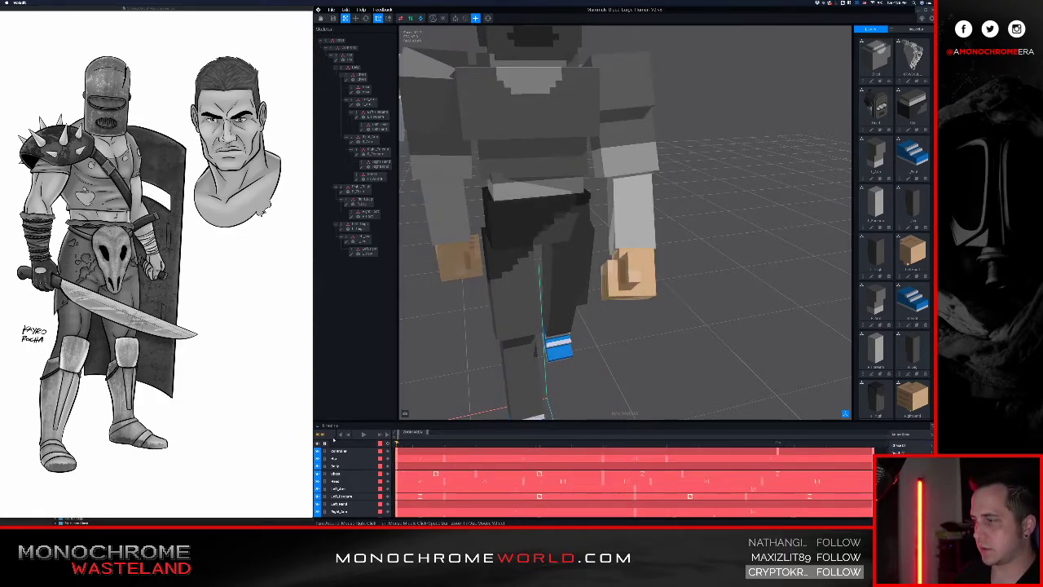
left_click(365, 435)
scroll(524, 256, "down", 5)
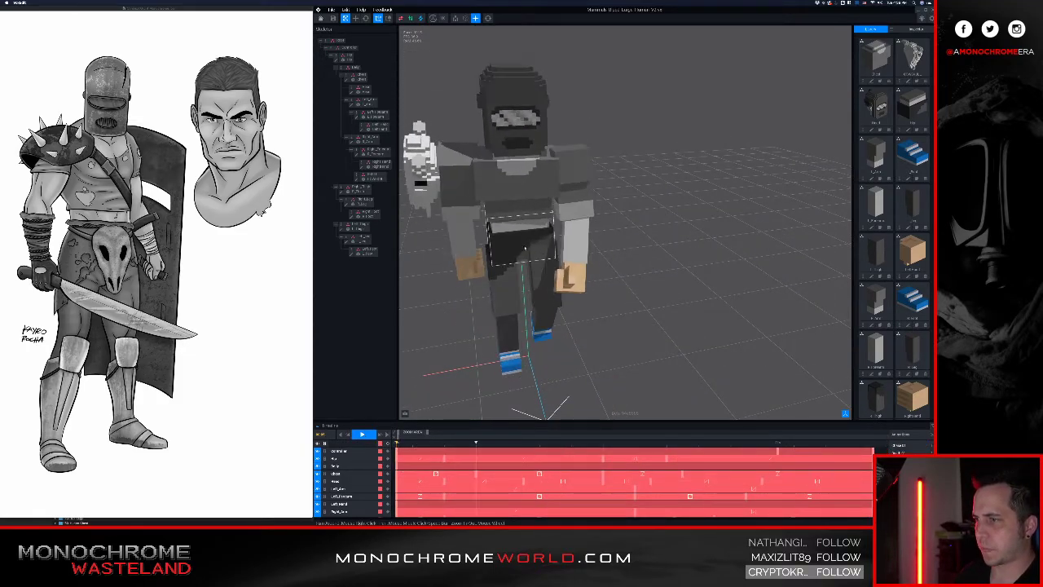
right_click_drag(524, 254, 518, 240)
scroll(517, 240, "up", 8)
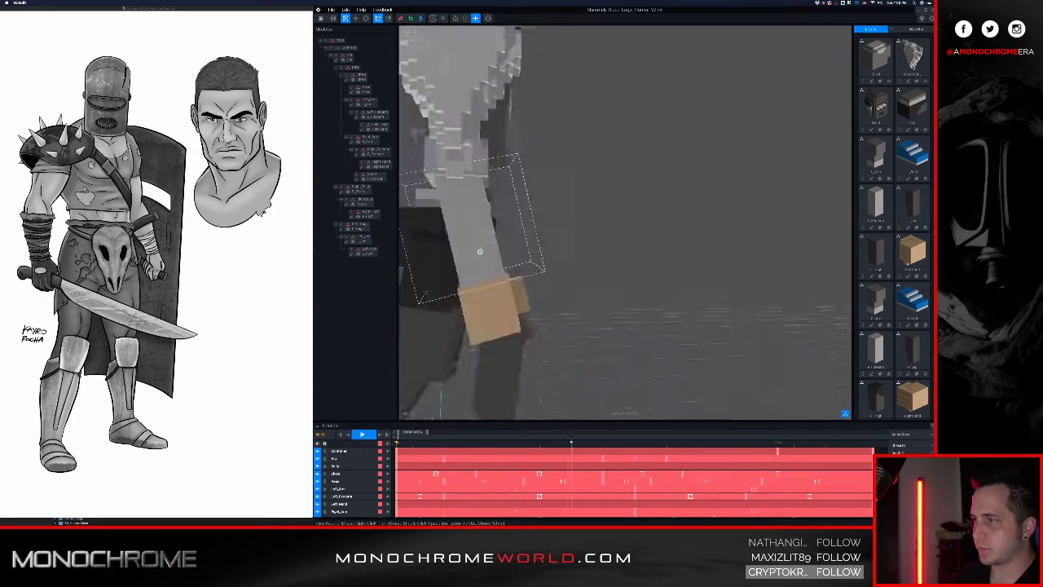
scroll(485, 254, "down", 8)
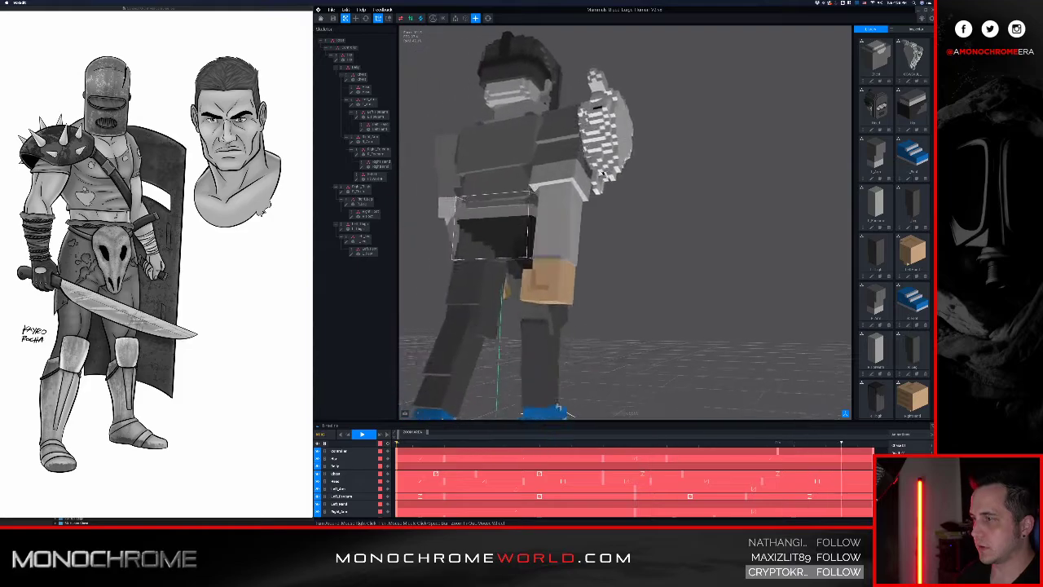
right_click_drag(575, 215, 597, 206)
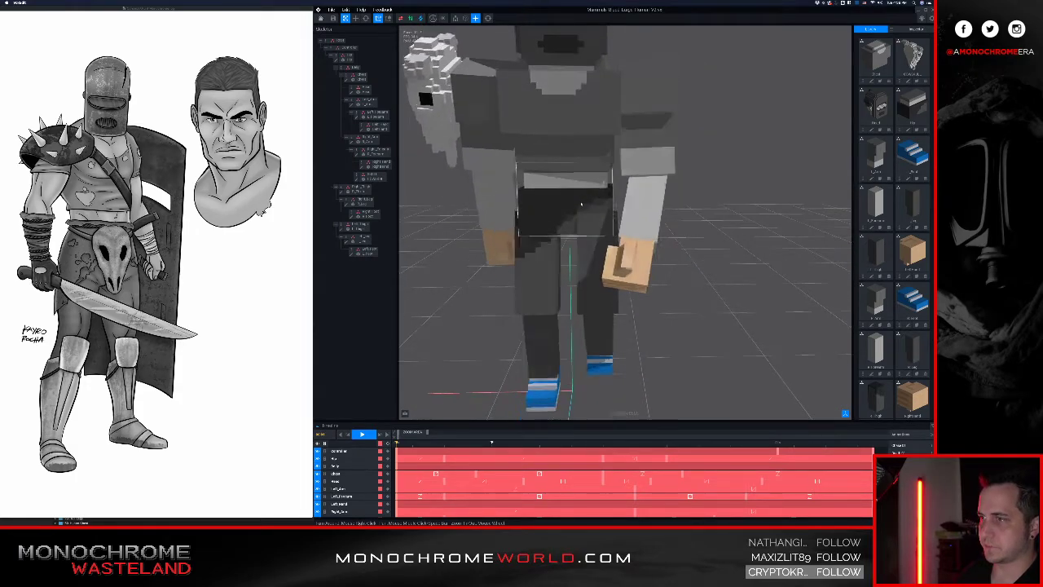
scroll(580, 204, "down", 5)
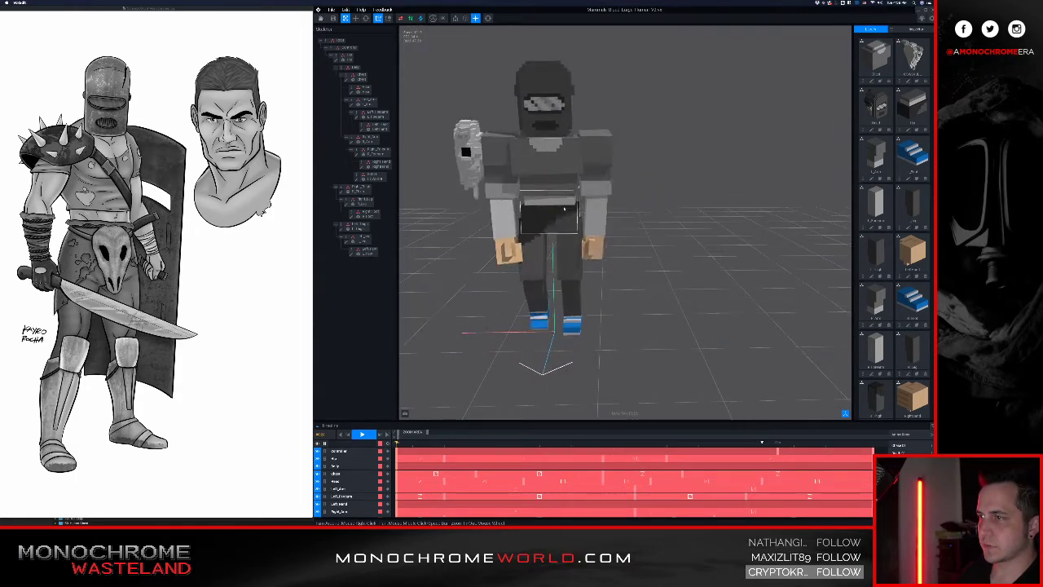
scroll(562, 208, "up", 5)
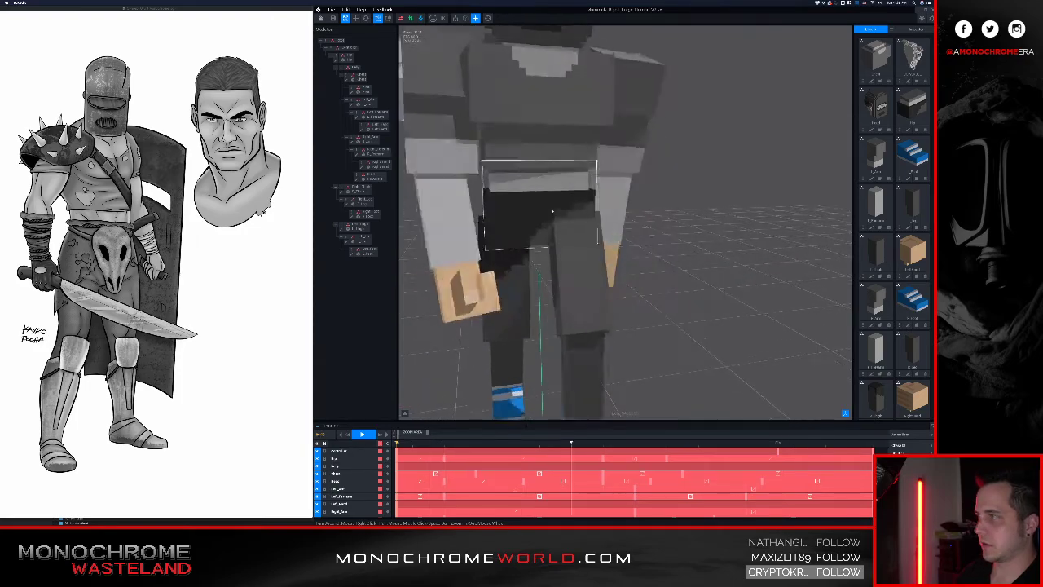
scroll(552, 211, "down", 4)
scroll(551, 211, "down", 2)
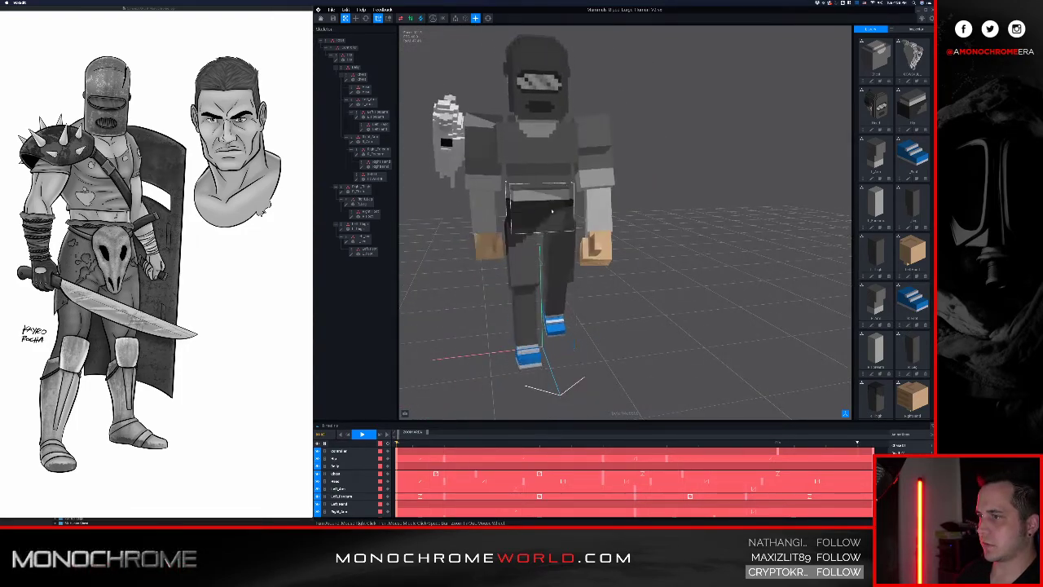
scroll(551, 211, "down", 2)
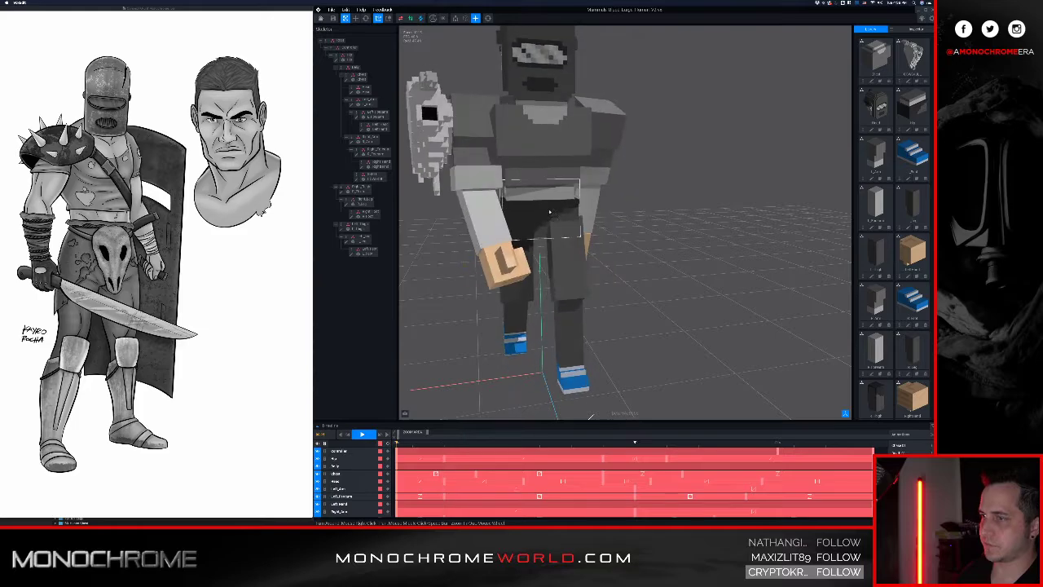
scroll(591, 415, "down", 3)
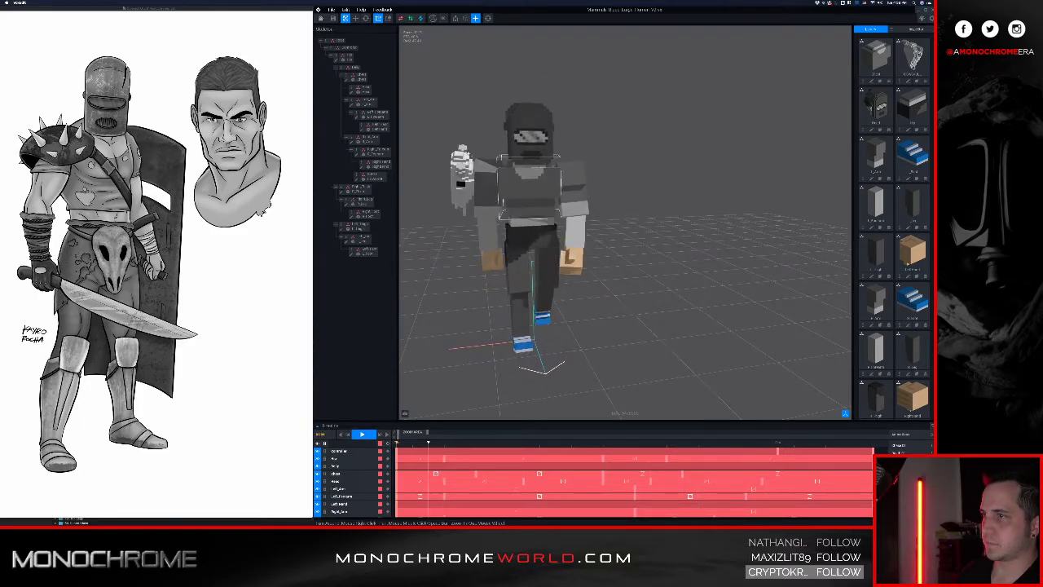
left_click(363, 434)
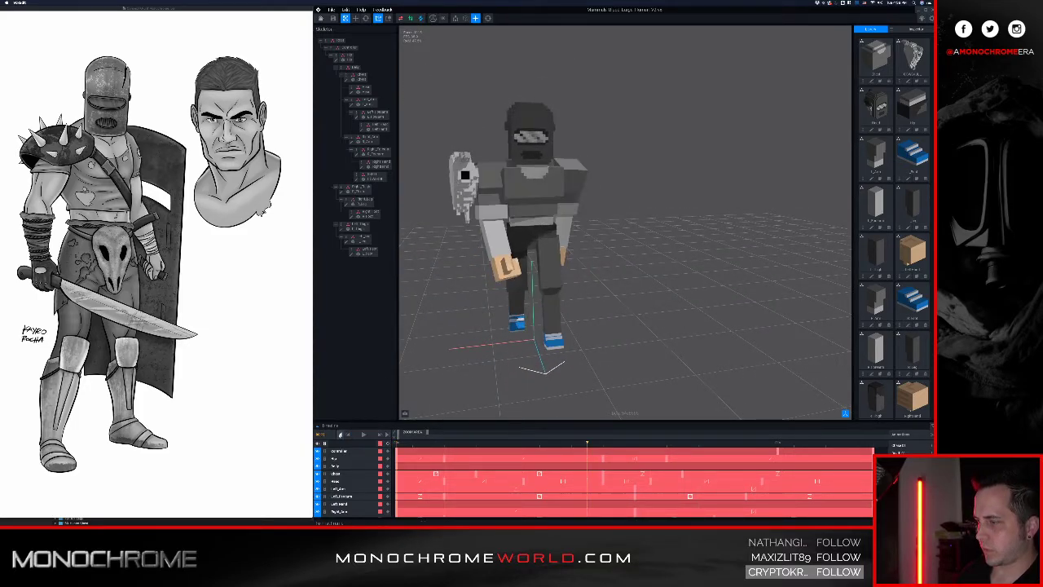
- Open the right thigh model and extend the near-black cloth down its back face in a steeper stepped diagonal, continuing onto the outer side face
left_click(516, 271)
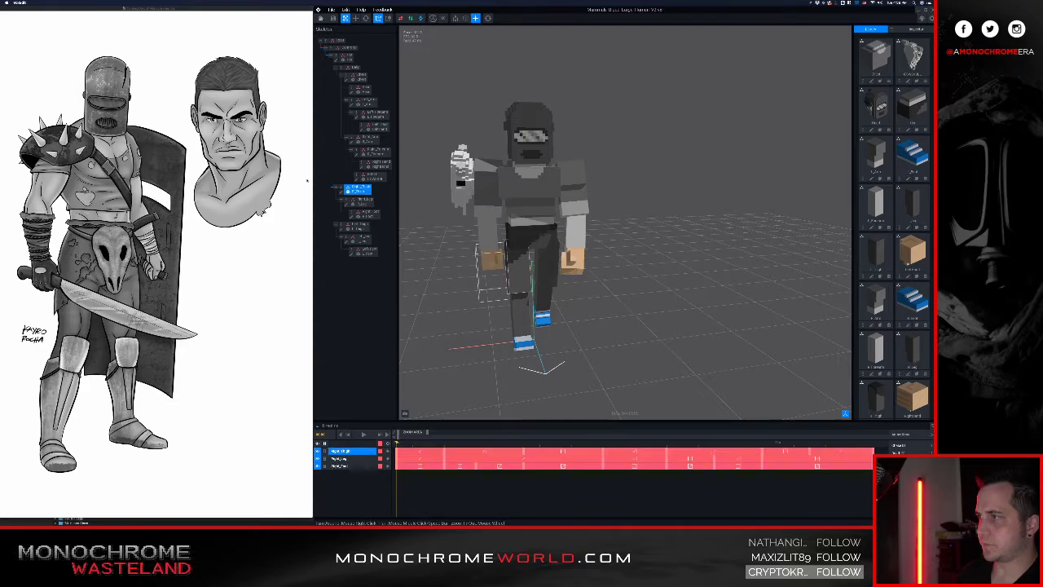
key("alt+Tab")
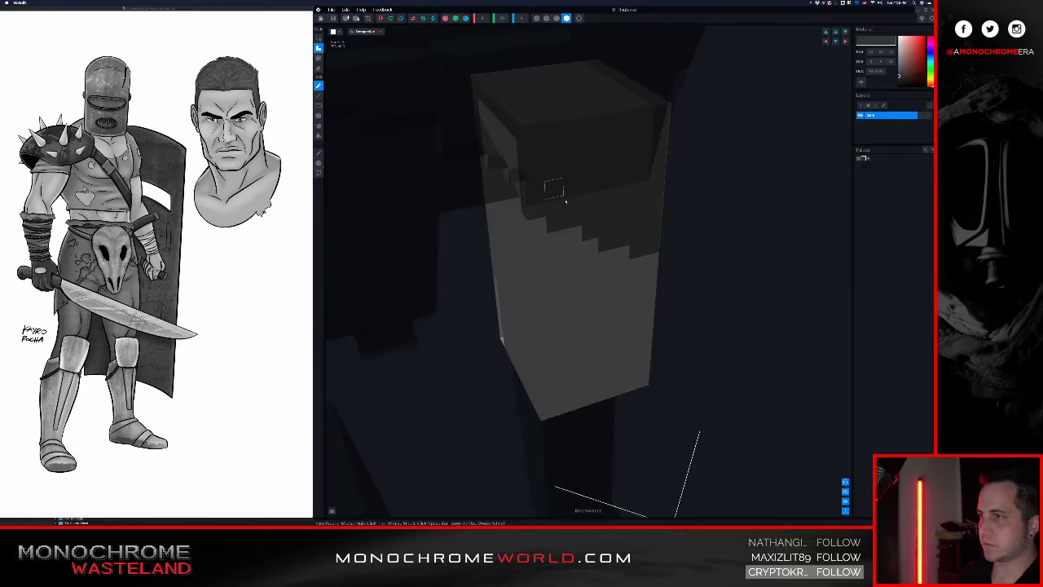
right_click_drag(564, 200, 522, 217)
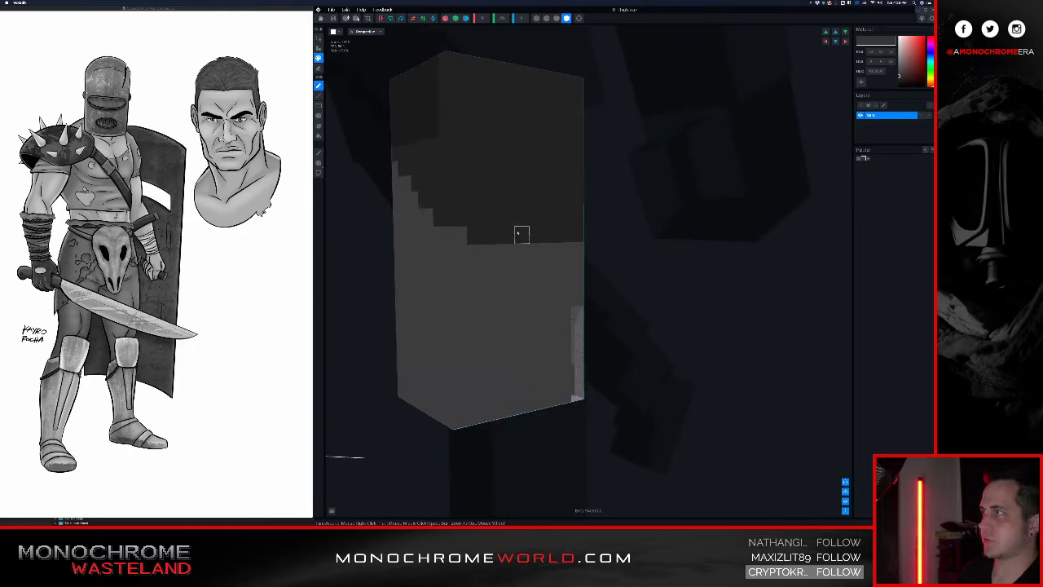
right_click_drag(445, 236, 543, 246)
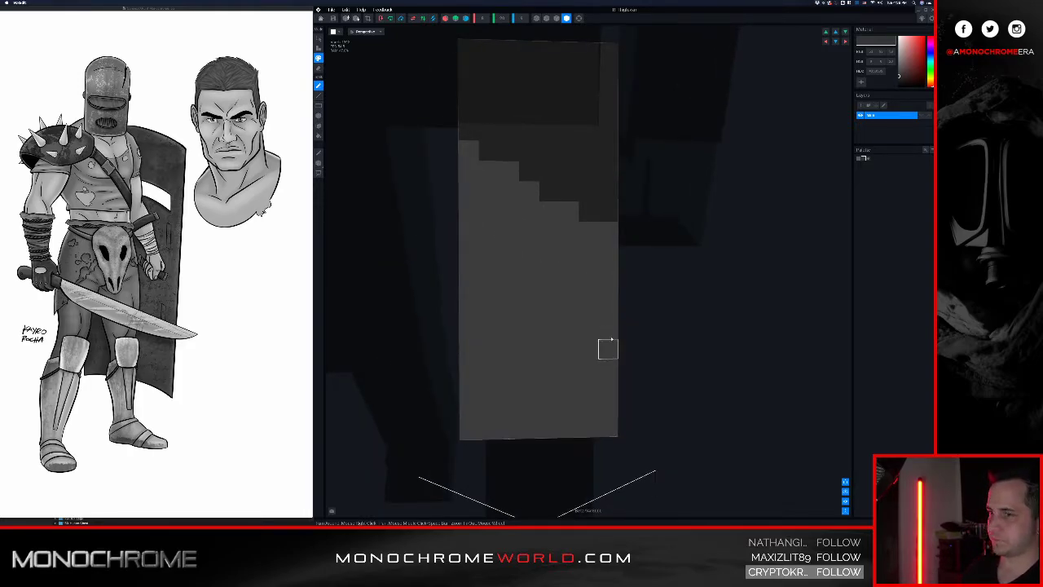
left_click_drag(608, 330, 600, 233)
left_click_drag(587, 289, 568, 221)
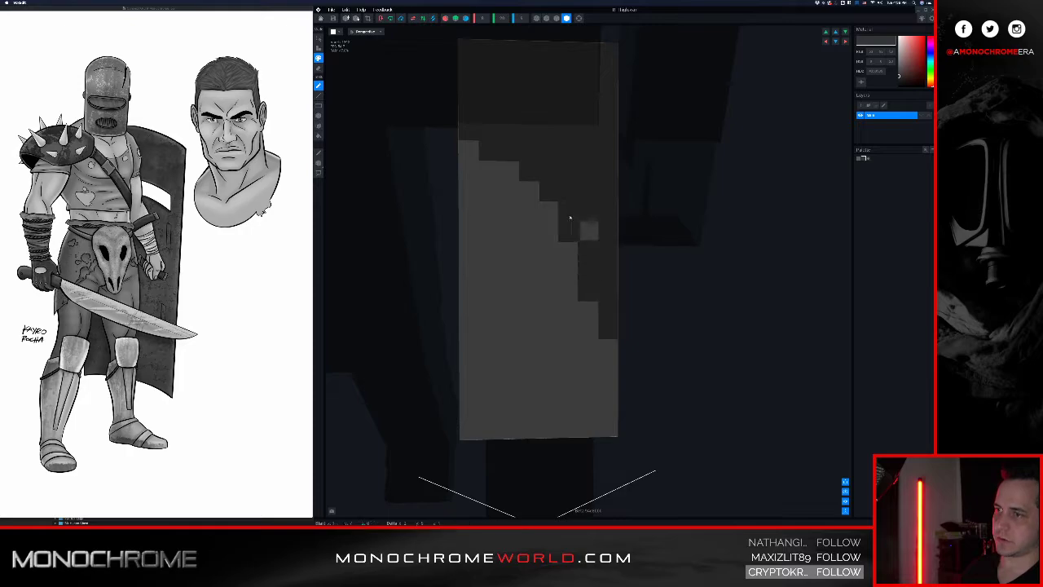
left_click(590, 232)
mouse_move(570, 271)
left_mouse_down()
mouse_move(535, 214)
mouse_move(545, 245)
mouse_move(489, 168)
mouse_move(481, 209)
mouse_move(503, 167)
mouse_move(469, 191)
left_mouse_up()
right_click_drag(549, 191, 607, 316)
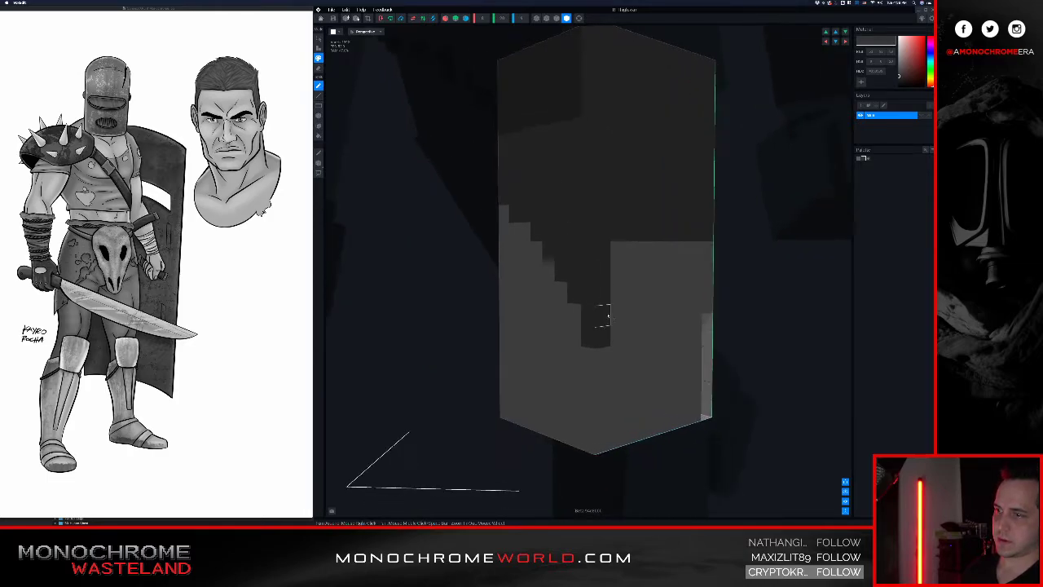
mouse_move(617, 332)
left_mouse_down()
mouse_move(687, 298)
mouse_move(633, 302)
mouse_move(643, 248)
mouse_move(685, 266)
mouse_move(659, 230)
left_mouse_up()
- Extend the near-black cloth down the right thigh's front face, using the sampled lighter grey to shape its stepped diagonal edge
right_click_drag(658, 231, 532, 234)
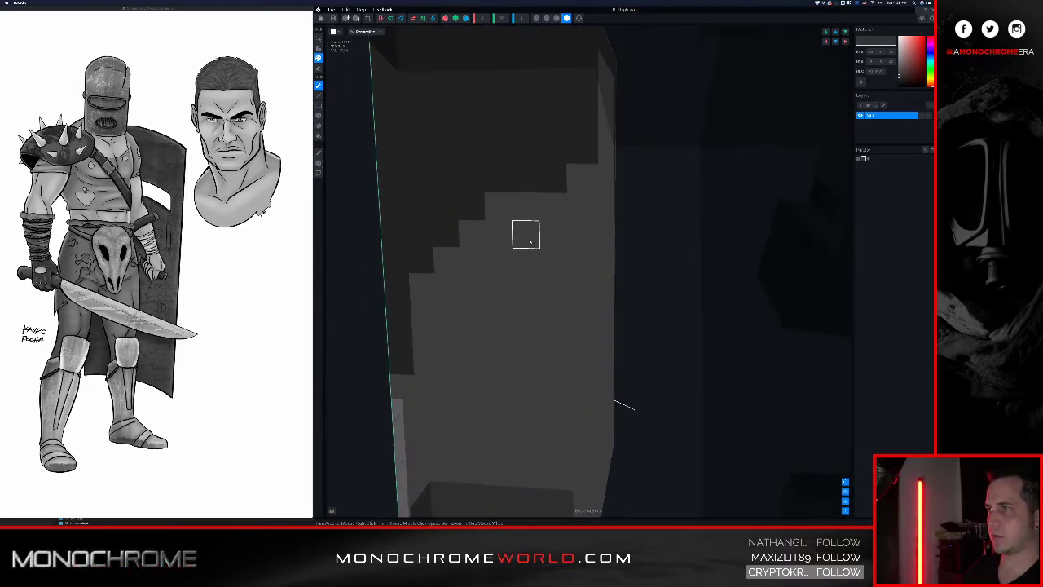
mouse_move(423, 371)
left_mouse_down()
mouse_move(440, 310)
mouse_move(427, 281)
mouse_move(581, 177)
mouse_move(562, 195)
left_mouse_up()
key("f")
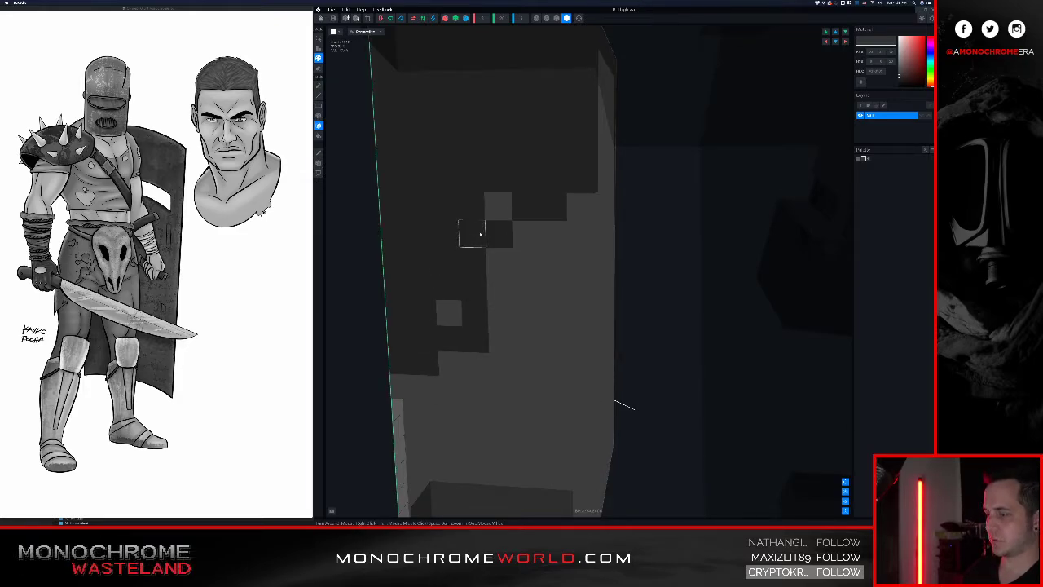
key("b")
left_click_drag(450, 315, 582, 172)
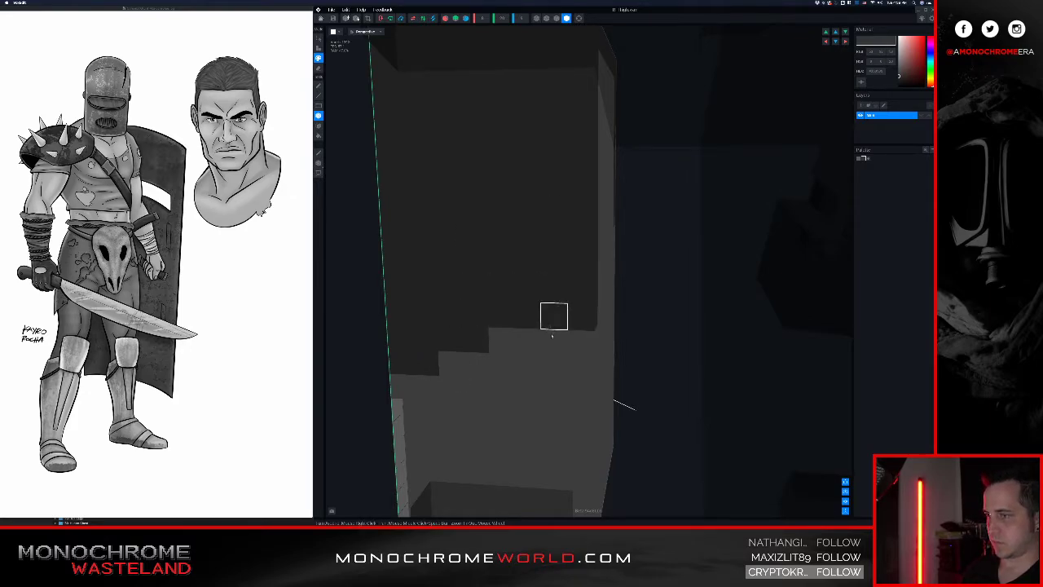
left_click(553, 361, "alt")
left_click_drag(584, 319, 588, 267)
left_click(589, 247)
- Check the cloth around the right thigh and touch up the near-black on its upper inner side face
scroll(571, 298, "down", 3)
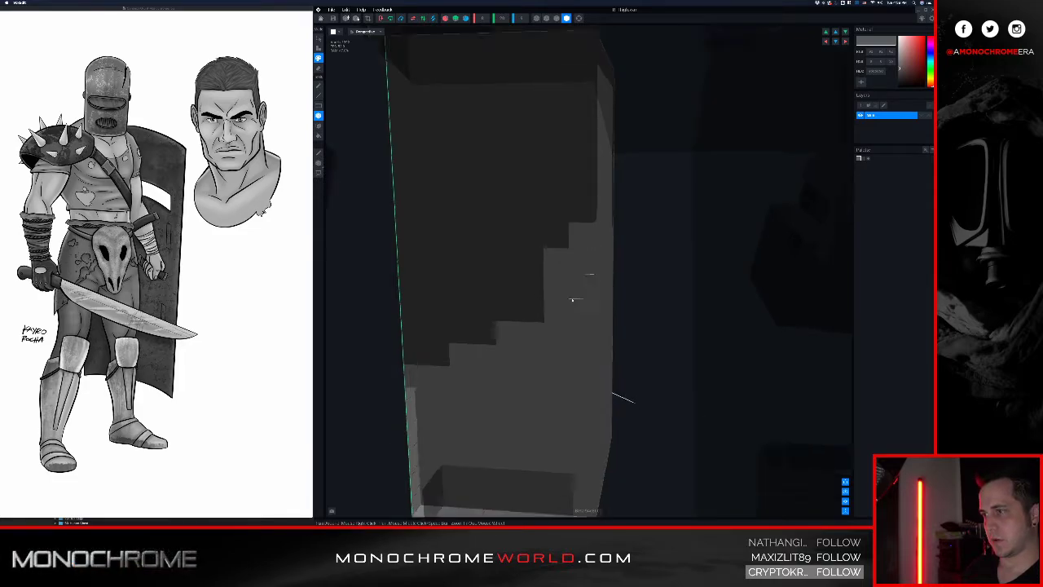
right_click_drag(560, 235, 561, 231)
scroll(521, 245, "down", 3)
right_click_drag(468, 256, 496, 253)
scroll(482, 257, "down", 3)
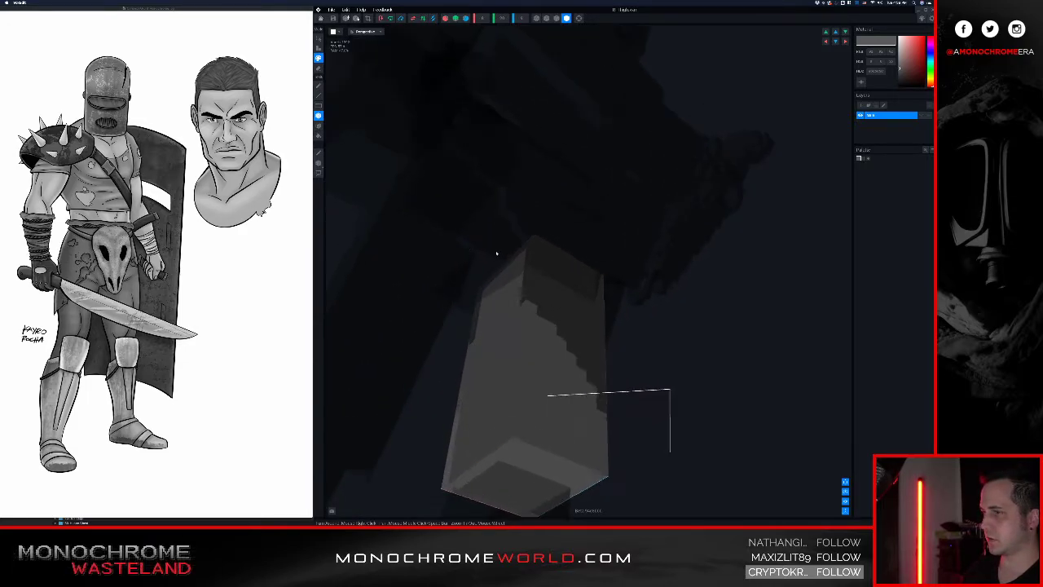
scroll(496, 254, "up", 3)
scroll(507, 281, "down", 5)
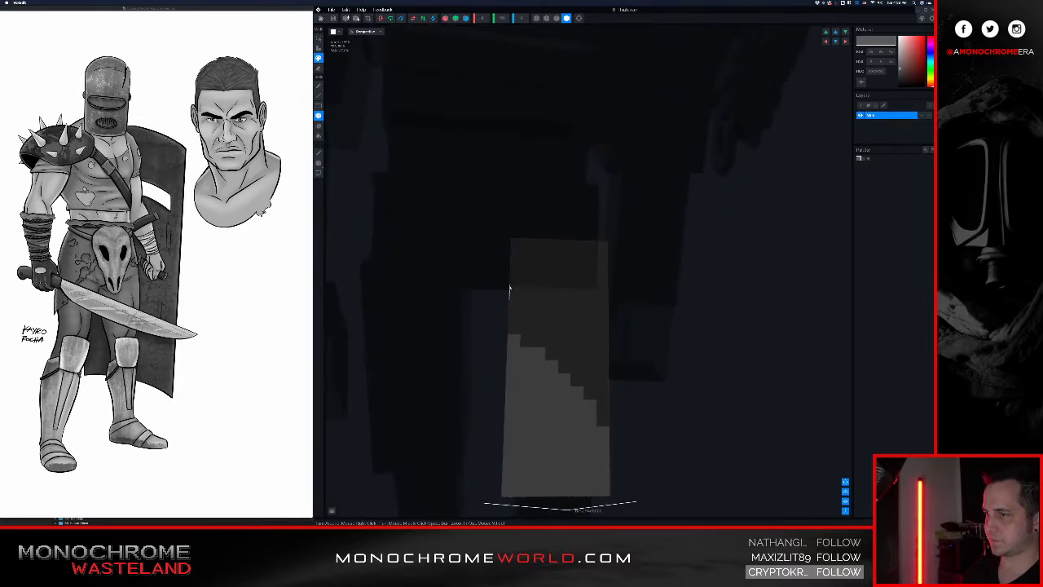
right_click_drag(508, 286, 526, 294)
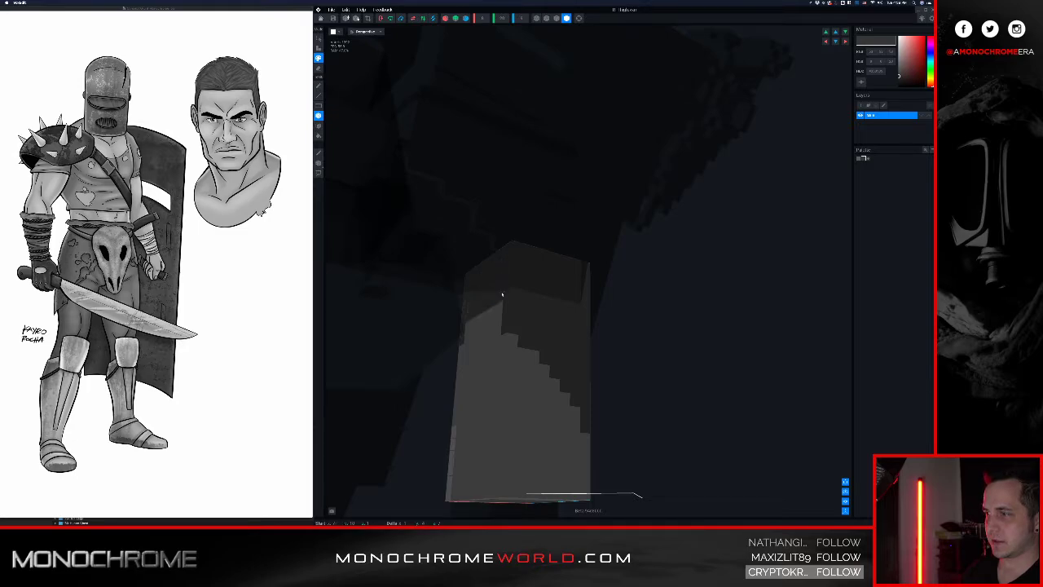
left_click_drag(503, 292, 505, 291)
scroll(518, 293, "down", 2)
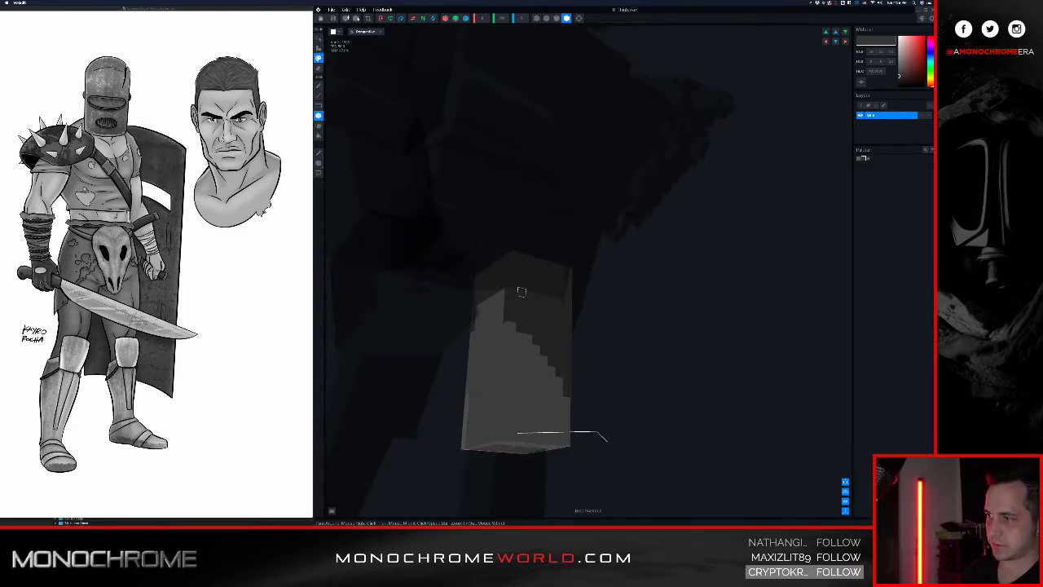
right_click_drag(521, 291, 508, 292)
scroll(512, 291, "down", 3)
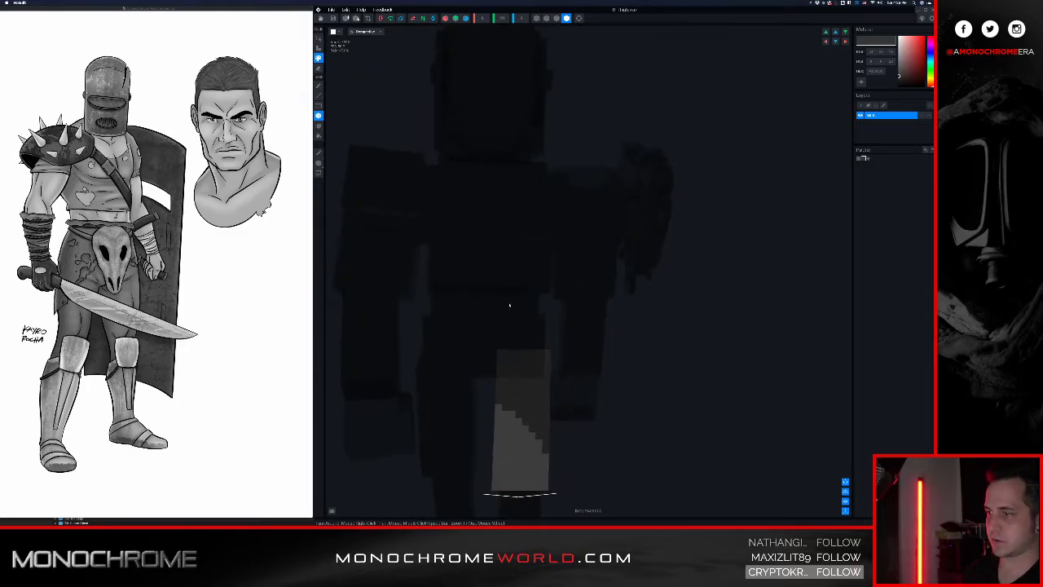
- Save the right thigh changes and review the lowered cloth on the full character
left_click(321, 18)
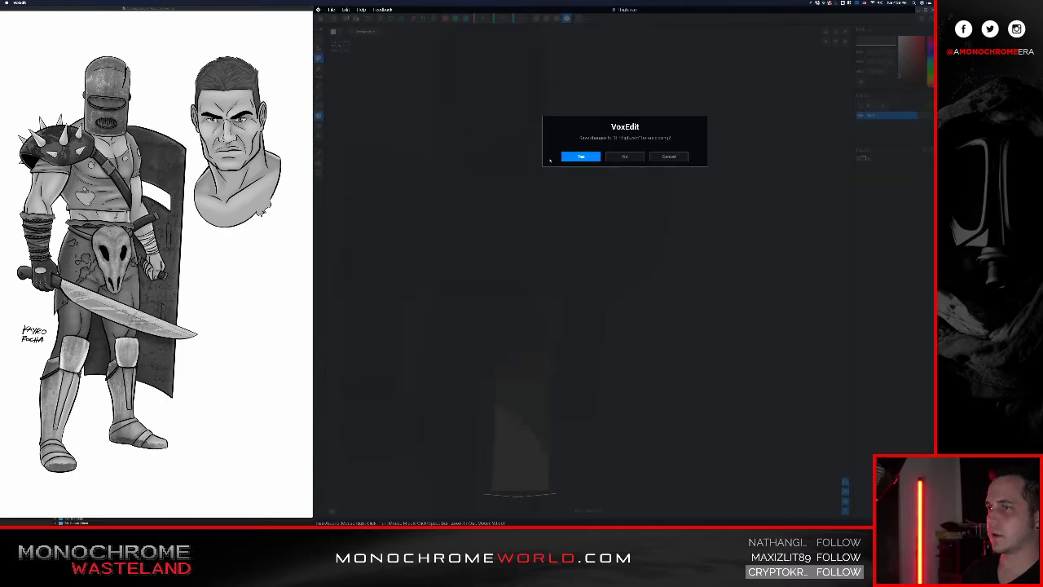
left_click(566, 156)
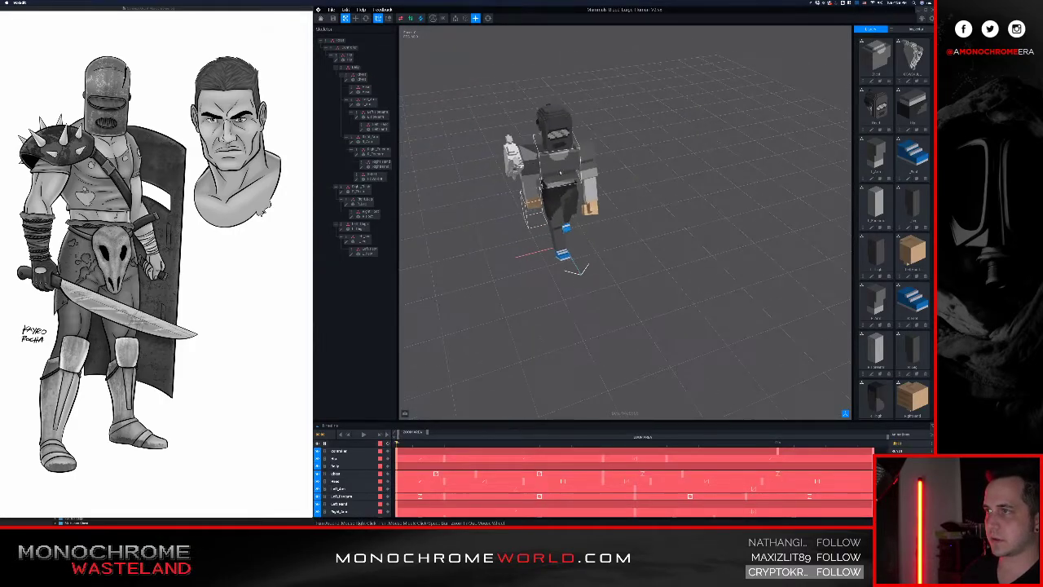
scroll(538, 281, "up", 4)
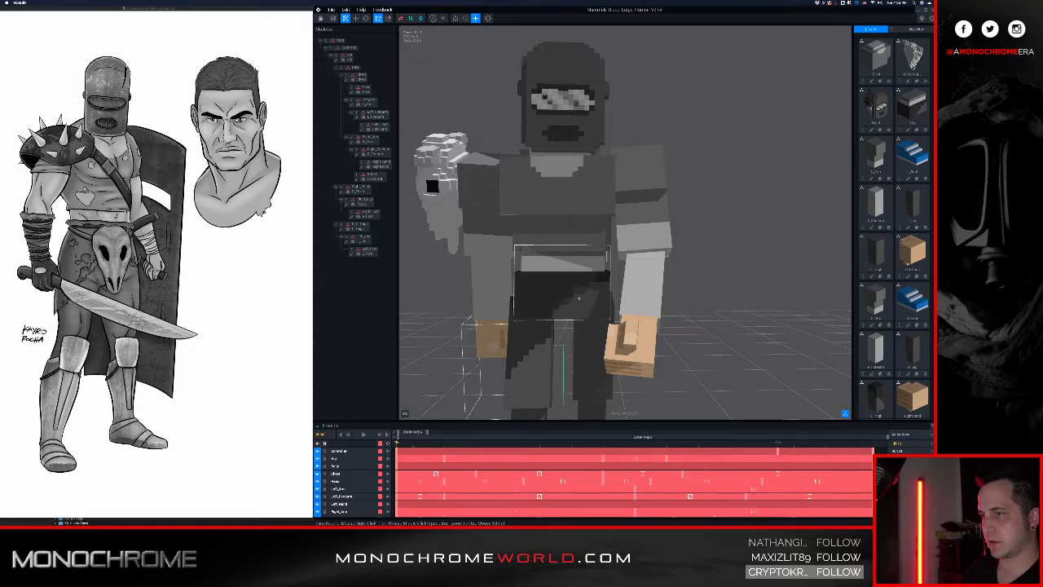
- Open the hips model and add near-black voxels along the front cloth's diagonal edge, forming even steps down to the lower border
left_click(342, 57)
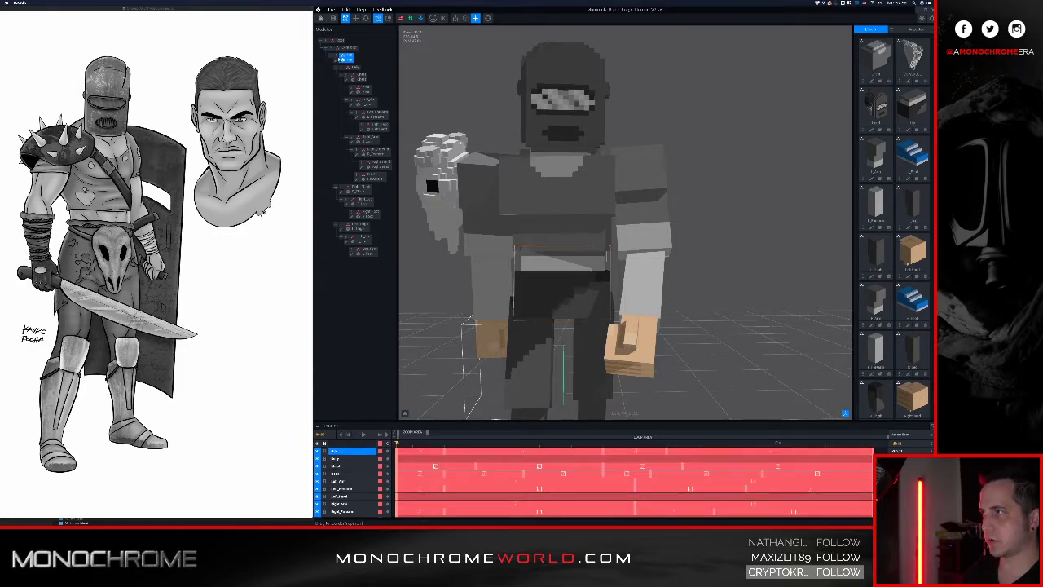
left_click(336, 60)
middle_click_drag(636, 318, 524, 190)
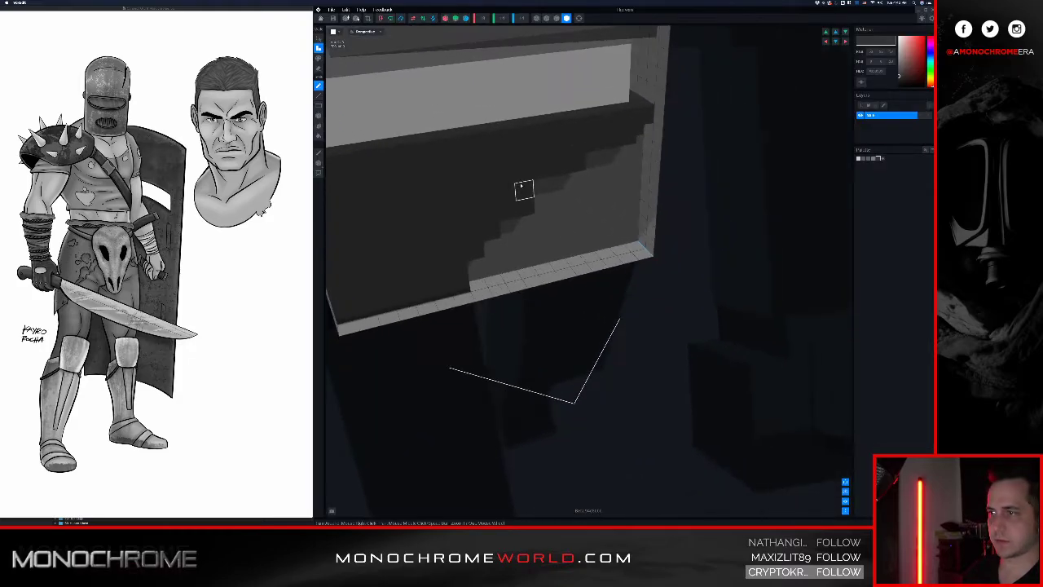
right_click_drag(524, 191, 505, 170)
left_click(542, 172, "alt")
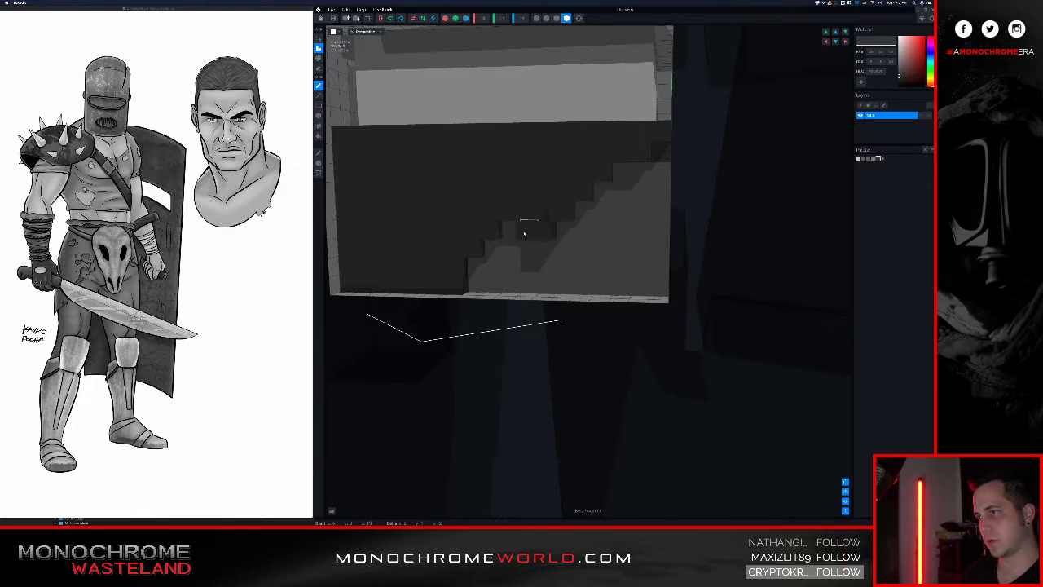
left_click(556, 18)
key("e")
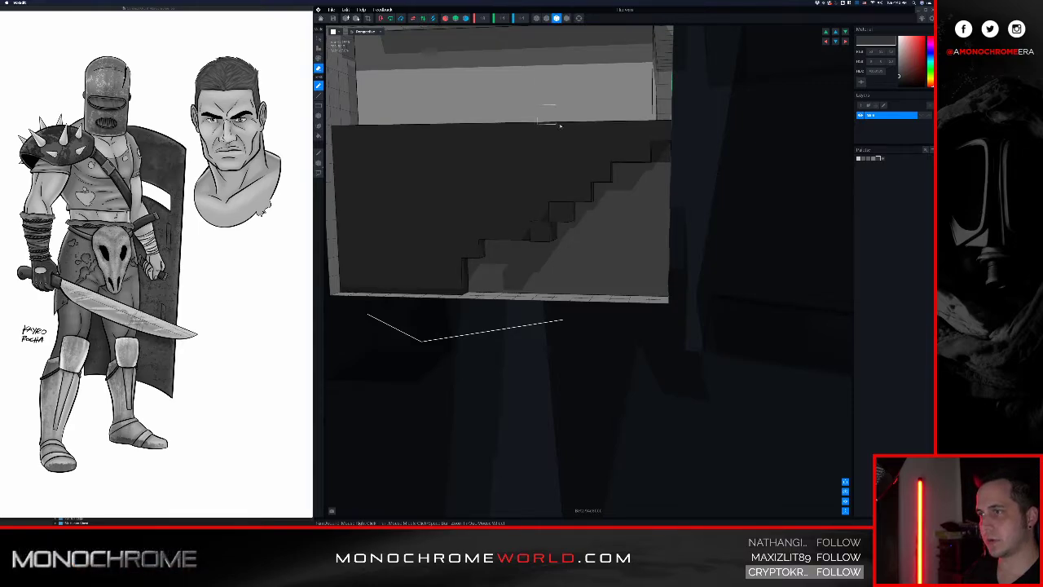
key("a")
left_click(561, 213)
left_click(543, 232)
left_click_drag(528, 249, 492, 249)
mouse_move(534, 277)
left_mouse_down()
mouse_move(474, 275)
mouse_move(518, 272)
left_mouse_up()
left_click(509, 291)
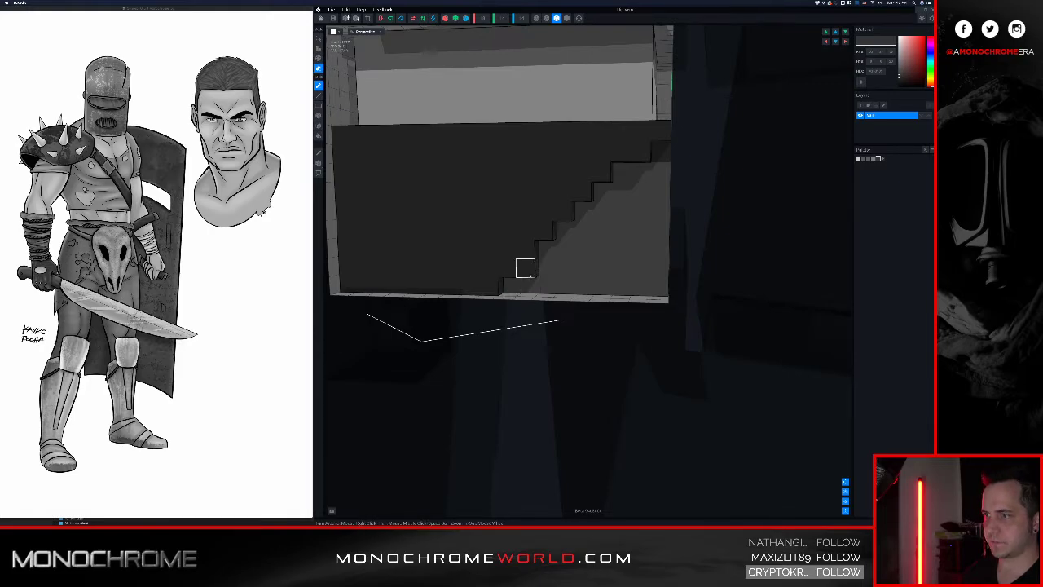
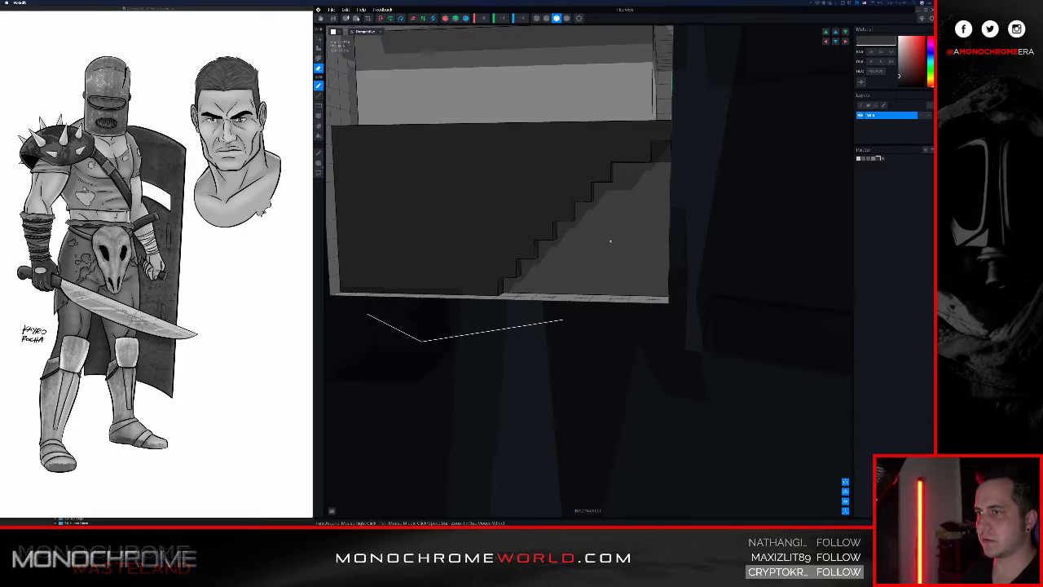
- Return from the hips model to the full character and examine how the cloth joins hips and right thigh, from the front and below
middle_click_drag(611, 240, 618, 212)
right_click_drag(619, 212, 624, 211)
scroll(633, 212, "down", 2)
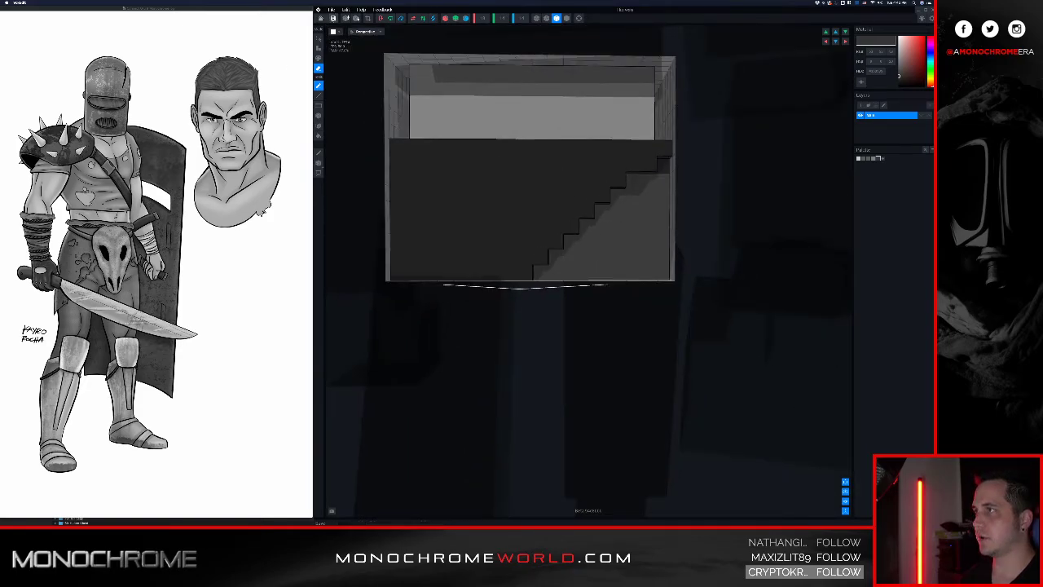
left_click(321, 18)
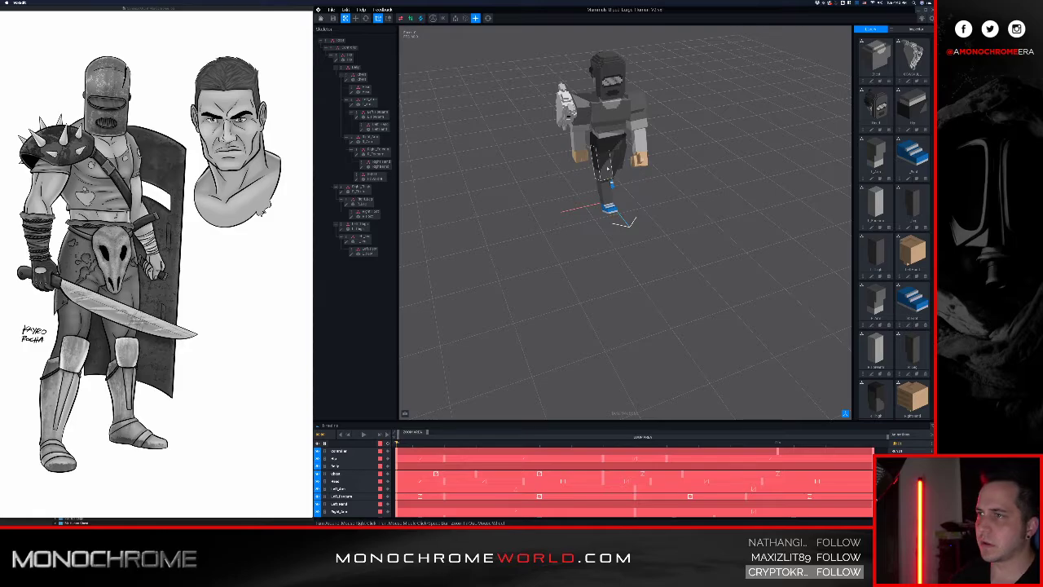
right_click_drag(607, 167, 611, 141)
scroll(609, 158, "up", 3)
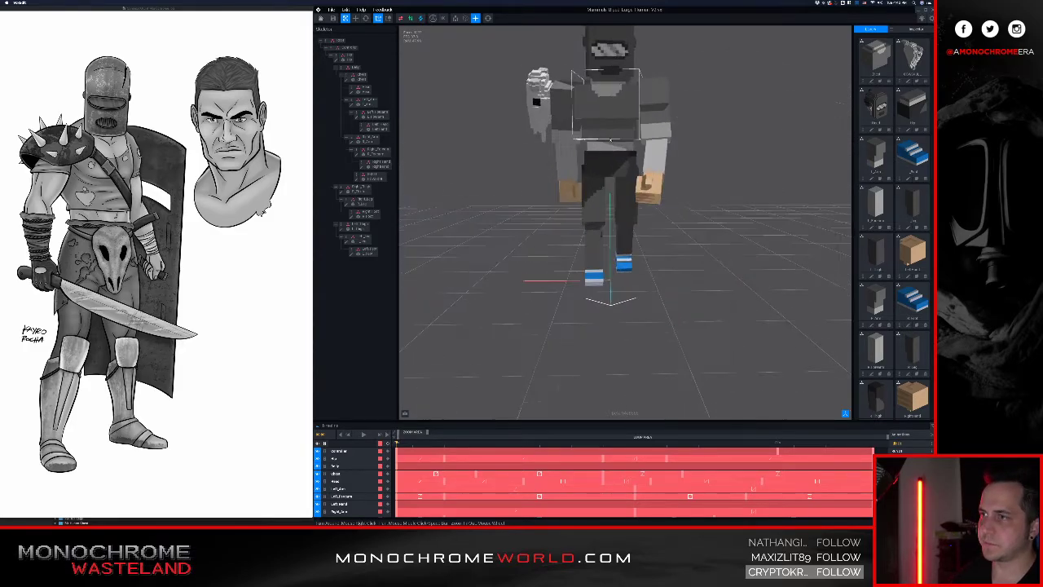
scroll(612, 141, "up", 4)
right_click_drag(615, 203, 551, 221)
scroll(608, 209, "up", 4)
scroll(603, 205, "up", 4)
scroll(595, 217, "down", 4)
scroll(594, 224, "down", 2)
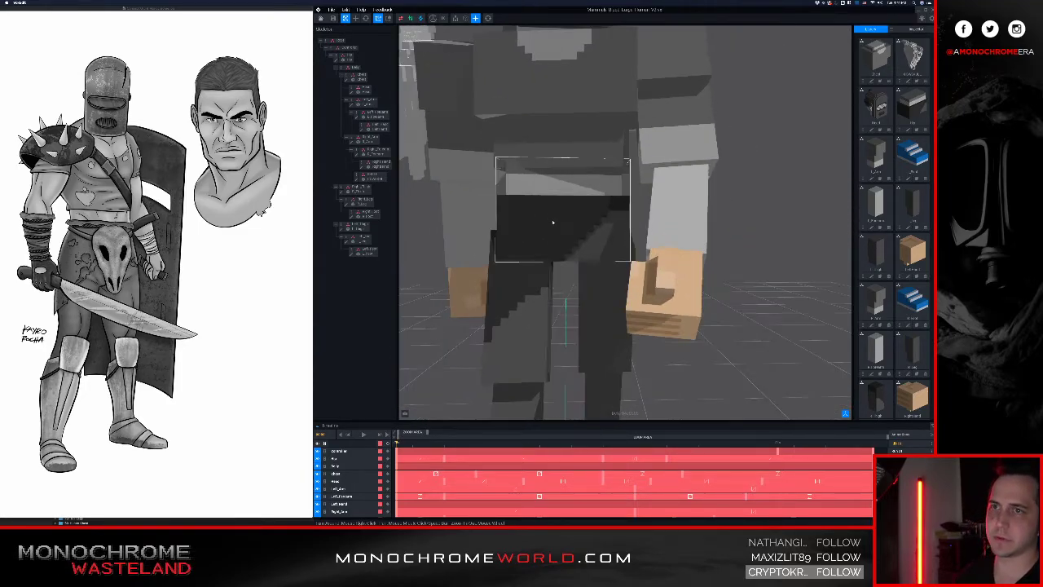
middle_click_drag(552, 221, 557, 243)
right_click_drag(501, 302, 536, 190)
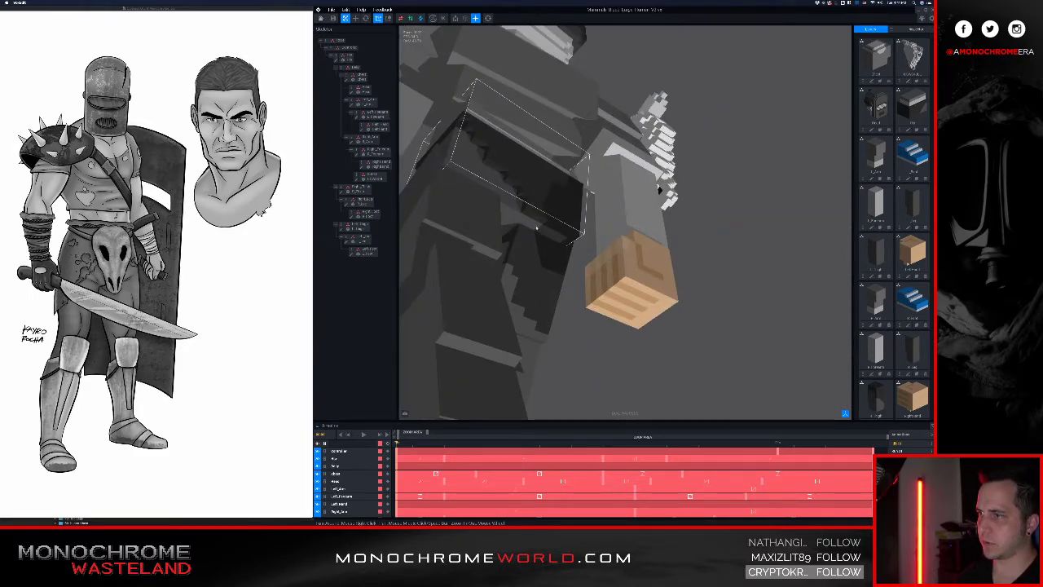
- Reopen the hips model, sample the cloth colour and paint the underside beneath the cloth near-black from its front edge back
left_click(346, 57)
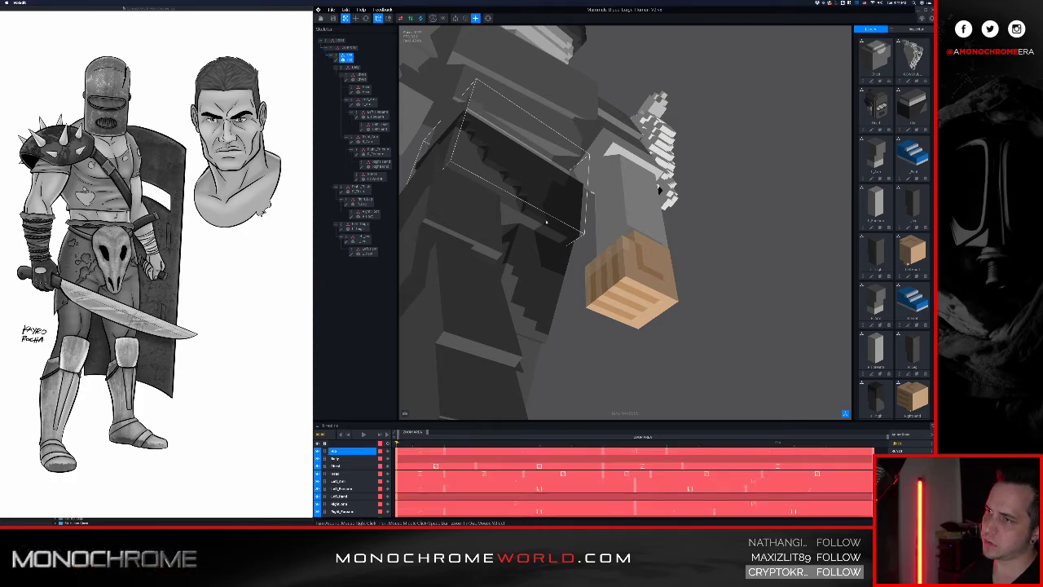
double_click(340, 58)
mouse_move(579, 269)
right_mouse_down()
mouse_move(546, 305)
mouse_move(535, 275)
mouse_move(598, 345)
mouse_move(591, 356)
mouse_move(585, 333)
mouse_move(596, 262)
right_mouse_up()
scroll(545, 304, "up", 3)
scroll(556, 284, "down", 3)
left_click(584, 261, "alt")
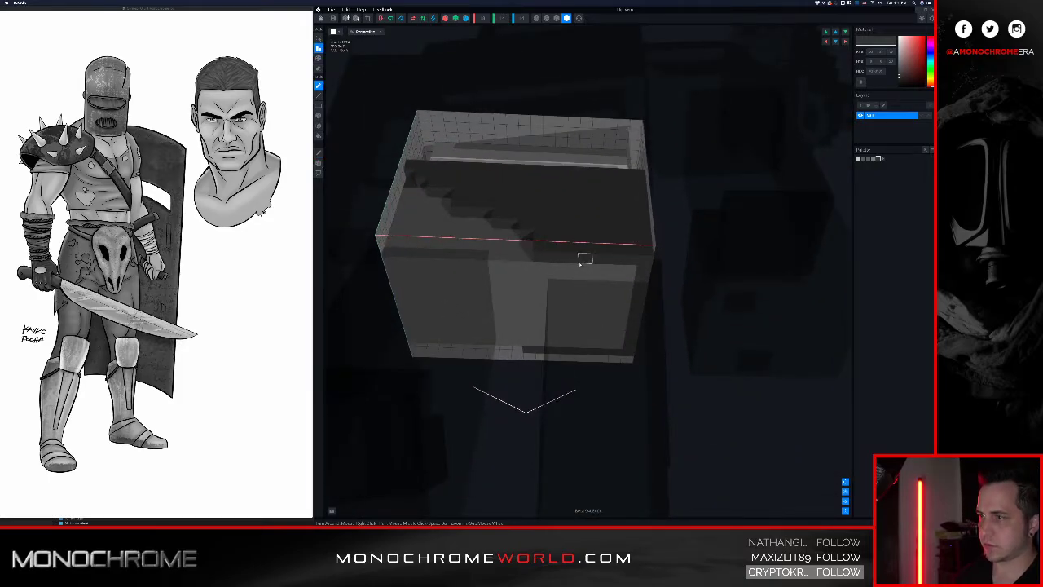
key("p")
left_click(565, 268)
mouse_move(564, 268)
left_mouse_down()
mouse_move(627, 272)
mouse_move(564, 272)
mouse_move(619, 293)
mouse_move(559, 314)
left_mouse_up()
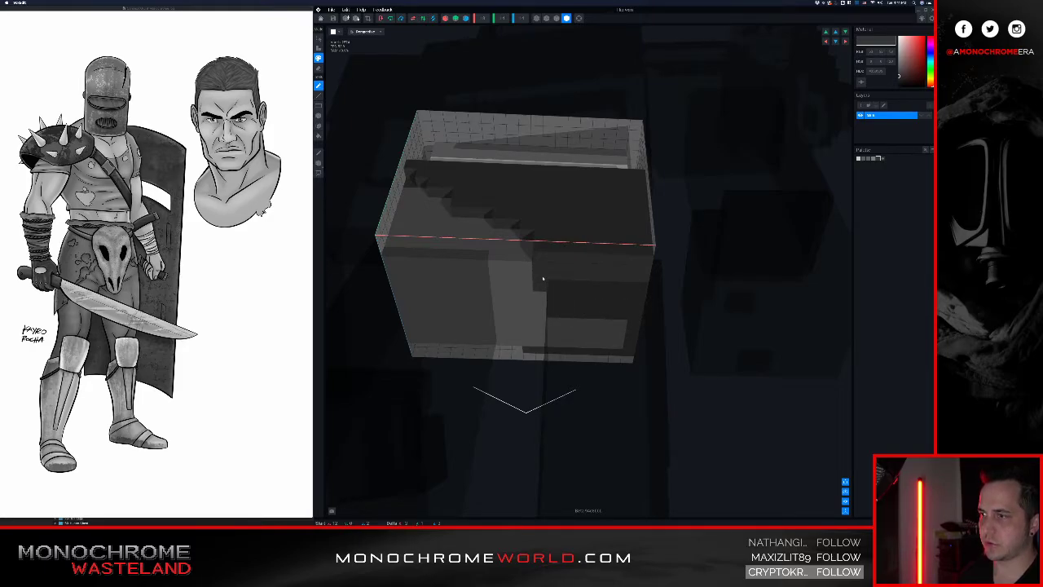
mouse_move(542, 278)
left_mouse_down()
mouse_move(541, 320)
mouse_move(620, 328)
left_mouse_up()
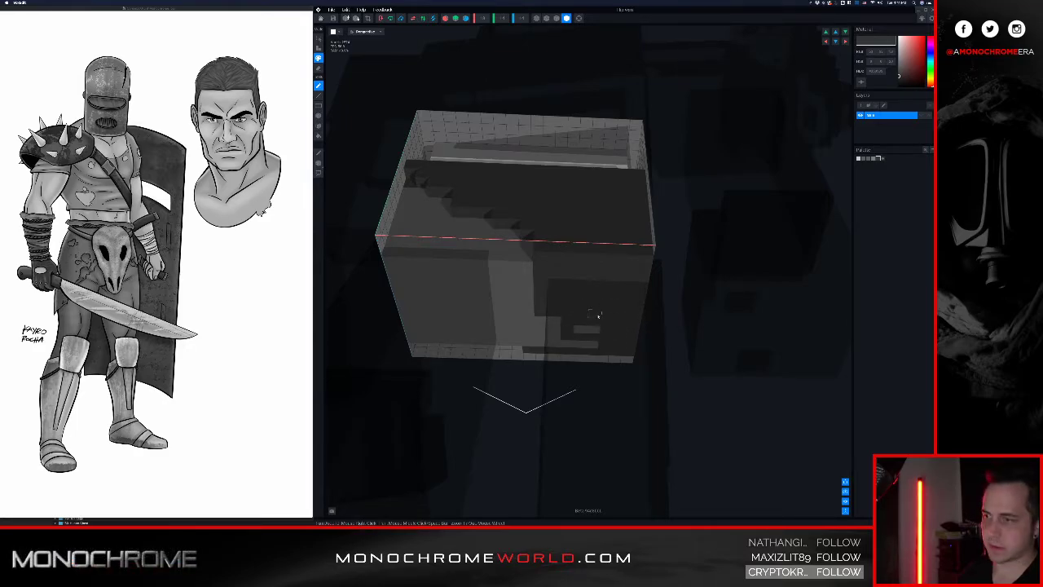
left_click_drag(551, 327, 557, 345)
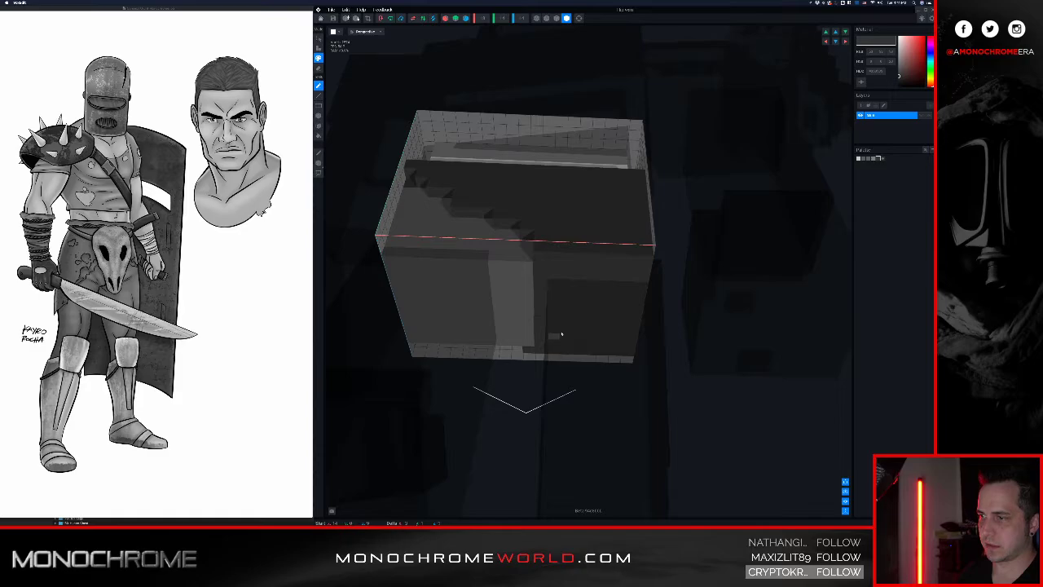
scroll(568, 295, "down", 1)
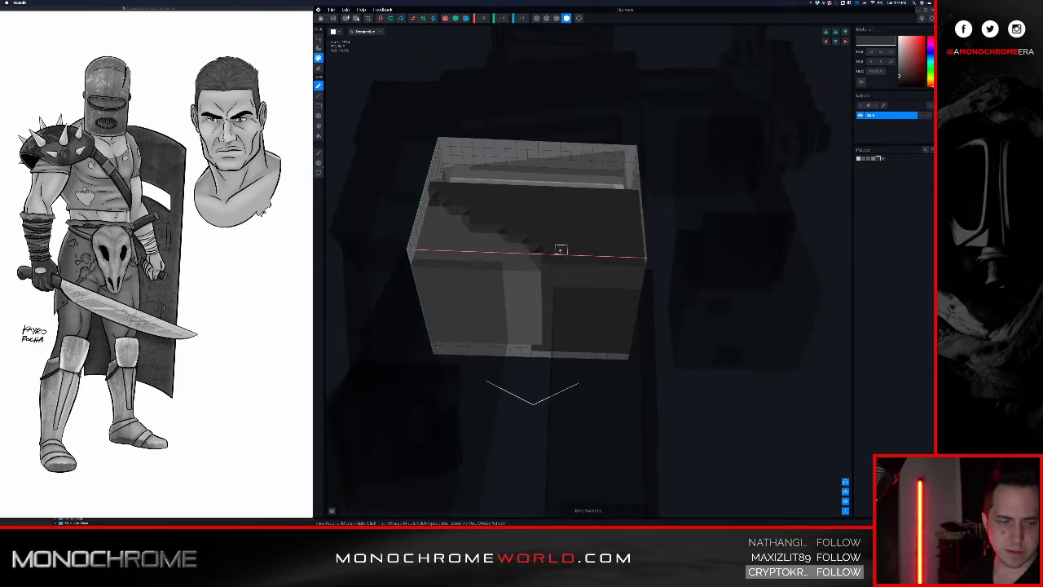
- Check the sides of the hips model, return to the full character and review the finished cloth with the torso and legs
mouse_move(559, 250)
right_mouse_down()
mouse_move(559, 217)
mouse_move(535, 233)
right_mouse_up()
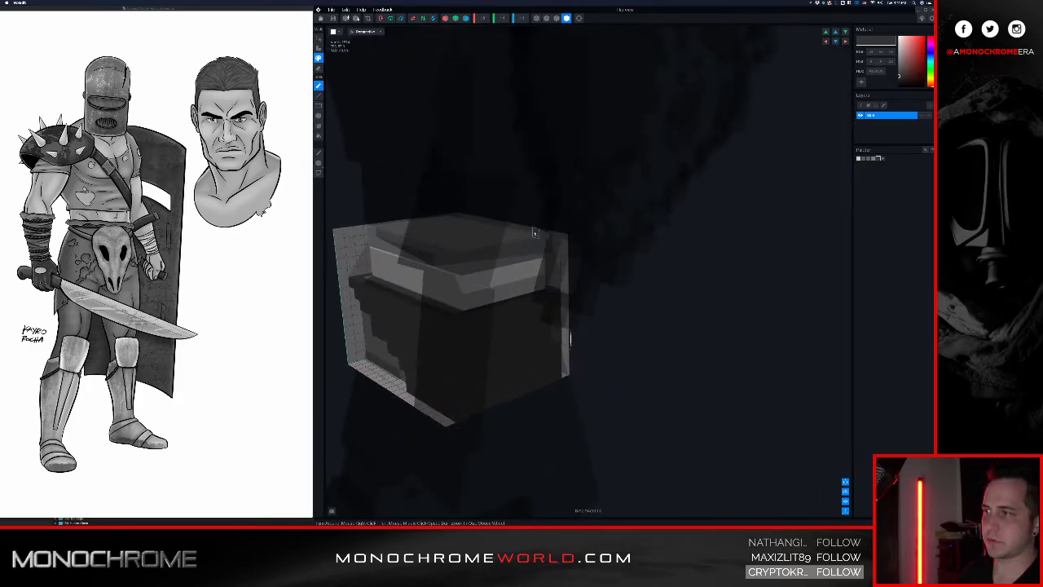
mouse_move(502, 267)
right_mouse_down()
mouse_move(557, 270)
mouse_move(541, 272)
right_mouse_up()
scroll(555, 273, "down", 2)
key("ctrl+n")
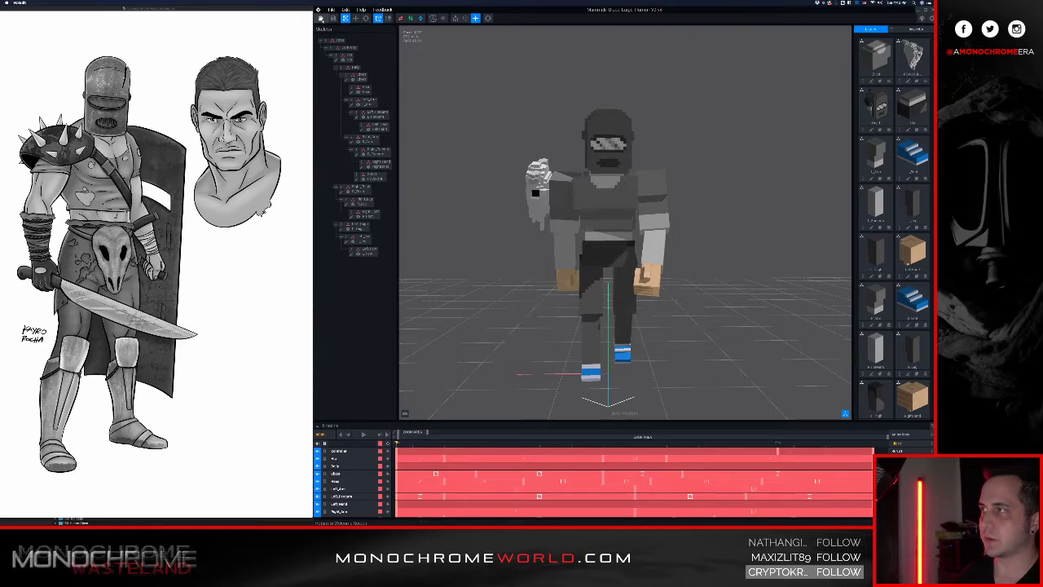
left_click(623, 177)
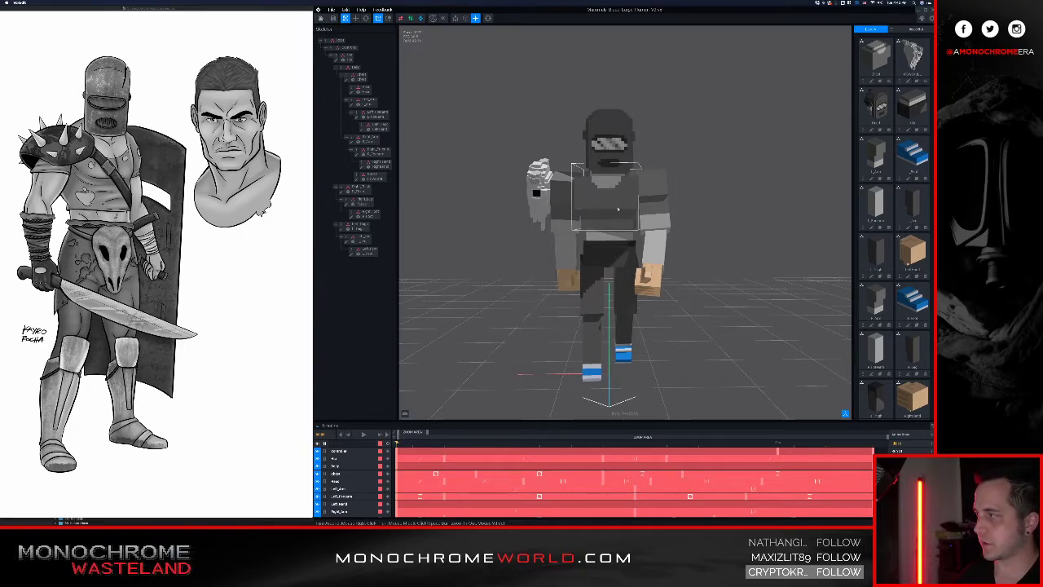
middle_click_drag(618, 211, 585, 205)
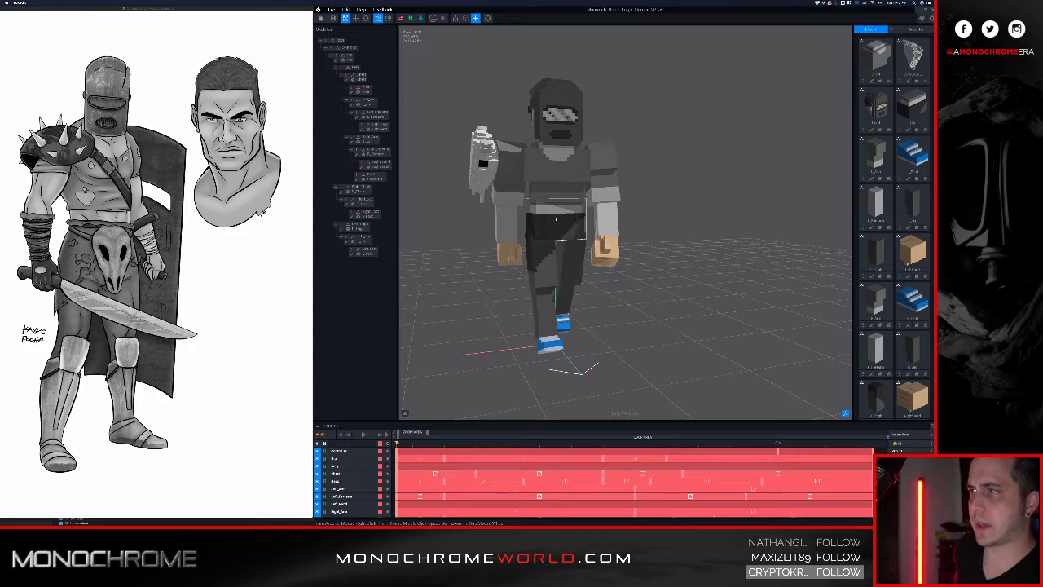
right_click_drag(569, 216, 566, 198)
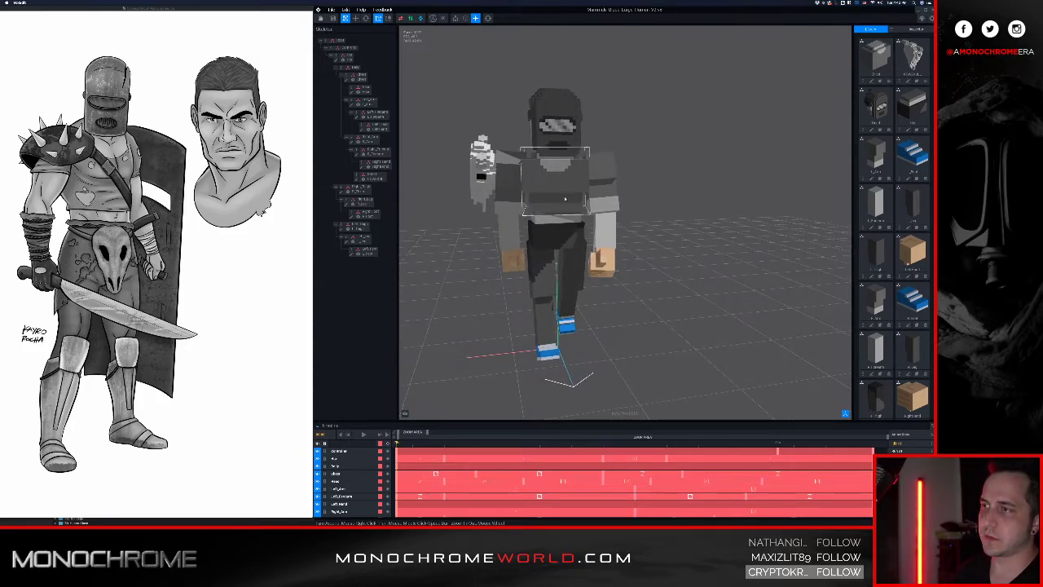
scroll(564, 198, "up", 2)
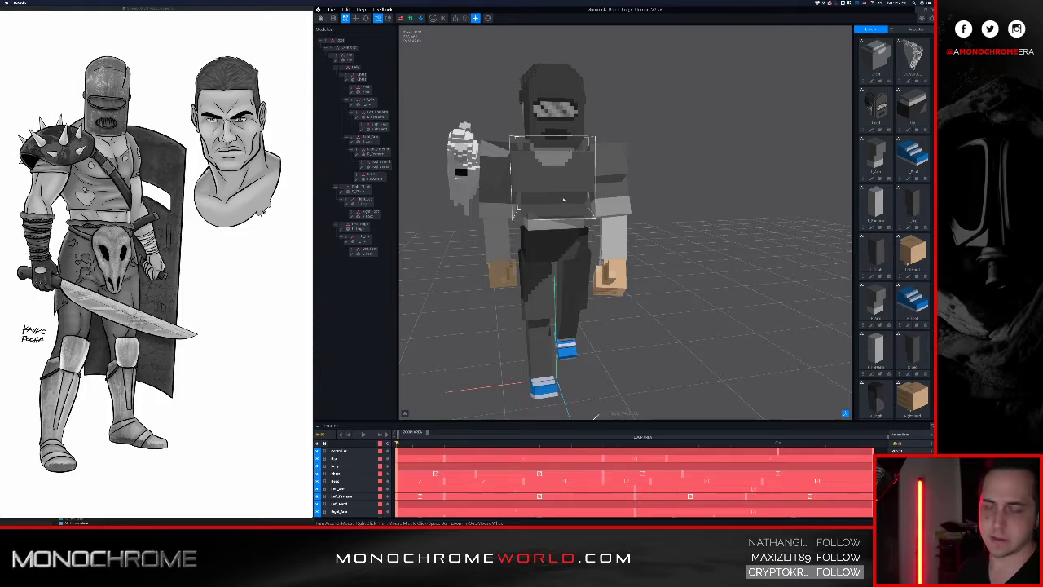
scroll(559, 198, "up", 3)
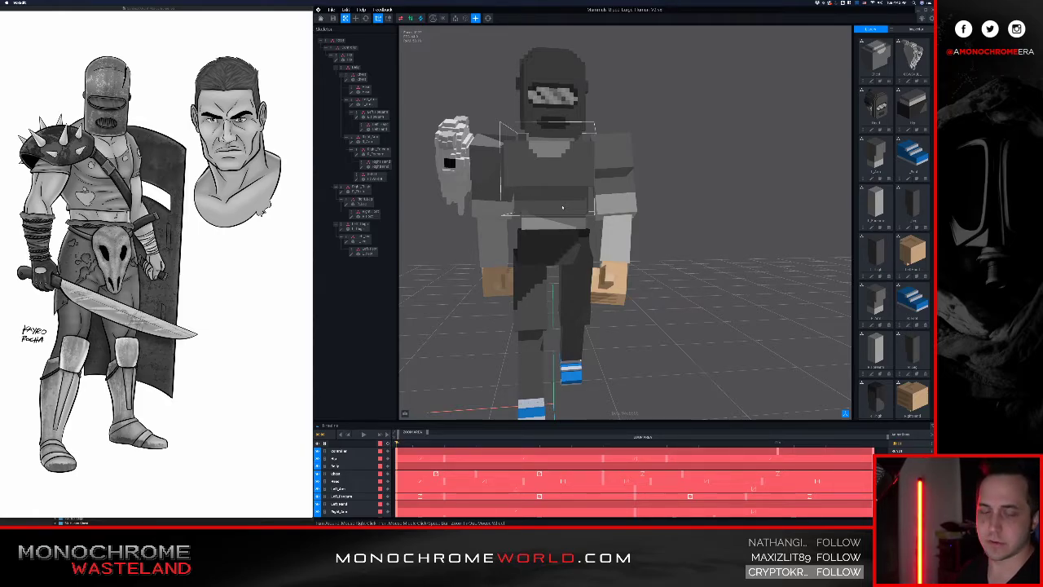
left_click_drag(561, 209, 579, 220)
left_click(579, 221)
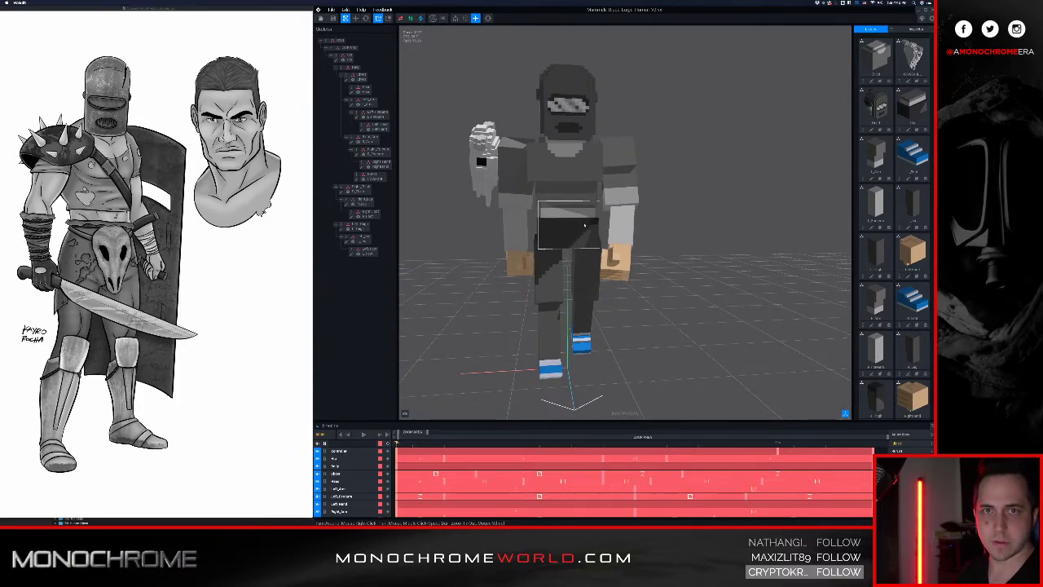
scroll(584, 225, "down", 2)
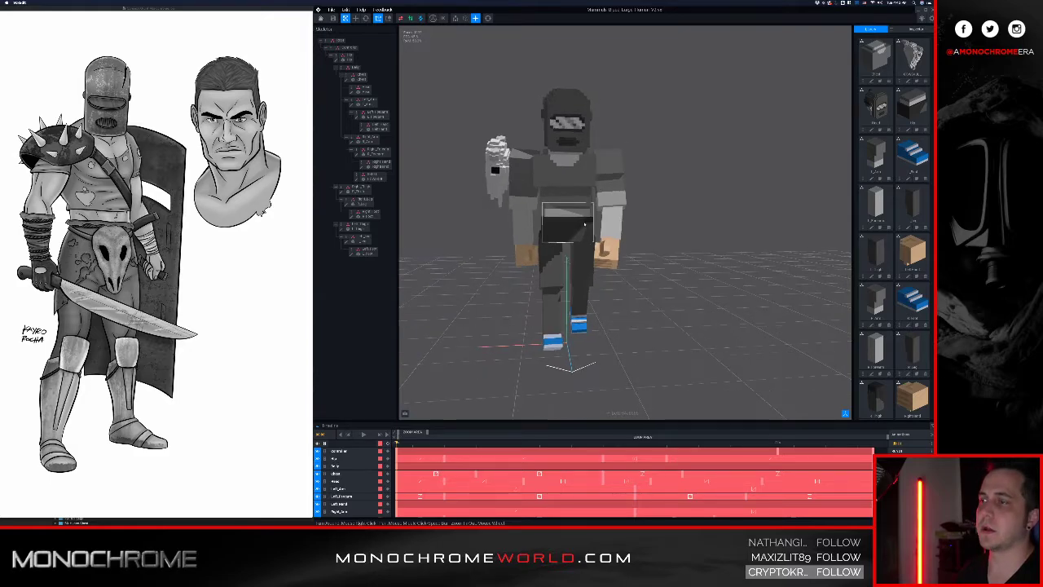
scroll(584, 227, "up", 3)
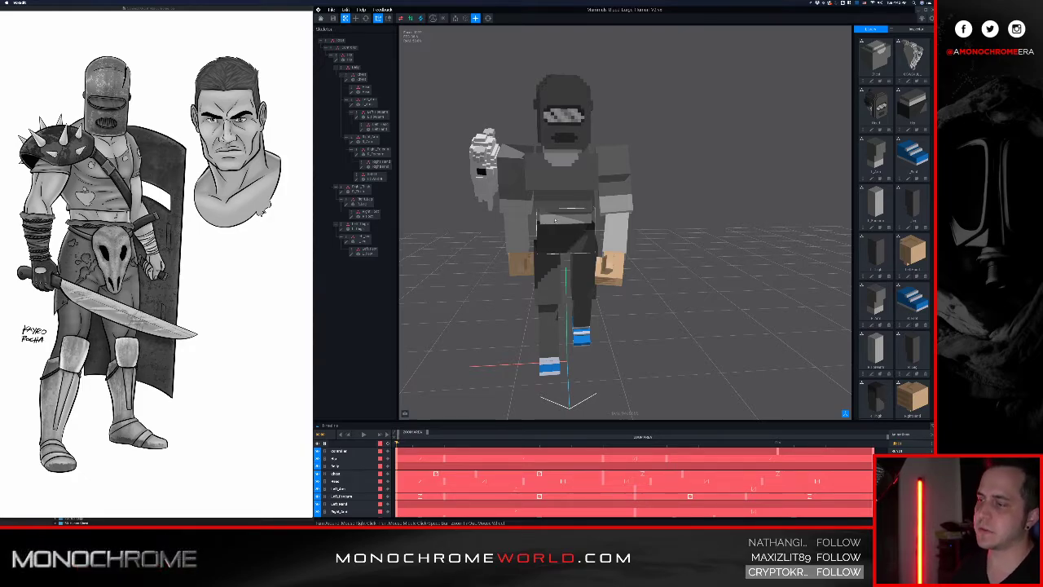
scroll(558, 204, "down", 1)
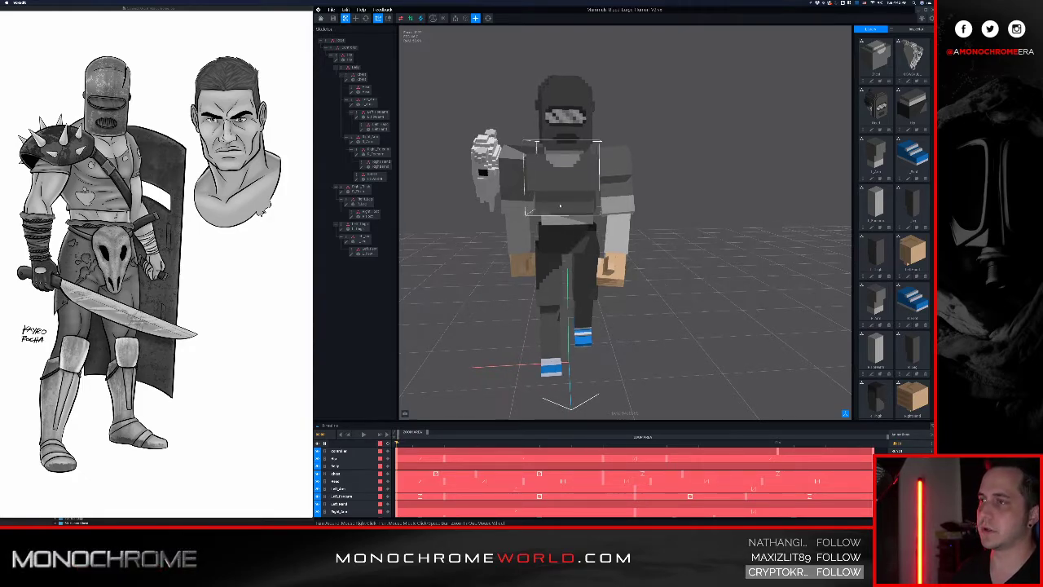
scroll(559, 204, "up", 5)
scroll(562, 207, "down", 4)
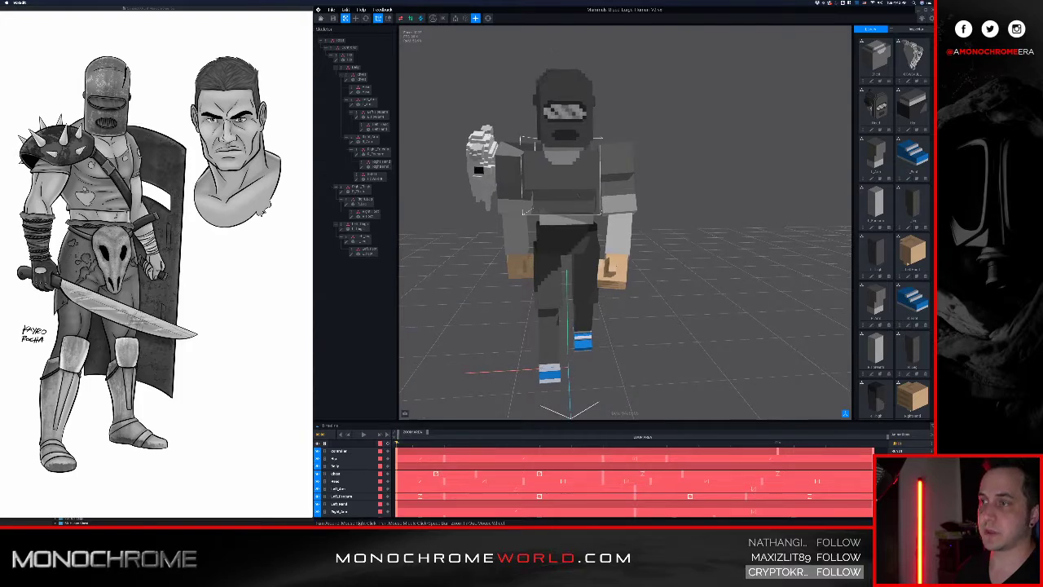
- Open the head model to check the mask, save its changes and return to the full character
right_click_drag(582, 211, 483, 98)
left_click(483, 99)
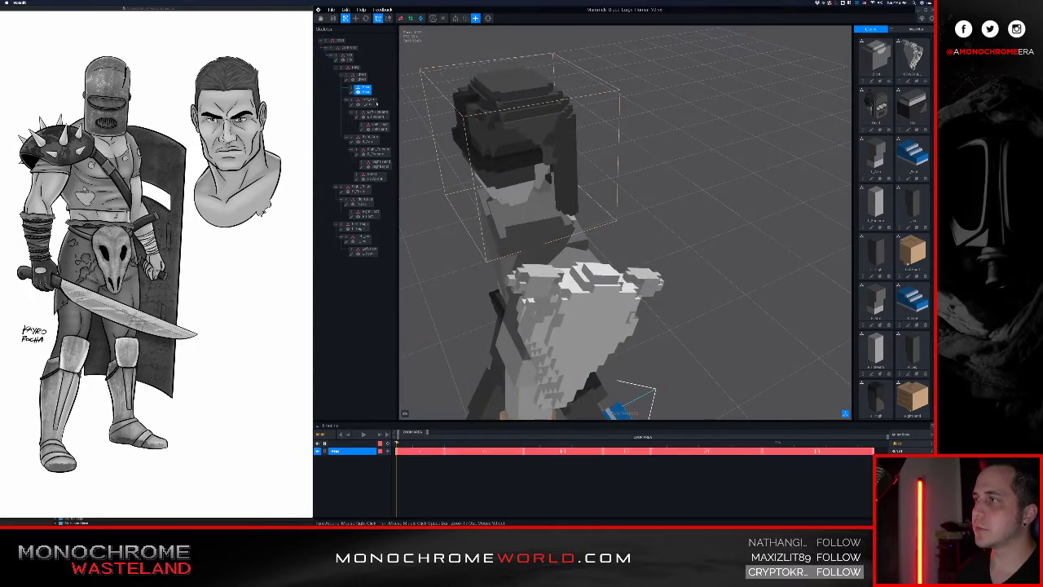
key("Tab")
right_click_drag(446, 108, 534, 119)
key("f")
scroll(517, 108, "down", 5)
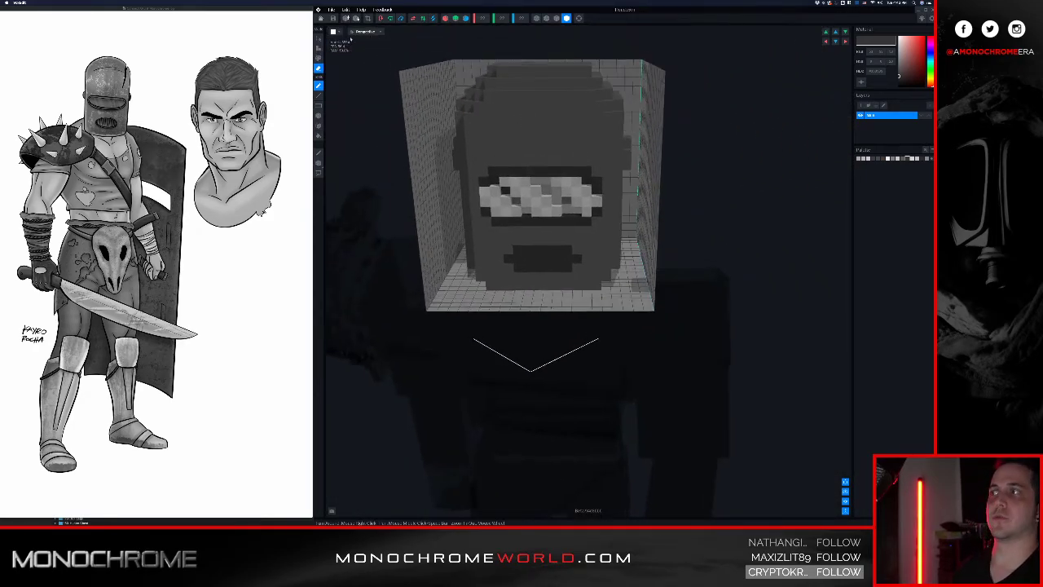
left_click(320, 17)
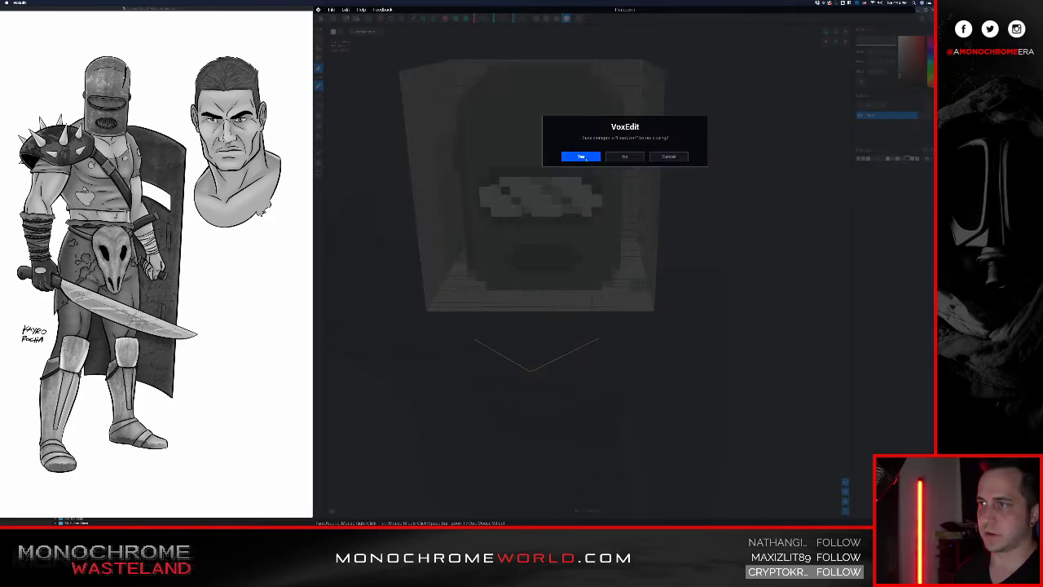
left_click(578, 155)
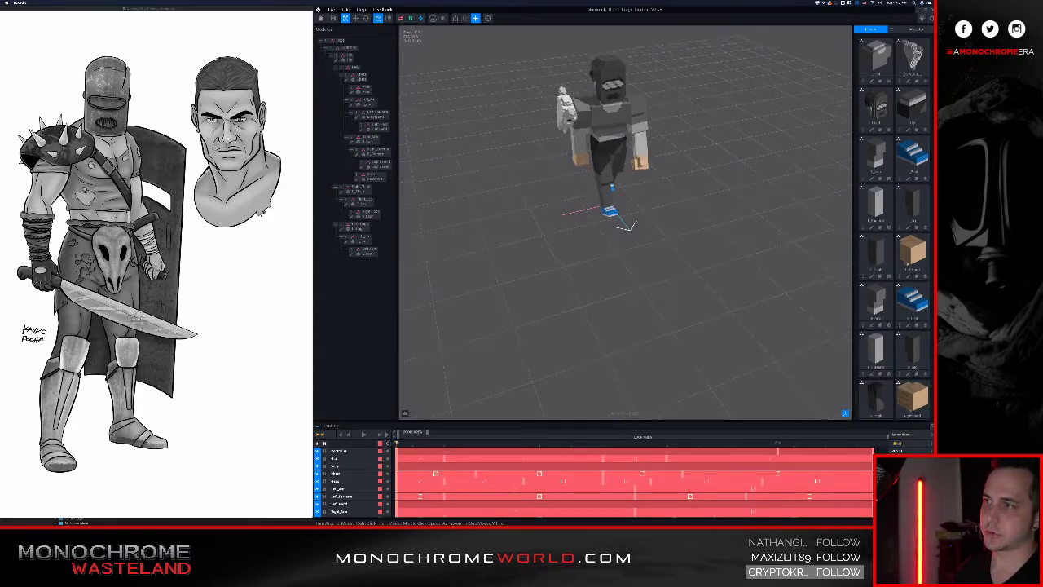
- Examine the full character from the front and side, comparing the chest, waist and hips with the reference drawing
middle_click_drag(605, 106, 596, 233)
scroll(596, 234, "up", 8)
right_click_drag(596, 234, 581, 225)
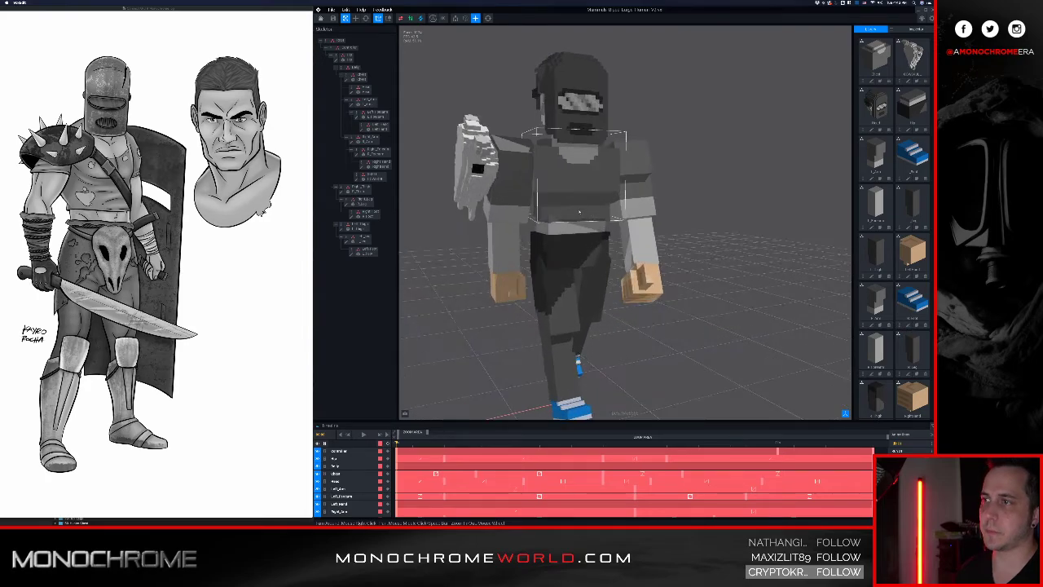
scroll(577, 205, "up", 2)
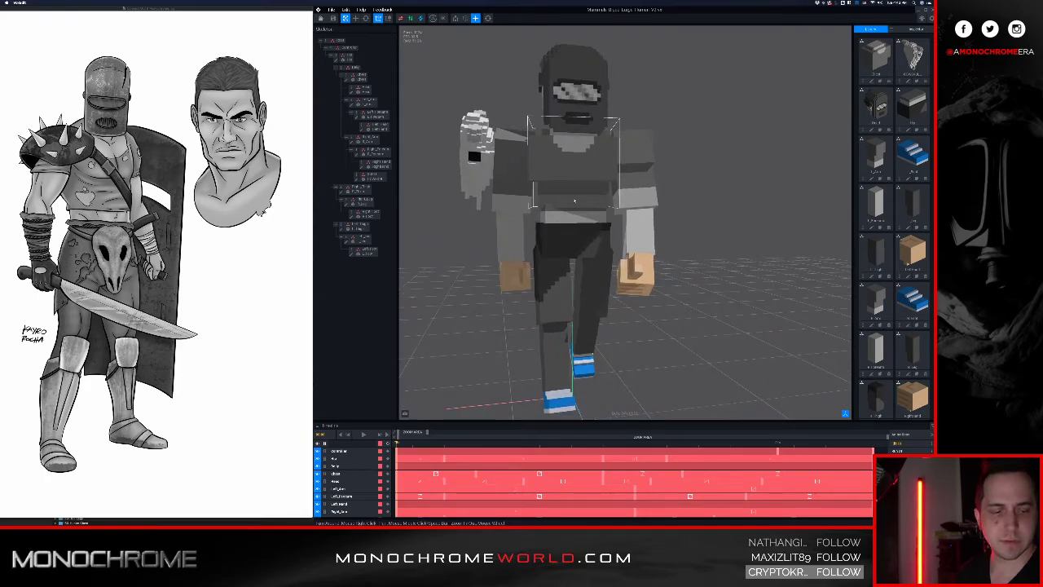
scroll(568, 210, "down", 3)
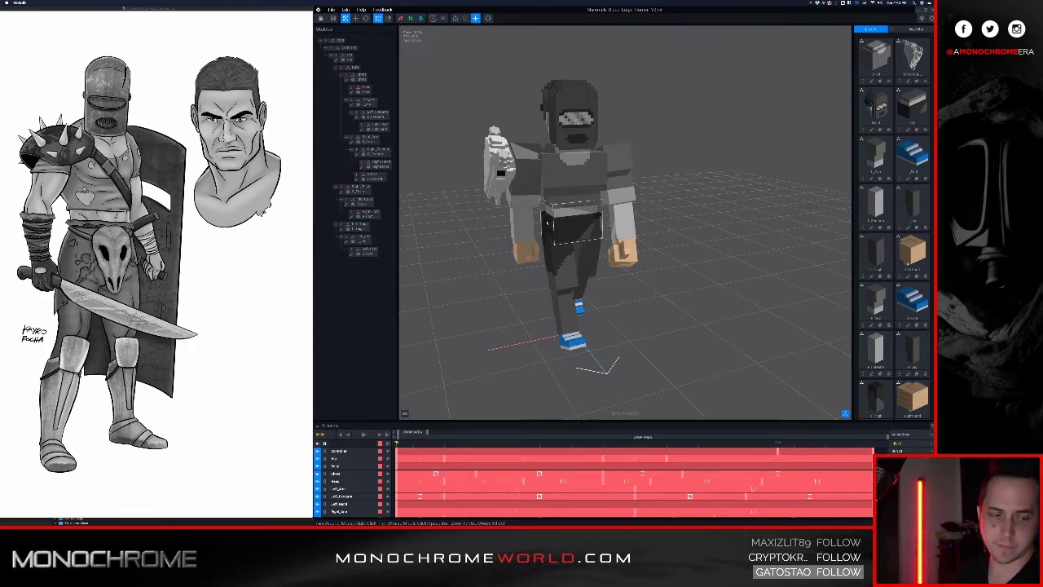
left_click(526, 218)
left_click(577, 214)
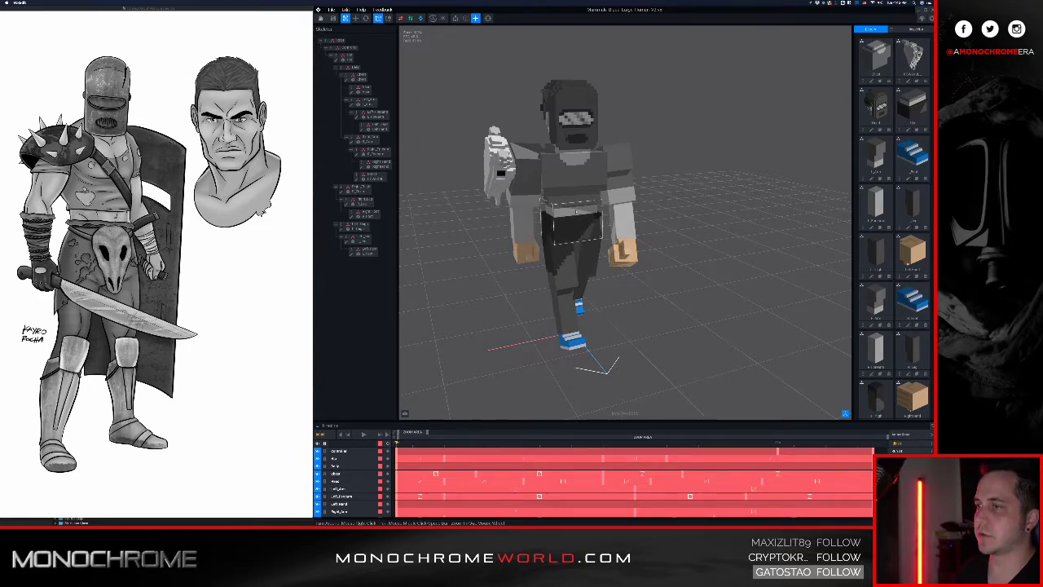
right_click_drag(579, 212, 579, 217)
scroll(577, 214, "up", 3)
scroll(577, 214, "down", 2)
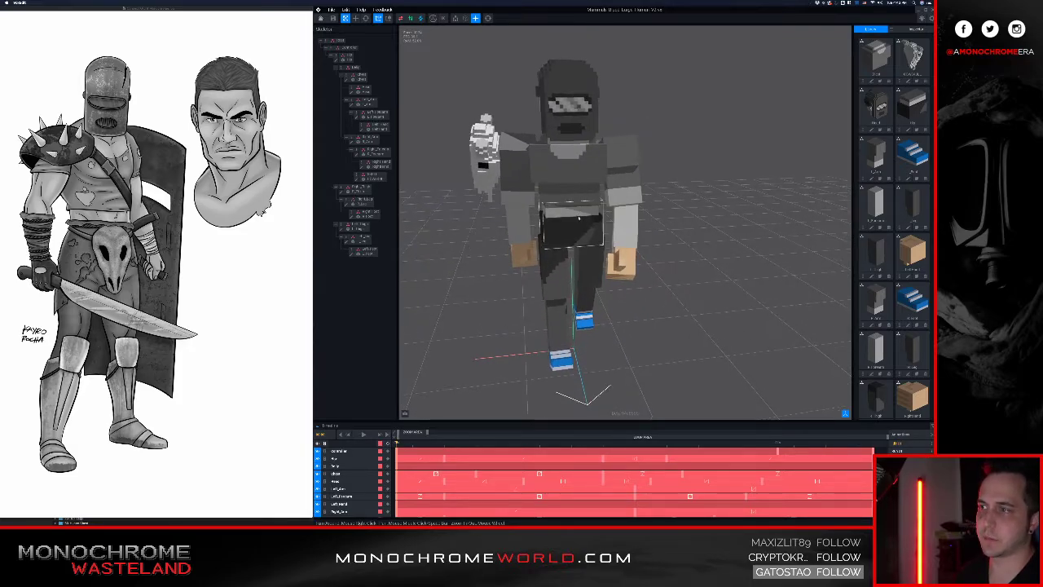
left_click(589, 192)
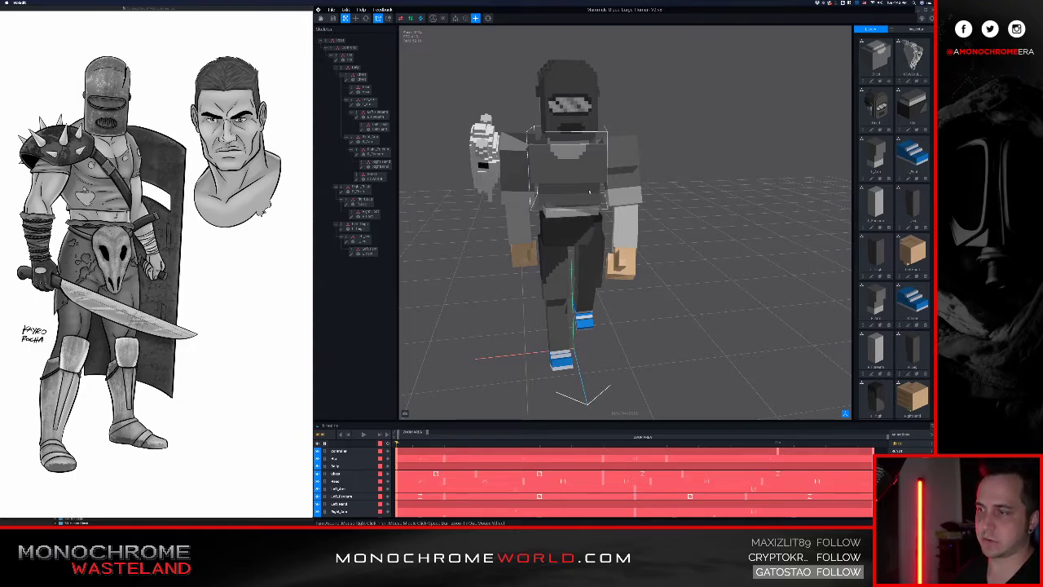
left_click(570, 213)
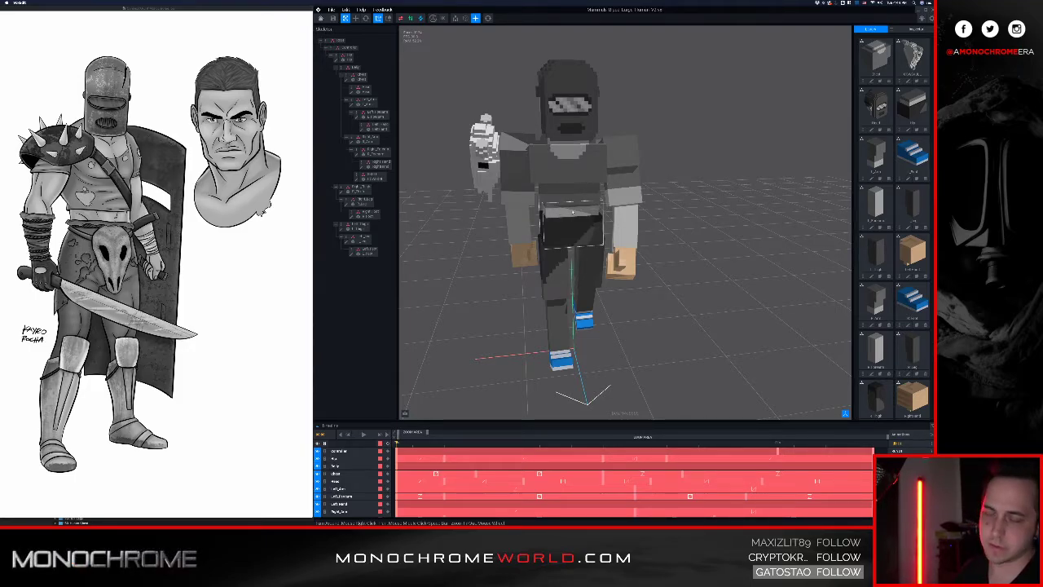
mouse_move(570, 214)
right_mouse_down()
mouse_move(589, 205)
mouse_move(559, 206)
right_mouse_up()
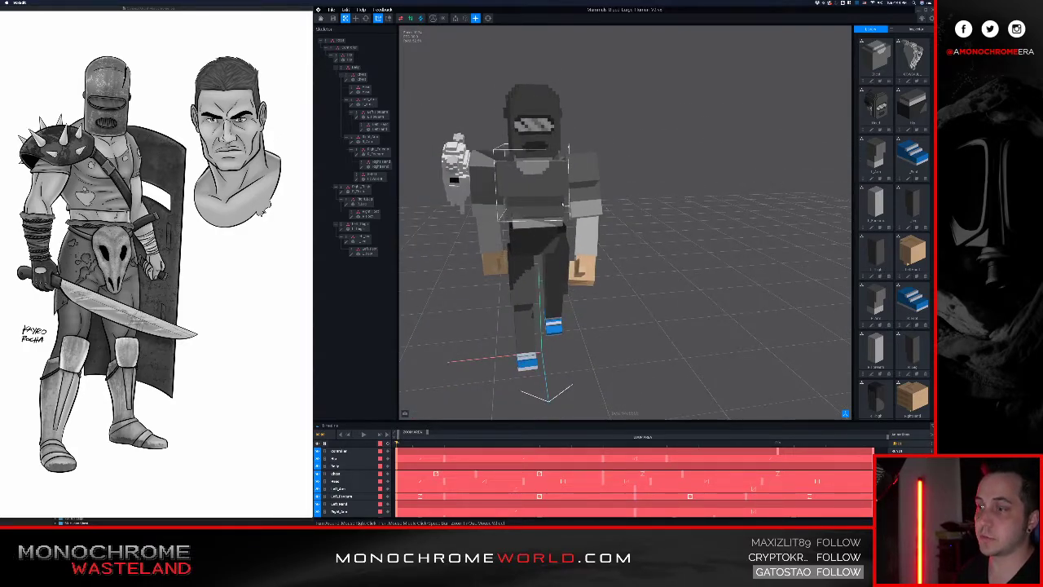
- Examine the full character from several angles and distances, comparing the mask, torso, arms and hip cloth with the reference drawing
middle_click_drag(557, 202, 568, 202)
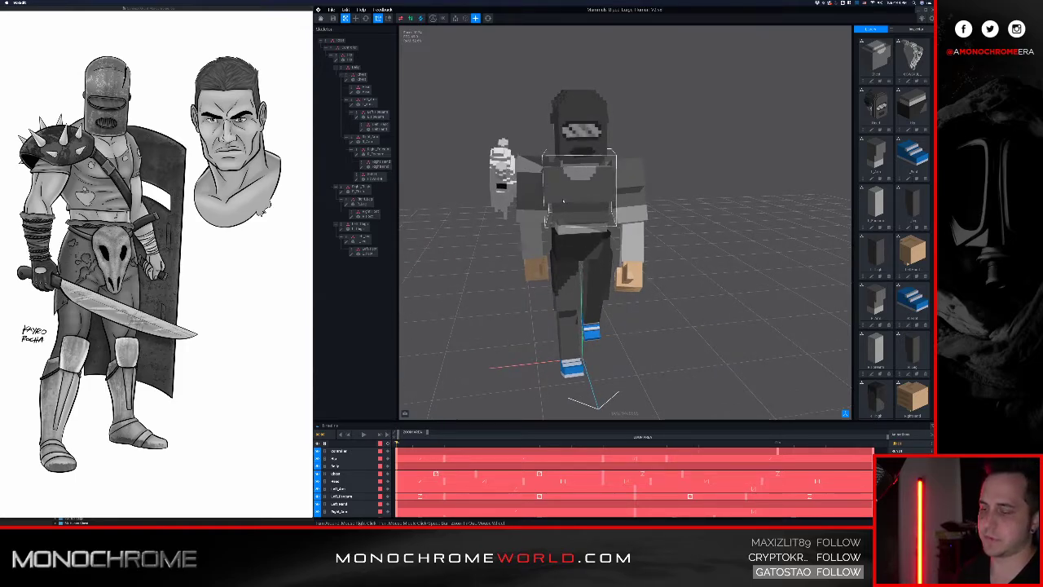
right_click_drag(563, 201, 560, 196)
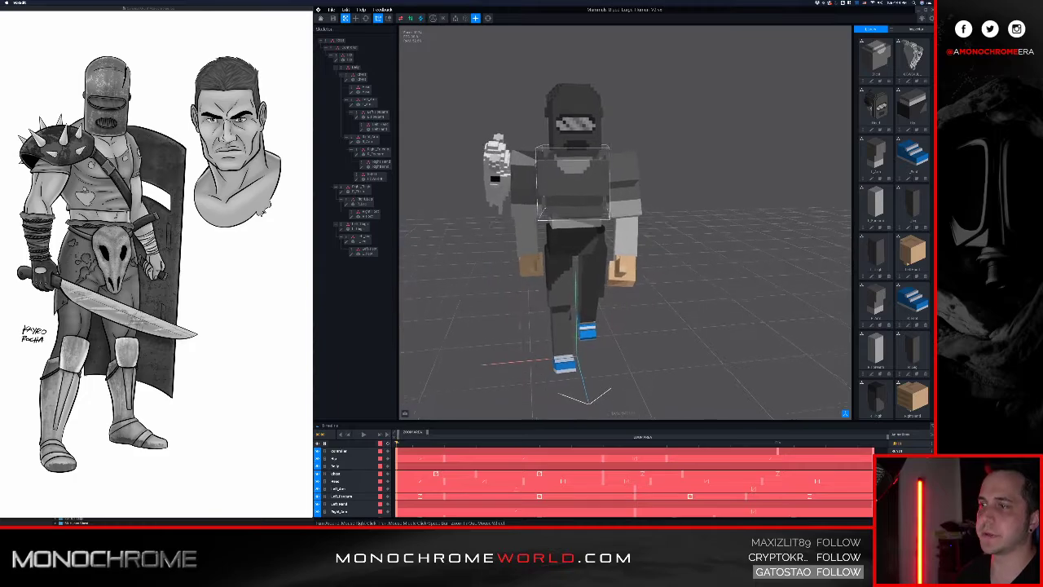
middle_click_drag(560, 196, 551, 188)
right_click_drag(551, 187, 568, 191)
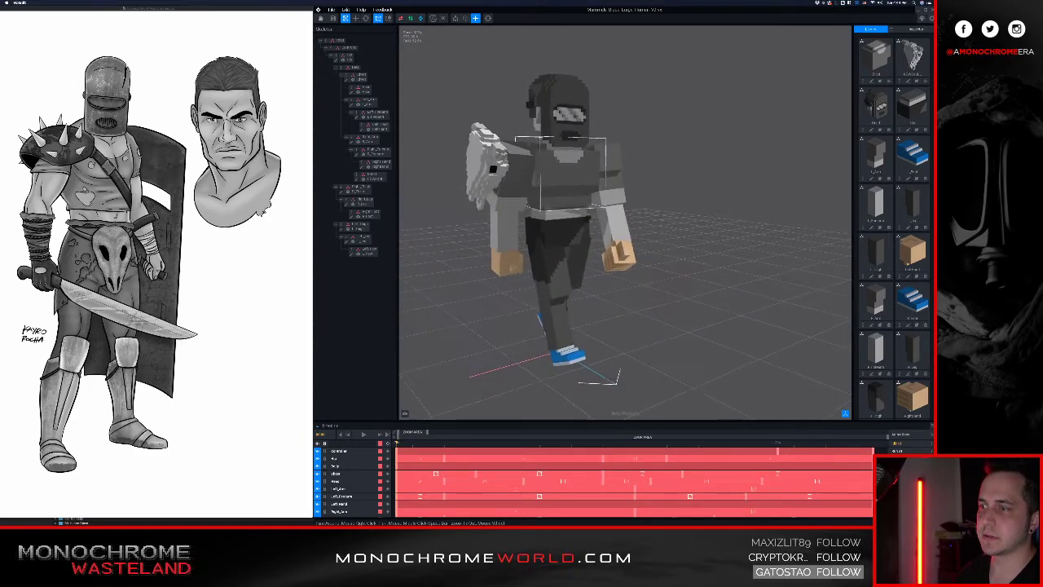
middle_click_drag(569, 198, 564, 191)
mouse_move(573, 194)
right_mouse_down()
mouse_move(531, 194)
mouse_move(554, 192)
right_mouse_up()
scroll(542, 233, "up", 2)
right_click_drag(542, 233, 548, 229)
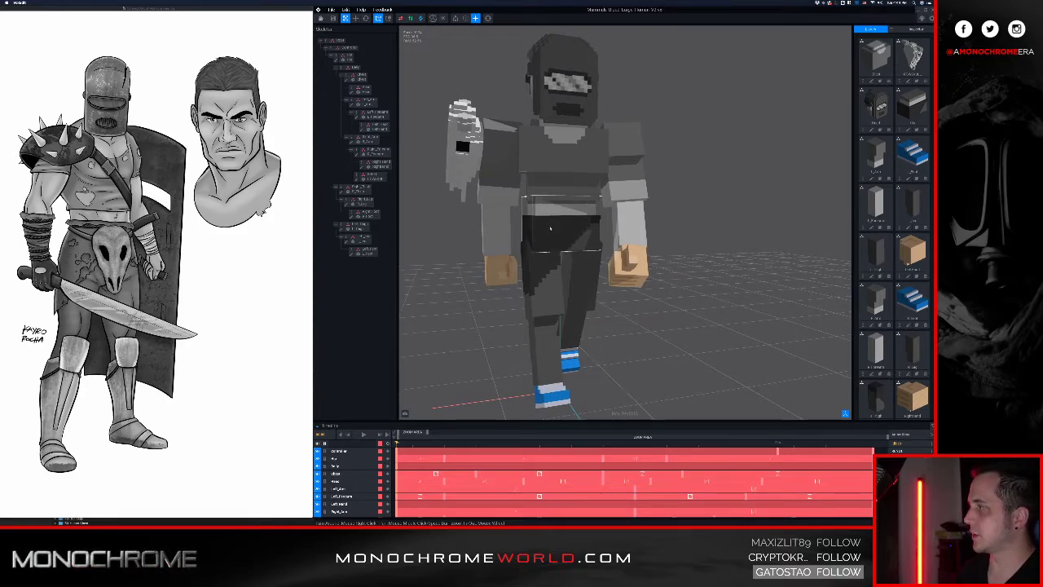
right_click_drag(549, 272, 521, 263)
scroll(517, 257, "down", 3)
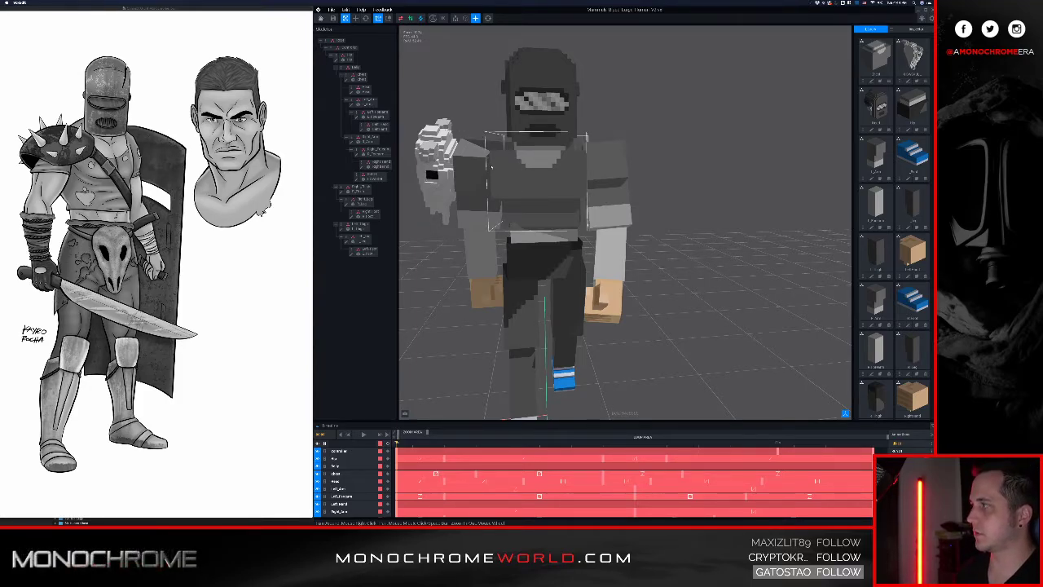
scroll(489, 171, "up", 2)
scroll(494, 183, "down", 4)
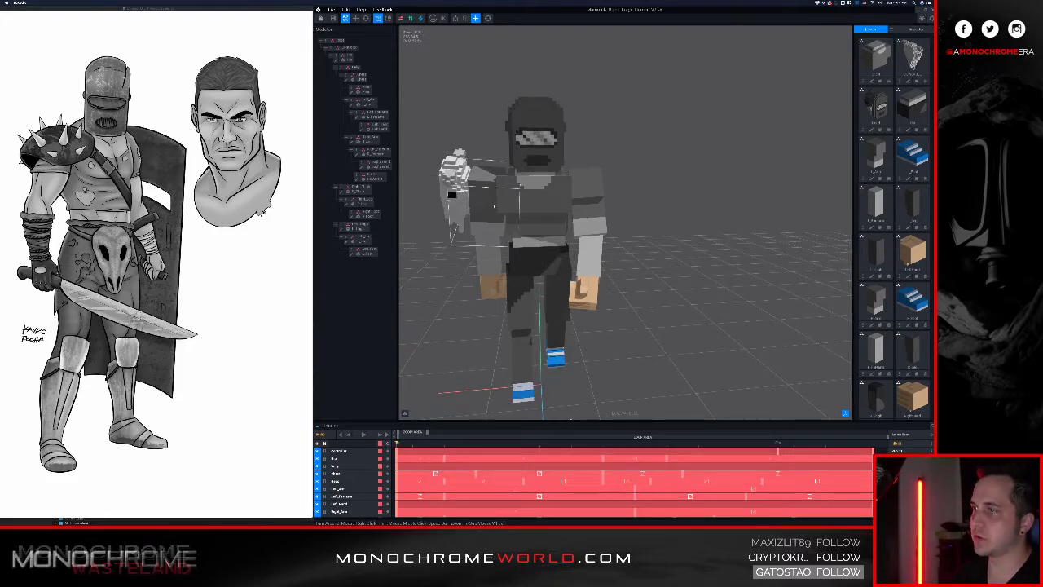
scroll(480, 228, "up", 1)
middle_click_drag(494, 205, 503, 204)
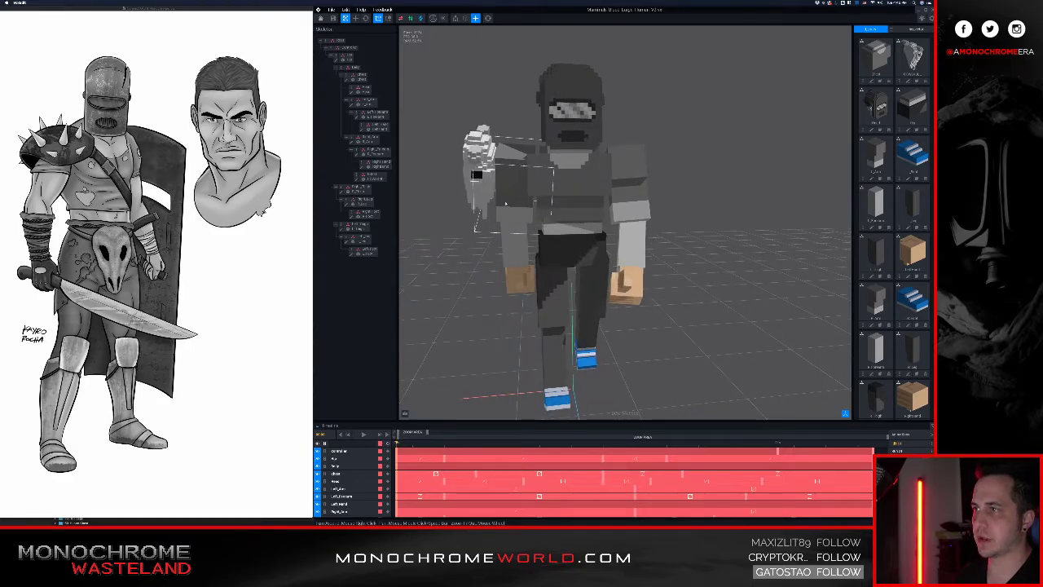
right_click_drag(508, 203, 562, 264)
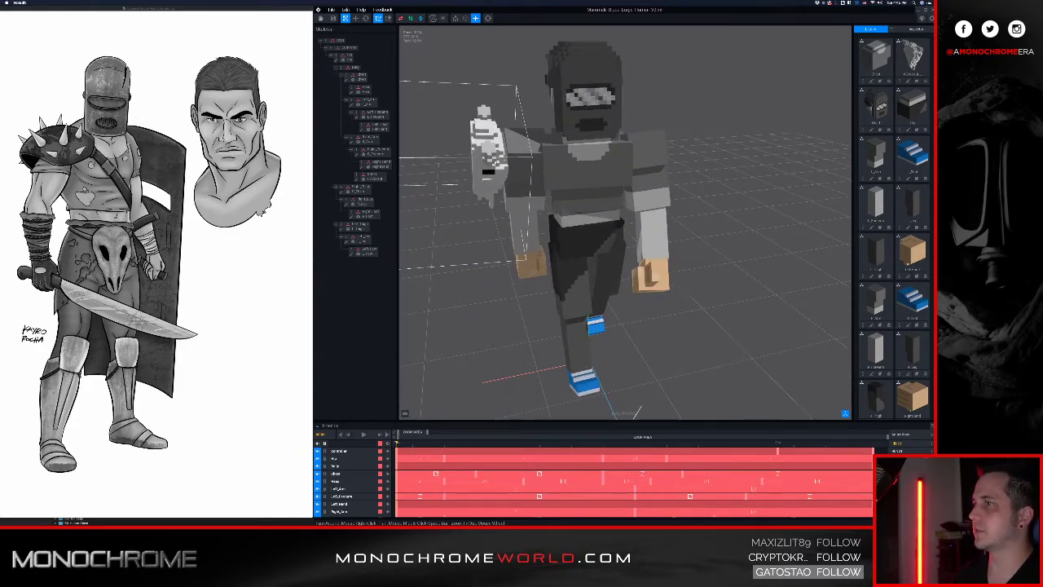
- Open the right upper arm model to check its colour and shape, save its changes and return to the full character
right_click_drag(505, 159, 507, 160)
left_click(509, 162)
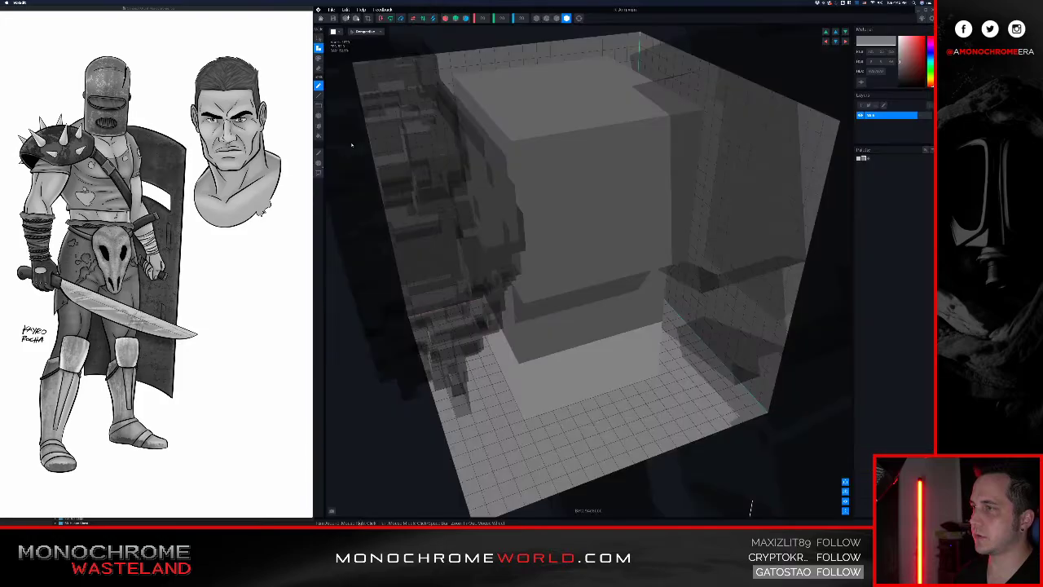
double_click(476, 172)
right_click_drag(548, 179, 585, 188)
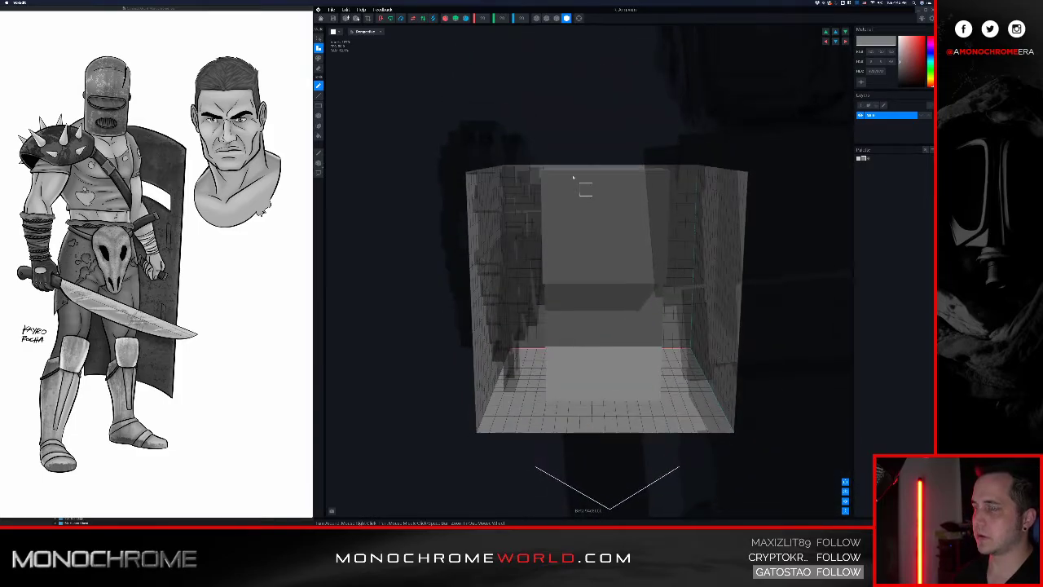
left_click(321, 18)
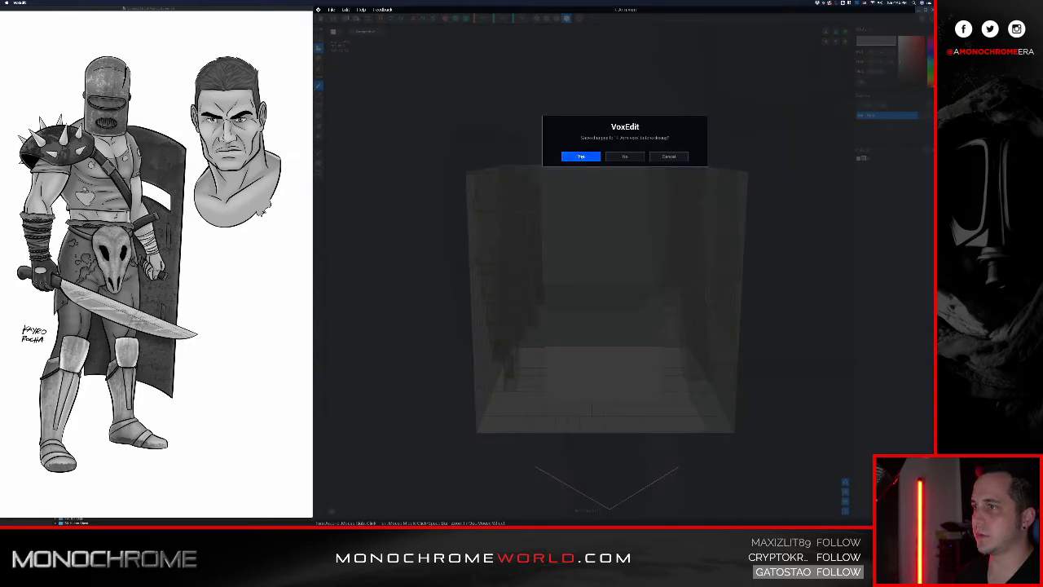
left_click(581, 157)
- Open the right hand model and change its main skin colour to light grey
right_click_drag(580, 156, 562, 163)
scroll(556, 200, "up", 5)
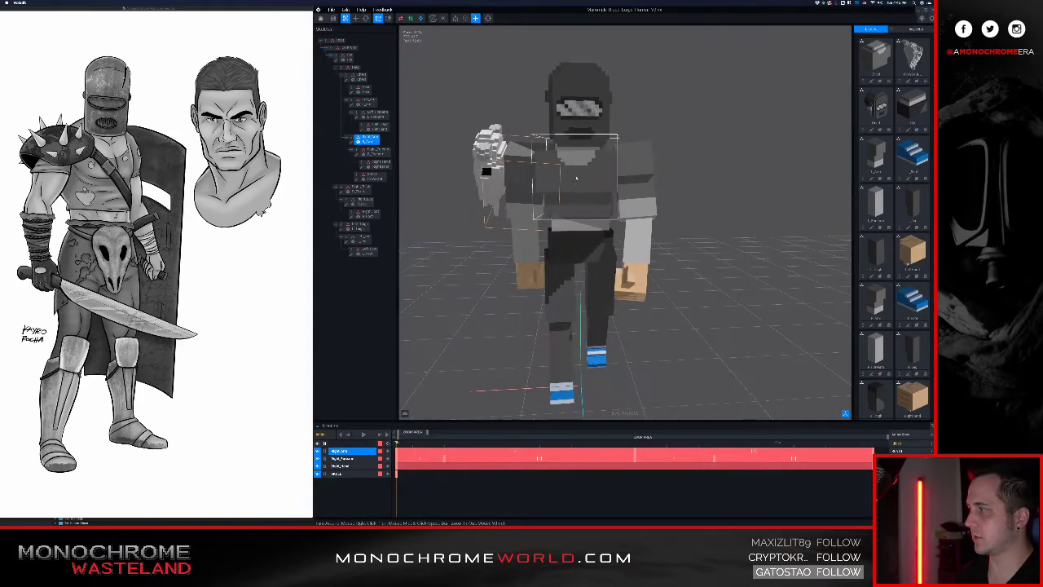
left_click_drag(557, 199, 529, 279)
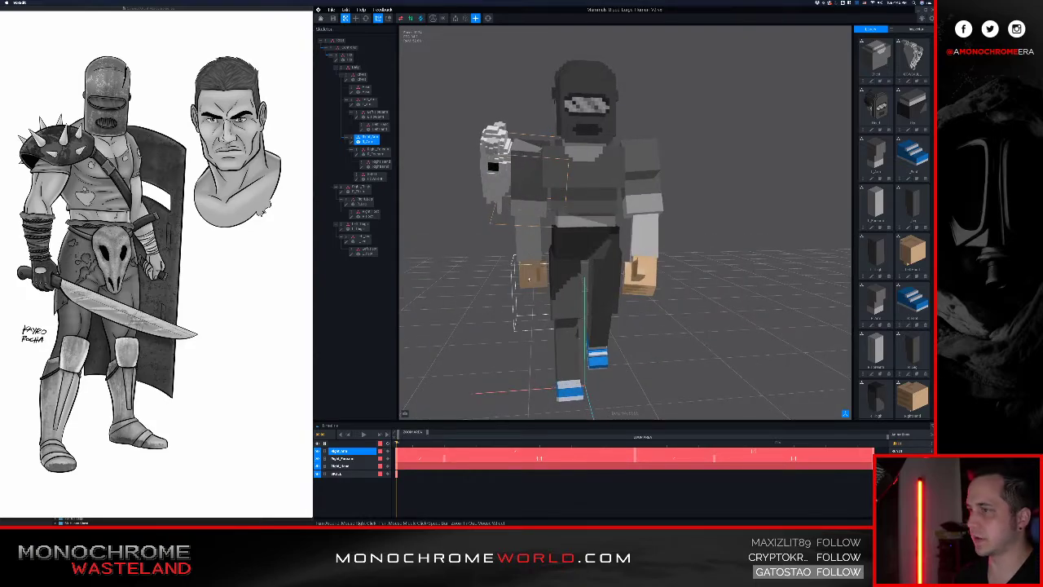
left_click(378, 163)
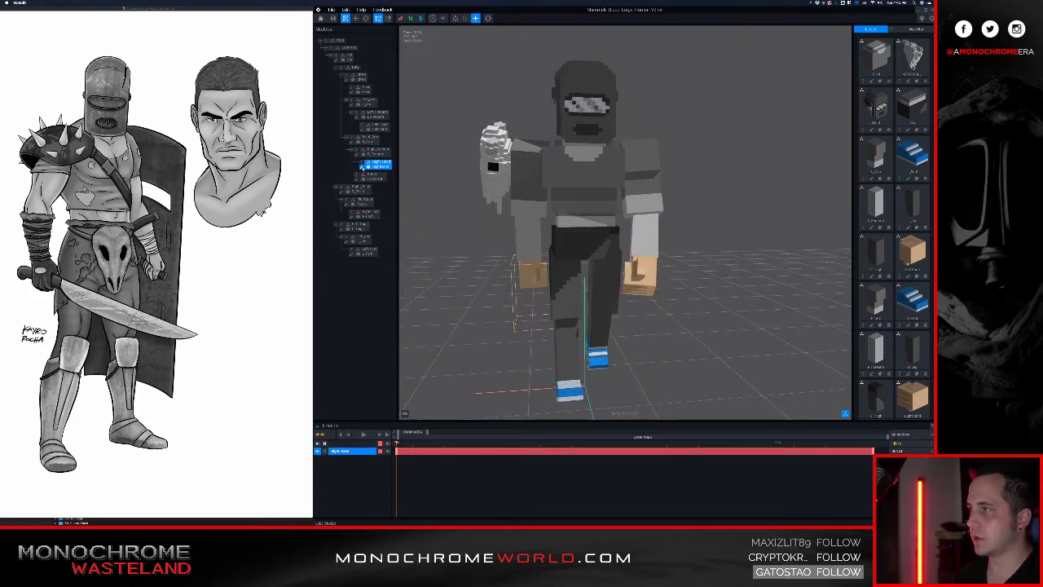
key("ctrl+Tab")
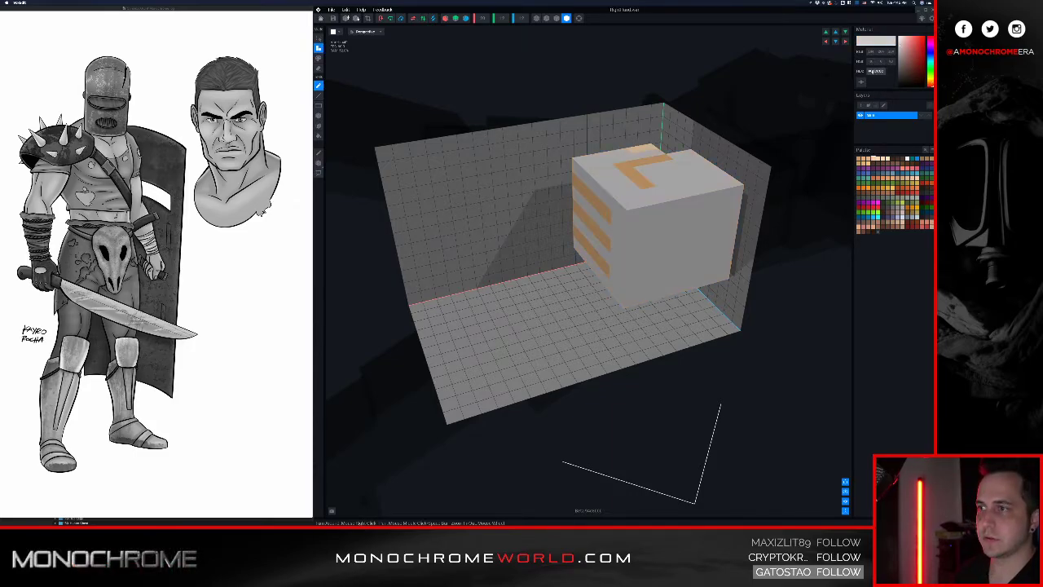
right_click_drag(707, 200, 677, 195)
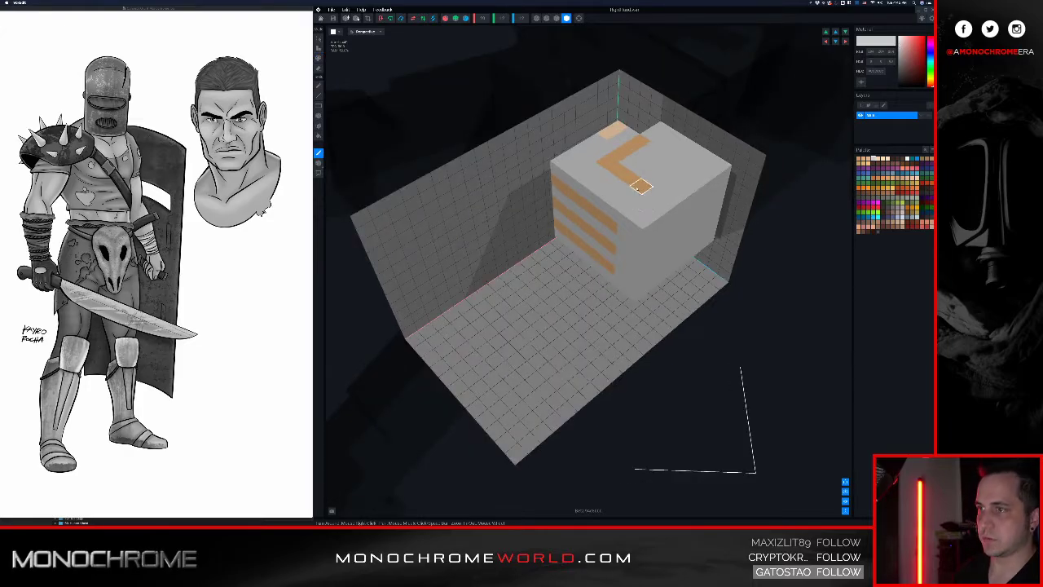
- Recolour the right hand's orange finger lines darker grey and its remaining skin-toned patch light grey, and save the model
left_click(640, 187, "alt")
left_click_drag(909, 43, 895, 51)
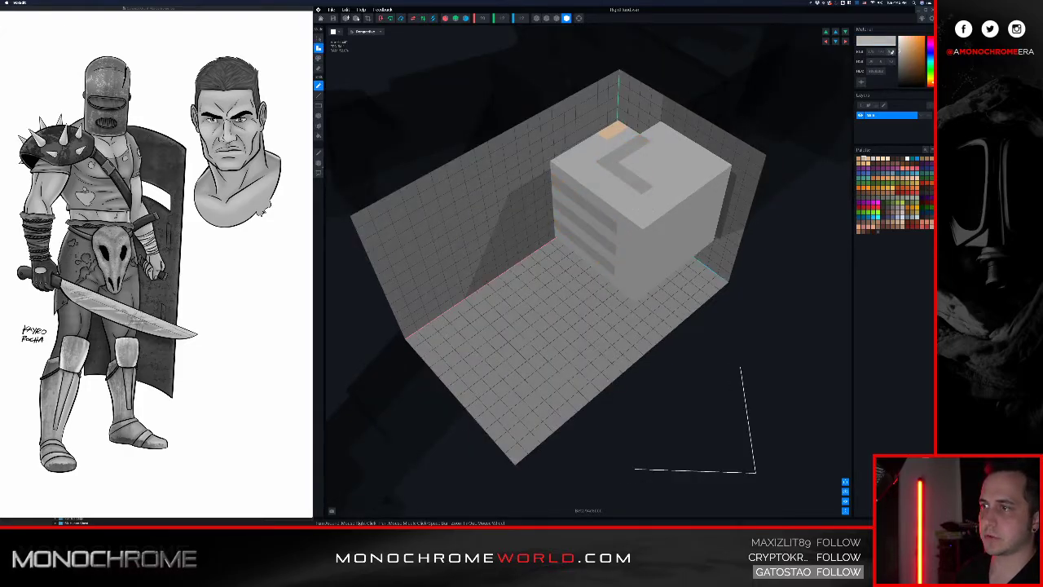
left_click(612, 132, "alt")
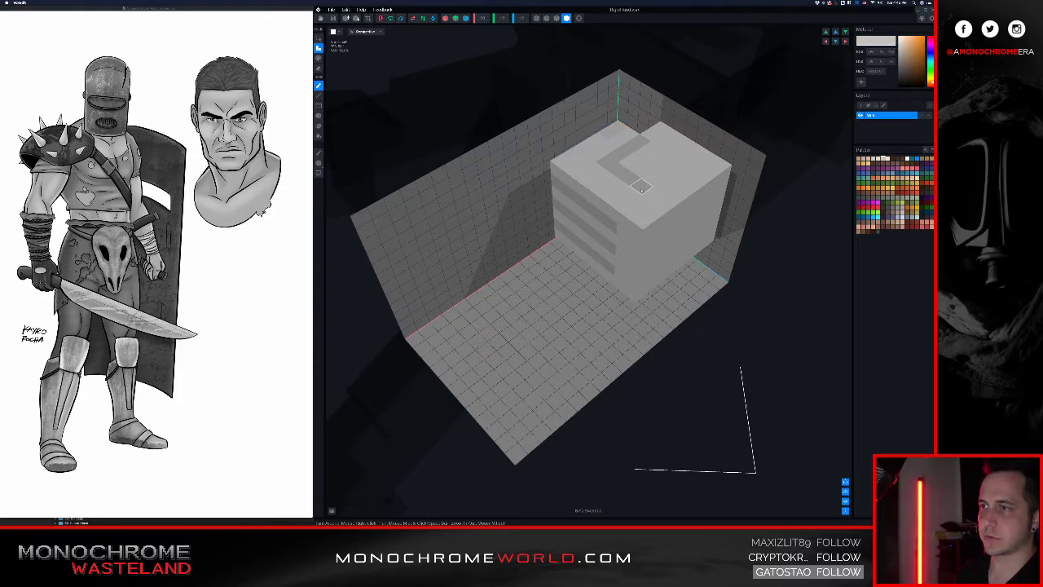
middle_click_drag(642, 186, 414, 87)
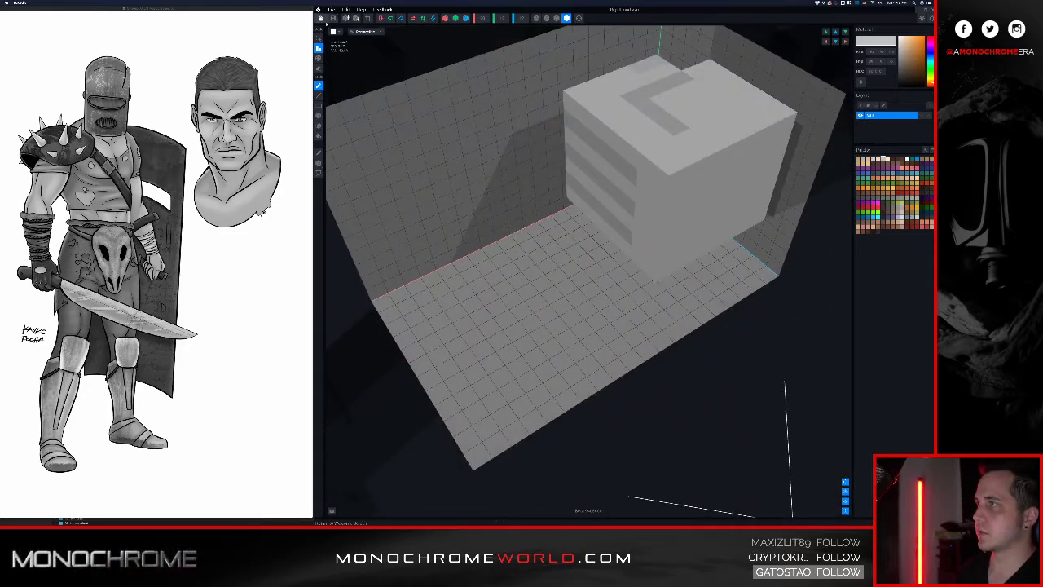
left_click(321, 18)
left_click(581, 157)
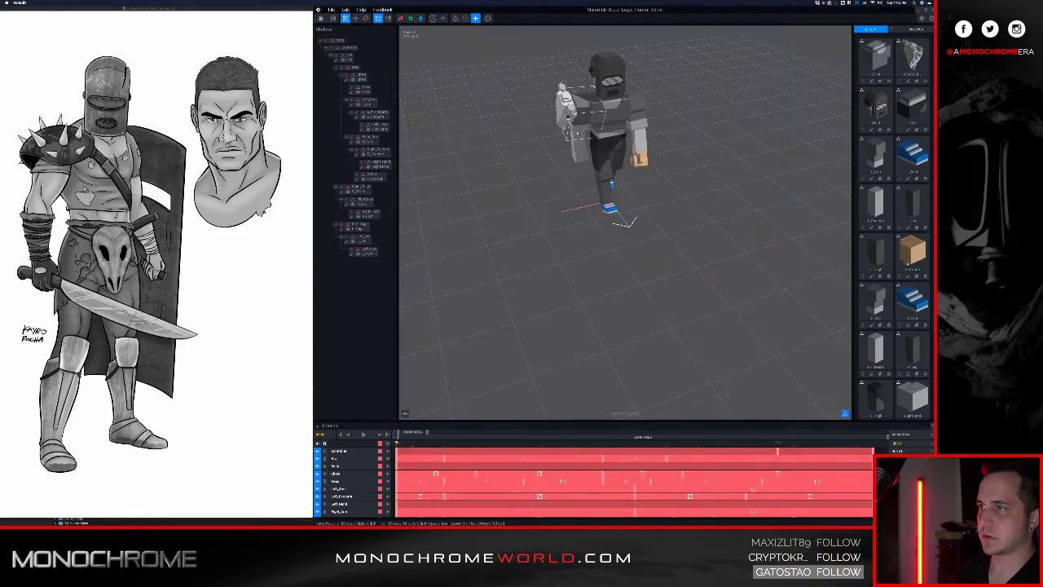
- Open the left hand model and replace its main skin colour with the light grey copied from the right hand
scroll(588, 140, "up", 5)
mouse_move(588, 140)
middle_mouse_down()
mouse_move(578, 135)
mouse_move(580, 152)
middle_mouse_up()
middle_click_drag(440, 75, 499, 136)
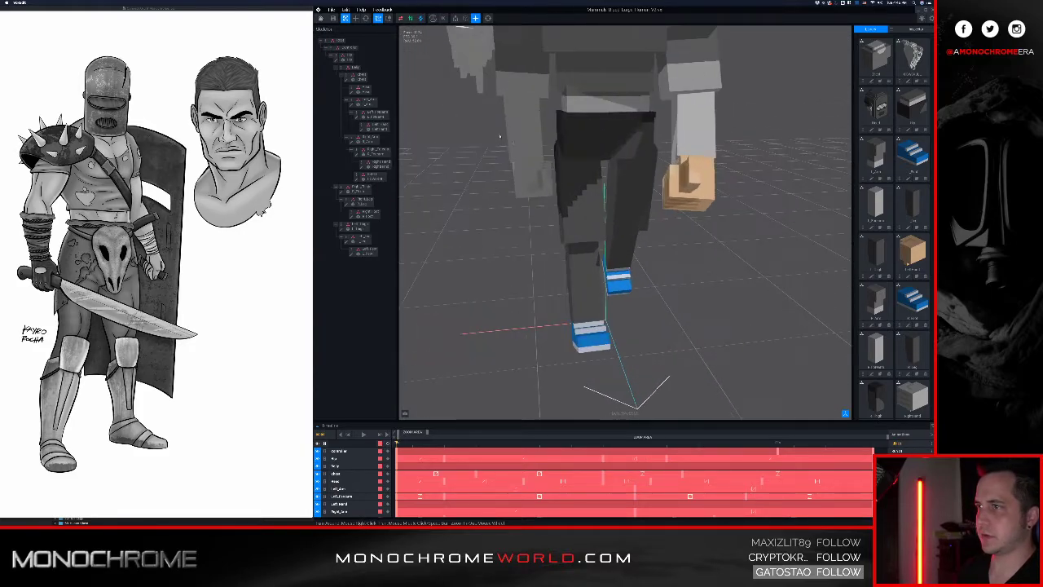
left_click(367, 128)
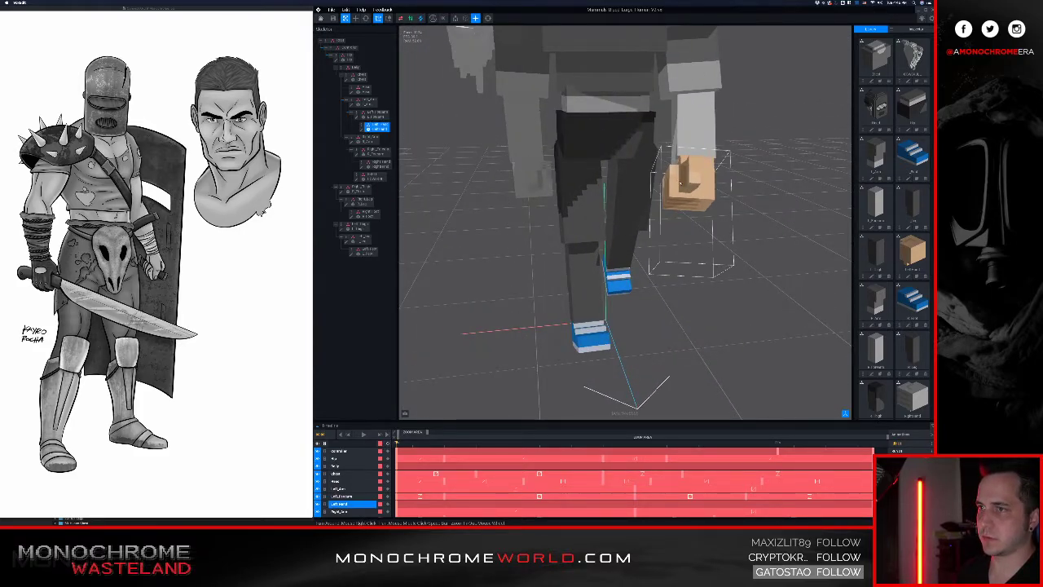
double_click(364, 129)
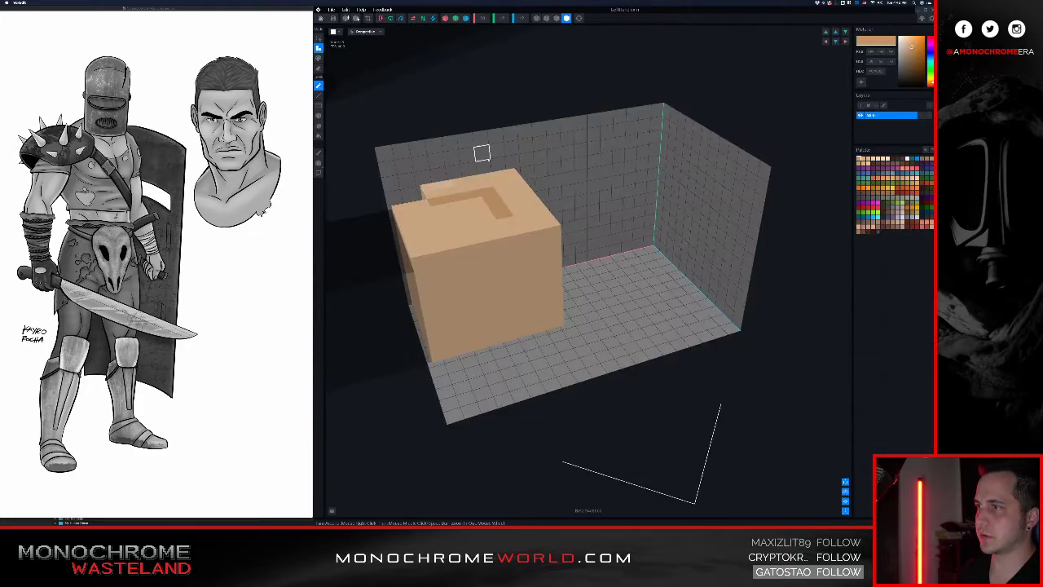
left_click(502, 254, "alt")
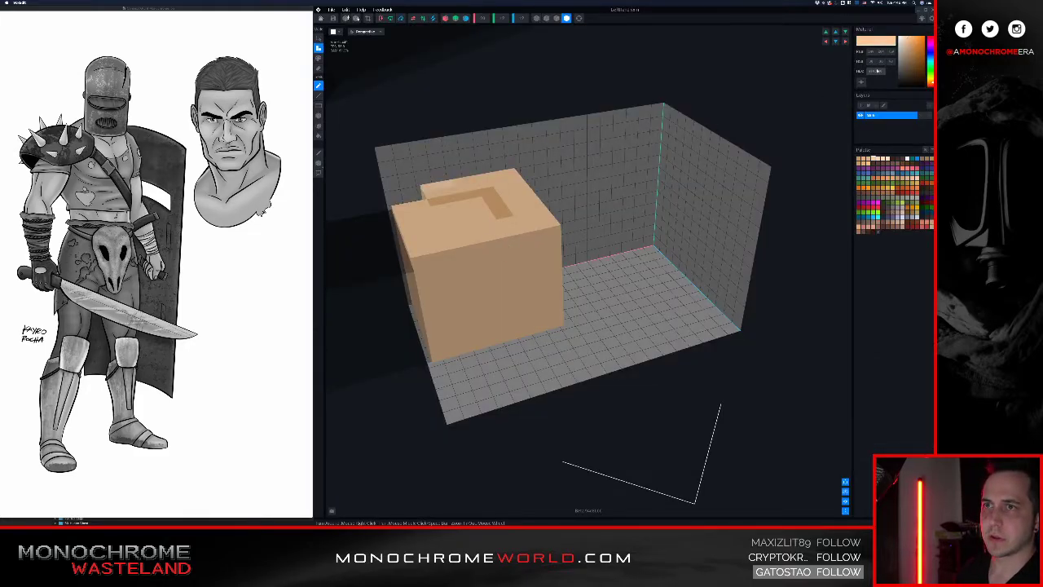
key("super+v")
key("Return")
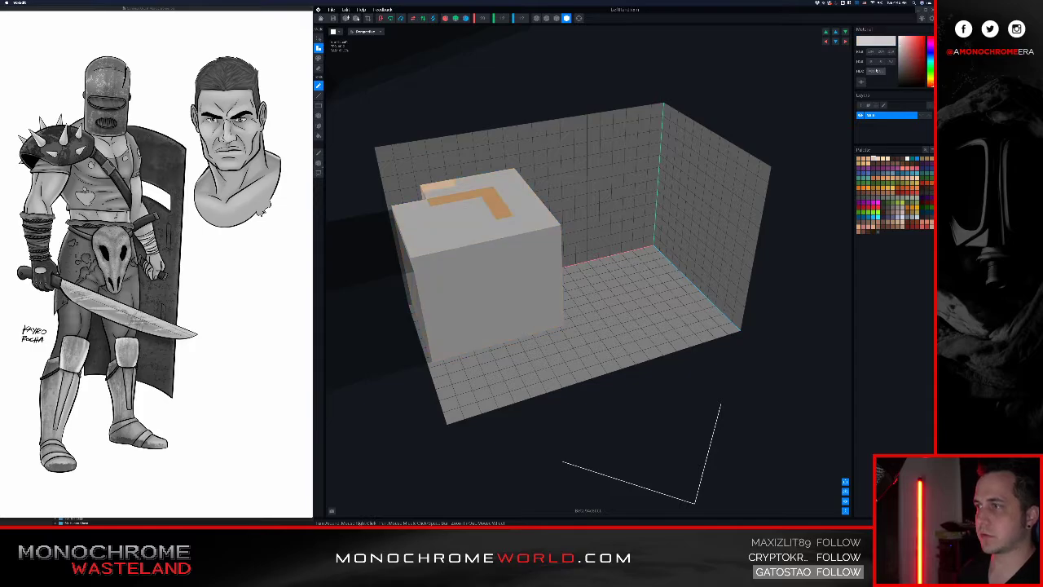
- Recolour the left hand's orange finger lines darker grey and its remaining skin-toned patch light grey, and save the model
left_click(504, 208, "alt")
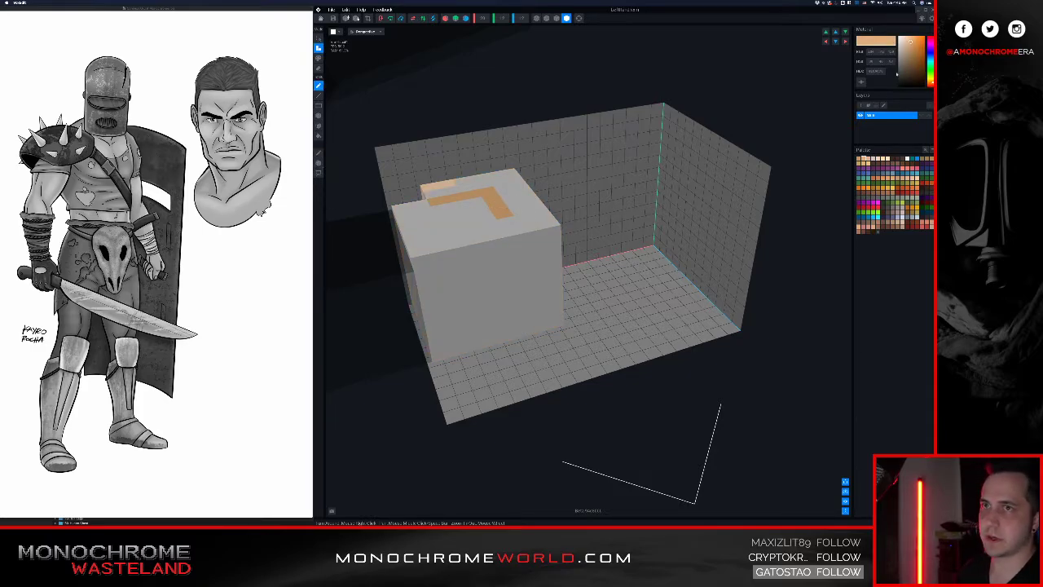
left_click(895, 51)
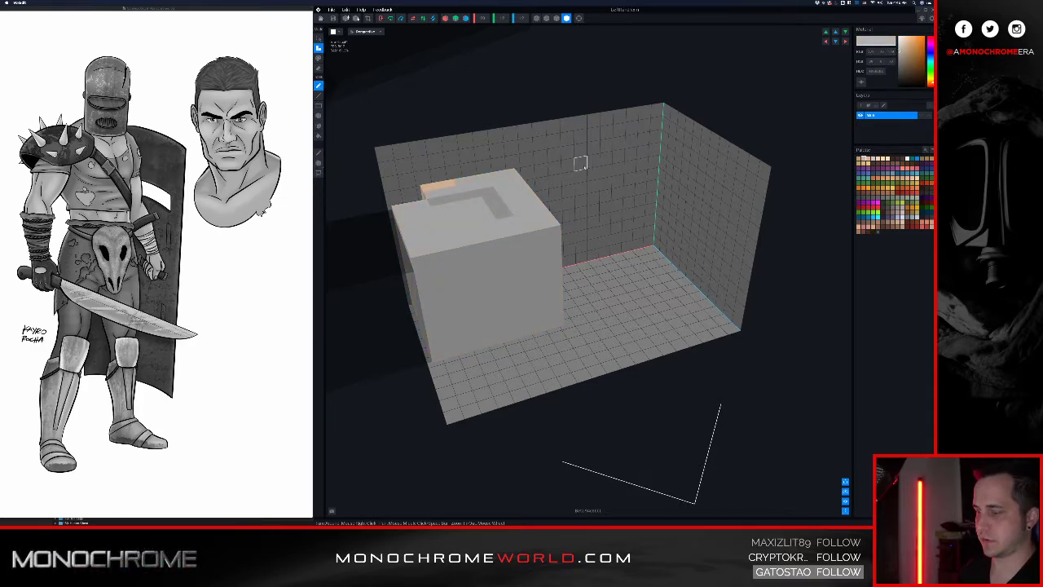
key("alt")
left_click(452, 187, "alt")
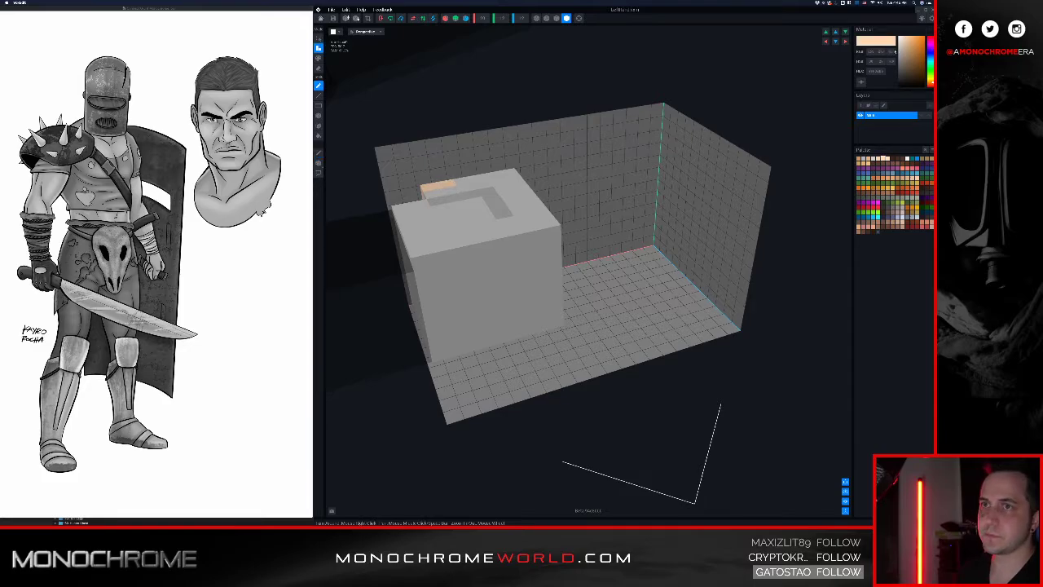
left_click_drag(902, 40, 894, 46)
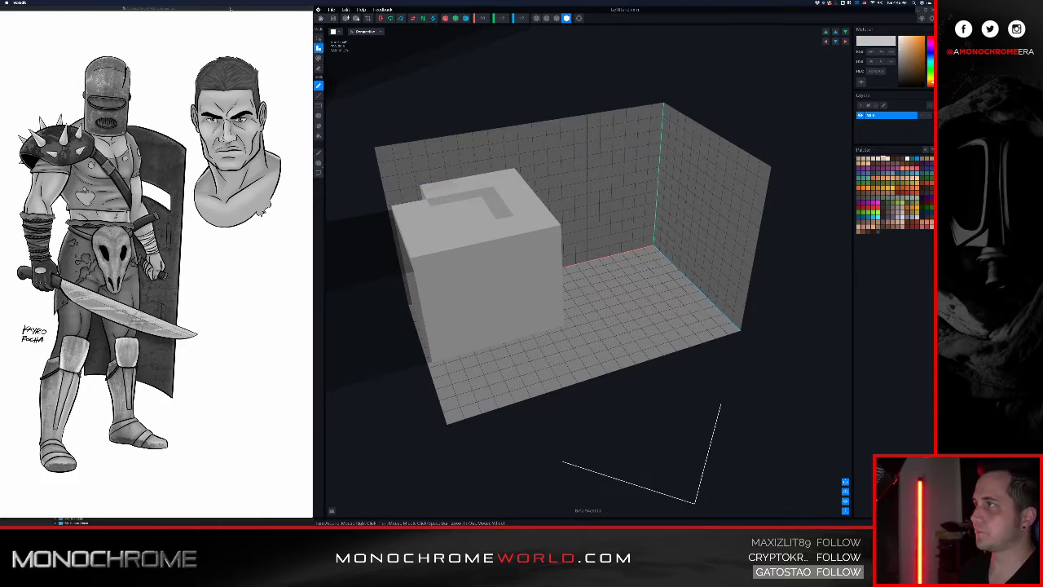
left_click(321, 18)
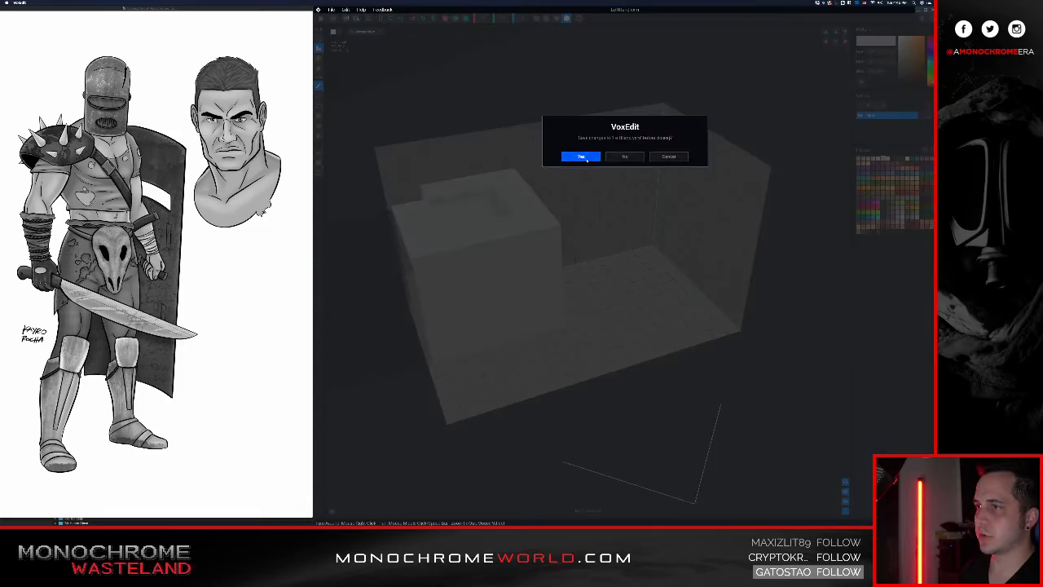
left_click(586, 157)
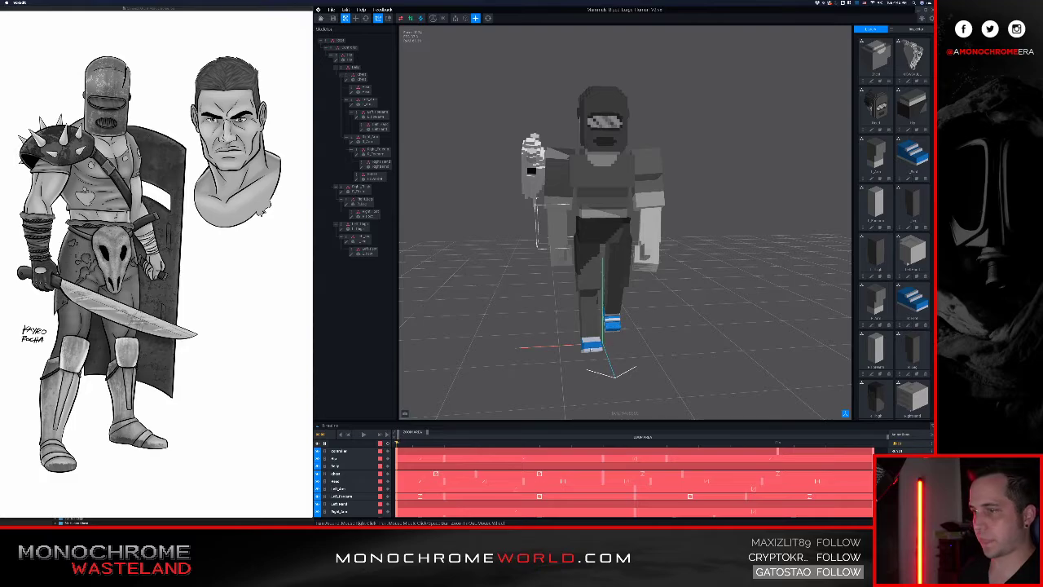
- Open the right foot model and change its blue shoe colour to a neutral medium grey
left_click(367, 214)
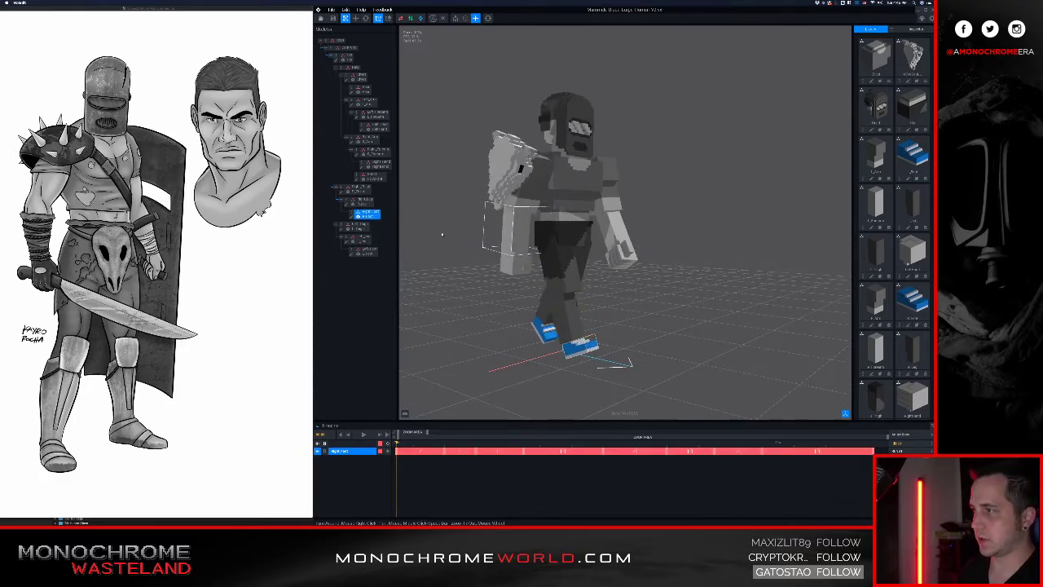
left_click(648, 377)
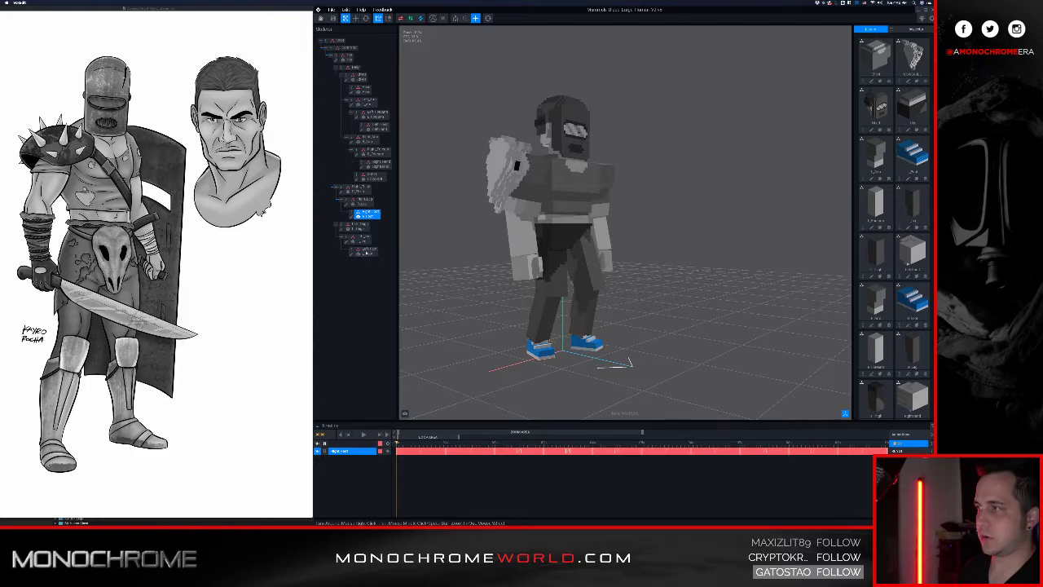
double_click(353, 219)
scroll(426, 238, "down", 3)
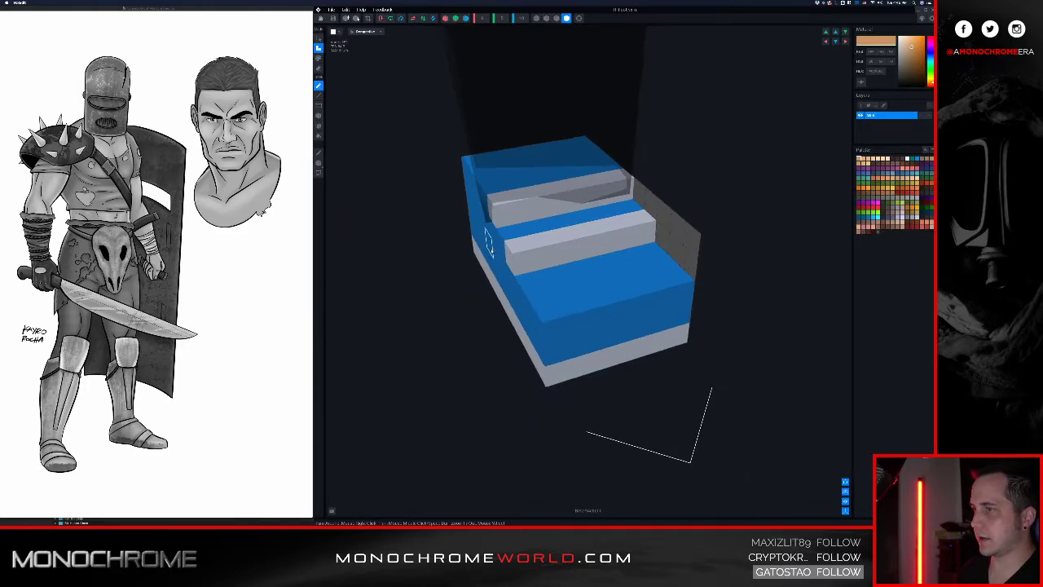
middle_click_drag(551, 259, 559, 280)
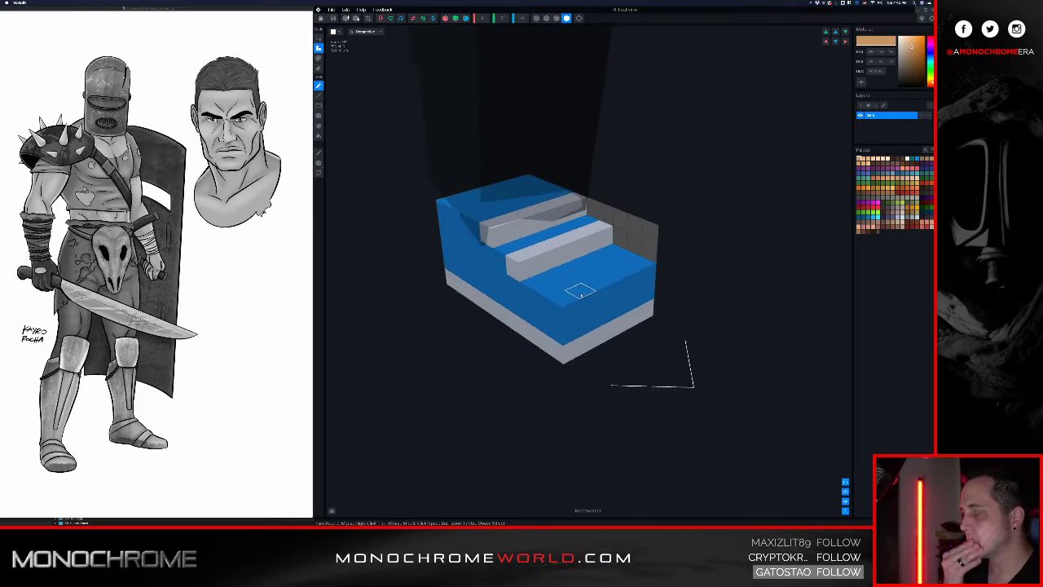
left_click(618, 324, "alt")
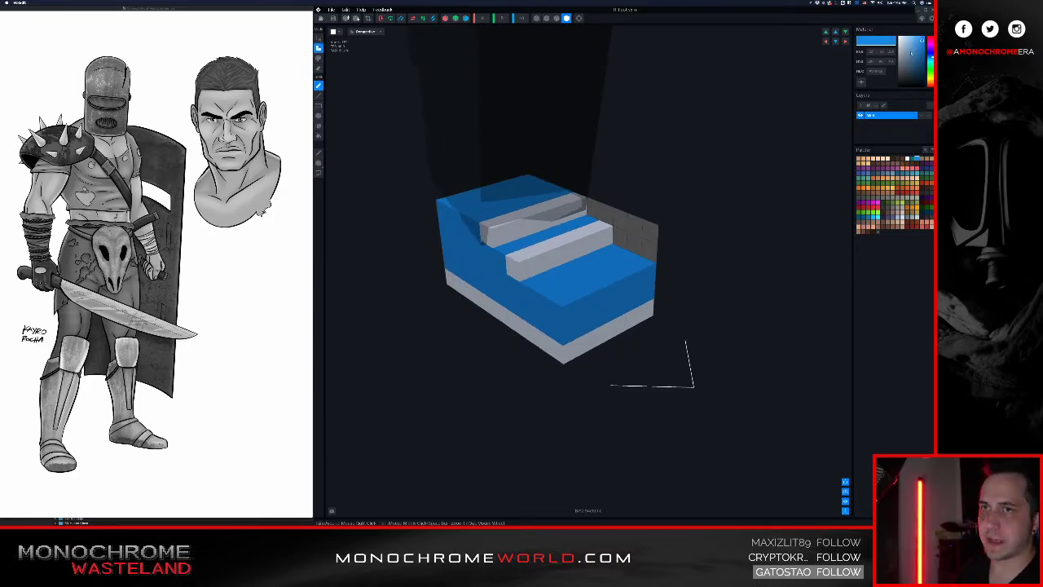
left_click_drag(911, 53, 890, 61)
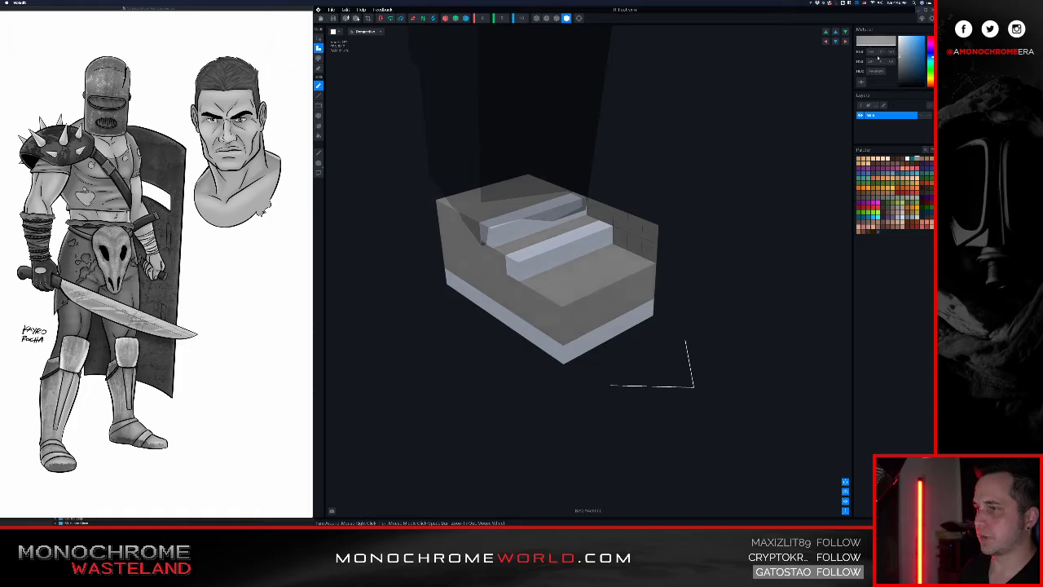
- Recolour the right foot's near-white straps and sole a darker neutral grey, and save the model
left_click(648, 290, "alt")
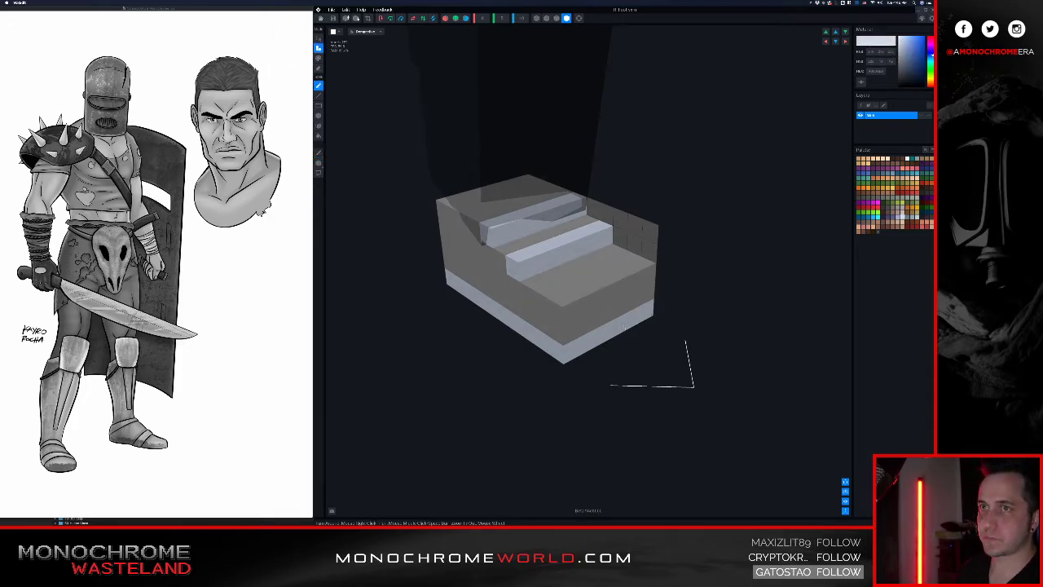
left_click_drag(902, 49, 881, 61)
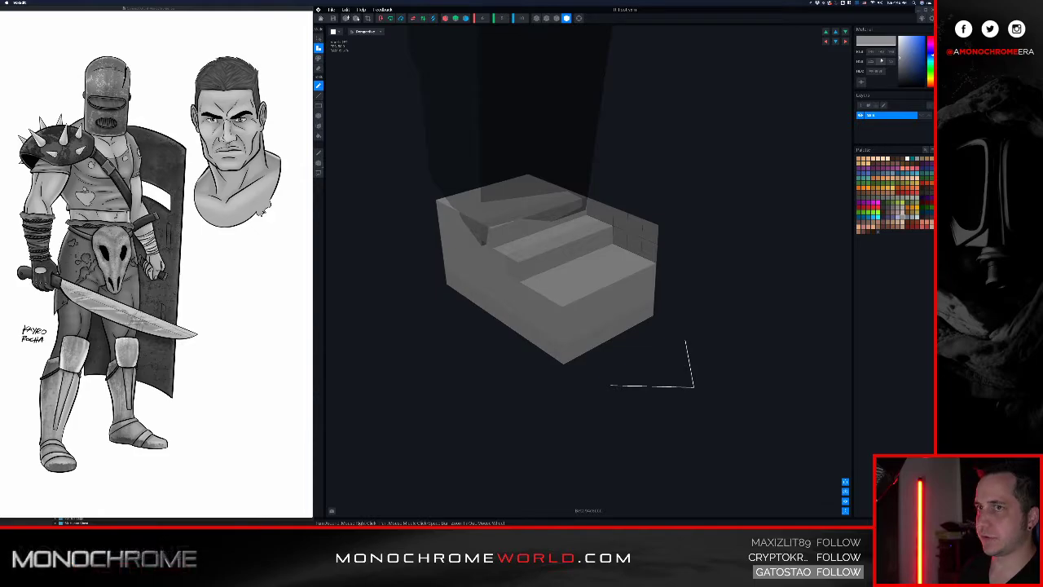
left_click(325, 18)
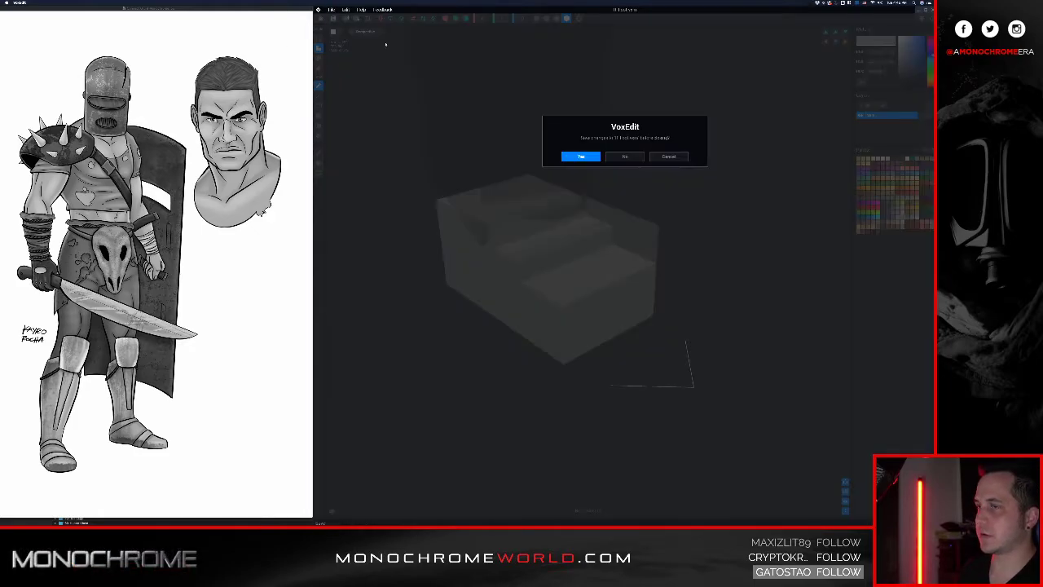
left_click(575, 154)
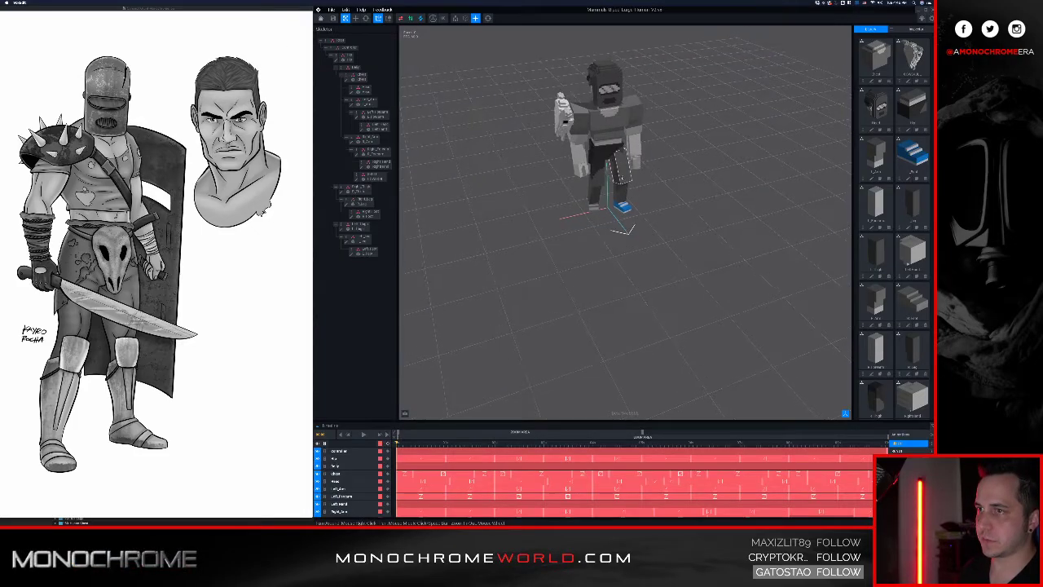
- Replace the blue left foot on the skeleton with the recoloured grey foot model from the library
scroll(627, 173, "up", 5)
right_click_drag(628, 174, 611, 188)
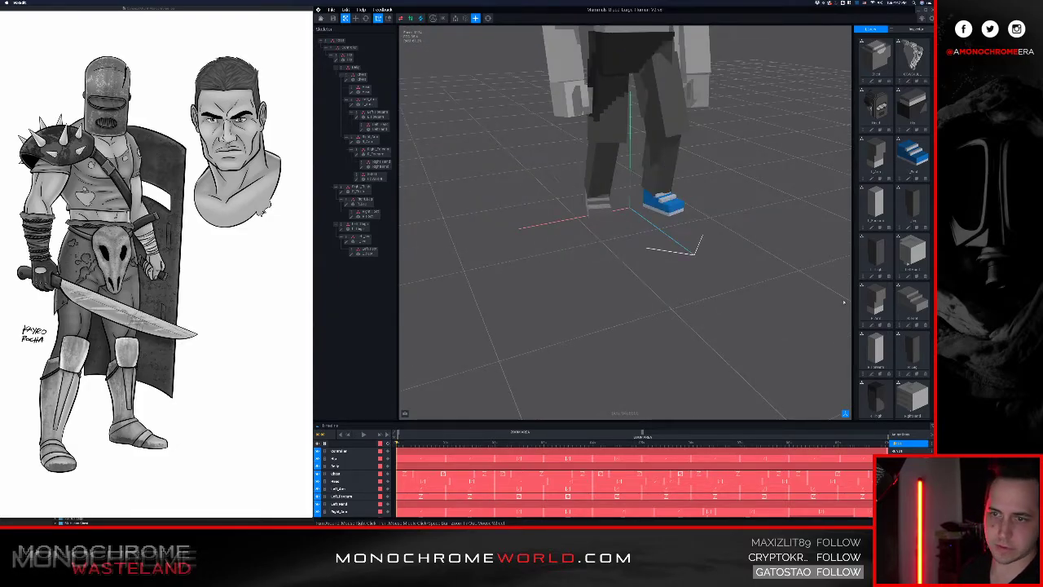
scroll(901, 320, "down", 1)
scroll(901, 318, "up", 1)
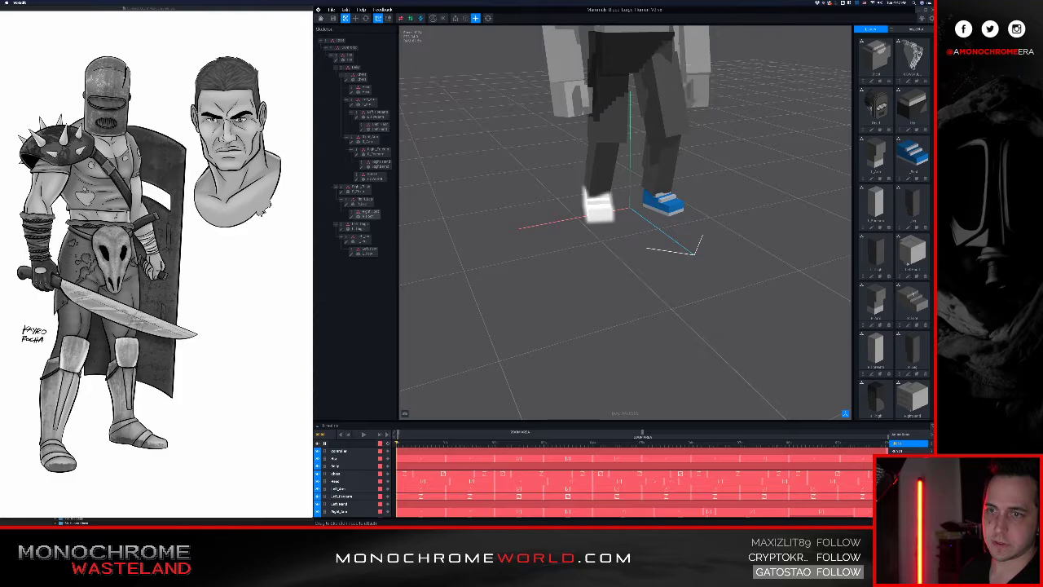
left_click_drag(912, 300, 370, 252)
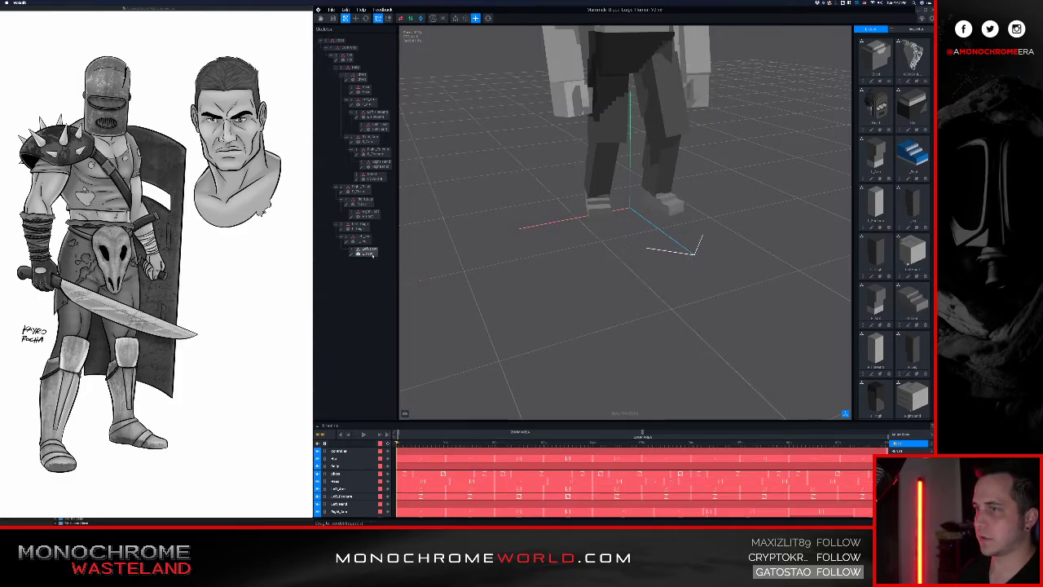
- Open the right hand model for editing and reduce its palette to the colours used in the model
scroll(685, 210, "down", 3)
right_click_drag(685, 210, 623, 174)
scroll(652, 196, "down", 3)
middle_click_drag(617, 181, 611, 250)
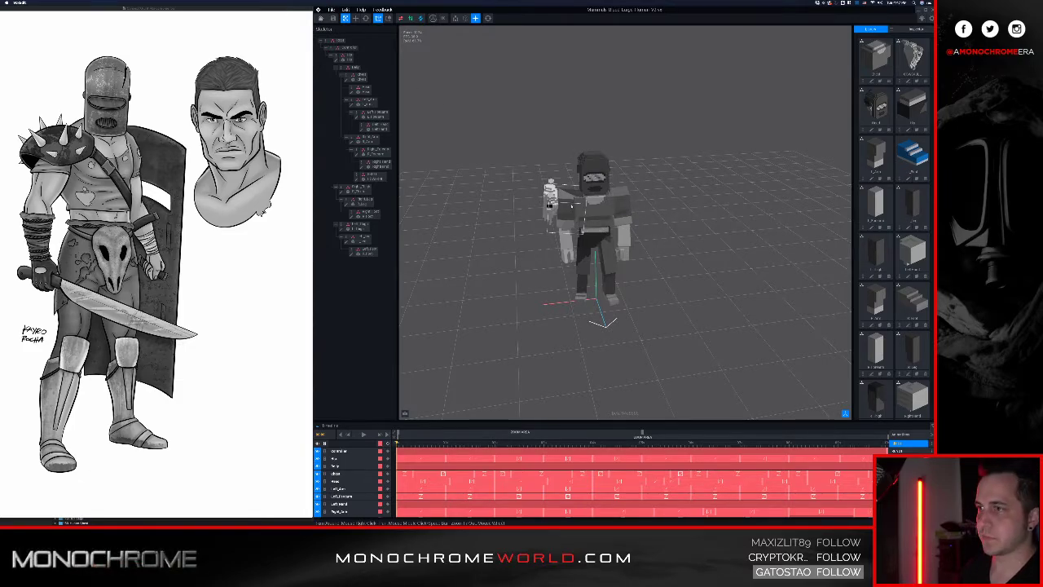
scroll(624, 220, "up", 5)
scroll(563, 163, "down", 4)
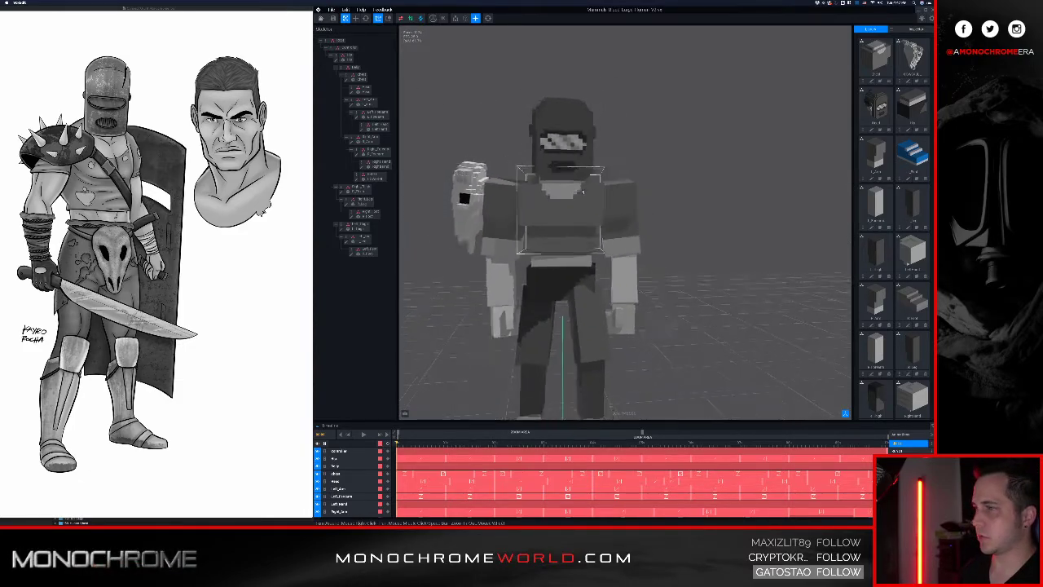
middle_click_drag(568, 214, 607, 174)
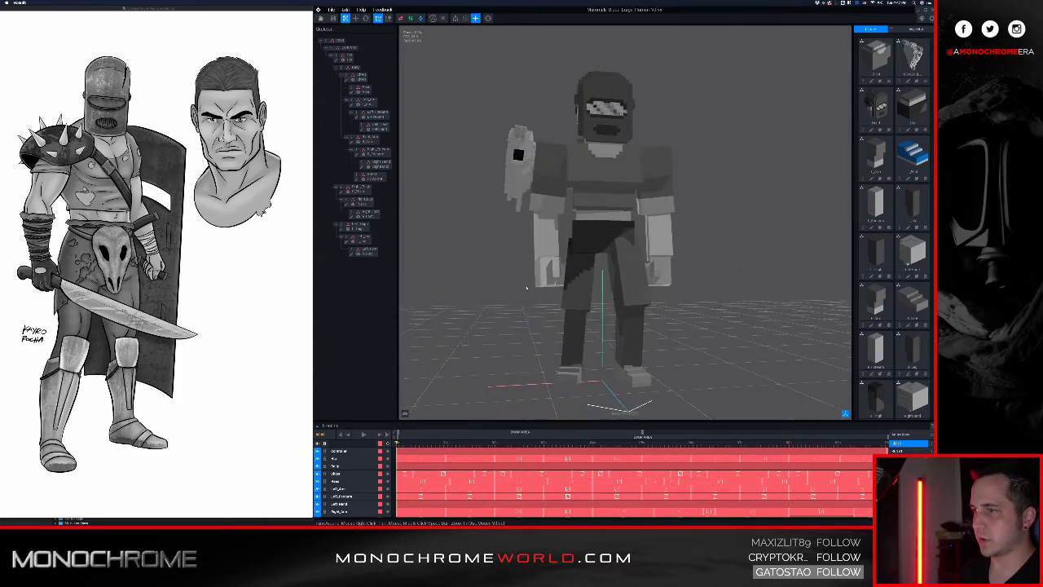
left_click(550, 277)
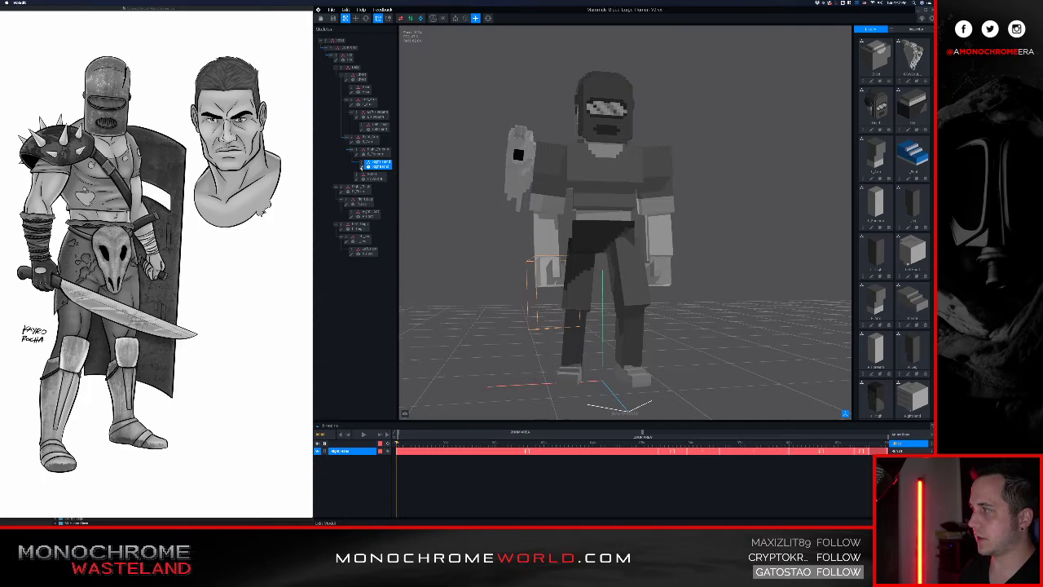
left_click(361, 167)
middle_click_drag(616, 226, 566, 216)
right_click_drag(566, 217, 628, 231)
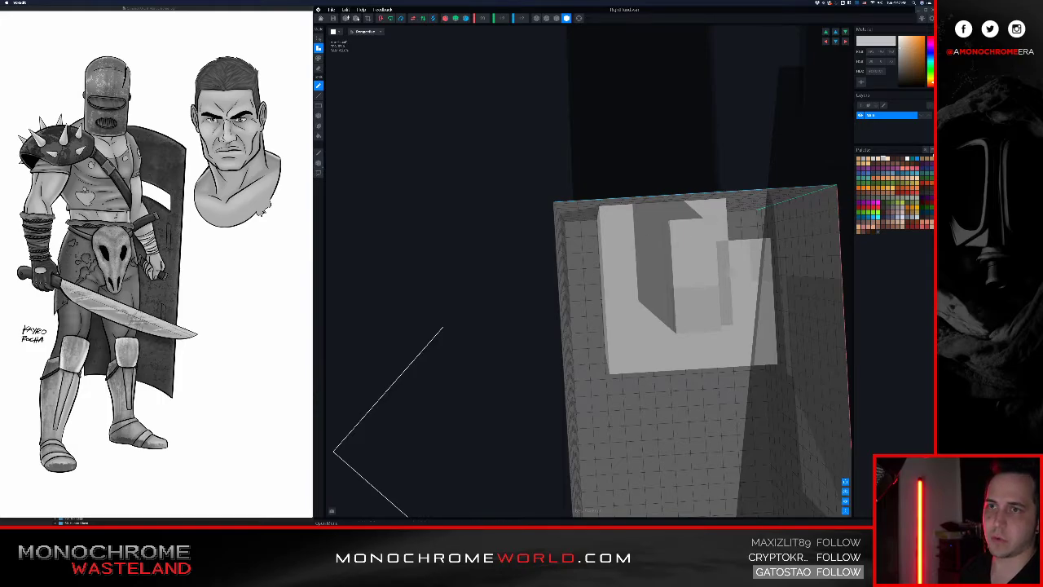
left_click(931, 150)
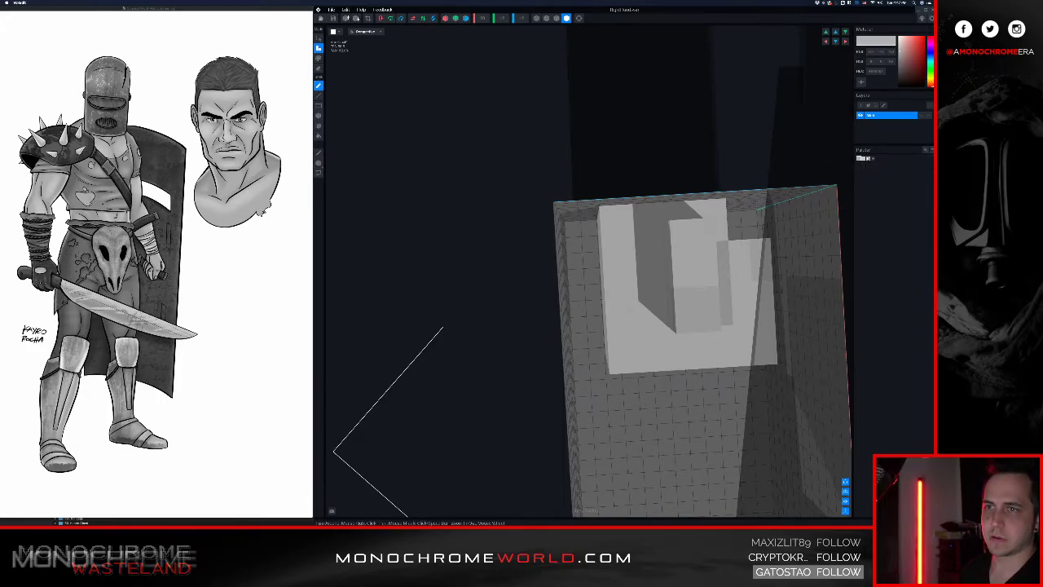
- Set a very dark grey paint colour and paint two adjoining edges of the back of the right hand
left_click_drag(902, 66, 898, 75)
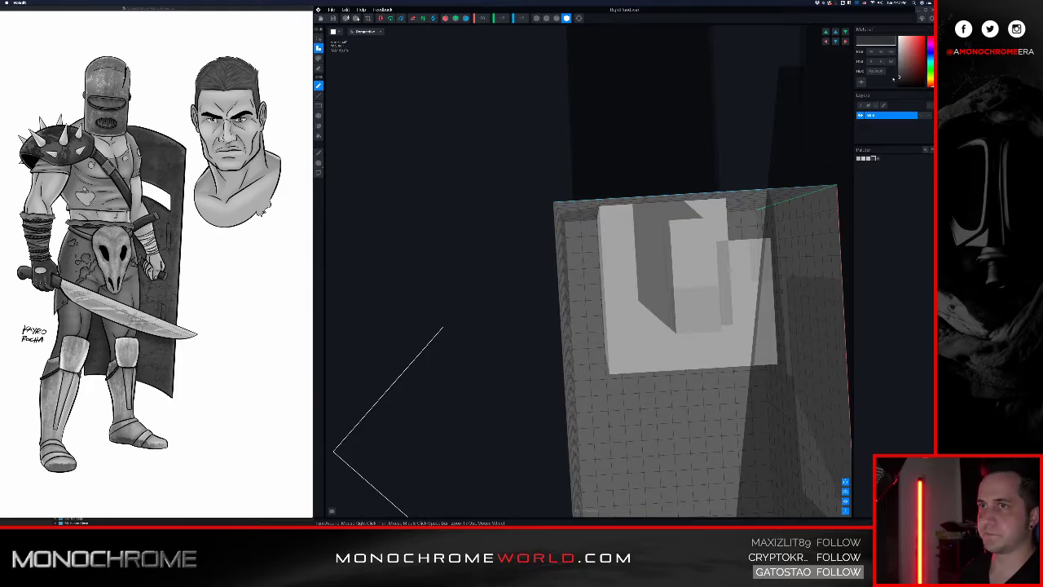
right_click_drag(688, 265, 722, 269)
middle_click_drag(818, 266, 696, 288)
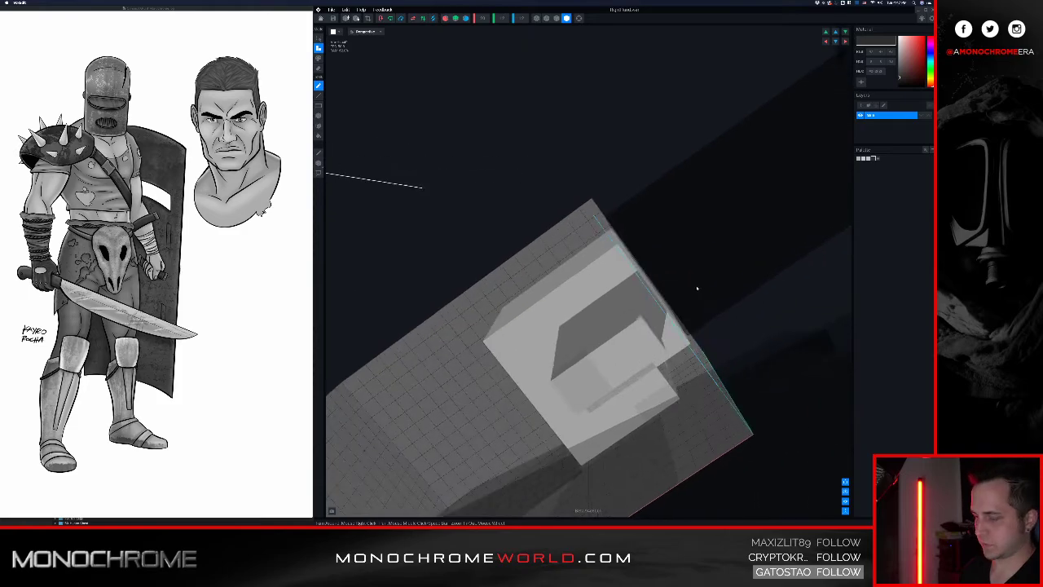
right_click_drag(592, 298, 590, 296)
key("p")
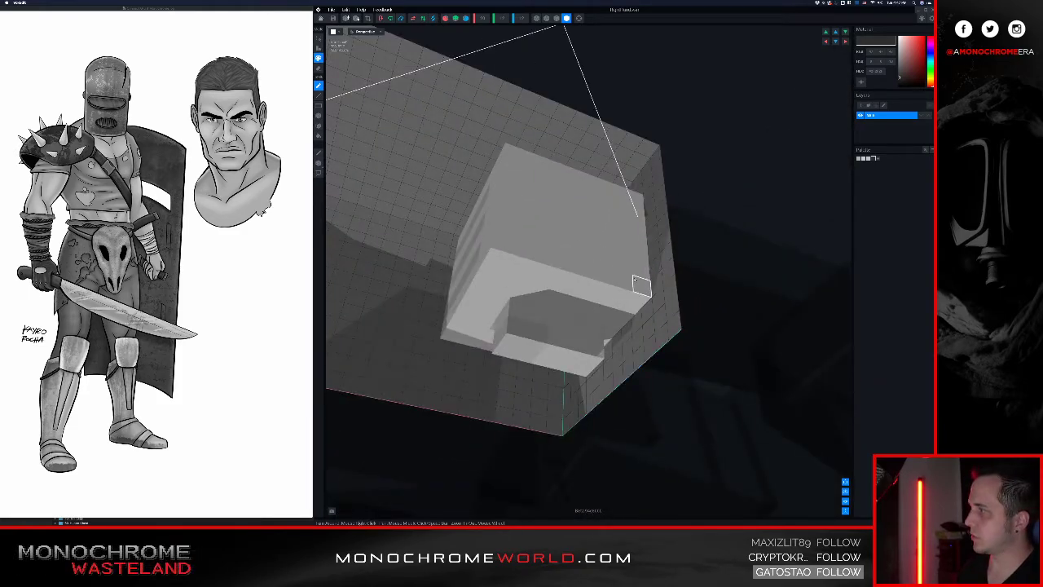
mouse_move(641, 284)
left_mouse_down()
mouse_move(635, 199)
mouse_move(636, 212)
left_mouse_up()
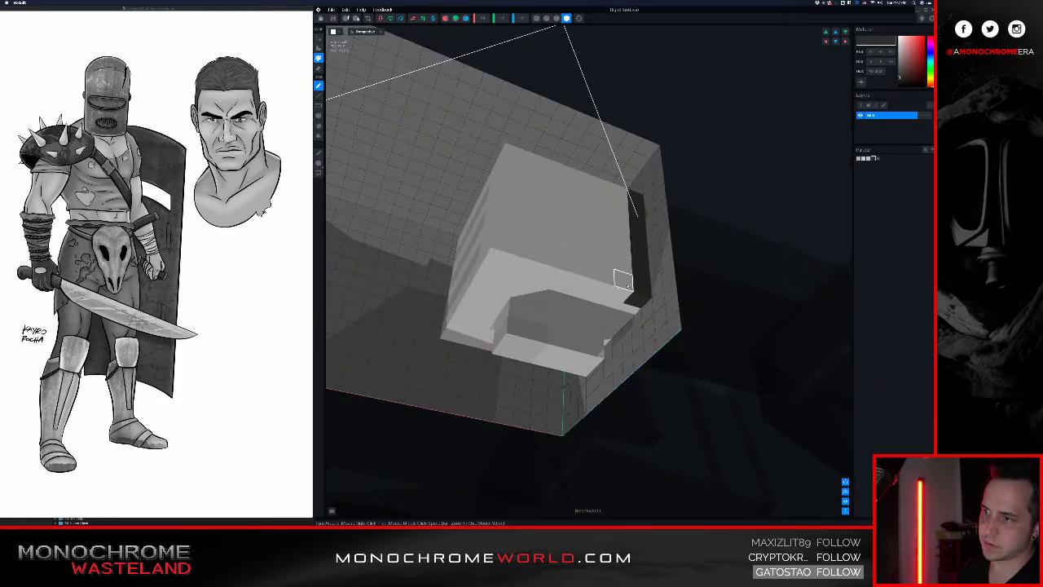
left_click_drag(623, 279, 487, 245)
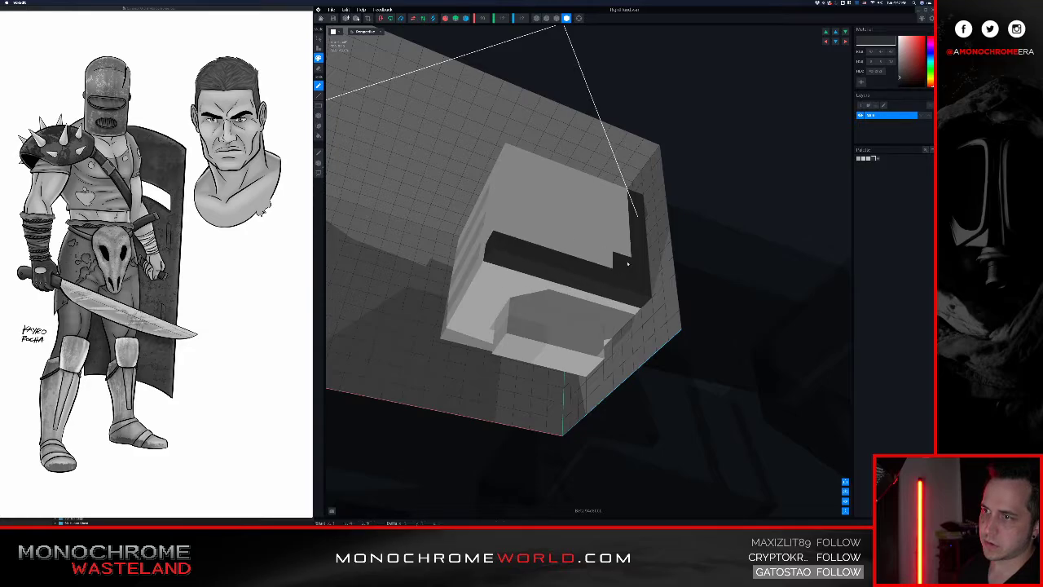
- Paint the rest of the back of the hand dark grey around a light grey cross-shaped patch, and sample the patch's colour
left_click(619, 205)
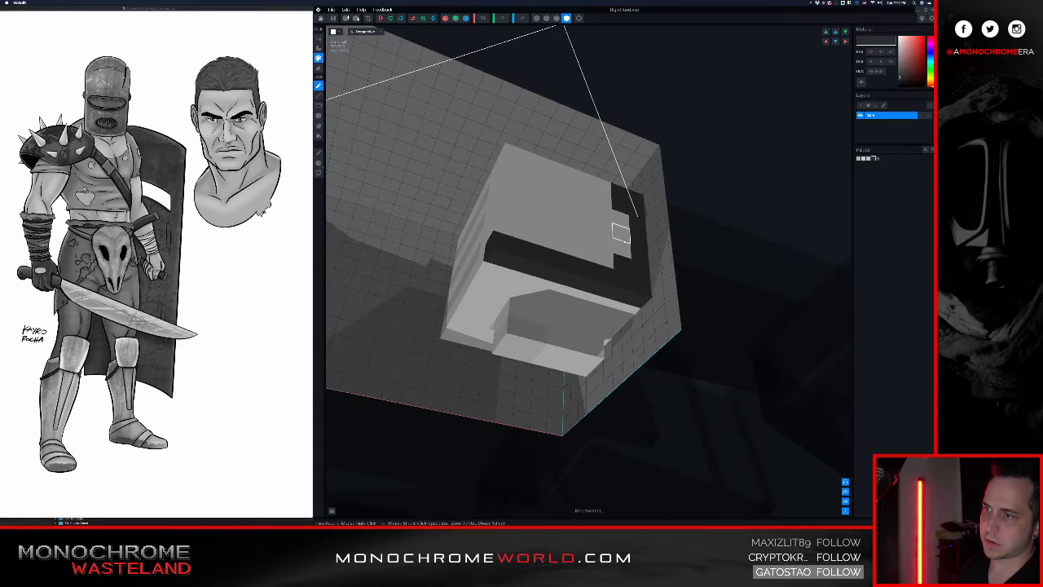
left_click(621, 263)
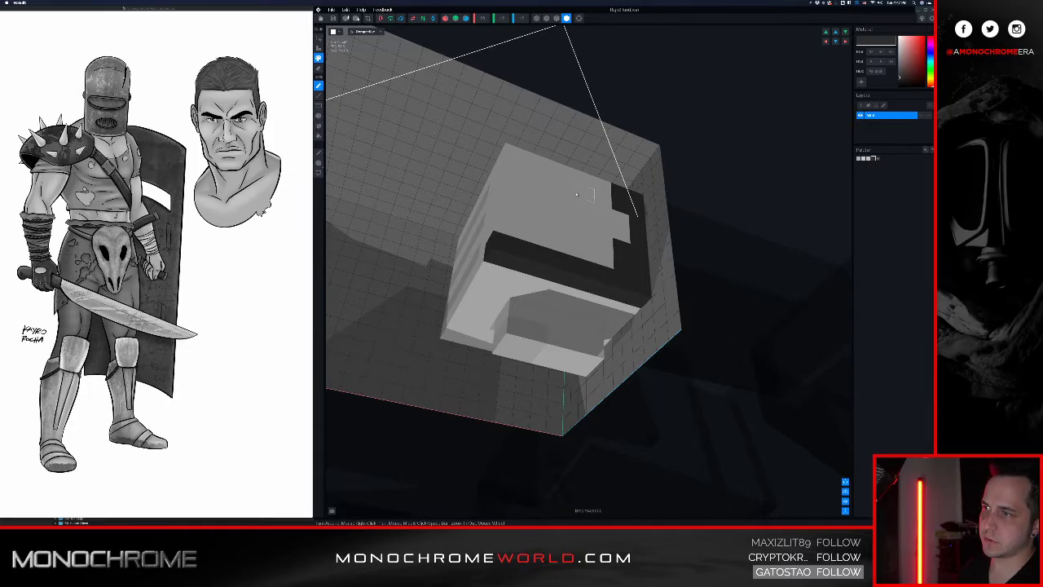
mouse_move(576, 194)
left_mouse_down()
mouse_move(504, 157)
mouse_move(515, 198)
mouse_move(493, 183)
mouse_move(521, 240)
mouse_move(528, 185)
mouse_move(540, 221)
mouse_move(542, 205)
mouse_move(540, 229)
mouse_move(606, 247)
left_mouse_up()
left_click(567, 231)
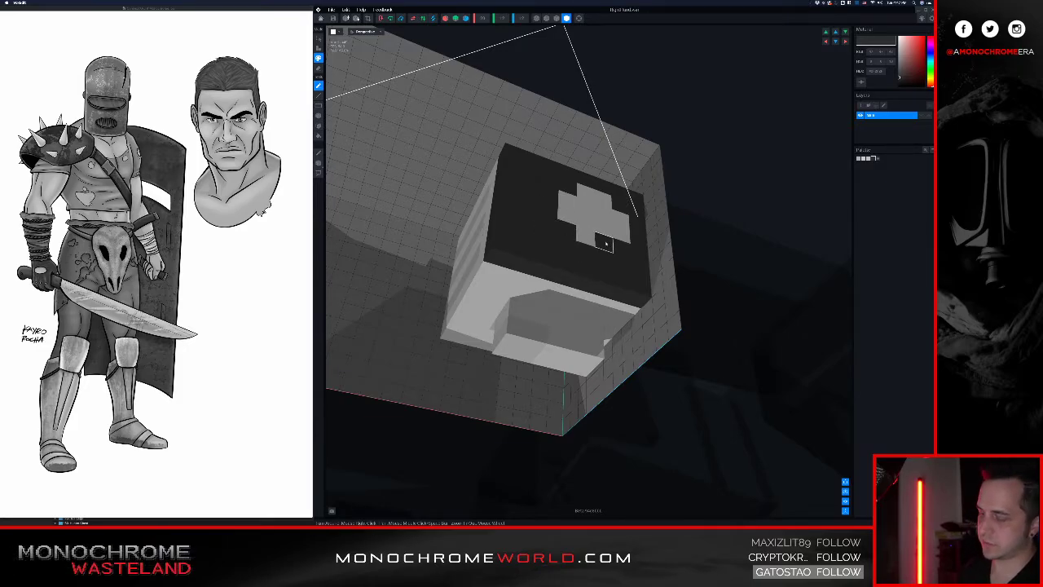
left_click(603, 228, "alt")
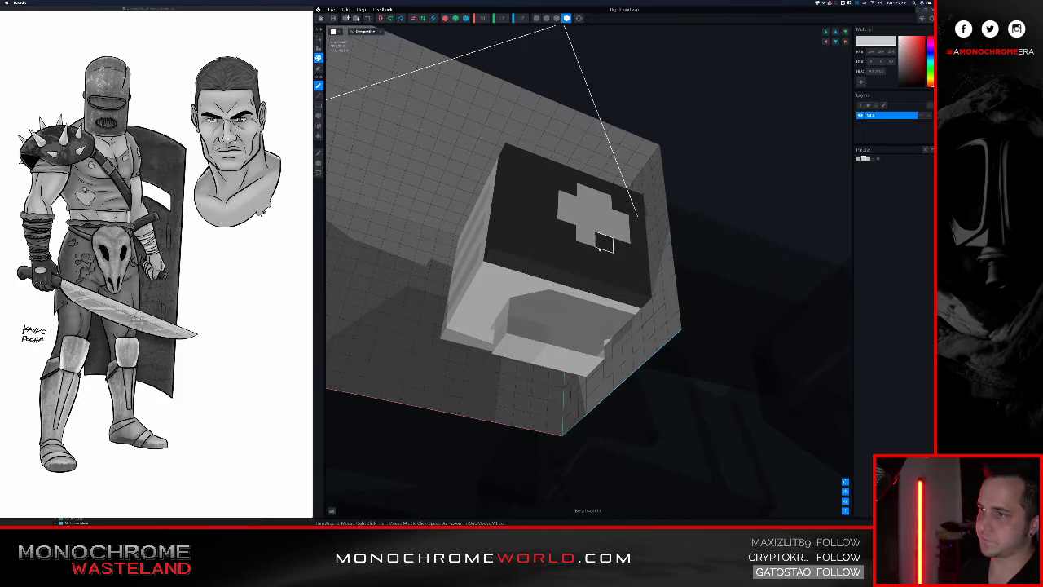
- Fill out the light grey cross on the back of the hand and paint over its right-hand edge with the glove's dark grey
mouse_move(604, 243)
left_mouse_down()
mouse_move(588, 261)
mouse_move(583, 245)
left_mouse_up()
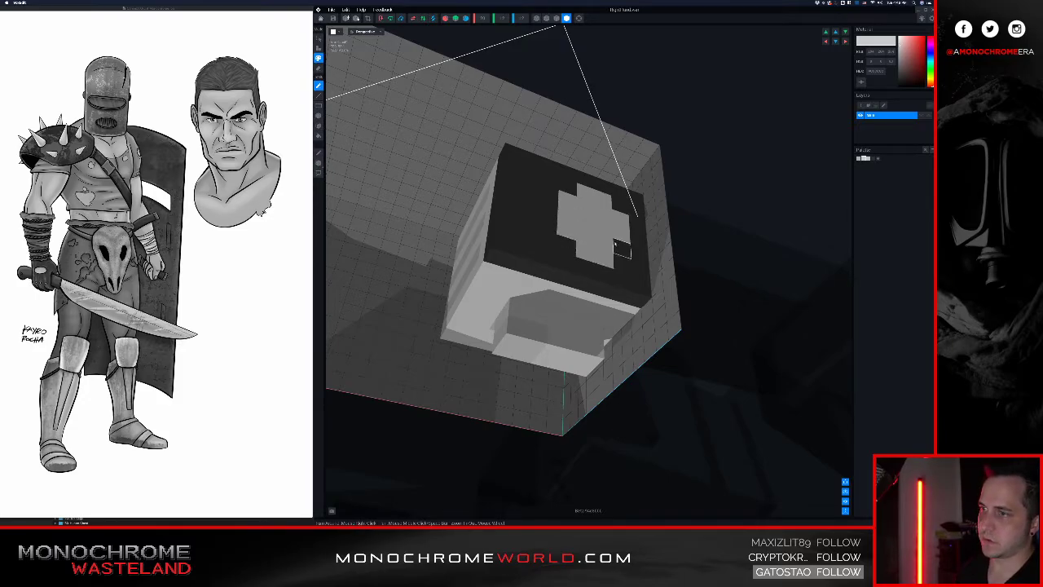
right_click_drag(619, 249, 590, 216)
left_click(624, 198, "alt")
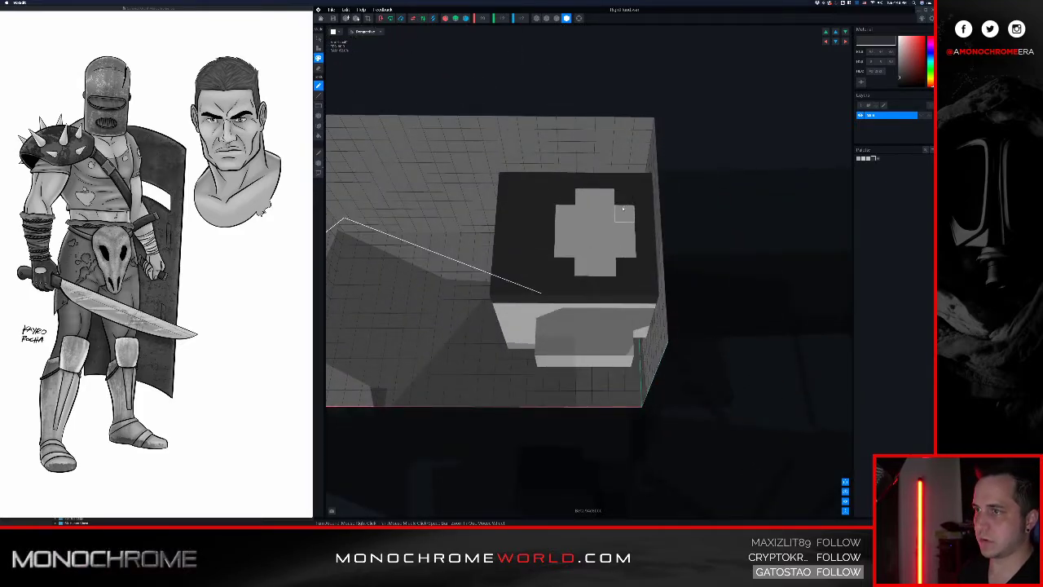
left_click_drag(623, 209, 625, 248)
left_click(608, 197)
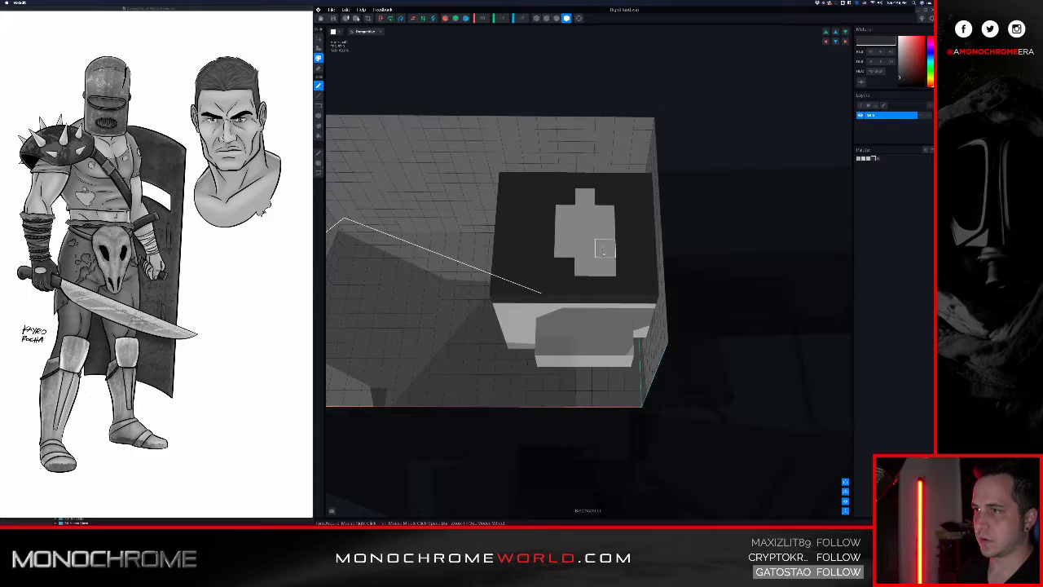
left_click(605, 266)
- Widen the cross's upper and lower arms by one square each, using the cross's light grey
left_click(592, 232, "alt")
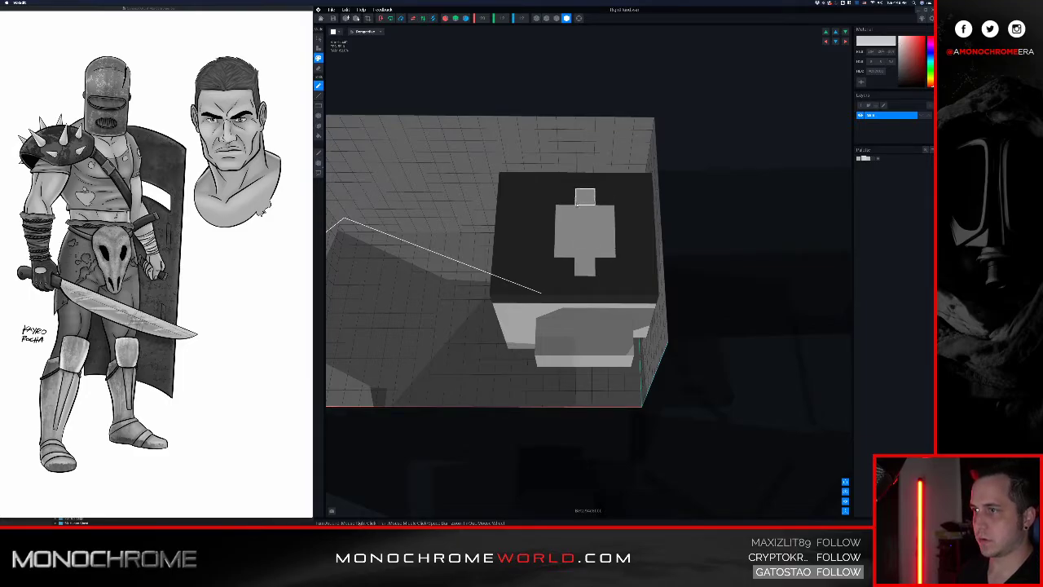
left_click(566, 197)
left_click(565, 267)
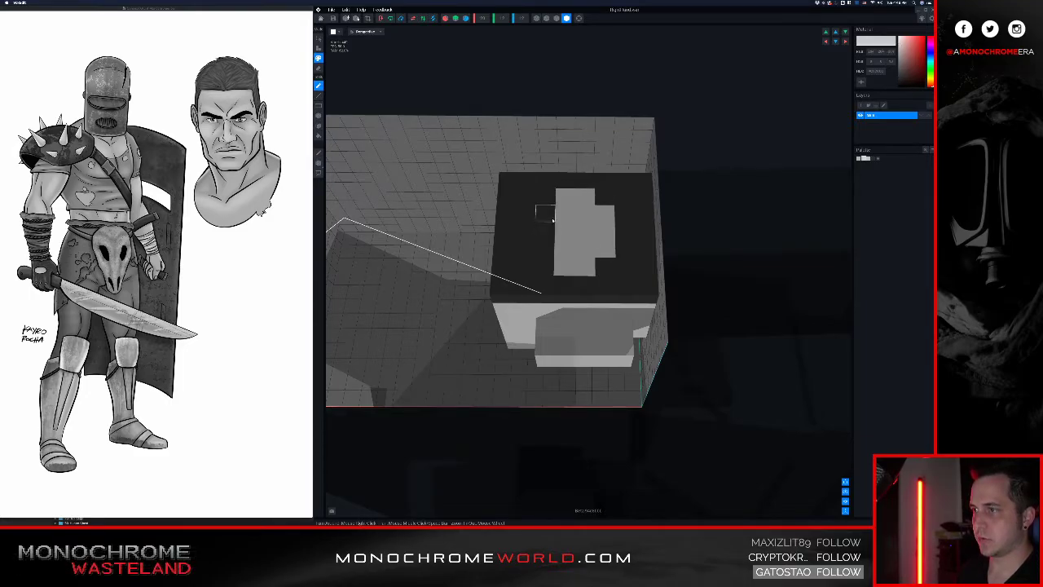
- Try adding a left arm to the cross, painting it out again with the dark grey
left_click_drag(550, 218, 548, 244)
mouse_move(570, 212)
right_mouse_down()
mouse_move(571, 202)
mouse_move(562, 223)
mouse_move(575, 193)
right_mouse_up()
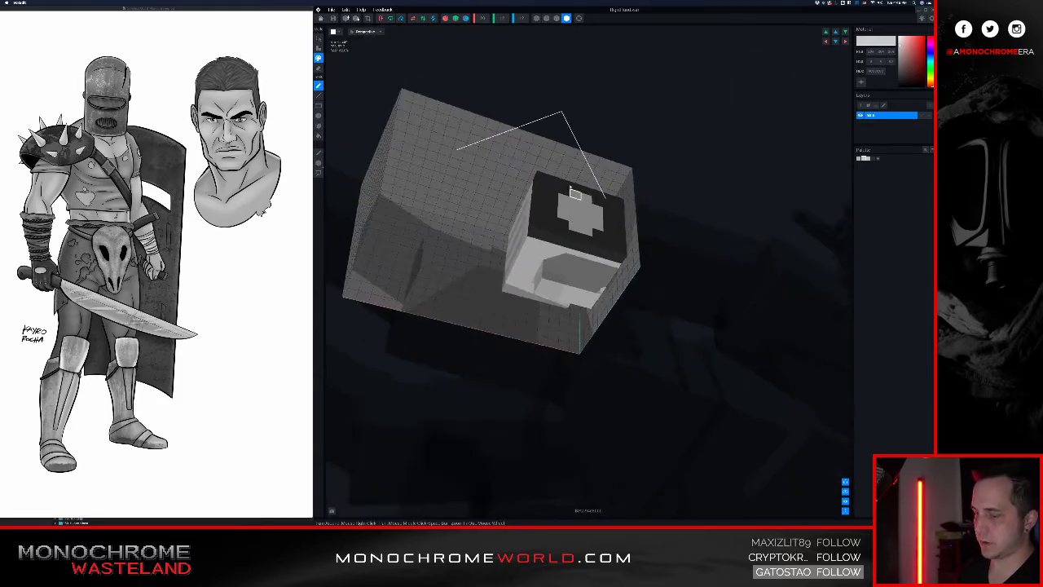
left_click(552, 179, "alt")
left_click_drag(562, 194, 560, 217)
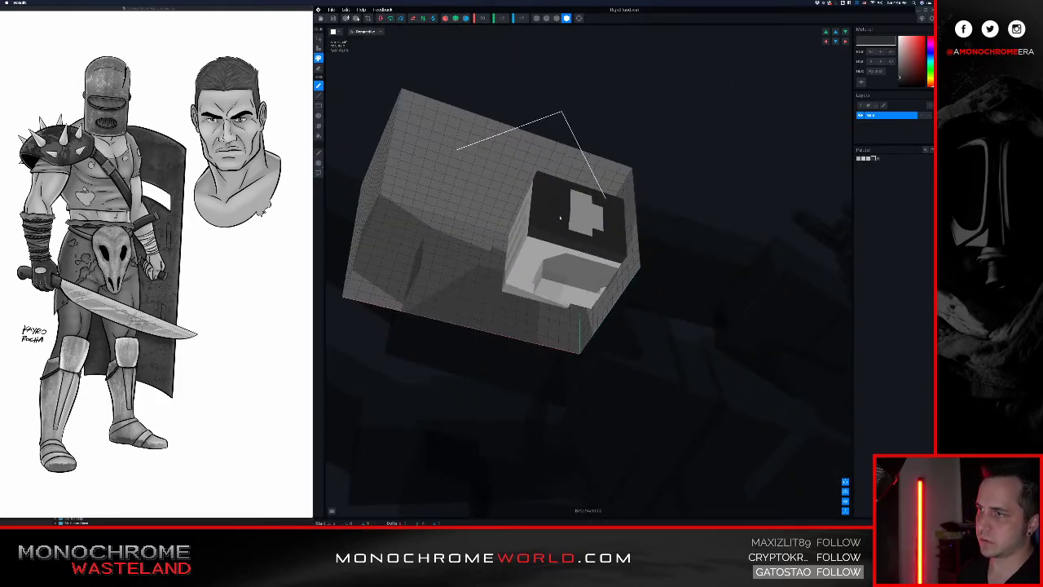
- Paint the hand's upper faces and the striped finger side dark grey in whole boxes
right_click_drag(552, 195, 554, 198)
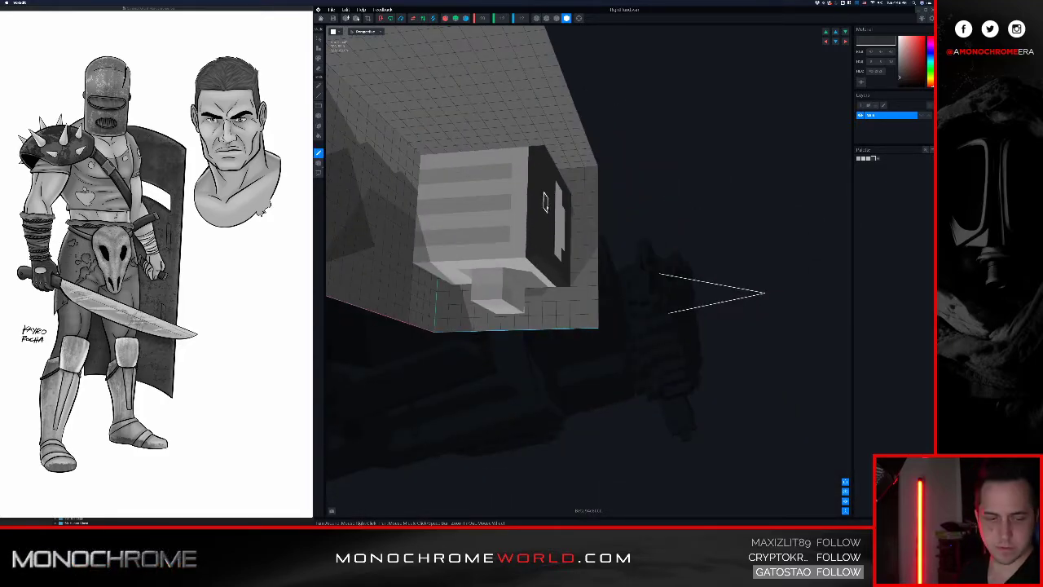
right_click_drag(522, 201, 514, 175)
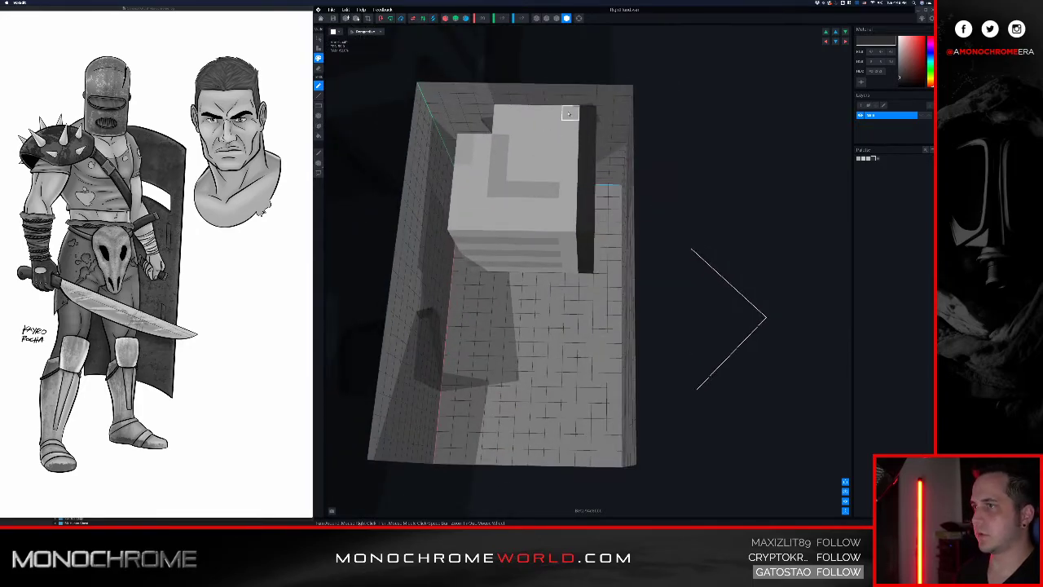
key("f")
key("b")
left_click_drag(572, 114, 497, 224)
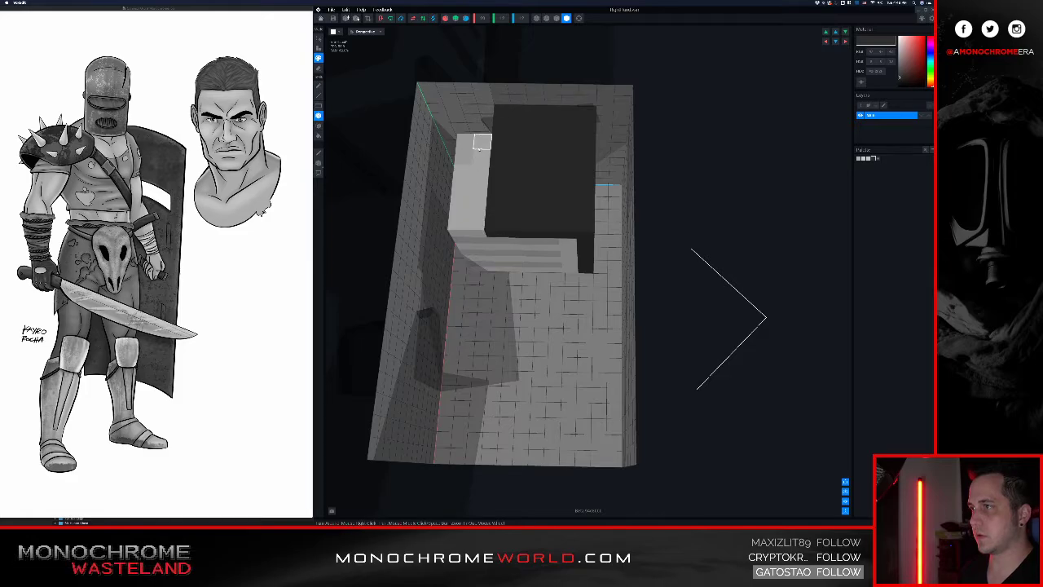
left_click_drag(481, 143, 463, 206)
right_click_drag(520, 221, 531, 233)
left_click_drag(568, 244, 452, 339)
- Cover the remaining light faces of the hand and its raised block with dark grey
right_click_drag(491, 301, 514, 344)
mouse_move(561, 328)
left_mouse_down()
mouse_move(502, 431)
mouse_move(501, 457)
mouse_move(521, 322)
left_mouse_up()
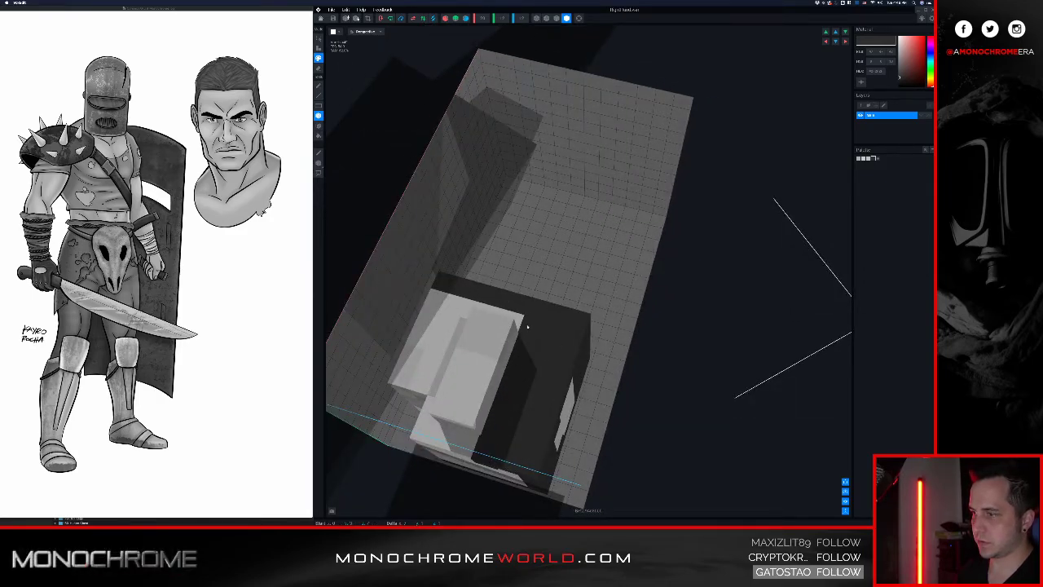
right_click_drag(525, 326, 635, 361)
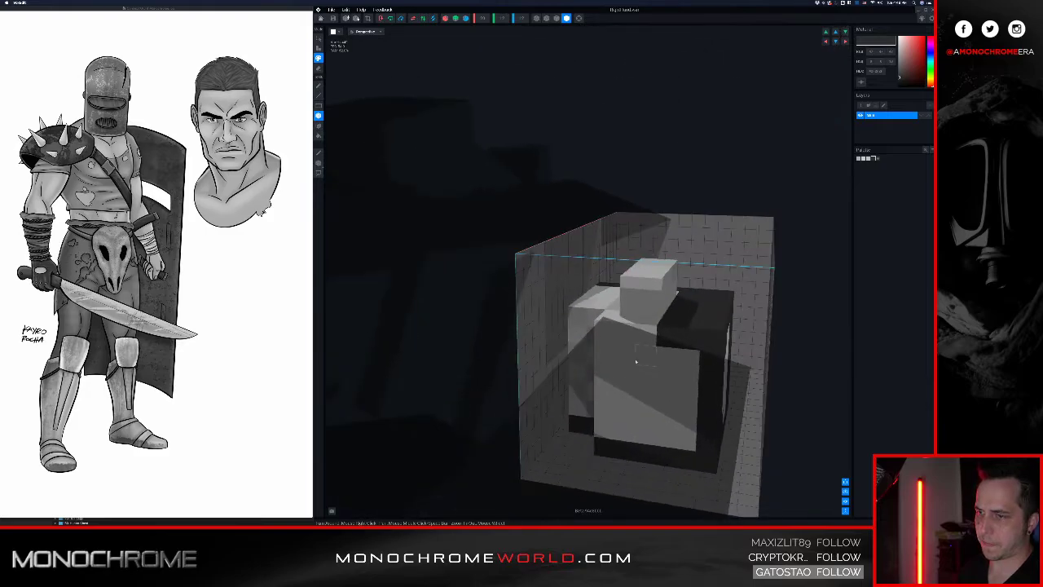
mouse_move(604, 430)
left_mouse_down()
mouse_move(652, 366)
mouse_move(696, 358)
mouse_move(660, 334)
mouse_move(615, 328)
left_mouse_up()
right_click_drag(624, 326, 628, 329)
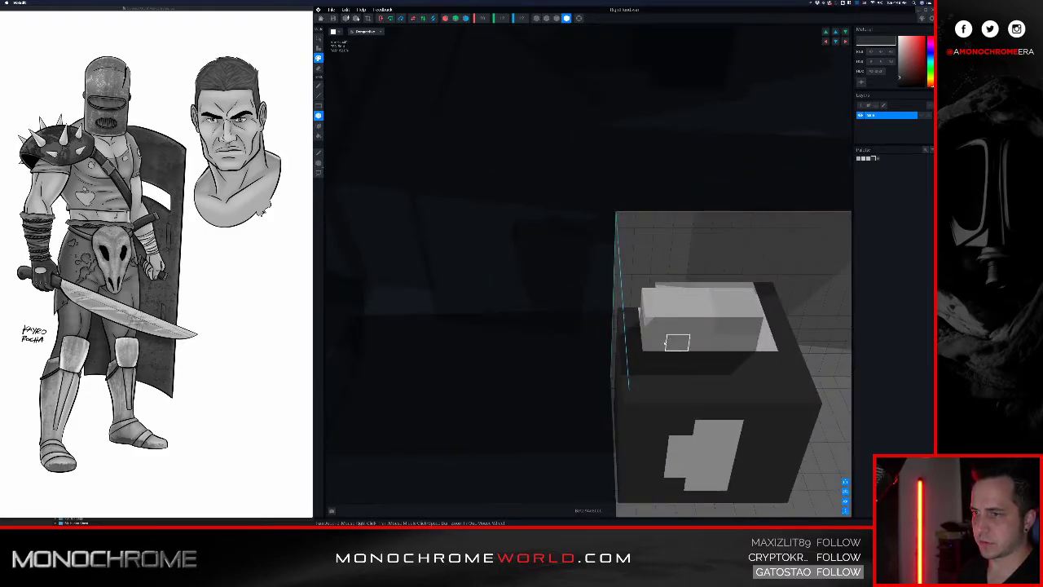
left_click_drag(649, 345, 742, 294)
right_click_drag(742, 293, 651, 350)
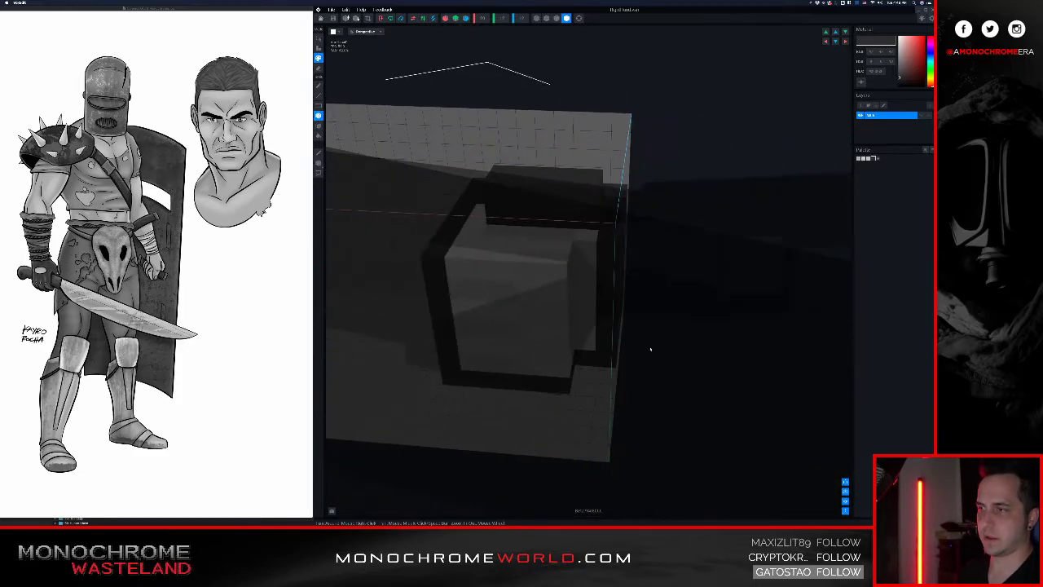
mouse_move(480, 216)
left_mouse_down()
mouse_move(465, 261)
mouse_move(489, 269)
mouse_move(574, 371)
mouse_move(587, 364)
left_mouse_up()
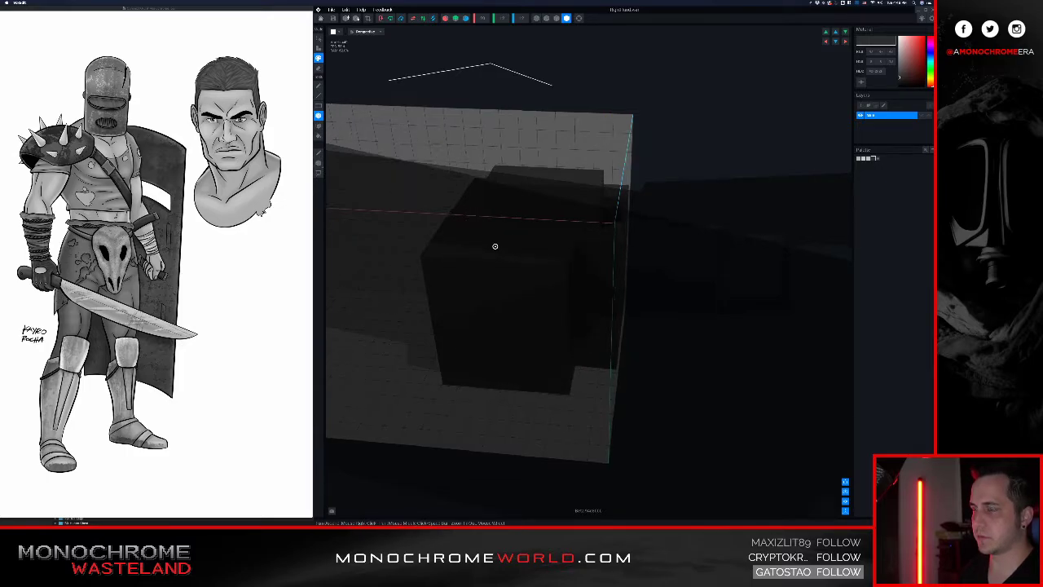
- Paint five light grey squares, three in one line and two beside them, on the hand's side next to the cross
right_click_drag(494, 244, 491, 295)
left_click(430, 302, "ctrl")
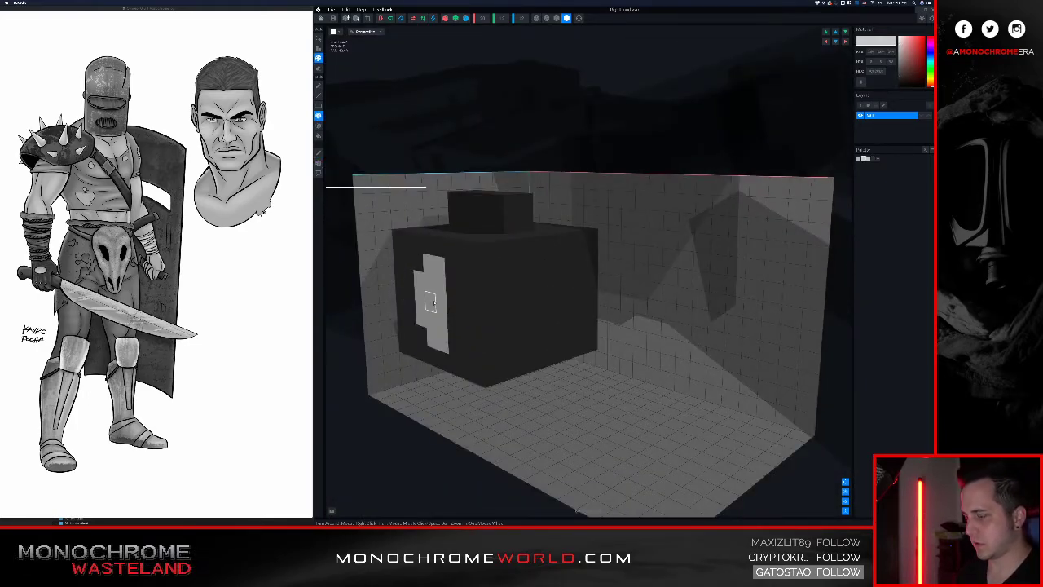
mouse_move(528, 289)
right_mouse_down()
mouse_move(515, 295)
mouse_move(513, 337)
mouse_move(508, 326)
mouse_move(568, 346)
right_mouse_up()
left_click(525, 307)
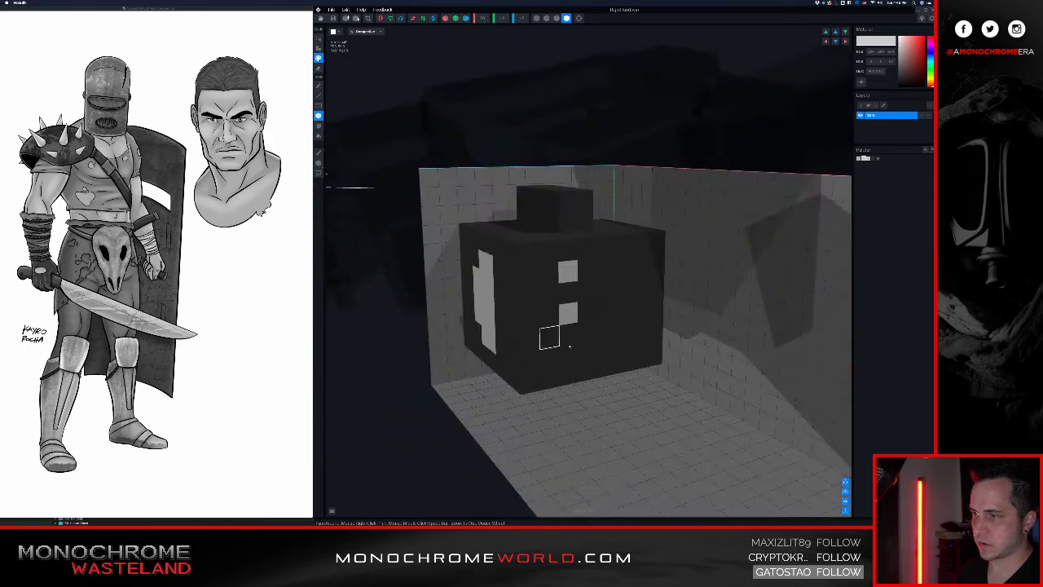
left_click(569, 352)
left_click(599, 294)
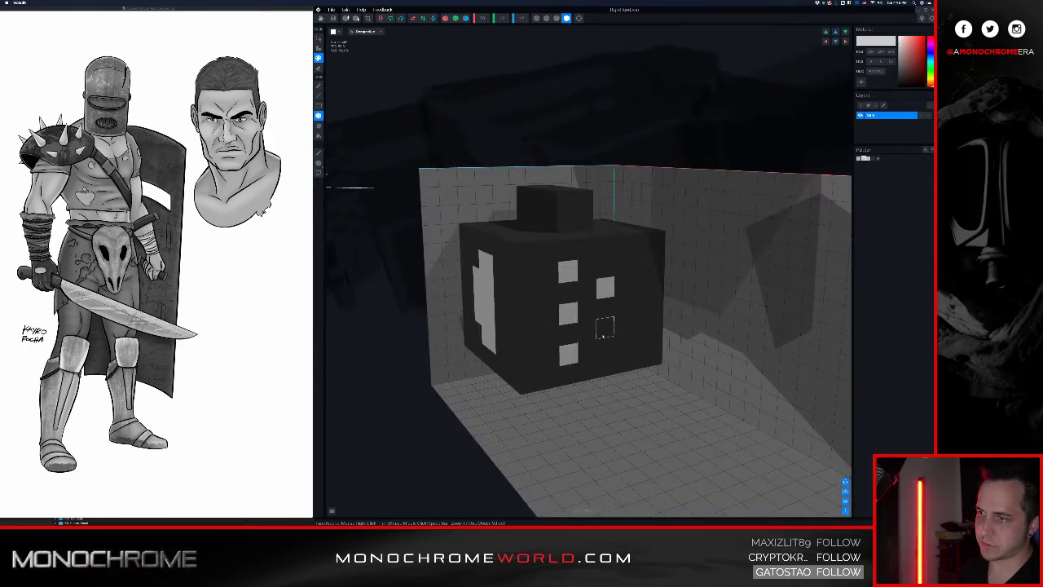
left_click(604, 333)
- Save the right hand model, return to the character rig and view the glove on the figure from the front
mouse_move(604, 332)
right_mouse_down()
mouse_move(624, 289)
mouse_move(642, 301)
right_mouse_up()
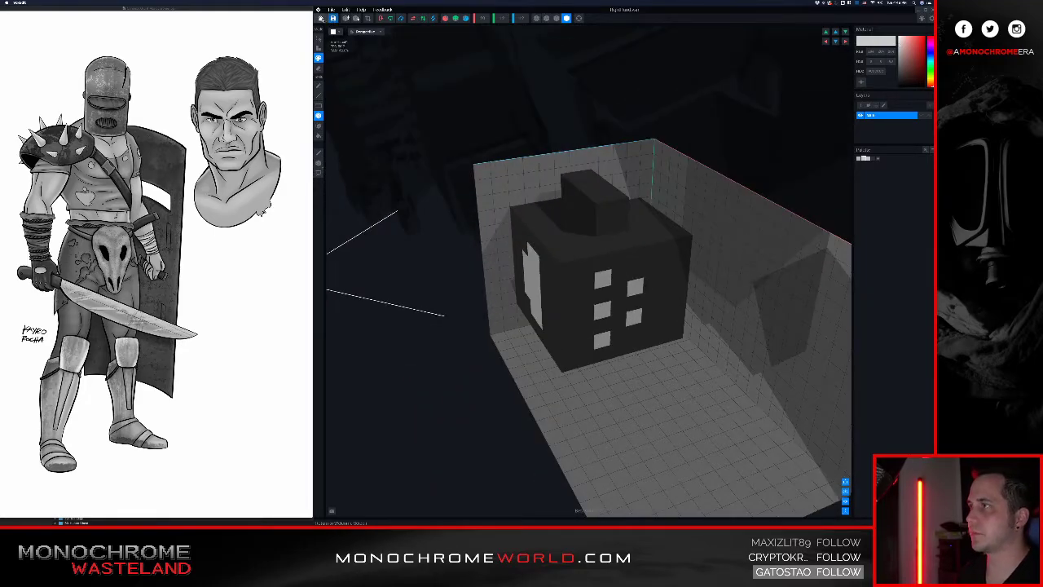
left_click(321, 19)
left_click(580, 157)
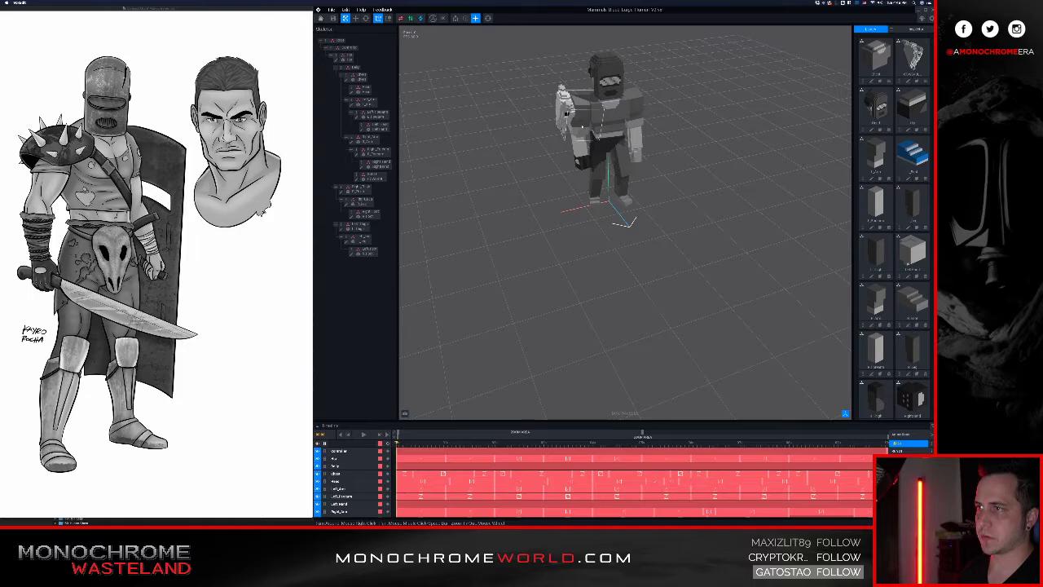
right_click_drag(590, 158, 590, 158)
scroll(590, 158, "up", 6)
scroll(592, 173, "down", 5)
middle_click_drag(592, 172, 571, 208)
right_click_drag(564, 212, 558, 208)
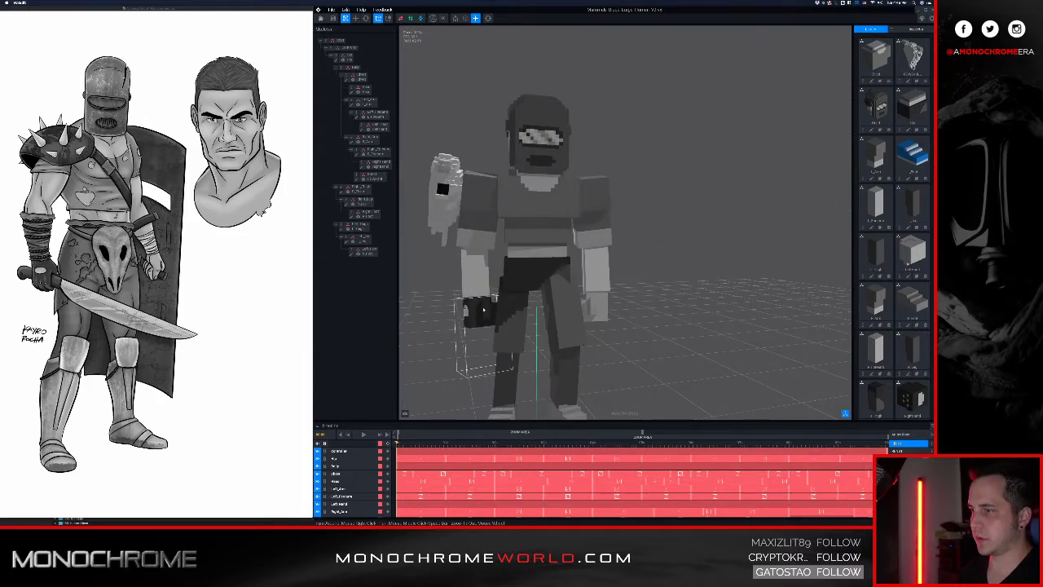
- Reopen the right hand model from the figure, then save it and return to the character rig
left_click(483, 309)
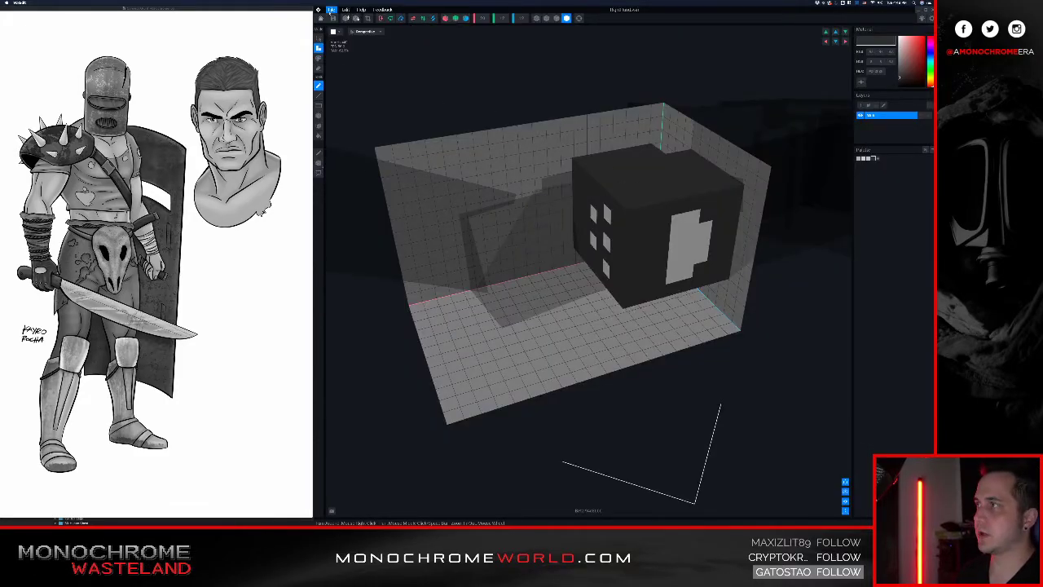
left_click(321, 18)
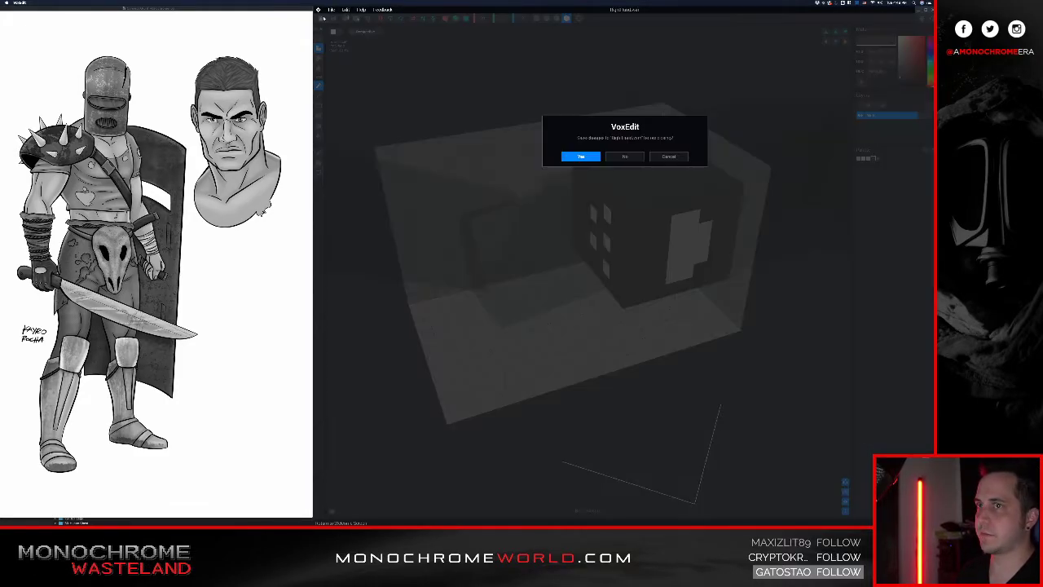
left_click(580, 157)
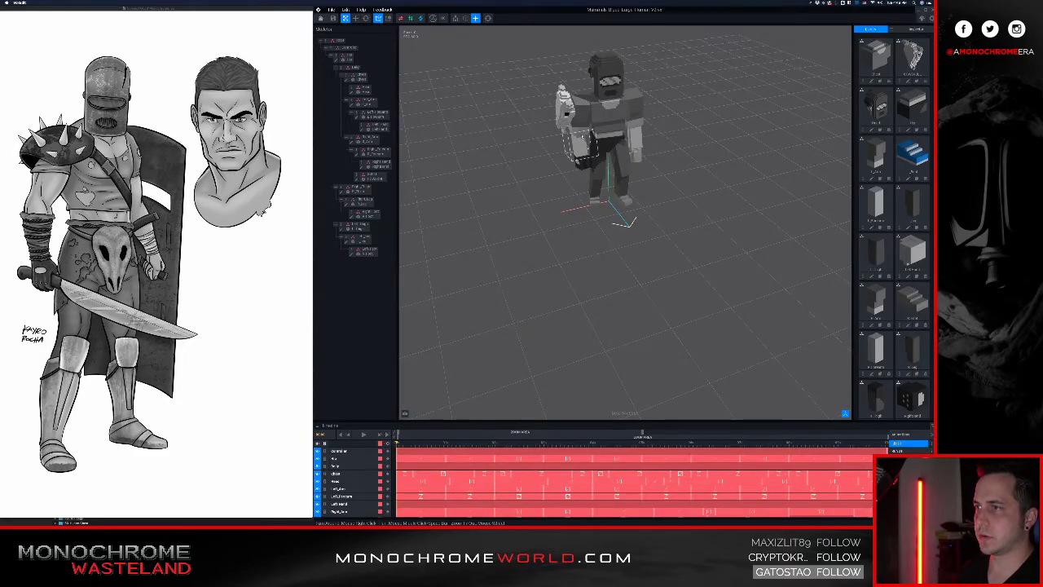
- Open the forearm model above the gloved hand and set its drawing colour to the glove's dark grey
left_click(583, 147)
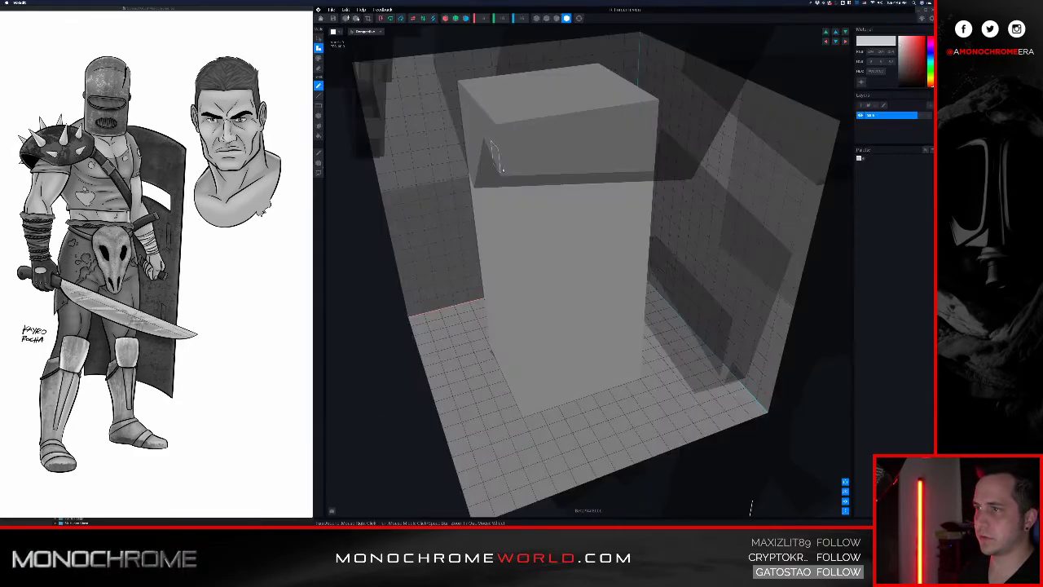
right_click_drag(541, 253, 839, 141)
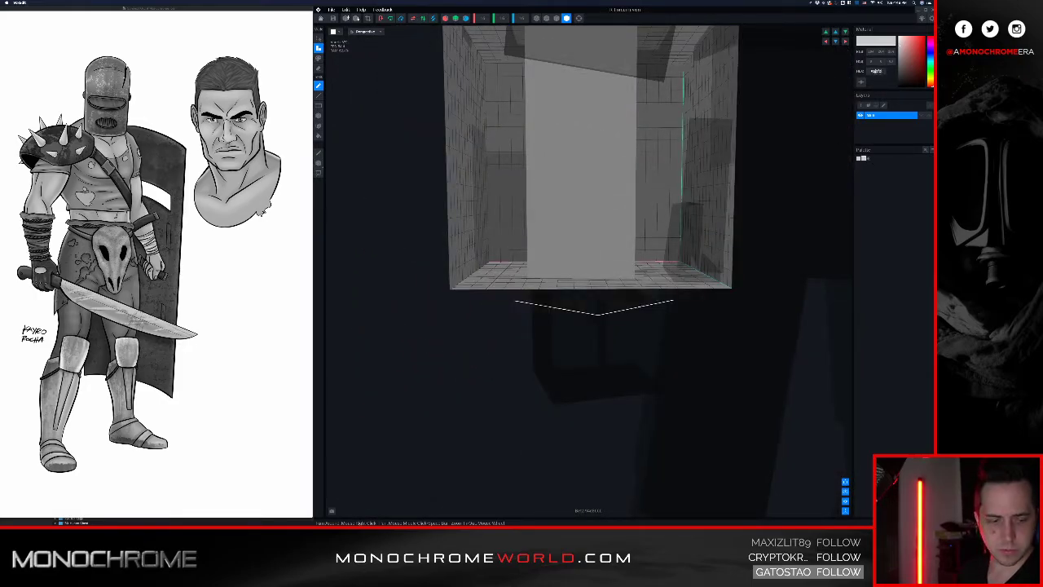
key("Return")
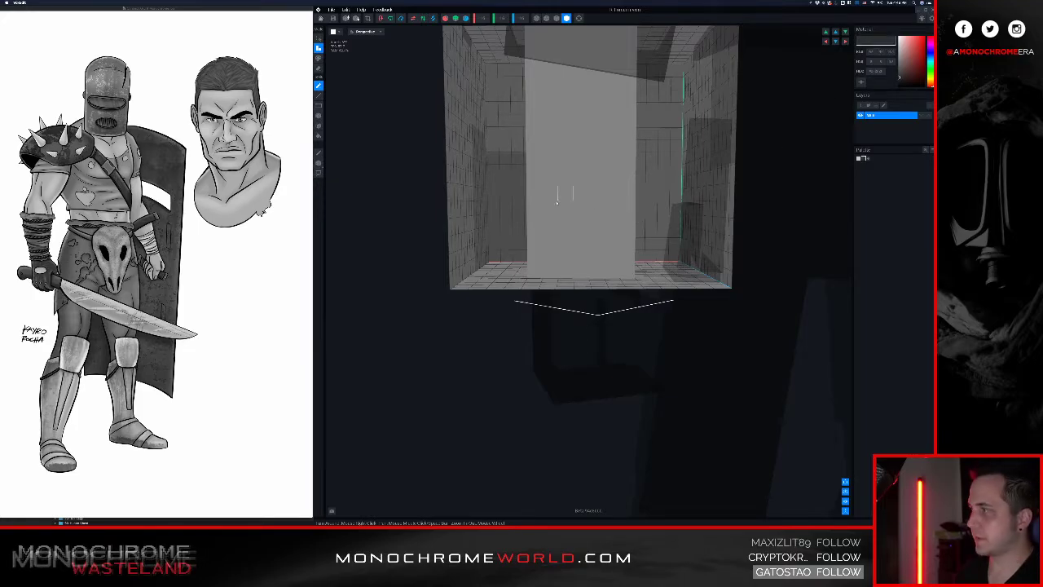
- Paint the underside of the forearm's wrist end dark grey
right_click_drag(580, 222, 587, 268)
mouse_move(555, 264)
left_mouse_down()
mouse_move(615, 274)
mouse_move(551, 279)
left_mouse_up()
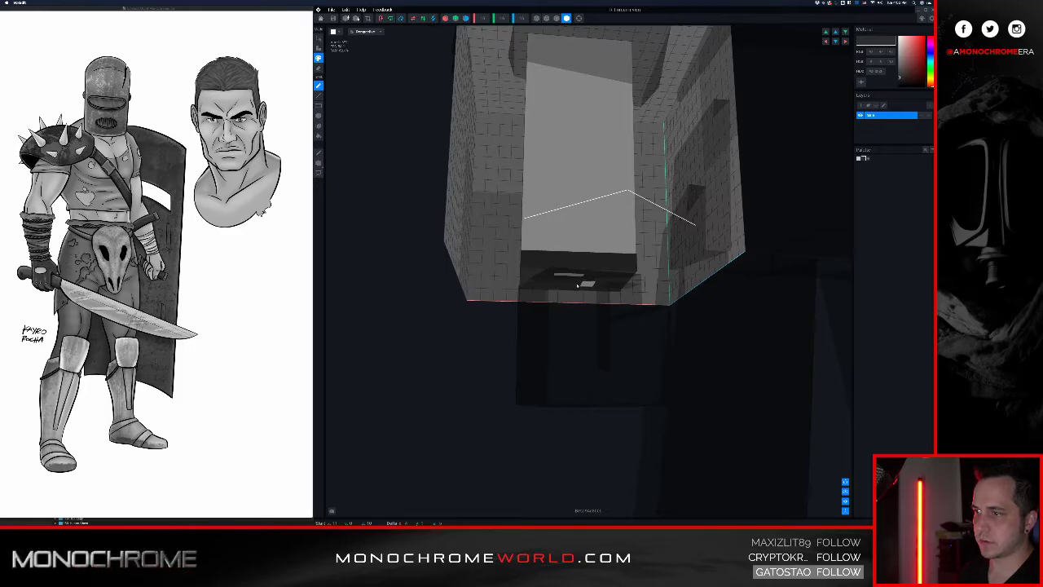
right_click_drag(566, 271, 568, 266)
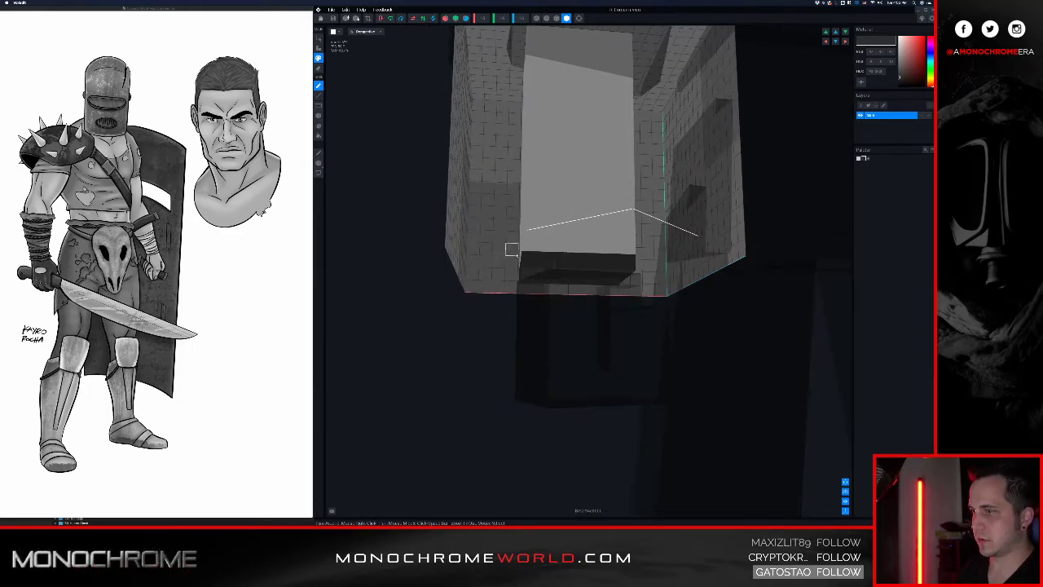
- Paint a dark grey cuff band around all sides of the forearm's lower end and return to the character rig
right_click_drag(511, 250, 554, 263)
left_click_drag(554, 263, 678, 264)
right_click_drag(678, 264, 588, 259)
left_click_drag(588, 259, 477, 260)
mouse_move(528, 258)
right_mouse_down()
mouse_move(577, 255)
mouse_move(564, 265)
right_mouse_up()
left_click(578, 255)
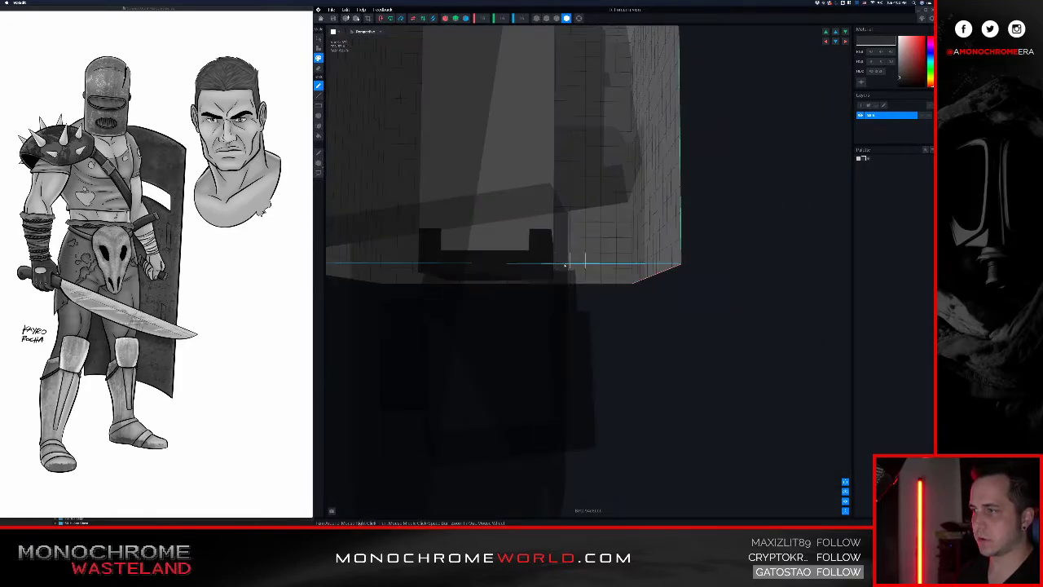
left_click_drag(524, 249, 454, 242)
mouse_move(454, 242)
right_mouse_down()
mouse_move(468, 241)
mouse_move(409, 240)
right_mouse_up()
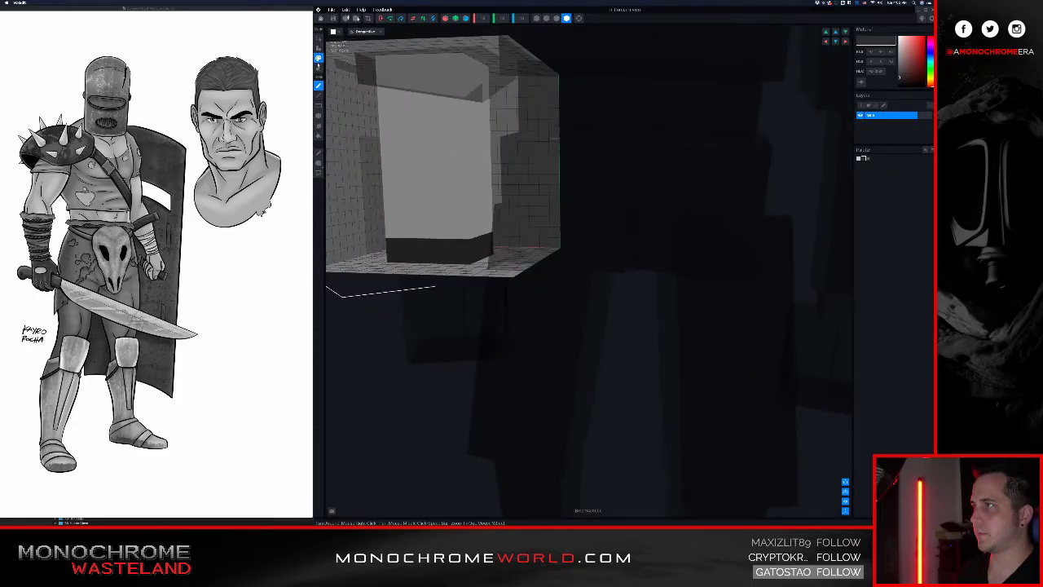
left_click(321, 18)
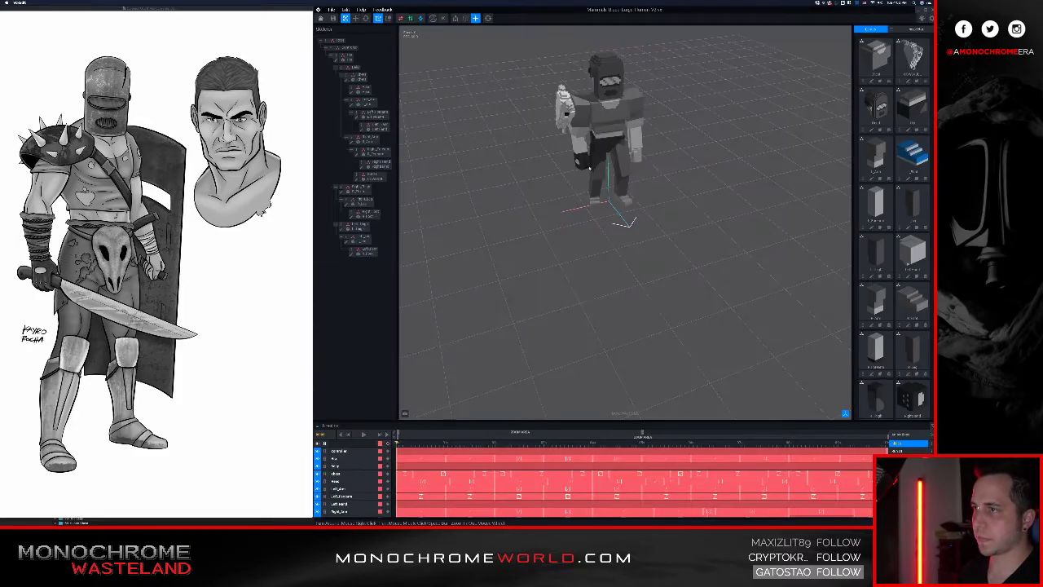
- Open the right hand model from the skeleton and widen the raised block with a strip of dark grey voxels
left_click(368, 164)
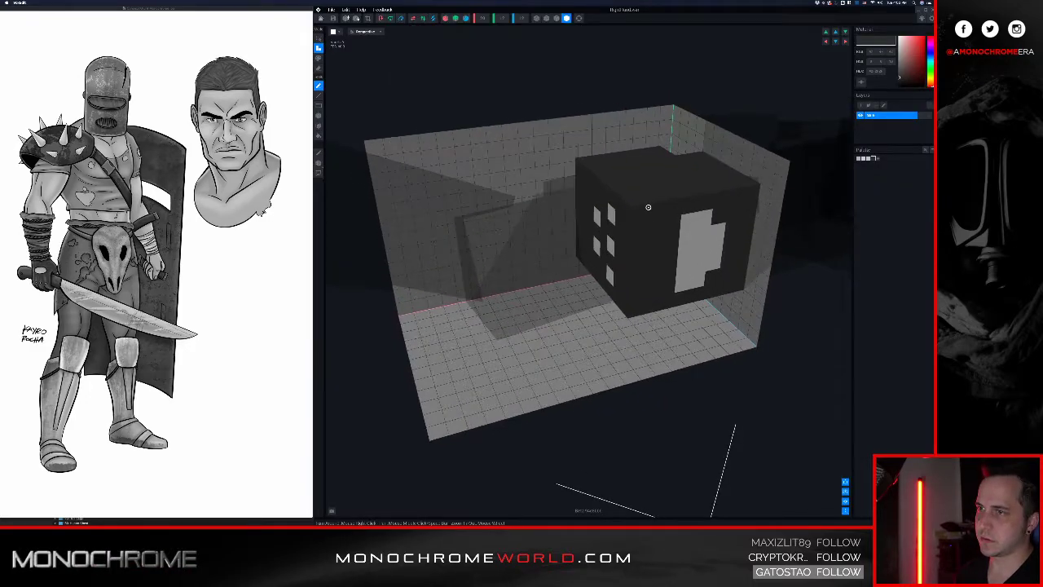
right_click_drag(619, 244, 639, 207)
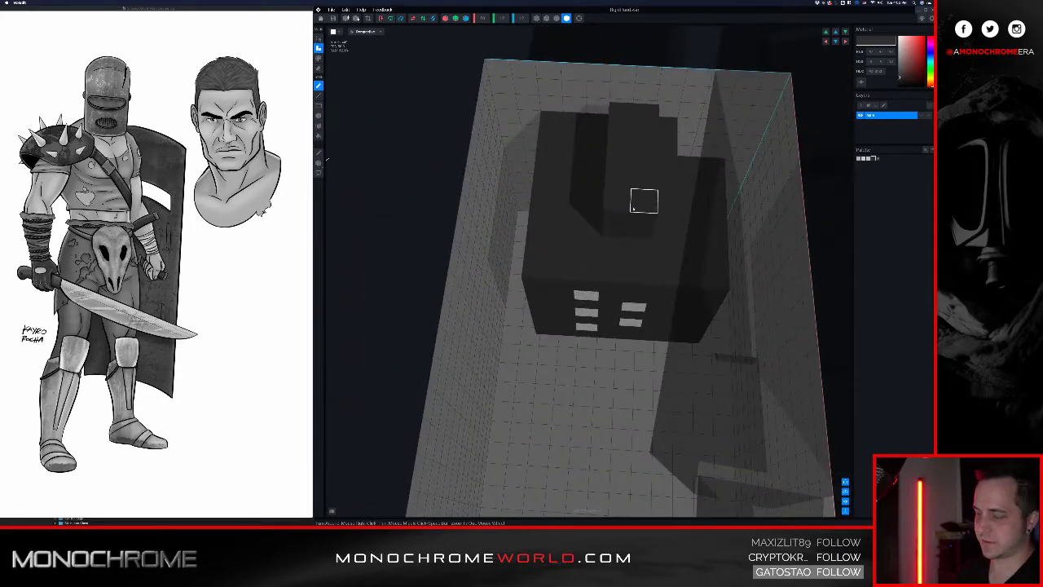
left_click_drag(597, 124, 600, 145)
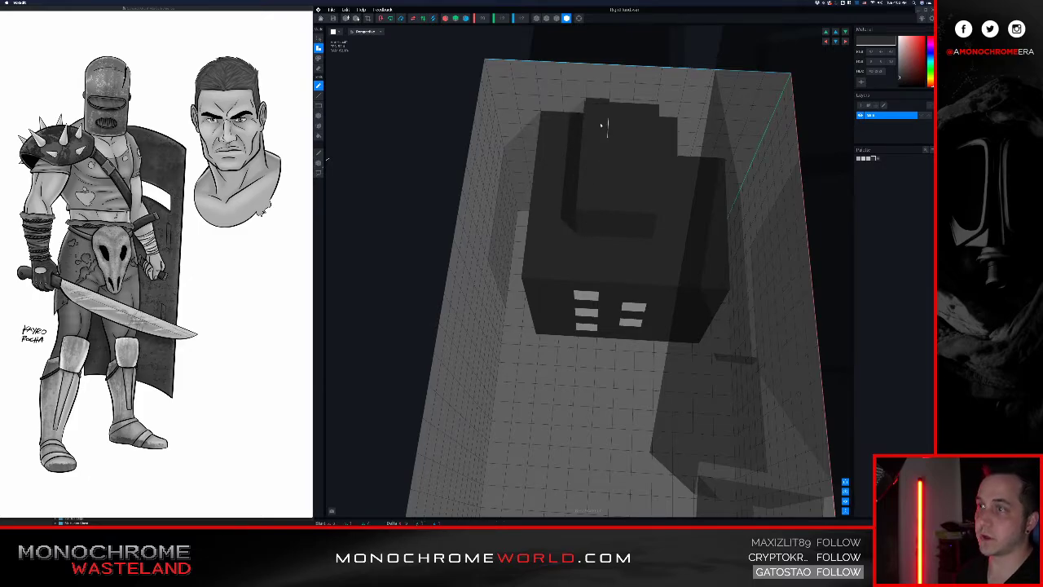
- Save the right hand model's changes and return to the character rig
right_click_drag(629, 170, 592, 161)
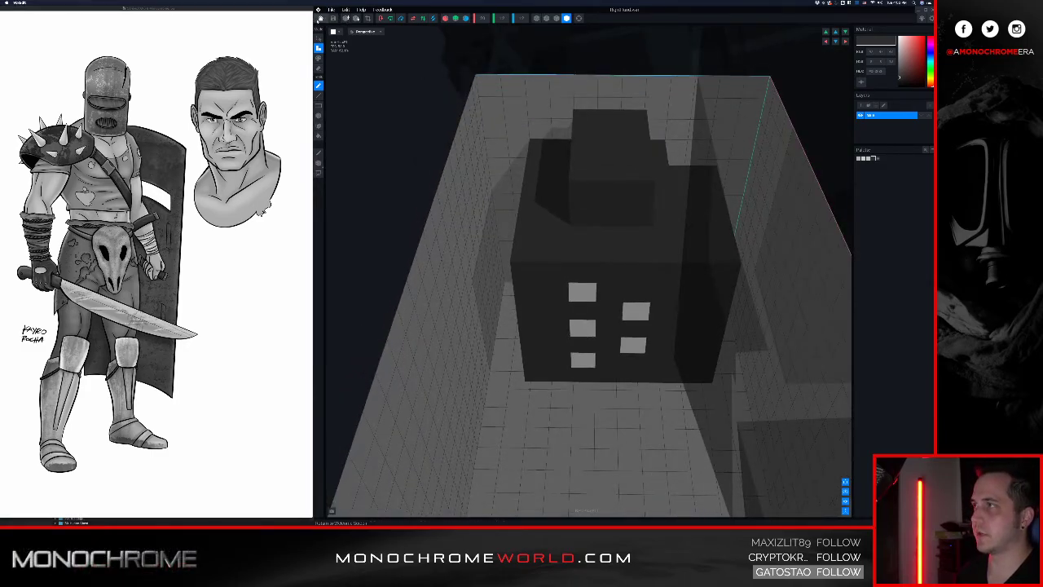
left_click(321, 19)
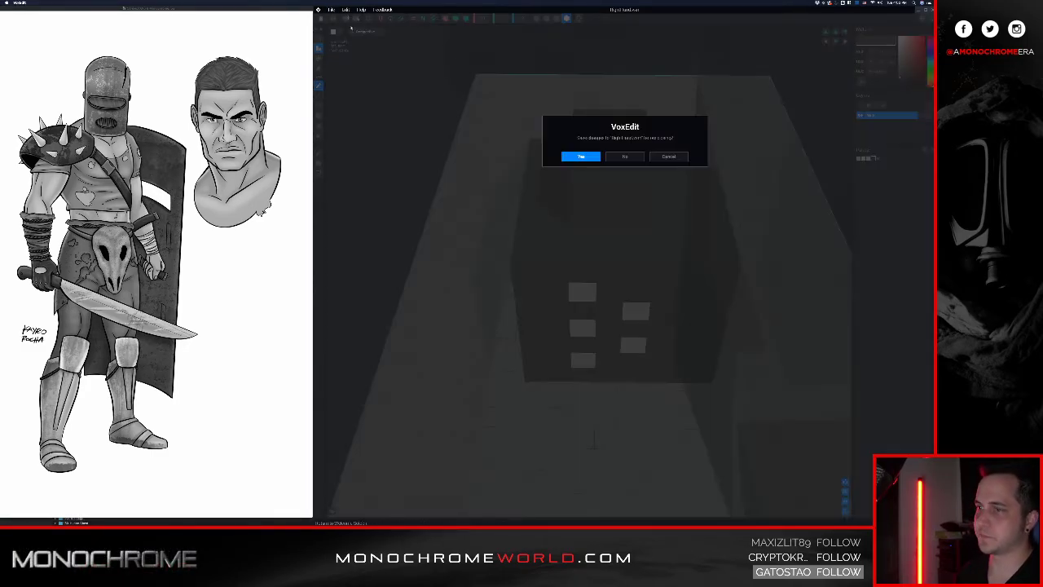
left_click(580, 156)
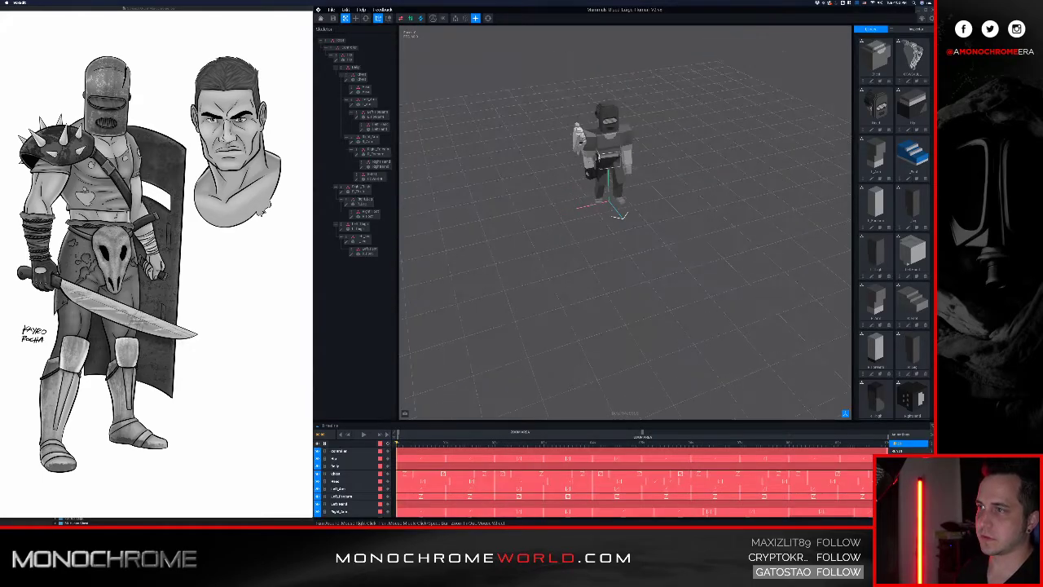
- Open the left hand model from the skeleton and pick up the hand's light grey as the drawing colour
scroll(597, 156, "up", 10)
right_click_drag(587, 186, 584, 144)
right_click_drag(661, 192, 670, 181)
scroll(664, 180, "up", 10)
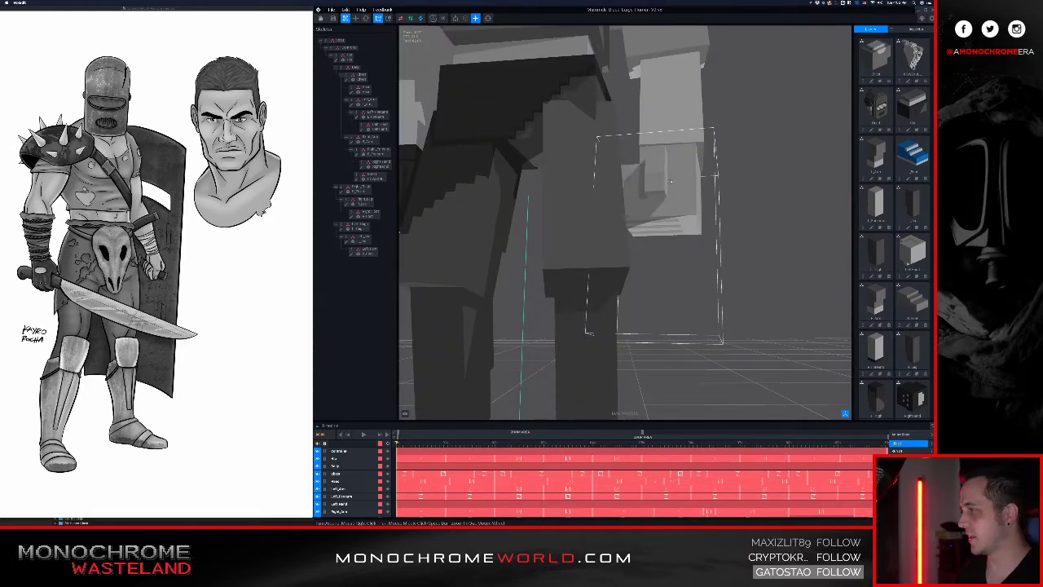
left_click(669, 179)
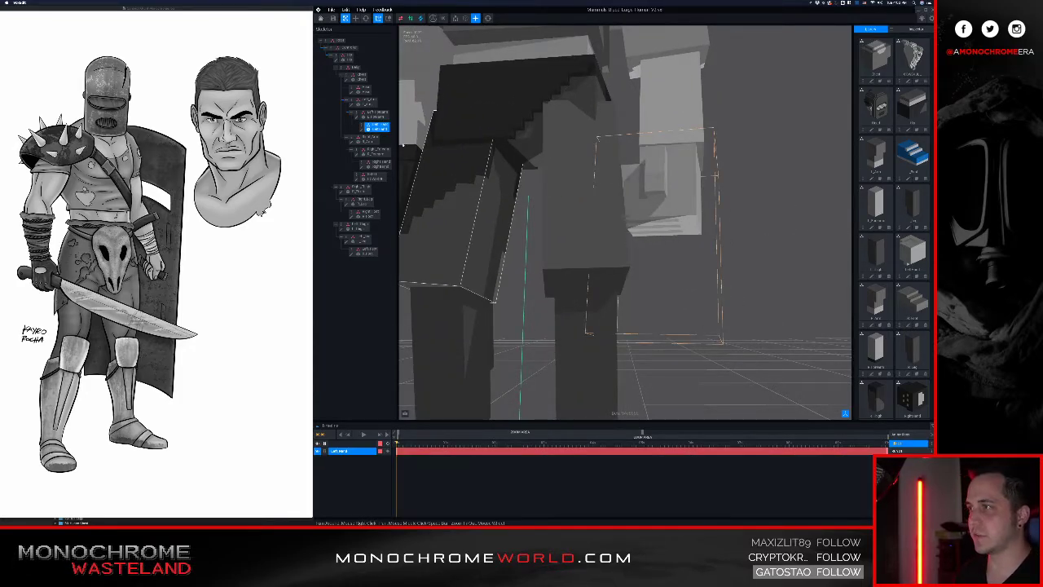
left_click(361, 130)
right_click_drag(542, 196, 562, 269)
key("i")
left_click(574, 239)
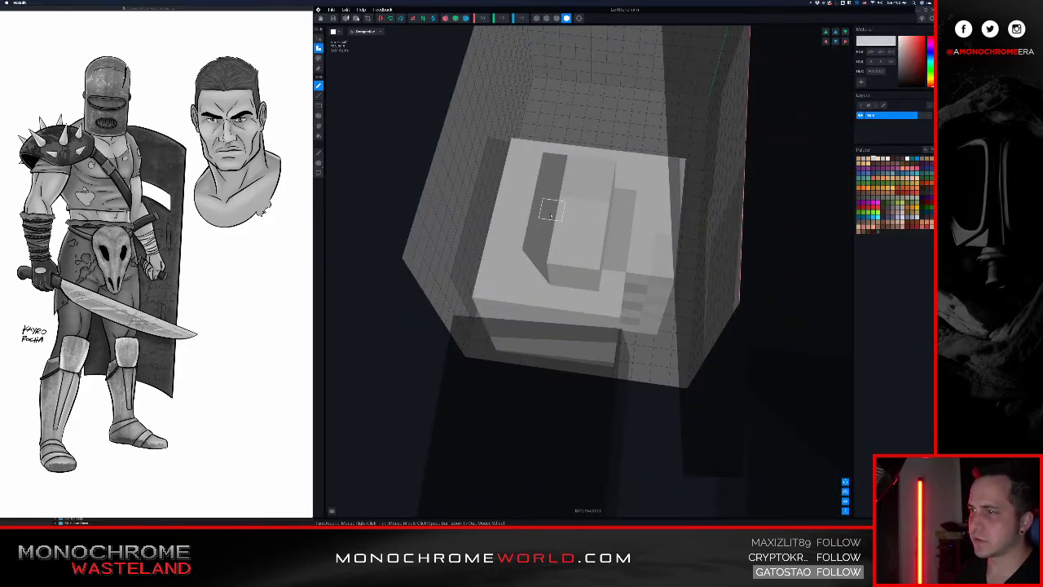
- Widen the raised block on the left hand with a strip of light grey voxels, then save the model and return to the rig
left_click_drag(551, 214, 537, 265)
left_click_drag(552, 201, 544, 252)
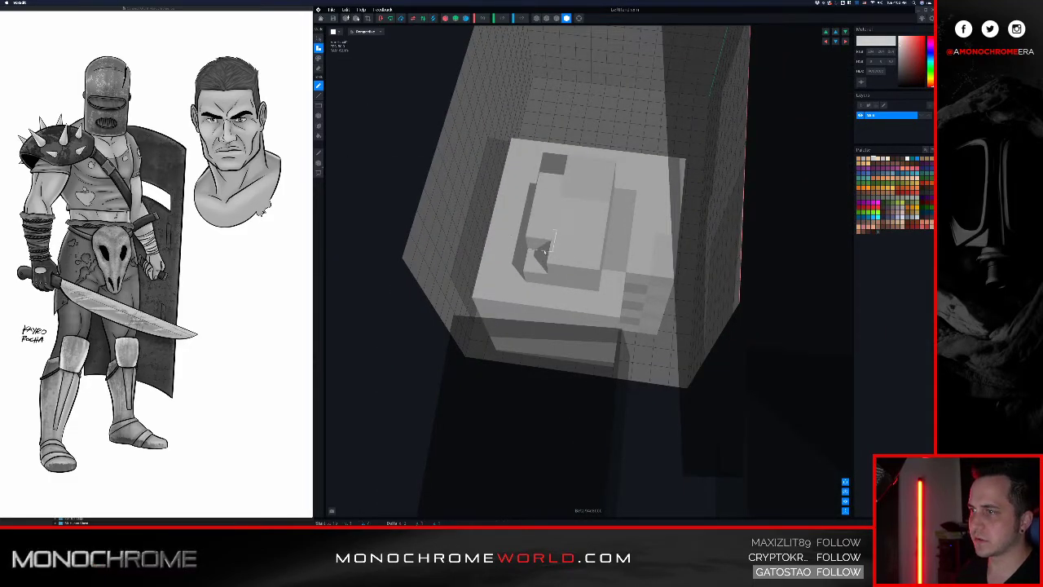
right_click_drag(544, 252, 563, 239)
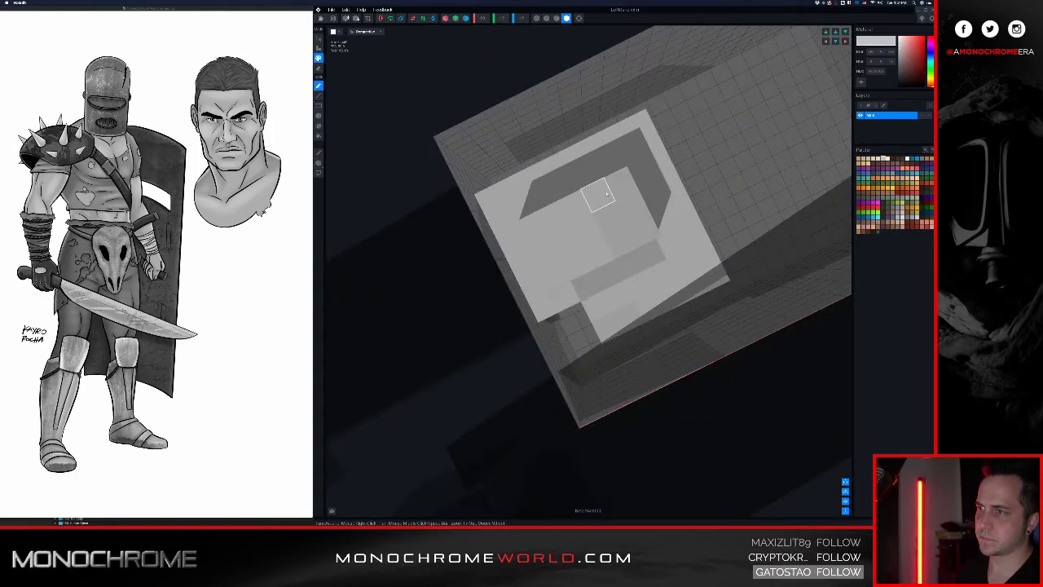
mouse_move(597, 196)
right_mouse_down()
mouse_move(601, 207)
mouse_move(617, 181)
mouse_move(595, 196)
mouse_move(603, 203)
mouse_move(580, 194)
right_mouse_up()
scroll(596, 195, "down", 5)
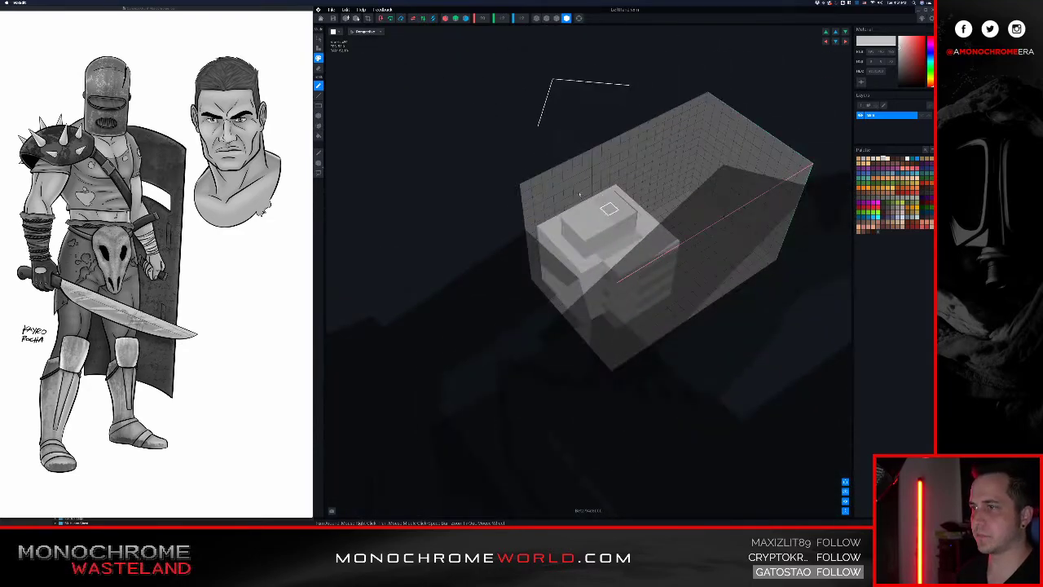
left_click(321, 18)
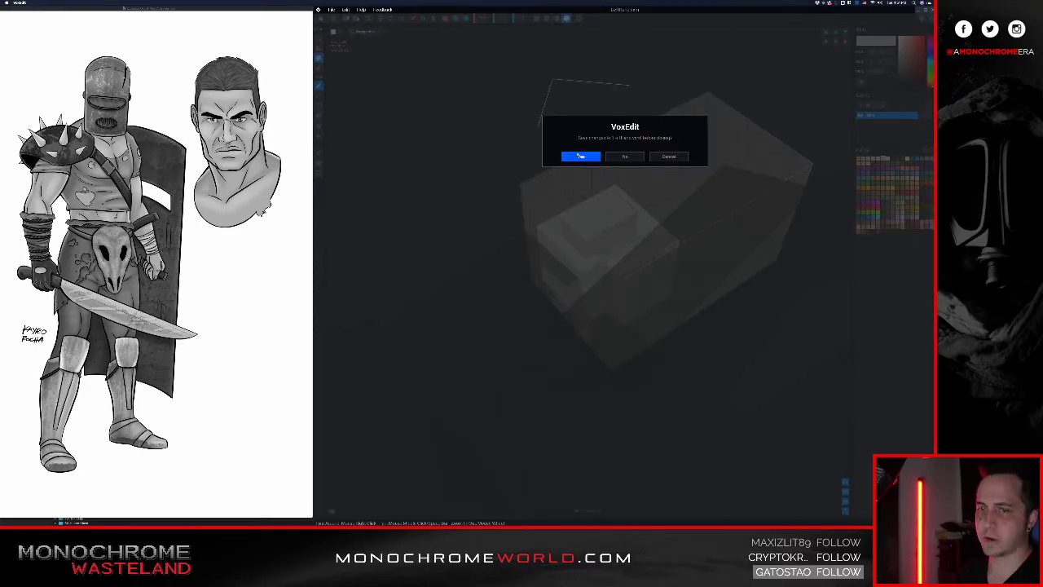
left_click(580, 156)
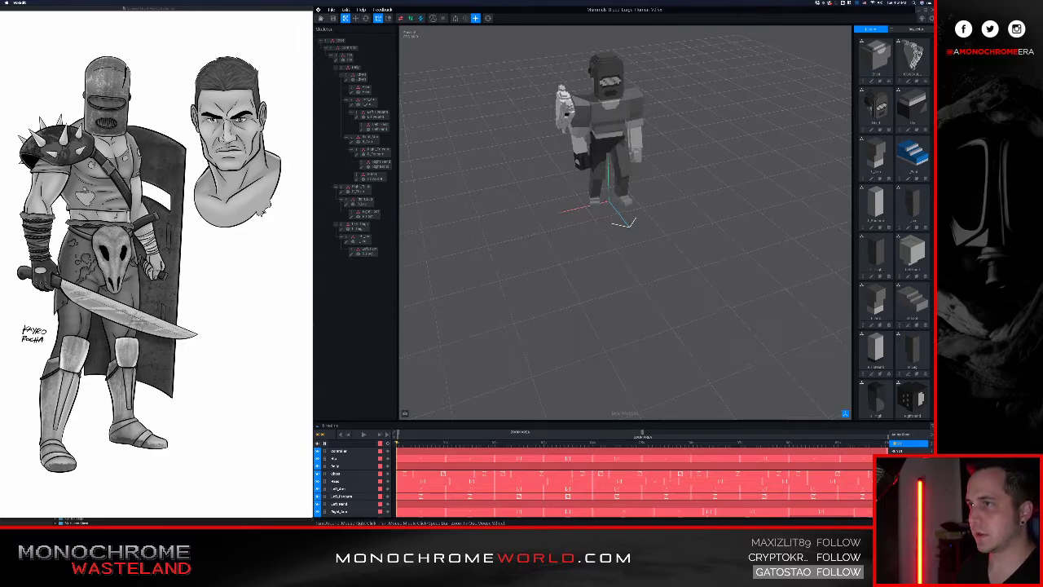
- Open the right forearm model above the dark glove for editing
right_click_drag(621, 189, 589, 159)
scroll(589, 159, "up", 3)
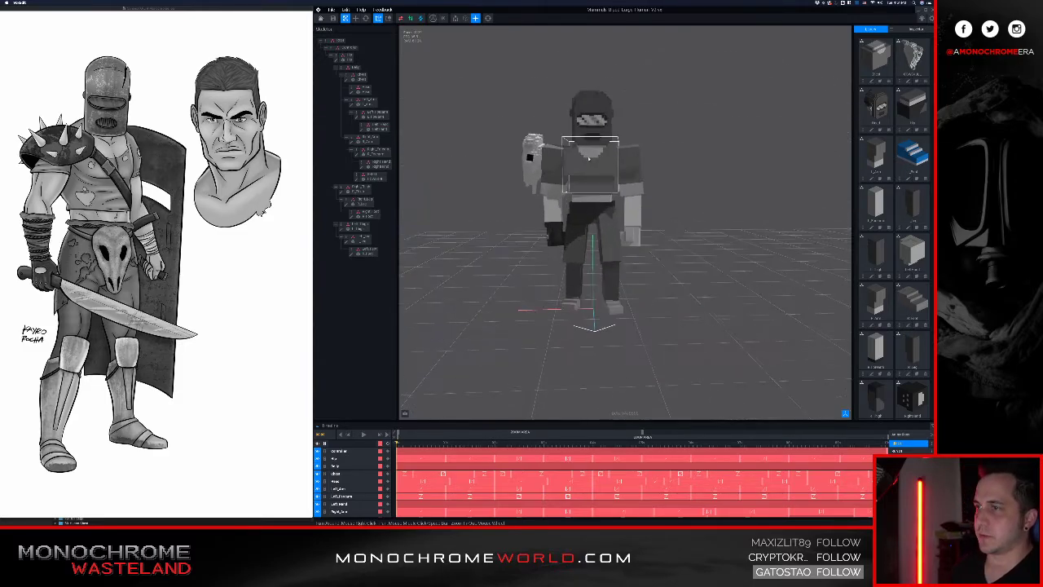
scroll(588, 159, "up", 2)
right_click_drag(551, 230, 539, 257)
scroll(535, 256, "up", 2)
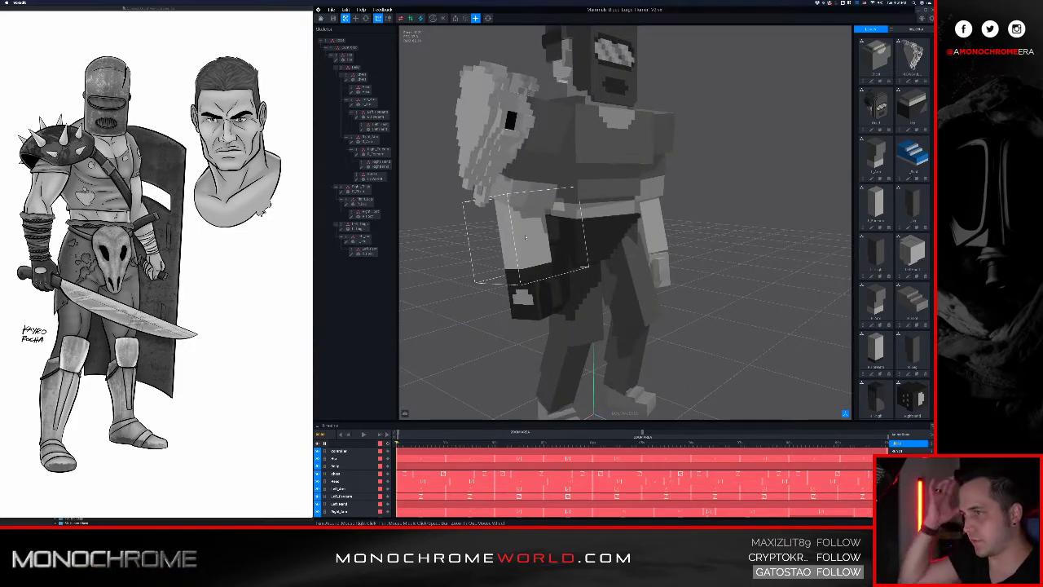
right_click_drag(598, 253, 487, 198)
left_click(523, 249)
left_click(357, 155)
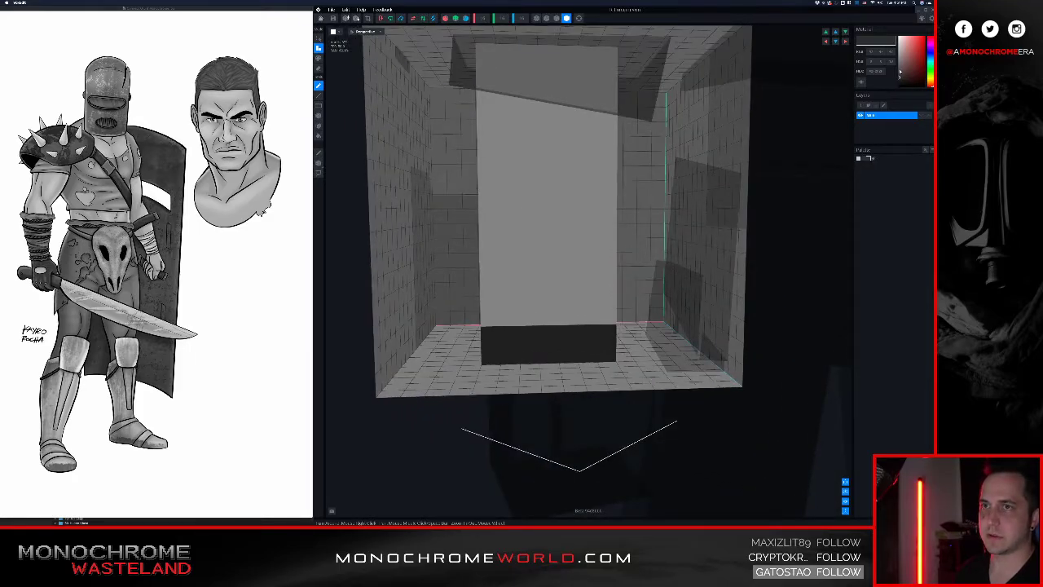
- Try to build up a raised band of medium grey voxels just above the dark cuff on the forearm
left_click_drag(899, 72, 898, 69)
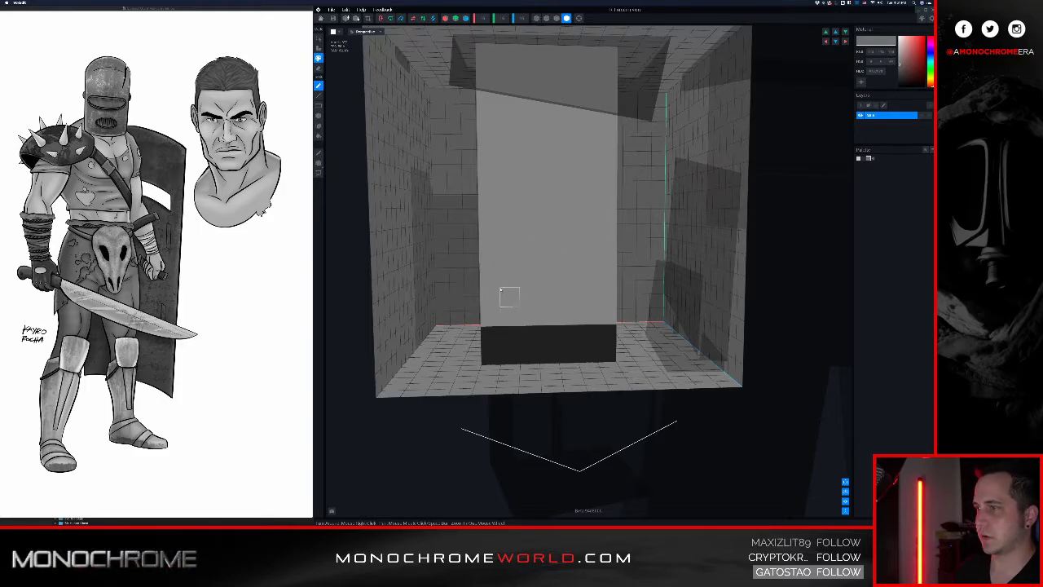
right_click_drag(528, 277, 519, 220)
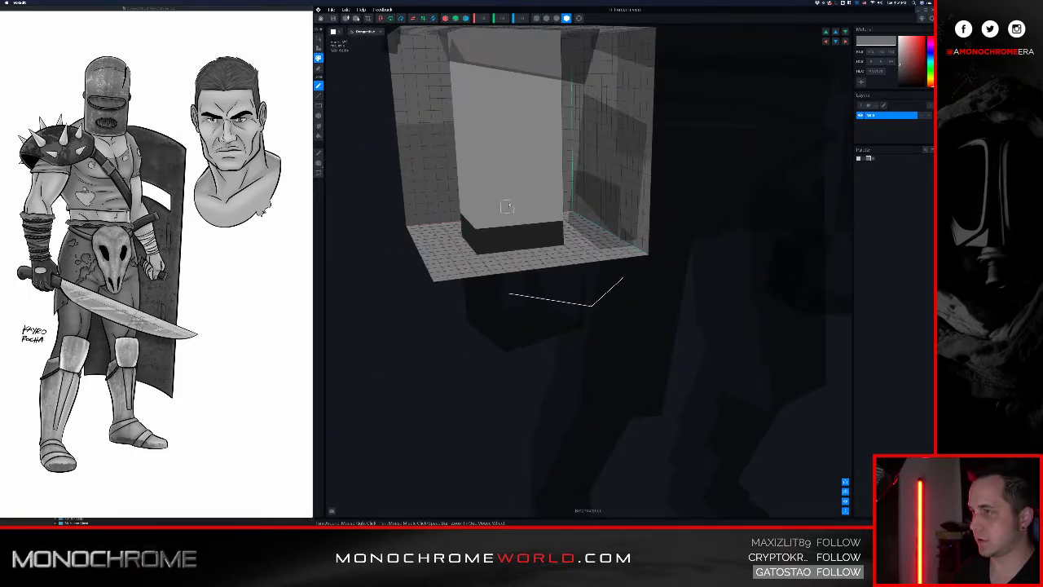
key("a")
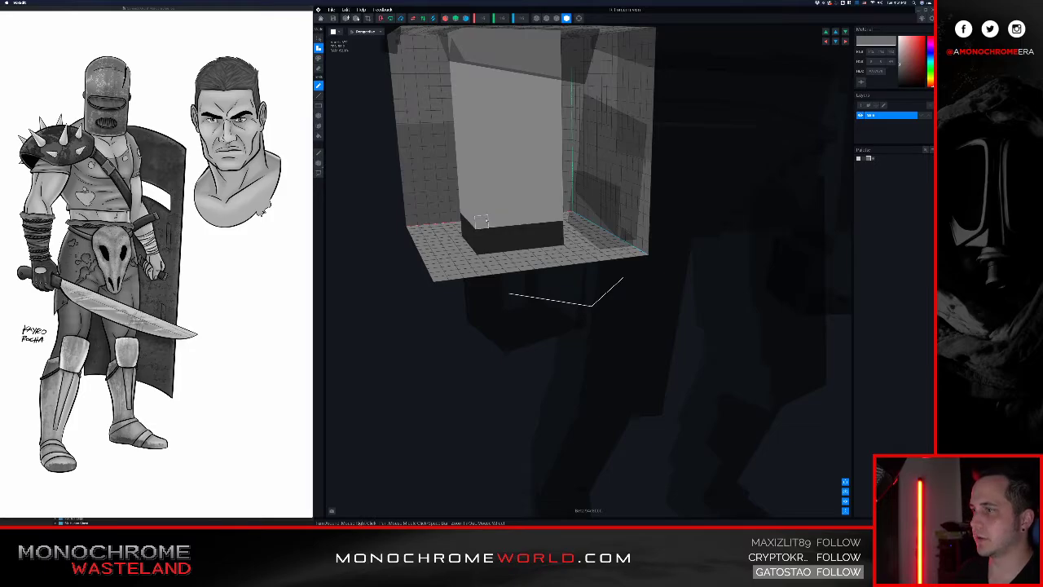
left_click_drag(480, 220, 554, 202)
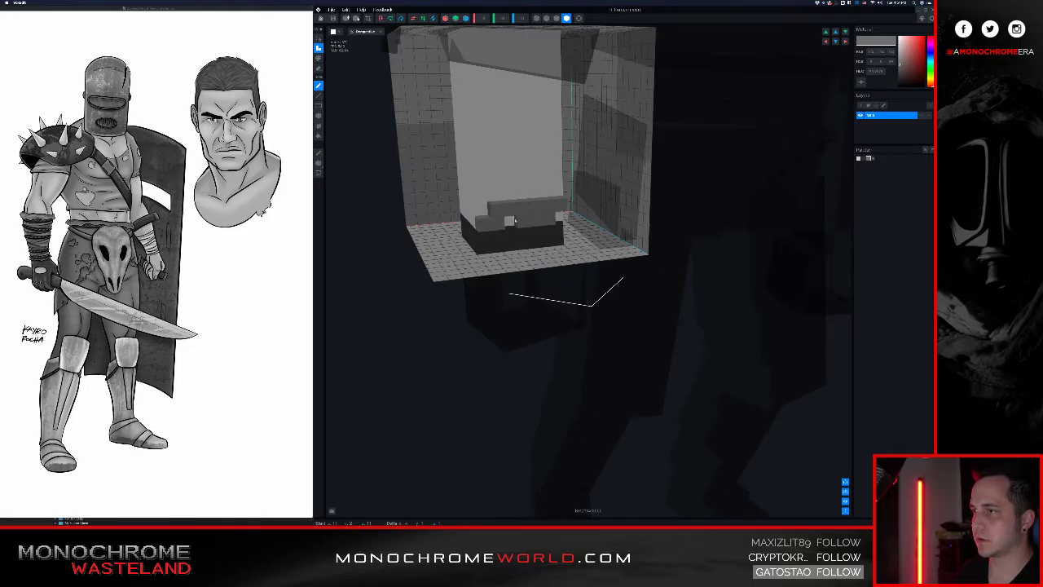
right_click_drag(522, 199, 491, 214)
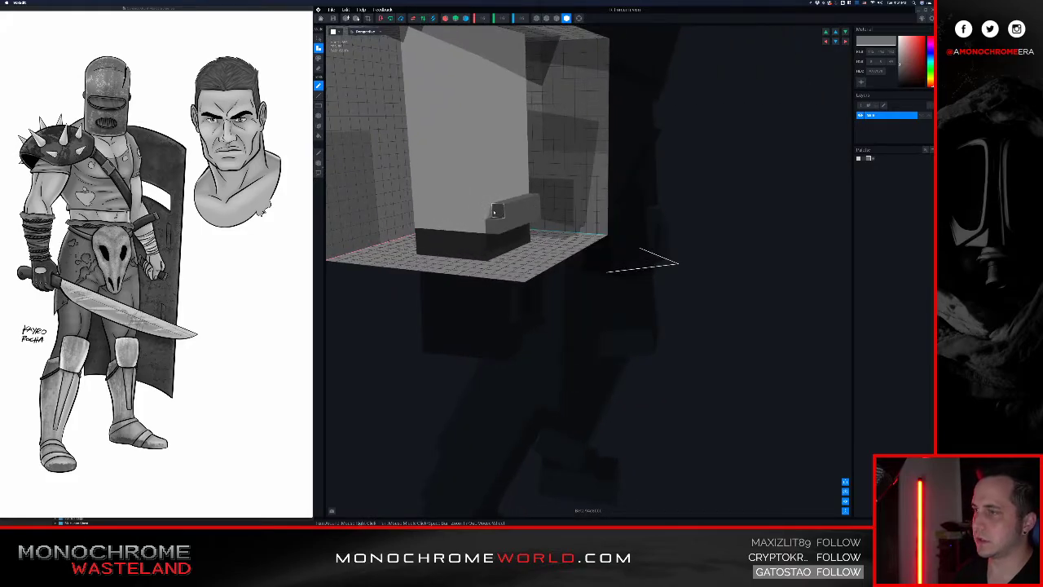
key("super+z")
key("super+z")
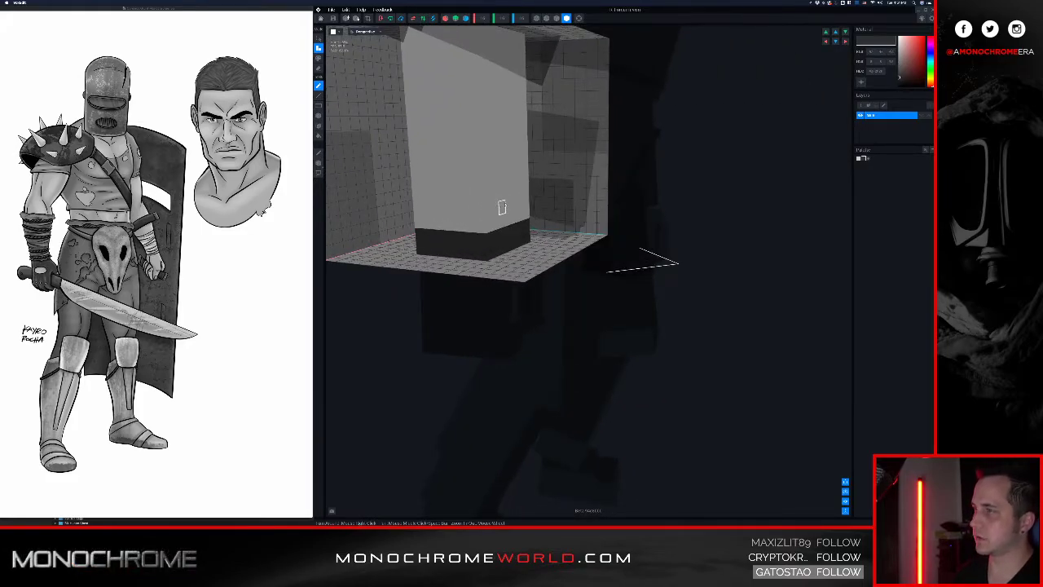
- Paint a medium grey rectangular area across the forearm's face directly above the dark cuff, using the box shape
right_click_drag(502, 200, 493, 201)
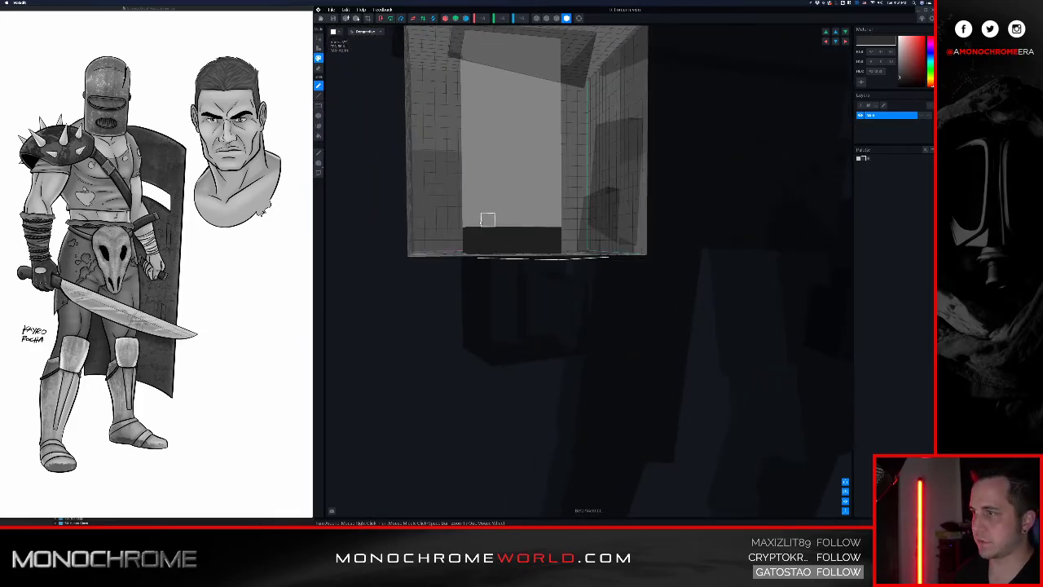
key("s")
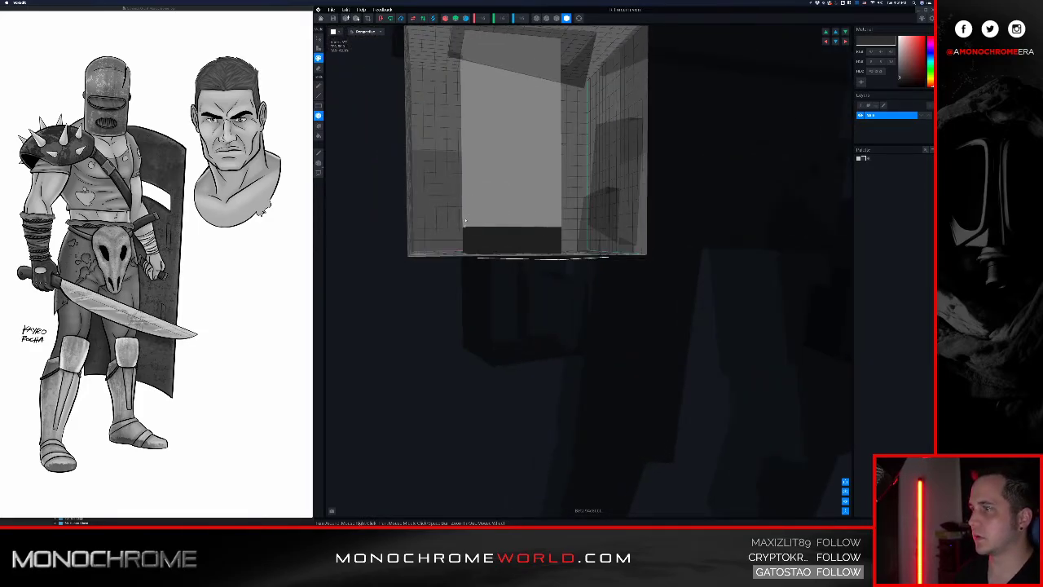
left_click_drag(467, 222, 551, 165)
key("super+z")
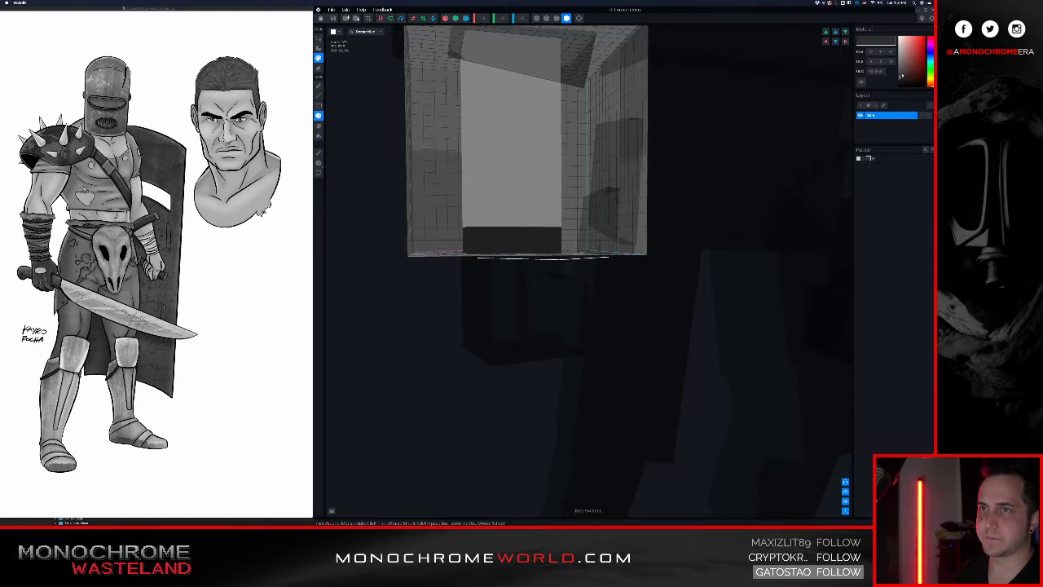
left_click(903, 67)
left_click(889, 64)
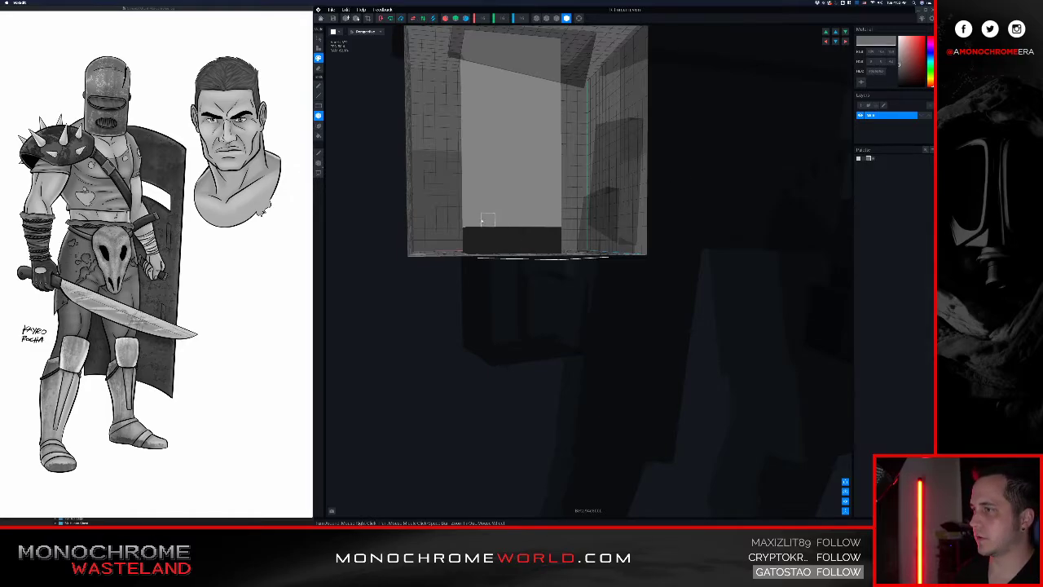
left_click_drag(481, 221, 555, 154)
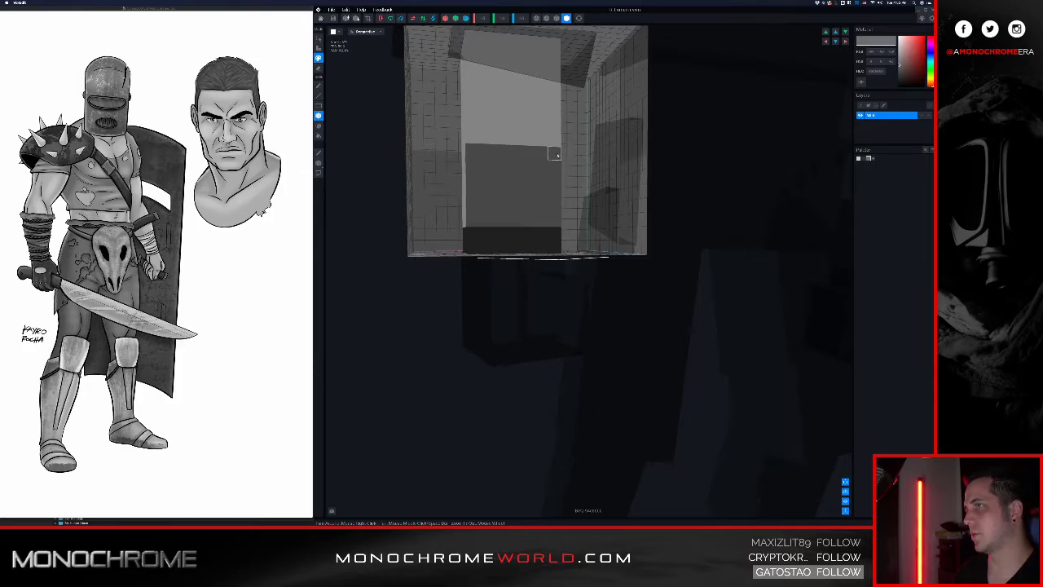
- Continue the medium grey wrap around the forearm's remaining sides and extend its upper edge by one voxel row
right_click_drag(514, 124, 473, 116)
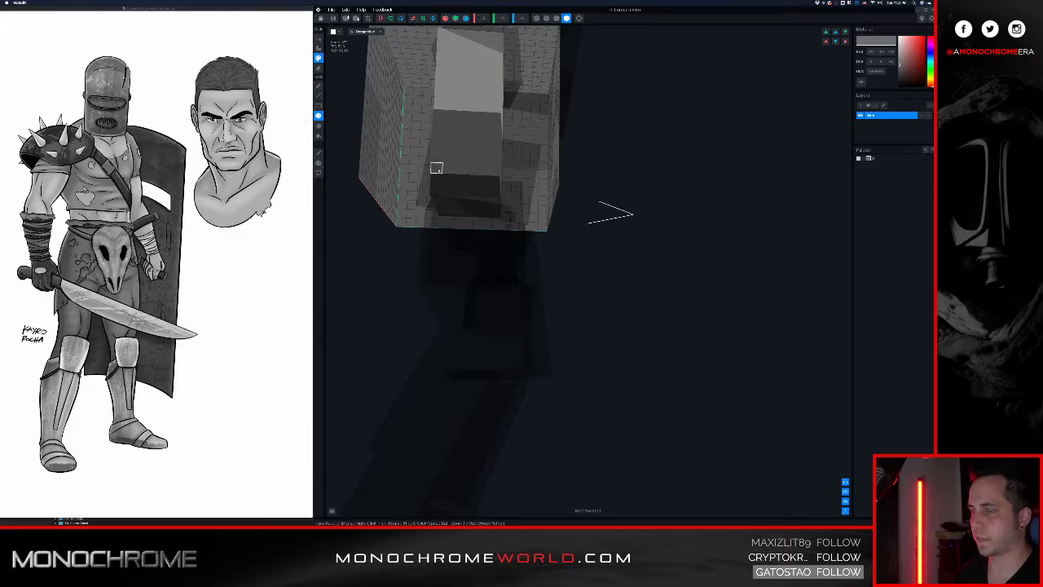
right_click_drag(433, 168, 553, 162)
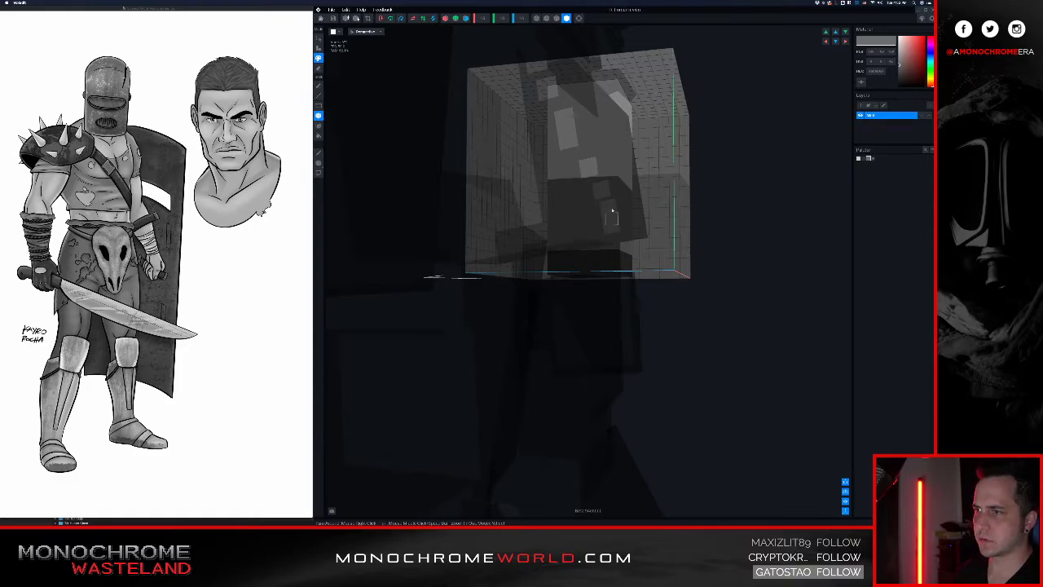
right_click_drag(605, 245, 500, 184)
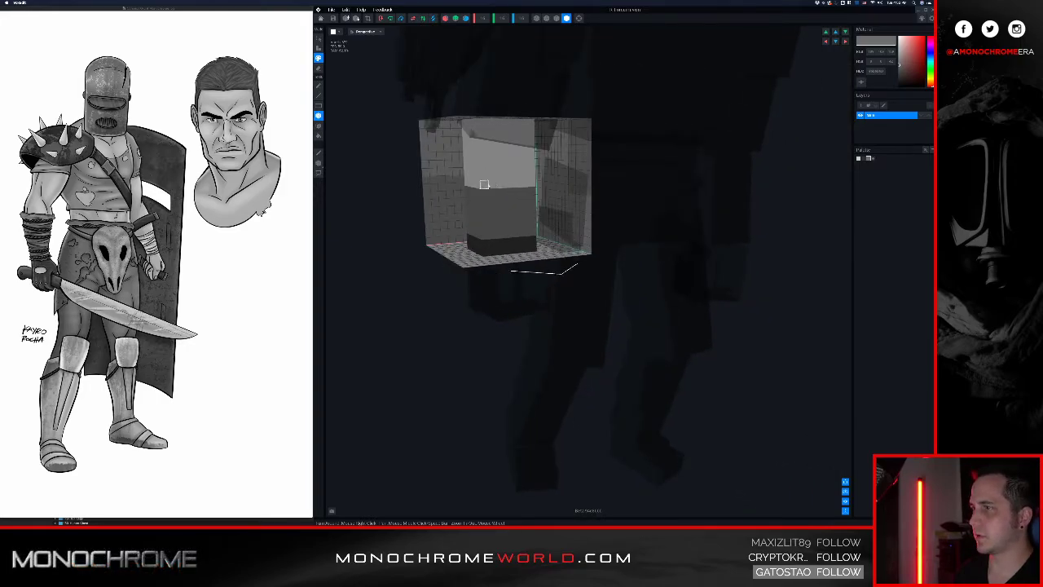
left_click_drag(485, 186, 515, 183)
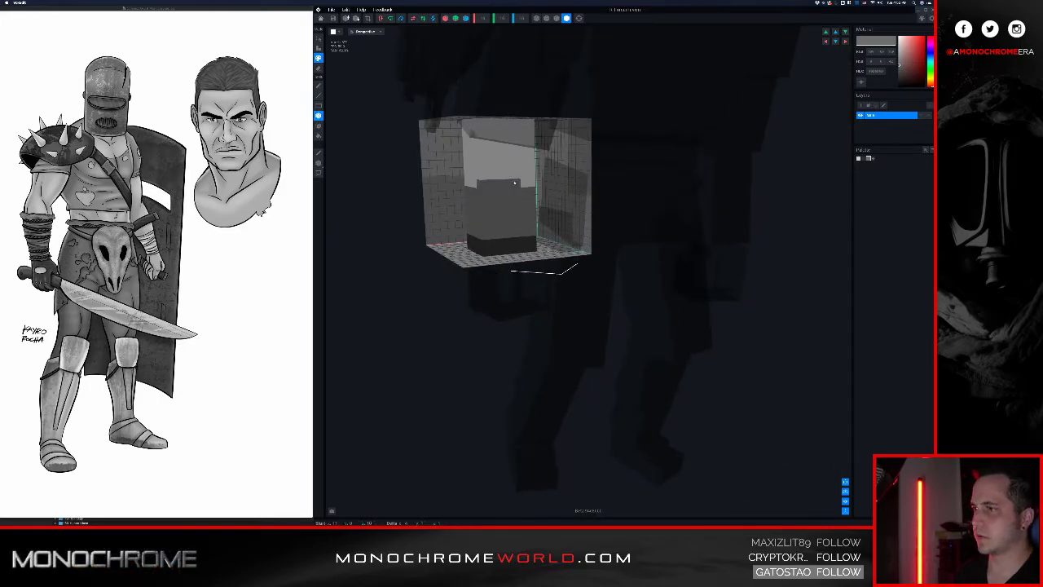
right_click_drag(528, 182, 441, 186)
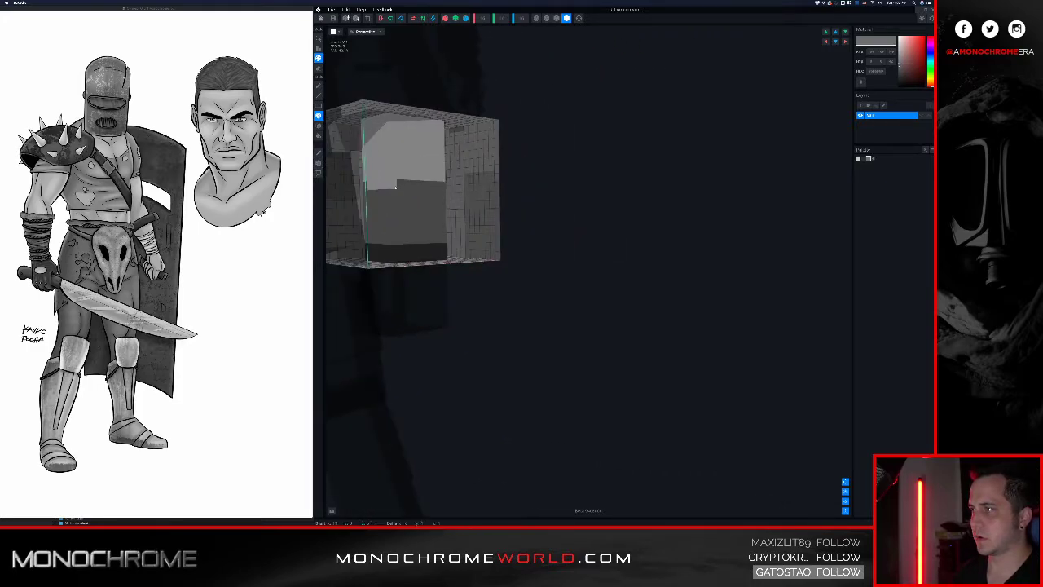
right_click_drag(375, 186, 392, 189)
- Save the forearm model, check the wrapped arm on the character rig and reopen the right forearm for editing
left_click(321, 18)
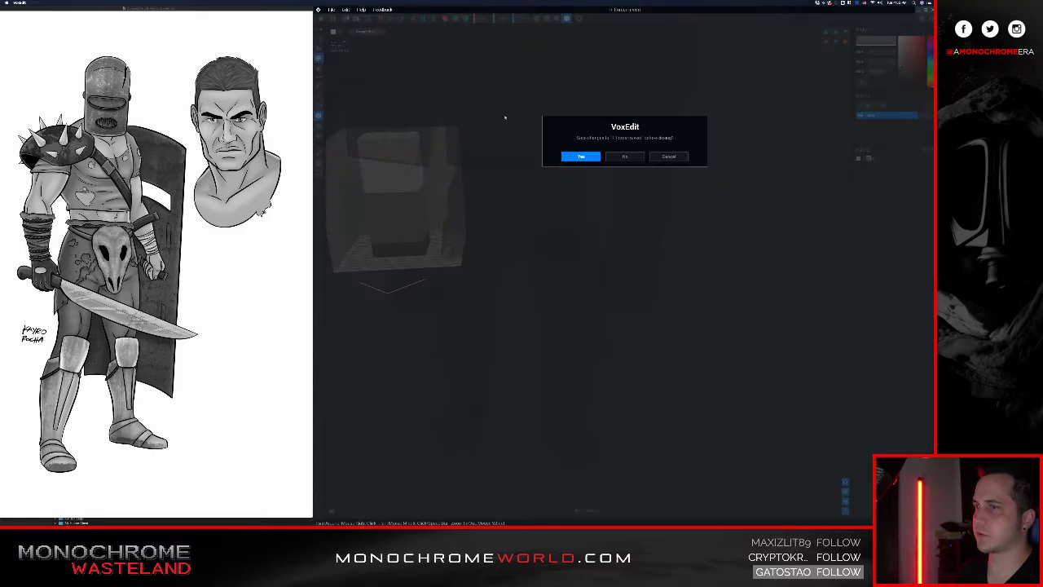
left_click(581, 154)
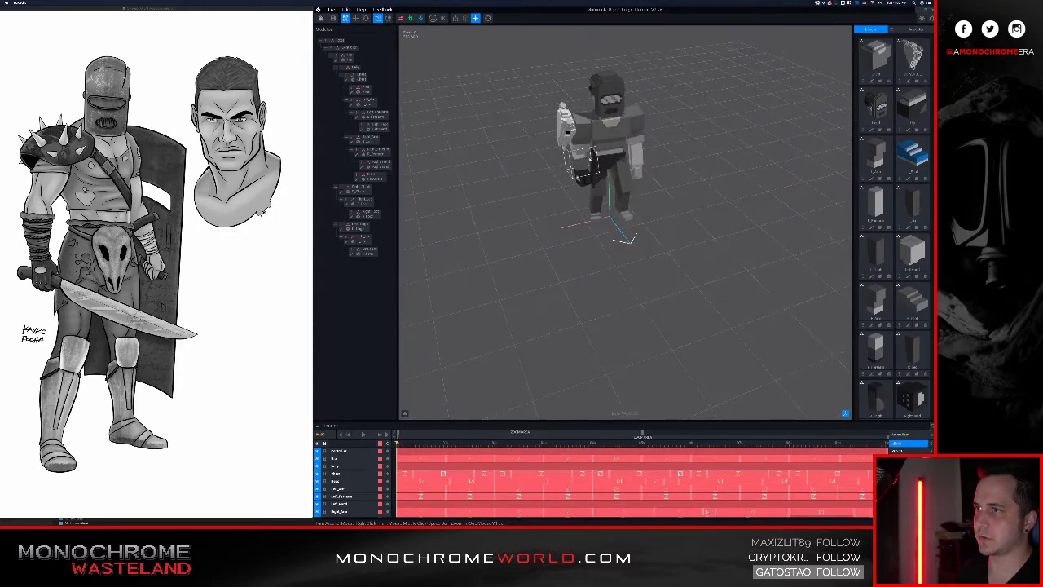
scroll(585, 156, "up", 5)
right_click_drag(584, 156, 510, 244)
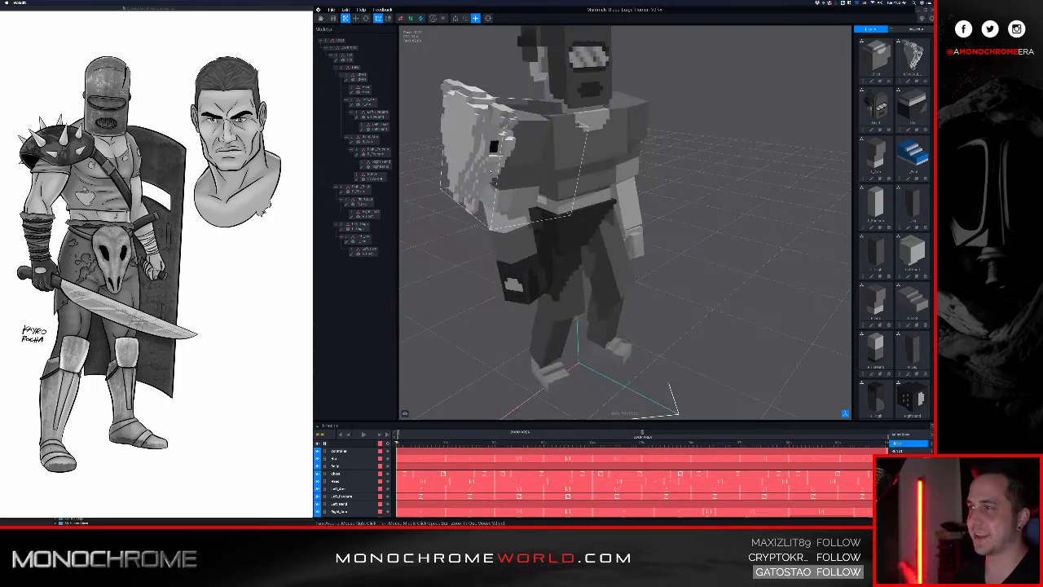
left_click(509, 244)
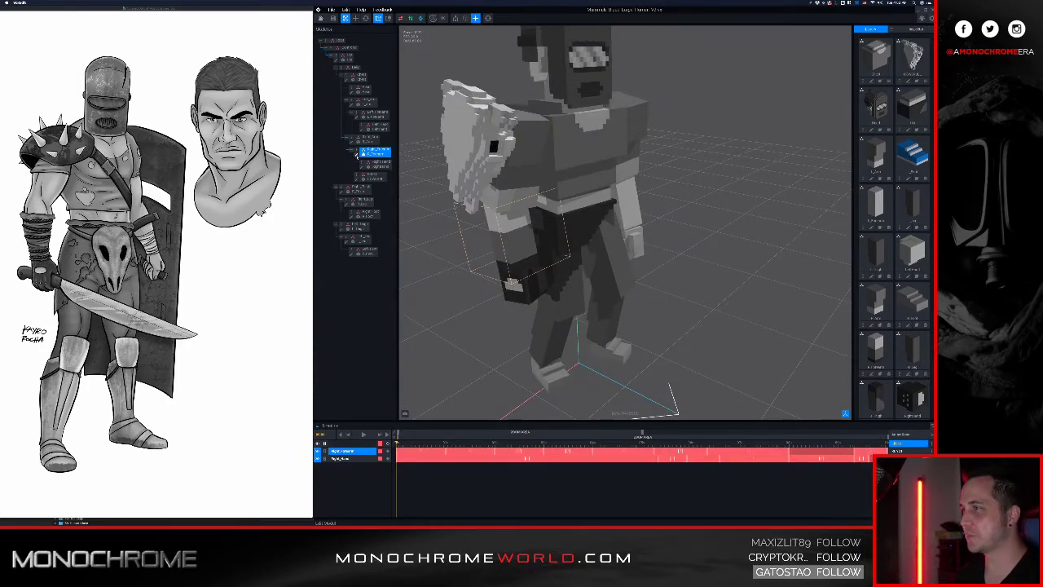
left_click(357, 154)
scroll(464, 215, "down", 3)
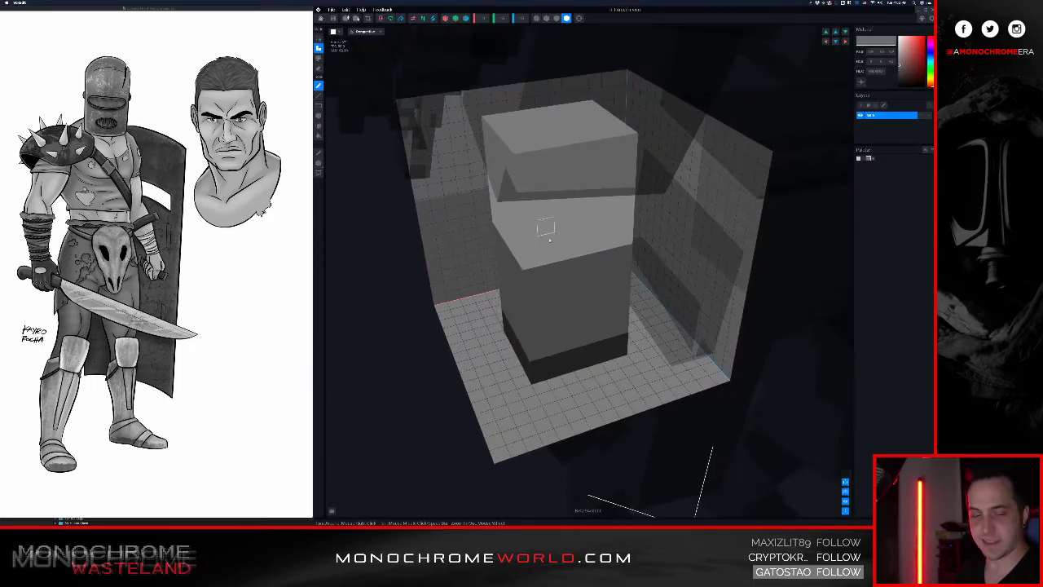
- Build a raised row of medium grey voxels along the upper edge of the forearm wrap, starting with its first side
middle_click_drag(547, 242, 536, 239)
right_click_drag(541, 240, 491, 246)
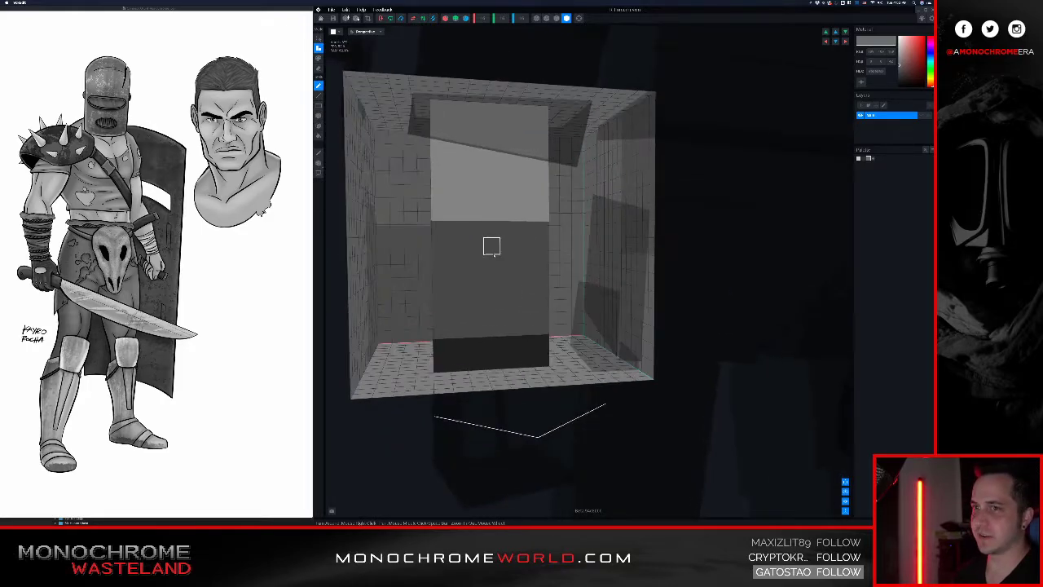
key("3")
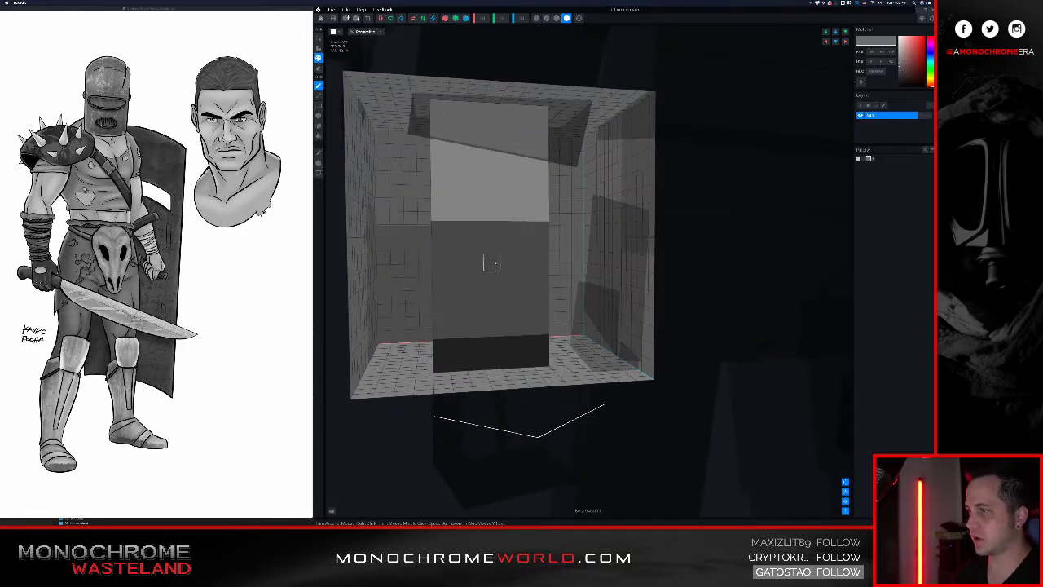
key("4")
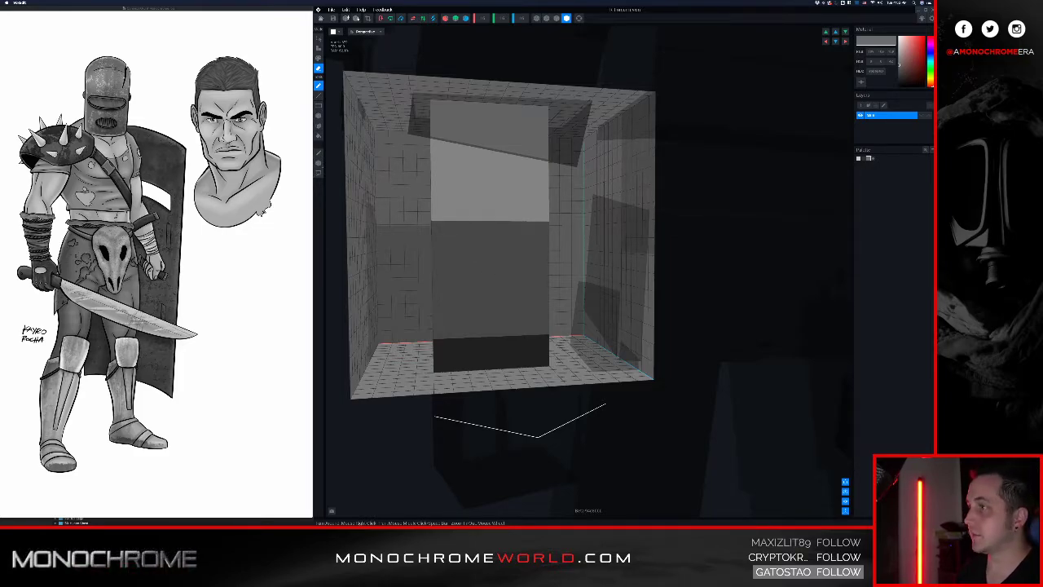
left_click_drag(445, 232, 547, 233)
right_click_drag(507, 245, 485, 226)
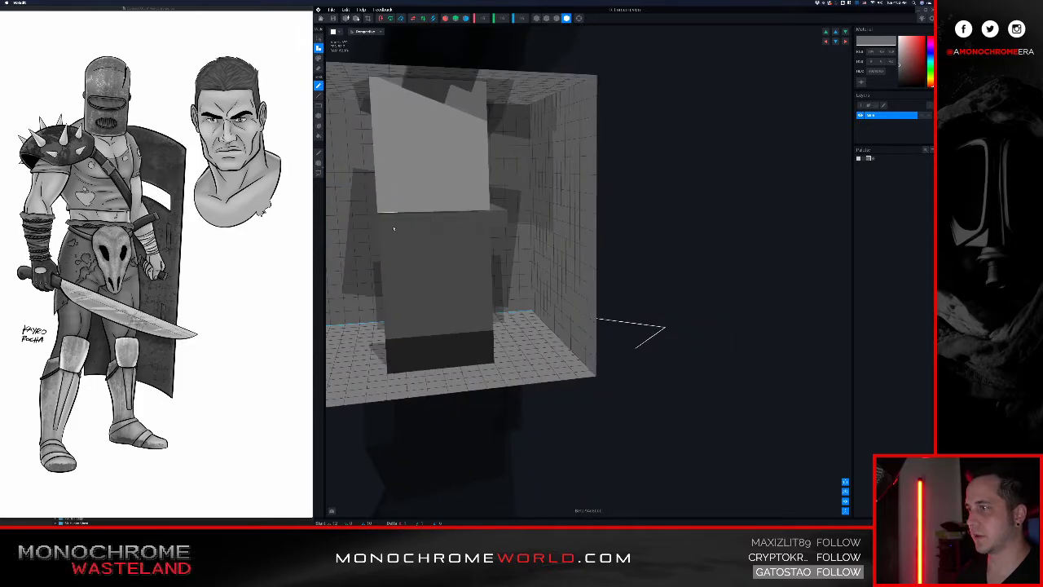
scroll(389, 230, "up", 4)
middle_click_drag(388, 230, 462, 226)
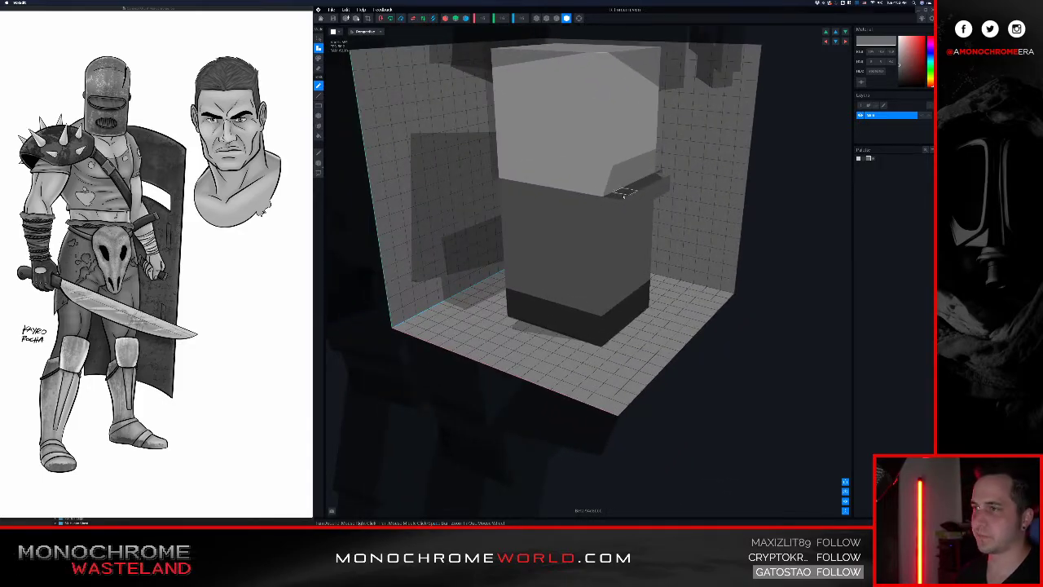
- Extend the raised row along the wrap's upper edge across the remaining sides, undoing and redrawing the uneven stroke
left_click_drag(597, 204, 531, 198)
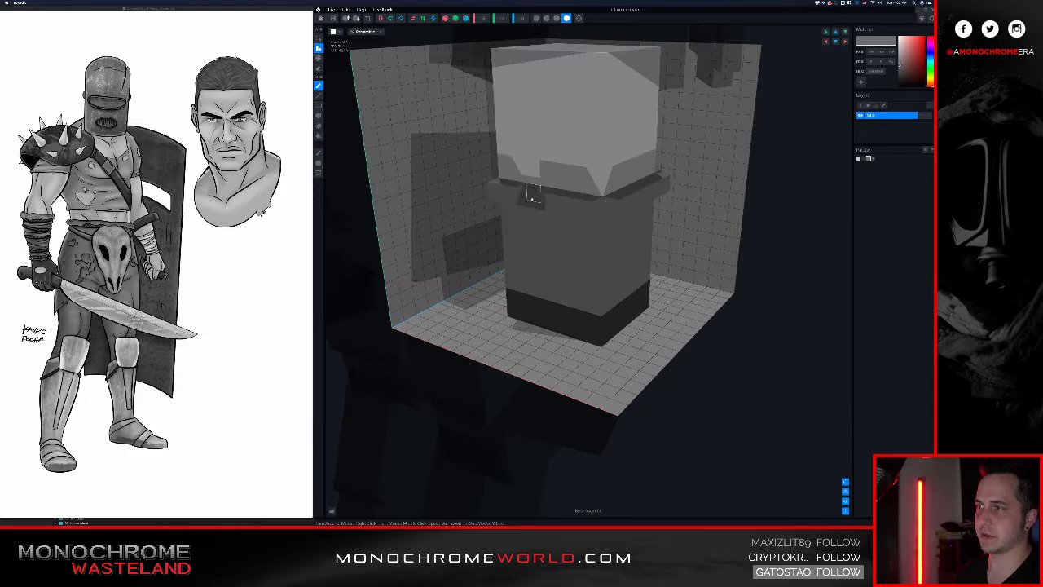
key("super+z")
left_click_drag(594, 205, 507, 194)
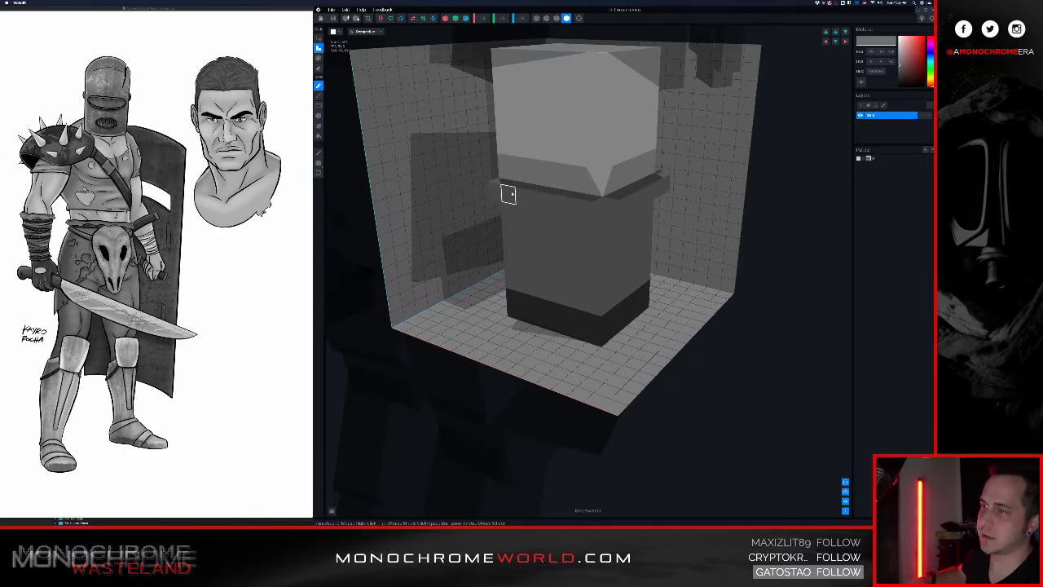
mouse_move(507, 194)
middle_mouse_down()
mouse_move(482, 205)
mouse_move(489, 177)
middle_mouse_up()
left_click_drag(489, 176, 397, 183)
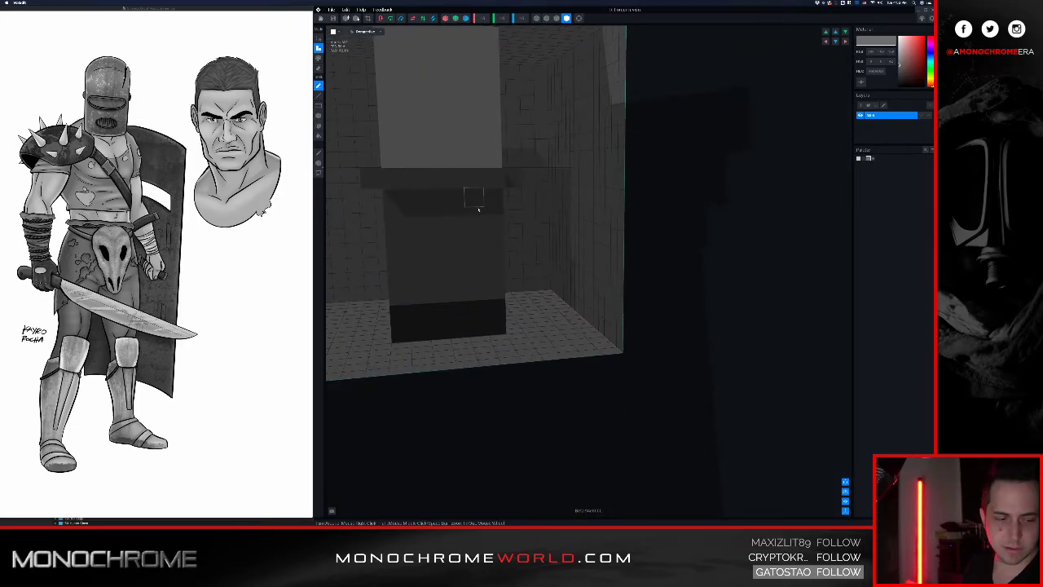
- Build a second raised row of medium grey voxels around the forearm, directly above the dark cuff
middle_click_drag(474, 213, 465, 256)
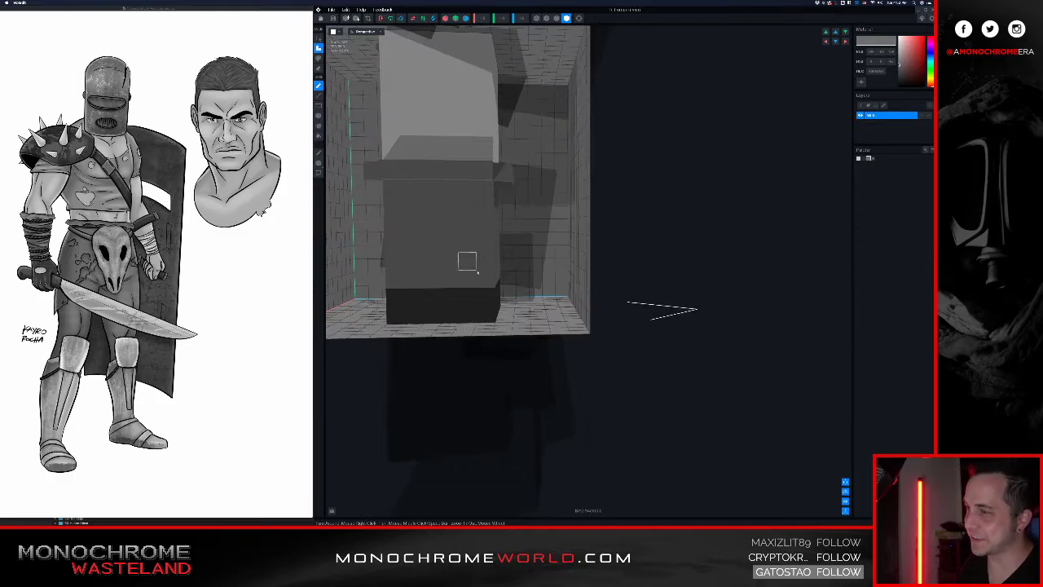
middle_click_drag(400, 276, 527, 239)
left_click_drag(526, 239, 628, 240)
scroll(629, 235, "down", 3)
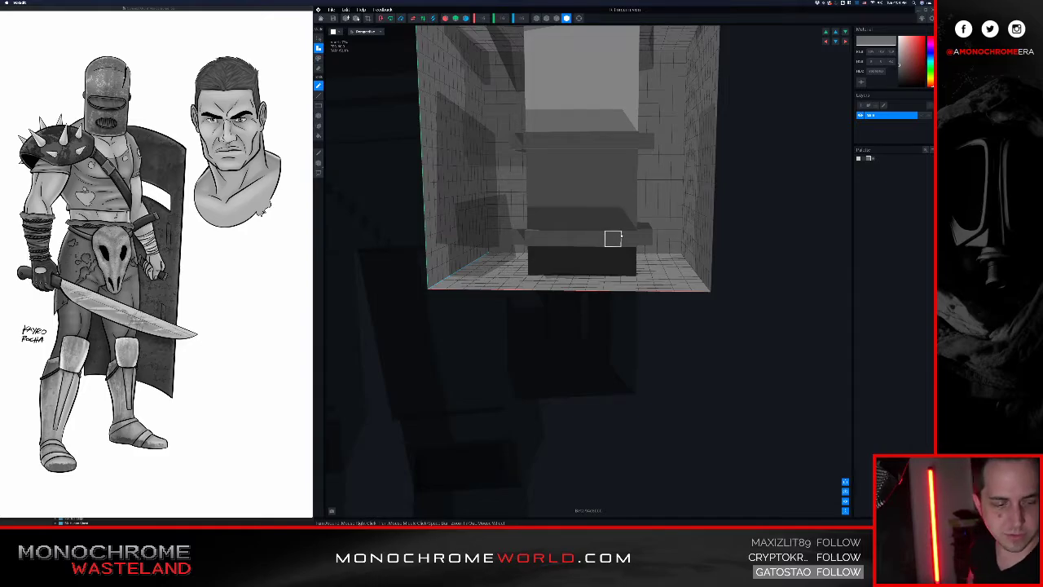
middle_click_drag(600, 177, 557, 212)
scroll(555, 208, "down", 1)
right_click_drag(591, 201, 559, 207)
scroll(553, 202, "up", 2)
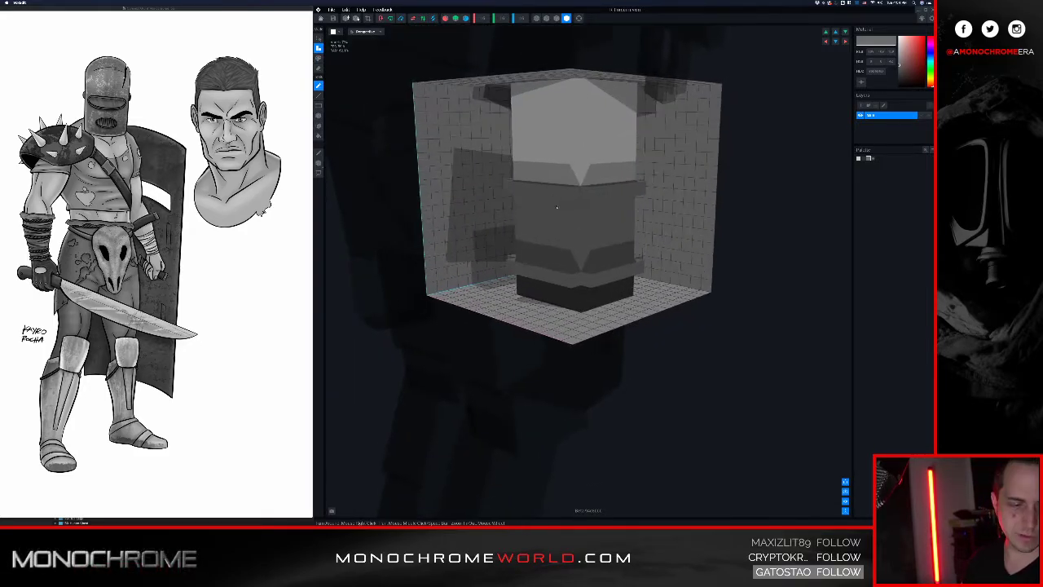
- Add irregular raised patches of medium grey voxels between the upper and lower bands of the wrap
middle_click_drag(578, 196, 565, 201)
right_click_drag(538, 203, 561, 207)
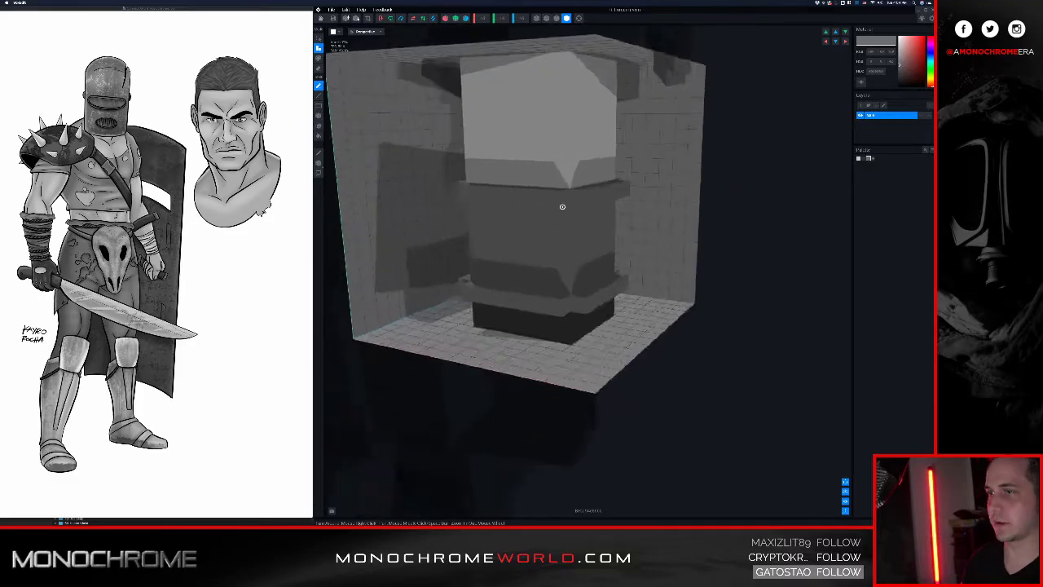
middle_click_drag(579, 205, 563, 203)
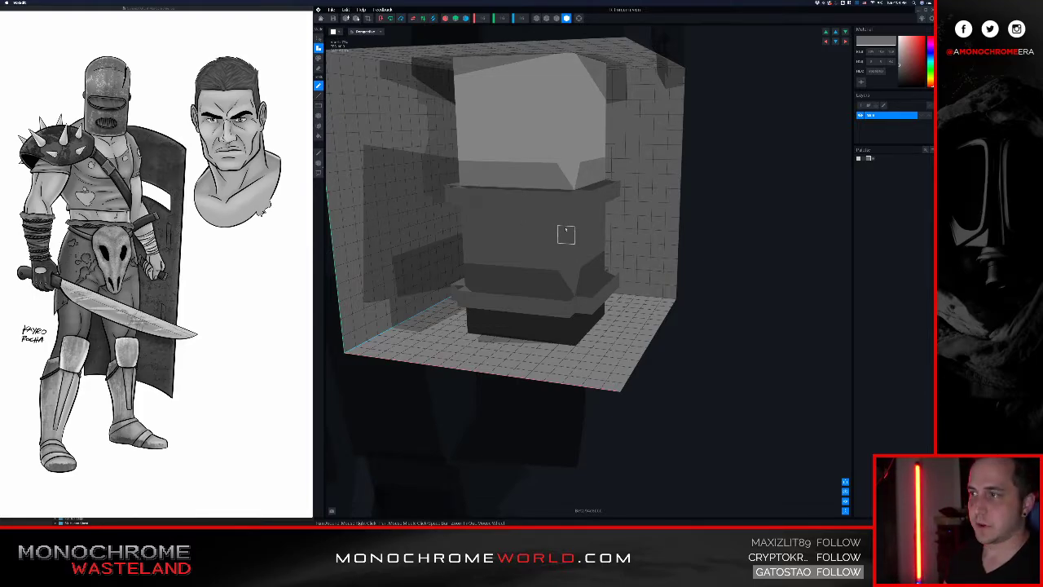
right_click_drag(566, 235, 713, 261)
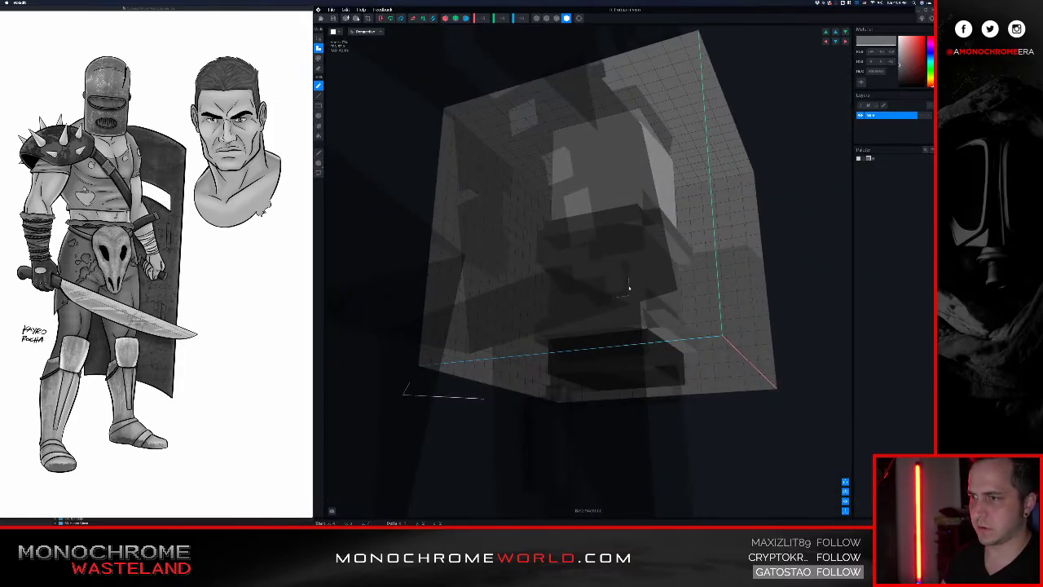
right_click_drag(636, 289, 562, 273)
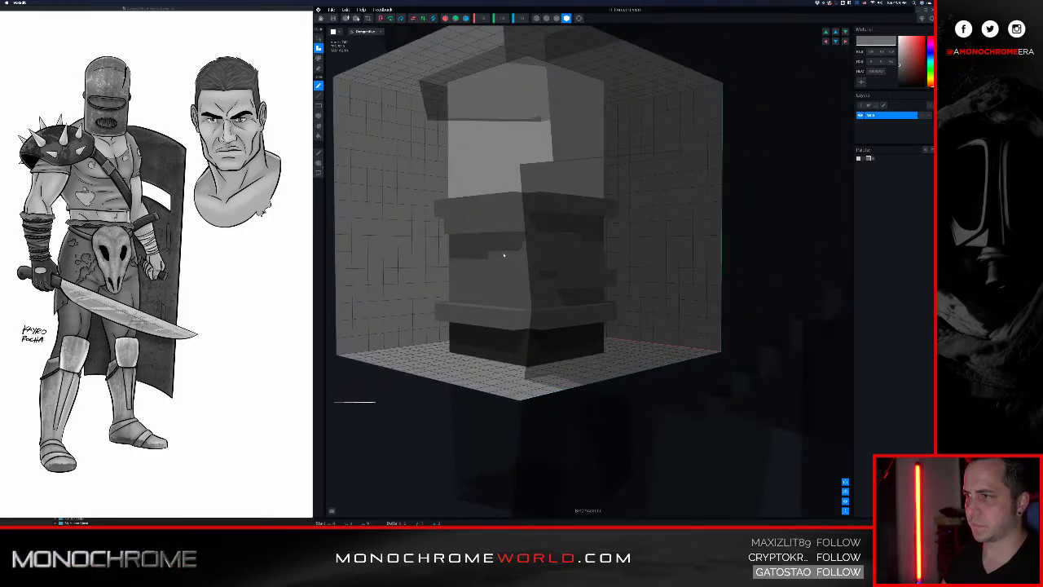
left_click_drag(503, 255, 505, 258)
right_click_drag(505, 258, 513, 273)
left_click_drag(514, 275, 506, 280)
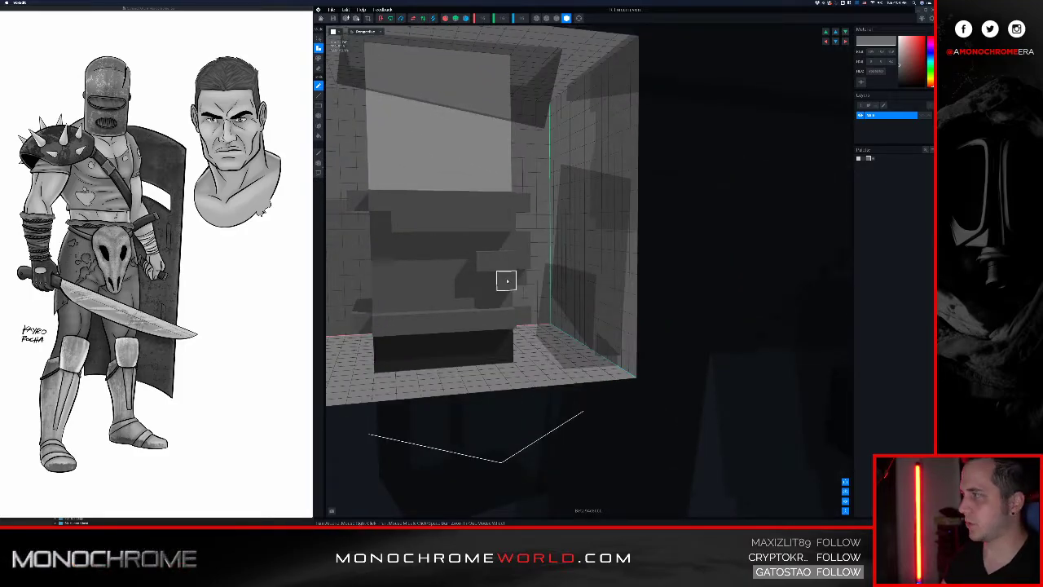
- Continue the staggered raised voxel strips around the forearm's corners, leaving recessed gaps that suggest layered bandages
right_click_drag(506, 280, 511, 273)
mouse_move(431, 265)
left_mouse_down()
mouse_move(479, 267)
mouse_move(441, 285)
mouse_move(479, 285)
left_mouse_up()
left_click_drag(478, 300, 444, 302)
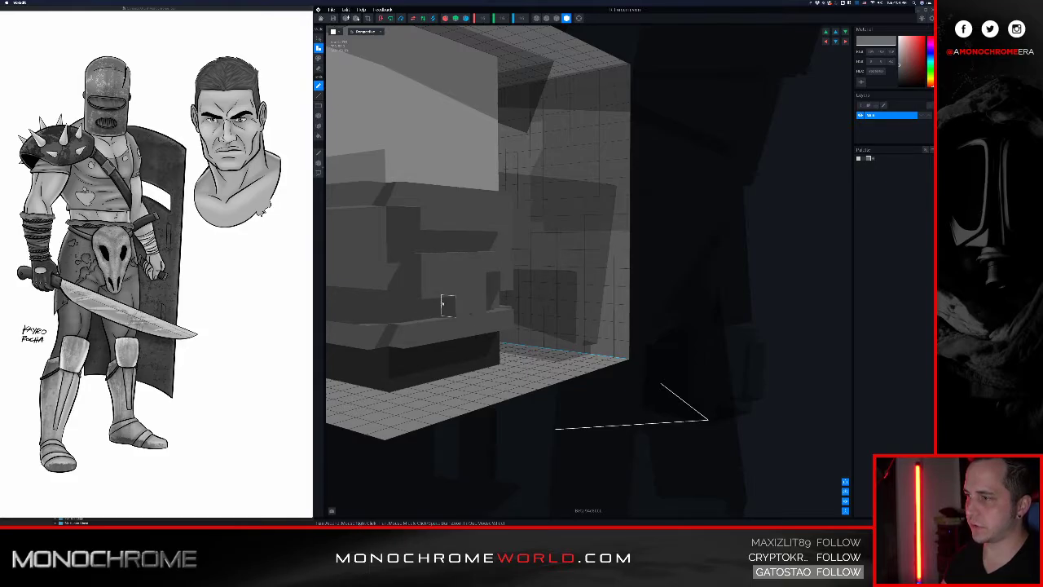
right_click_drag(444, 302, 450, 293)
middle_click_drag(451, 293, 526, 286)
mouse_move(468, 213)
left_mouse_down()
mouse_move(528, 238)
mouse_move(528, 216)
mouse_move(544, 212)
left_mouse_up()
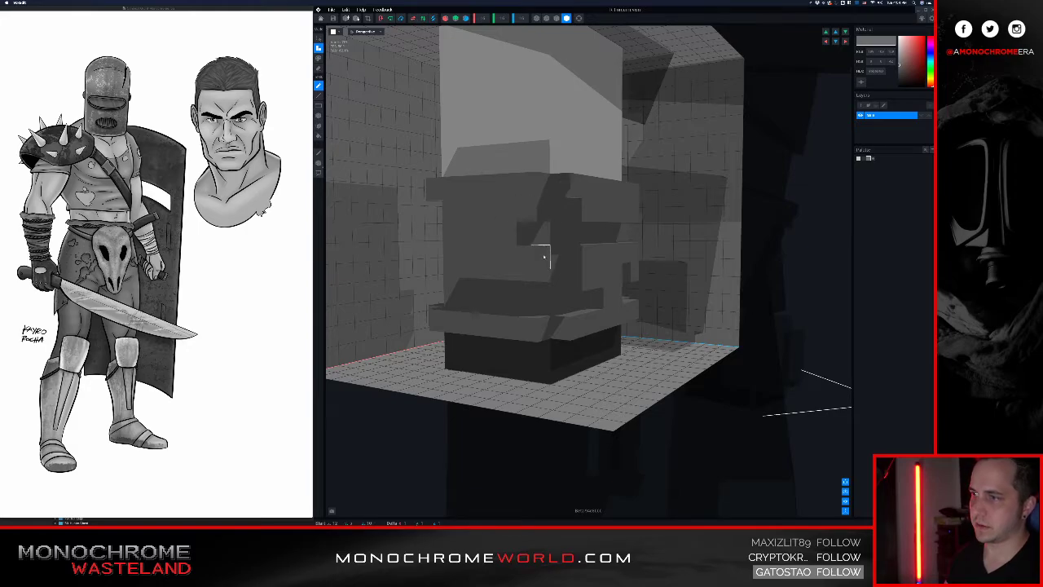
left_click_drag(545, 258, 559, 256)
- Cover the forearm's next plain wrap face with raised medium grey strips, leaving a few small gaps
right_click_drag(557, 256, 486, 275)
scroll(476, 261, "down", 3)
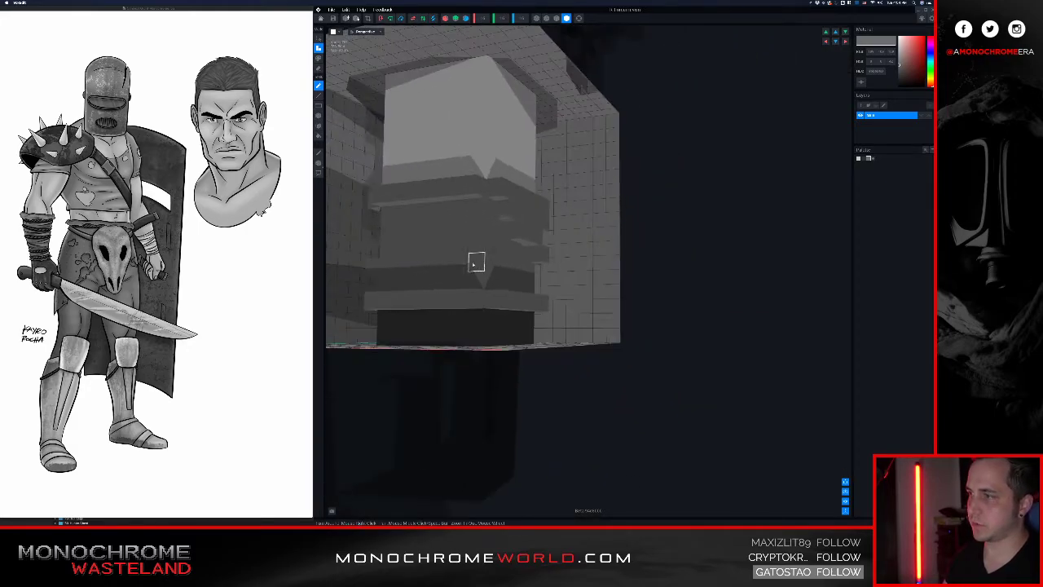
middle_click_drag(476, 261, 499, 254)
right_click_drag(511, 242, 495, 240)
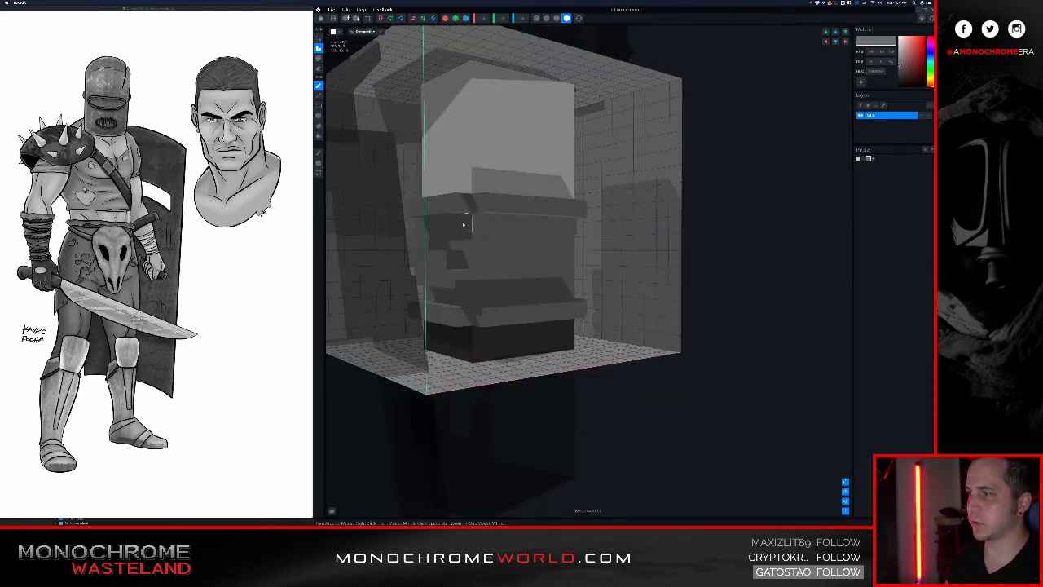
left_click_drag(463, 225, 501, 229)
mouse_move(540, 280)
left_mouse_down()
mouse_move(495, 295)
mouse_move(509, 278)
mouse_move(535, 277)
left_mouse_up()
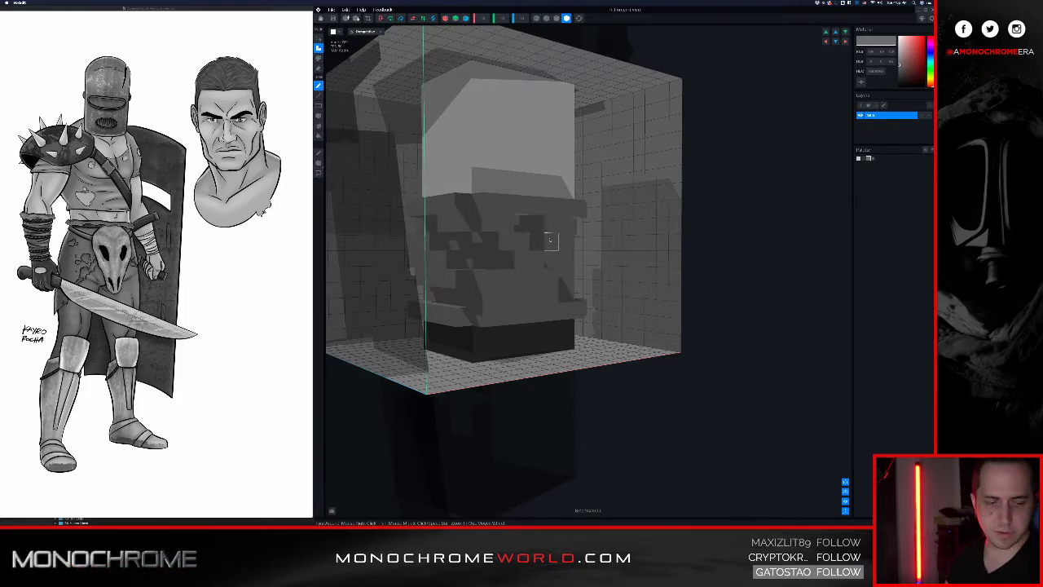
- Fill in the remaining sparse areas and corners of the wrap with raised voxels so the texture runs around the arm
right_click_drag(539, 238, 569, 241)
left_click(569, 242)
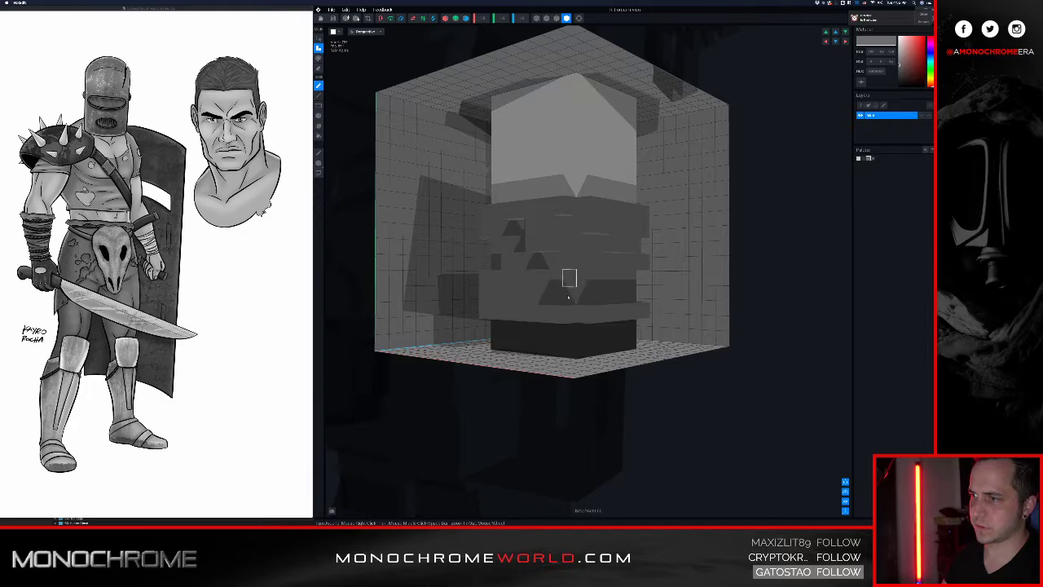
mouse_move(568, 278)
left_mouse_down()
mouse_move(611, 291)
mouse_move(557, 278)
left_mouse_up()
right_click_drag(556, 260, 546, 263)
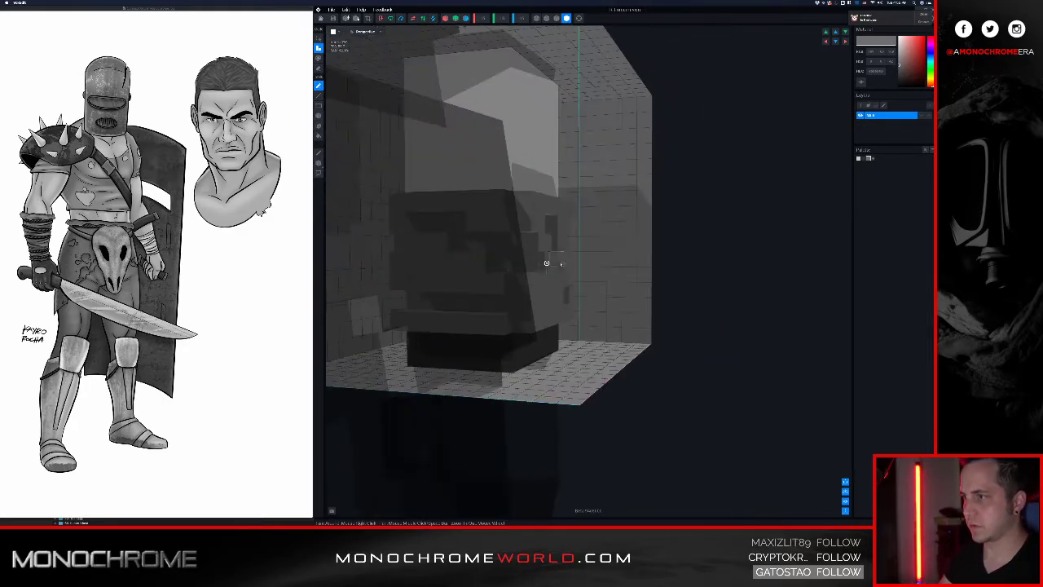
right_click_drag(456, 293, 466, 284)
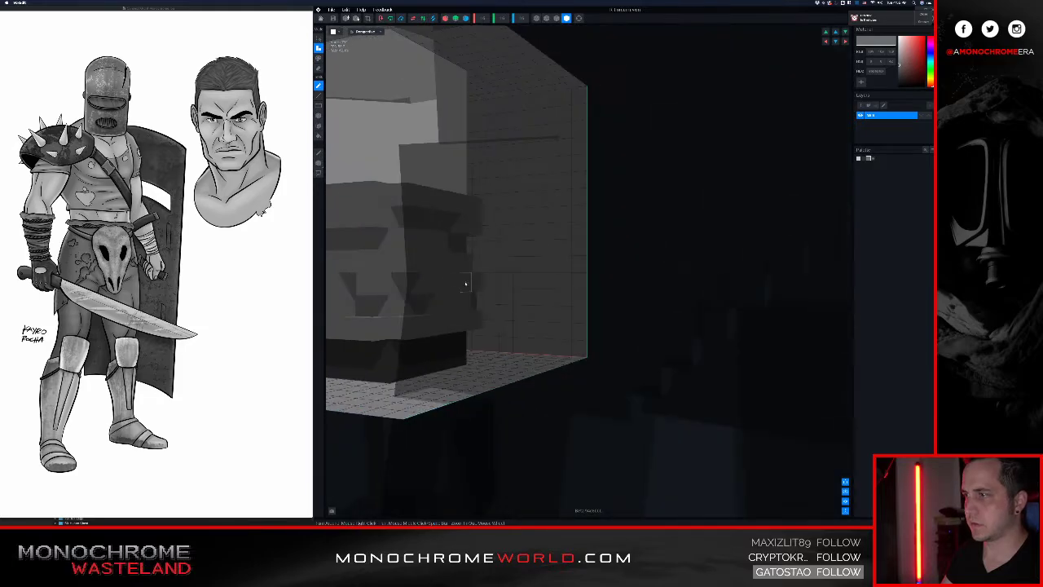
right_click_drag(422, 255, 421, 252)
middle_click_drag(473, 240, 501, 240)
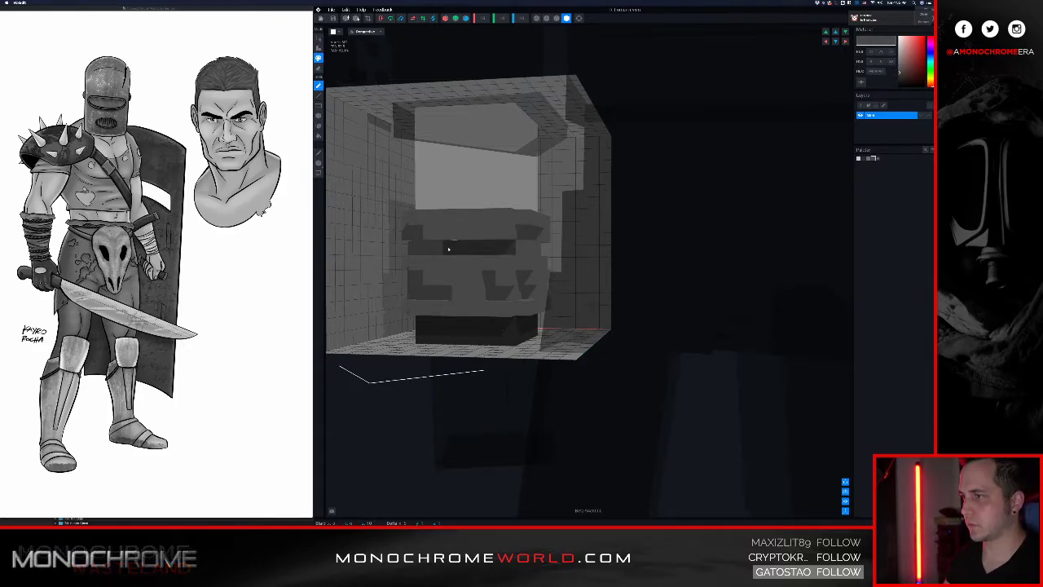
- Paint the recessed strip beneath the wrap's upper band in a darker grey and carry the shading around the corner
key("a")
left_click_drag(450, 248, 526, 257)
key("Left")
key("Left")
key("Left")
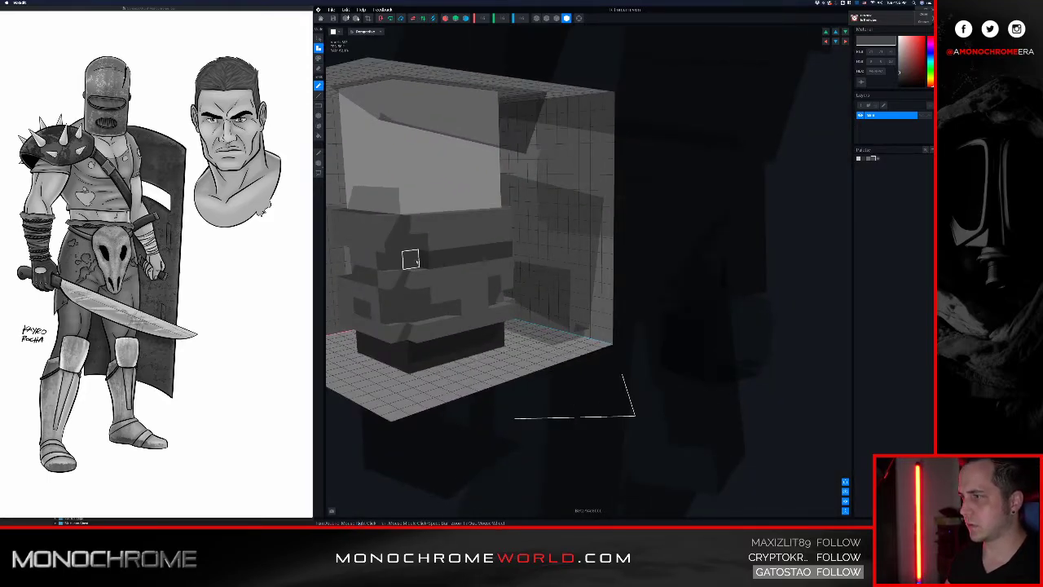
key("Left")
key("Left")
key("Left")
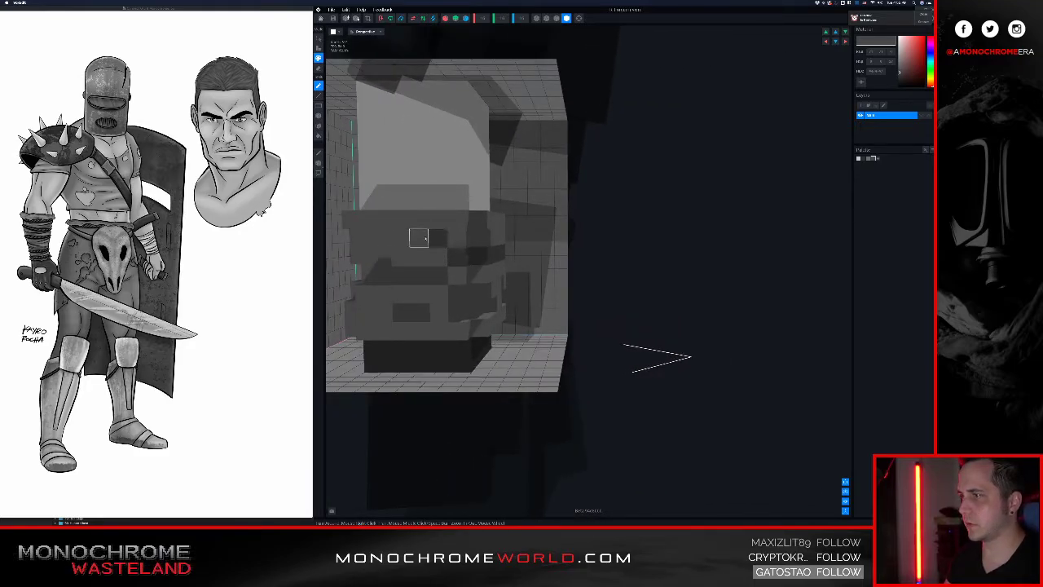
- Paint scattered darker grey patches over the raised voxels on the different sides of the wrap
left_click(403, 223)
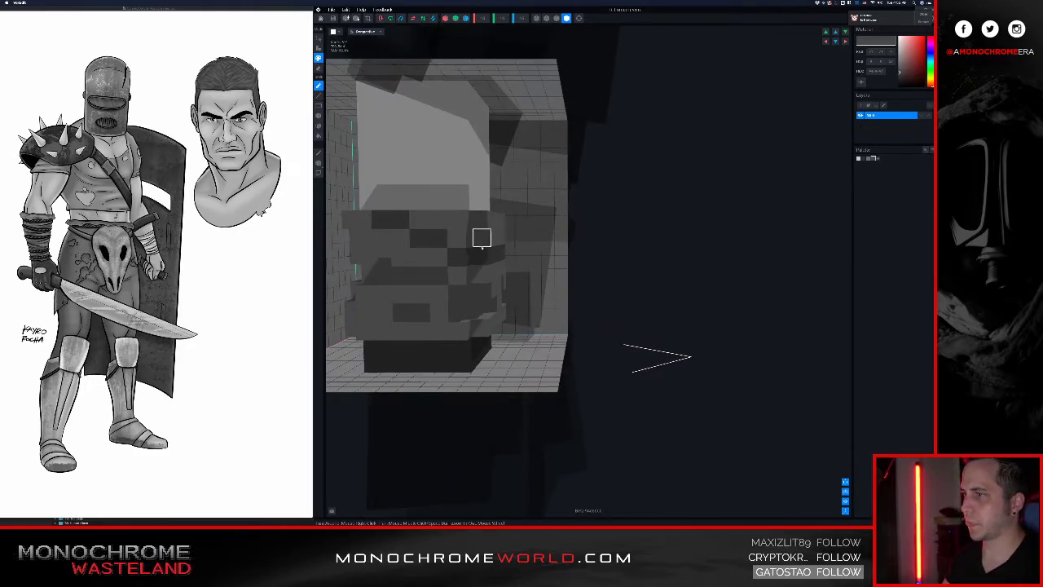
scroll(482, 237, "up", 5)
scroll(508, 261, "up", 3)
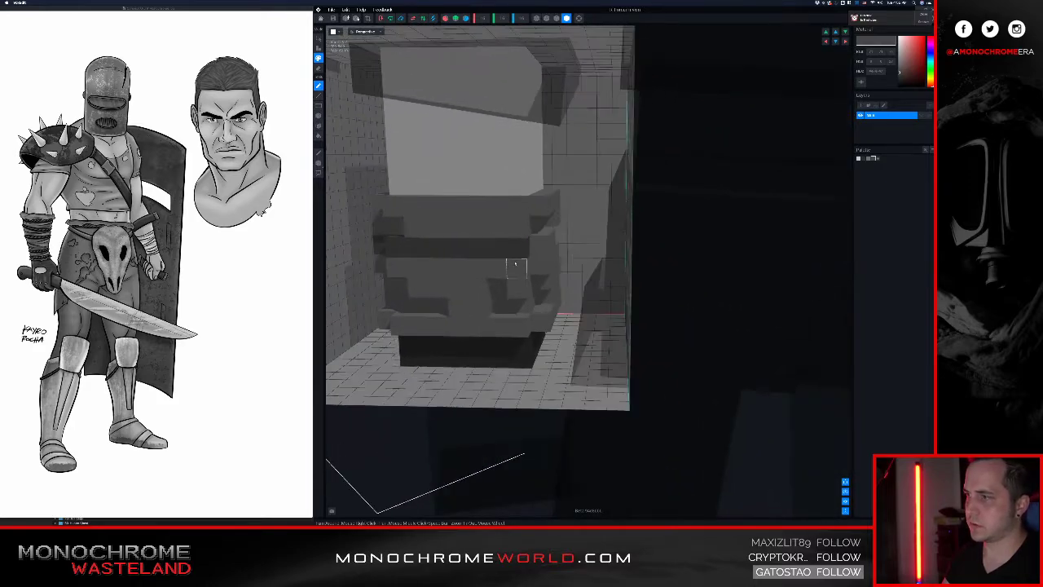
scroll(530, 269, "down", 5)
right_click_drag(554, 265, 595, 287)
scroll(593, 285, "down", 3)
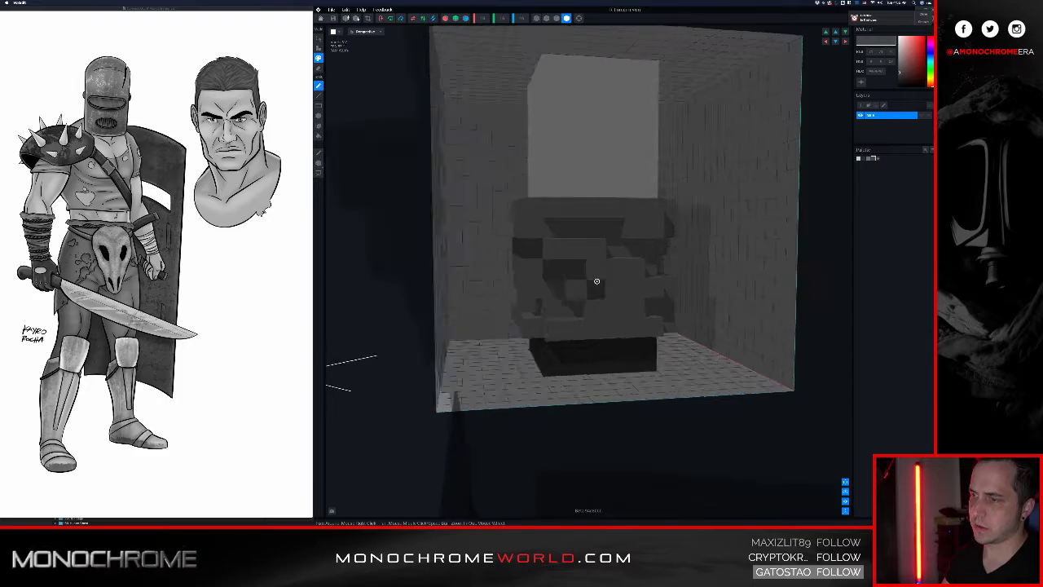
right_click_drag(633, 286, 637, 289)
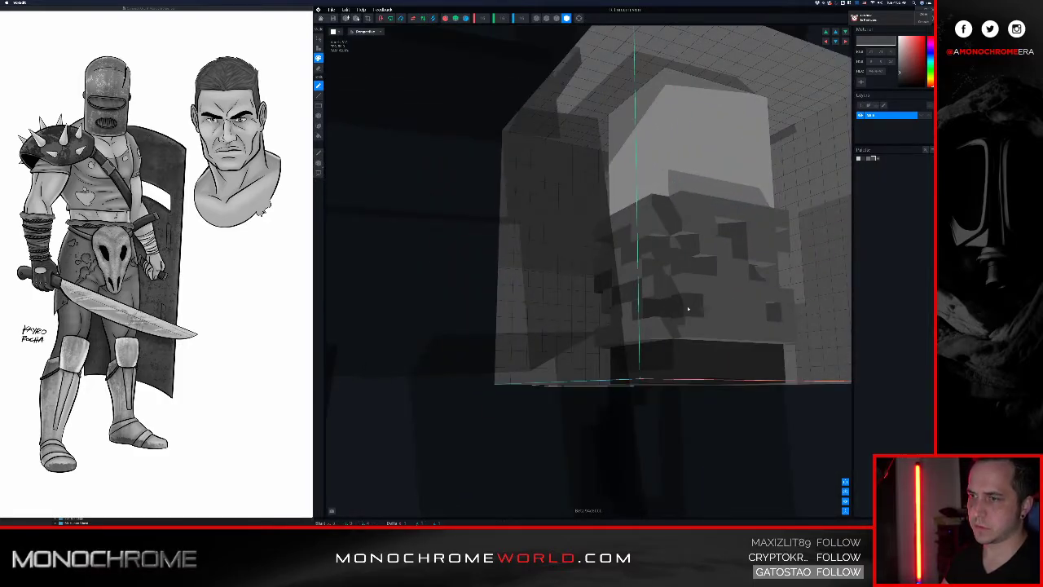
right_click_drag(708, 306, 727, 306)
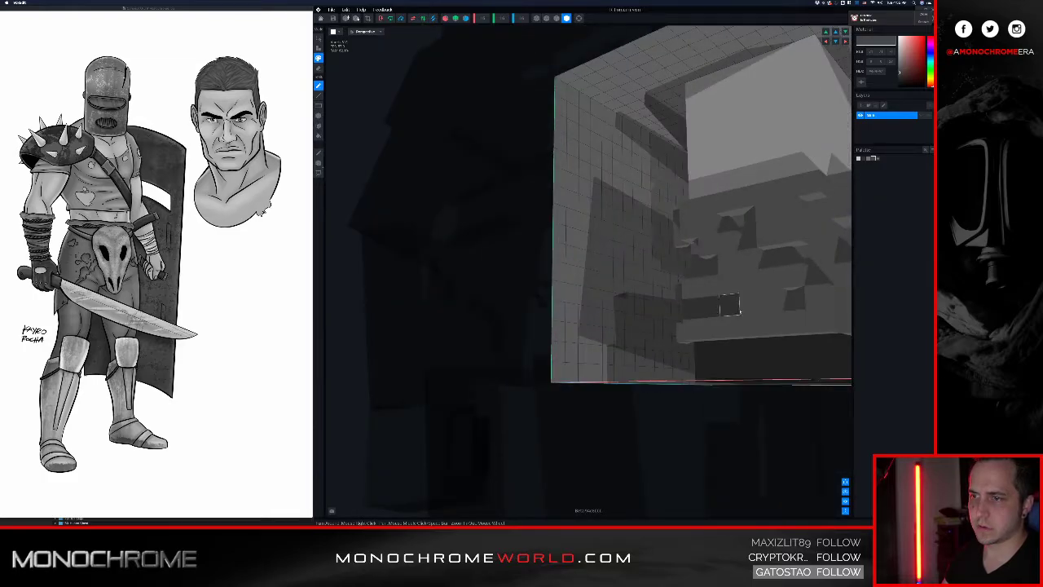
mouse_move(792, 321)
right_mouse_down()
mouse_move(803, 322)
mouse_move(691, 274)
mouse_move(662, 279)
right_mouse_up()
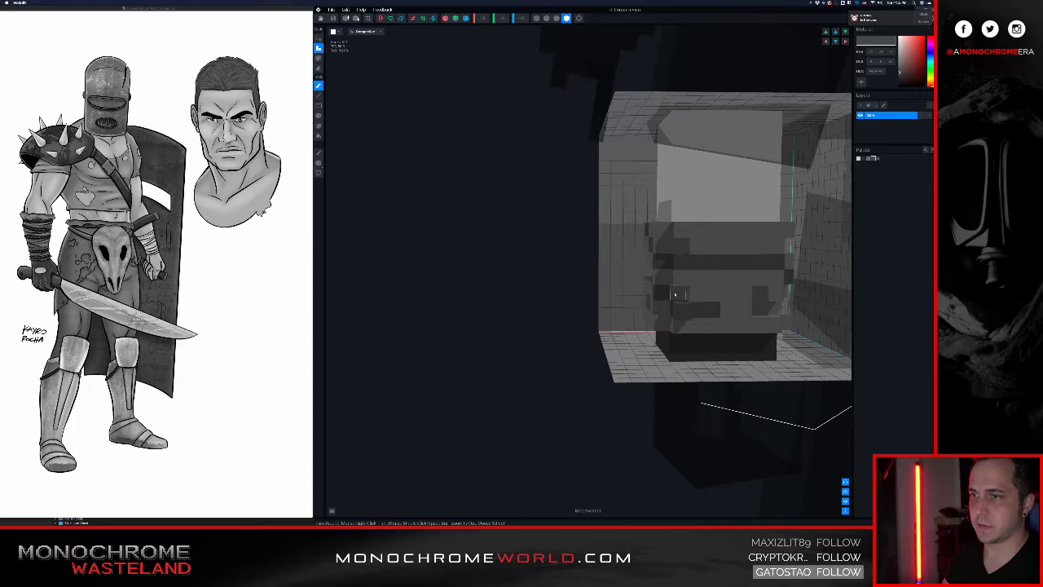
- Add a few darker grey voxels in the wrap's gaps near the corner and check the forearm from several sides
left_click(683, 311)
key("e")
right_click_drag(661, 294, 675, 297)
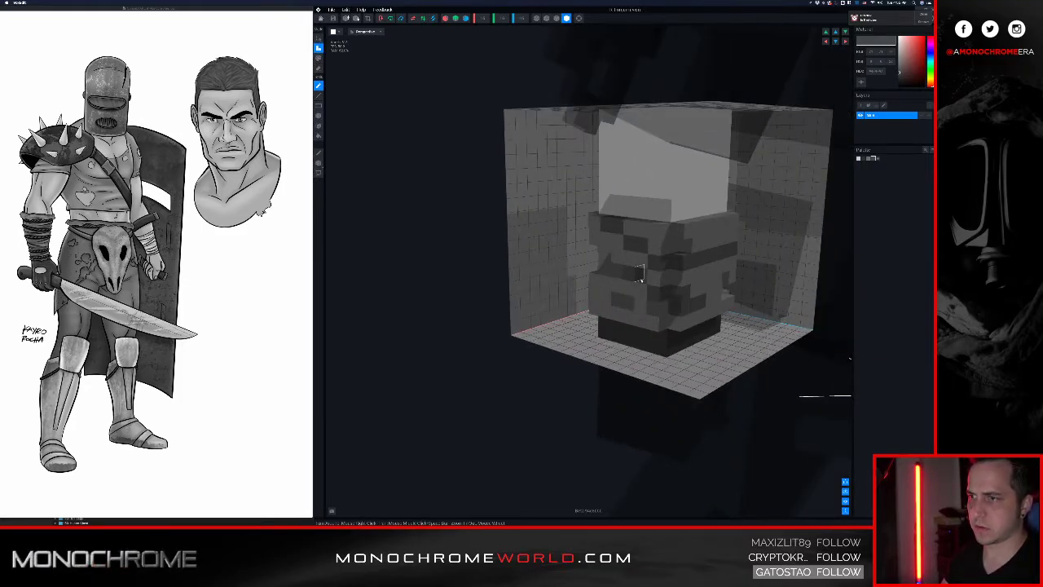
right_click_drag(632, 279, 493, 252)
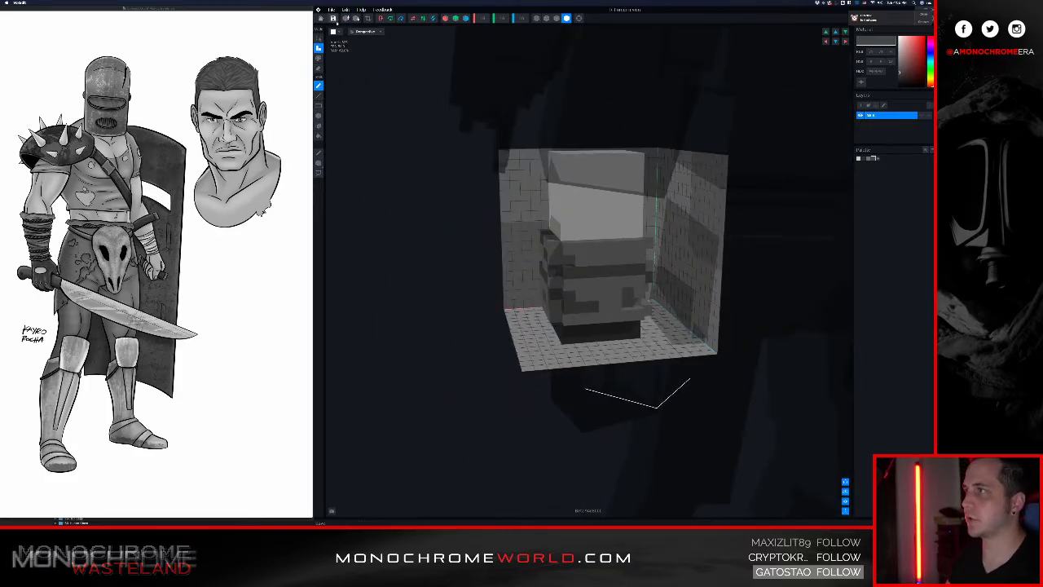
- Return to the full character and inspect the finished forearm wrap and glove from close up and at full-body distance
left_click(321, 18)
left_click(582, 156)
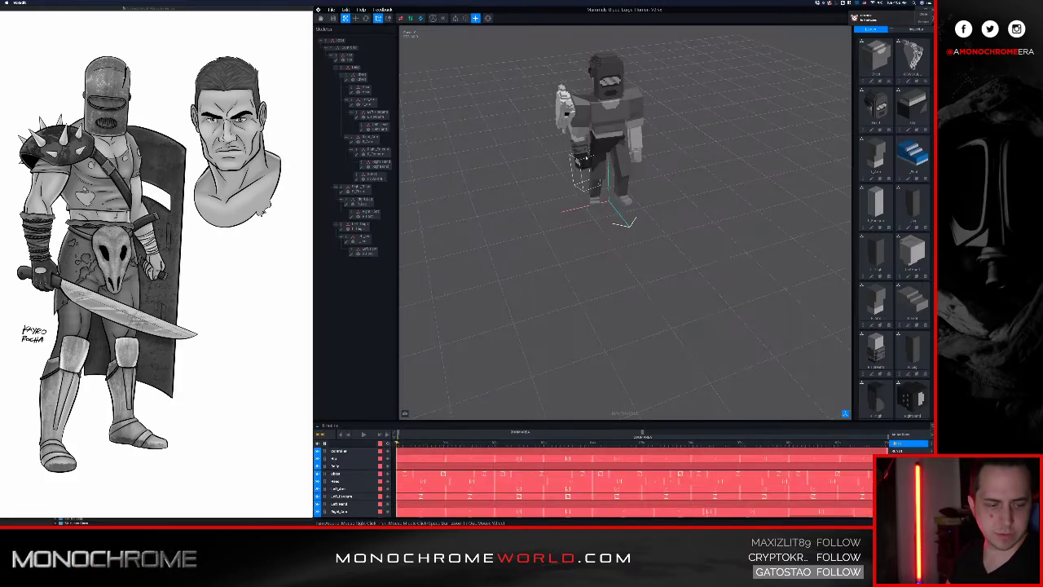
middle_click_drag(612, 152, 609, 161)
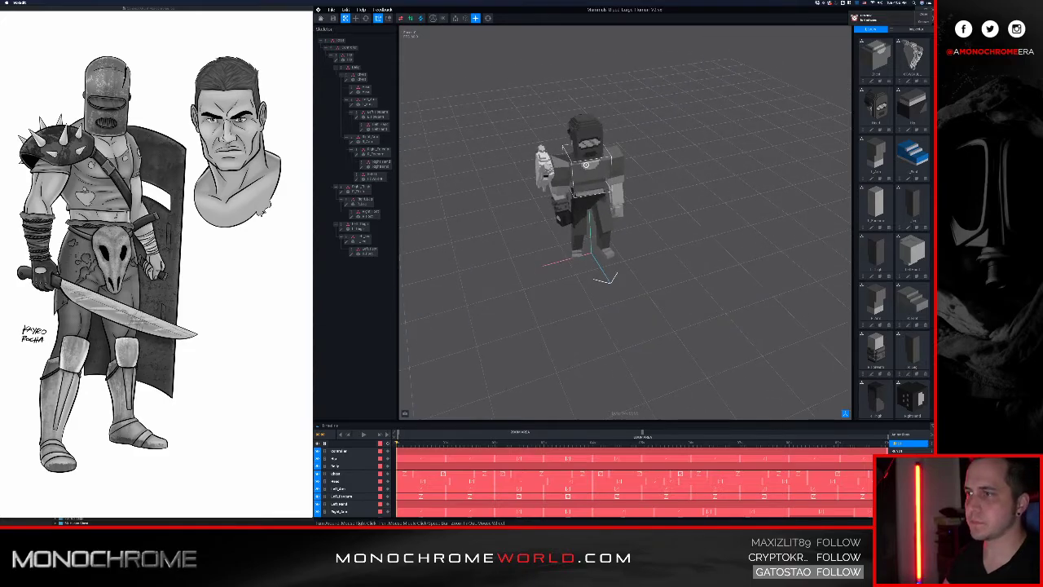
right_click_drag(586, 165, 561, 195)
scroll(560, 195, "up", 5)
scroll(535, 230, "up", 10)
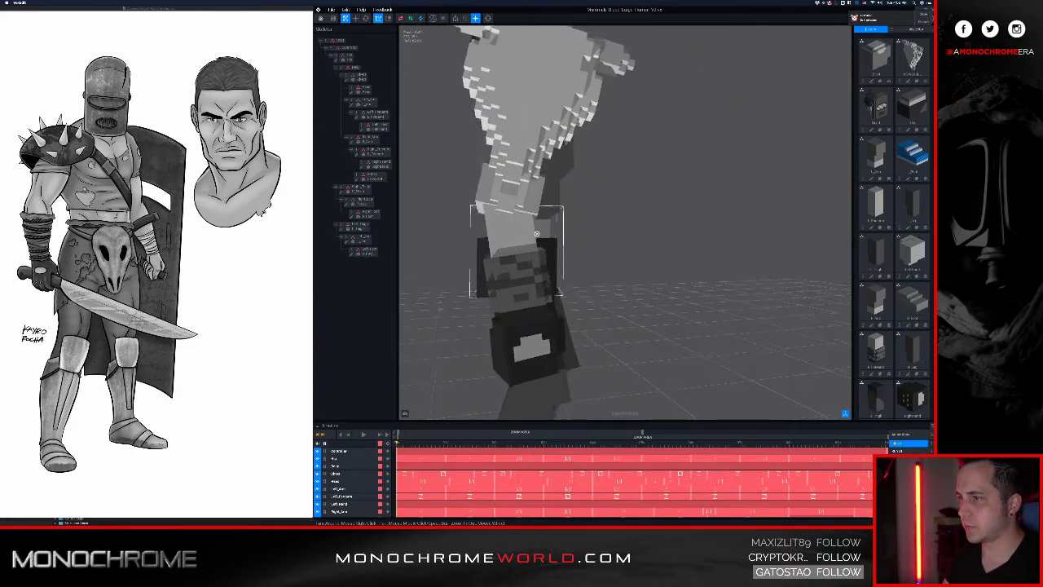
scroll(534, 229, "down", 8)
scroll(493, 246, "down", 6)
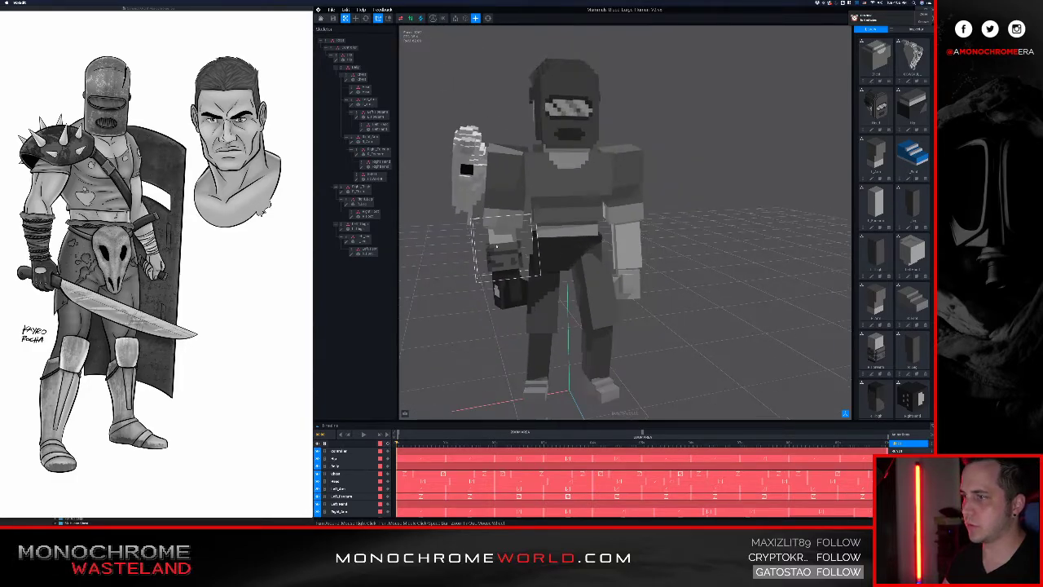
middle_click_drag(532, 253, 556, 280)
left_click(557, 280)
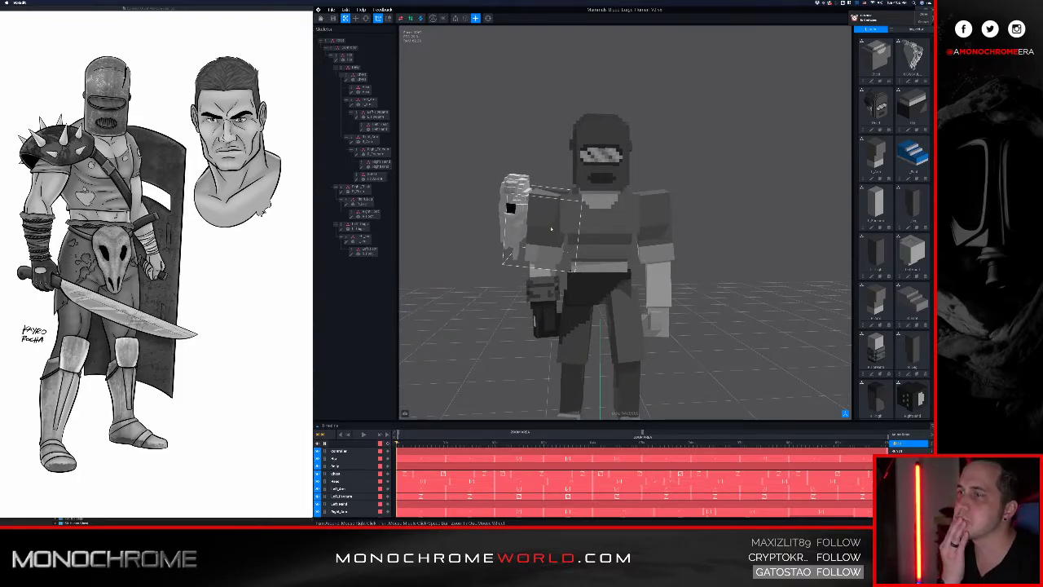
- Open the right upper arm part for voxel editing and frame its upper section
left_click(544, 206)
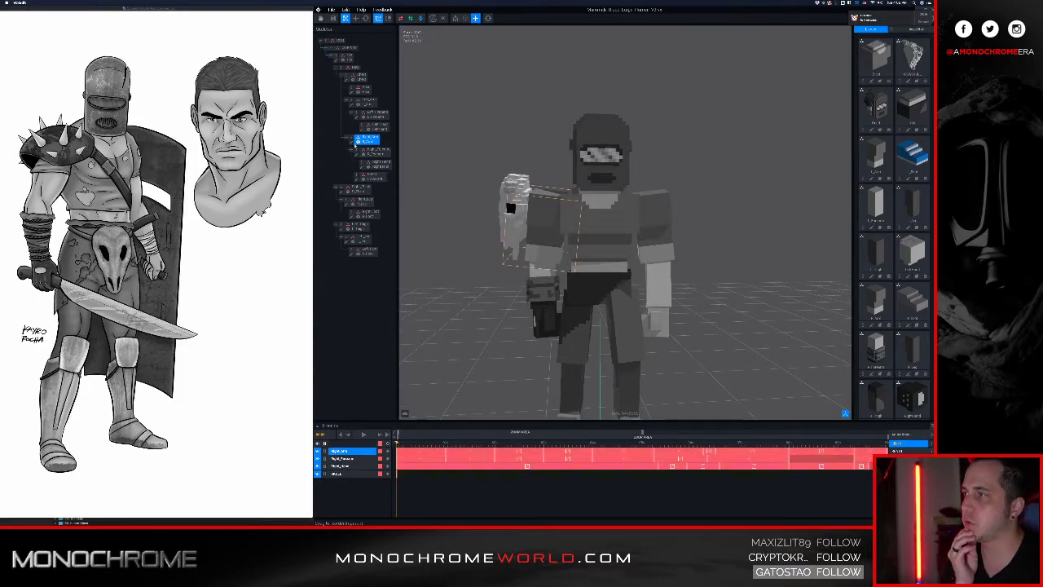
double_click(510, 208)
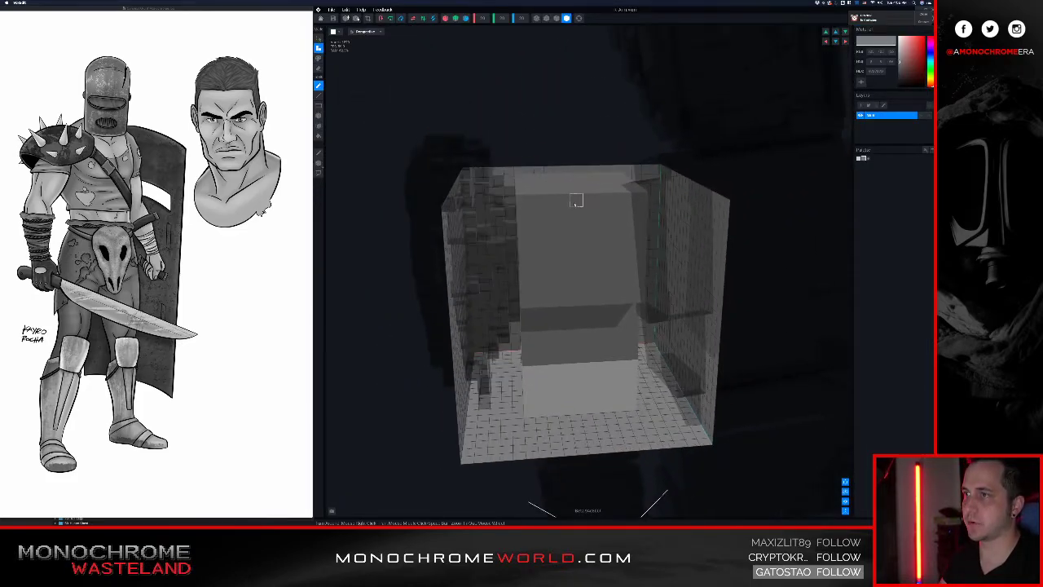
left_click(502, 18)
scroll(564, 204, "up", 4)
right_click_drag(565, 207, 566, 214)
scroll(566, 214, "up", 4)
scroll(563, 212, "up", 5)
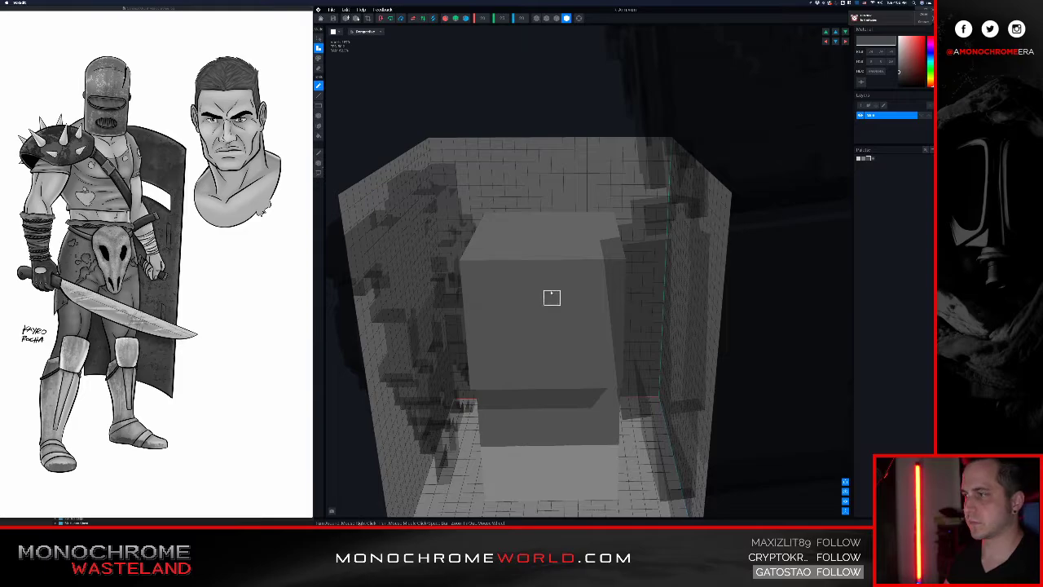
- Cover the top and two opposite faces of the upper arm's upper section with box-shaped layers of dark grey voxels
left_click_drag(552, 297, 568, 283)
key("ctrl+z")
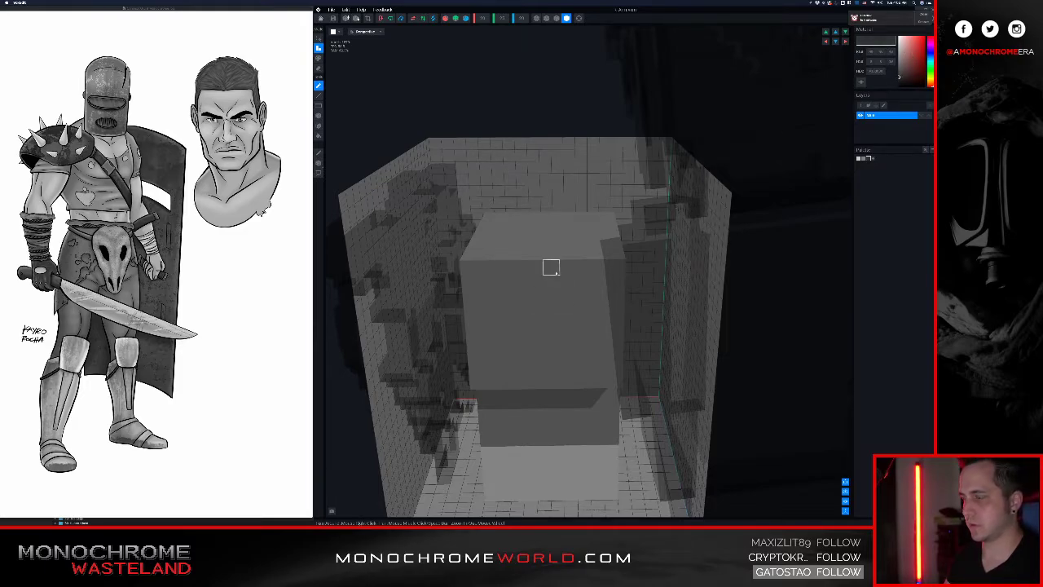
left_click(318, 115)
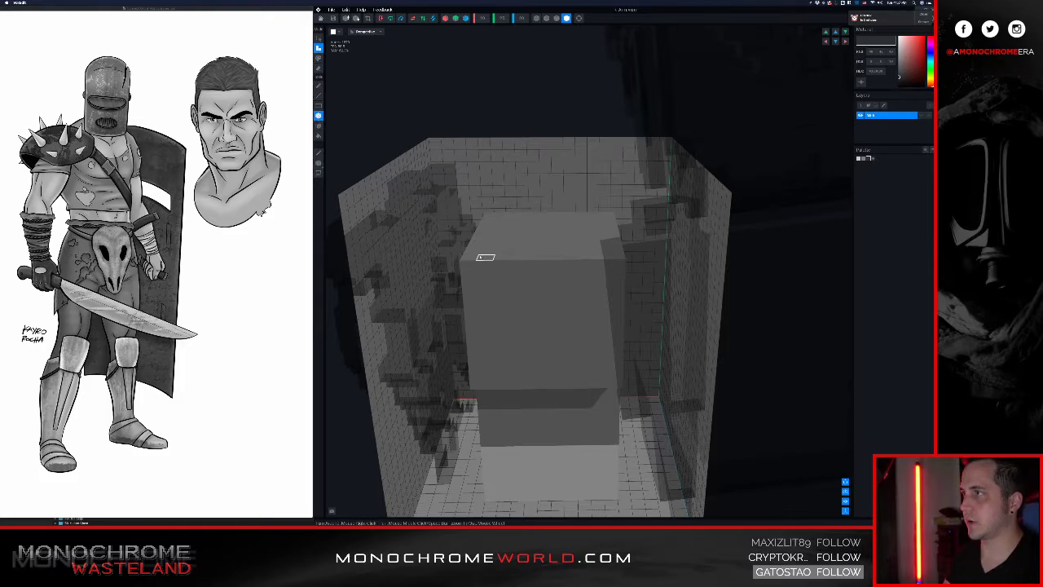
mouse_move(469, 267)
left_mouse_down()
mouse_move(619, 310)
mouse_move(599, 303)
left_mouse_up()
middle_click_drag(567, 290, 568, 297)
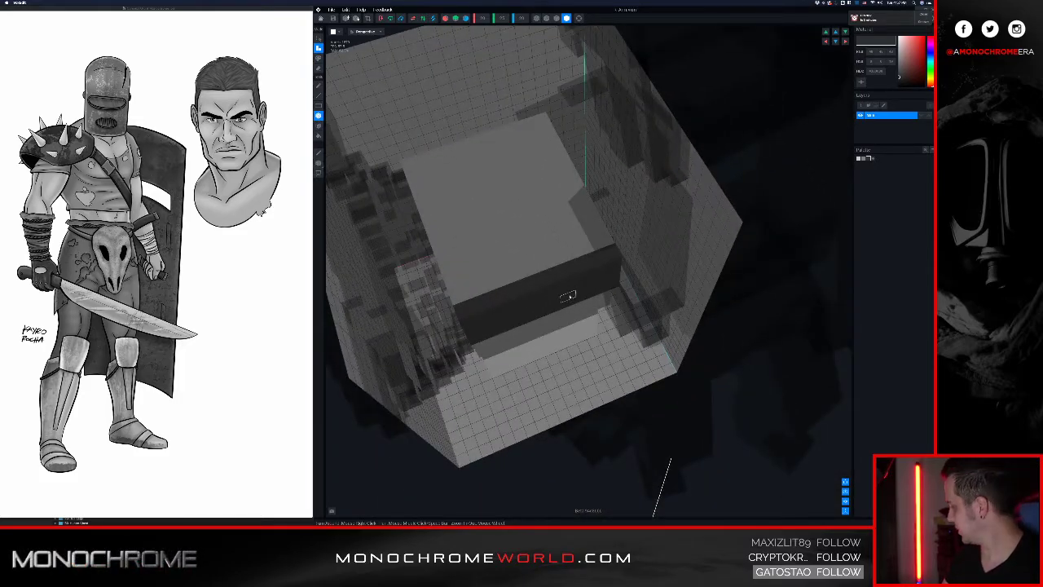
mouse_move(609, 254)
left_mouse_down()
mouse_move(453, 151)
mouse_move(400, 170)
left_mouse_up()
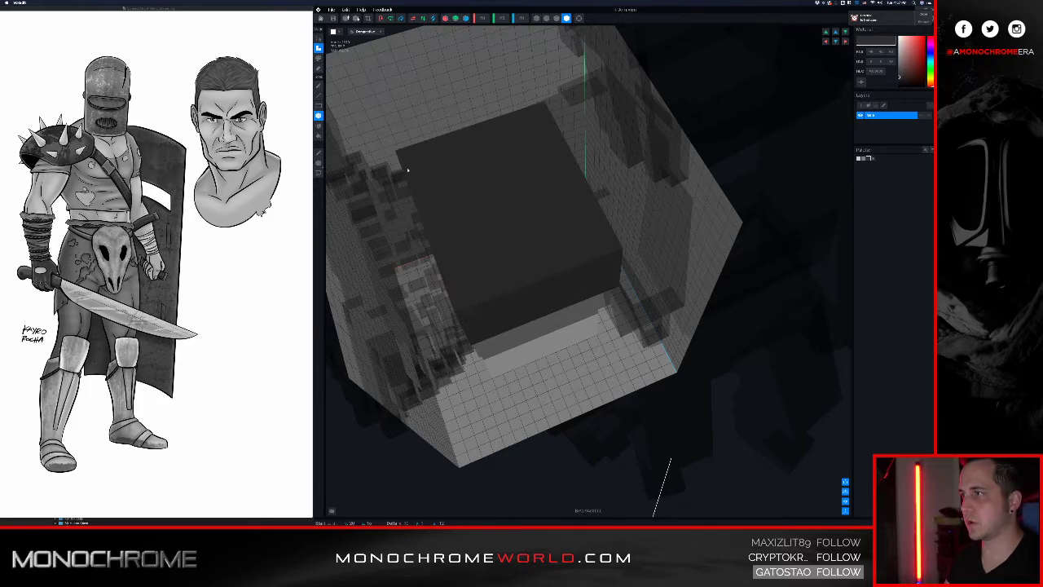
mouse_move(437, 196)
middle_mouse_down()
mouse_move(472, 186)
mouse_move(521, 235)
mouse_move(565, 240)
middle_mouse_up()
left_click_drag(547, 228, 367, 374)
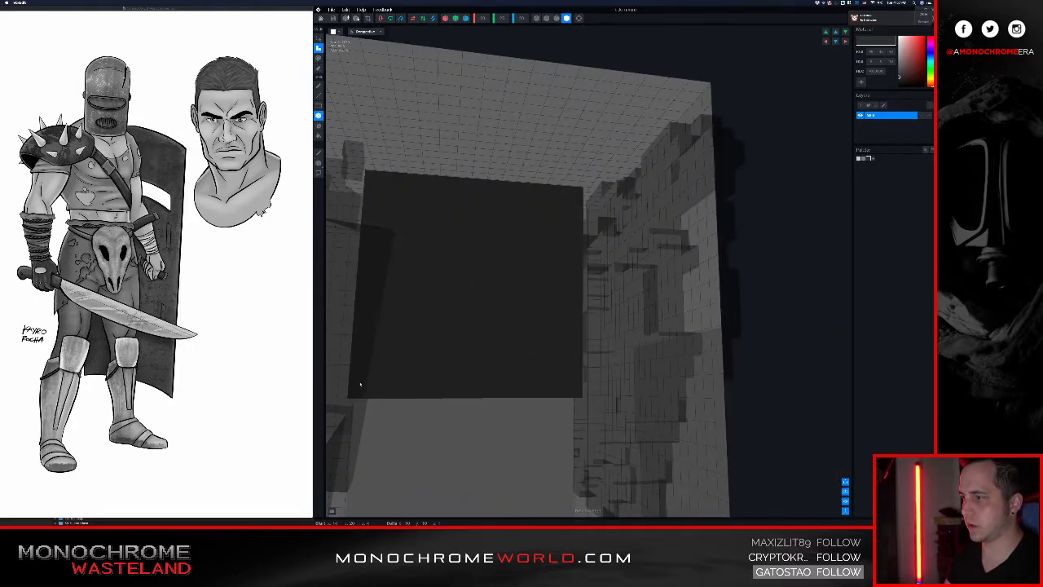
middle_click_drag(363, 380, 455, 225)
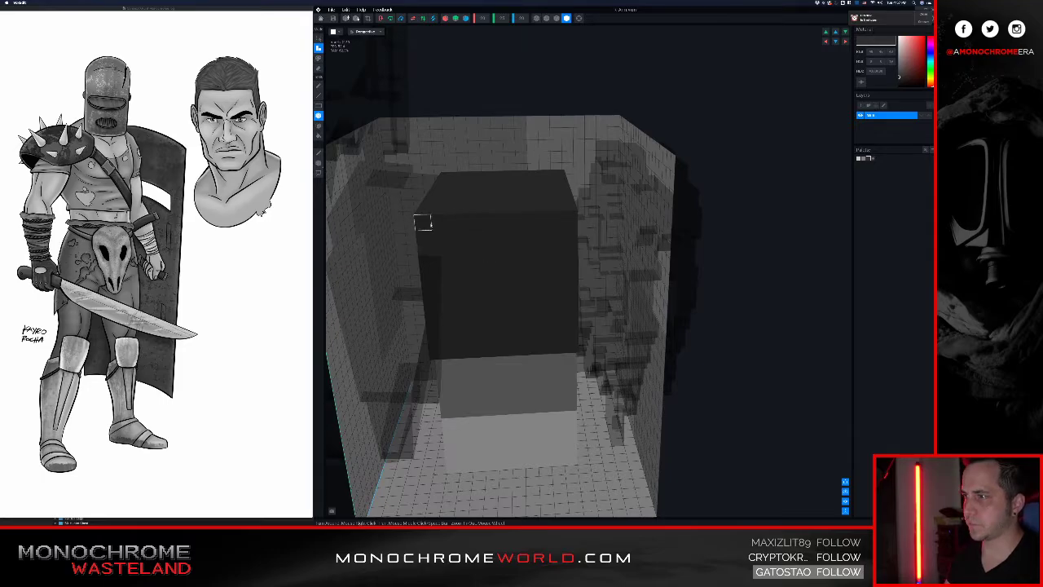
- Add inset raised layers of dark grey voxels on the shoulder block's top and two opposite faces, with voxel edges displayed
left_click_drag(423, 223, 456, 241)
left_click_drag(544, 306, 556, 331)
left_click(556, 18)
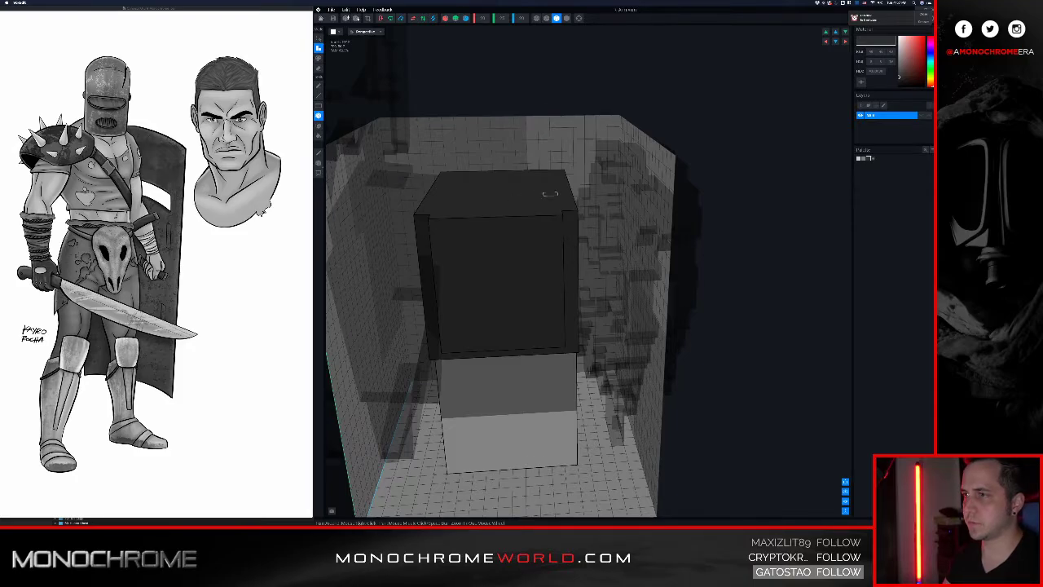
right_click_drag(551, 194, 566, 232)
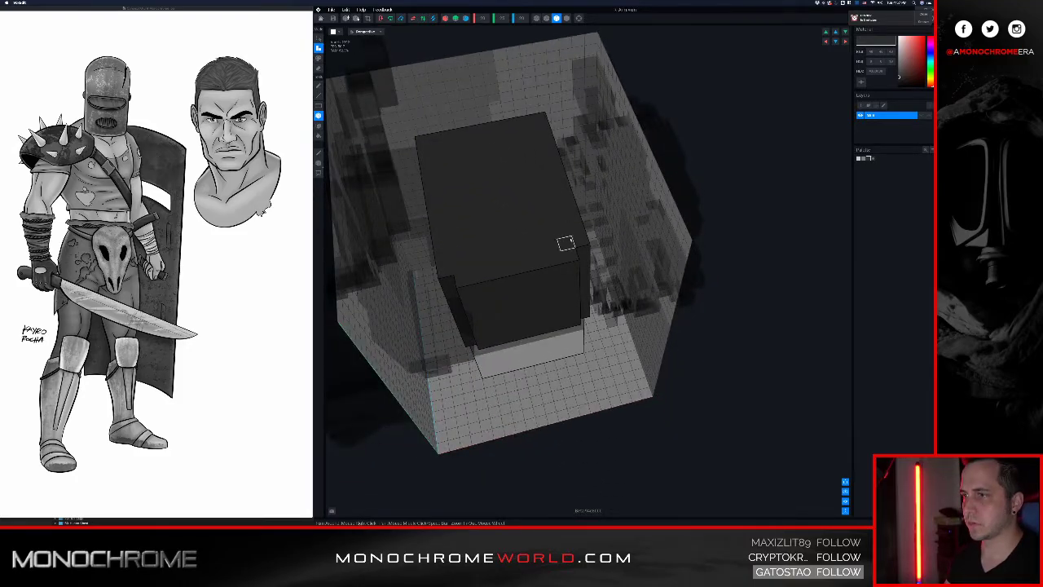
left_click_drag(571, 241, 469, 151)
right_click_drag(440, 147, 533, 206)
left_click_drag(531, 255, 638, 317)
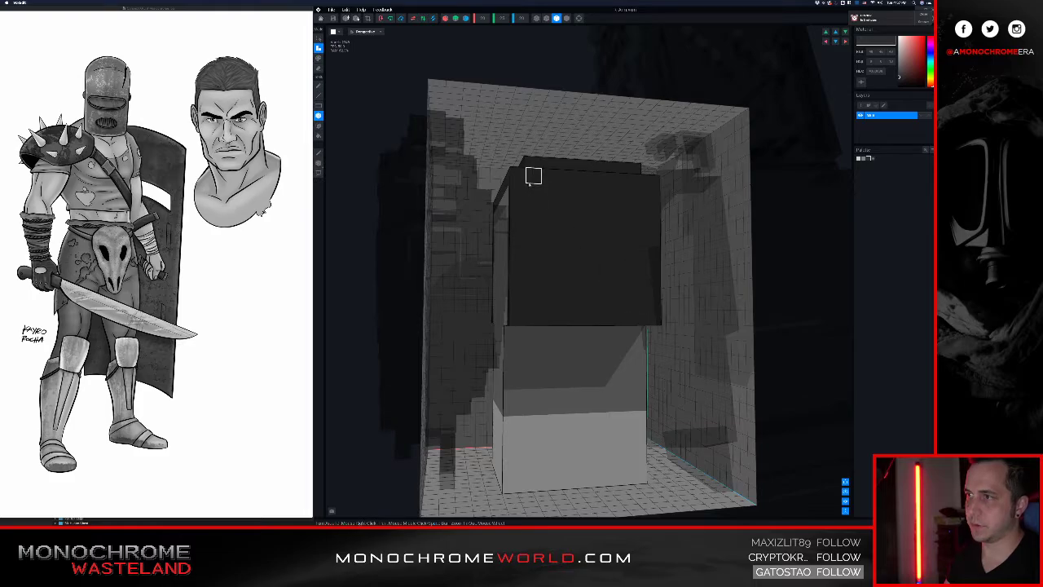
left_click_drag(638, 308, 638, 305)
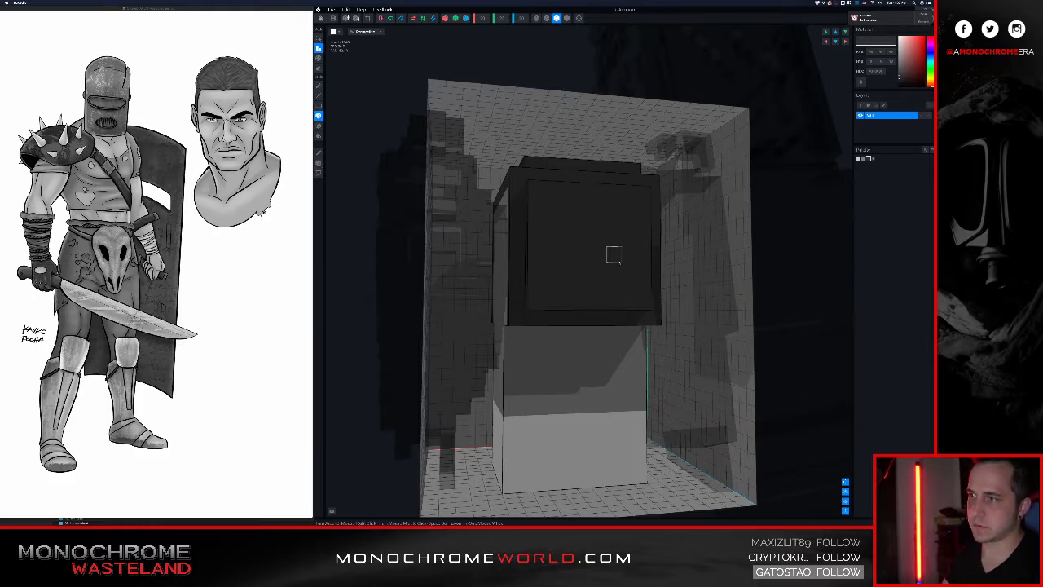
- Cover the shoulder block's remaining light grey side with a box-shaped layer of dark grey voxels
right_click_drag(618, 258, 581, 245)
scroll(600, 247, "down", 2)
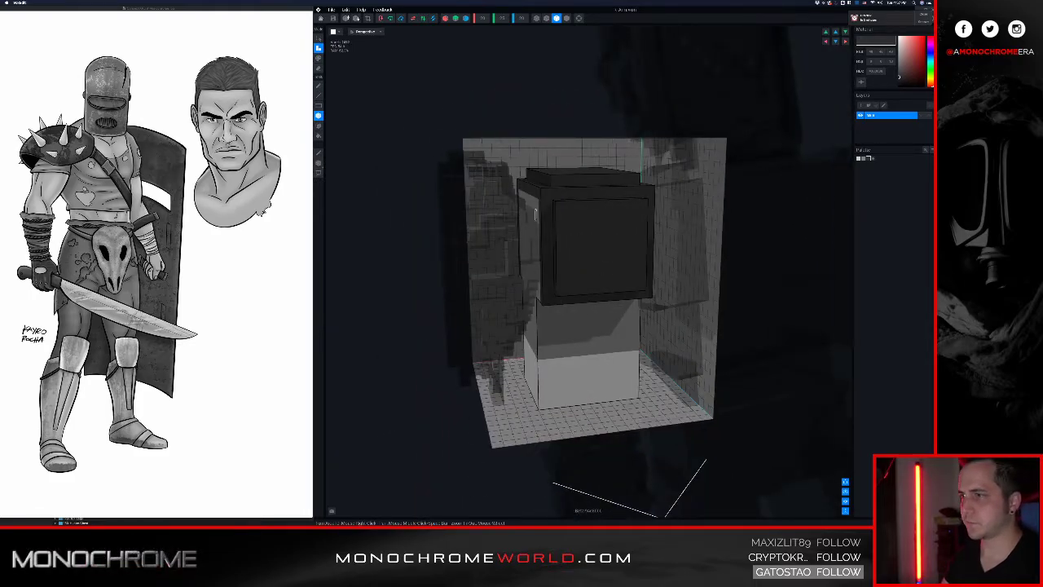
right_click_drag(535, 213, 536, 204)
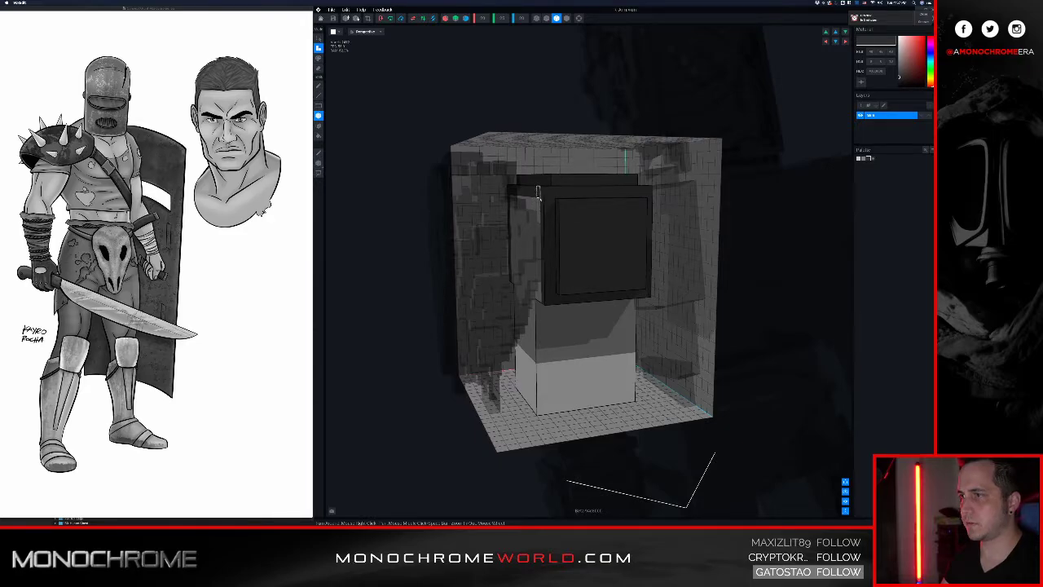
mouse_move(538, 202)
right_mouse_down()
mouse_move(521, 200)
mouse_move(539, 203)
right_mouse_up()
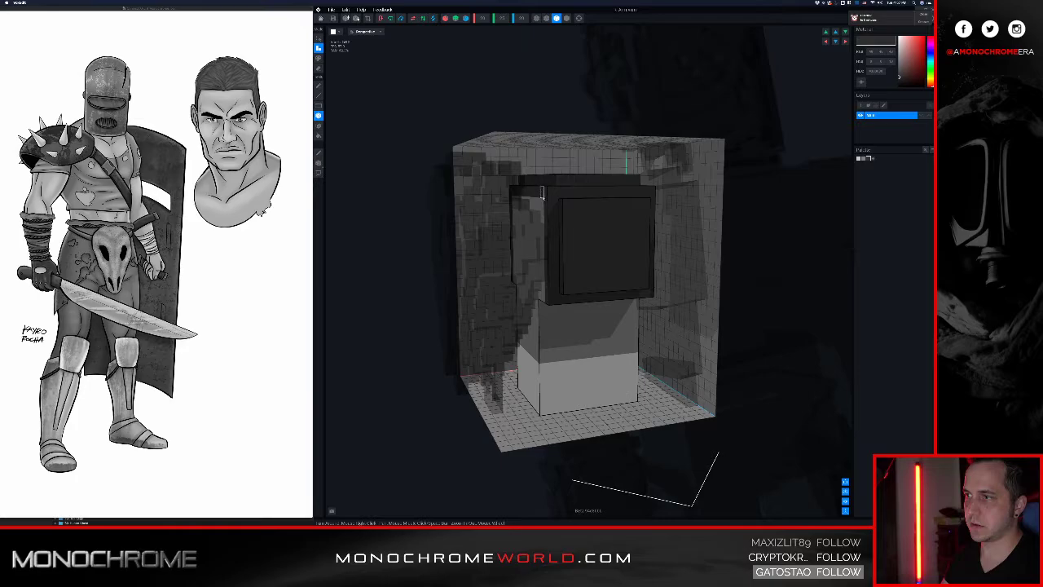
left_click_drag(544, 192, 519, 280)
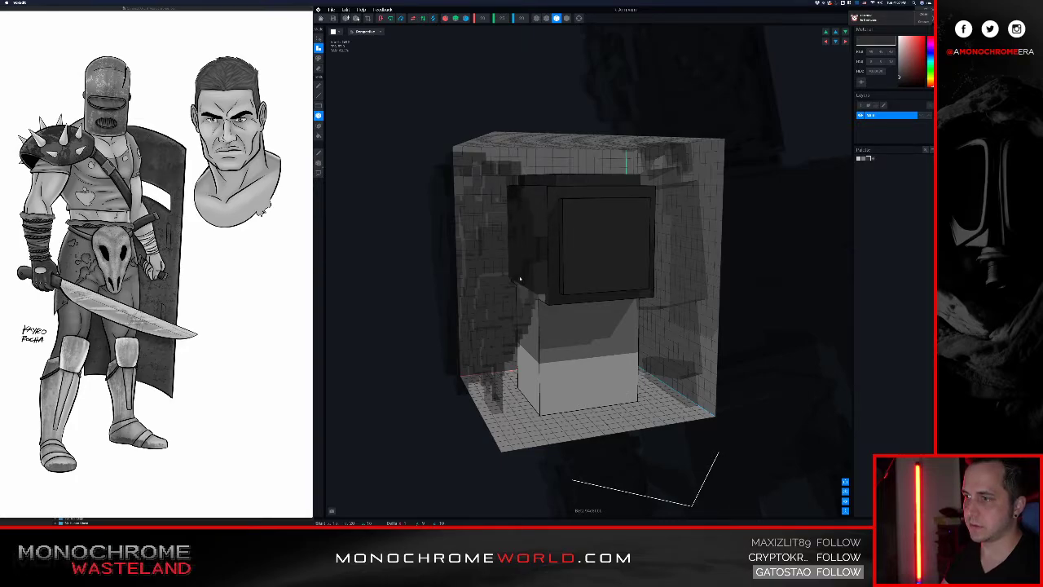
- Extend the dark grey voxel layer onto the opposite side of the shoulder block and check its corners
right_click_drag(530, 263, 588, 241)
scroll(573, 245, "up", 3)
scroll(581, 254, "up", 3)
scroll(571, 265, "up", 3)
scroll(570, 267, "up", 3)
right_click_drag(608, 205, 565, 251)
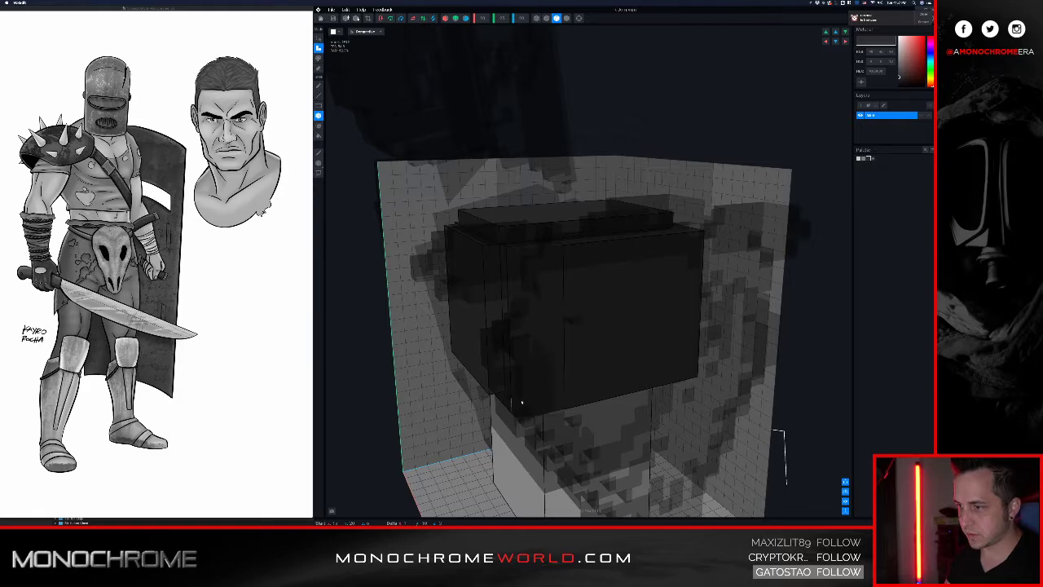
scroll(572, 339, "down", 2)
right_click_drag(573, 339, 523, 295)
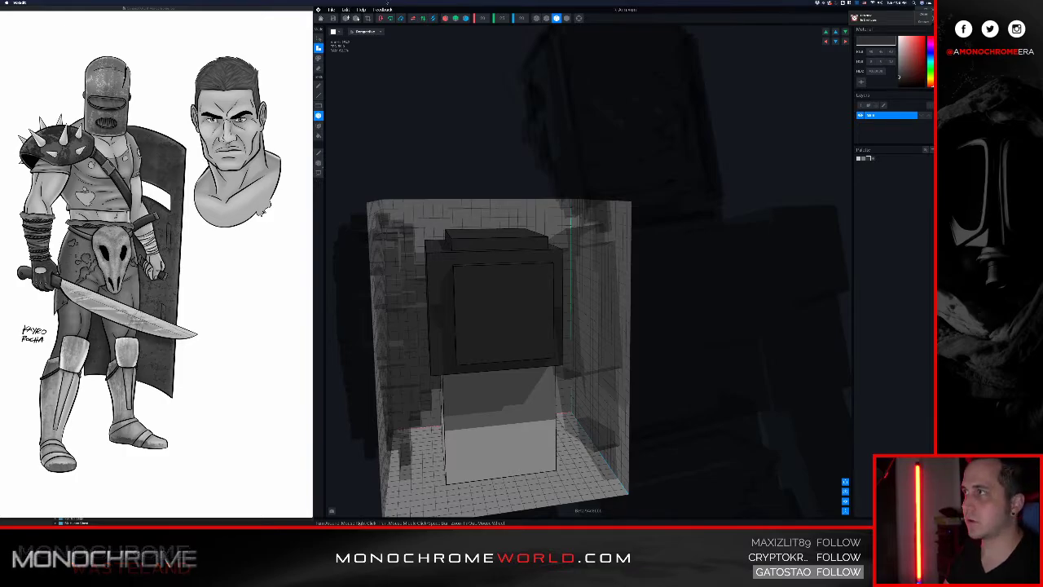
- Return to the full character and examine the dark shoulder block's shape and proportions from several angles
left_click(321, 18)
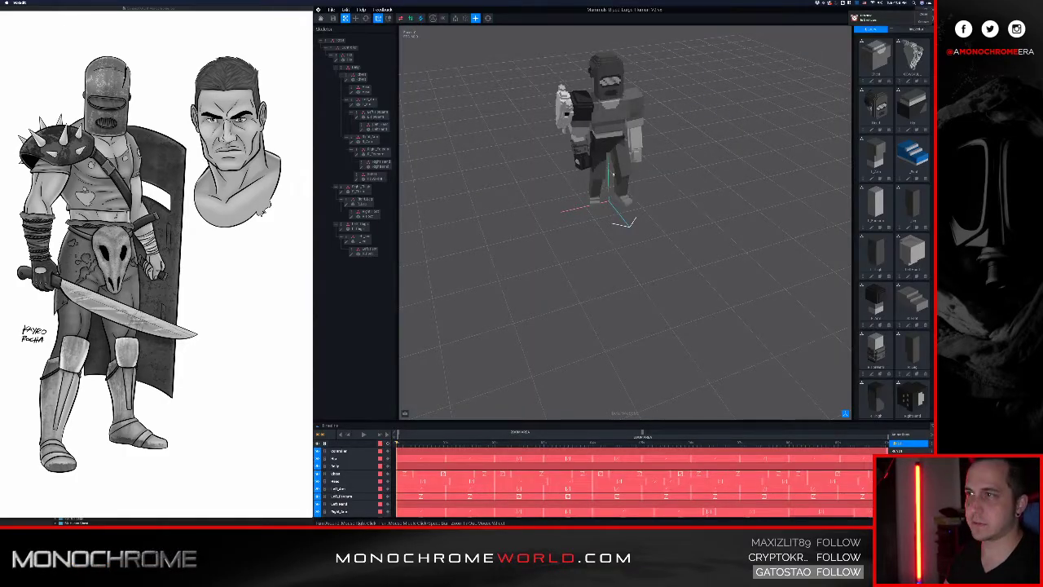
middle_click_drag(613, 173, 606, 194)
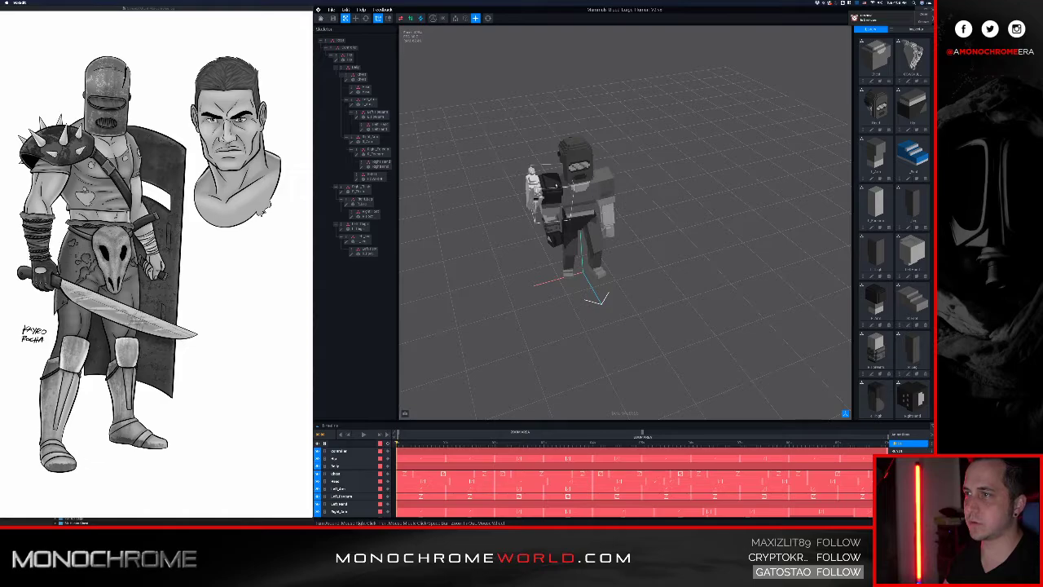
scroll(545, 198, "up", 10)
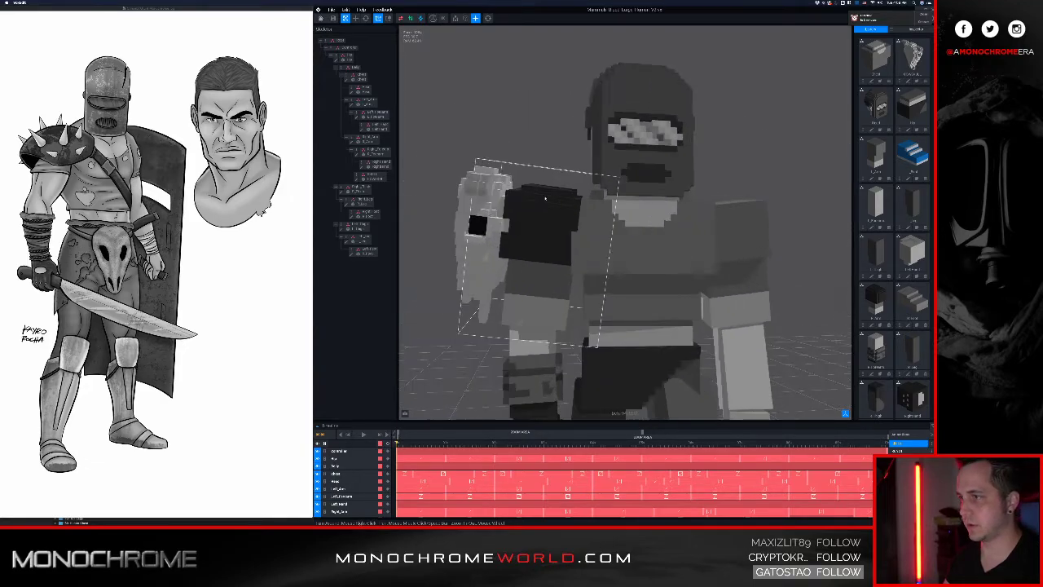
scroll(536, 204, "up", 8)
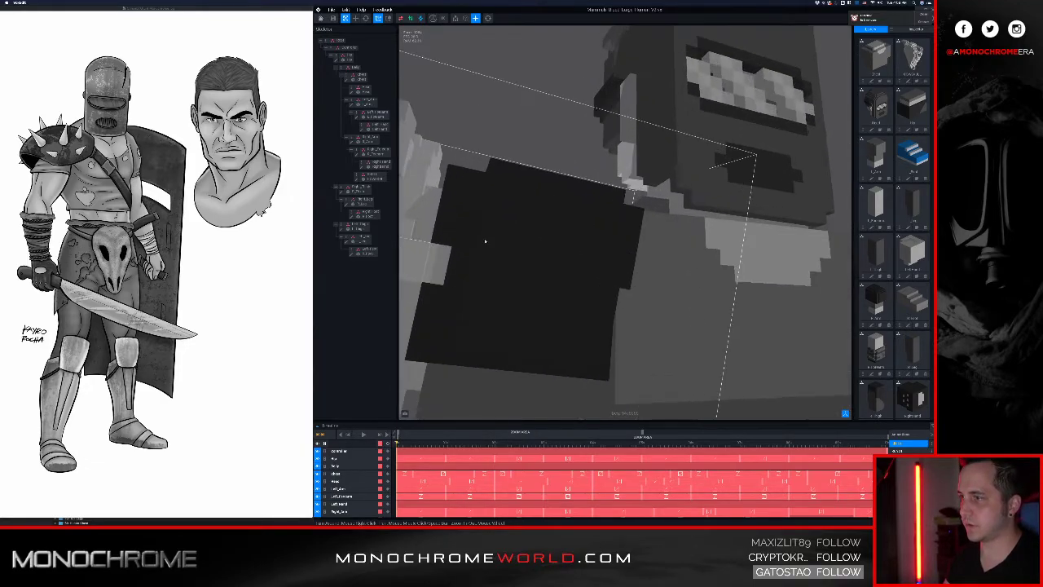
right_click_drag(498, 241, 554, 238)
scroll(536, 244, "down", 8)
scroll(545, 239, "down", 3)
scroll(552, 238, "up", 2)
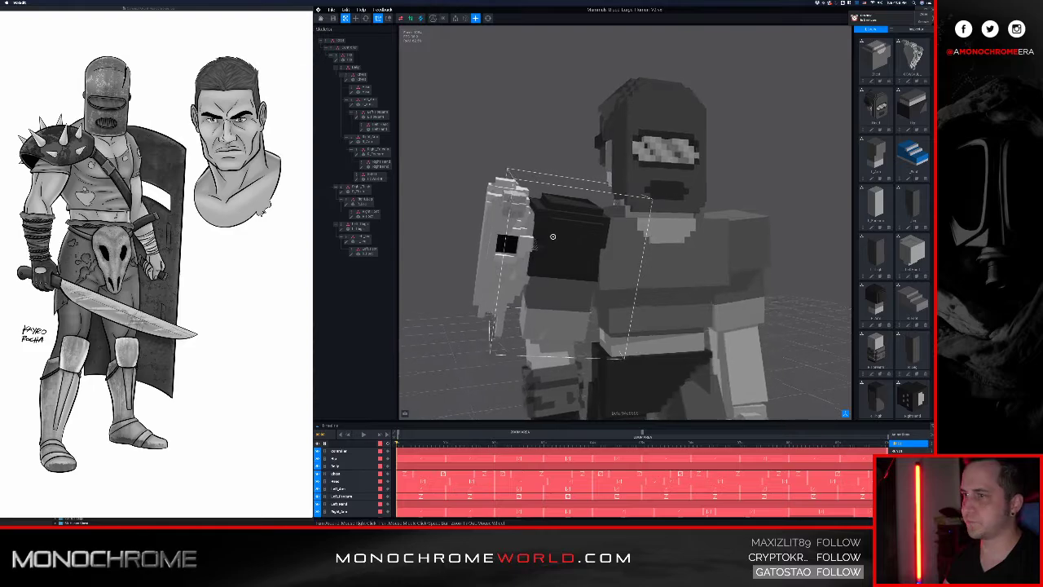
scroll(558, 232, "down", 4)
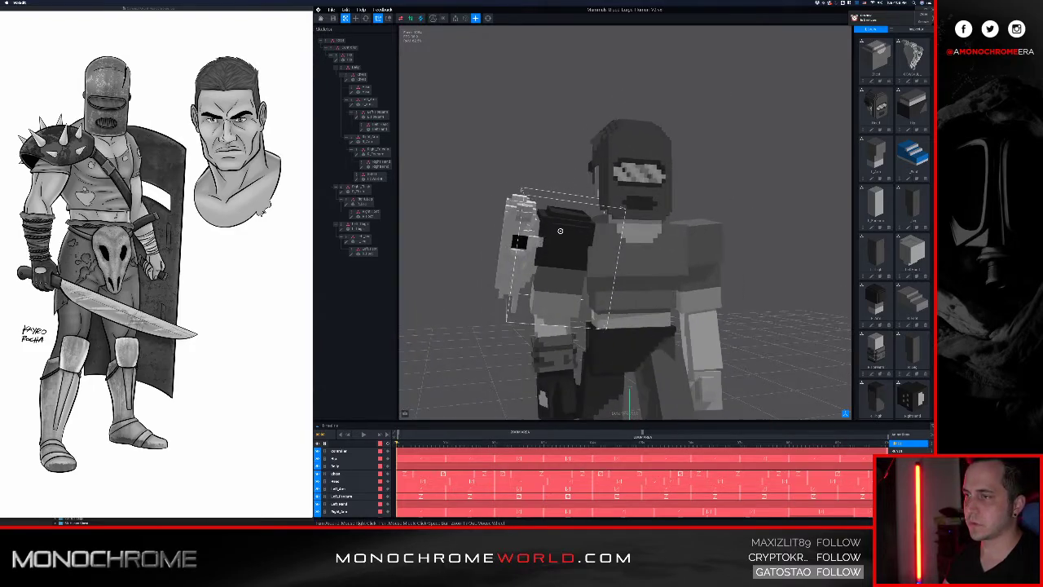
right_click_drag(560, 230, 554, 205)
- Open the right upper arm model for editing and add a raised dark grey band across the shoulder block's upper front
left_click(365, 140)
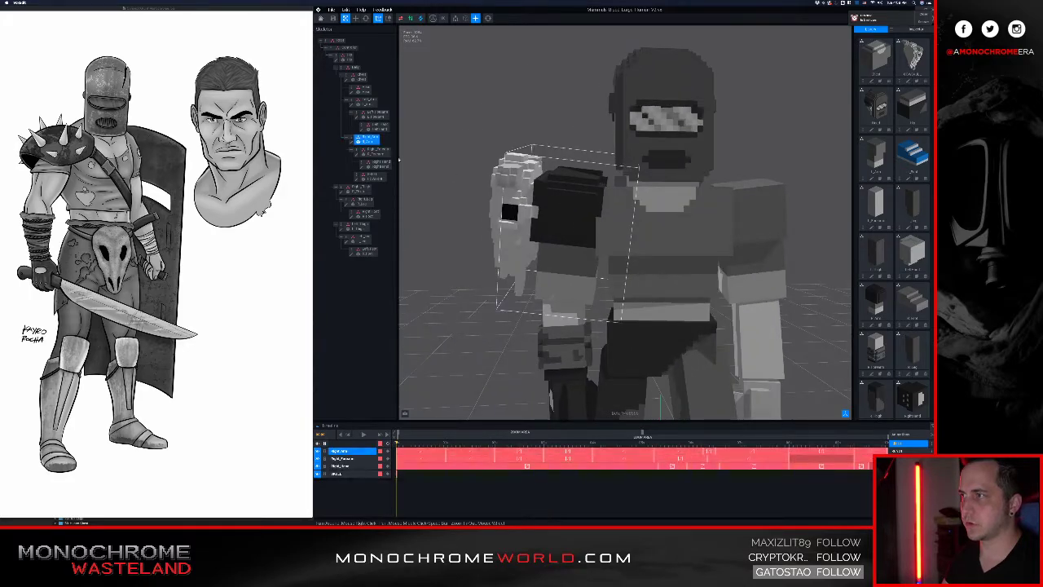
double_click(353, 141)
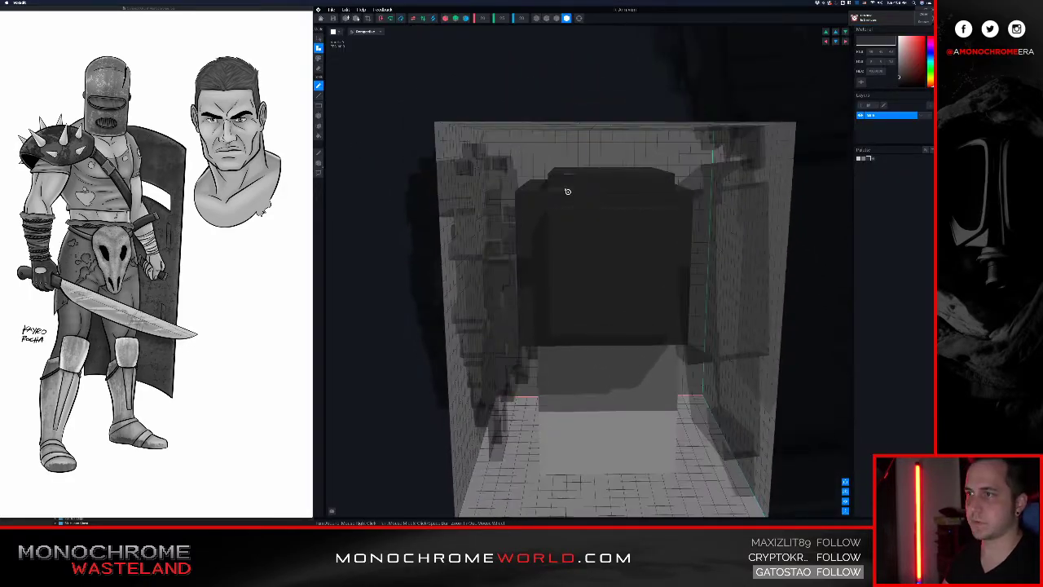
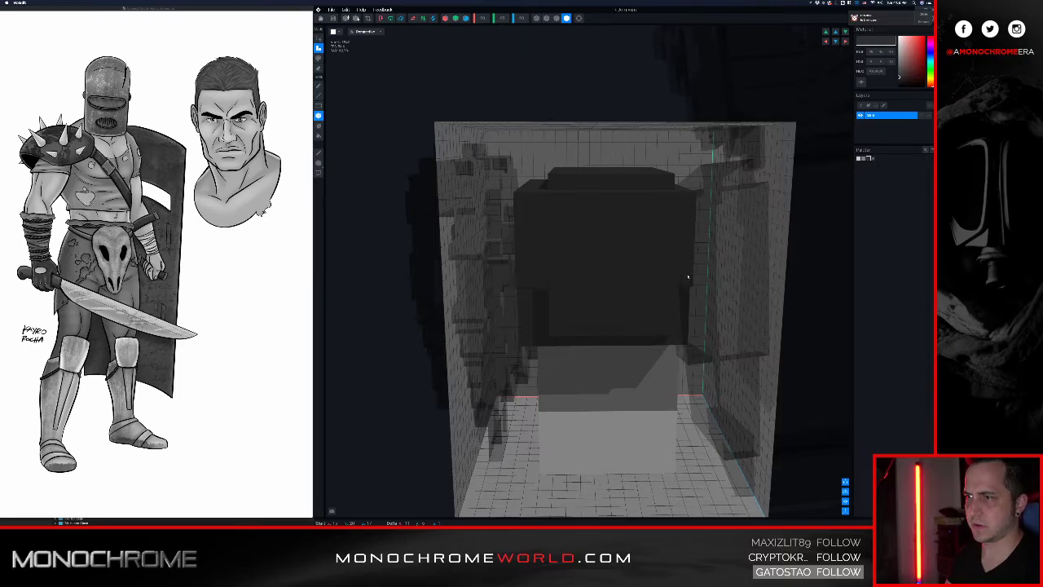
right_click_drag(517, 226, 516, 188)
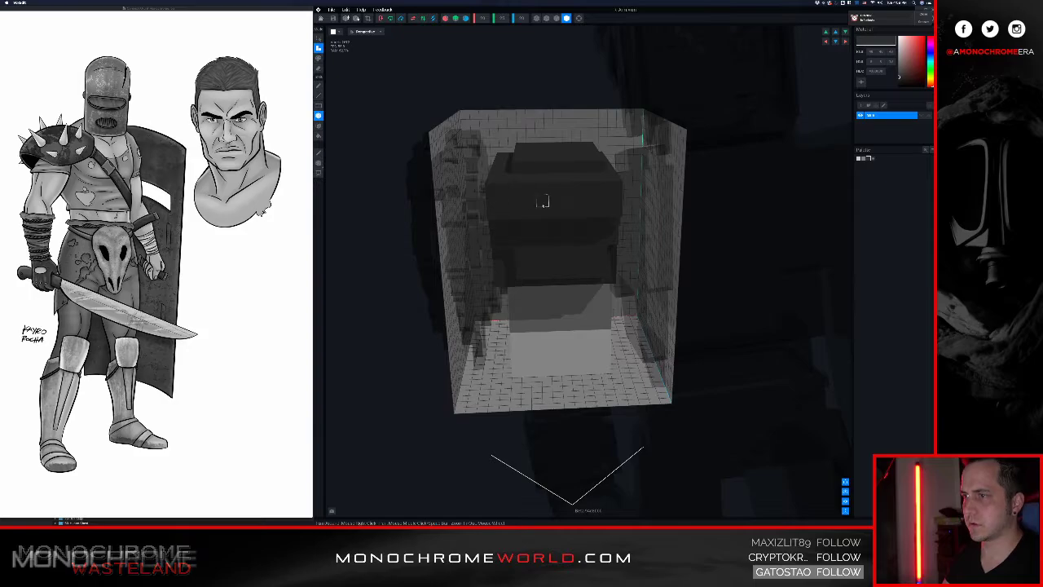
right_click_drag(545, 201, 506, 193)
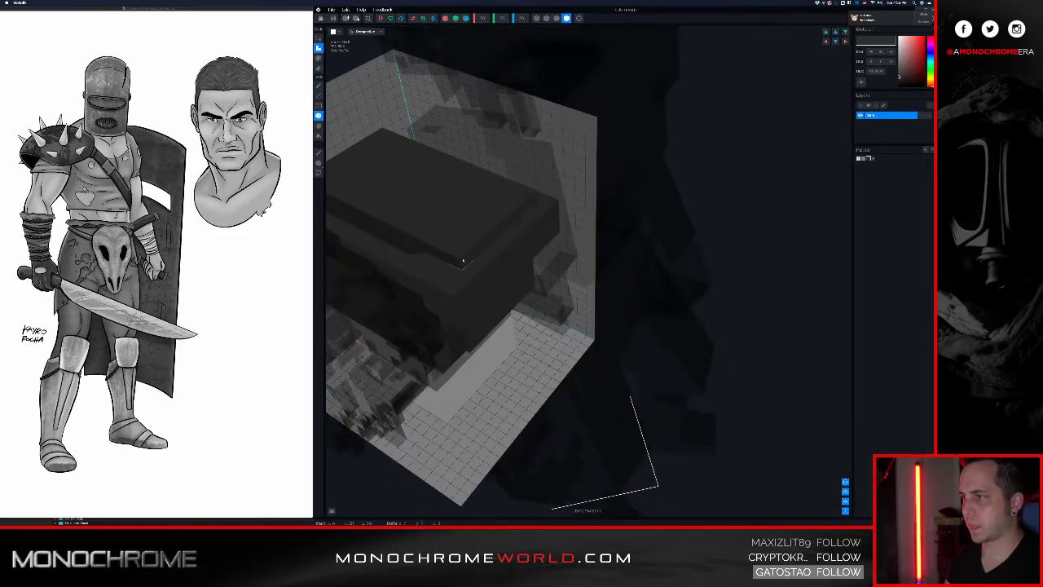
right_click_drag(453, 264, 522, 251)
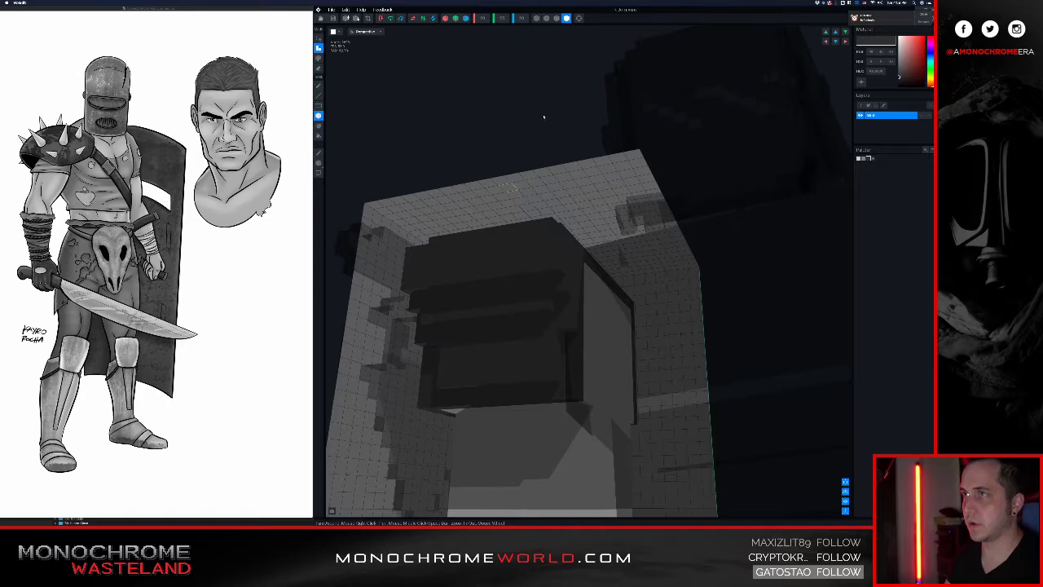
- Display the model's shape outlines and fill the stepped underside of the shoulder block's upper front band with dark grey voxels
left_click(547, 18)
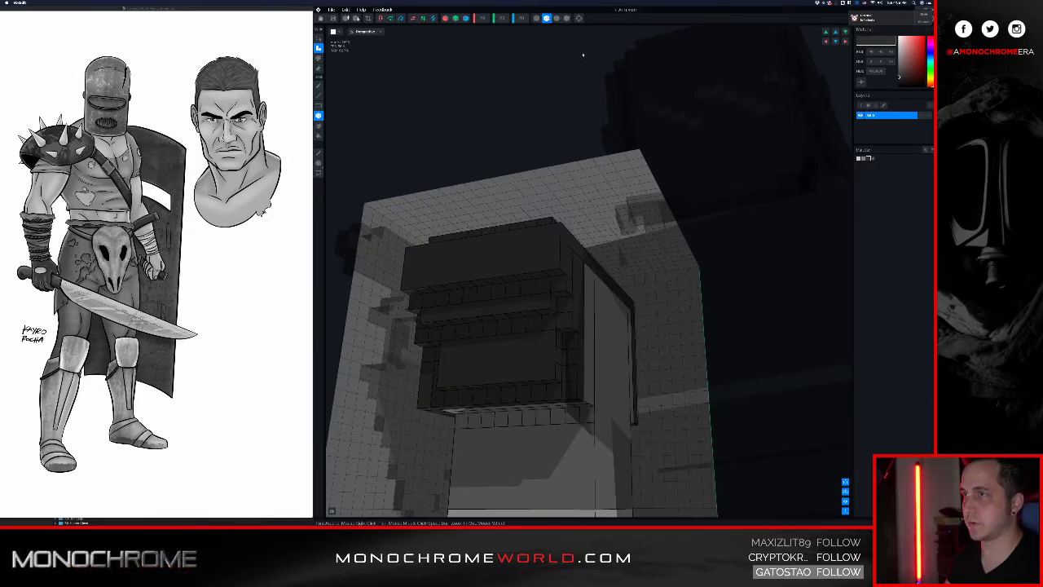
left_click(557, 18)
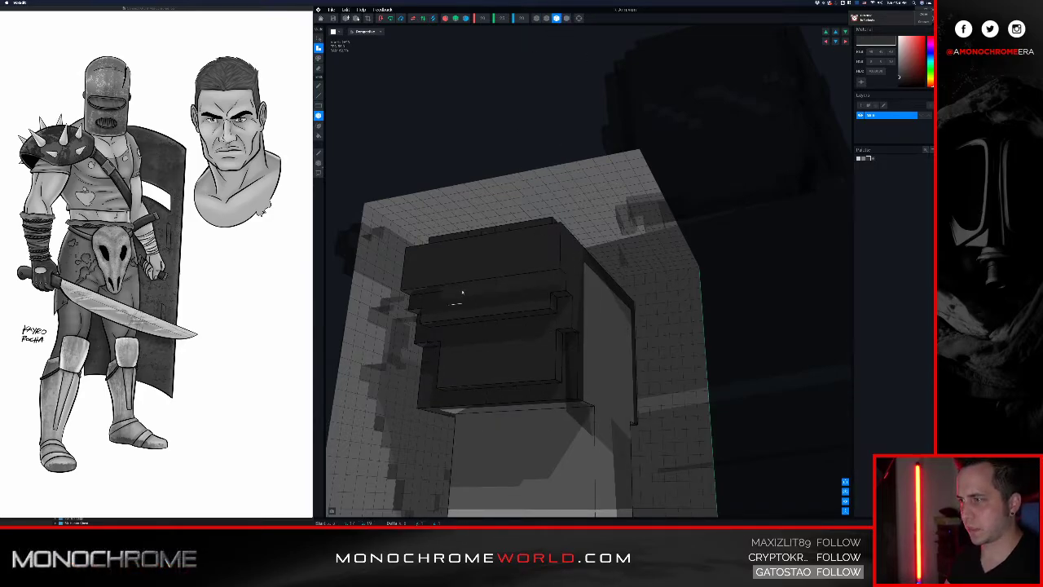
left_click_drag(417, 298, 418, 297)
scroll(484, 273, "down", 1)
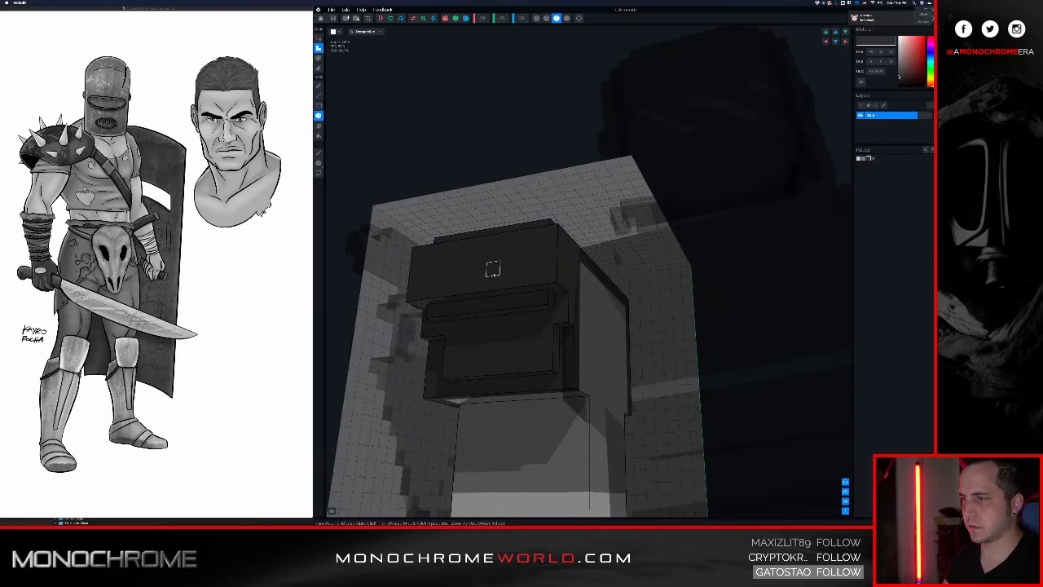
right_click_drag(493, 269, 412, 291)
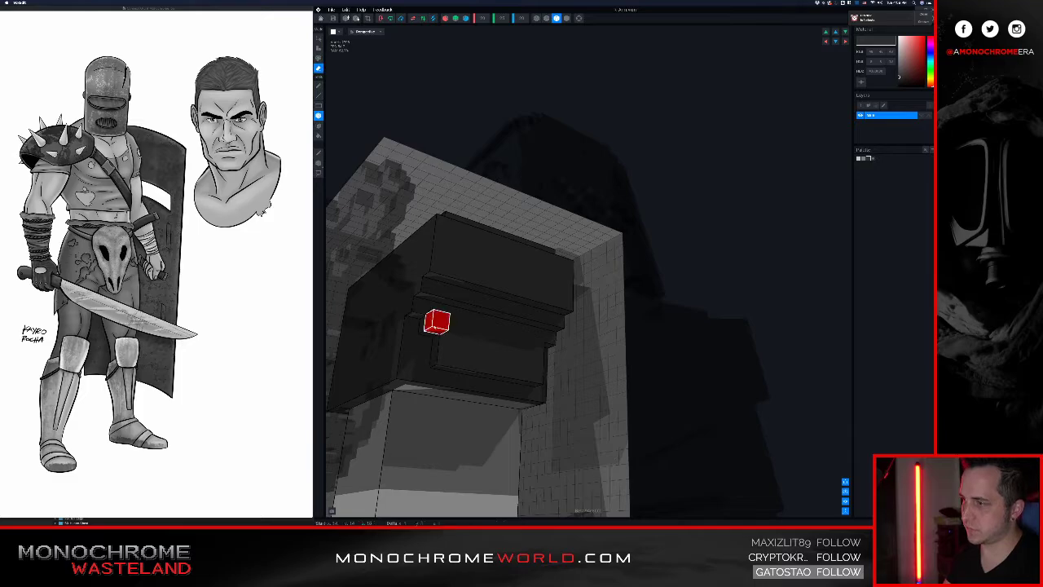
right_click_drag(429, 354, 489, 271)
scroll(485, 270, "down", 3)
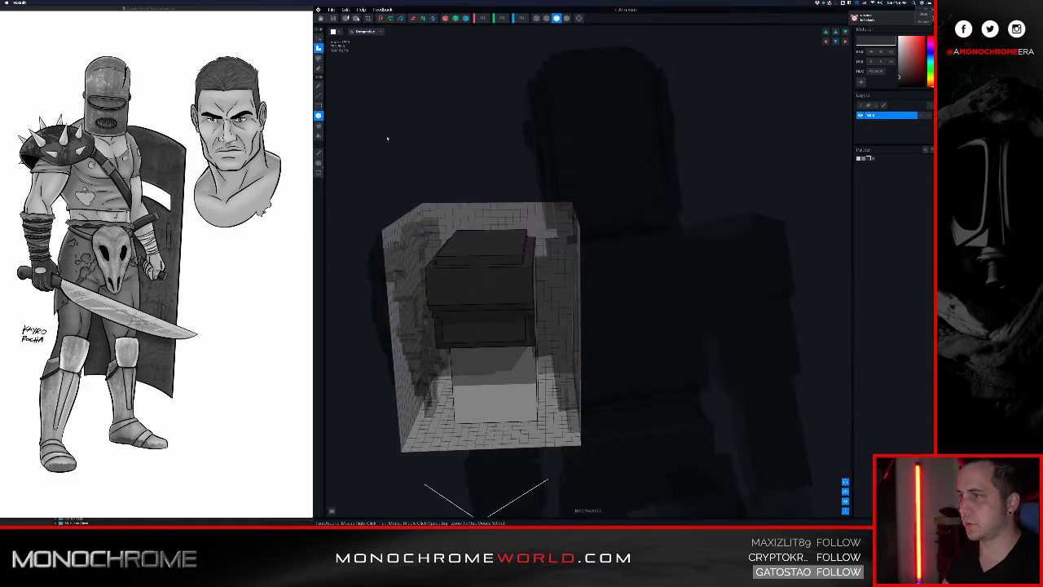
- Save the arm model's changes, return to the full character and examine the shoulder armour up close
left_click(321, 18)
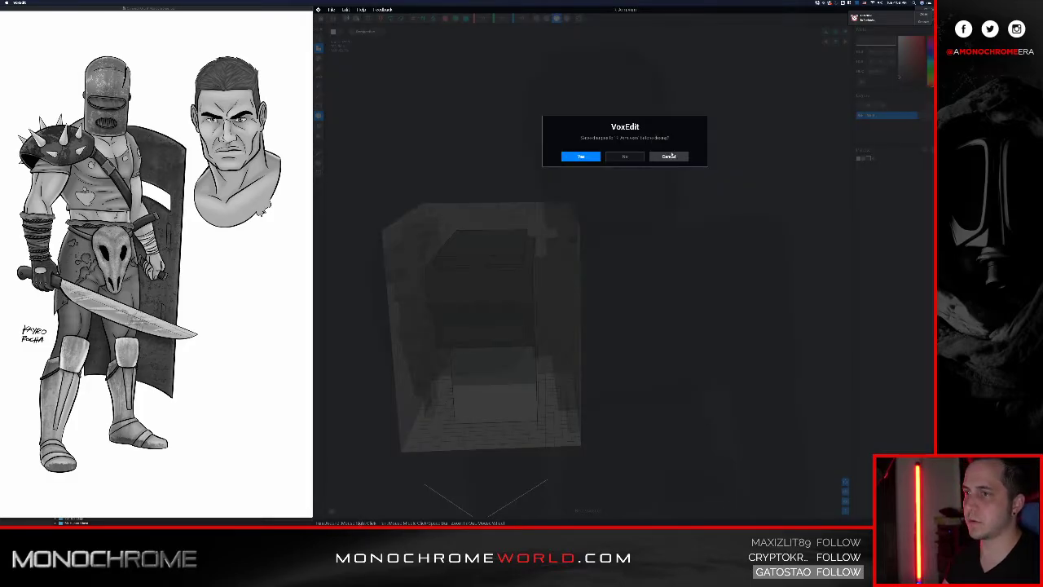
left_click(582, 157)
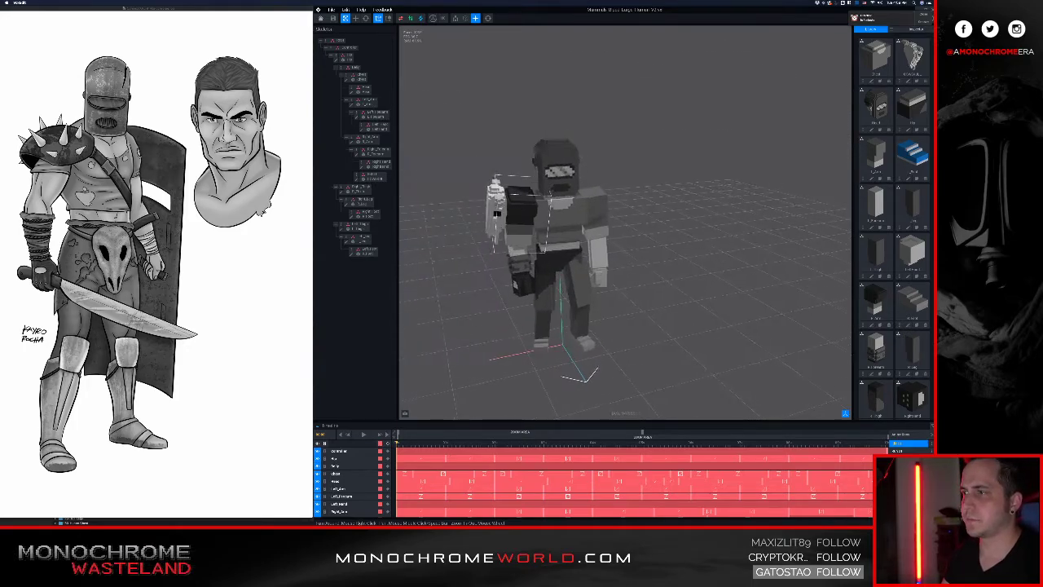
scroll(505, 208, "up", 5)
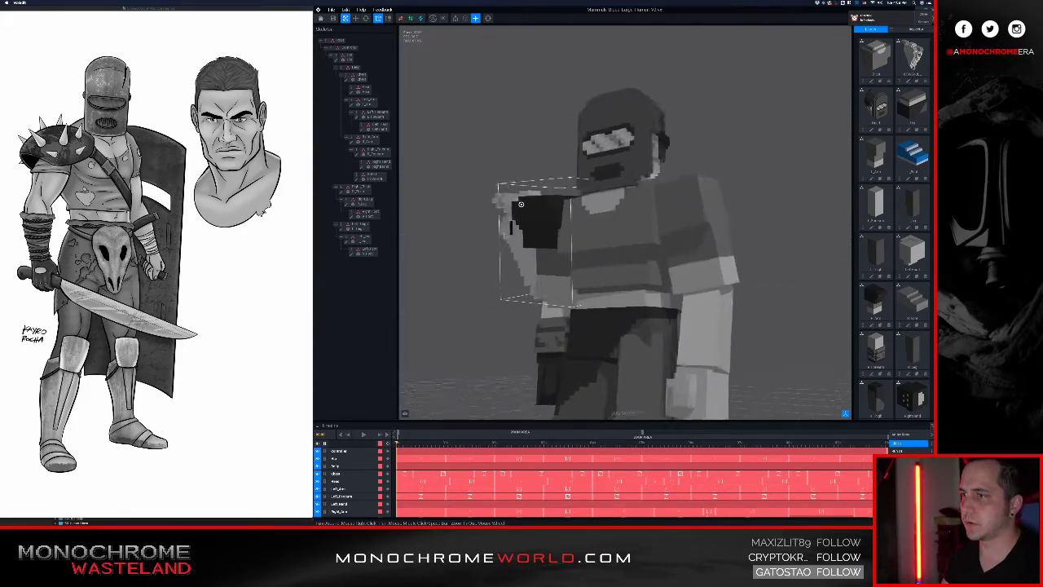
scroll(521, 203, "up", 3)
right_click_drag(521, 204, 575, 204)
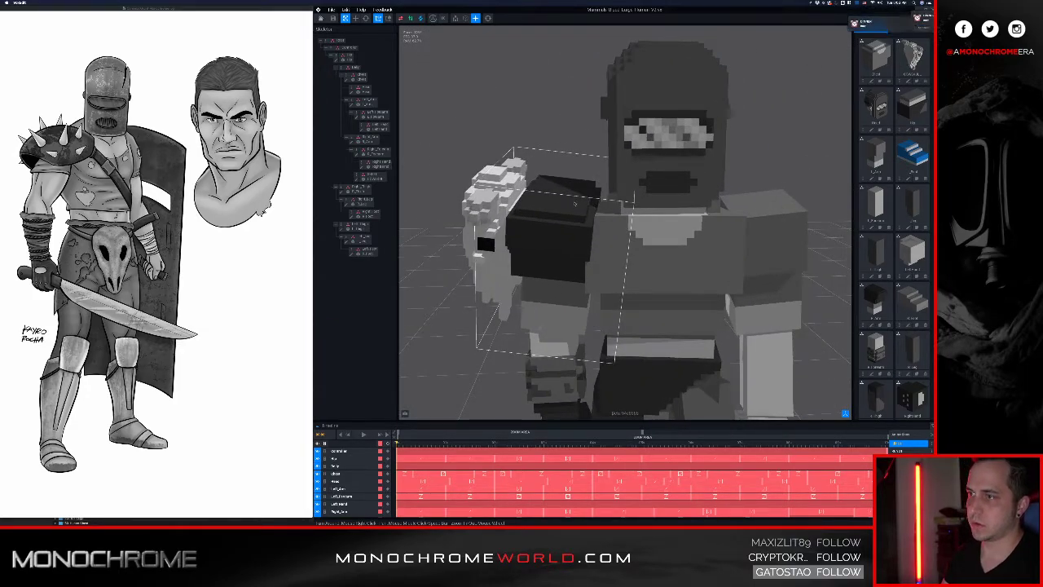
- Reopen the right upper arm model with shape outlines displayed and thicken the shoulder block's back edge with a column of dark grey voxels
left_click(575, 204)
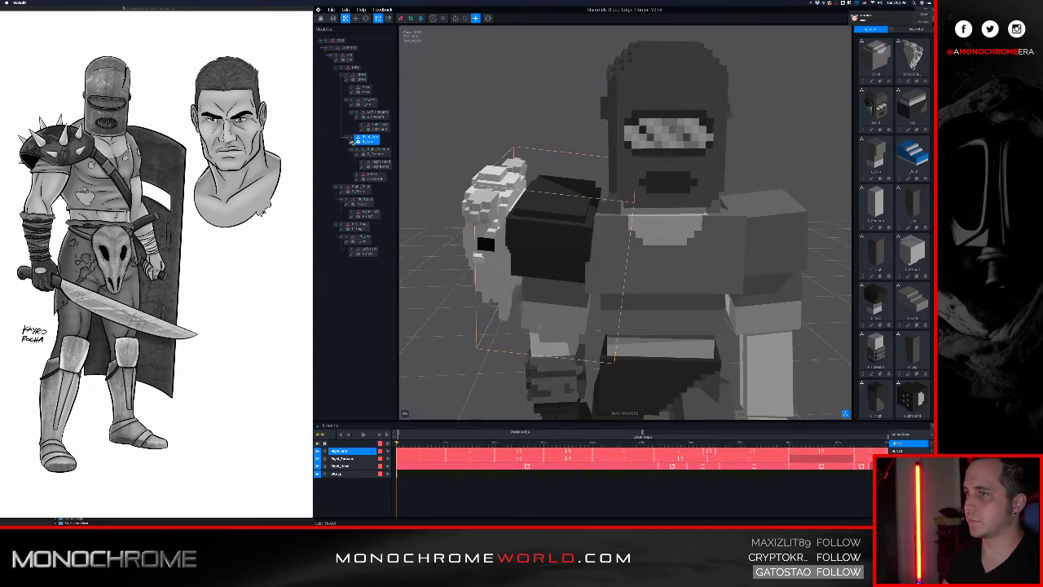
left_click(352, 143)
mouse_move(536, 179)
right_mouse_down()
mouse_move(526, 185)
mouse_move(576, 200)
mouse_move(566, 192)
right_mouse_up()
scroll(570, 200, "up", 4)
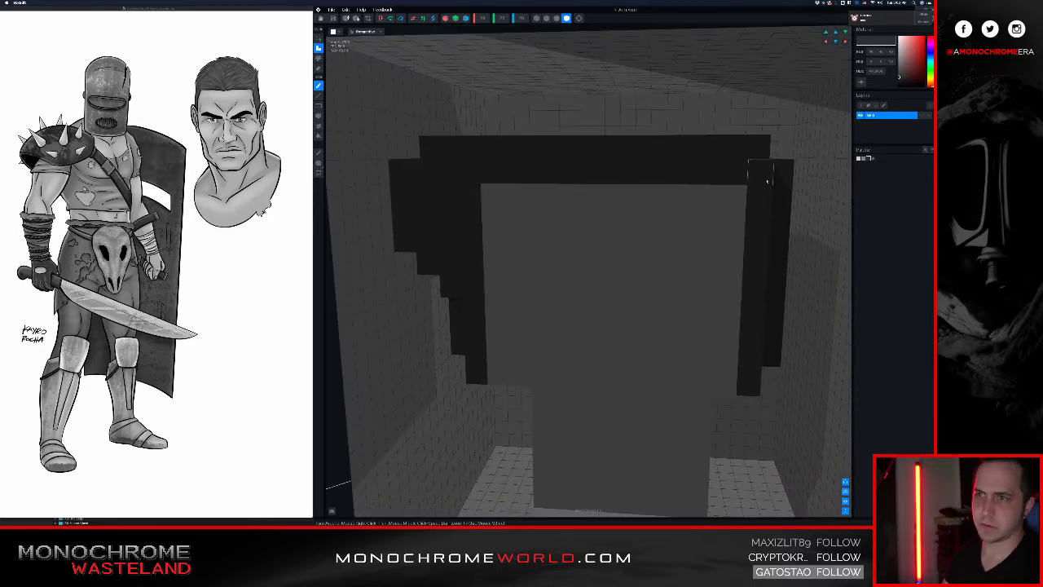
right_click_drag(780, 192, 691, 145)
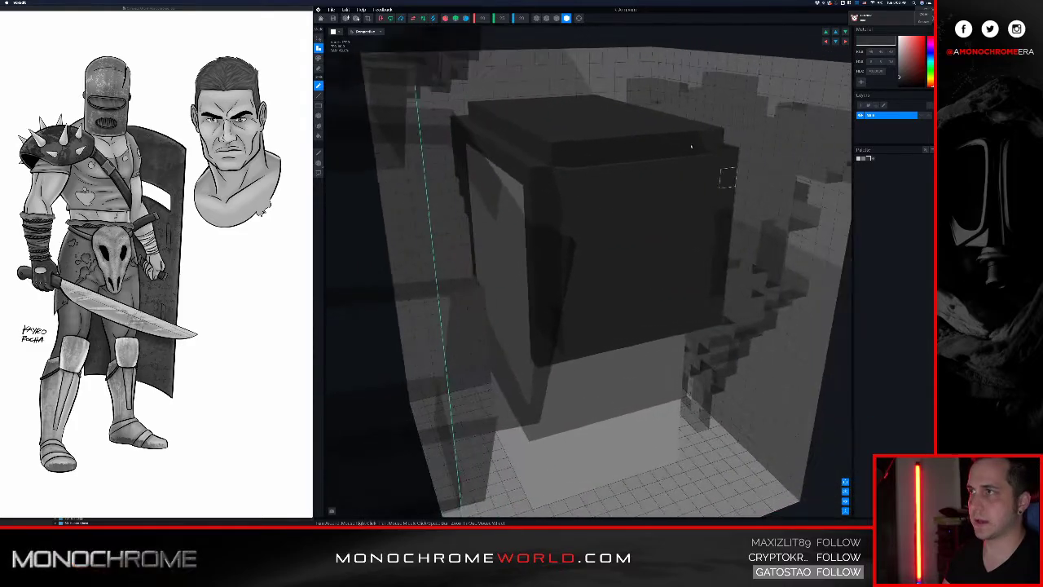
left_click(556, 18)
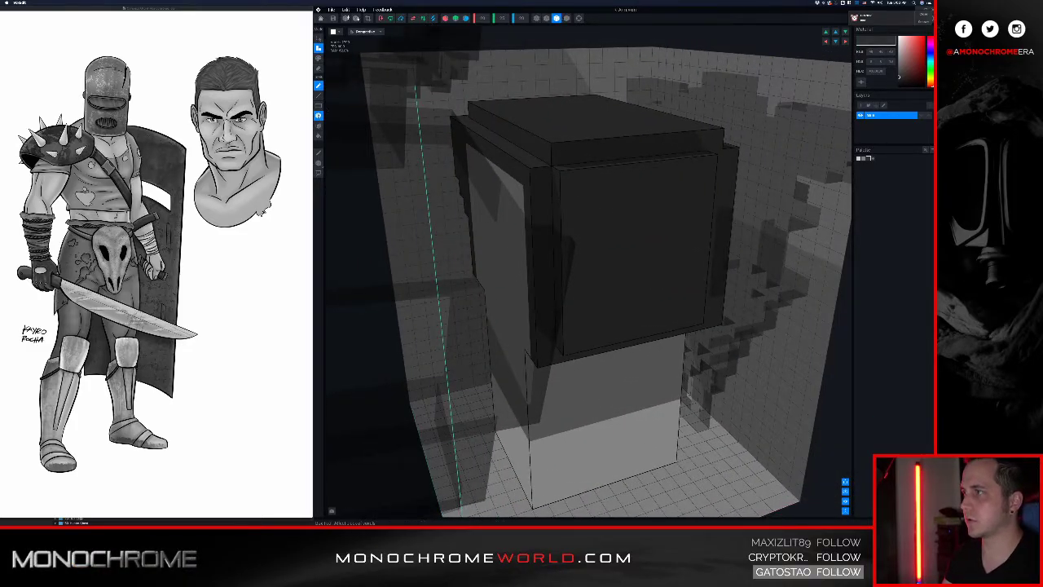
right_click_drag(546, 151, 554, 165)
left_click_drag(655, 165, 660, 282)
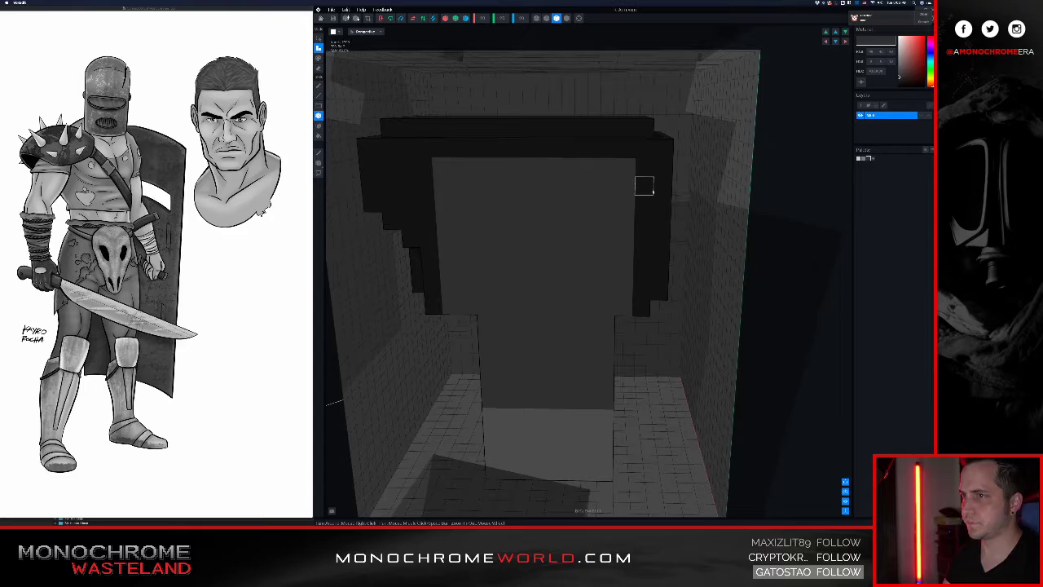
right_click_drag(652, 190, 695, 236)
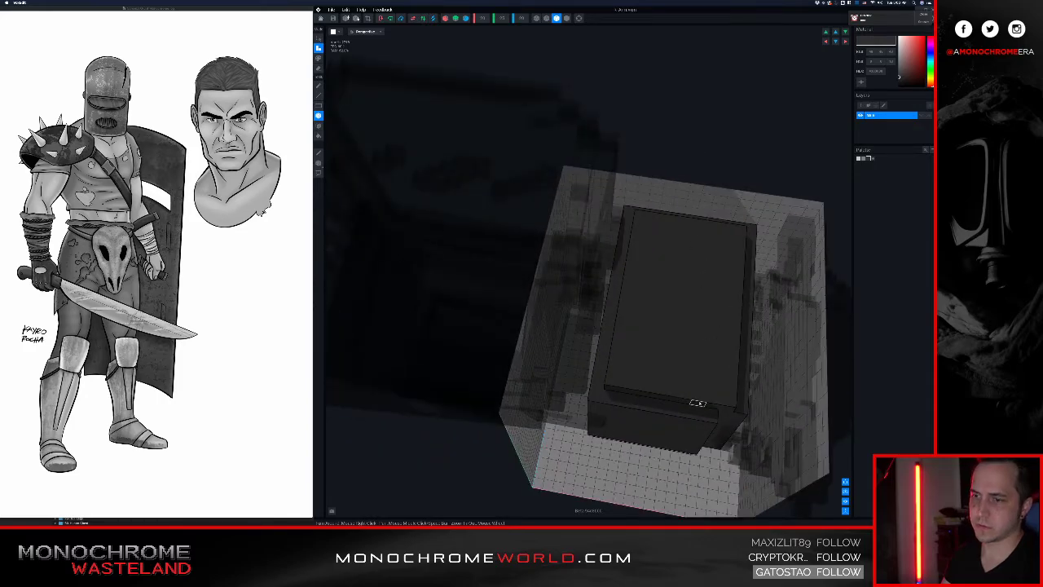
- Build up stepped dark grey voxel layers across the upper part of the shoulder block's back face
right_click_drag(697, 402, 640, 333)
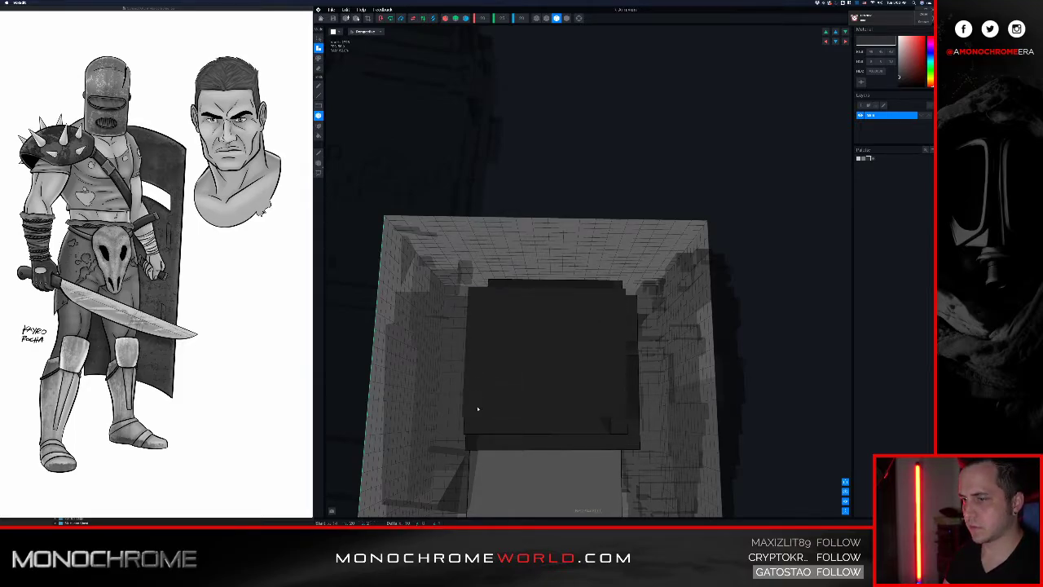
left_click_drag(471, 297, 616, 375)
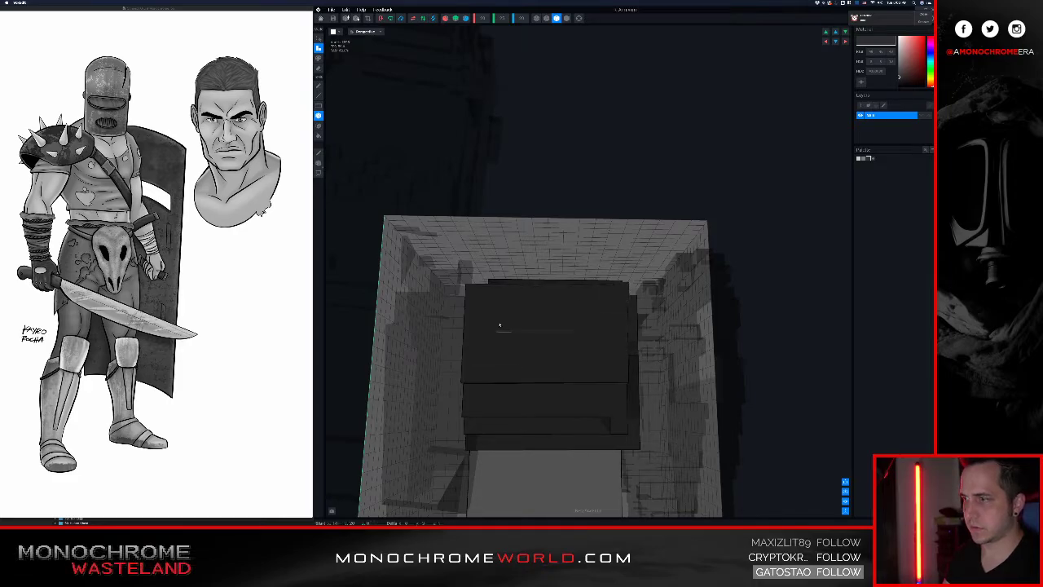
left_click_drag(472, 344, 474, 344)
right_click_drag(564, 304, 618, 305)
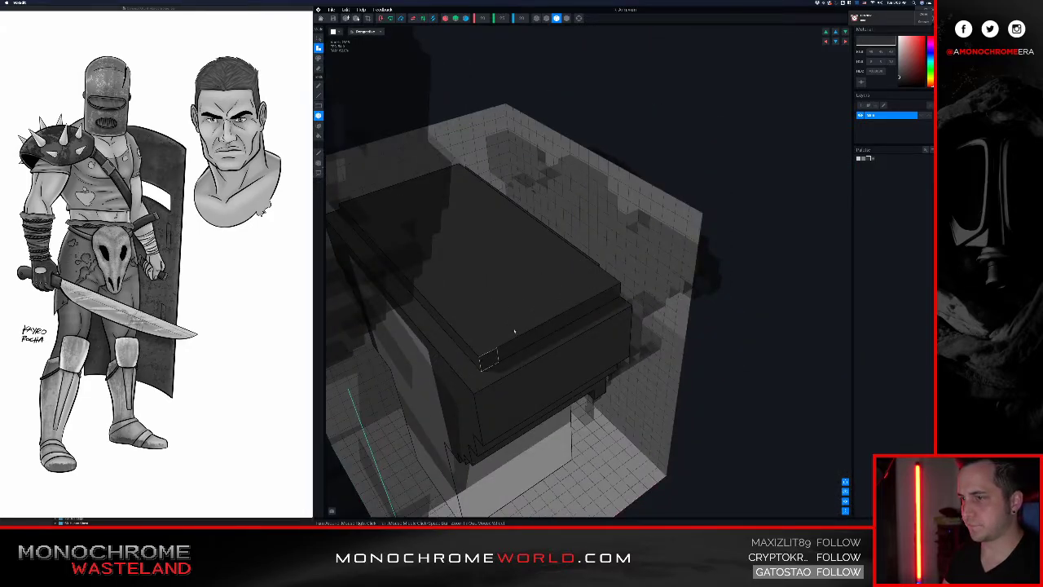
- Examine the shoulder block's corners, stepped underside and overall shape from several angles
right_click_drag(484, 356, 564, 309)
mouse_move(603, 358)
right_mouse_down()
mouse_move(621, 359)
mouse_move(599, 368)
right_mouse_up()
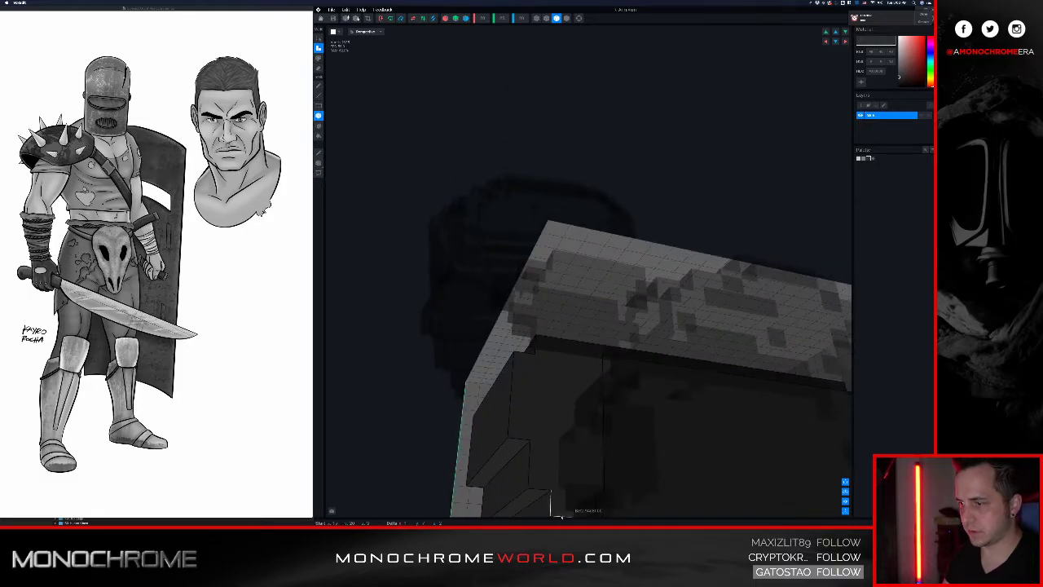
right_click_drag(571, 499, 542, 227)
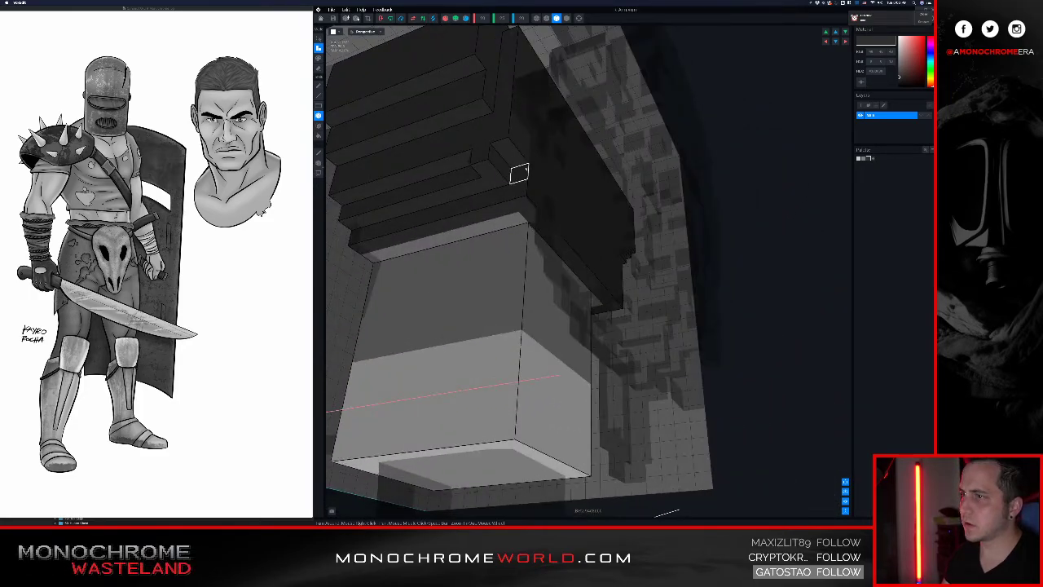
right_click_drag(524, 189, 493, 192)
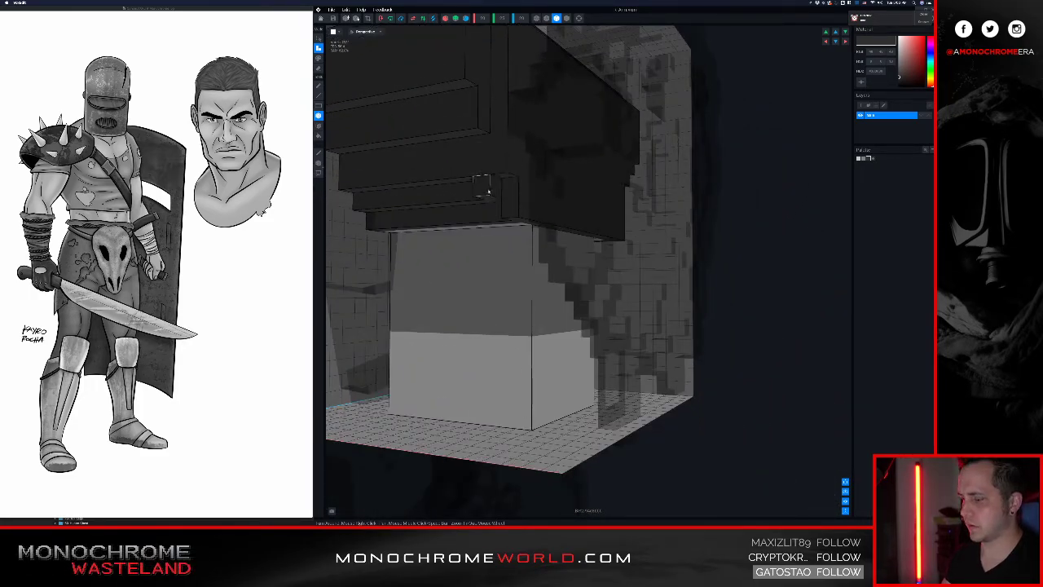
scroll(561, 153, "down", 3)
right_click_drag(563, 153, 526, 145)
scroll(563, 148, "down", 3)
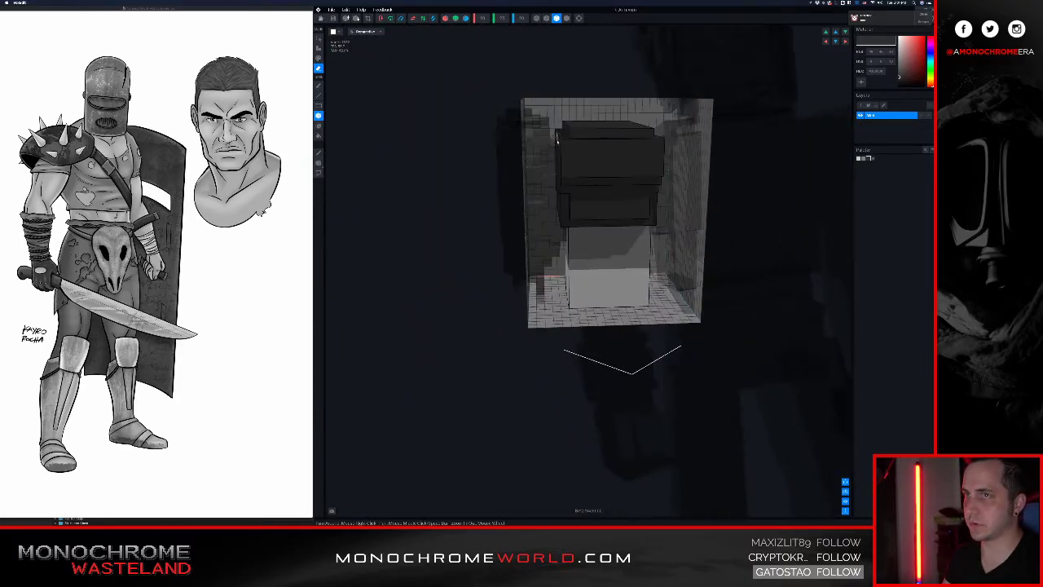
middle_click_drag(570, 147, 513, 182)
middle_click_drag(658, 171, 614, 192)
scroll(619, 195, "up", 3)
middle_click_drag(663, 217, 613, 229)
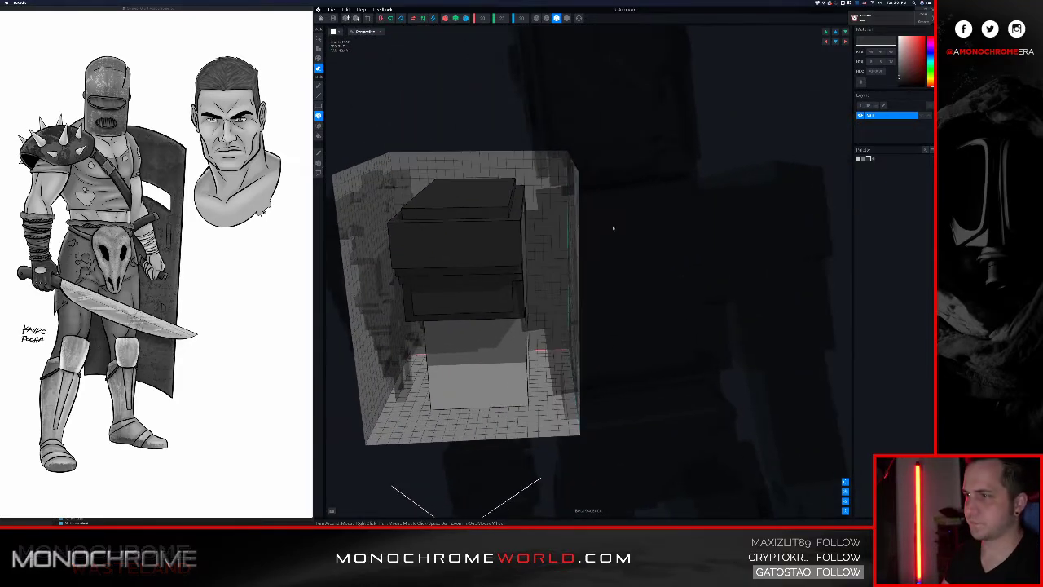
scroll(612, 229, "down", 3)
- Widen the shoulder block's inset top layer with dark grey voxels out to its front, outer side and back edges
right_click_drag(514, 245, 486, 263)
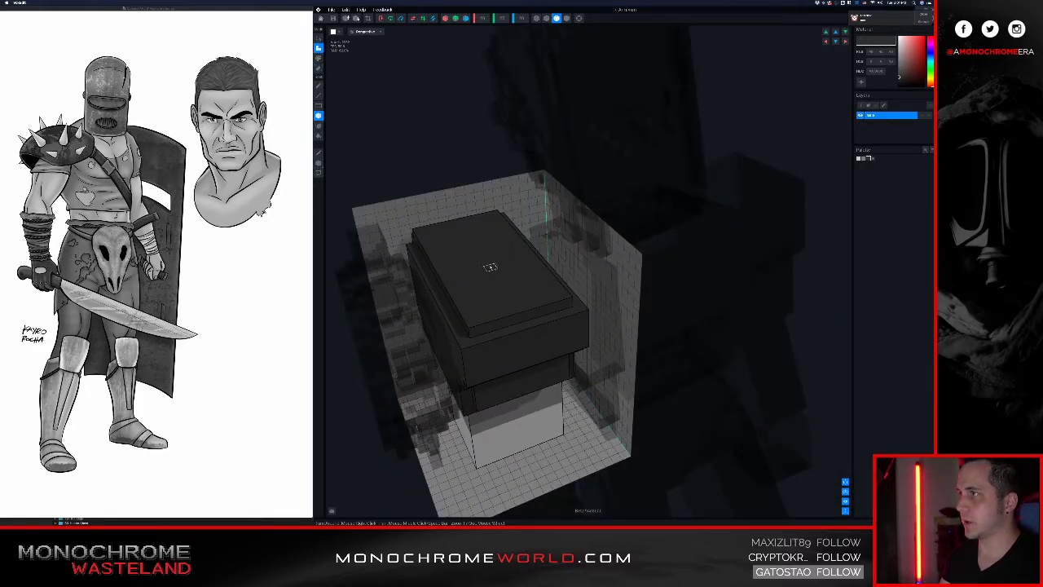
right_click_drag(516, 287, 514, 291)
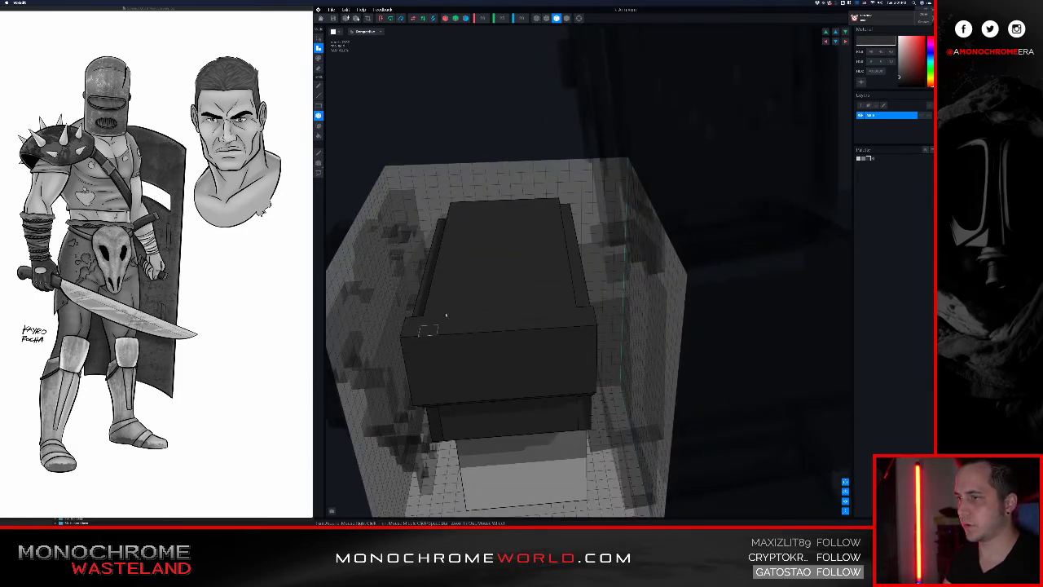
right_click_drag(484, 290, 540, 158)
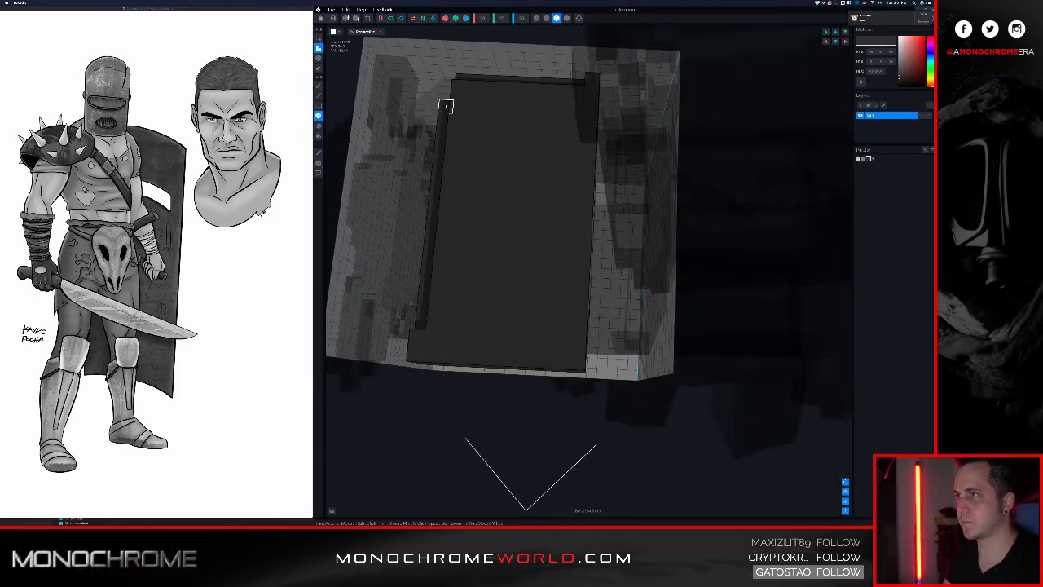
left_click_drag(446, 106, 418, 322)
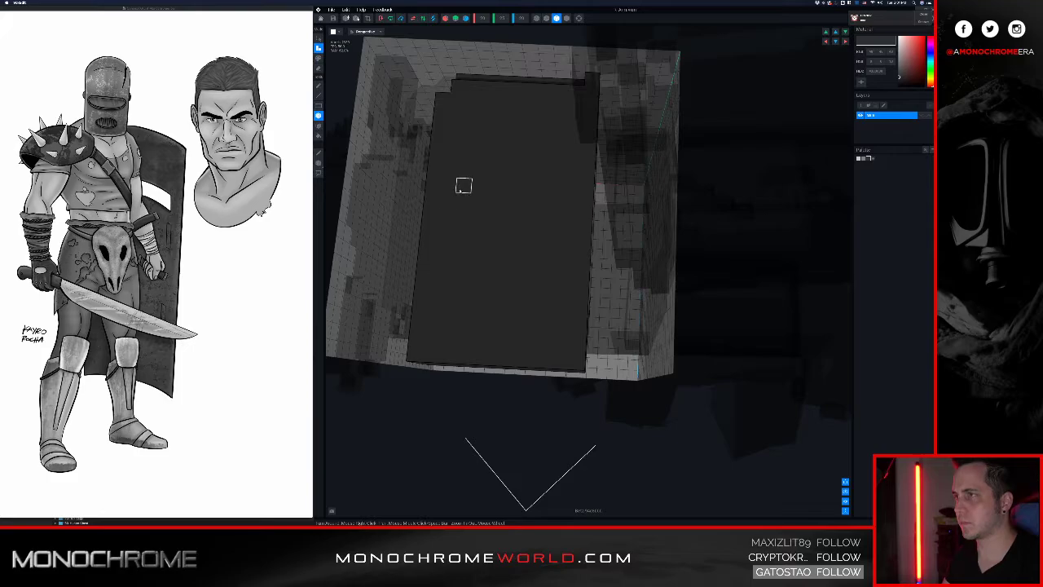
right_click_drag(463, 186, 472, 238)
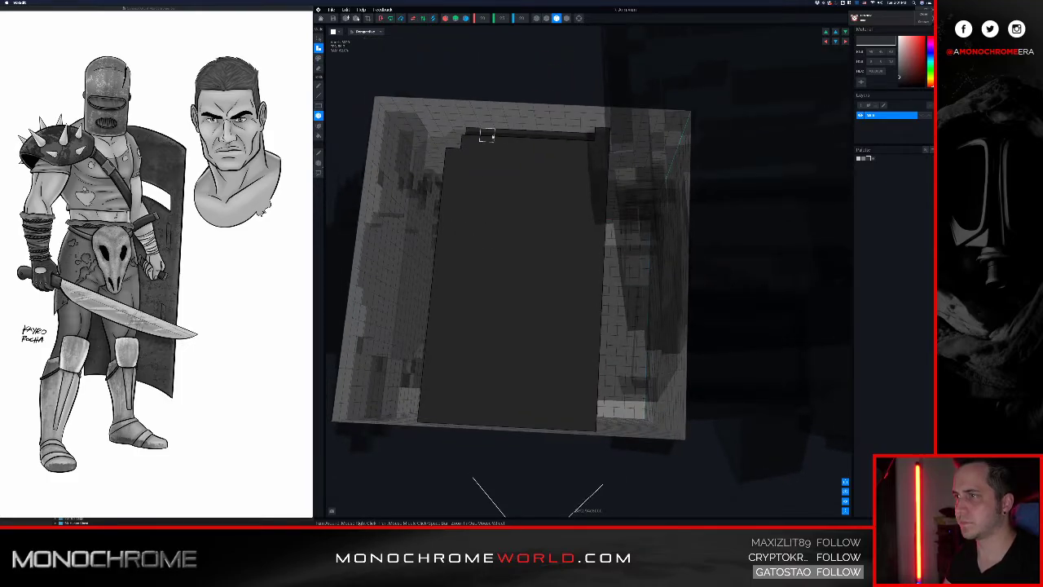
mouse_move(487, 135)
left_mouse_down()
mouse_move(469, 130)
mouse_move(595, 142)
left_mouse_up()
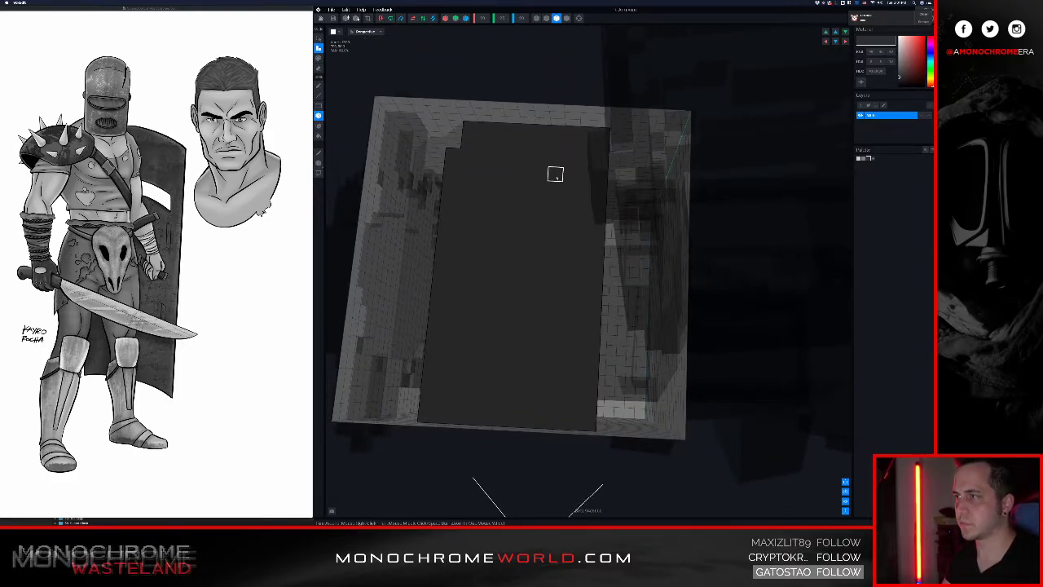
- Erase a column of voxels from the front outer corner of the dark shoulder block
mouse_move(555, 174)
right_mouse_down()
mouse_move(538, 187)
mouse_move(544, 163)
right_mouse_up()
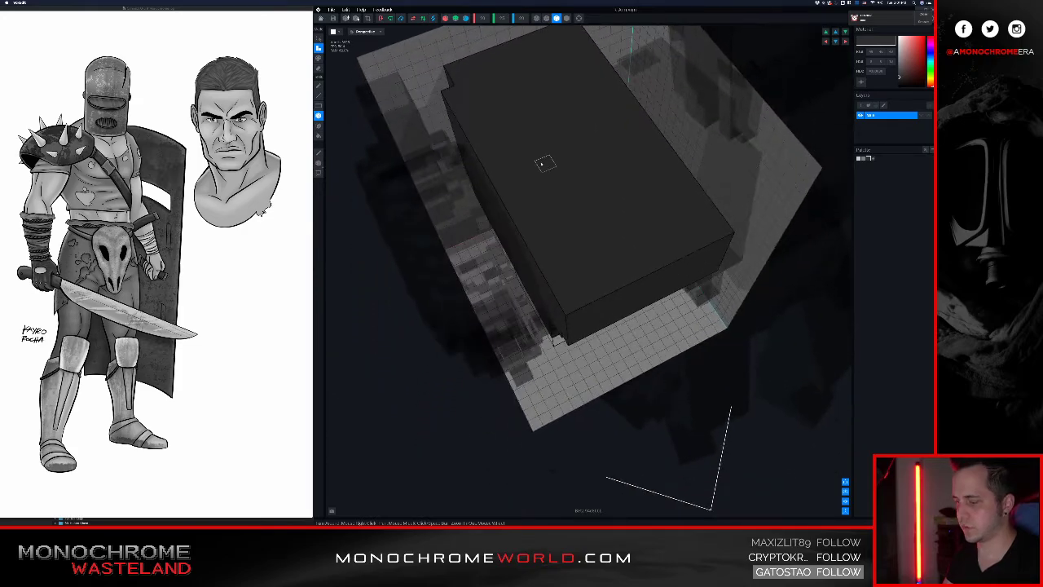
right_click_drag(553, 276, 534, 283)
middle_click_drag(533, 284, 640, 285)
middle_click_drag(567, 289, 573, 288)
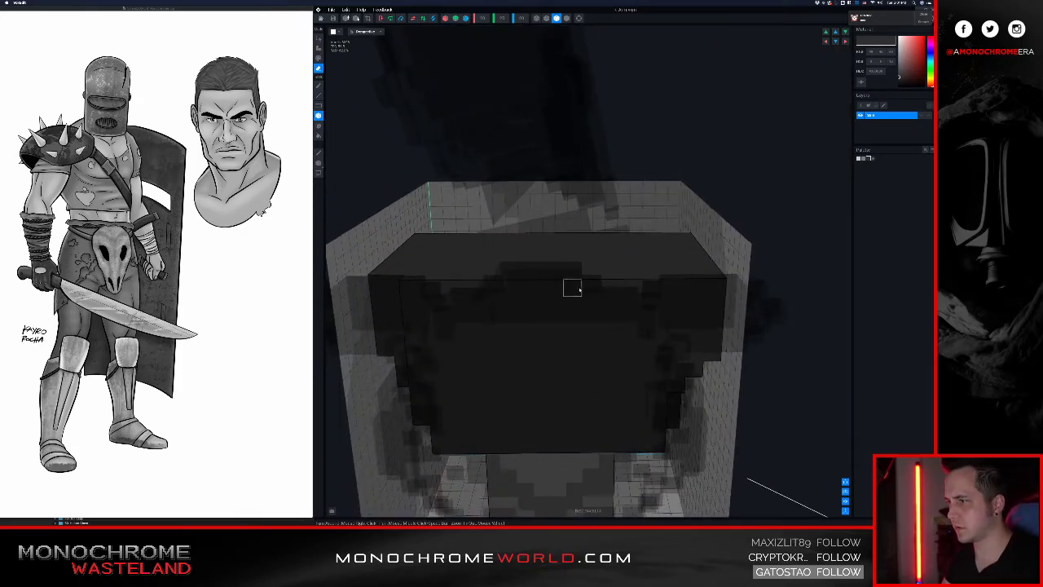
middle_click_drag(684, 295, 577, 272)
left_click_drag(576, 249, 558, 339)
mouse_move(552, 286)
right_mouse_down()
mouse_move(534, 285)
mouse_move(578, 275)
mouse_move(700, 304)
mouse_move(568, 278)
right_mouse_up()
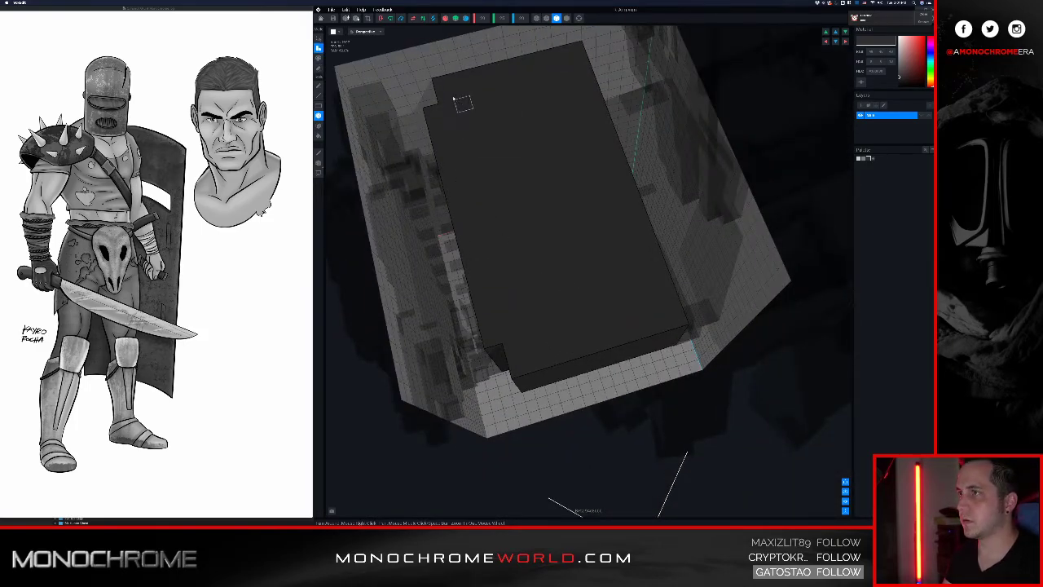
- Add an inset layer of dark grey voxels on top of the shoulder block and extend it by a strip along the outer side
left_click(655, 303)
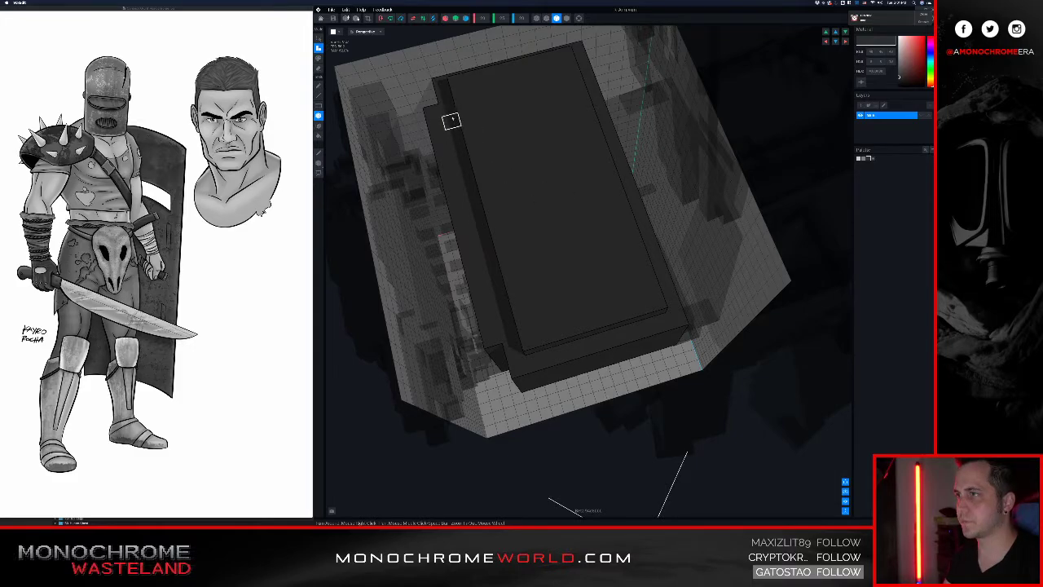
left_click_drag(447, 108, 471, 175)
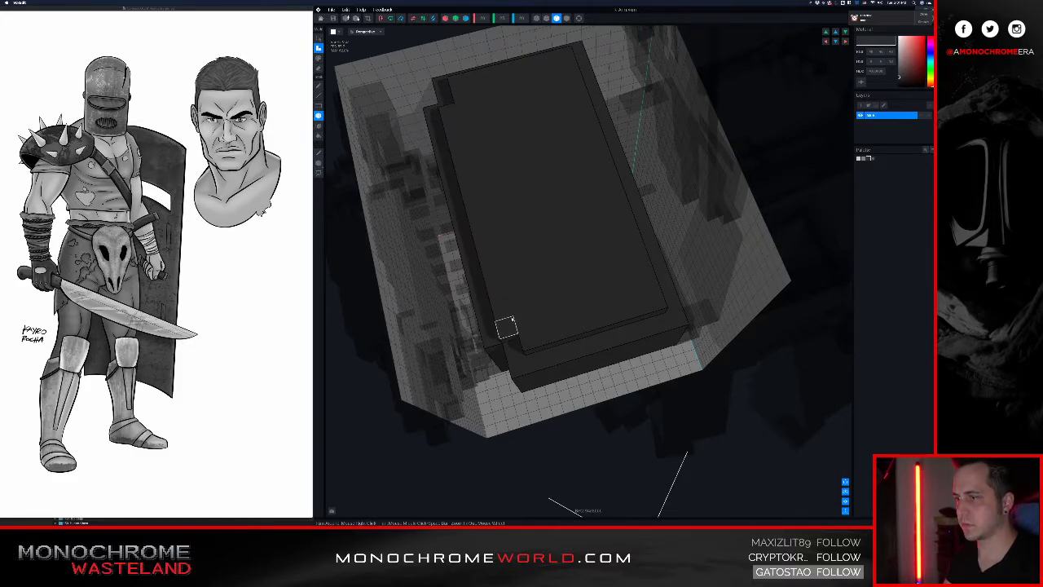
right_click_drag(489, 138, 467, 104)
scroll(521, 139, "down", 3)
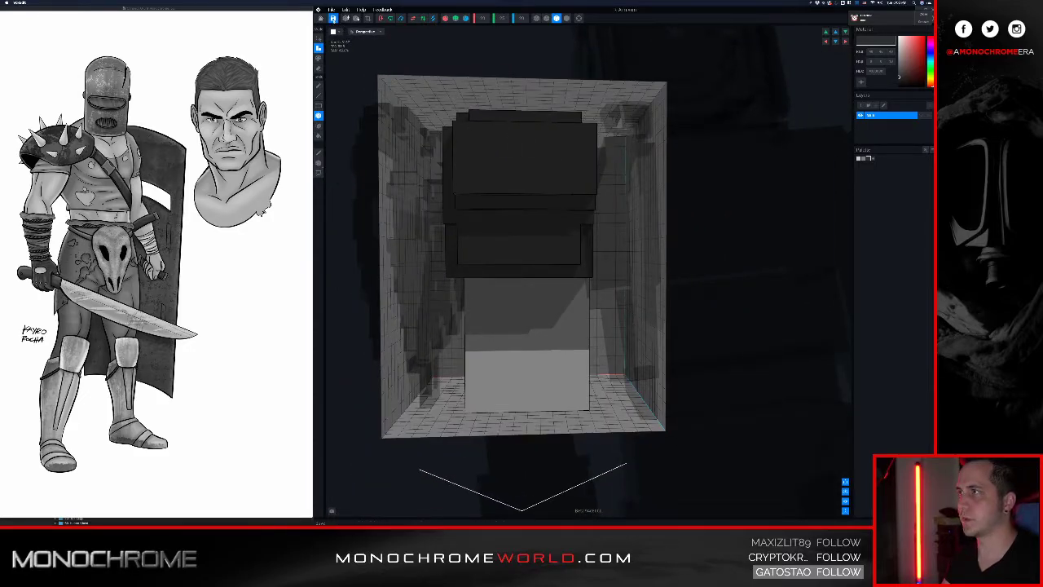
- Close the arm model with its changes saved and examine the shoulder armour on the assembled character
left_click(323, 18)
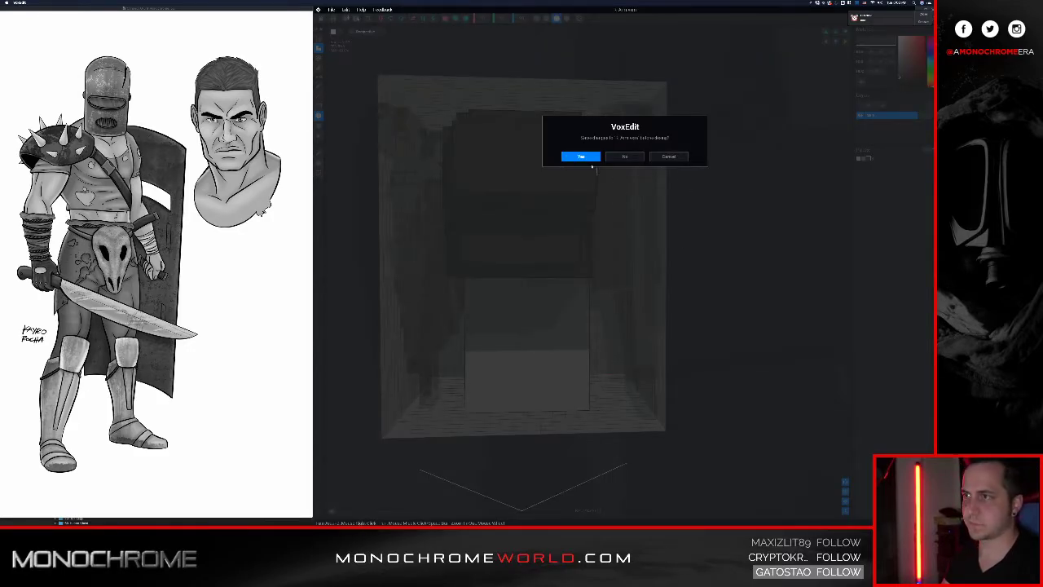
left_click(581, 156)
middle_click_drag(584, 169, 570, 259)
right_click_drag(570, 259, 555, 220)
scroll(604, 198, "up", 5)
scroll(538, 220, "down", 2)
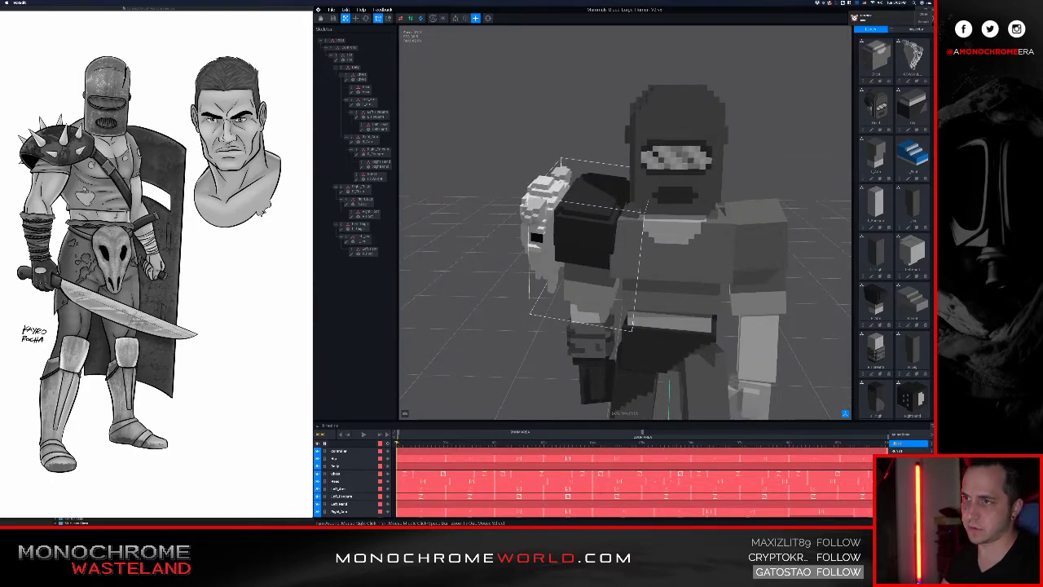
scroll(595, 234, "up", 2)
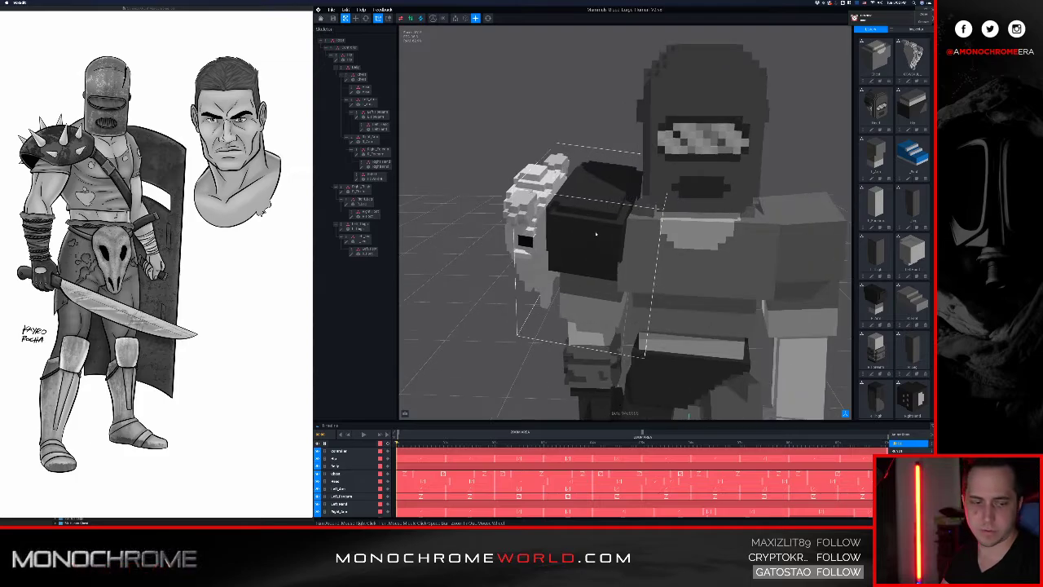
scroll(595, 234, "down", 1)
right_click_drag(595, 234, 615, 225)
- Reopen the right upper arm model from the assembled character with a view onto the shoulder block's top face
left_click(615, 226)
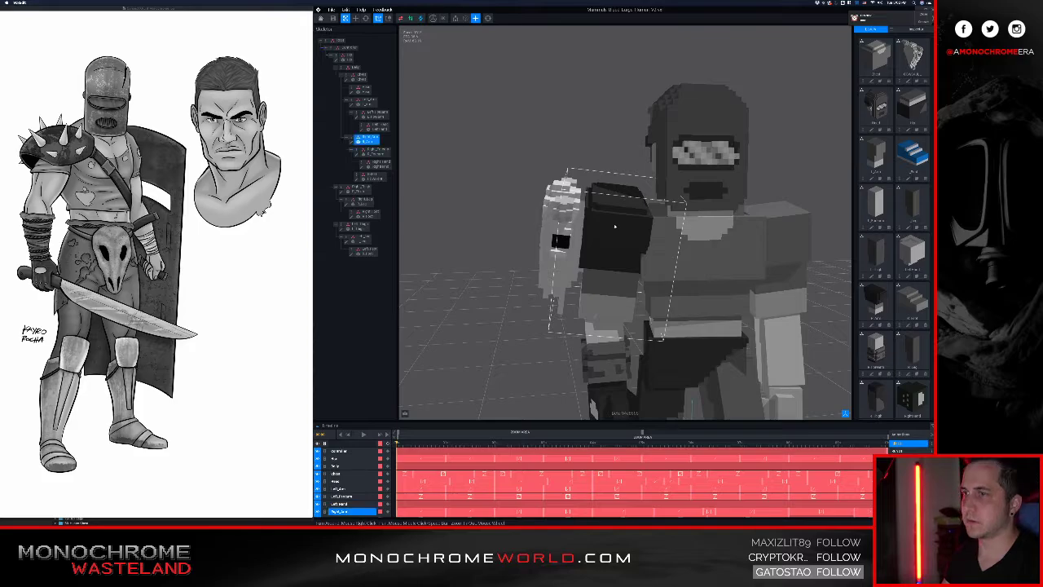
double_click(615, 225)
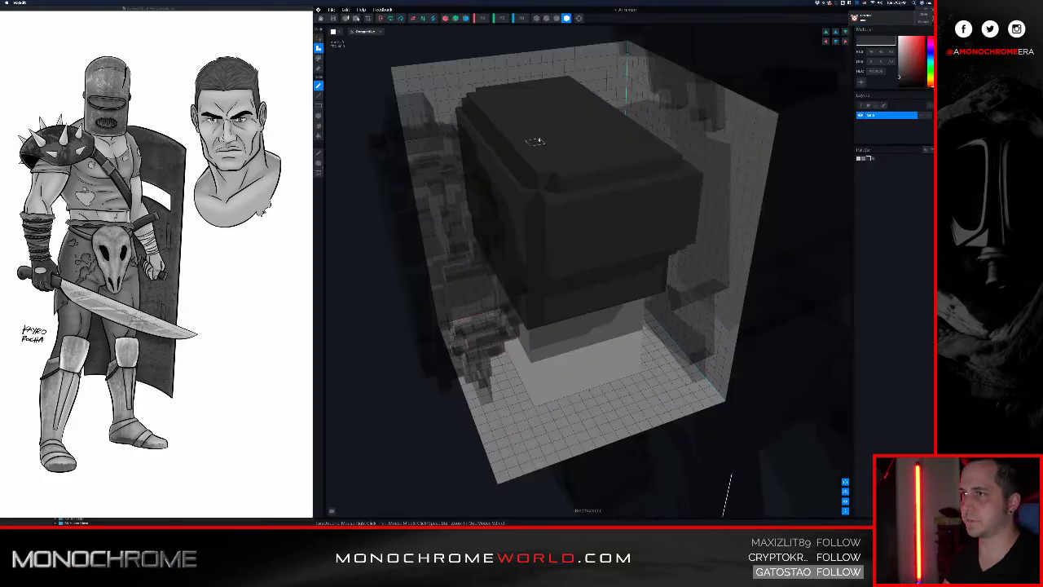
right_click_drag(554, 163, 585, 255)
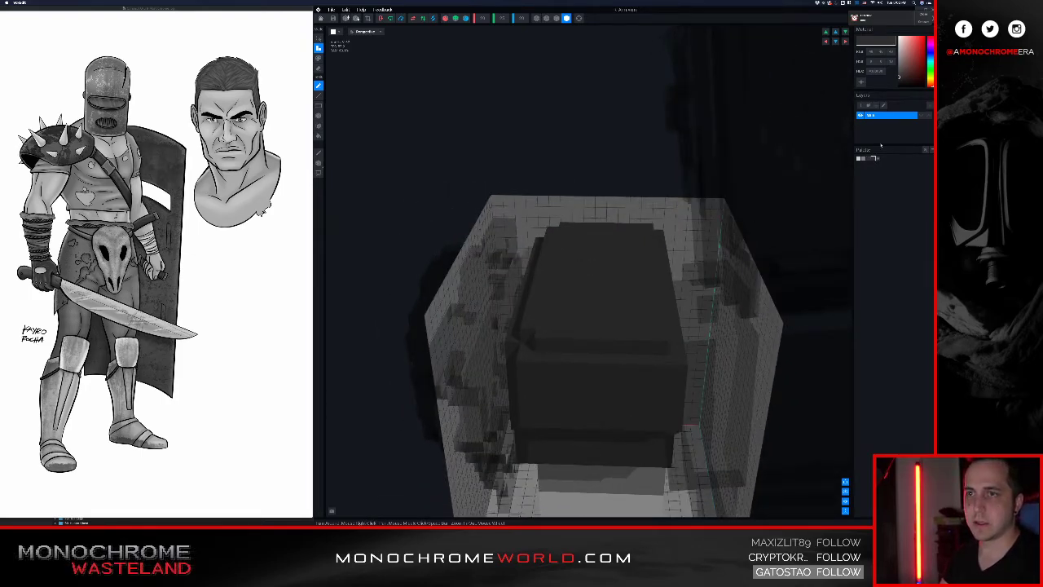
- Pick a lighter grey and place three rows of three spaced single-voxel studs on the shoulder block's top face
left_click_drag(907, 70, 895, 63)
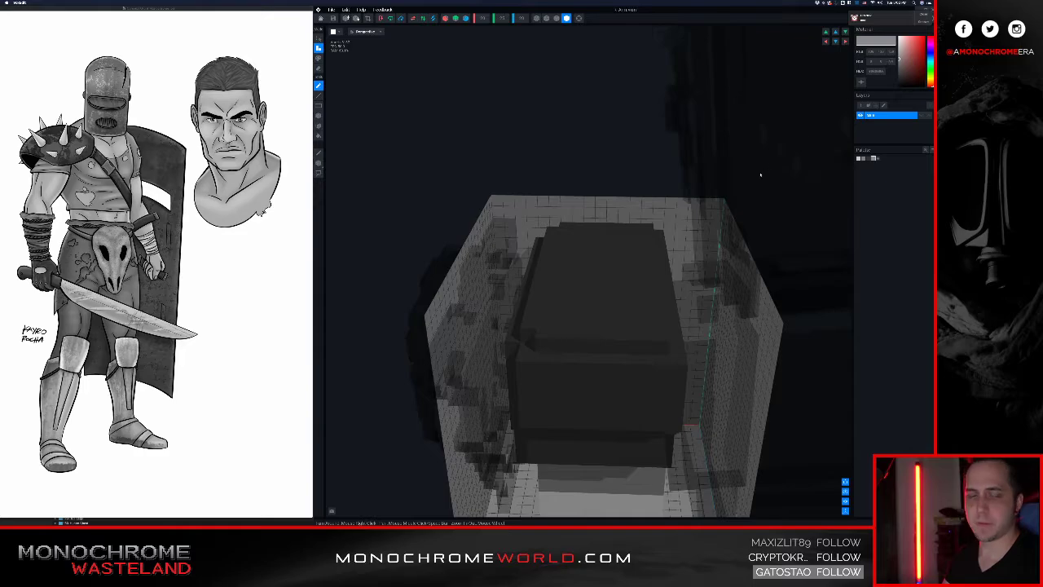
key("b")
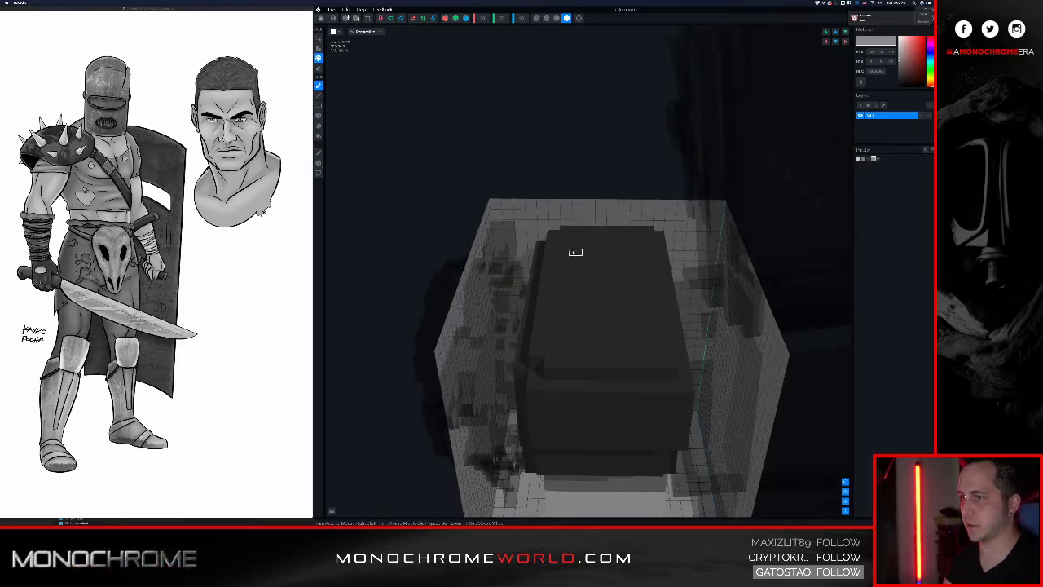
key("v")
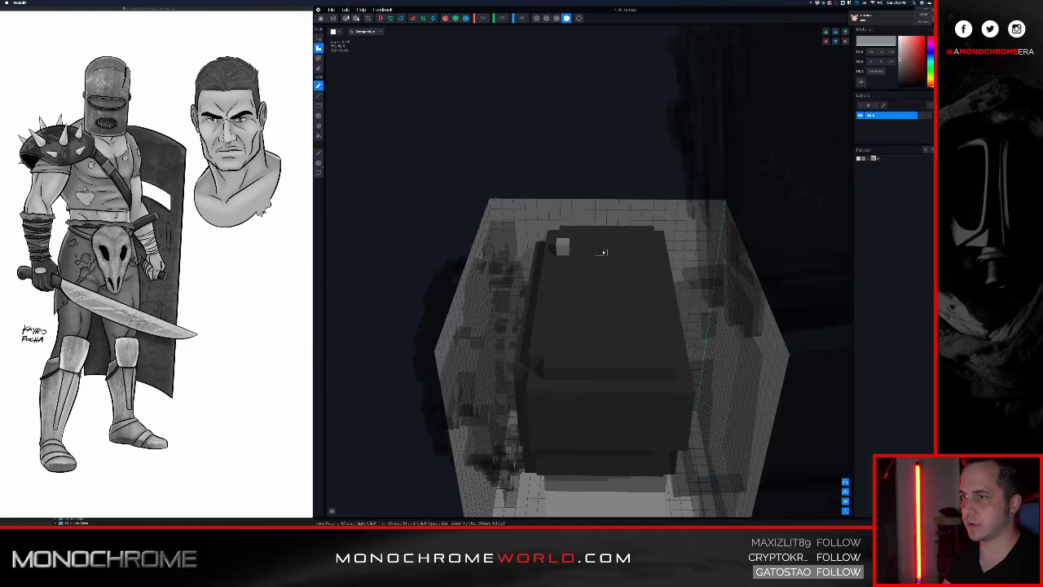
left_click(602, 250)
left_click(639, 250)
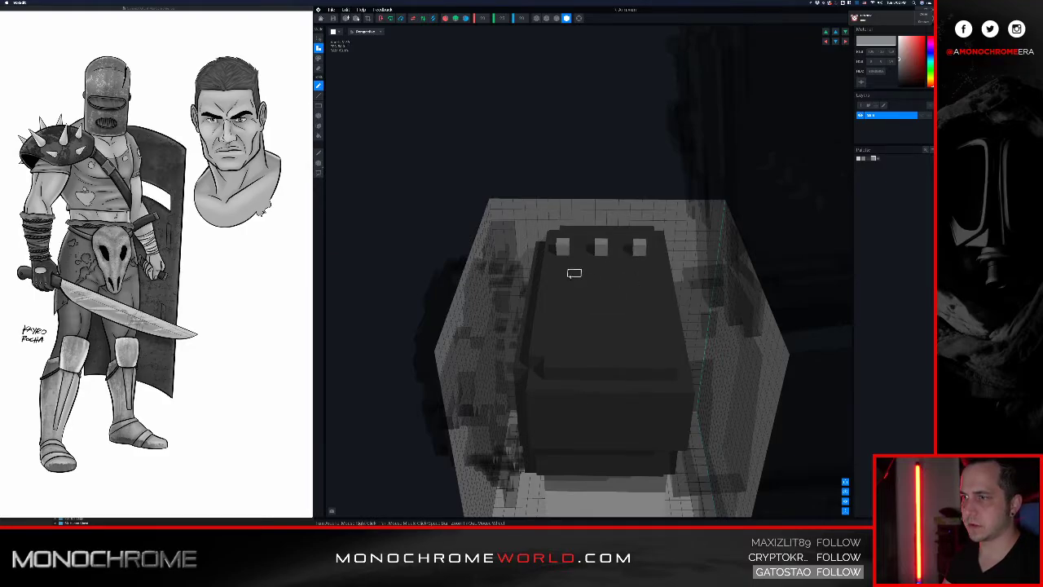
left_click(560, 278)
left_click(600, 280)
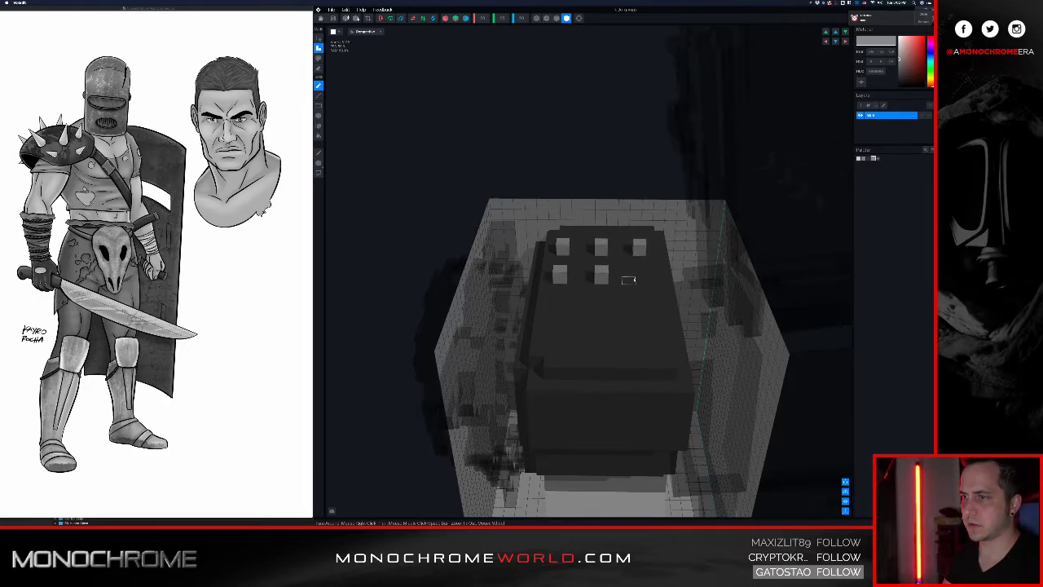
left_click(641, 279)
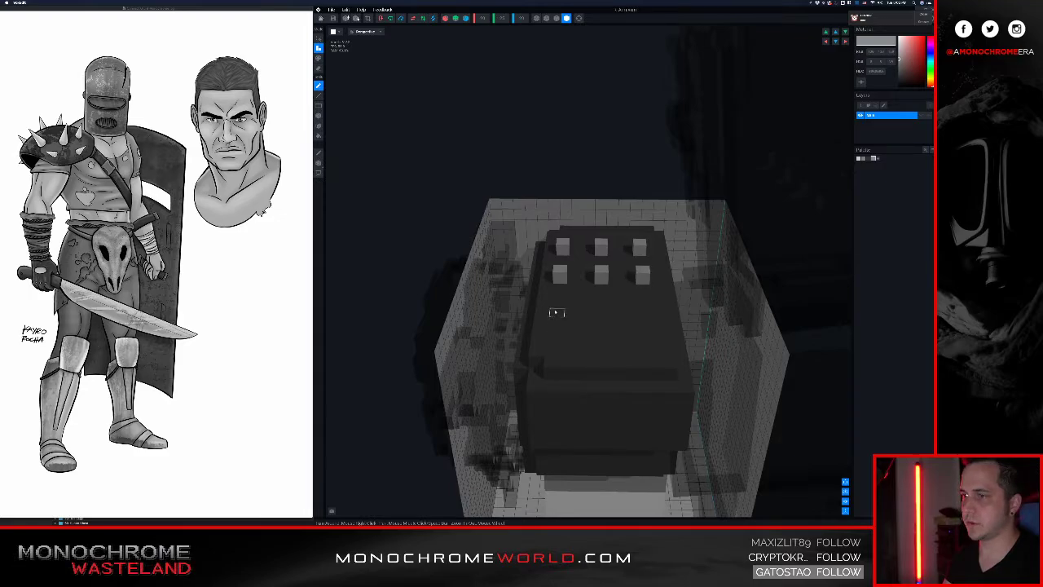
left_click(556, 312)
left_click(601, 311)
left_click(649, 312)
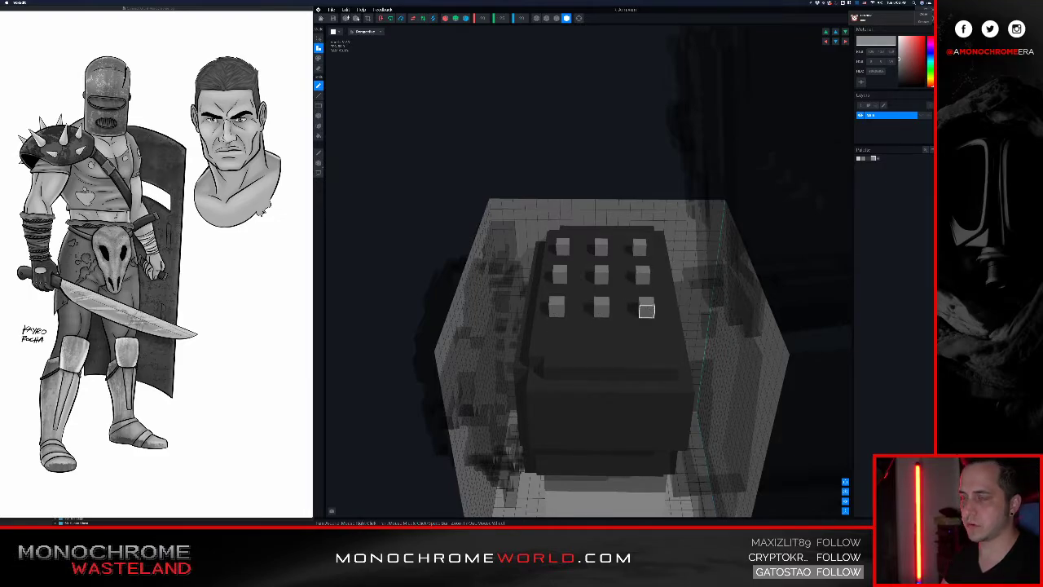
- Place a fourth row of three light grey studs near the front edge, redoing it slightly farther forward to even the spacing
right_click_drag(647, 310, 627, 269)
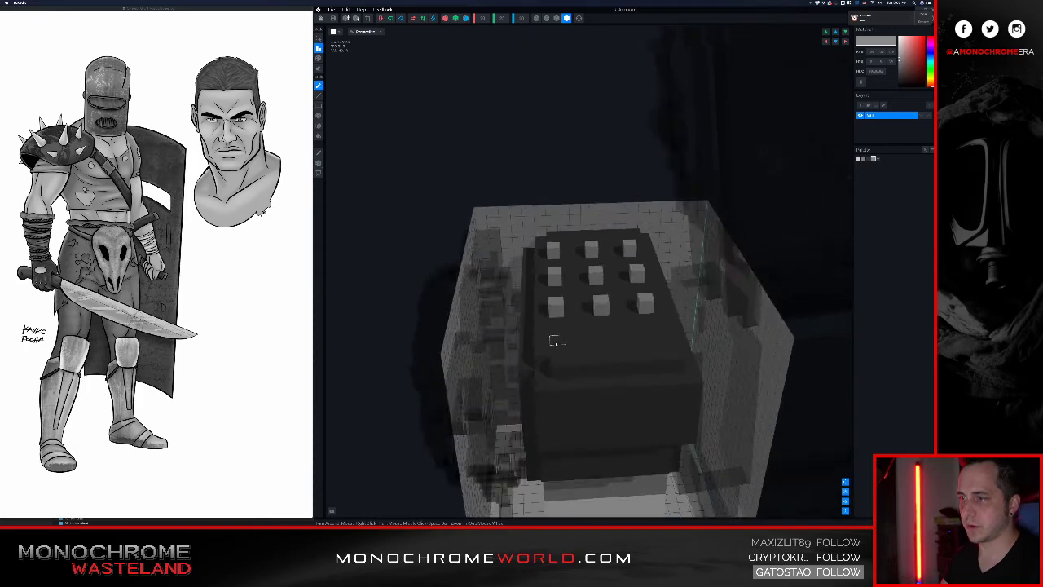
left_click(557, 341)
left_click(603, 339)
left_click(648, 338)
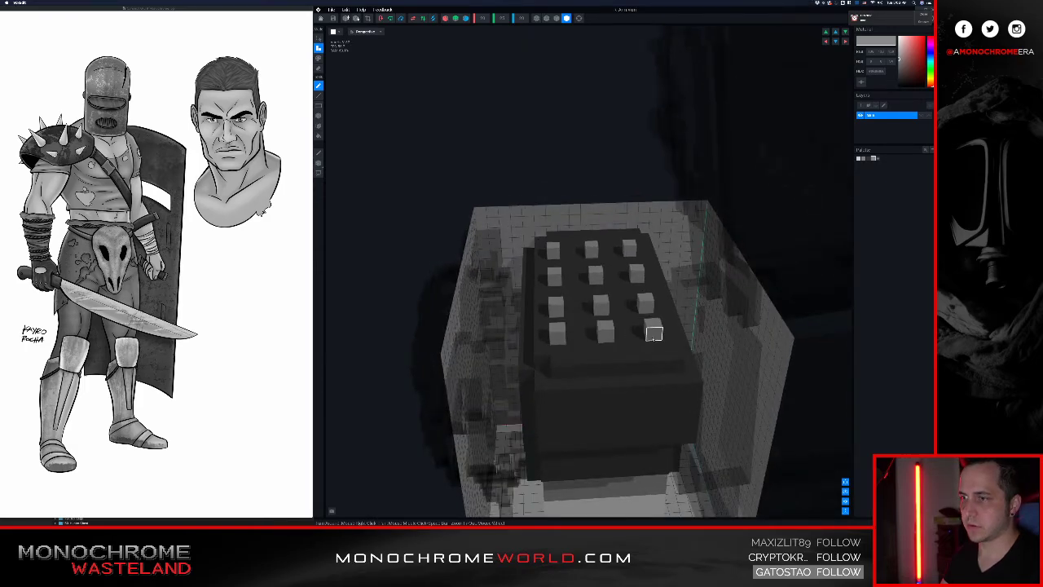
right_click_drag(623, 347, 633, 348)
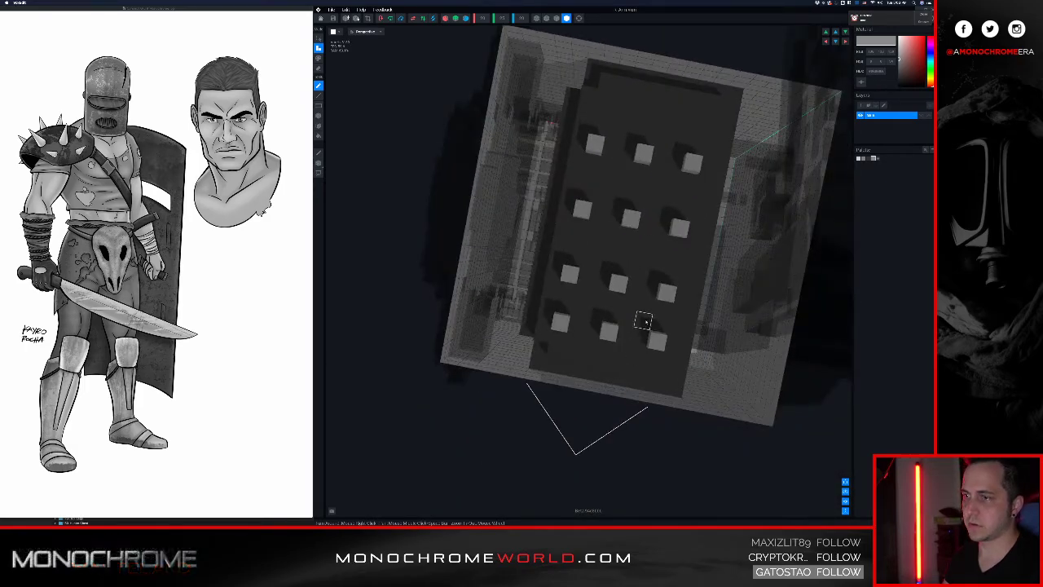
key("ctrl+z")
key("ctrl+z")
key("ctrl+z")
left_click(558, 341)
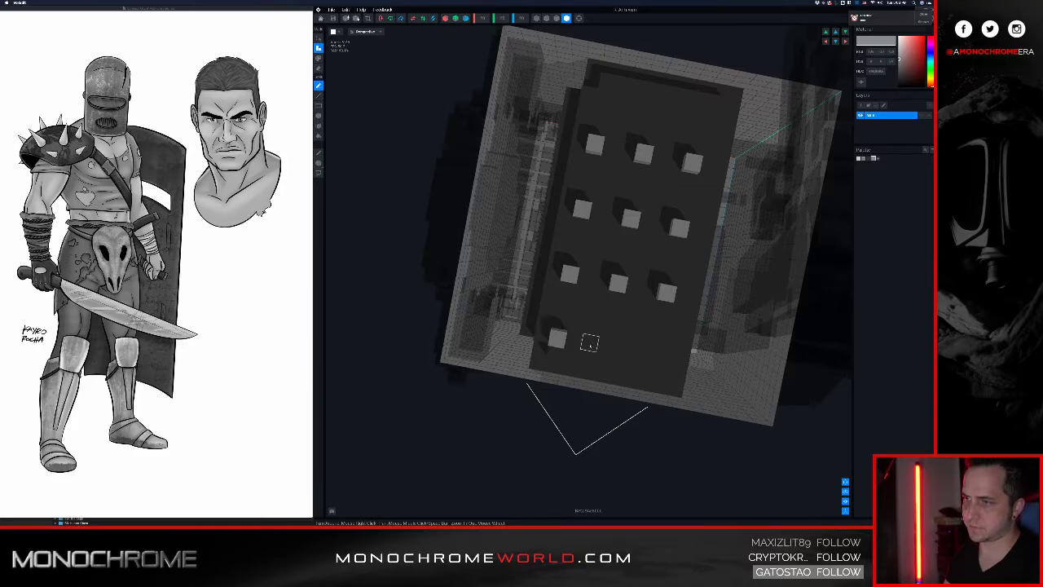
left_click(604, 342)
left_click(654, 340)
right_click_drag(656, 341, 640, 333)
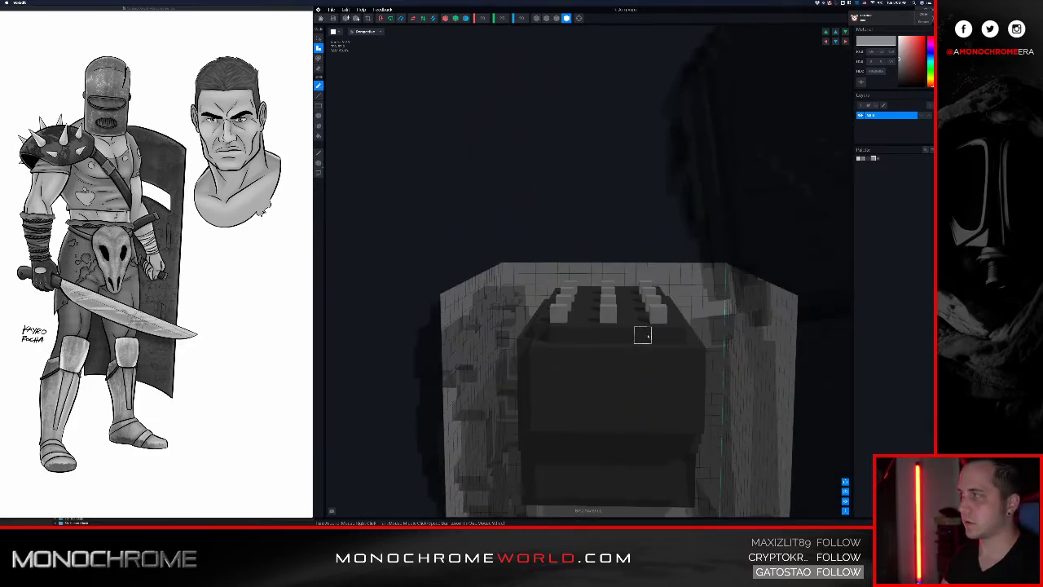
- Remove all the light grey studs from the shoulder block's top face
key("super+z")
key("super+z")
key("super+z")
key("super+z")
key("super+z")
key("super+z")
key("super+z")
key("super+z")
key("super+z")
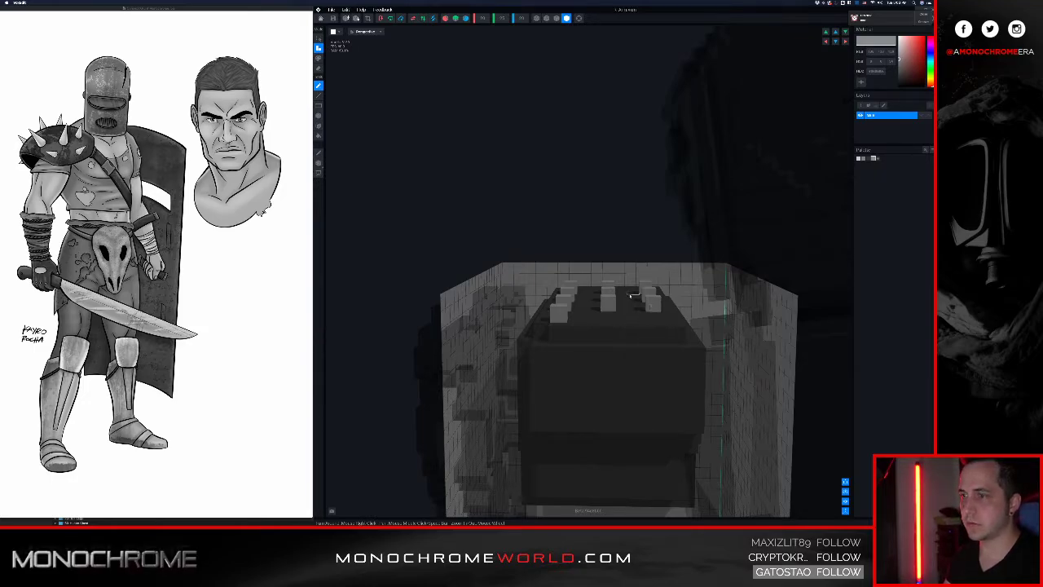
key("super+z")
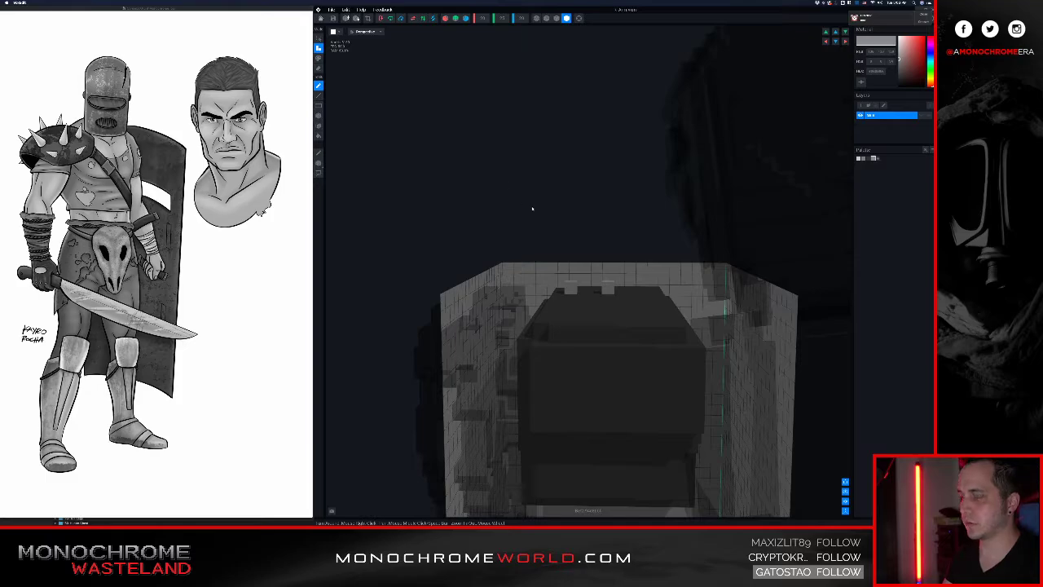
key("l")
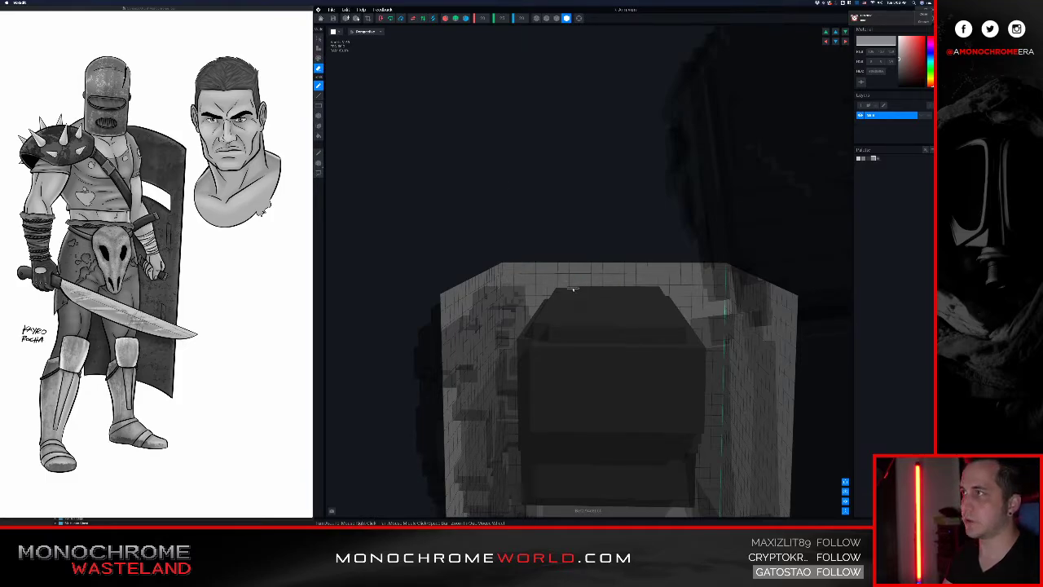
- Add another inset dark grey voxel layer on top of the shoulder block and display shape outlines
key("v")
key("b")
right_click_drag(607, 268, 593, 333)
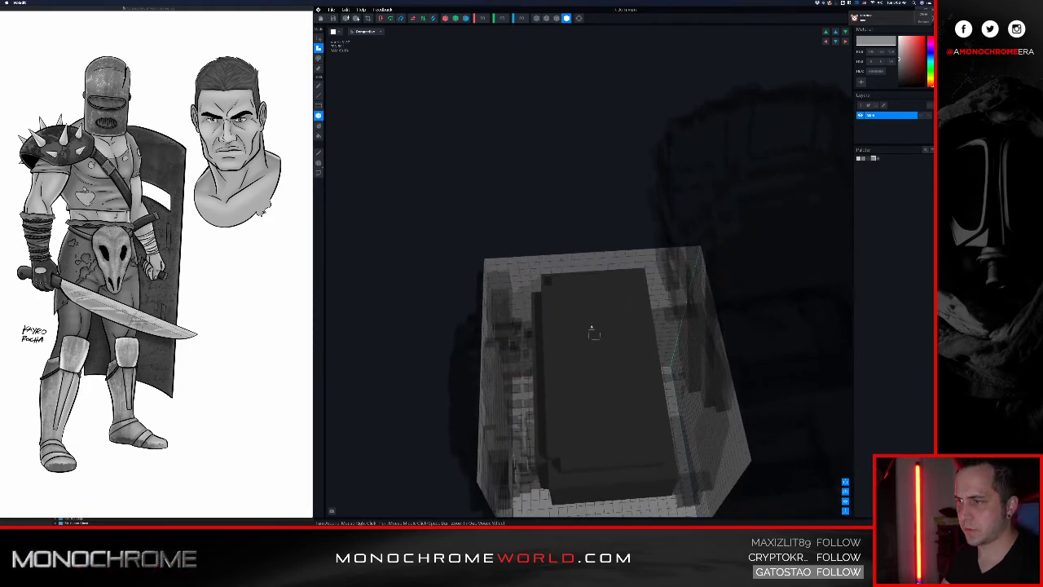
left_click_drag(568, 297, 648, 431)
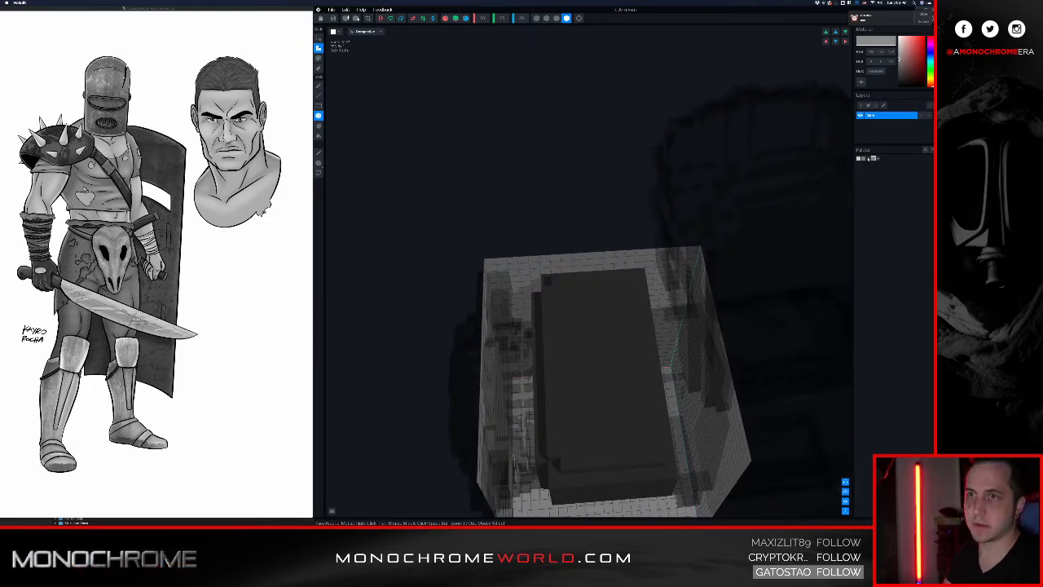
left_click_drag(568, 297, 619, 387)
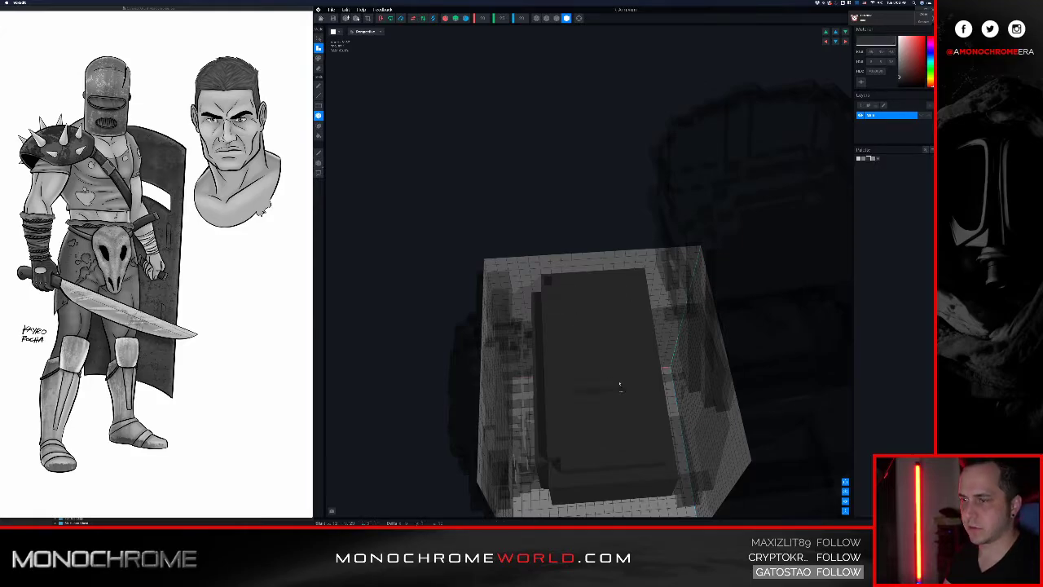
left_click_drag(652, 438, 652, 434)
left_click(556, 17)
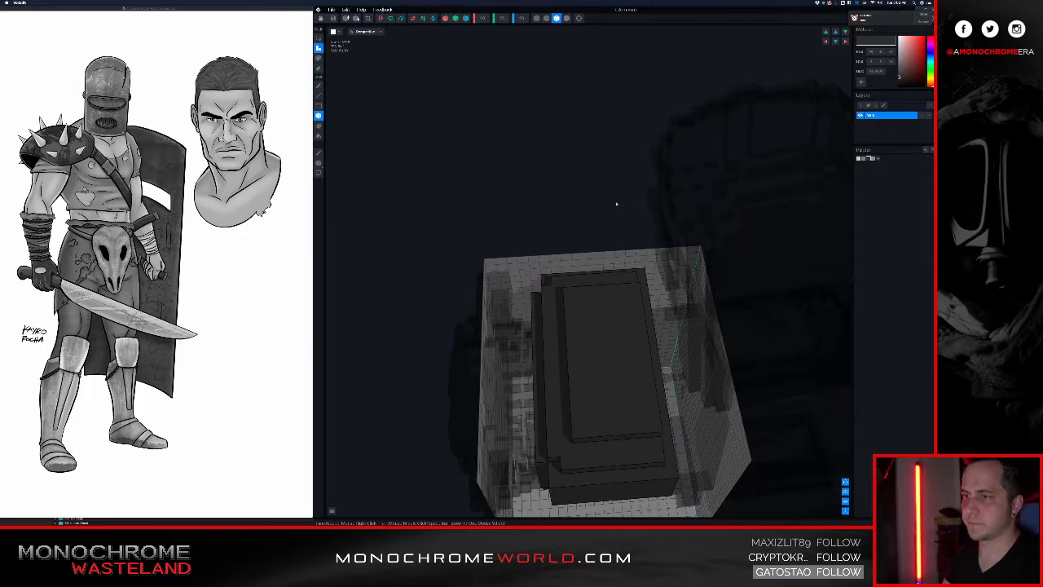
- Erase the strip of voxels along the inner side of the topmost shoulder layer to narrow it
middle_click_drag(620, 251, 629, 301)
key("e")
left_click_drag(641, 295, 625, 419)
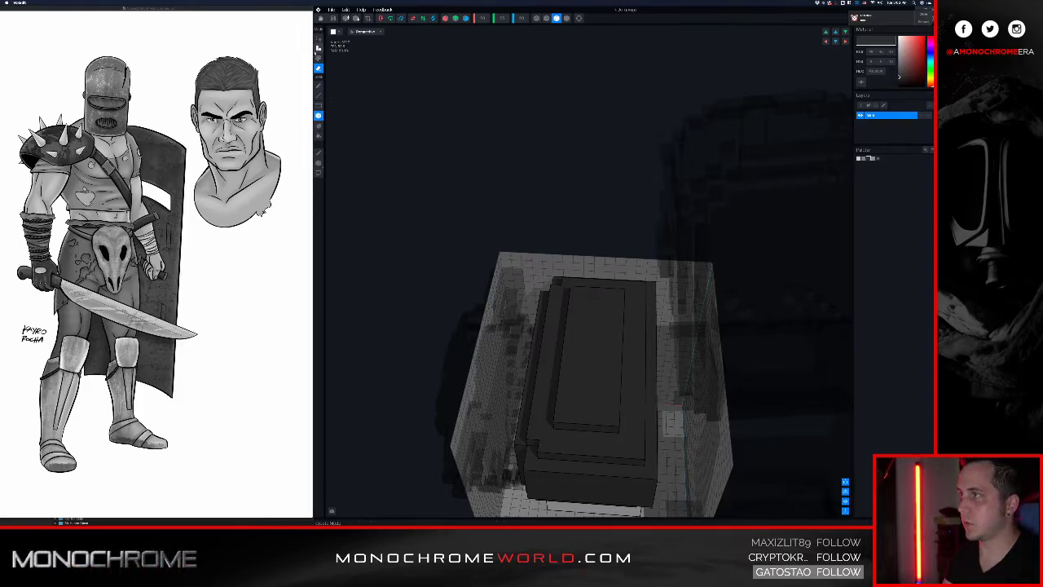
- Add another inset dark grey layer on top of the shoulder block and extend the two uppermost layers one voxel towards the inner side
left_click(319, 49)
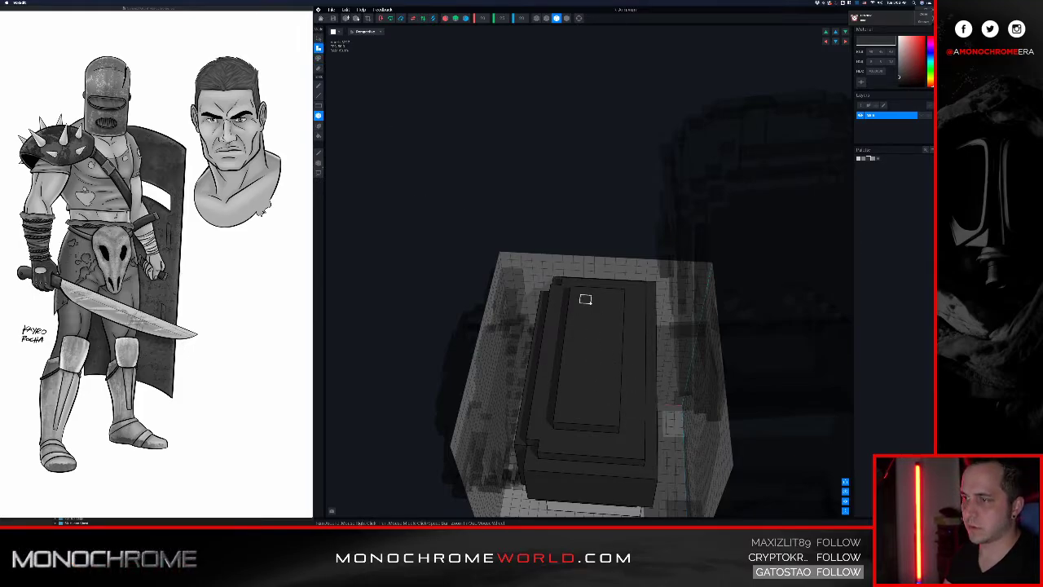
left_click_drag(585, 300, 601, 409)
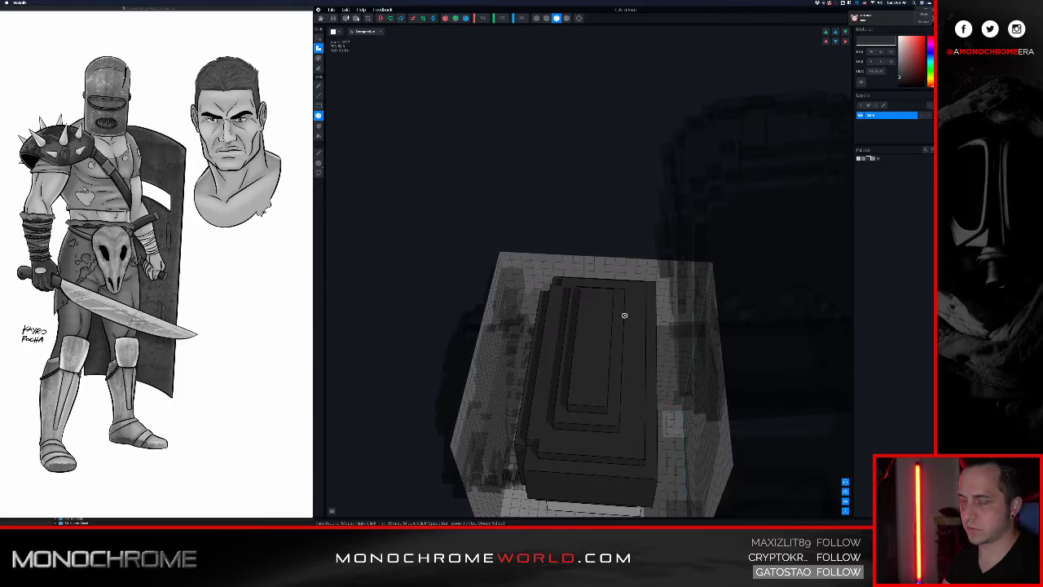
right_click_drag(624, 316, 627, 324)
left_click_drag(627, 296, 631, 350)
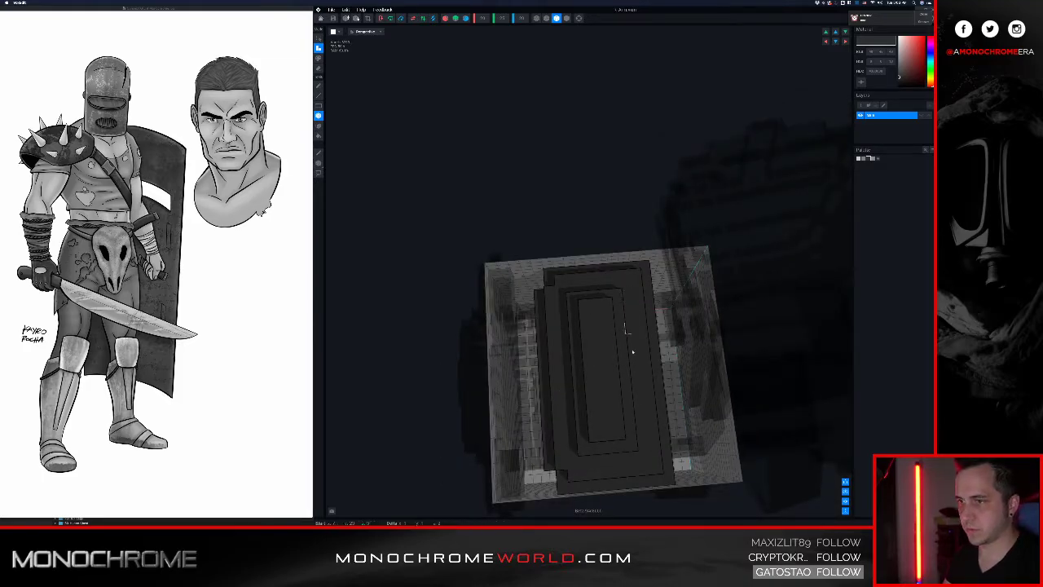
left_click_drag(636, 435, 617, 305)
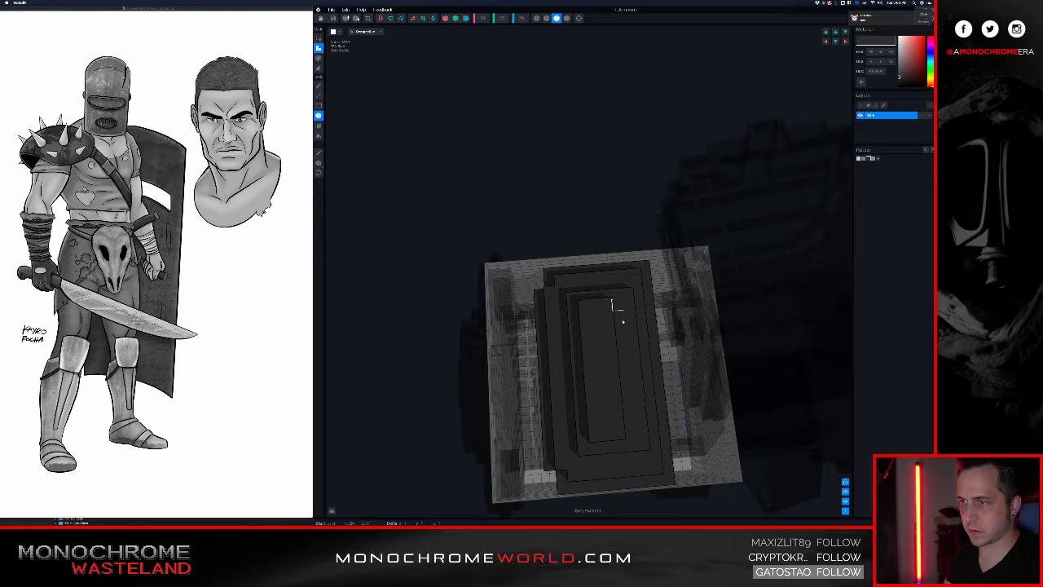
left_click_drag(636, 435, 634, 435)
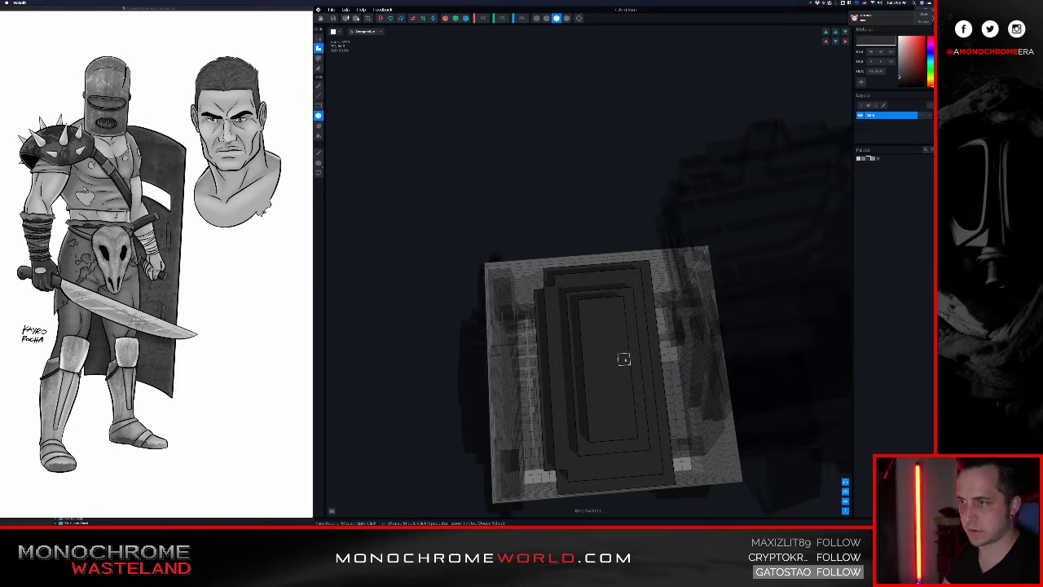
- Erase the corner voxels of the upper shoulder layers at both ends to round the stepped shape
right_click_drag(623, 359, 622, 350)
key("e")
left_click(618, 303)
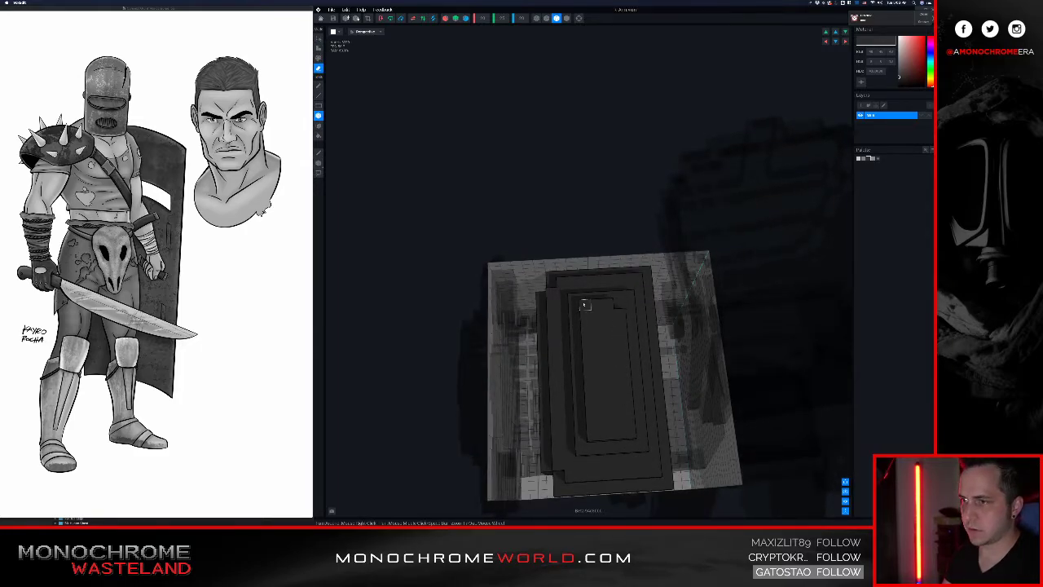
left_click(563, 296)
left_click(628, 296)
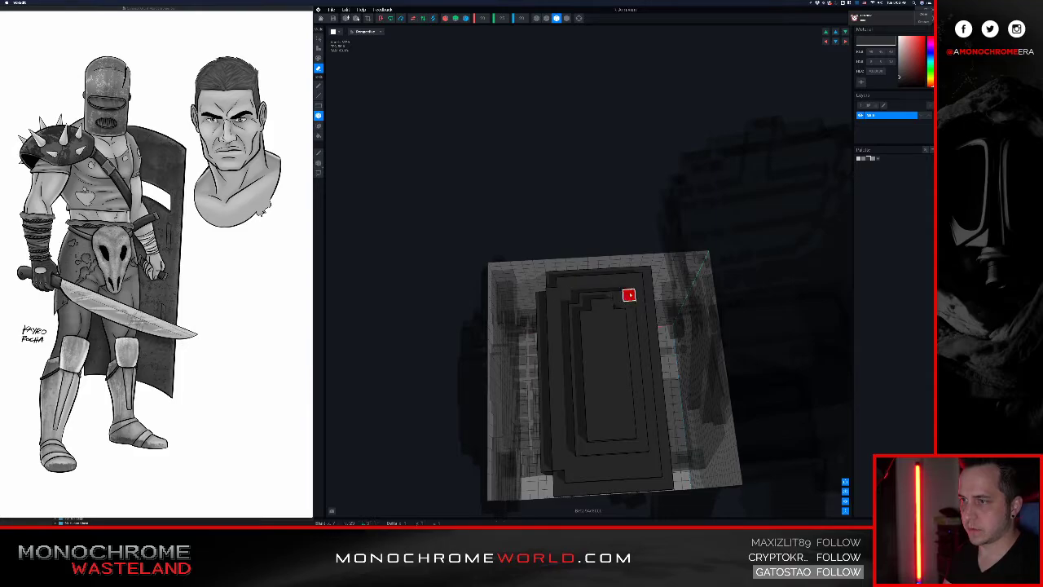
right_click_drag(621, 347, 623, 348)
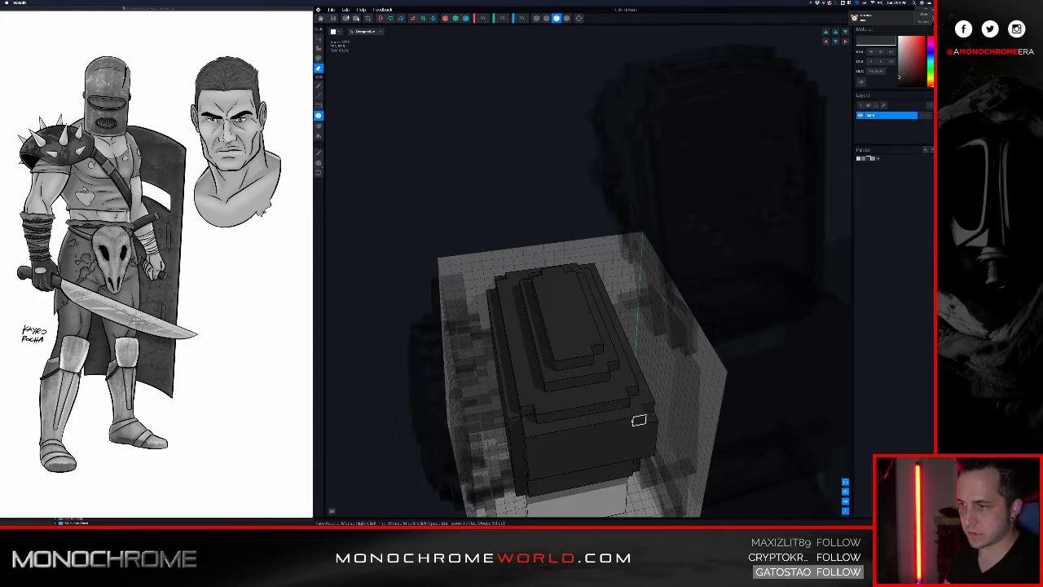
left_click(552, 385)
left_click(560, 356)
- Attach single dark grey voxels at the stepped corners of the upper shoulder layers to even out the rounding
mouse_move(569, 331)
right_mouse_down()
mouse_move(564, 321)
mouse_move(562, 338)
mouse_move(573, 341)
right_mouse_up()
key("3")
key("2")
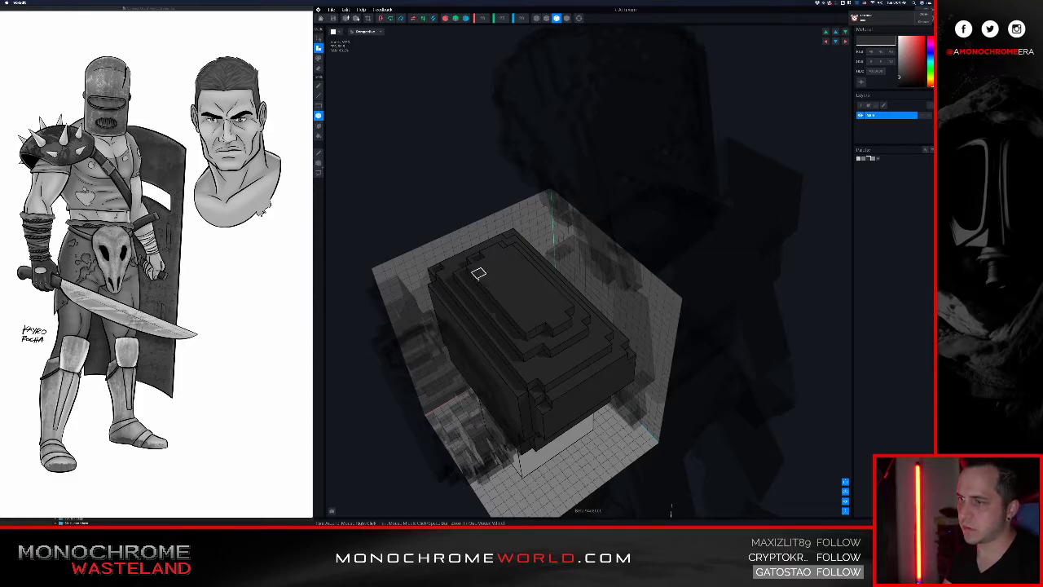
left_click(543, 359)
left_click(544, 337)
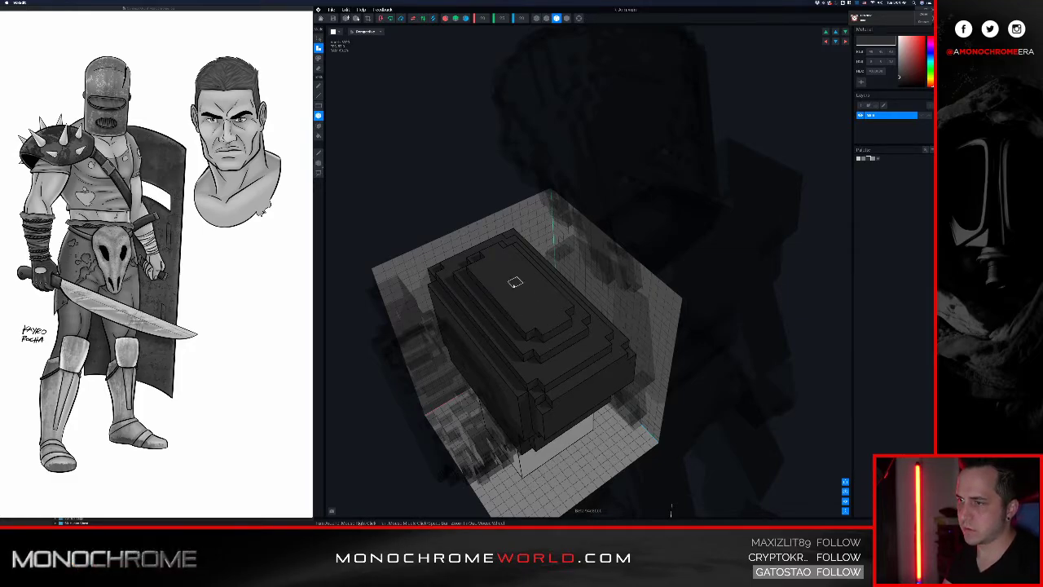
right_click_drag(512, 283, 527, 289)
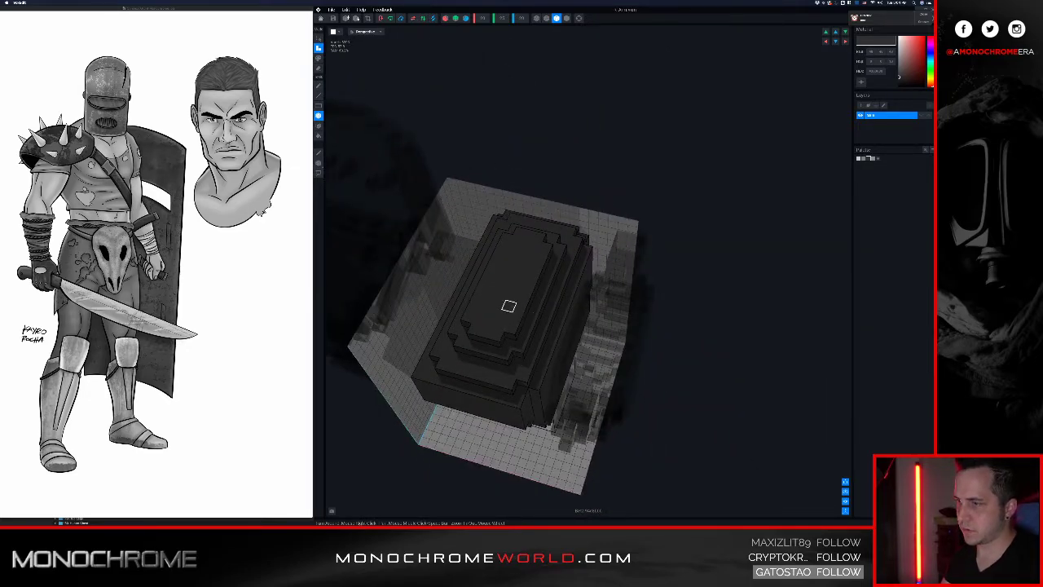
right_click_drag(509, 305, 525, 325)
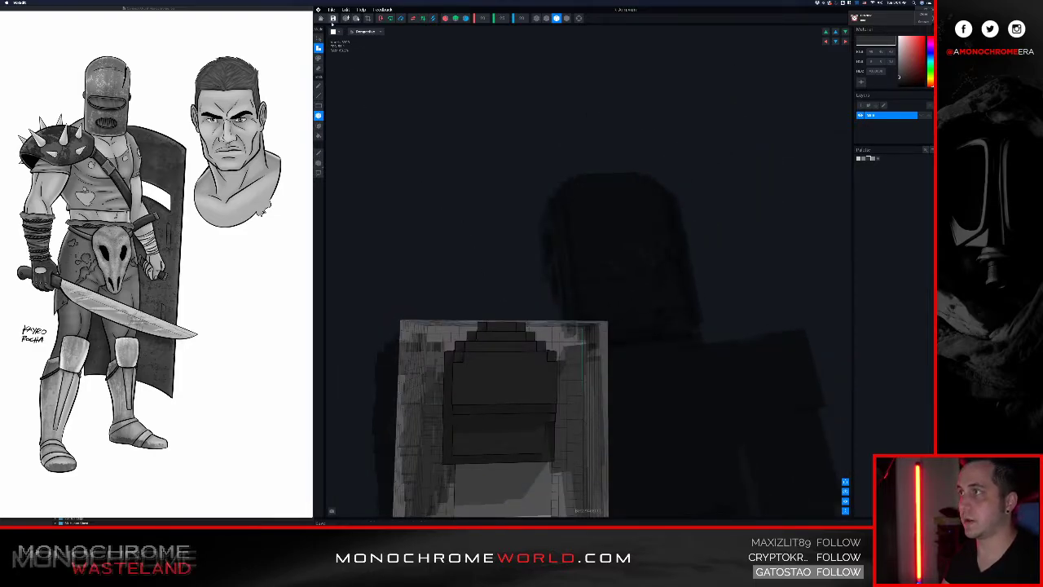
- Examine the rounded shoulder armour on the full character, then reopen the right arm model for editing
left_click(321, 19)
left_click(580, 156)
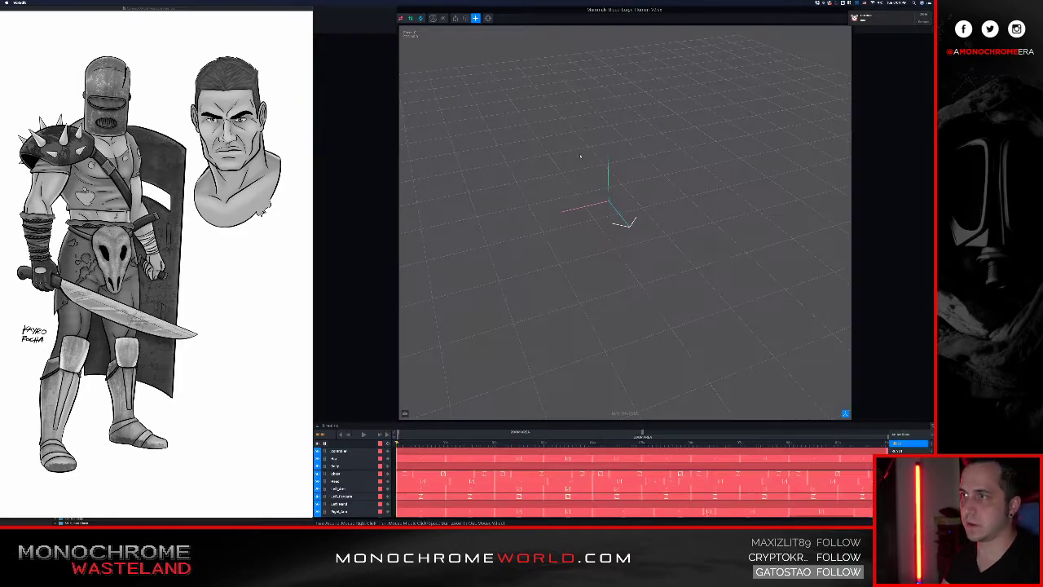
mouse_move(566, 183)
right_mouse_down()
mouse_move(563, 163)
mouse_move(561, 177)
right_mouse_up()
scroll(564, 168, "up", 3)
scroll(507, 199, "up", 2)
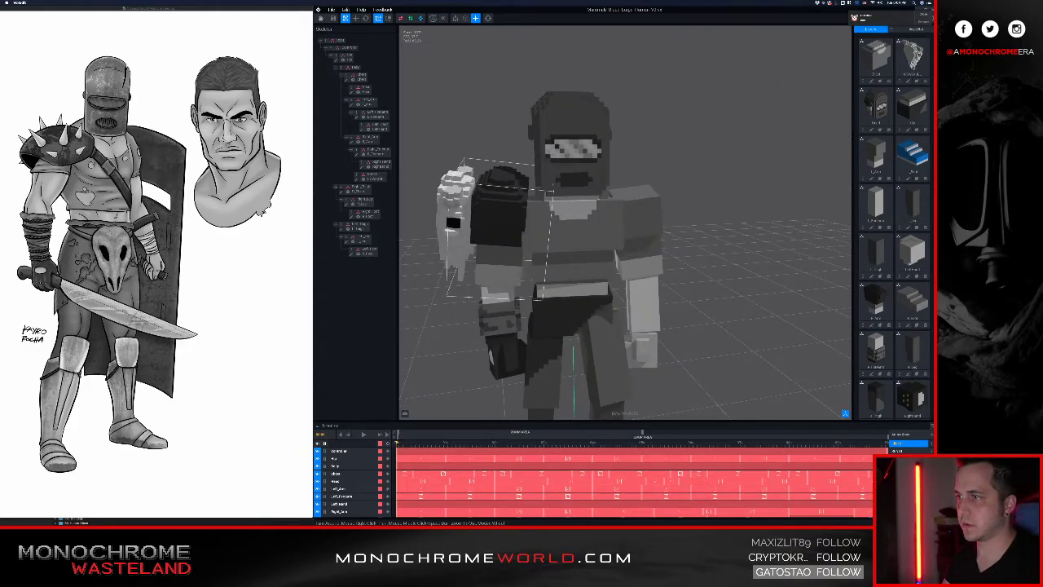
right_click_drag(461, 195, 503, 214)
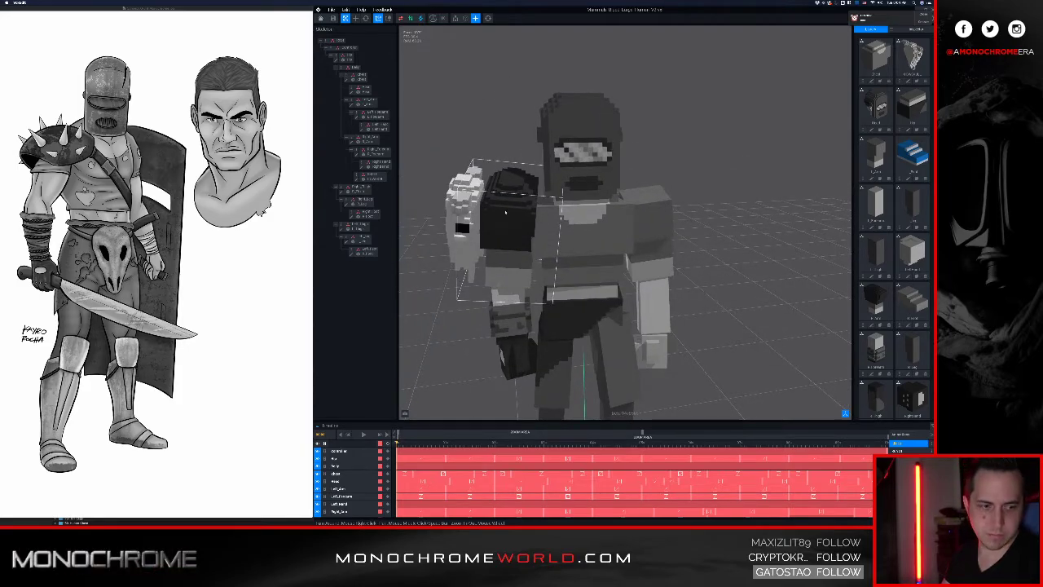
middle_click_drag(505, 213, 499, 263)
left_click(498, 263)
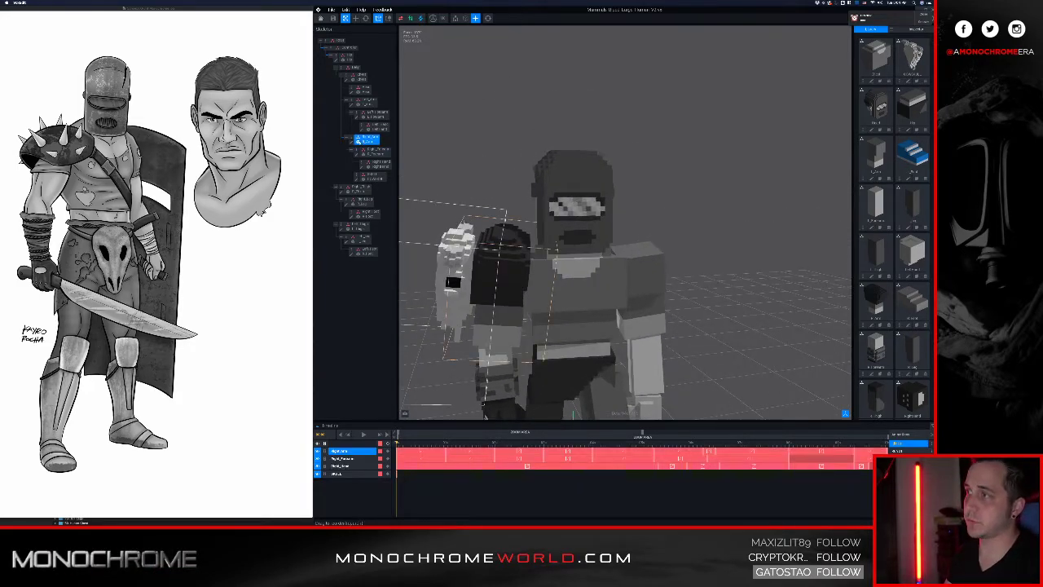
key("Tab")
right_click_drag(524, 150, 555, 181)
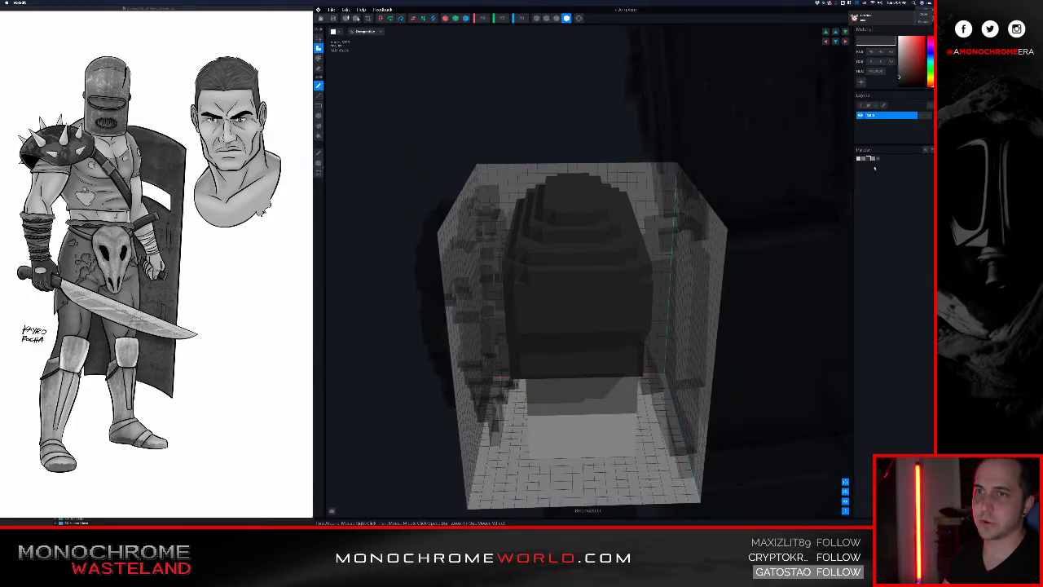
- Set the active voxel colour to a light neutral grey for the shoulder armour's studs
left_click(902, 58)
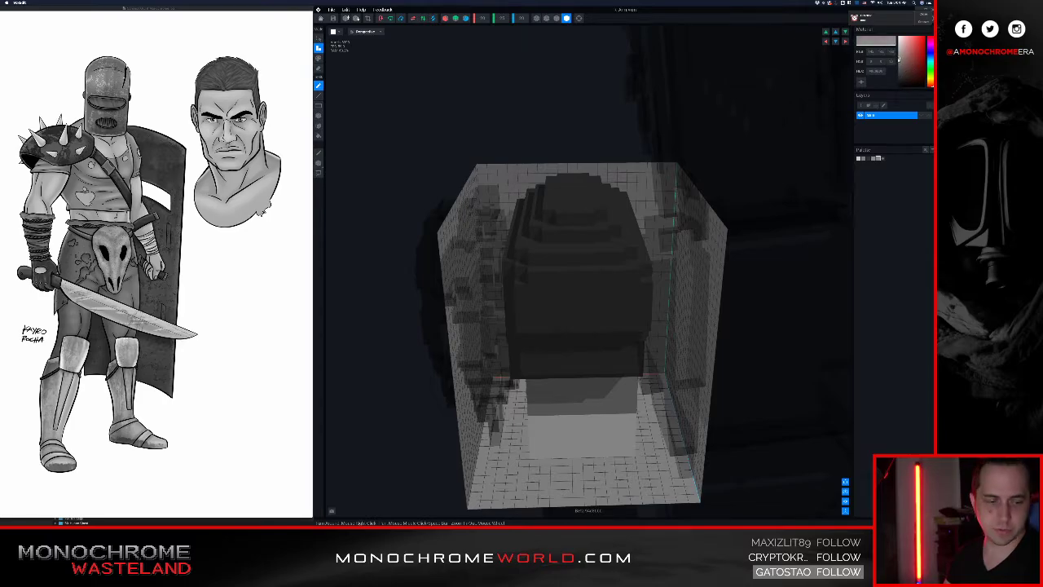
left_click_drag(897, 58, 892, 51)
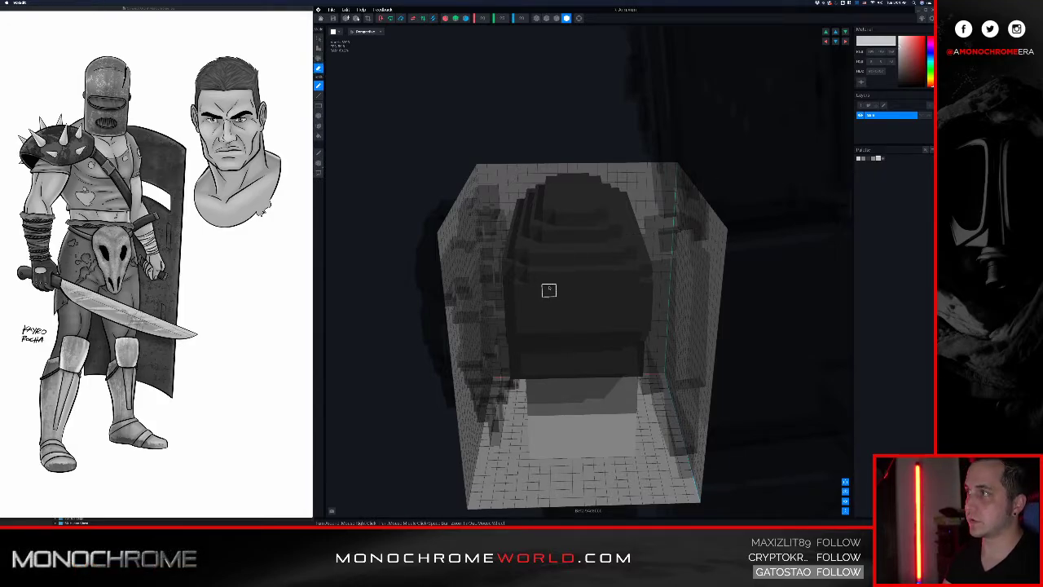
right_click_drag(561, 300, 554, 297)
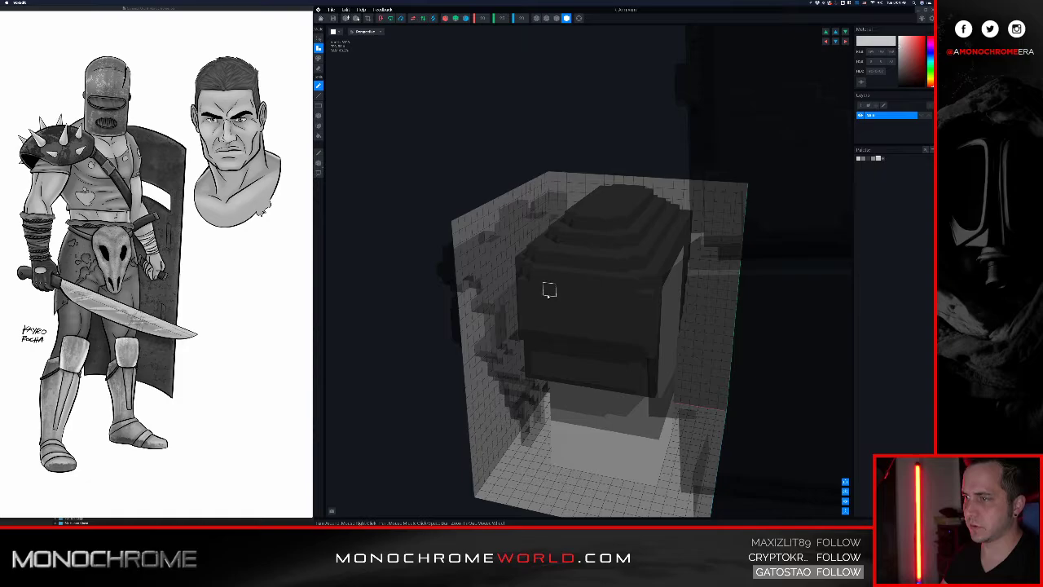
scroll(561, 302, "up", 8)
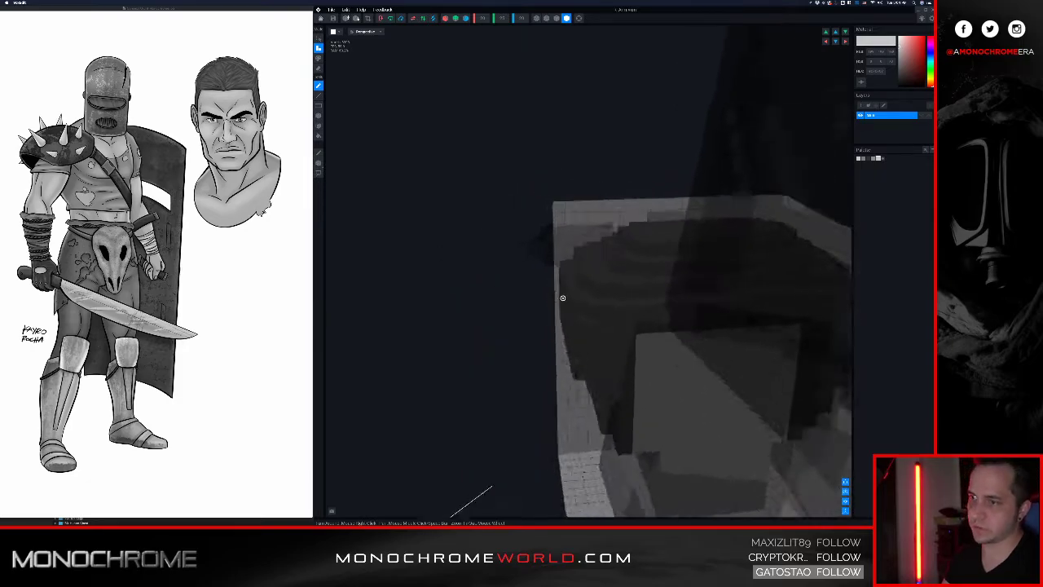
right_click_drag(558, 298, 536, 295)
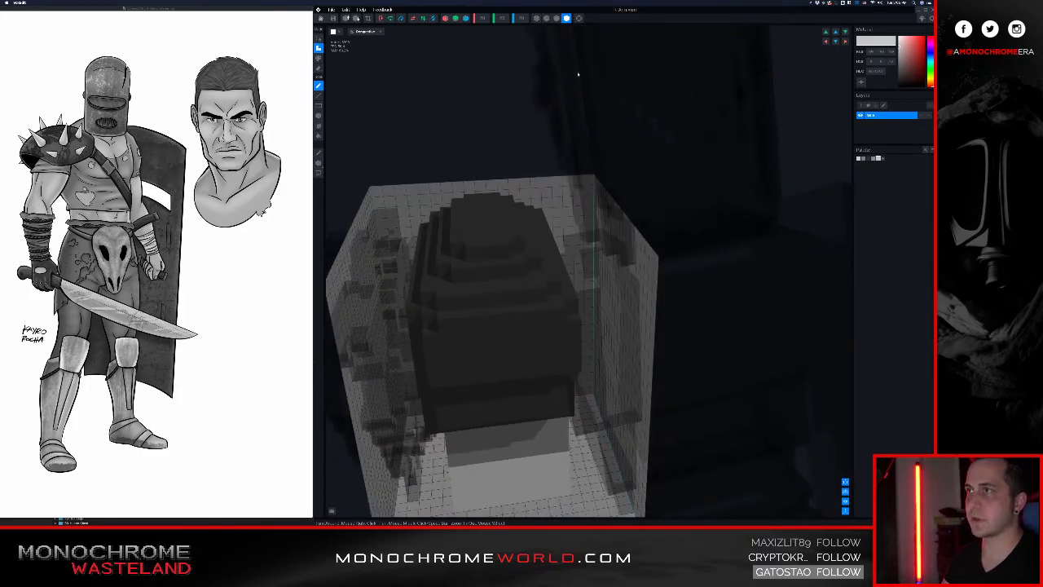
scroll(503, 20, "up", 1)
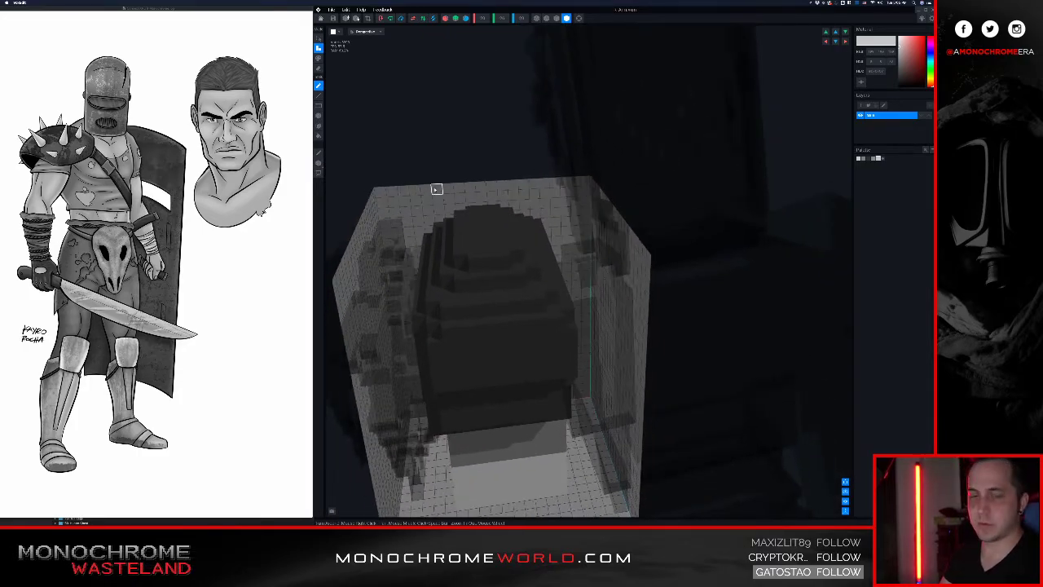
right_click_drag(443, 294, 446, 290)
right_click_drag(471, 219, 472, 210)
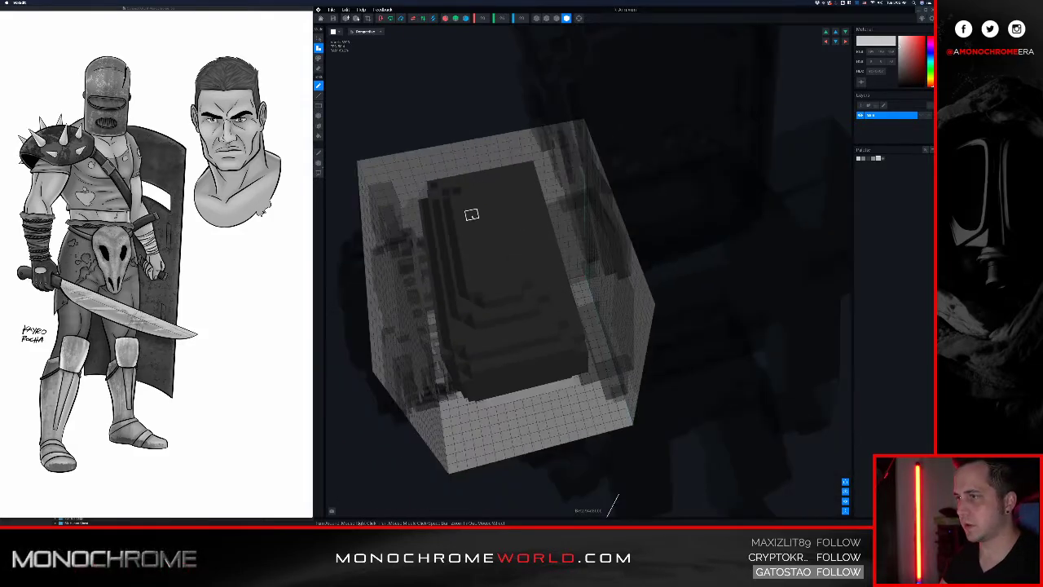
- Place eight single light grey studs in two staggered rows running front to back over the shoulder armour
left_click(468, 204)
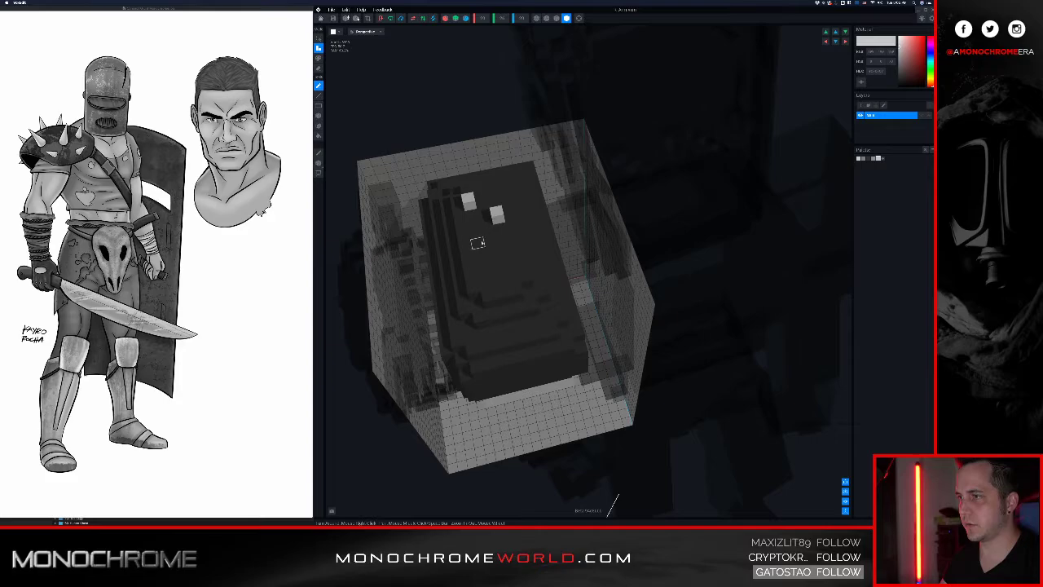
left_click(508, 258)
right_click_drag(511, 274, 501, 319)
left_click(488, 281)
left_click(513, 298)
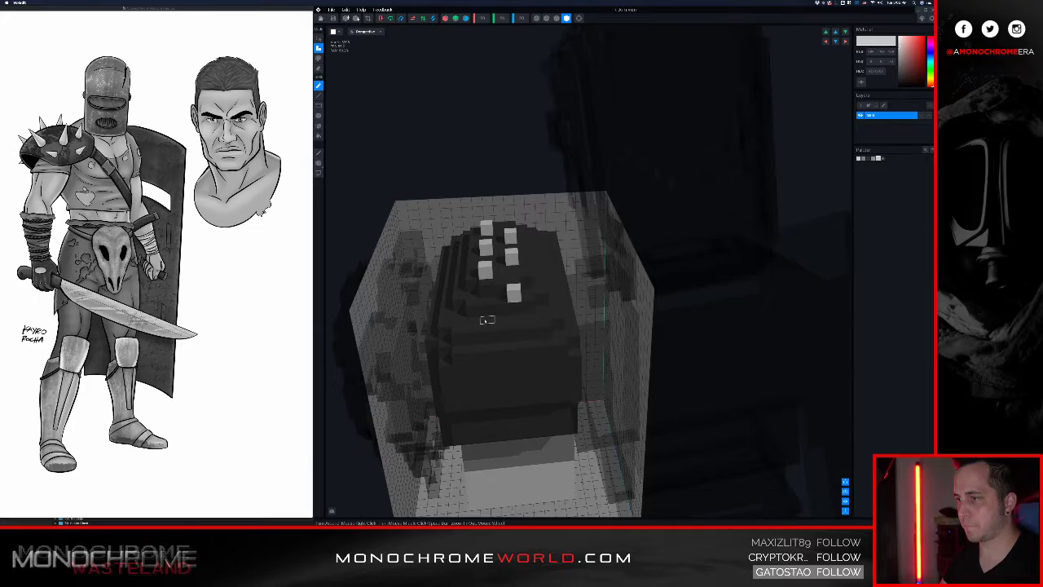
left_click(517, 343)
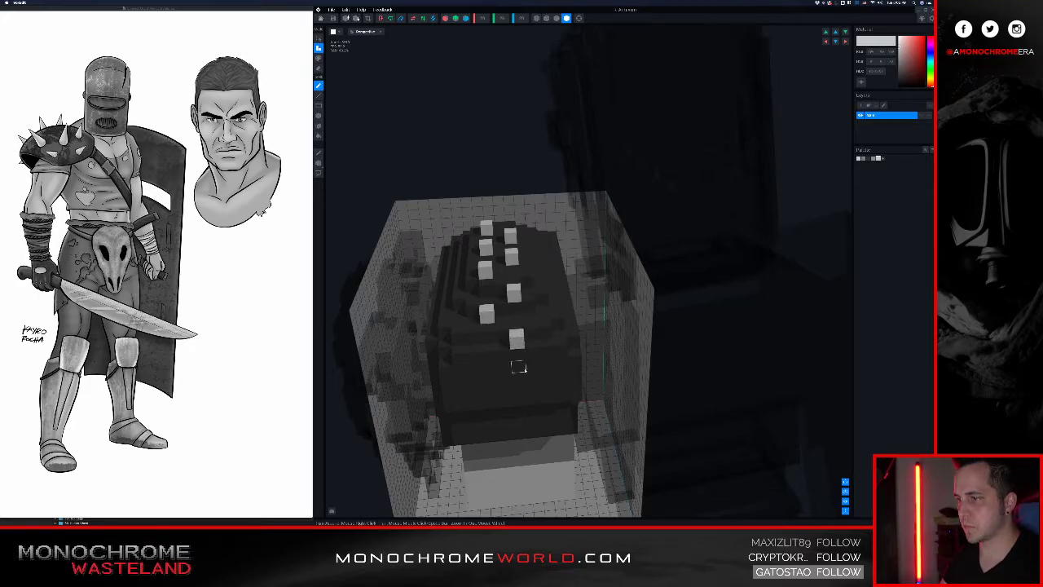
- Add two more staggered rows of light grey studs along the outer side of the shoulder armour
right_click_drag(494, 375, 505, 319)
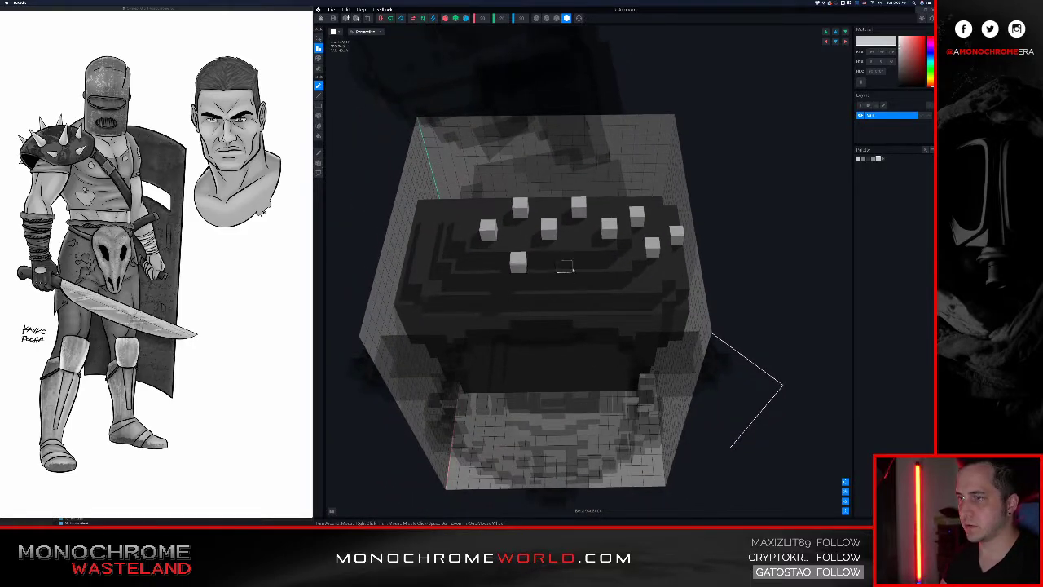
left_click(580, 262)
left_click(551, 285)
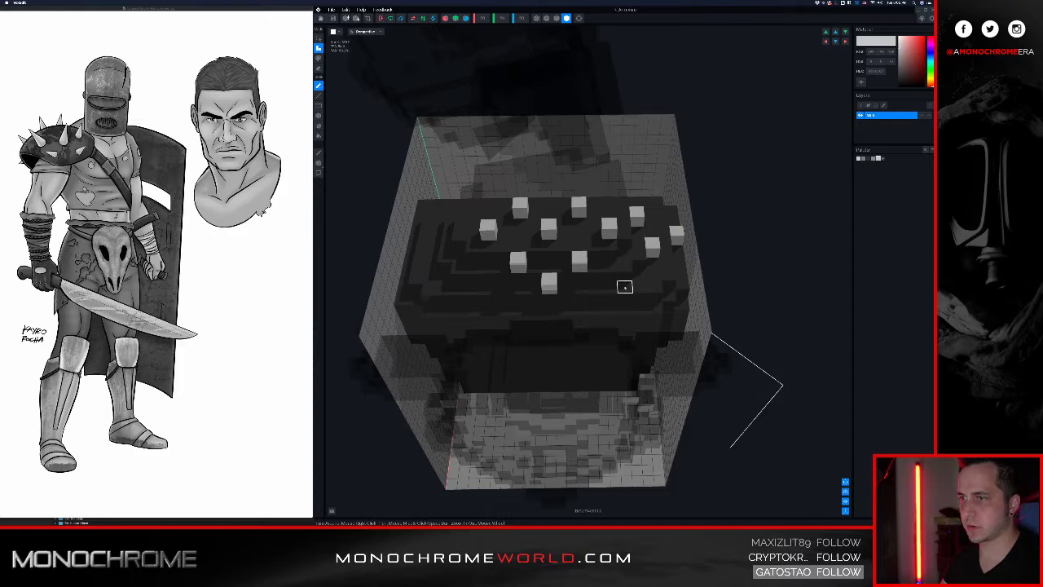
left_click(487, 287)
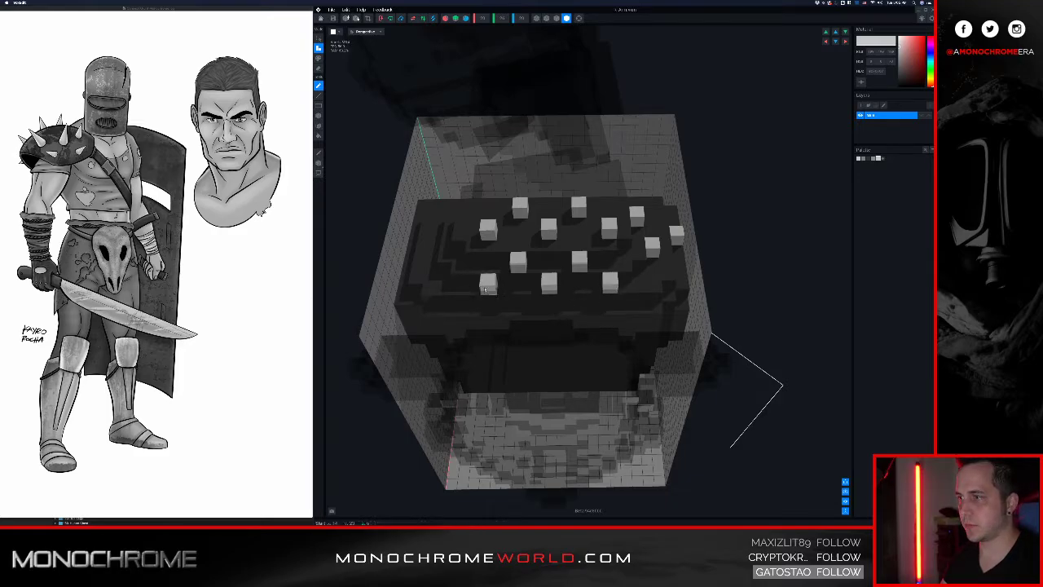
- Continue the staggered light grey studs down over the stepped layers at the opposite end of the shoulder armour
right_click_drag(488, 289, 507, 317)
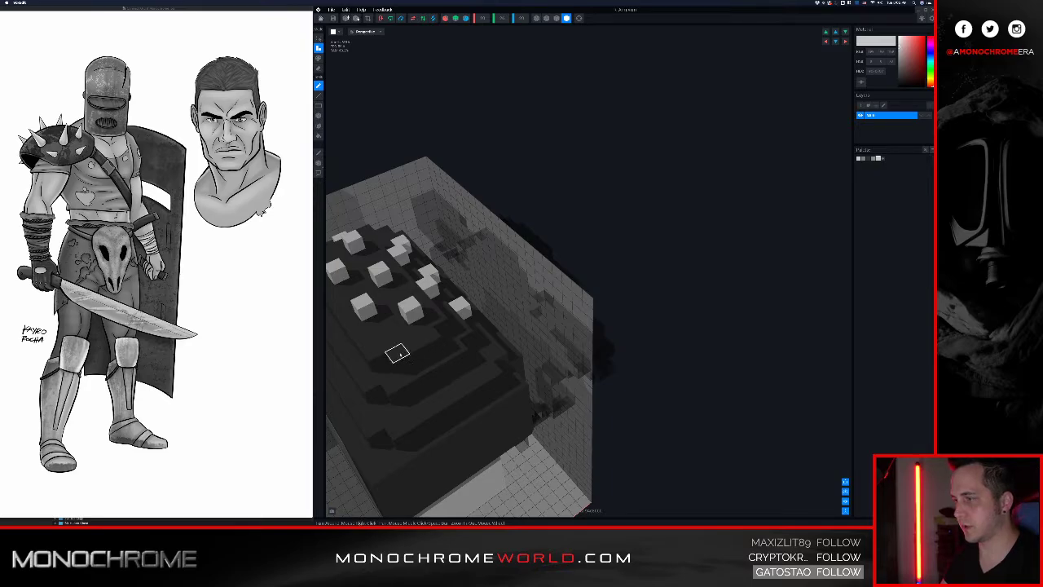
right_click_drag(421, 366, 419, 353)
left_click(438, 363)
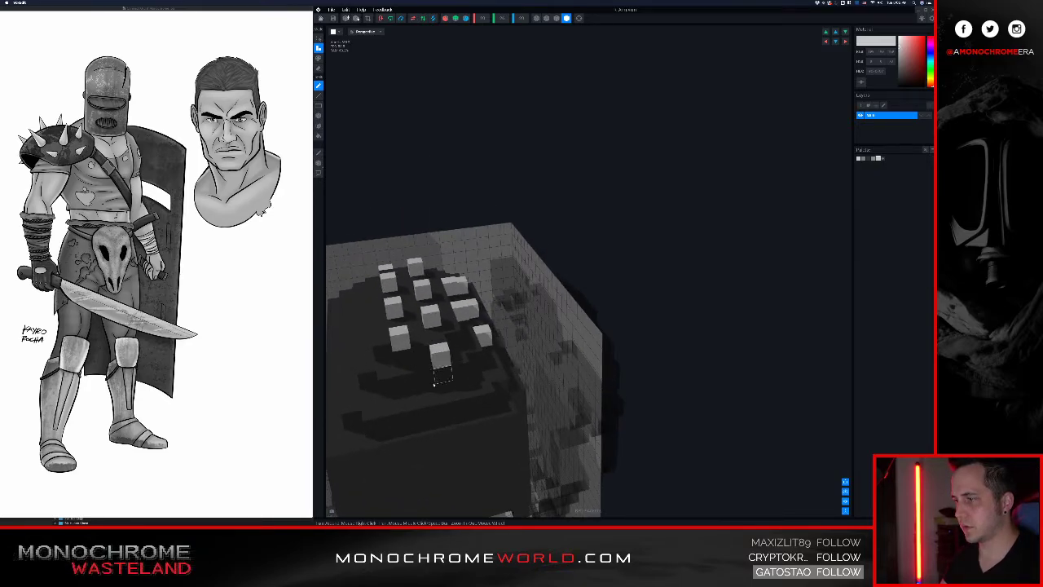
left_click(411, 397)
left_click(451, 410)
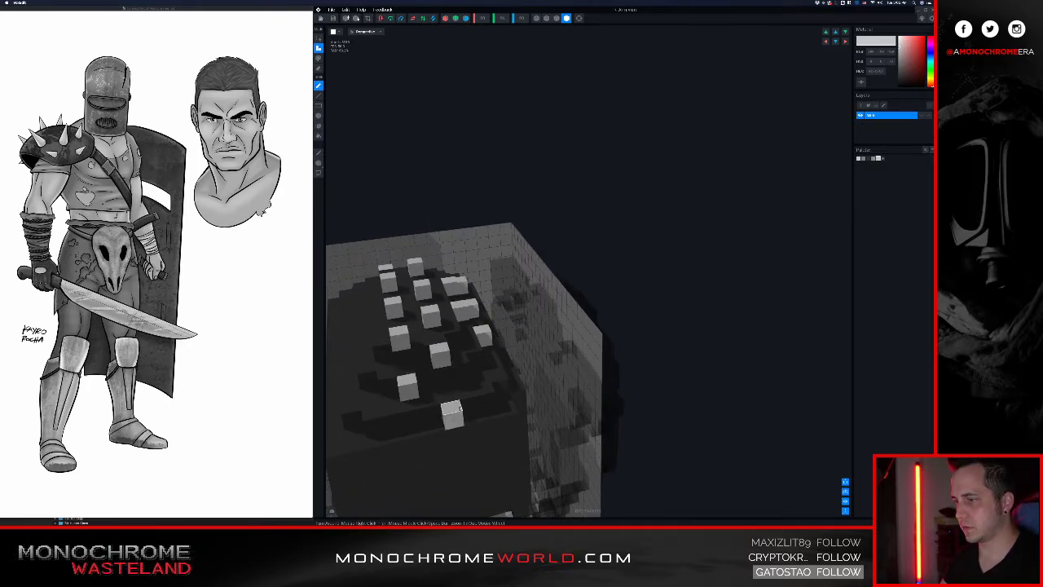
right_click_drag(487, 401, 488, 367)
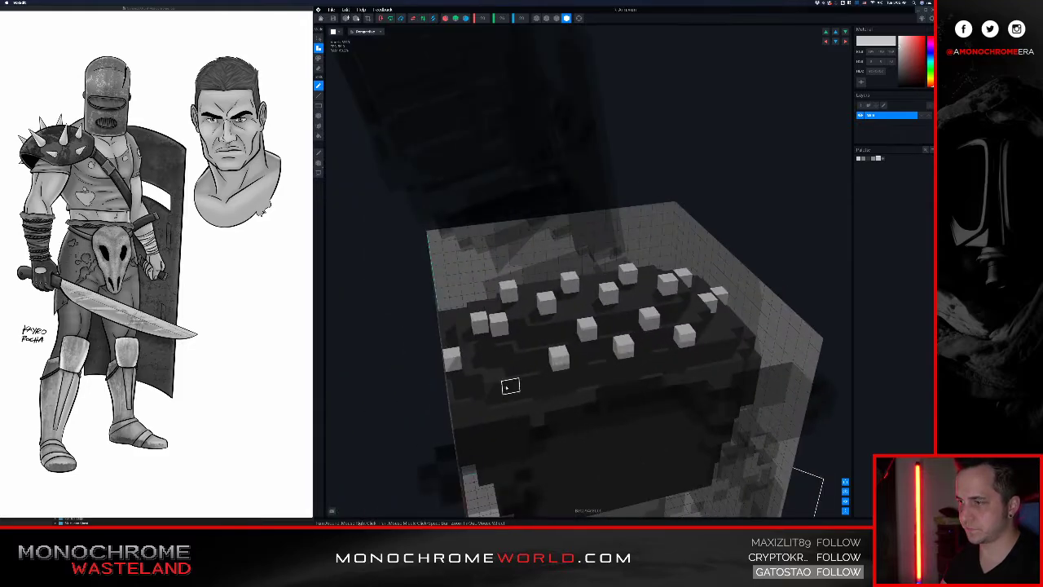
right_click_drag(537, 344, 386, 190)
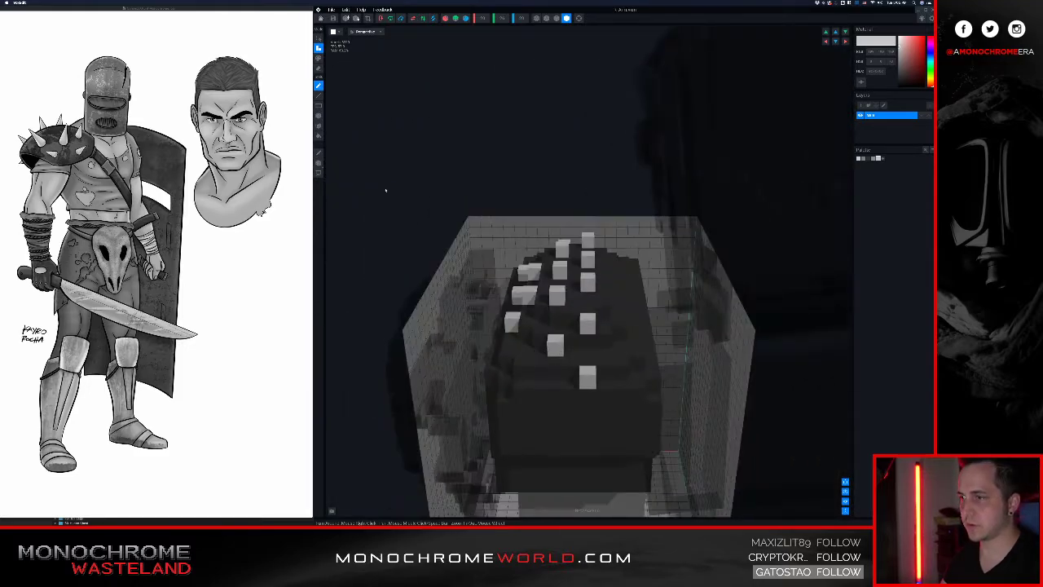
- Save the right arm model, return to the full character, and check the studded shoulder armour against the reference drawing
key("Escape")
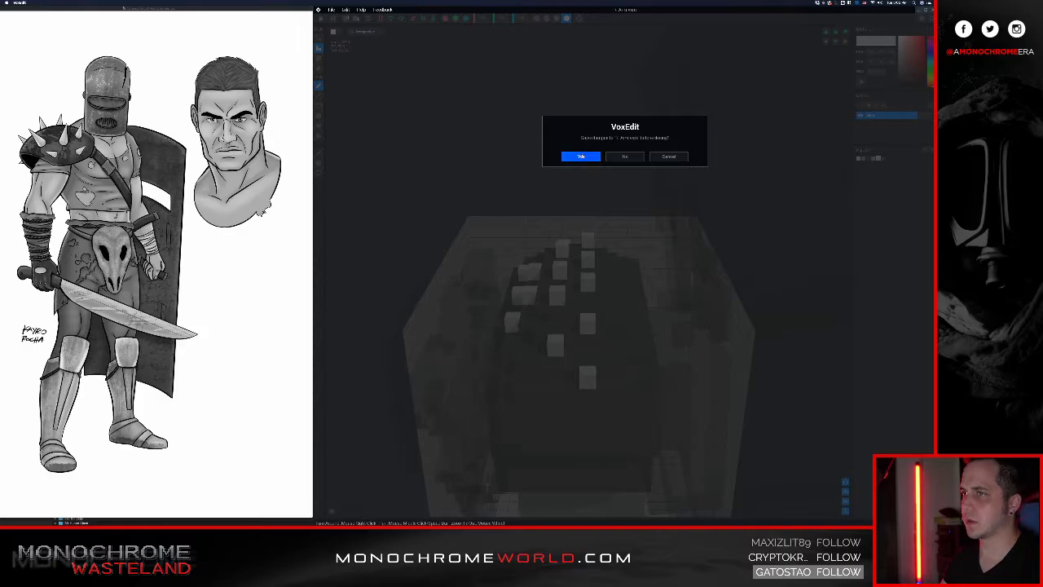
key("Return")
scroll(666, 72, "up", 4)
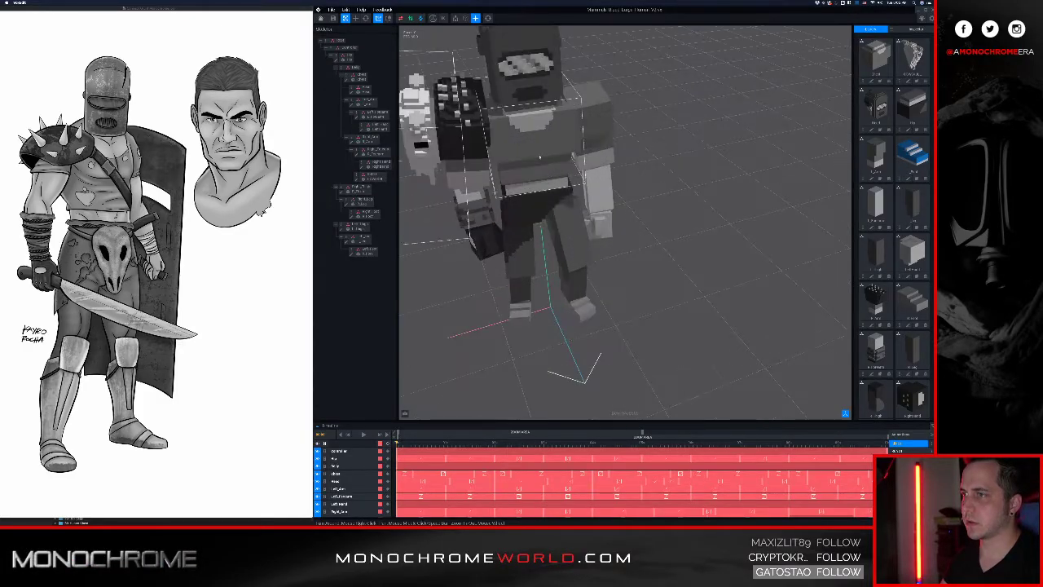
scroll(619, 224, "up", 4)
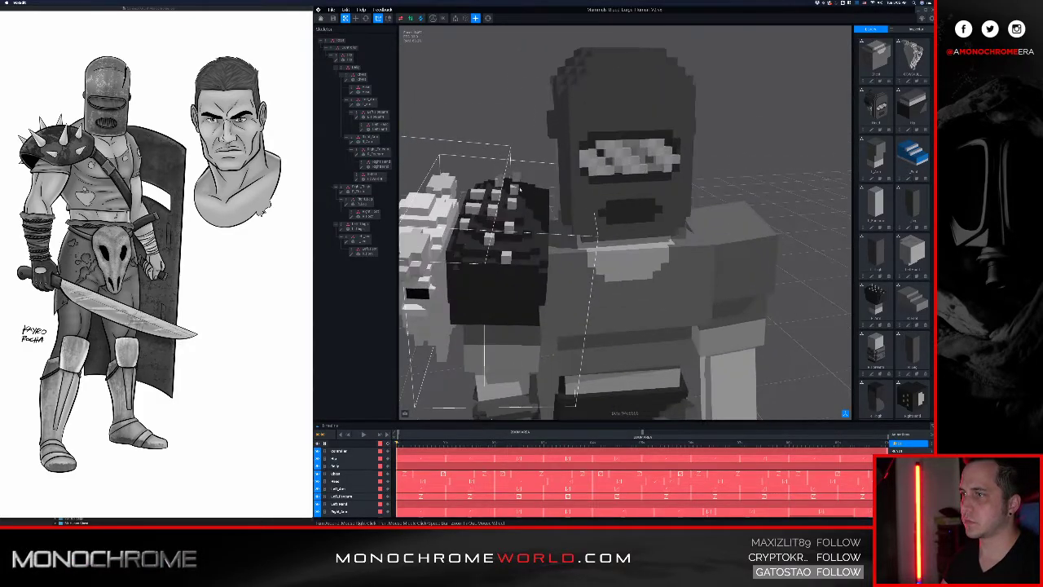
right_click_drag(510, 196, 570, 187)
scroll(480, 174, "up", 3)
left_click(529, 169)
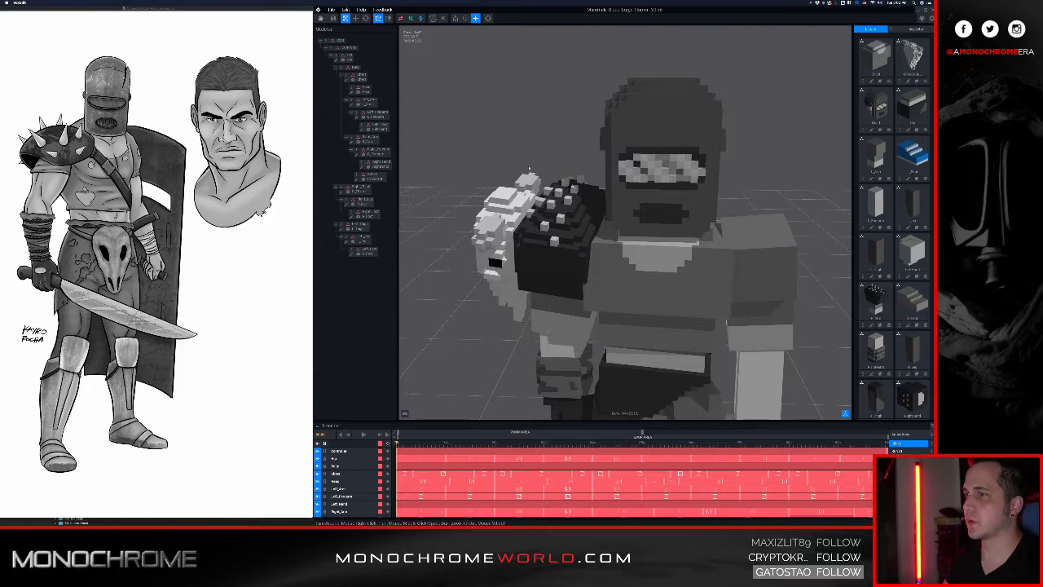
- Reopen the right arm model and erase all the light grey studs, leaving the stepped dark shoulder armour bare
left_click(574, 240)
left_click(351, 143)
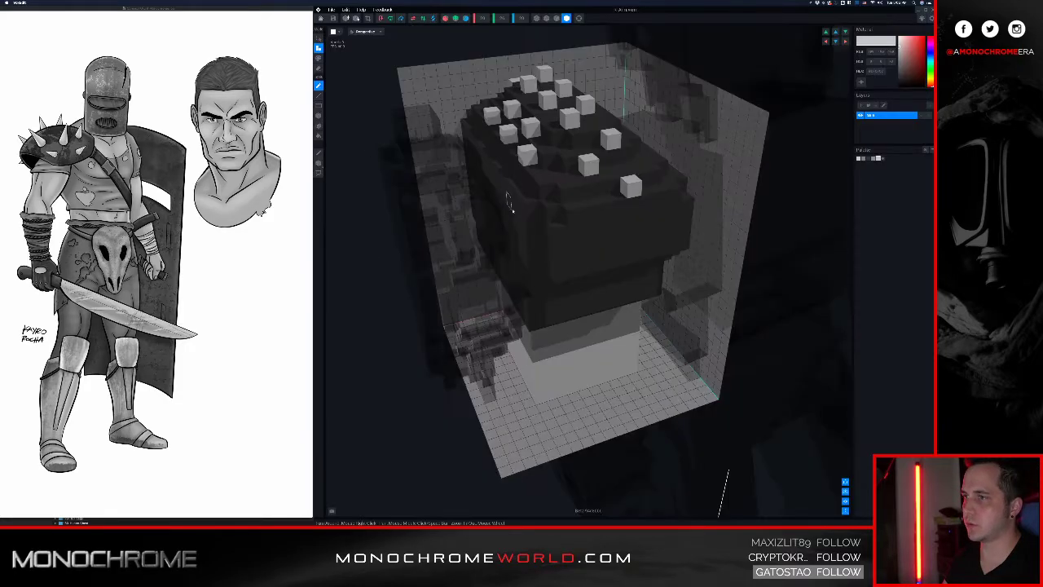
left_click(507, 132)
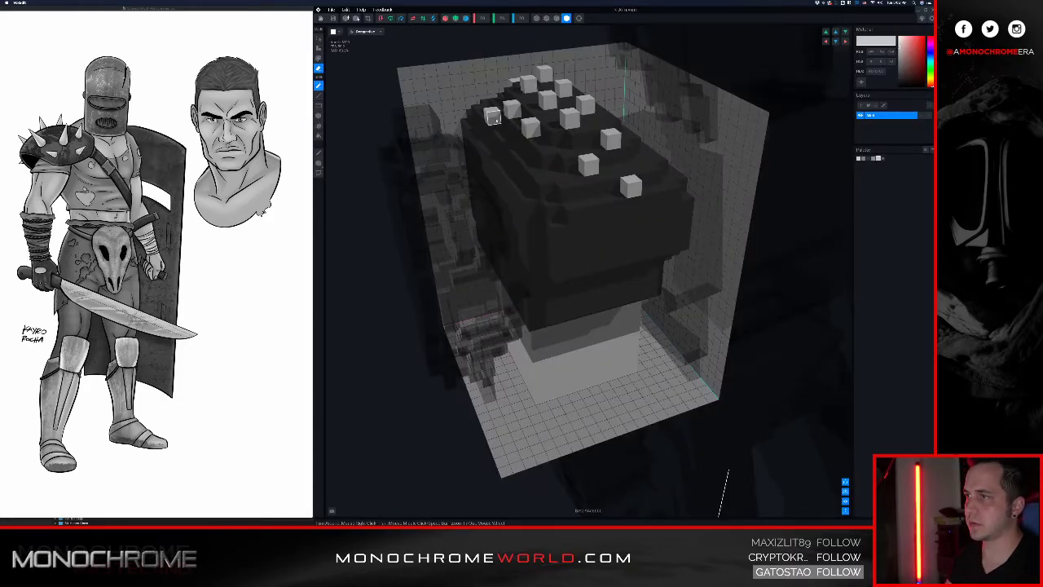
left_click(493, 114)
left_click(512, 108)
right_click_drag(548, 137, 572, 215)
left_click(611, 250)
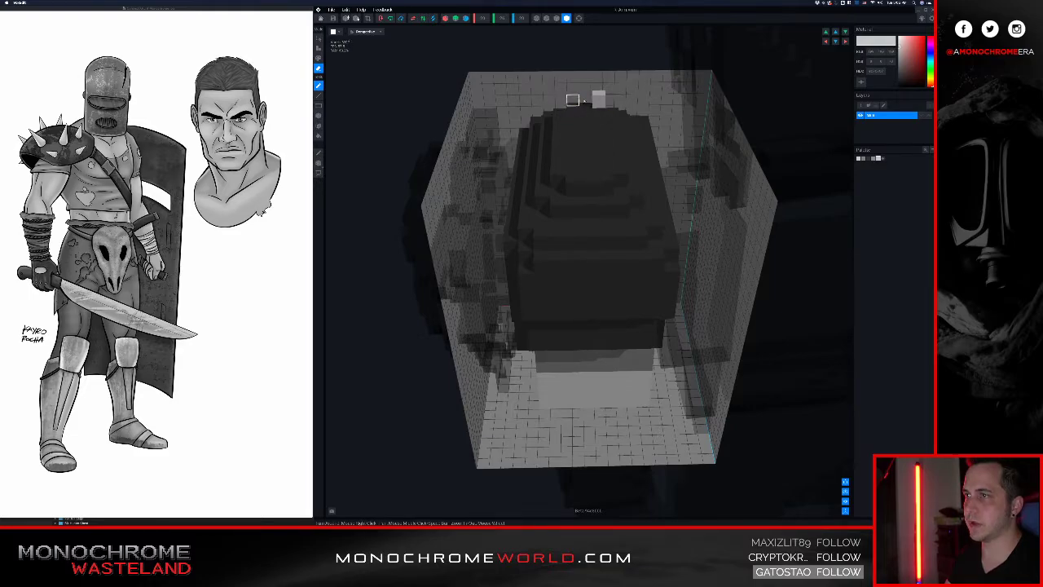
right_click_drag(596, 99, 556, 157)
- Save the stud-free arm model, return to the full character, and rename the cow skull model
left_click(321, 19)
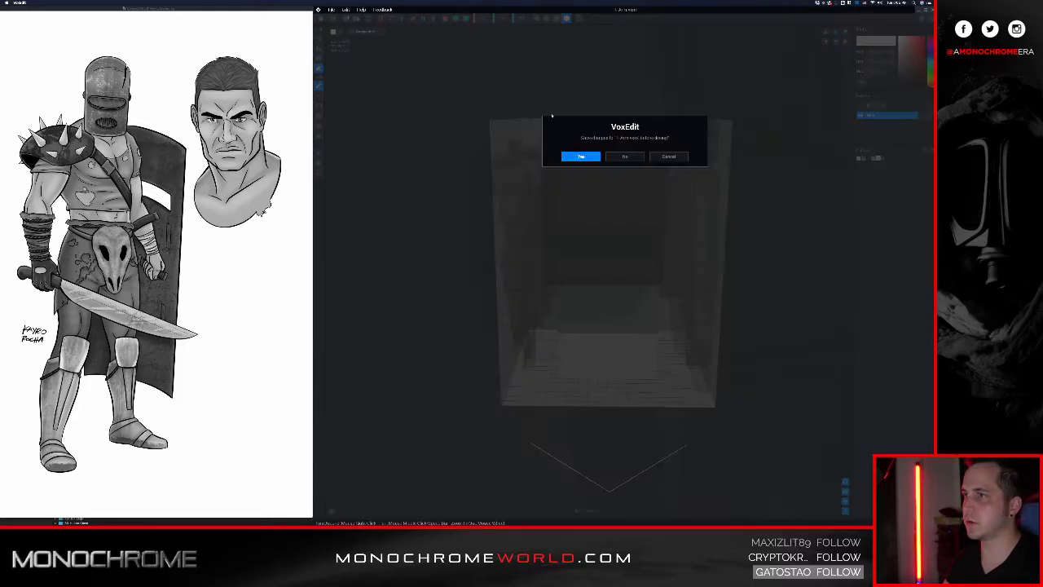
left_click(582, 156)
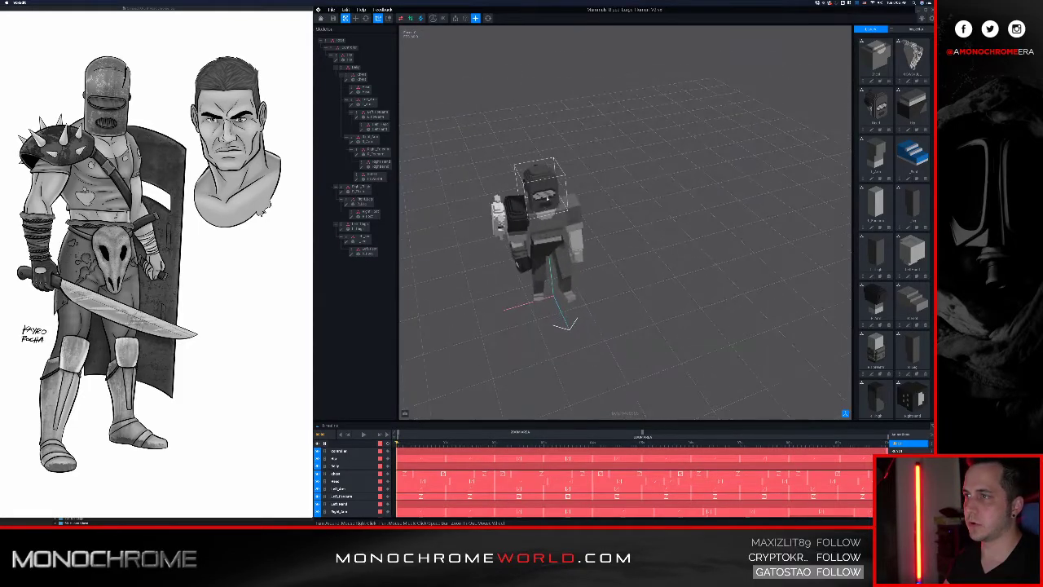
right_click_drag(547, 194, 511, 174)
scroll(508, 235, "up", 5)
key("F2")
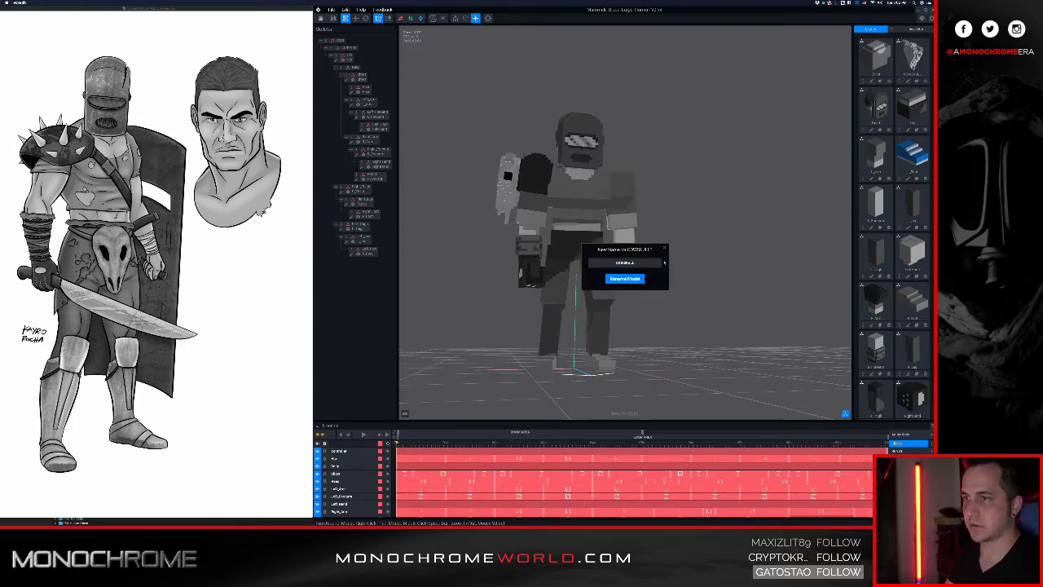
left_click(626, 279)
- Open the large cow skull model attached to the right arm, examine its shape from several sides, and return to the character
left_click(370, 176)
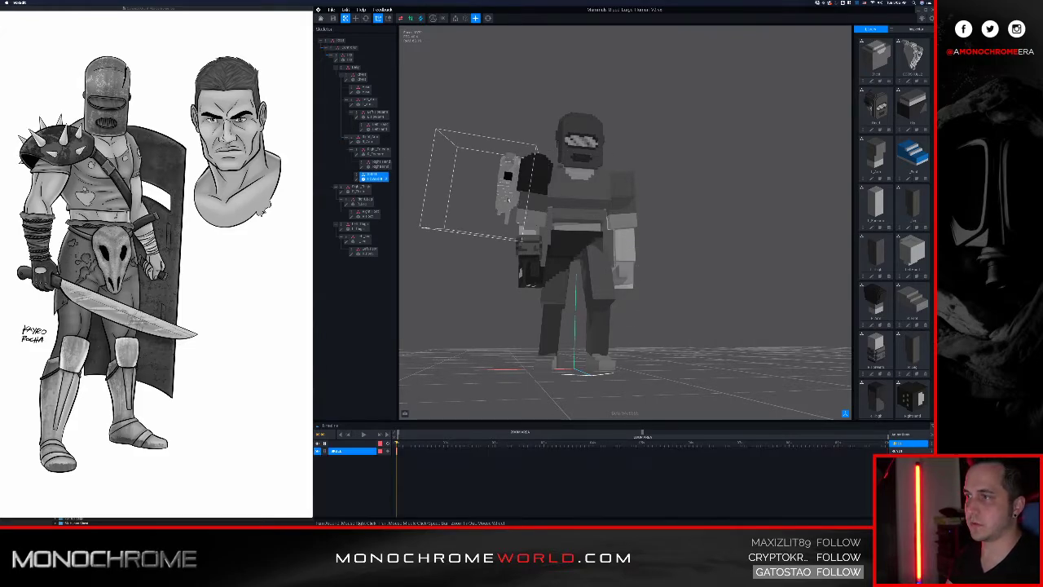
key("Tab")
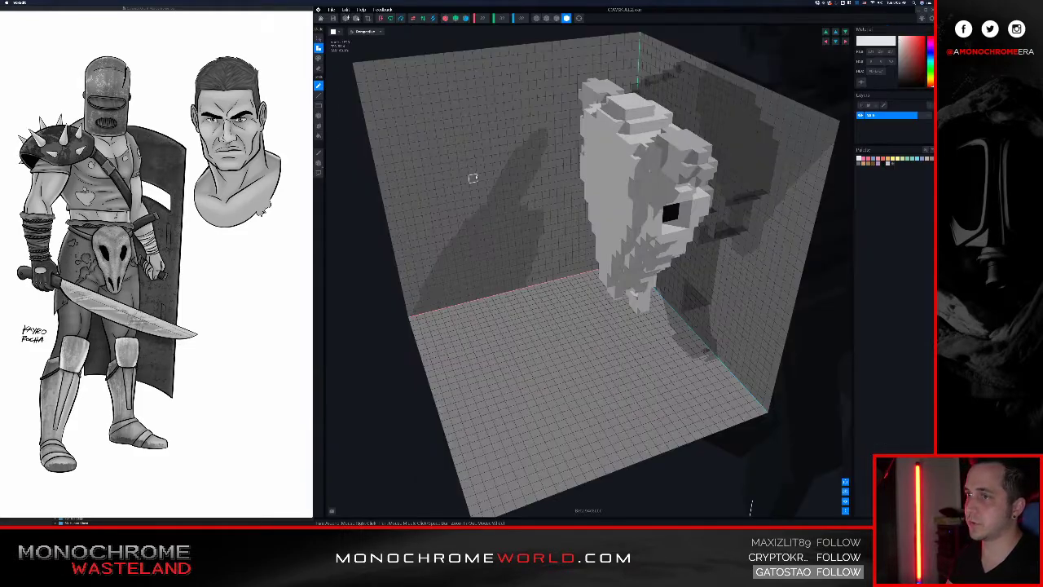
right_click_drag(488, 187, 467, 249)
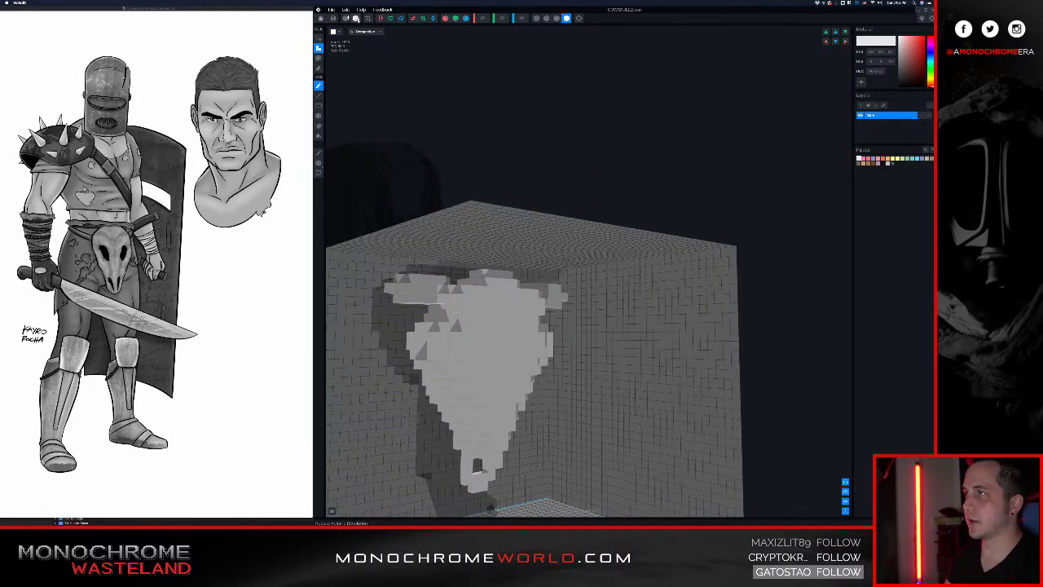
right_click_drag(529, 249, 454, 155)
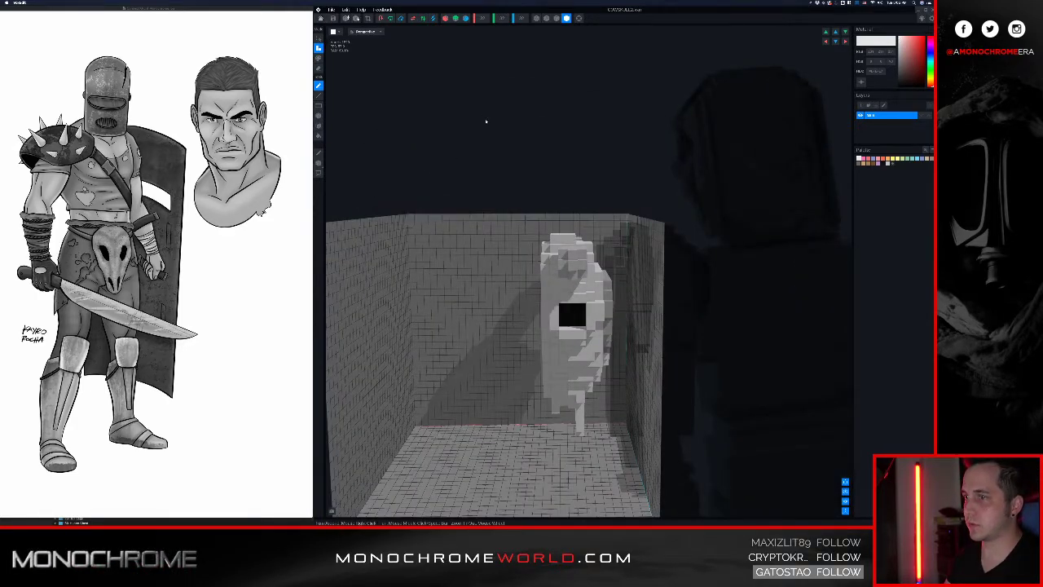
right_click_drag(487, 122, 525, 186)
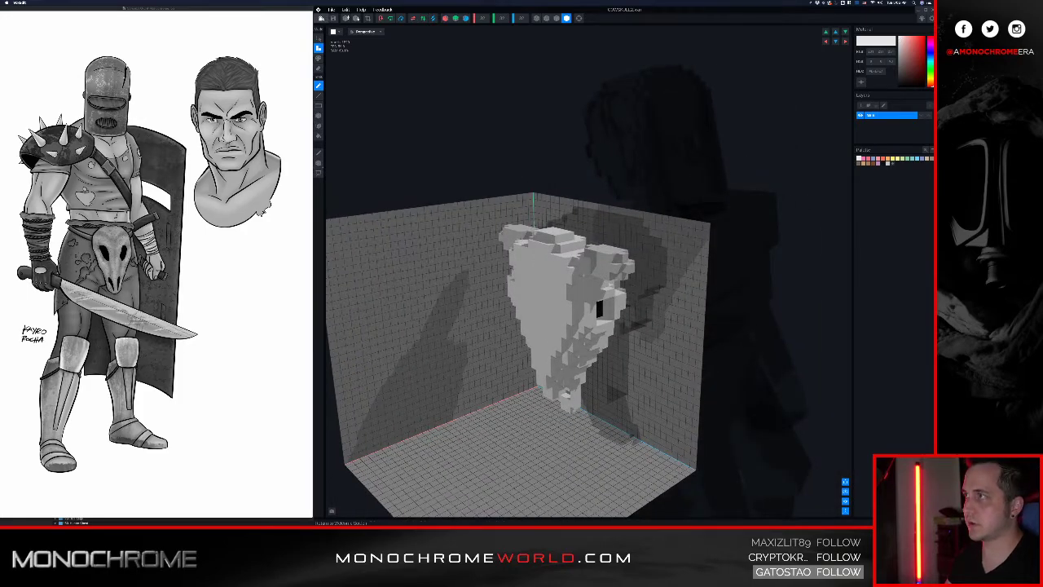
left_click(322, 19)
left_click(580, 157)
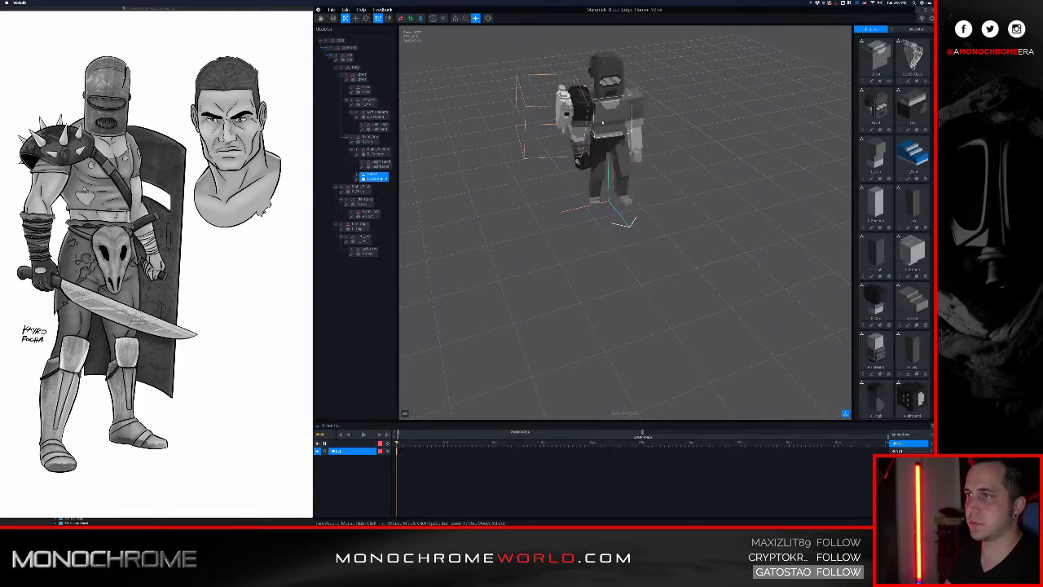
- Import the smaller cow skull model from its separate asset folder into the character's model library
right_click_drag(592, 131, 583, 159)
scroll(583, 158, "up", 4)
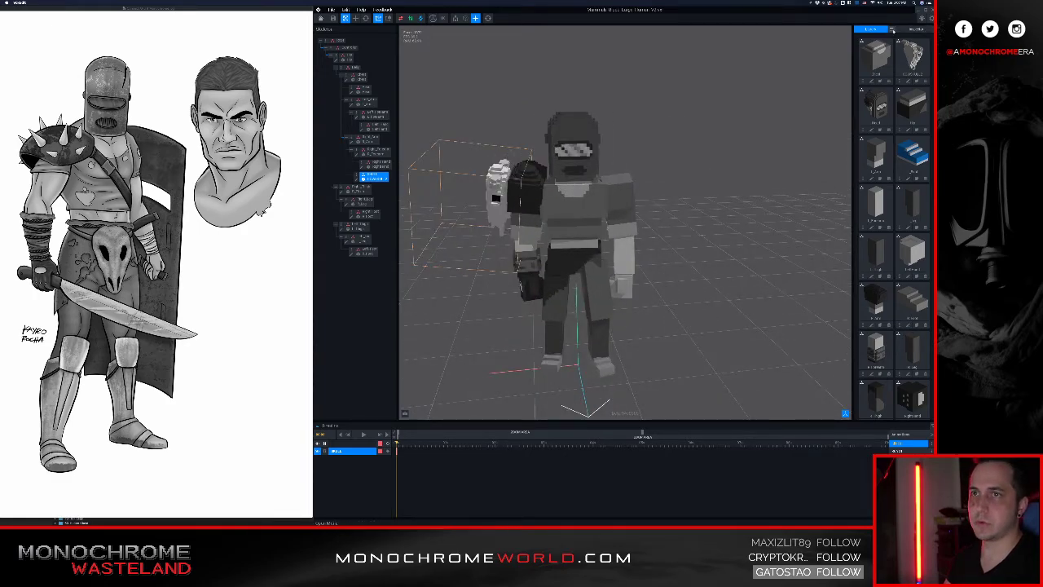
left_click(892, 29)
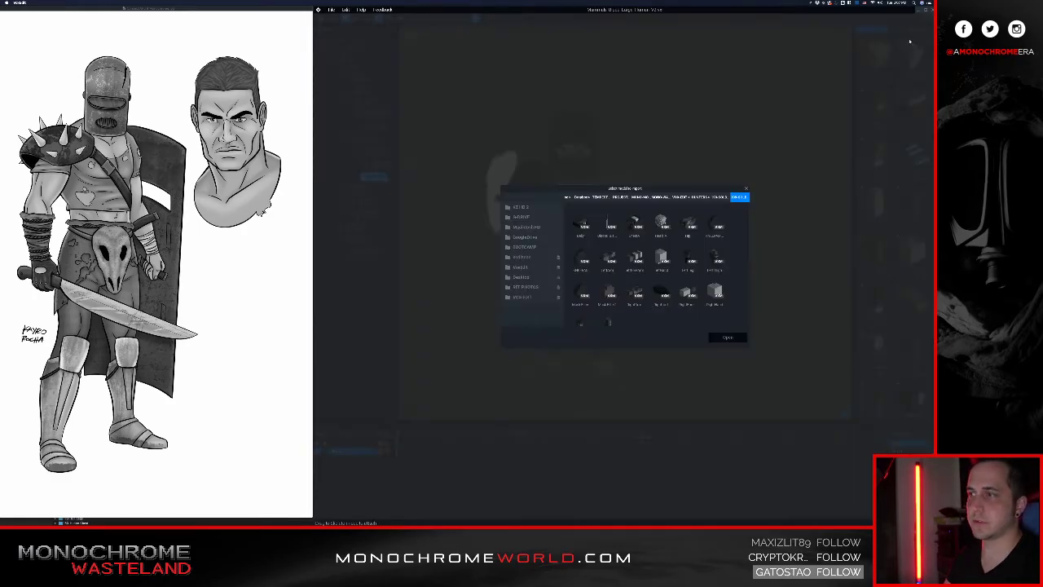
scroll(712, 218, "down", 2)
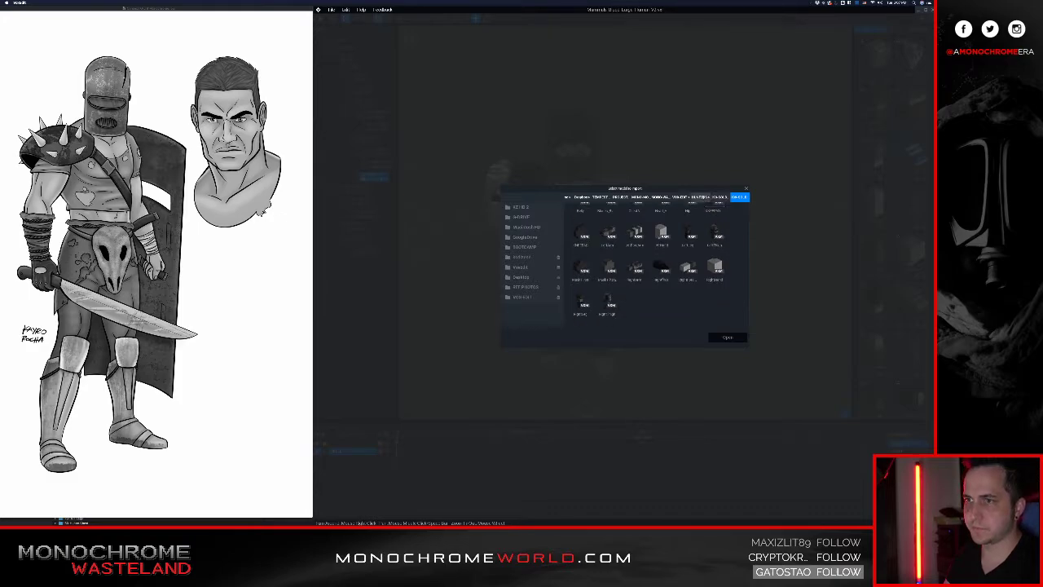
left_click(702, 197)
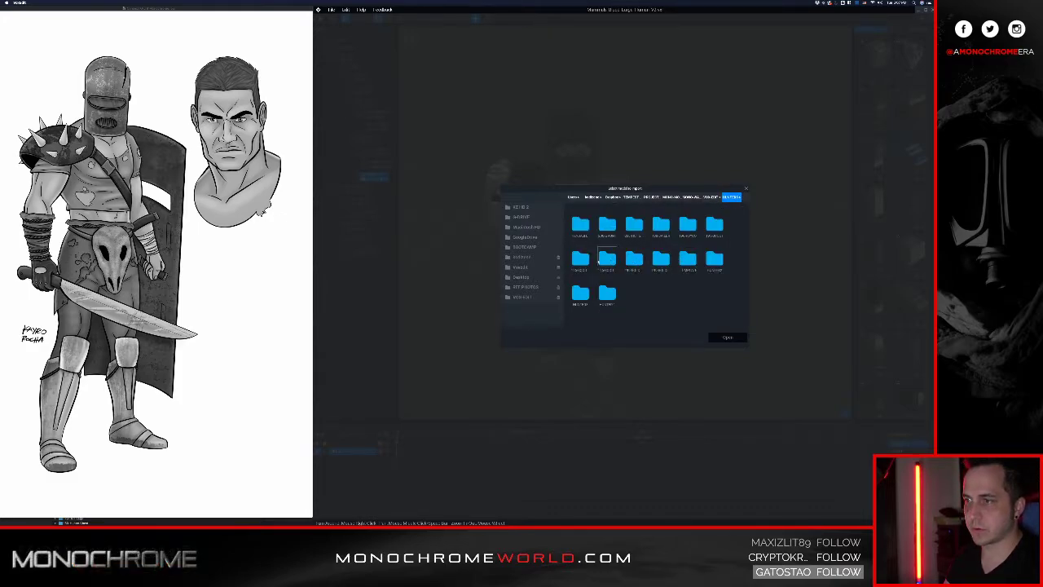
double_click(608, 226)
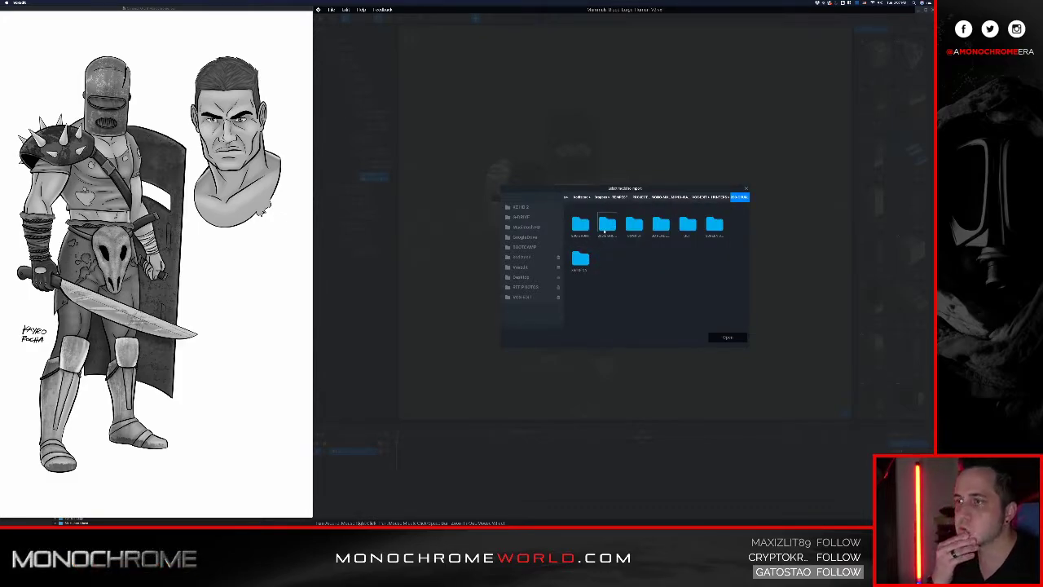
double_click(634, 225)
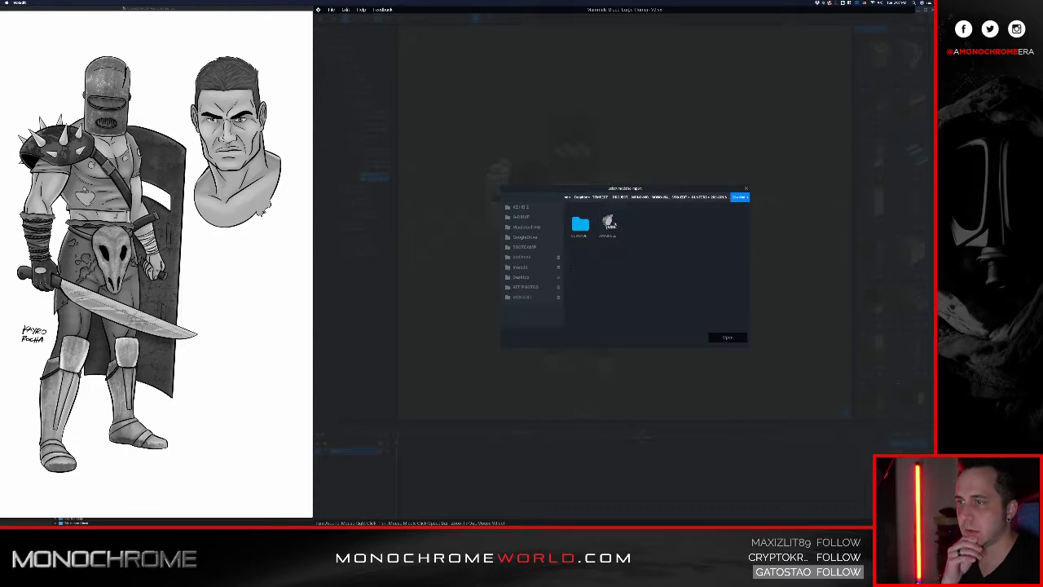
left_click(608, 224)
left_click(719, 337)
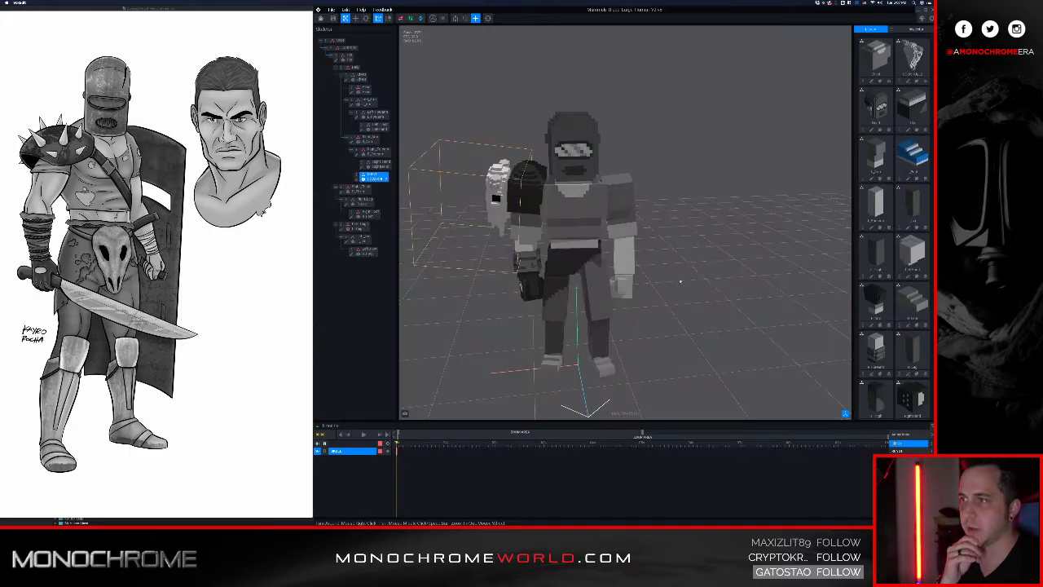
scroll(919, 245, "down", 3)
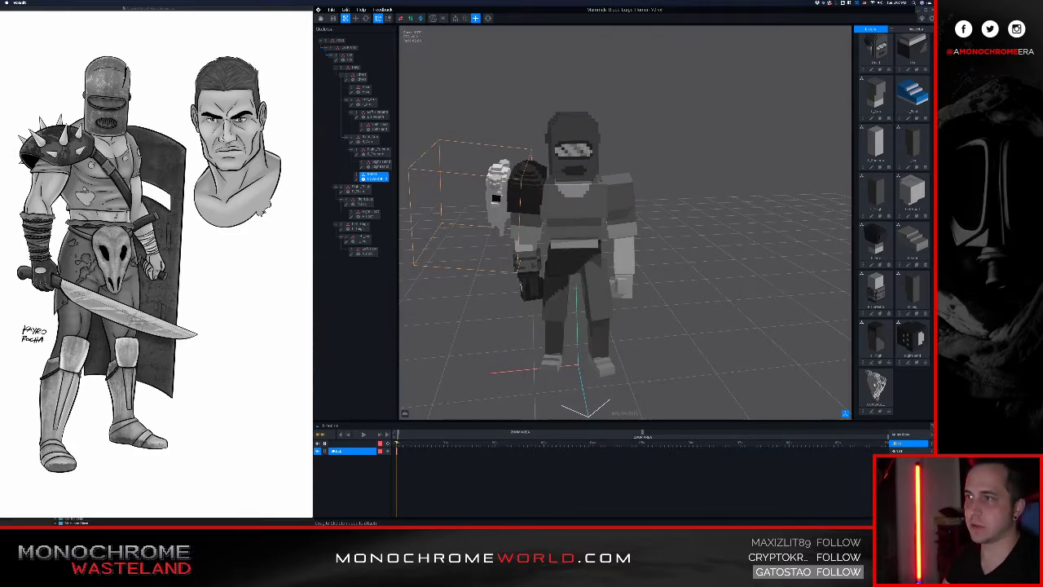
- Create a child node named SMALL SKULL under the right arm and assign the imported small skull model to it
left_click(527, 190)
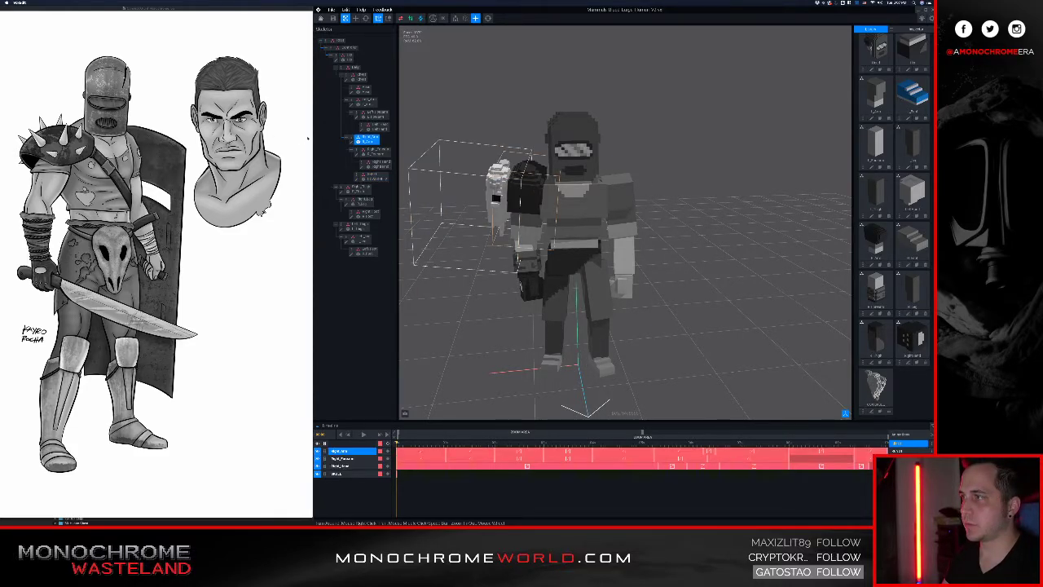
right_click(352, 138)
left_click(377, 156)
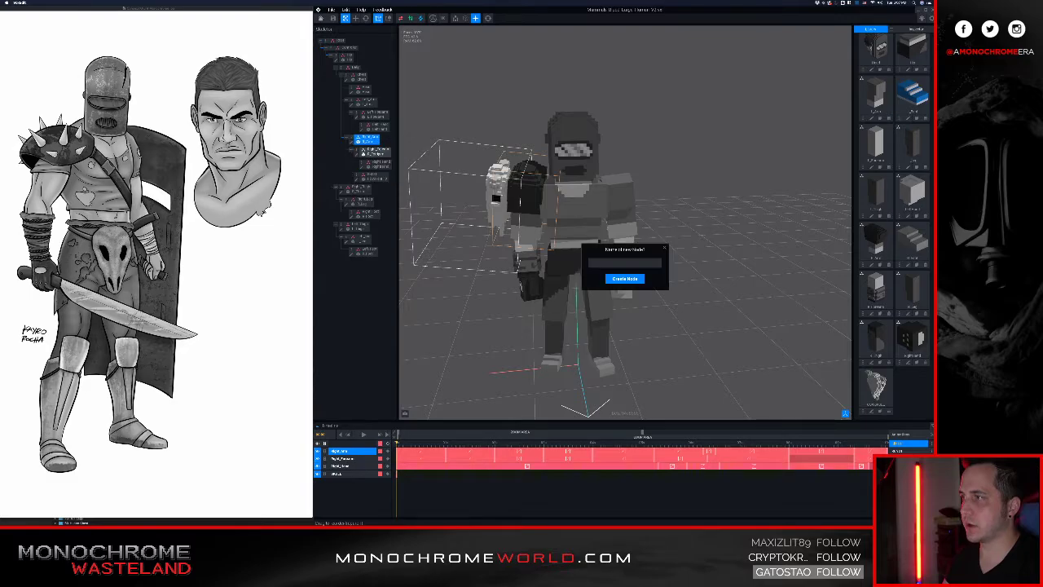
type("SMALL SK")
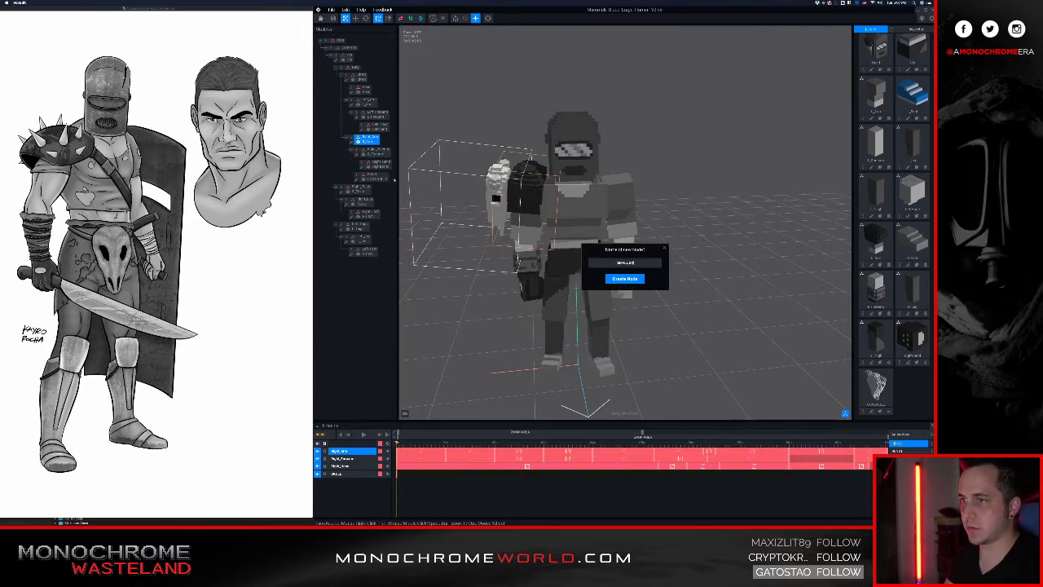
type("ULL")
key("Return")
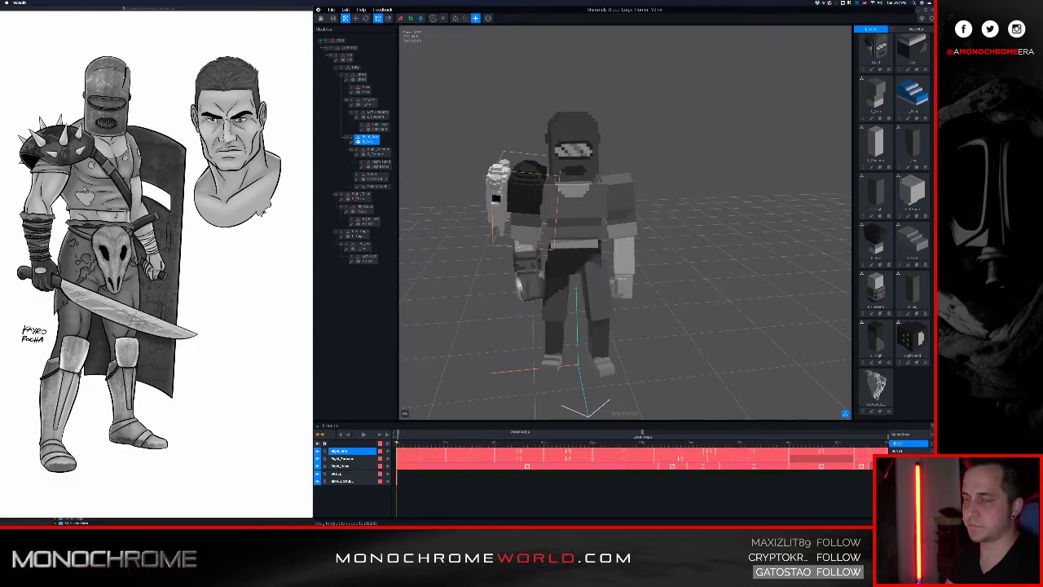
left_click_drag(409, 217, 388, 188)
left_click(386, 189)
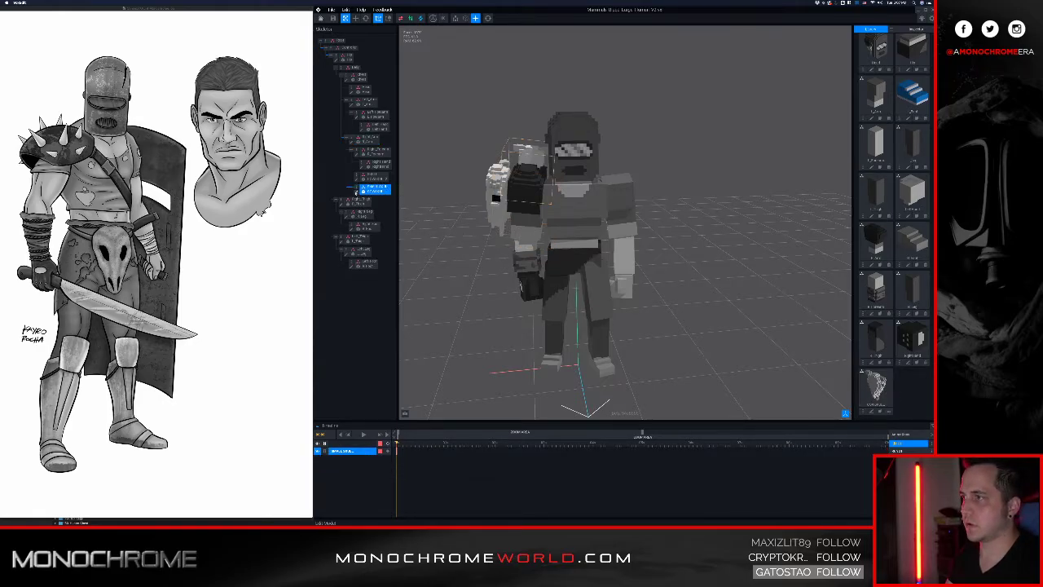
- Open the small skull model for editing and rotate it 180 degrees about the X axis
left_click(356, 193)
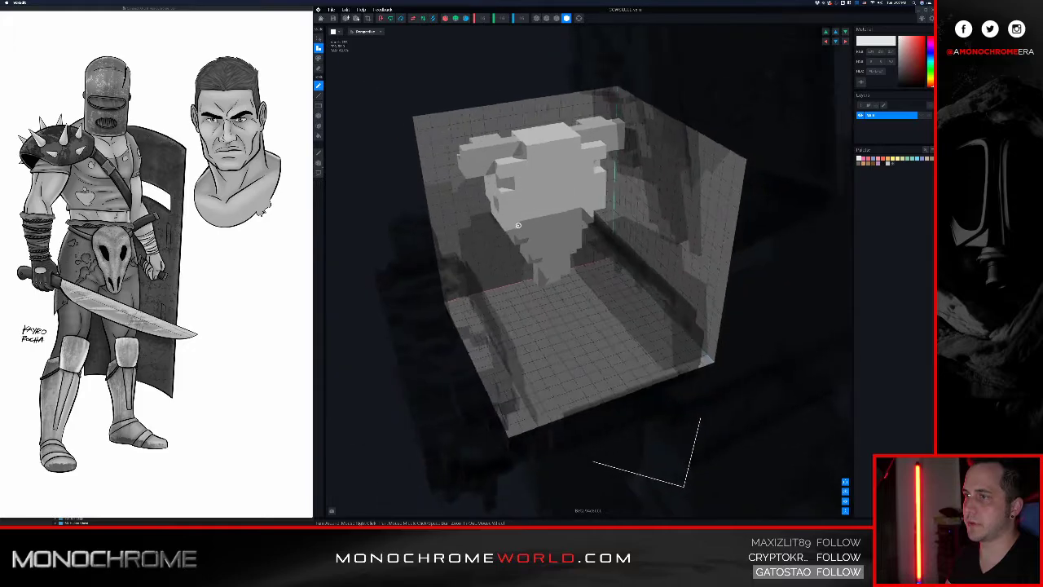
right_click_drag(541, 226, 533, 223)
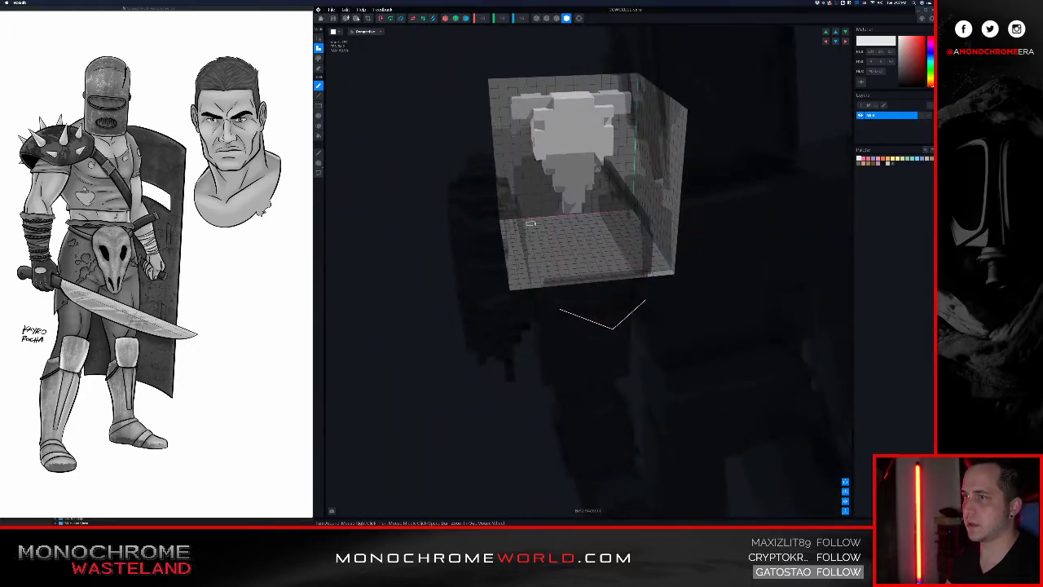
middle_click_drag(528, 207, 519, 218)
scroll(519, 219, "down", 2)
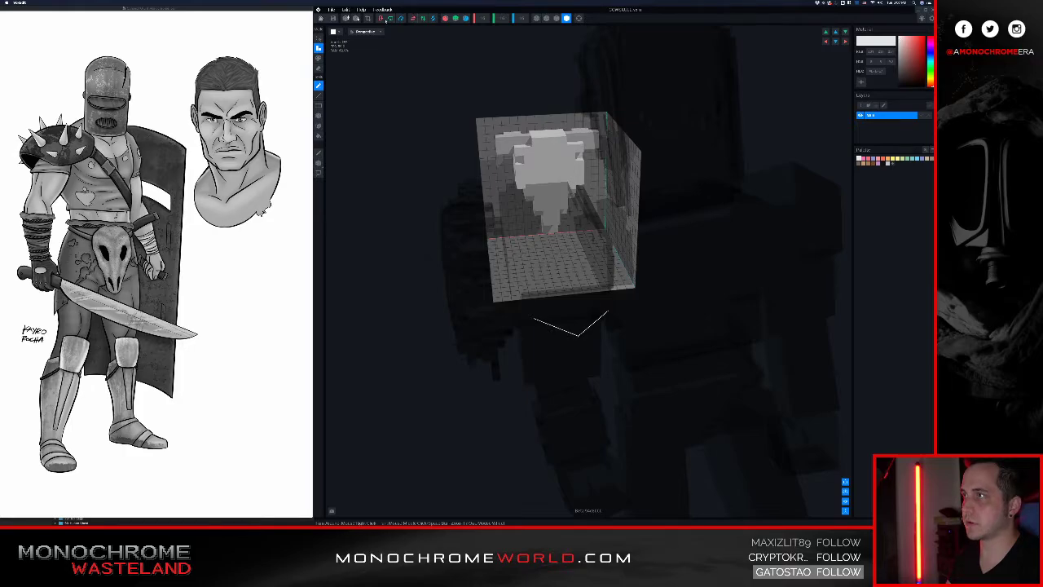
left_click(380, 17)
left_click(381, 20)
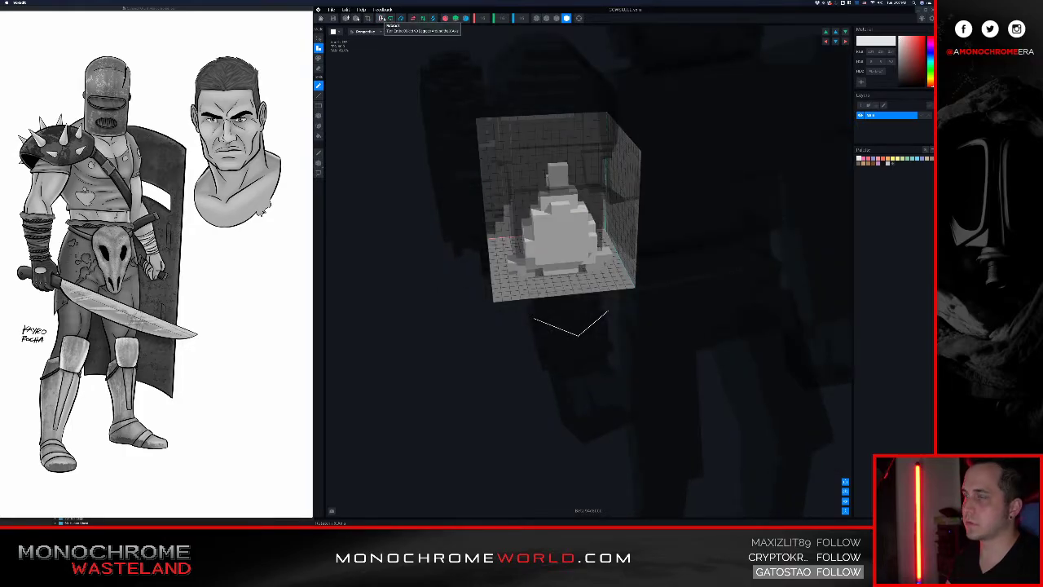
- Rotate the small skull a full turn about the Y axis and 180 degrees about the Z axis so it stands upright
left_click(390, 19)
left_click(391, 19)
left_click(390, 19)
left_click(390, 19)
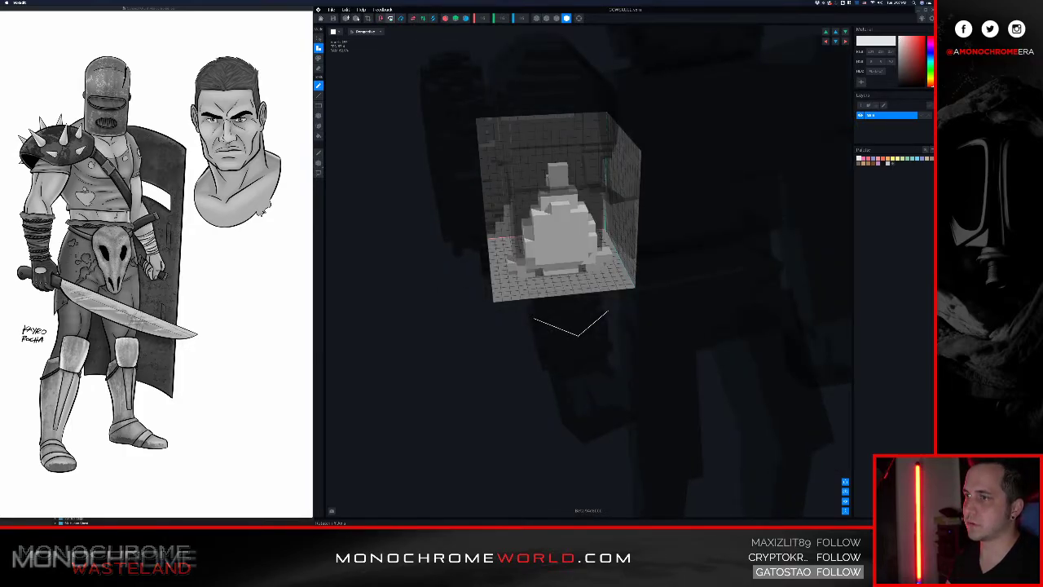
left_click(400, 19)
left_click(400, 19)
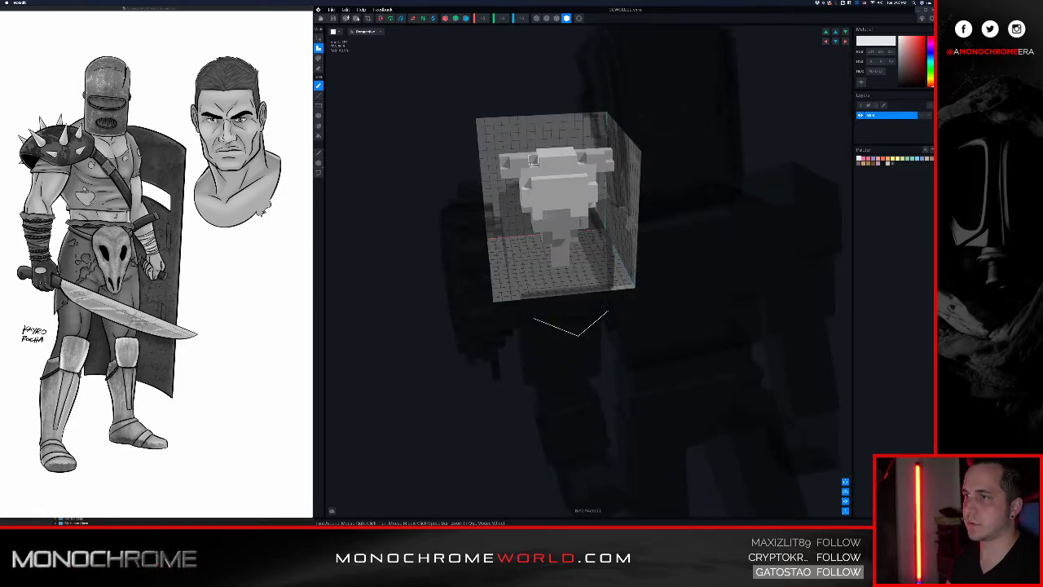
- Shift the small skull's pivot along the Z and Y axes to seat it on the front of the right shoulder armour, and return to the character
left_click(318, 163)
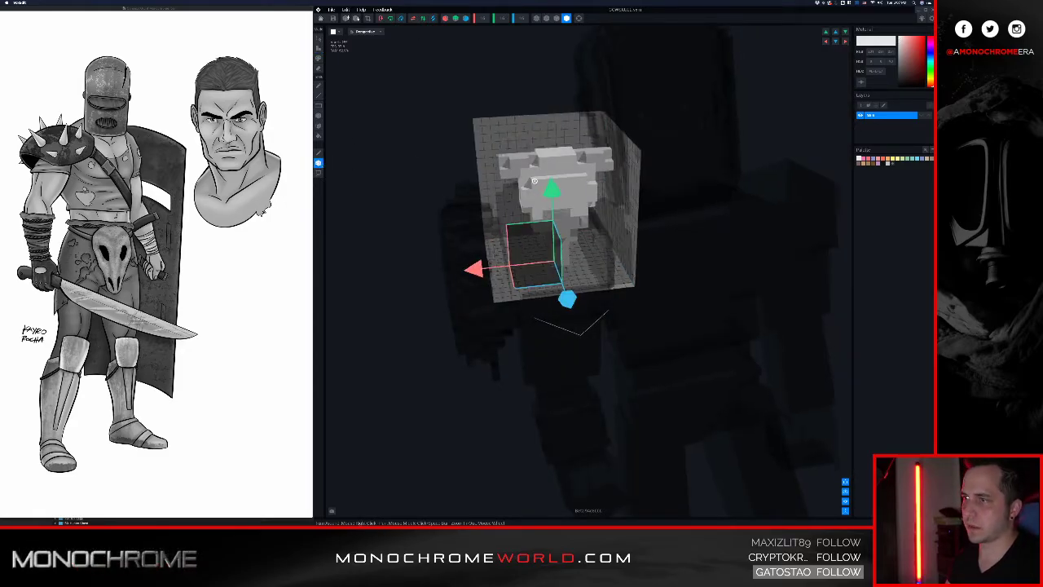
mouse_move(541, 182)
right_mouse_down()
mouse_move(555, 192)
mouse_move(535, 186)
right_mouse_up()
left_click_drag(578, 274, 522, 277)
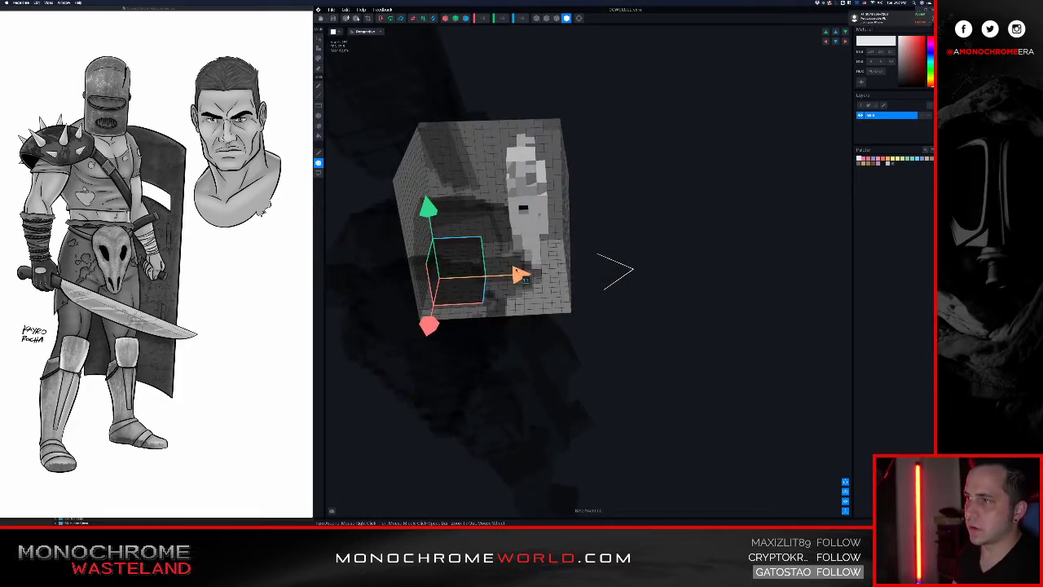
left_click_drag(432, 213, 425, 163)
right_click_drag(512, 169, 408, 140)
right_click_drag(523, 178, 644, 221)
left_click_drag(494, 263, 491, 264)
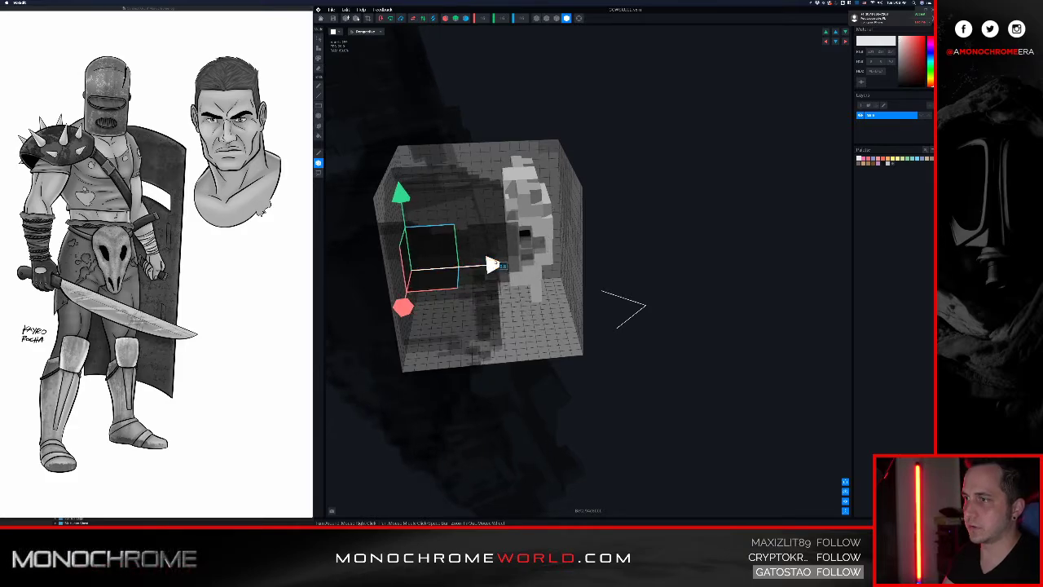
left_click_drag(398, 195, 397, 177)
right_click_drag(487, 179, 433, 193)
scroll(447, 199, "down", 3)
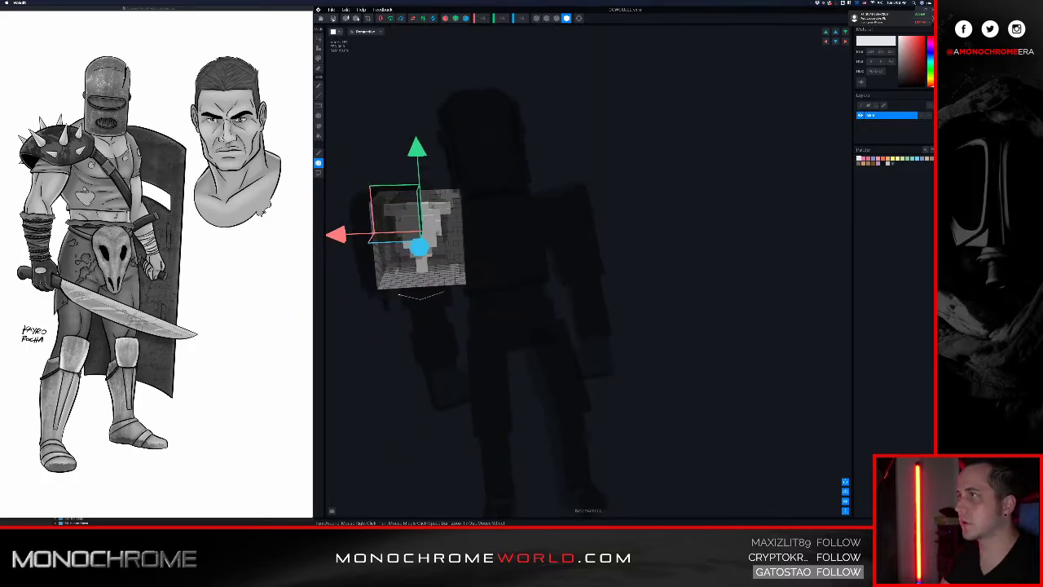
left_click(321, 18)
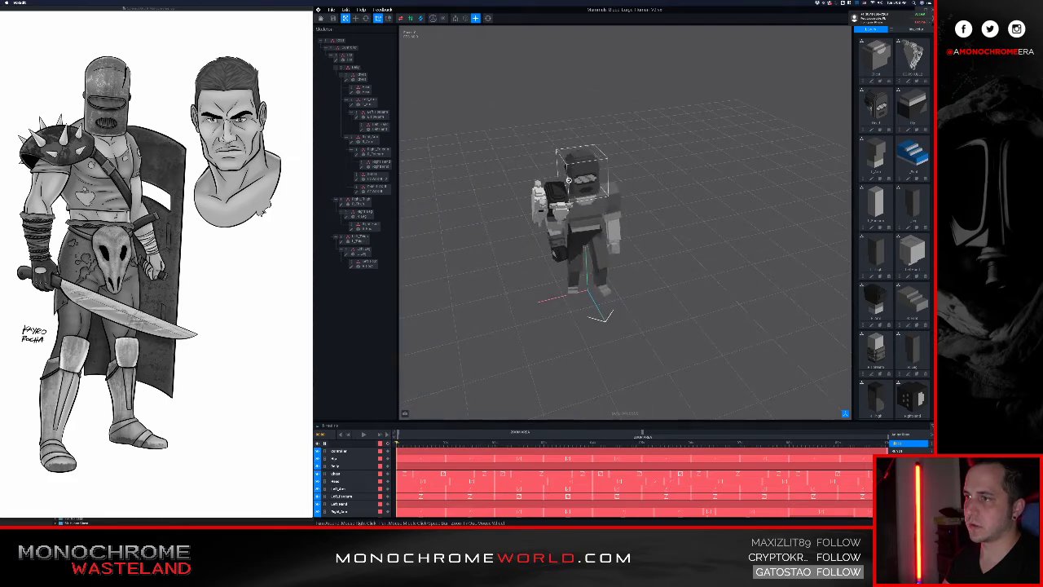
- Examine from the front and side how the small skull sits against the right shoulder armour and the larger skull
right_click_drag(569, 180, 558, 155)
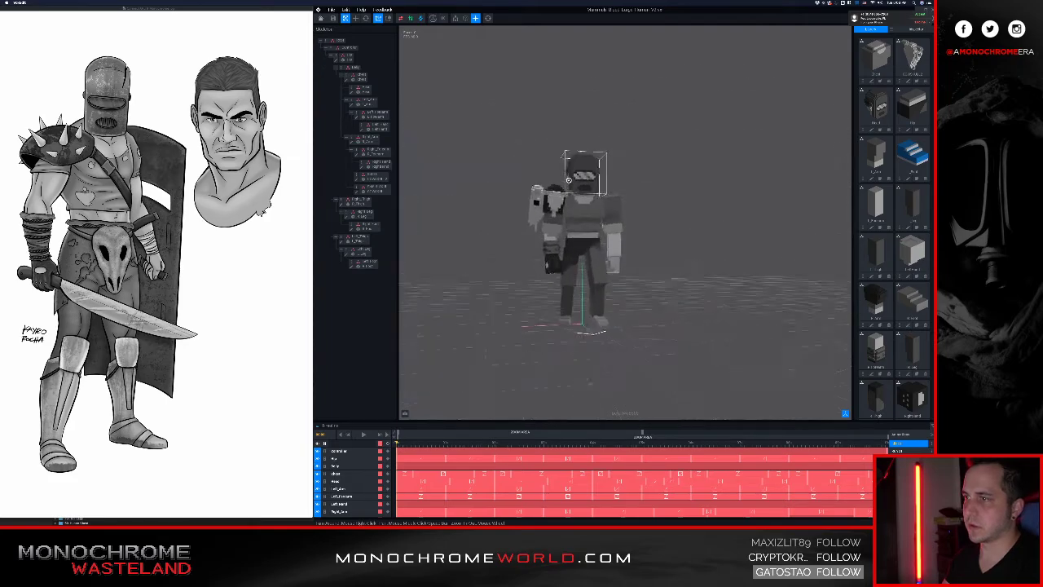
scroll(539, 214, "up", 8)
right_click_drag(538, 218, 499, 216)
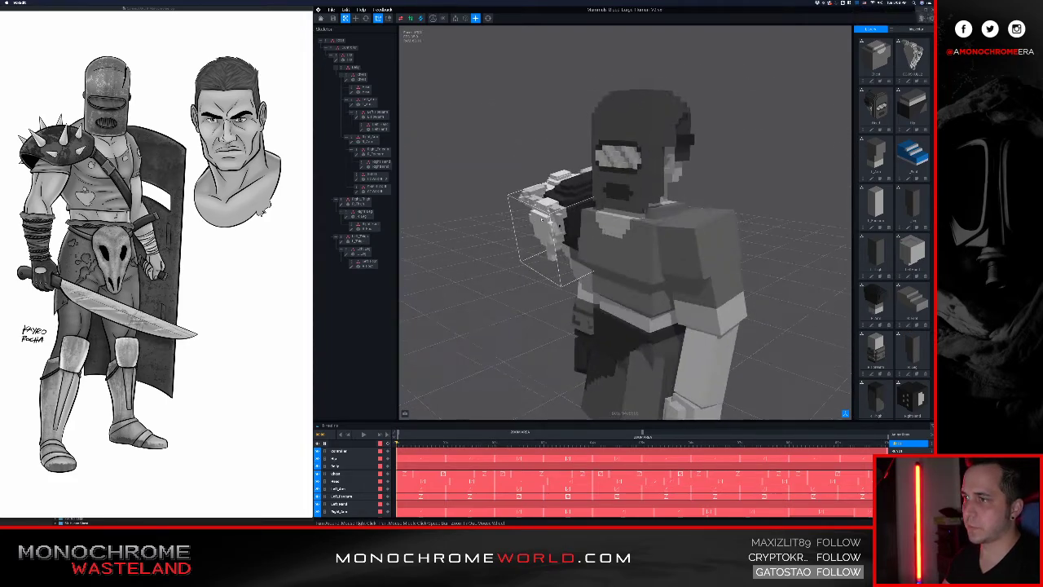
scroll(547, 221, "up", 5)
mouse_move(572, 232)
right_mouse_down()
mouse_move(555, 213)
mouse_move(592, 220)
mouse_move(551, 215)
mouse_move(586, 217)
right_mouse_up()
scroll(586, 219, "down", 5)
scroll(551, 215, "down", 5)
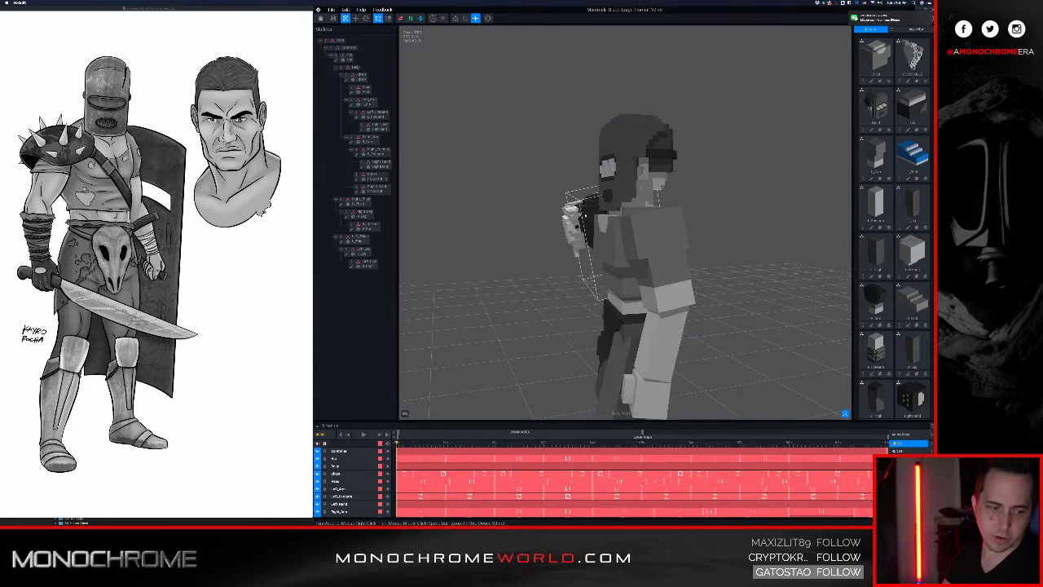
scroll(564, 209, "up", 5)
right_click_drag(565, 209, 593, 214)
scroll(562, 215, "up", 3)
scroll(578, 216, "down", 5)
scroll(605, 231, "down", 5)
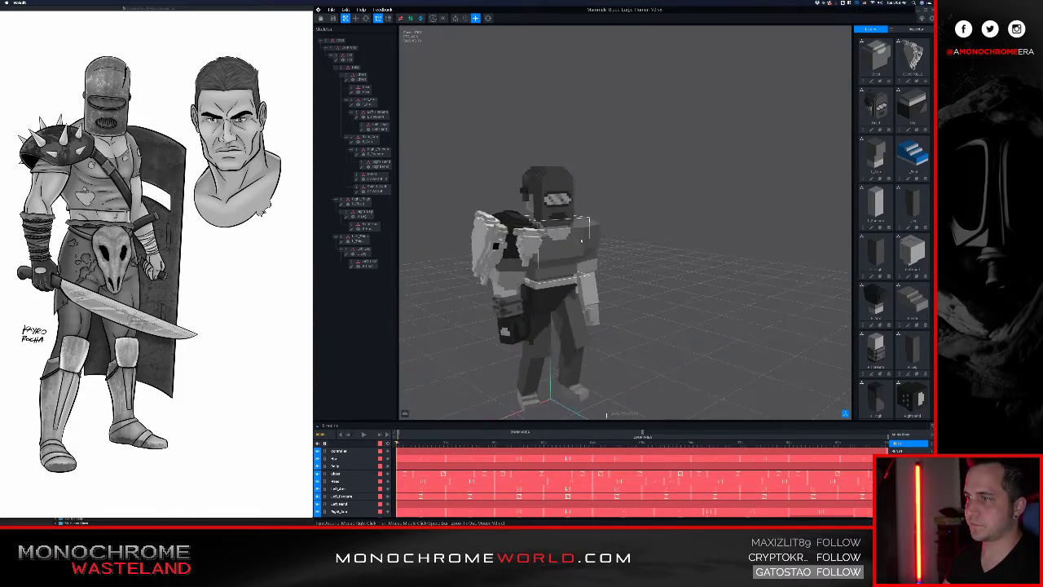
- Examine the whole warrior from the front and compare its proportions and shoulder pieces with the reference drawing
mouse_move(581, 241)
right_mouse_down()
mouse_move(560, 225)
mouse_move(578, 227)
right_mouse_up()
scroll(574, 222, "up", 4)
scroll(580, 218, "down", 2)
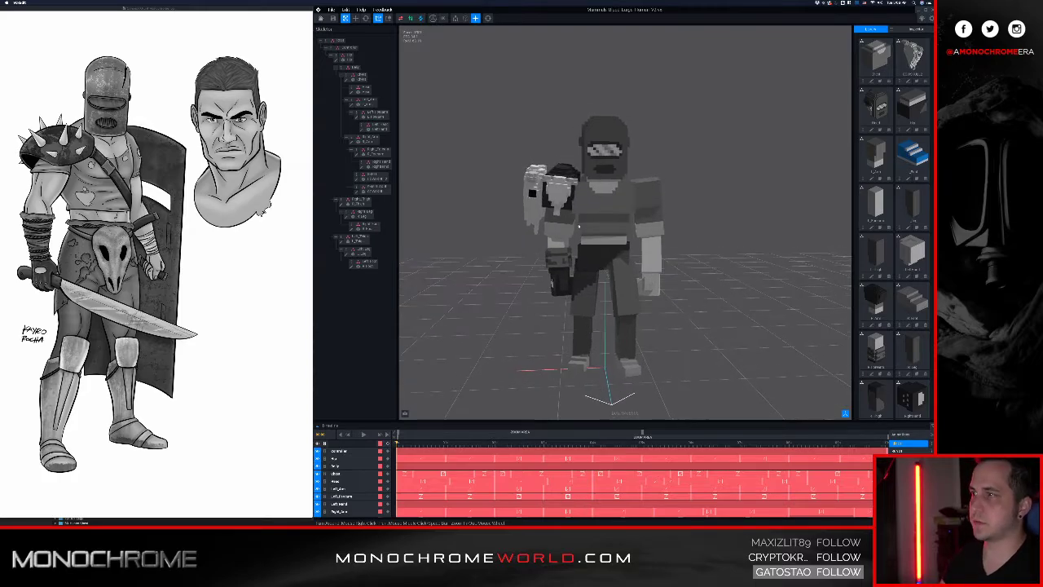
scroll(579, 225, "up", 2)
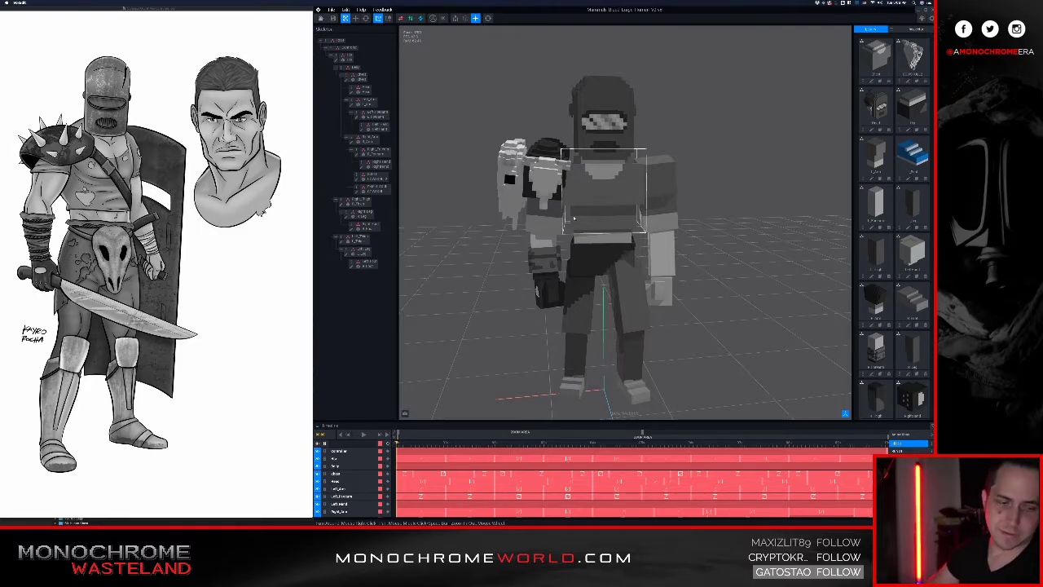
right_click_drag(552, 175, 604, 187)
scroll(573, 161, "up", 5)
scroll(582, 156, "up", 4)
scroll(591, 167, "down", 6)
scroll(592, 167, "down", 4)
scroll(594, 185, "up", 2)
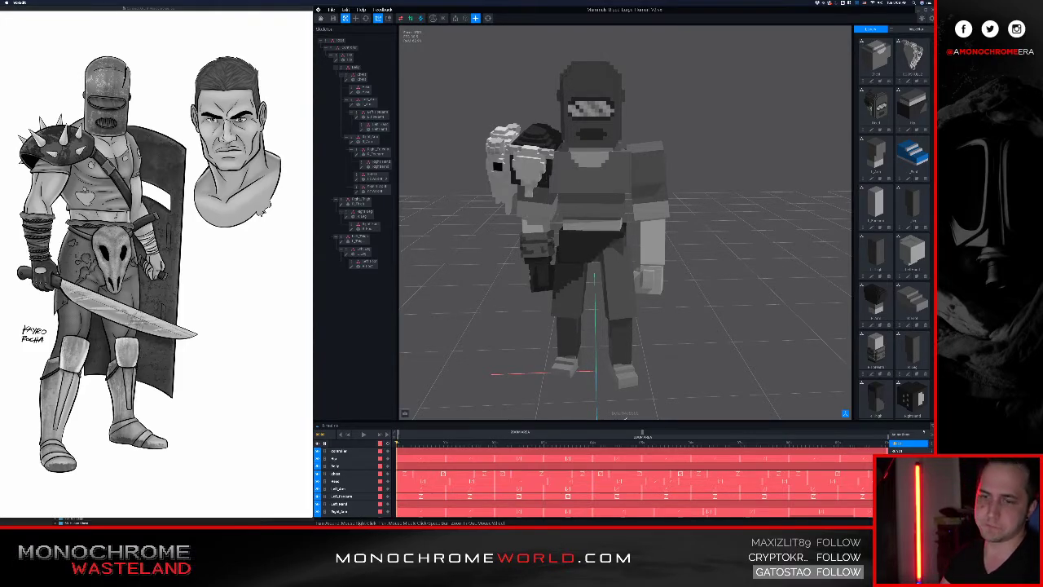
- Play the character's running animation to check how the skulls and shoulder armour move, and return it to the first frame
left_click(899, 497)
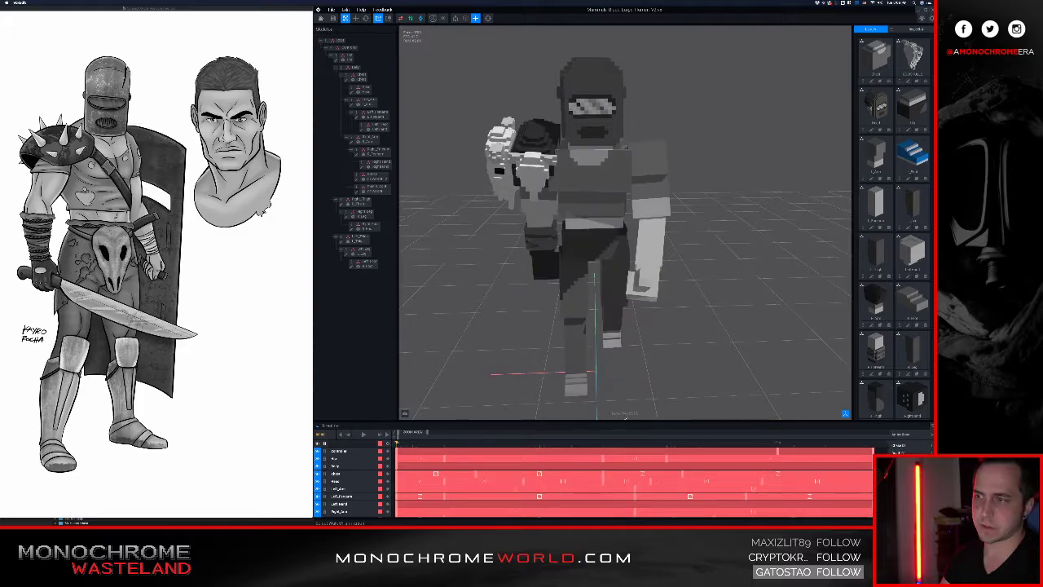
left_click(364, 434)
scroll(418, 365, "down", 5)
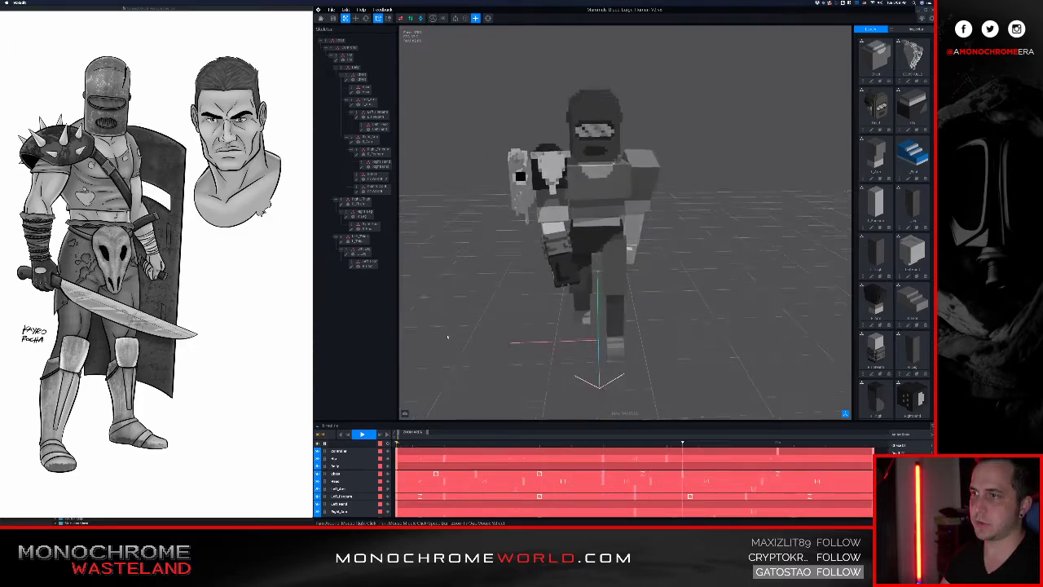
right_click_drag(518, 203, 566, 179)
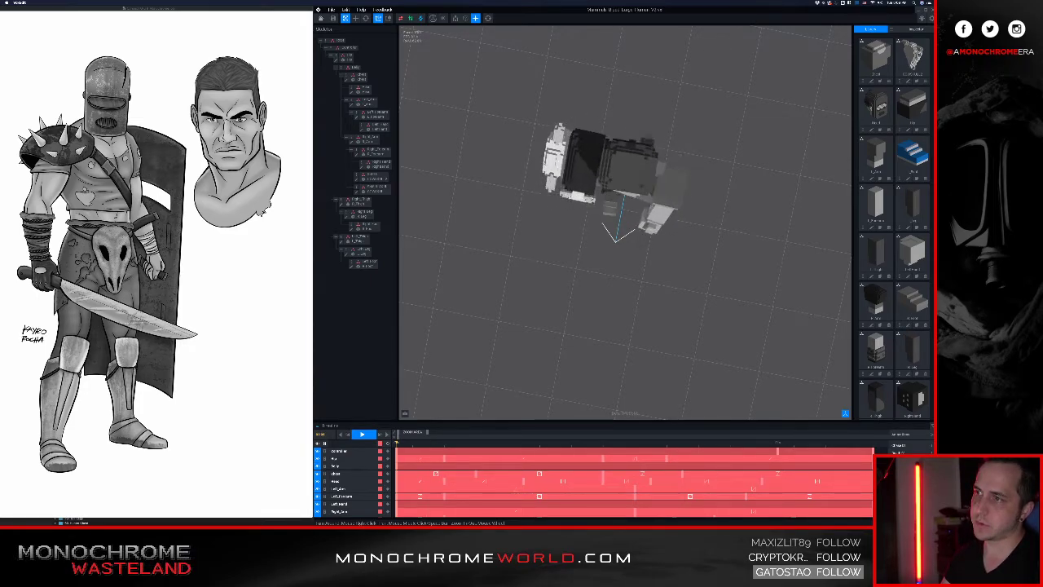
right_click_drag(590, 145, 604, 214)
scroll(604, 170, "down", 5)
scroll(612, 177, "up", 3)
scroll(612, 177, "up", 1)
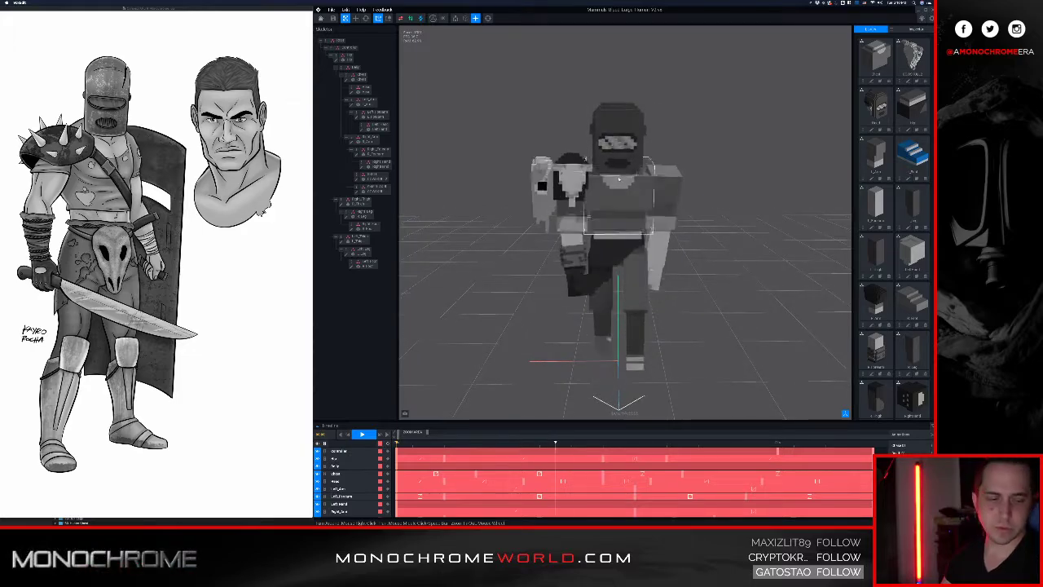
left_click(364, 435)
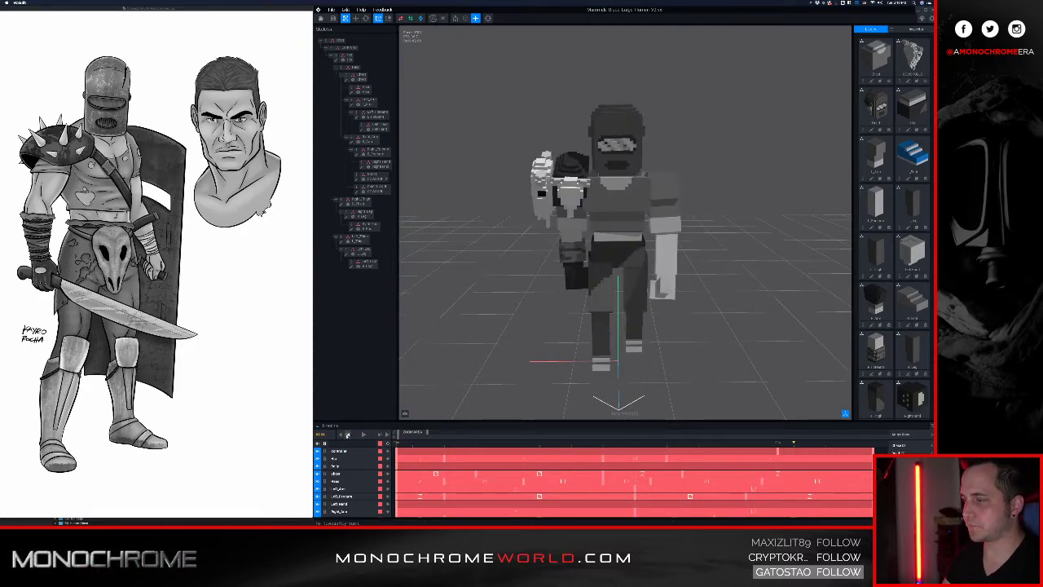
left_click(340, 435)
- Leave the warrior asset and open the Avatar_V2 character from the recent animator files
right_click_drag(500, 331, 495, 314)
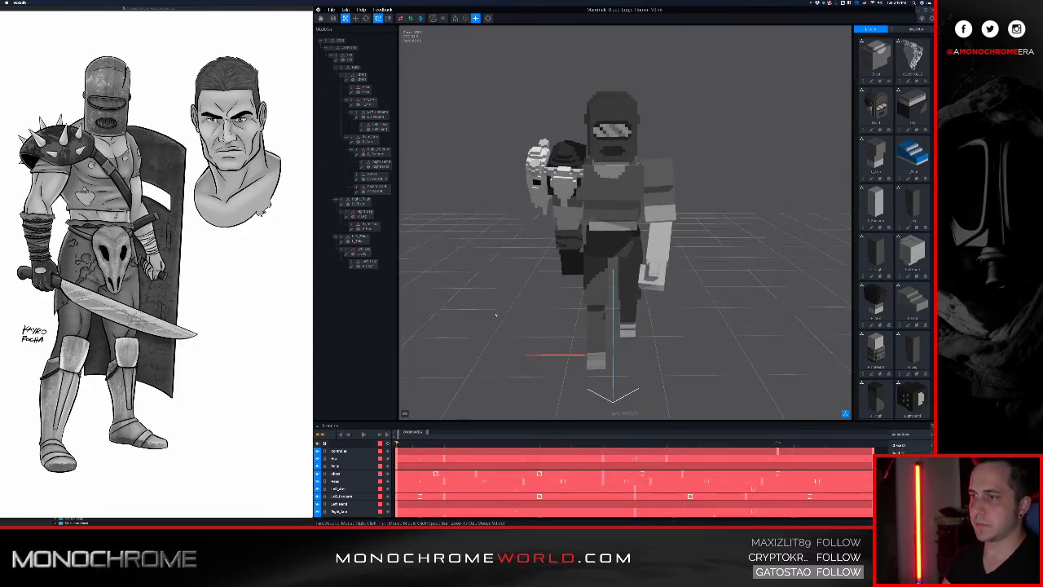
right_click_drag(565, 245, 590, 267)
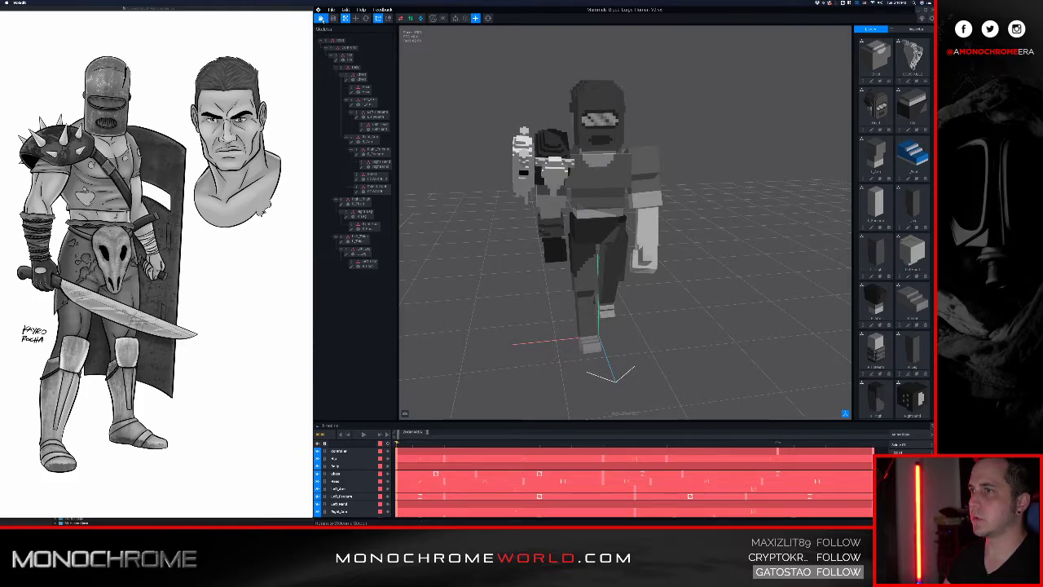
left_click(321, 18)
left_click(581, 157)
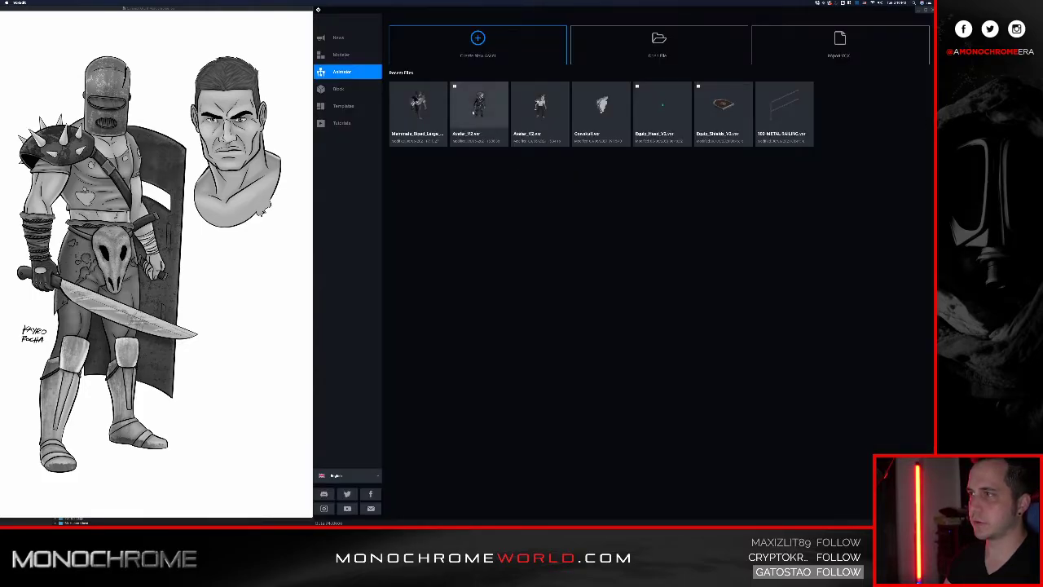
left_click(480, 108)
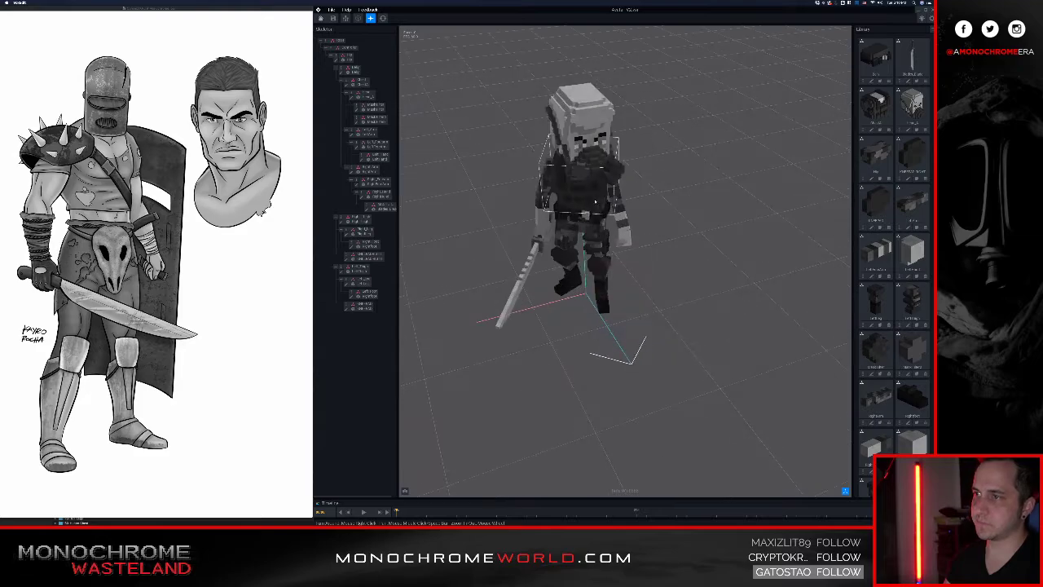
- Examine the Avatar_V2 character from the front and side, including its clothing, proportions and how it holds the sword
right_click_drag(595, 201, 590, 194)
scroll(590, 193, "up", 3)
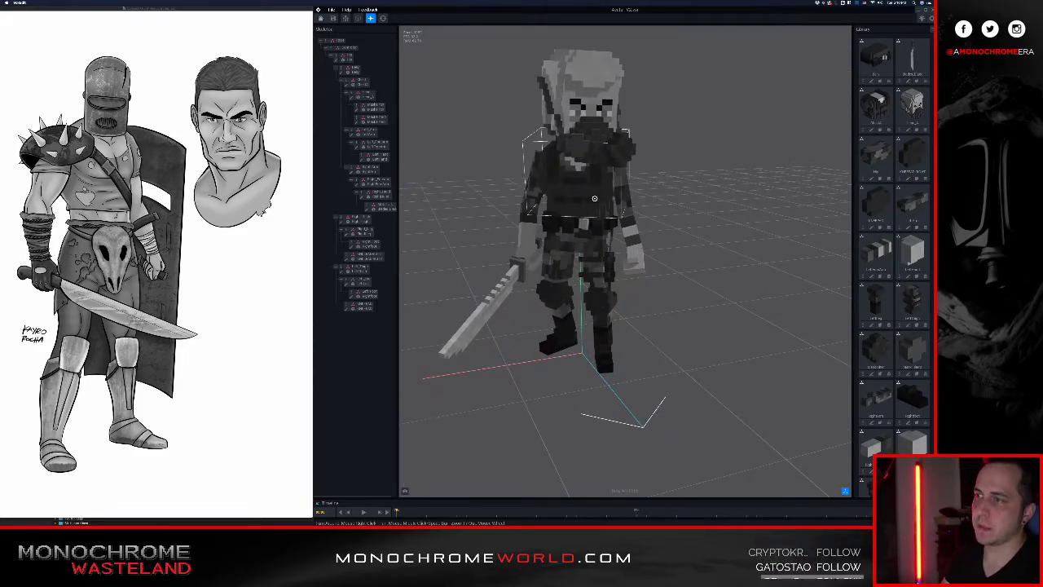
right_click_drag(552, 195, 606, 196)
scroll(606, 195, "down", 2)
right_click_drag(525, 256, 566, 319)
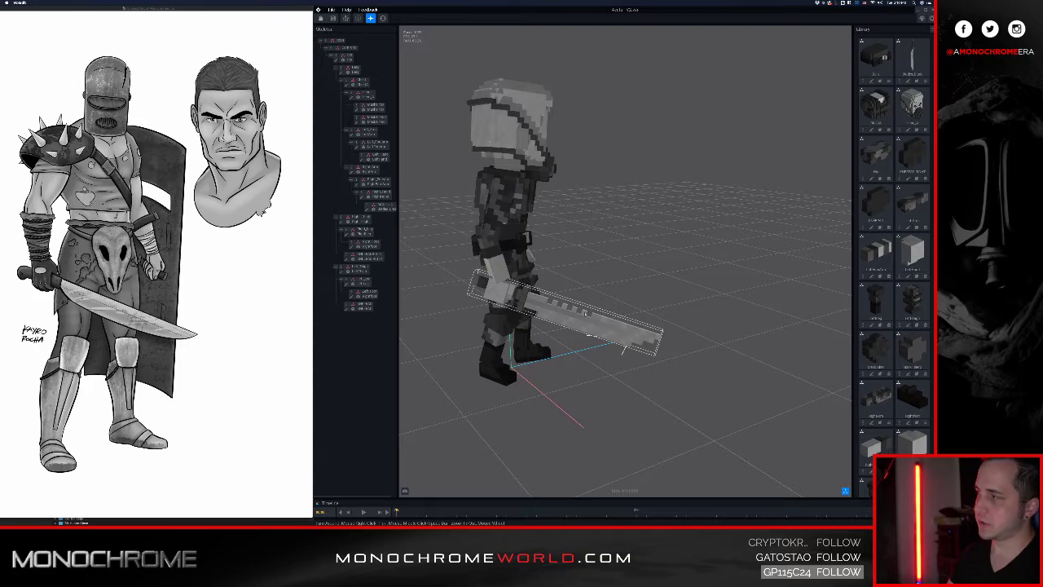
right_click_drag(587, 313, 634, 328)
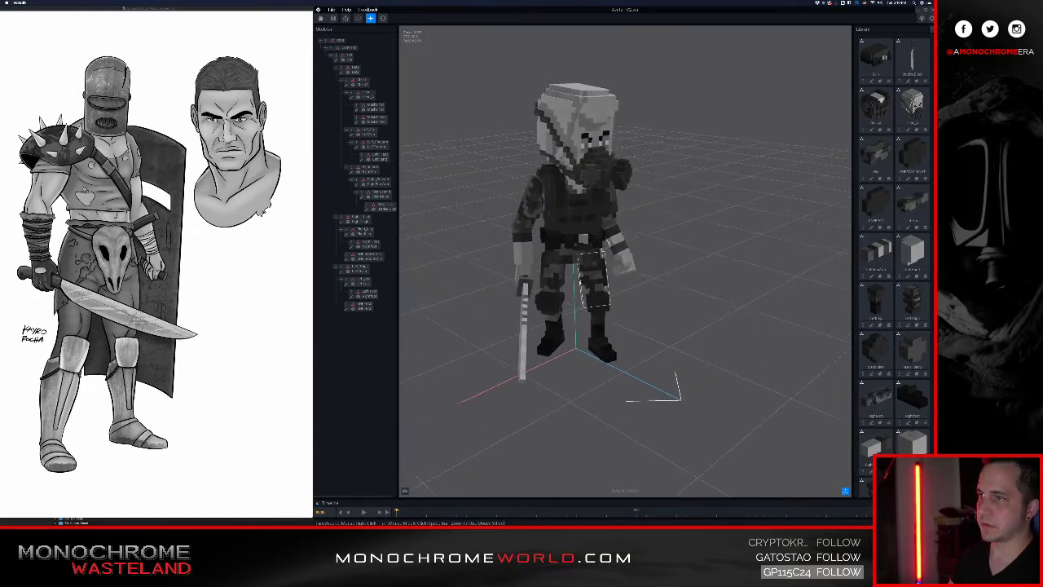
right_click_drag(604, 286, 575, 282)
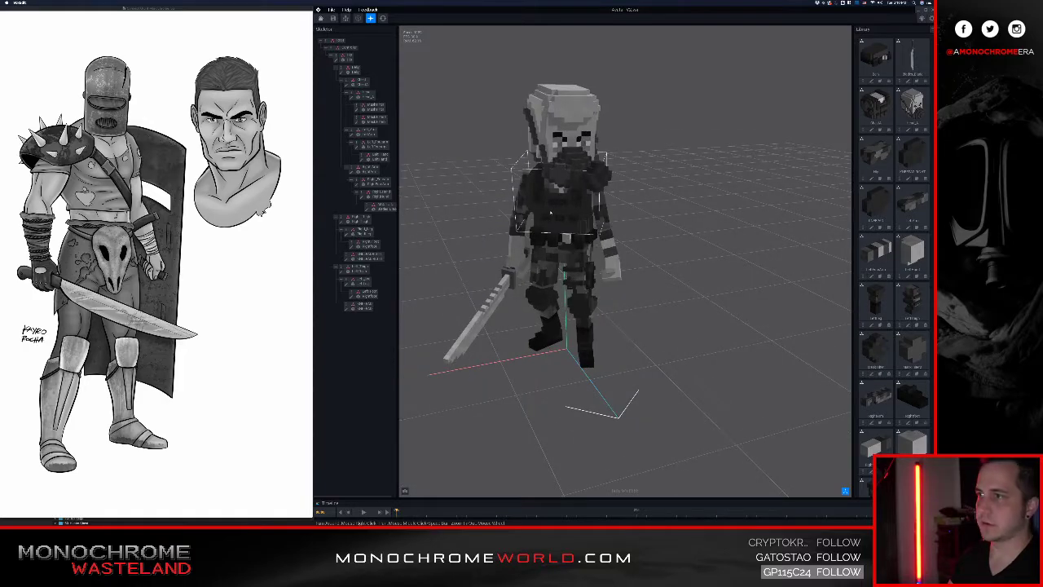
mouse_move(560, 173)
right_mouse_down()
mouse_move(548, 175)
mouse_move(574, 183)
right_mouse_up()
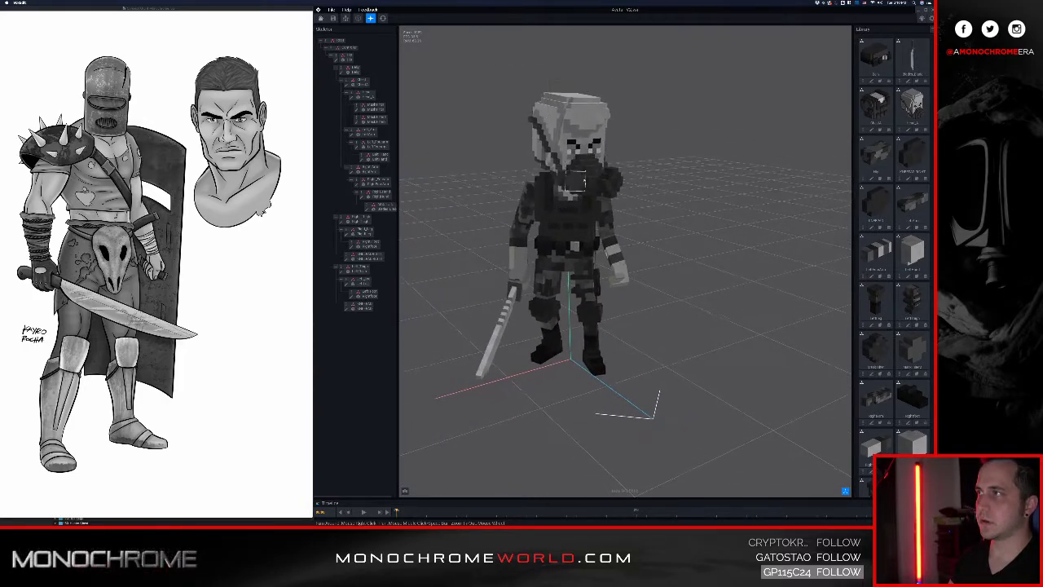